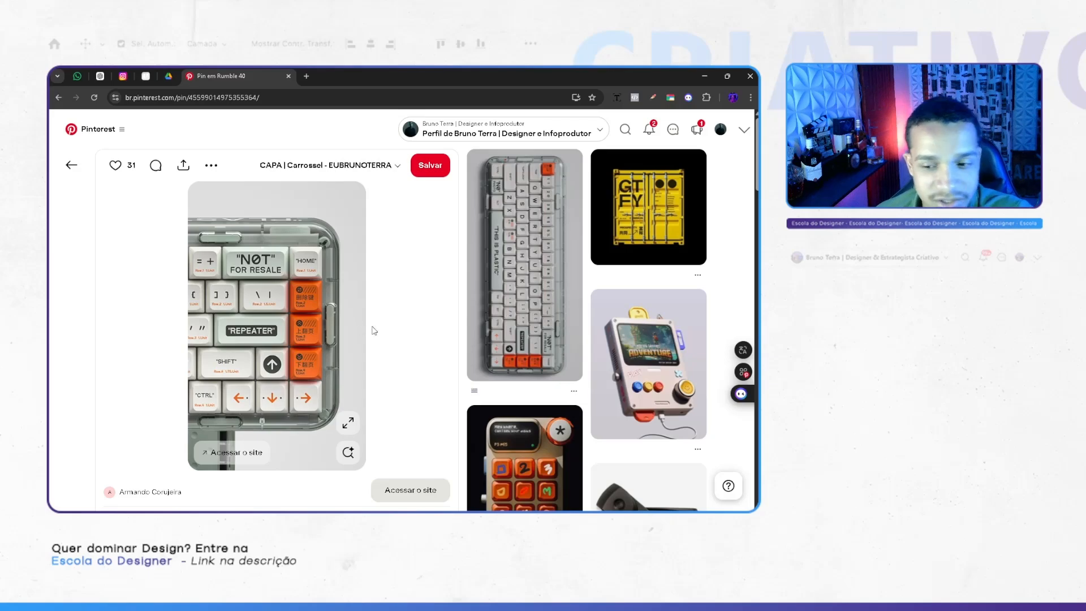
# Step: Browse the related pins below the "NØT FOR RESALE" keyboard pin for design references and return to the "start" keycap pin
pyautogui.scroll(-1, 508, 309)
pyautogui.scroll(1, 508, 305)
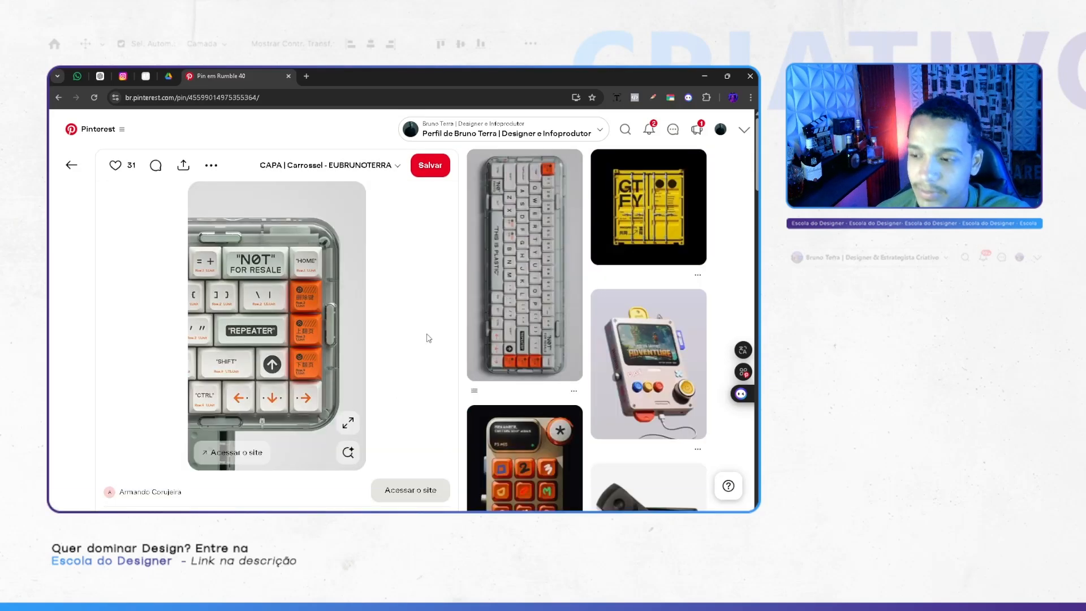
pyautogui.scroll(-3, 428, 337)
pyautogui.scroll(-5, 381, 290)
pyautogui.scroll(8, 390, 314)
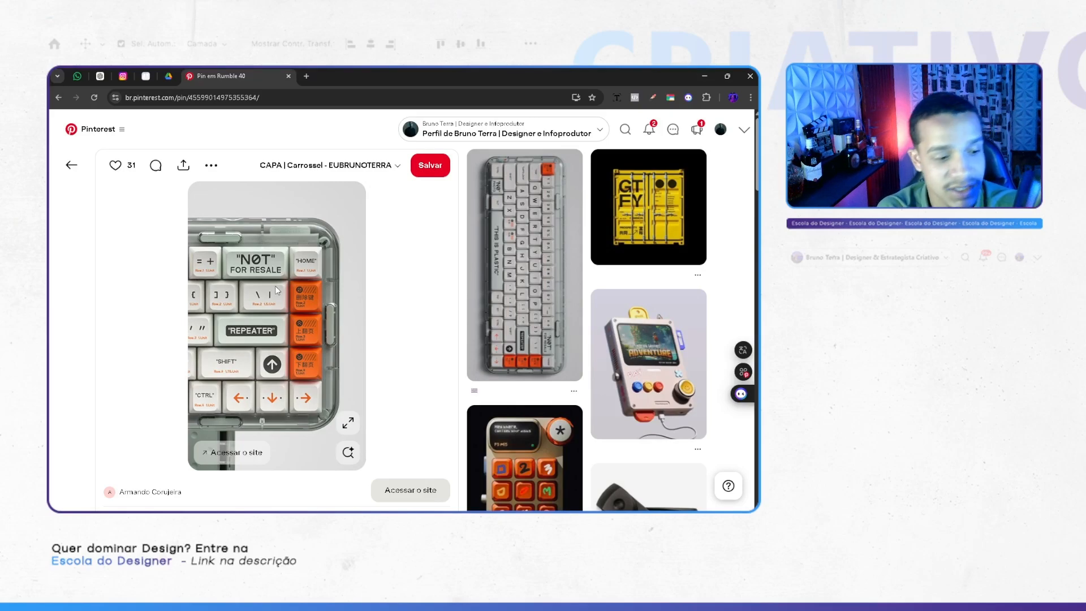
pyautogui.scroll(-5, 273, 288)
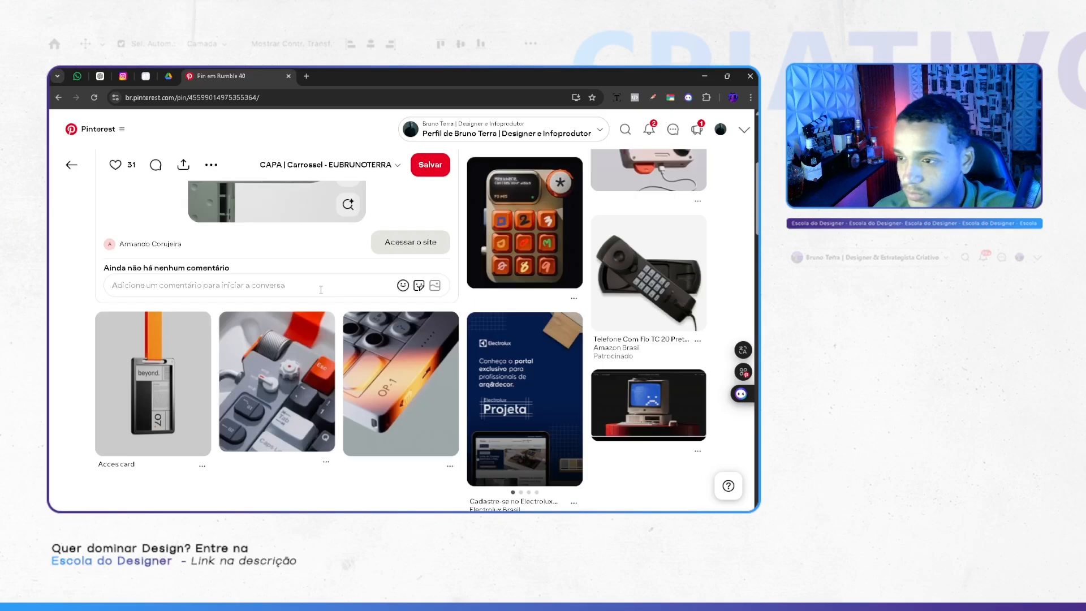
pyautogui.scroll(5, 274, 288)
pyautogui.scroll(-5, 272, 294)
pyautogui.scroll(-10, 271, 299)
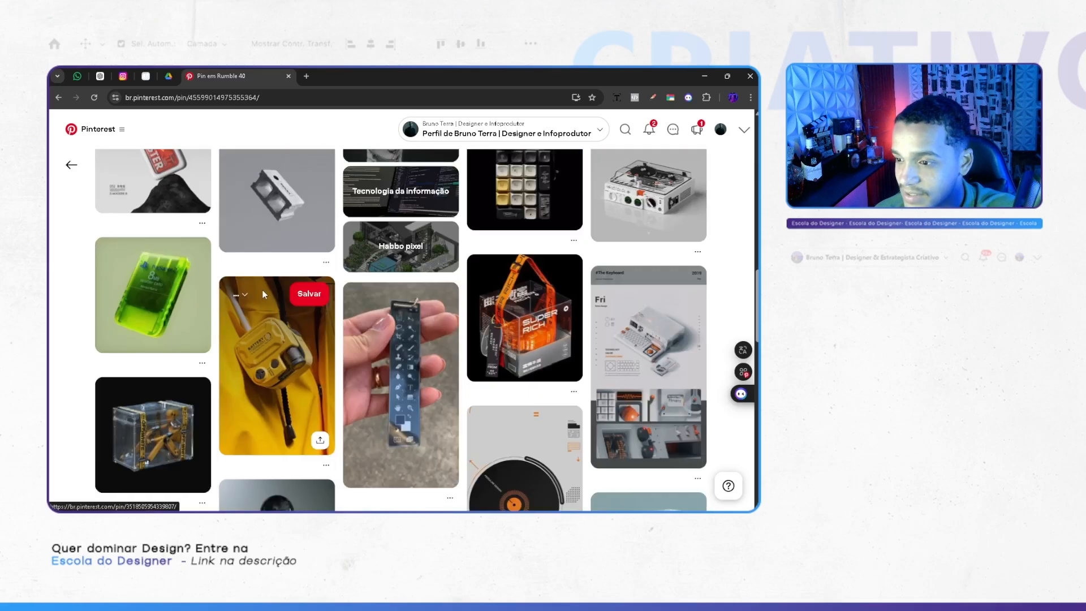
pyautogui.scroll(-10, 244, 247)
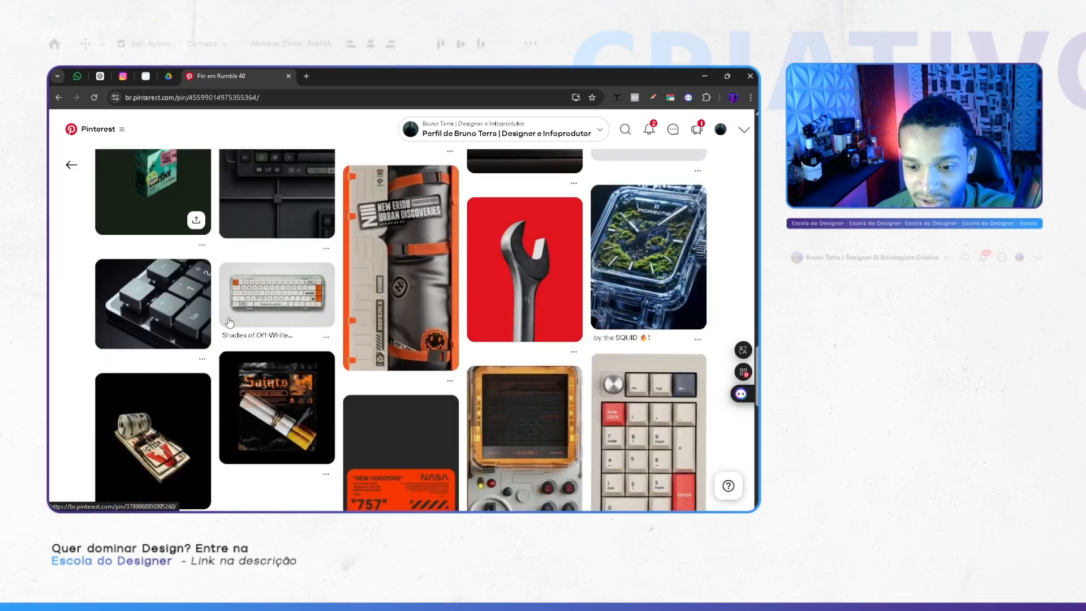
pyautogui.scroll(-3, 219, 320)
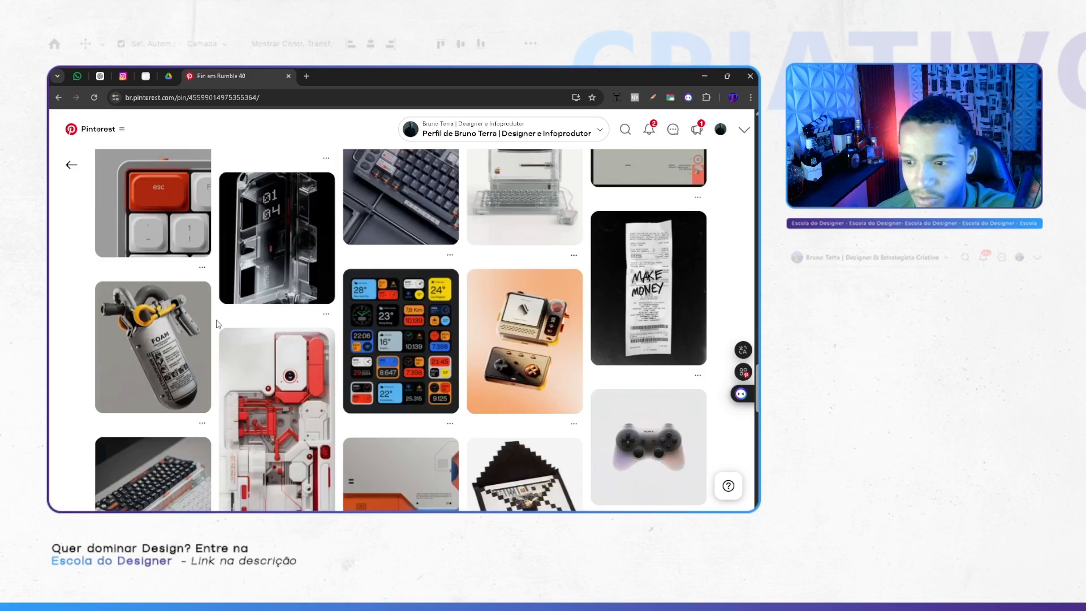
pyautogui.click(72, 167)
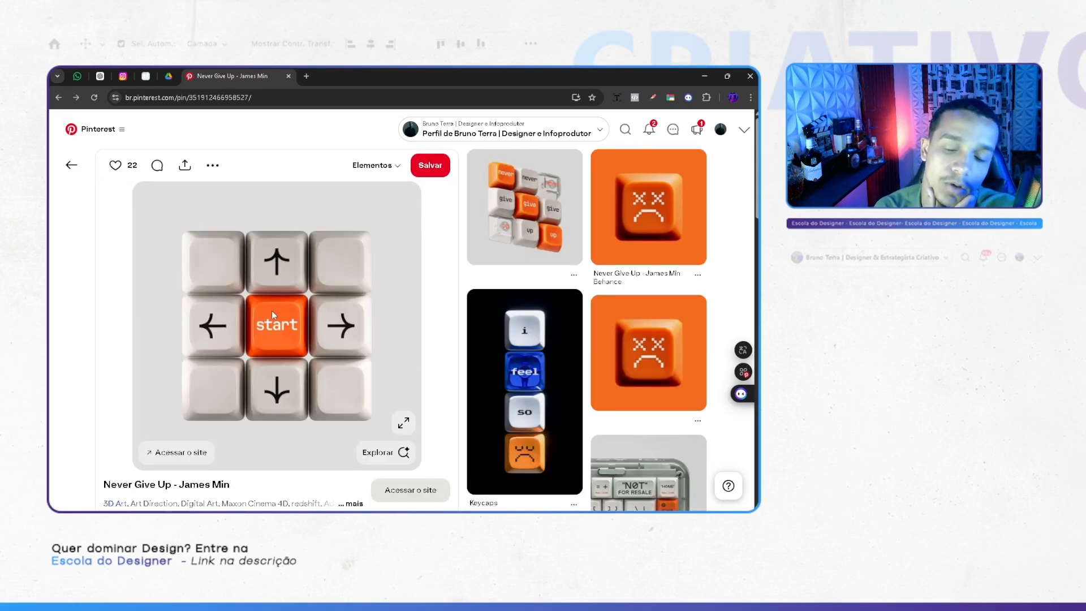
# Step: Open Google Gemini in a new browser tab and browse the pins related to the "start" keycap pin
pyautogui.click(310, 73)
pyautogui.write('gem')
pyautogui.press('Return')
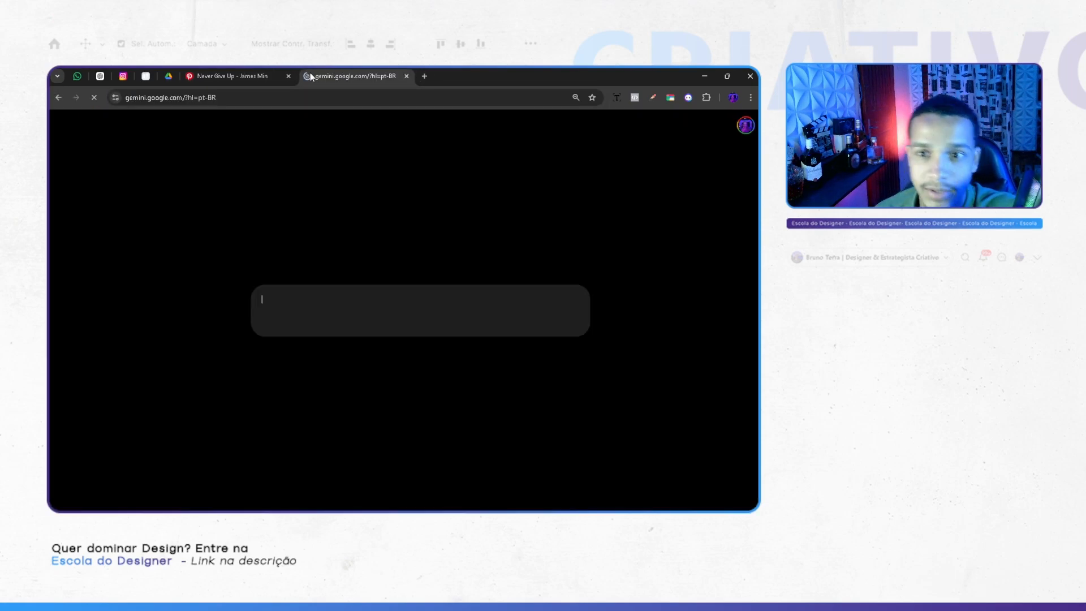
pyautogui.click(270, 76)
pyautogui.scroll(-10, 303, 254)
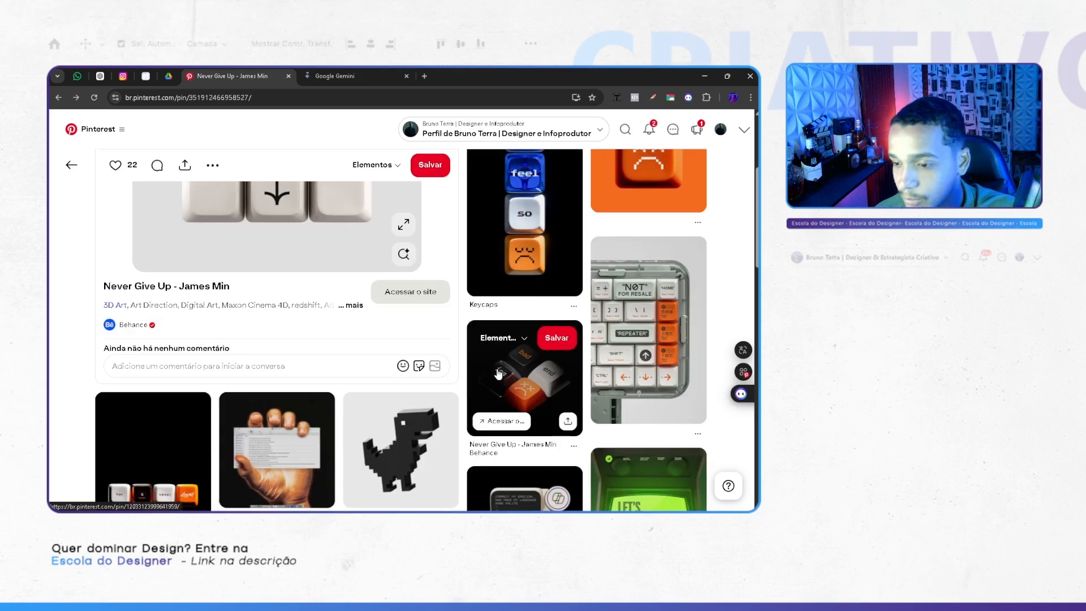
pyautogui.scroll(-3, 424, 354)
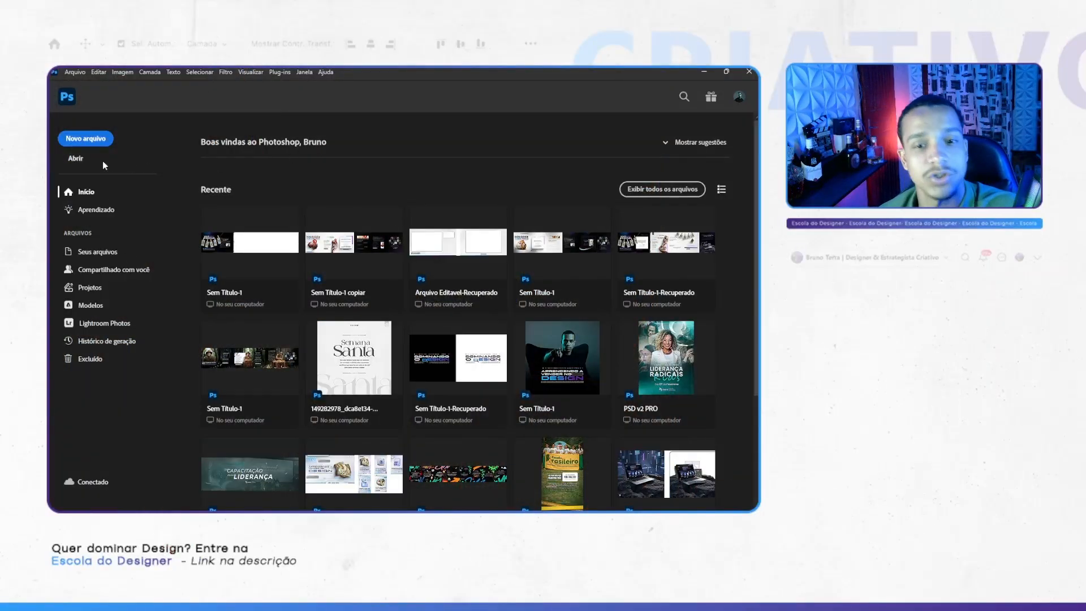
# Step: Create a new Photoshop document of 1080 × 1350 px at 150 pixels per centimetre, 16-bit RGB, with transparent background contents
pyautogui.click(91, 141)
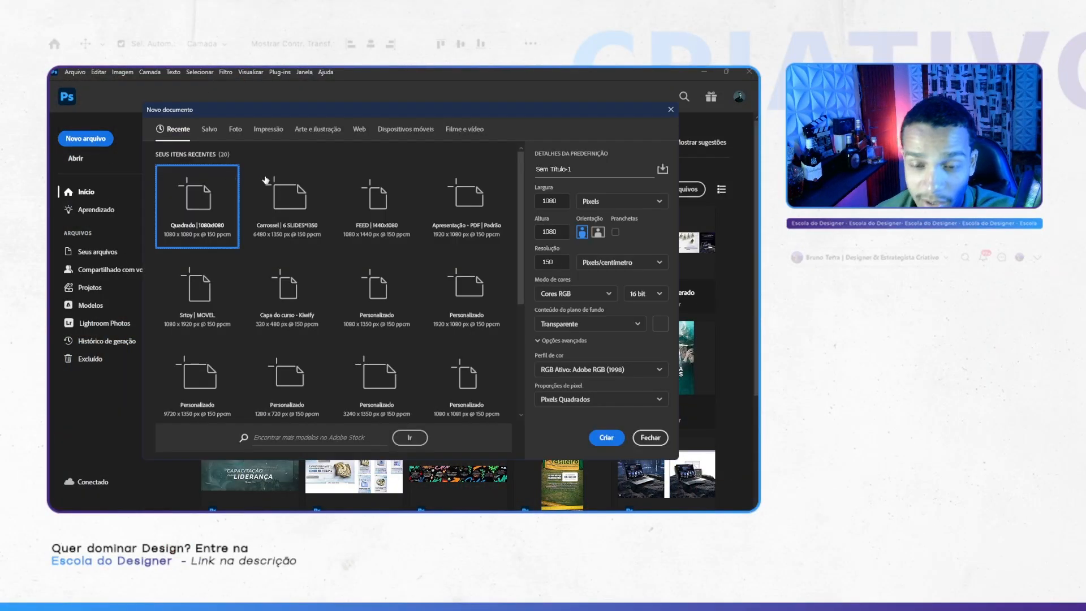
pyautogui.click(558, 200)
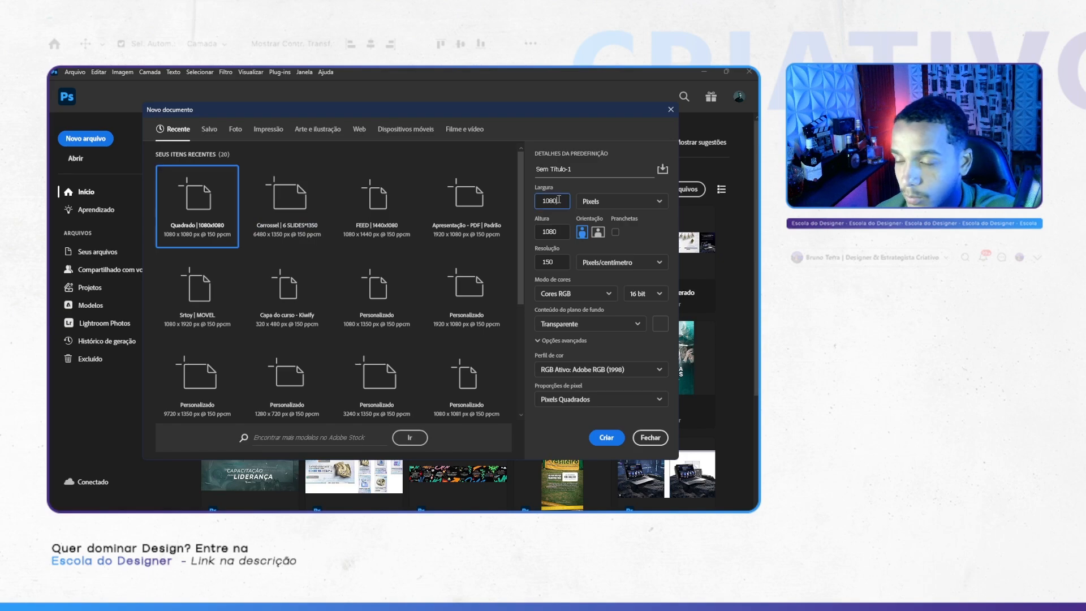
pyautogui.doubleClick(558, 231)
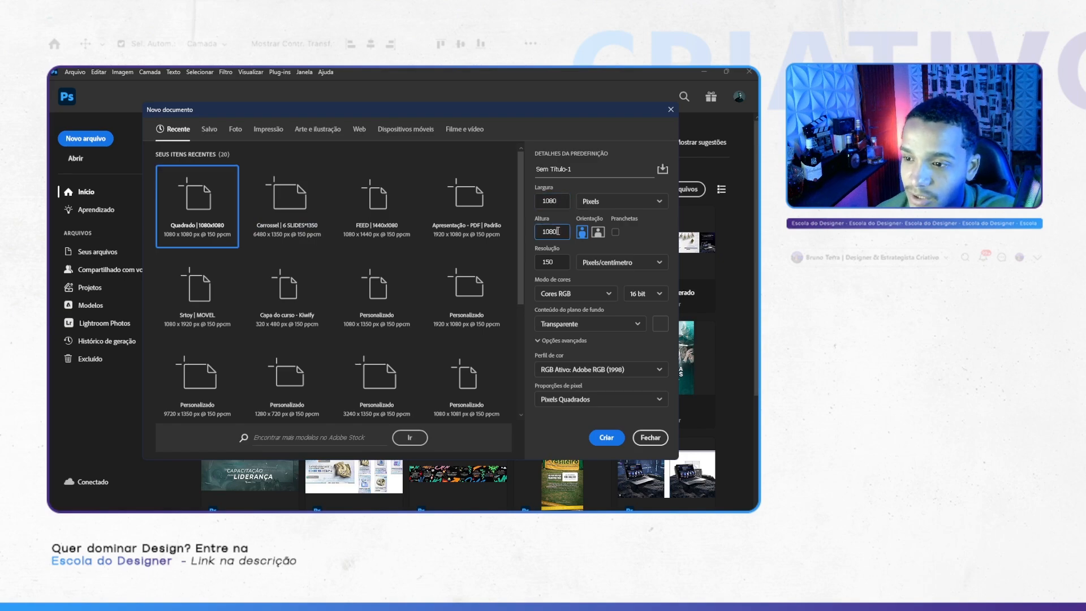
pyautogui.write('135')
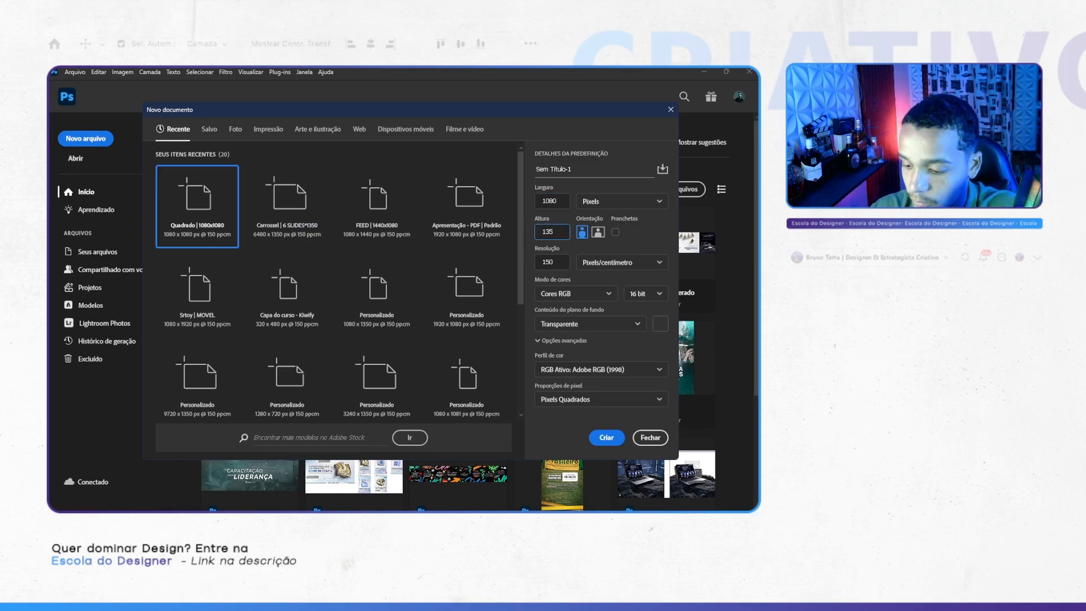
pyautogui.write('0')
pyautogui.doubleClick(558, 231)
pyautogui.click(555, 261)
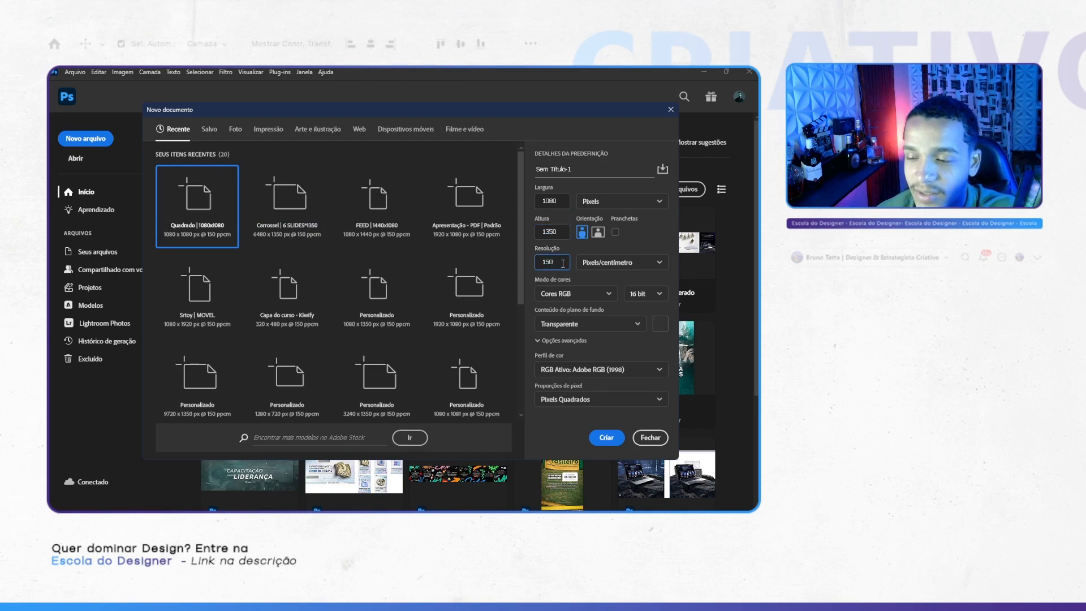
pyautogui.click(645, 293)
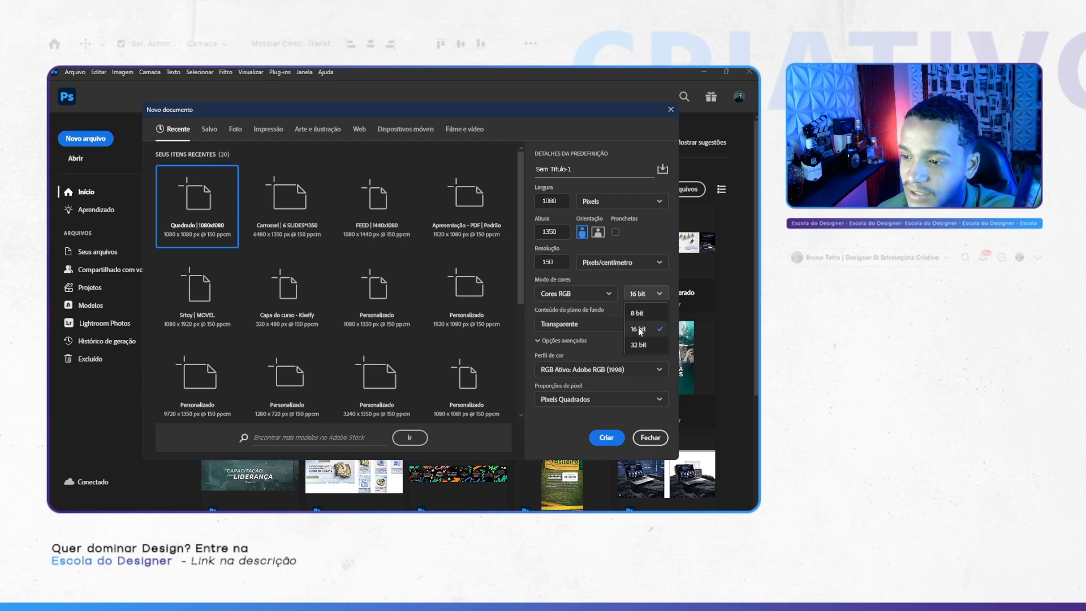
pyautogui.click(649, 332)
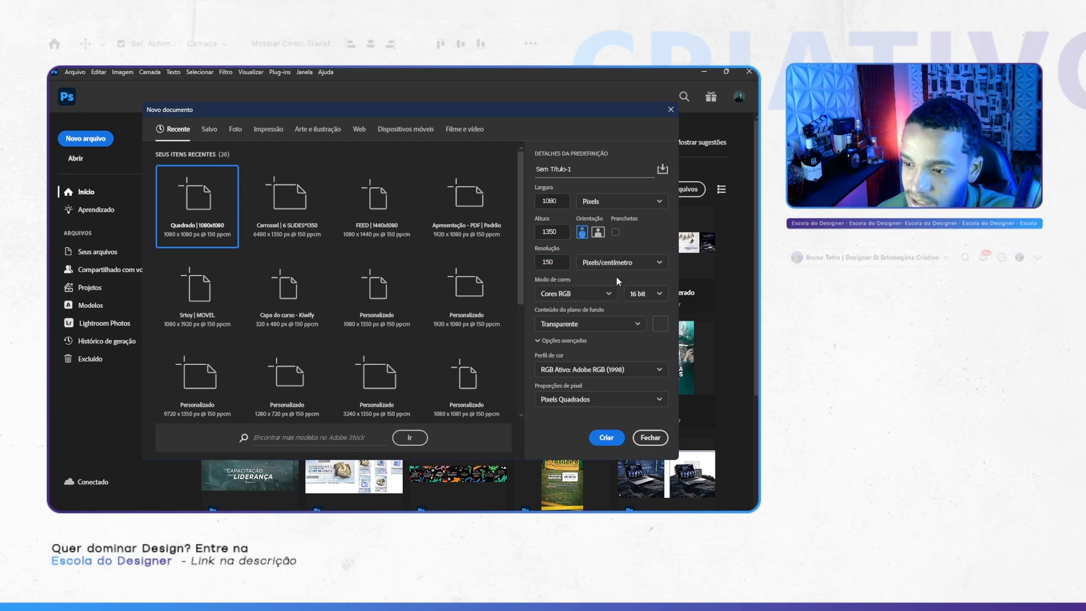
pyautogui.click(661, 327)
pyautogui.click(592, 310)
pyautogui.click(603, 437)
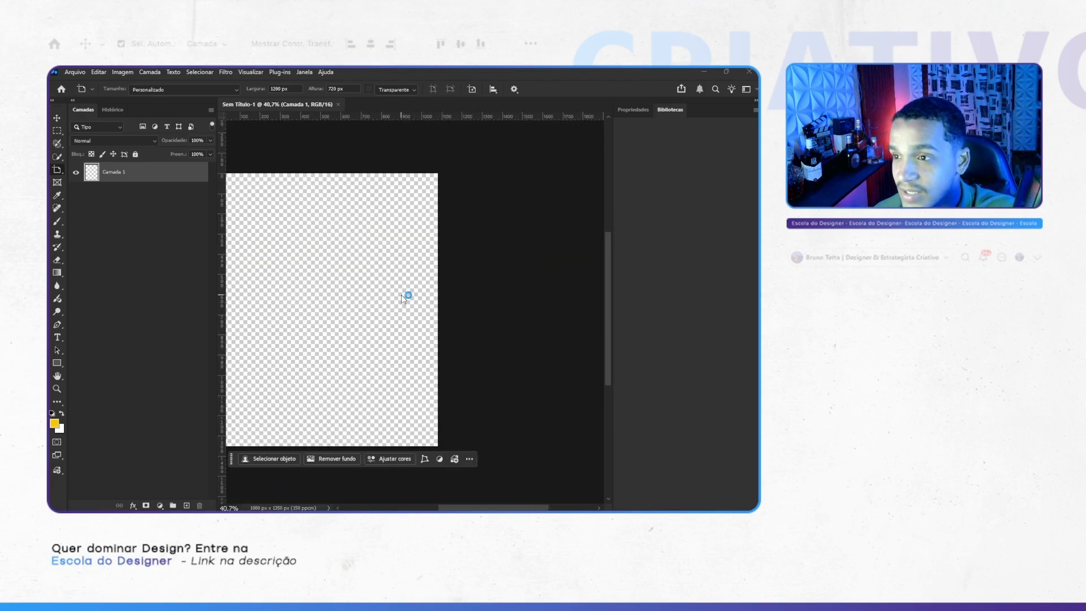
# Step: Rename the document's only layer as BG
pyautogui.scroll(-4, 401, 296)
pyautogui.scroll(3, 401, 296)
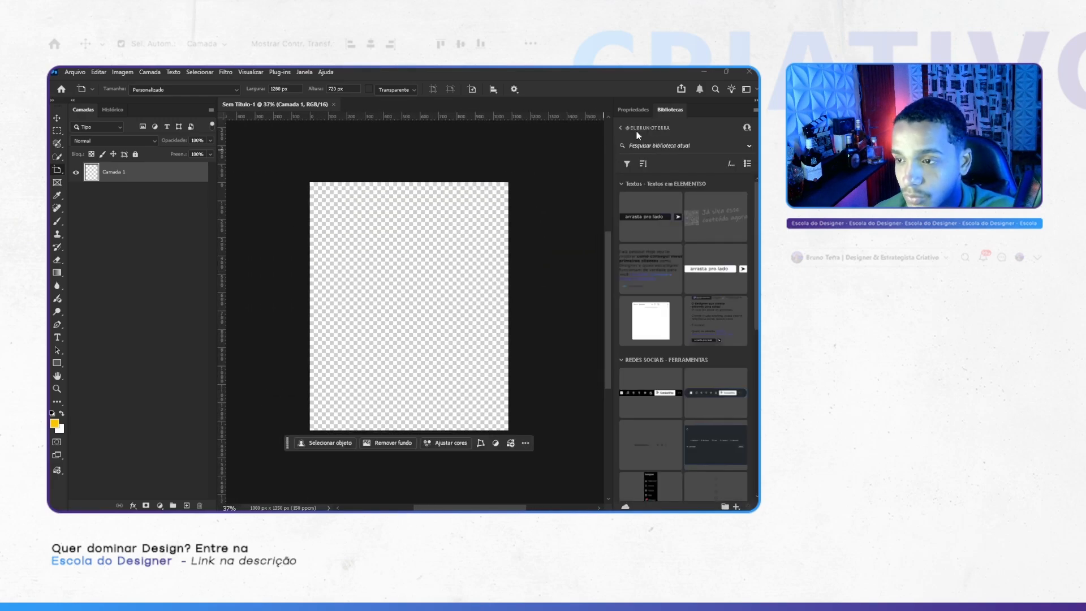
pyautogui.click(648, 107)
pyautogui.hscroll(1, 309, 212)
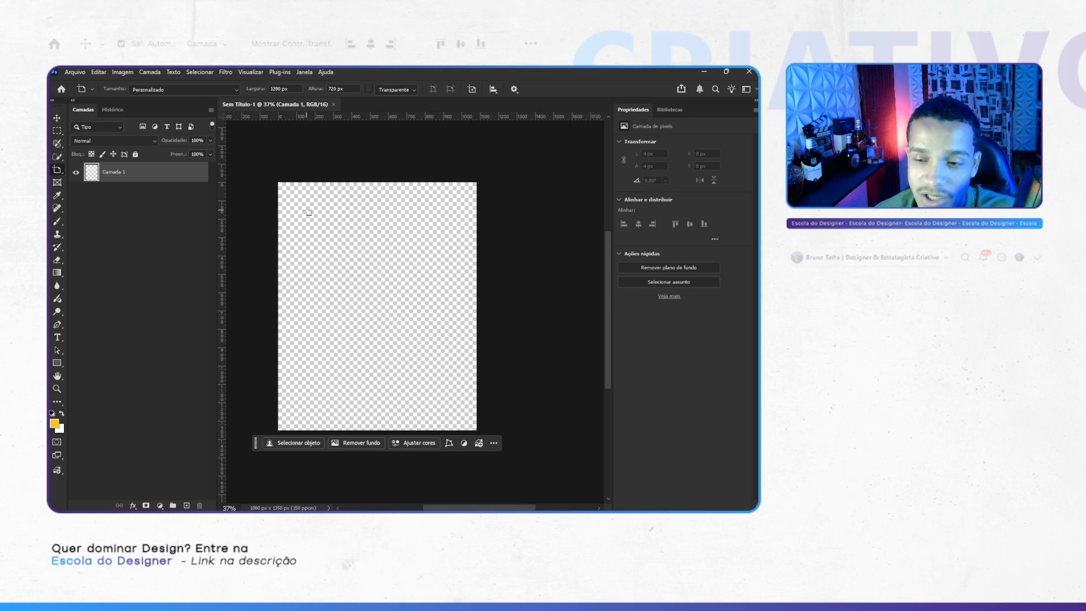
pyautogui.doubleClick(117, 171)
pyautogui.write('BG')
pyautogui.press('Return')
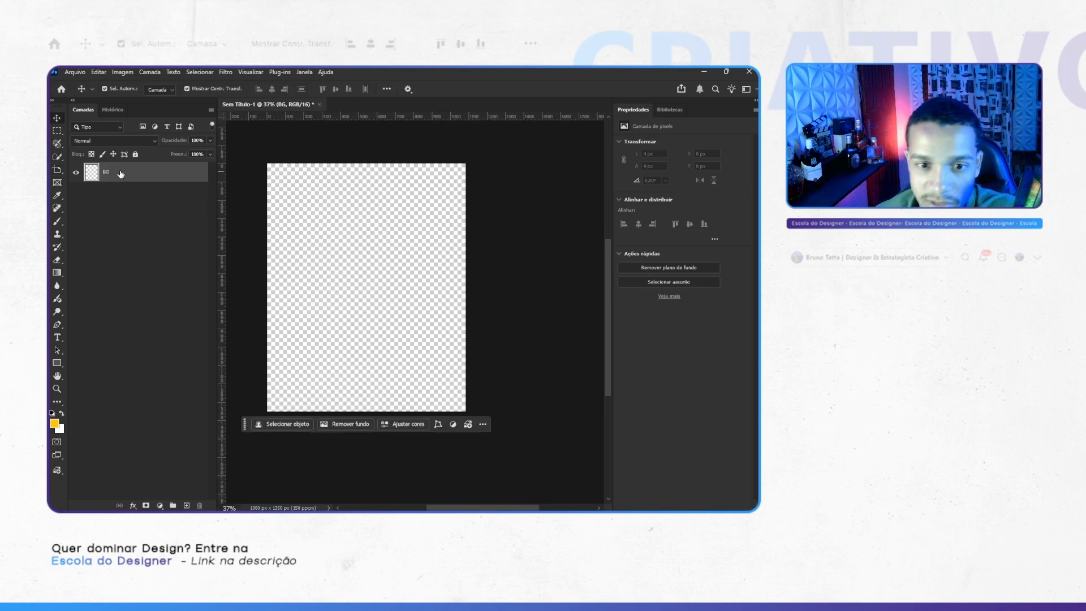
# Step: Turn the BG layer into a locked smart object with a red colour label
pyautogui.hotkey('ctrl', 'alt', 's')
pyautogui.hotkey('ctrl', '/')
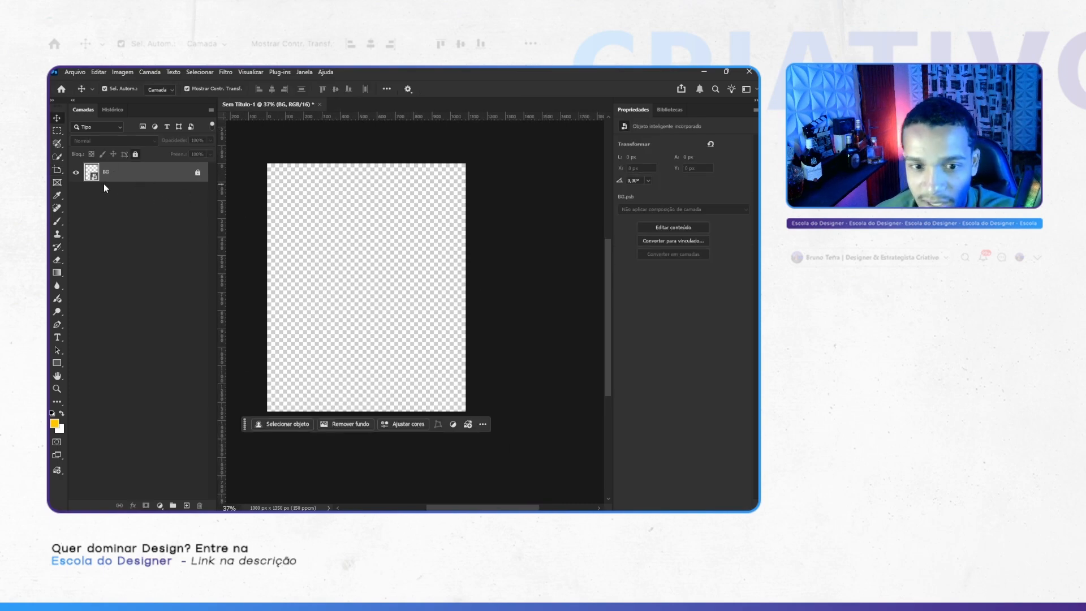
pyautogui.rightClick(77, 173)
pyautogui.click(105, 226)
pyautogui.press('c')
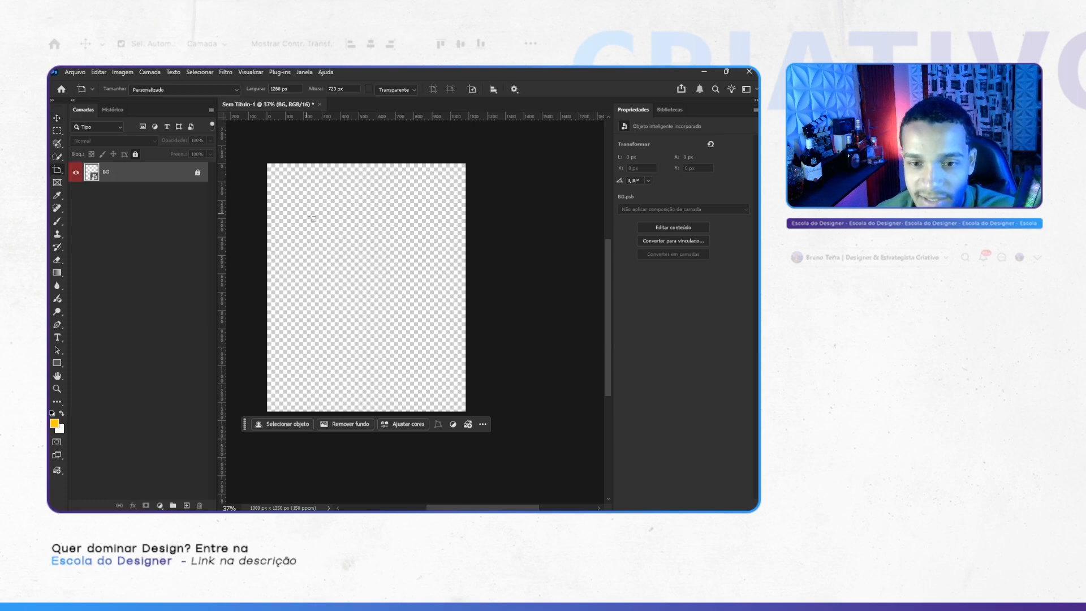
pyautogui.scroll(-3, 313, 217)
pyautogui.scroll(2, 382, 245)
pyautogui.click(54, 117)
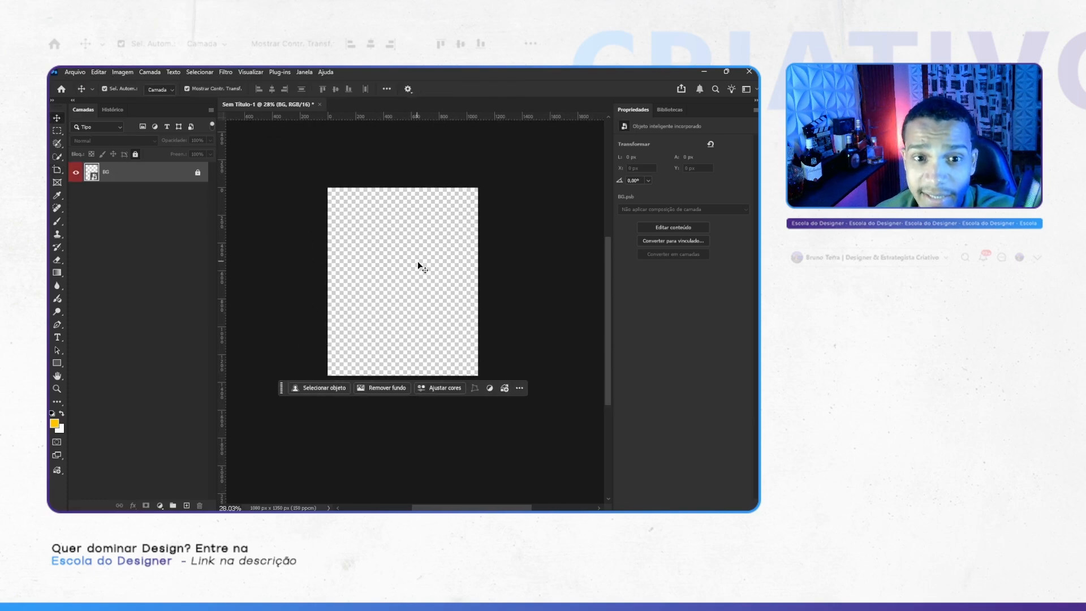
pyautogui.hscroll(1, 417, 260)
pyautogui.scroll(1, 421, 246)
pyautogui.click(375, 146)
pyautogui.hscroll(-1, 373, 158)
# Step: Switch to the browser and copy the image of the Pinterest keycap pin with the orange "do" key
pyautogui.click(362, 500)
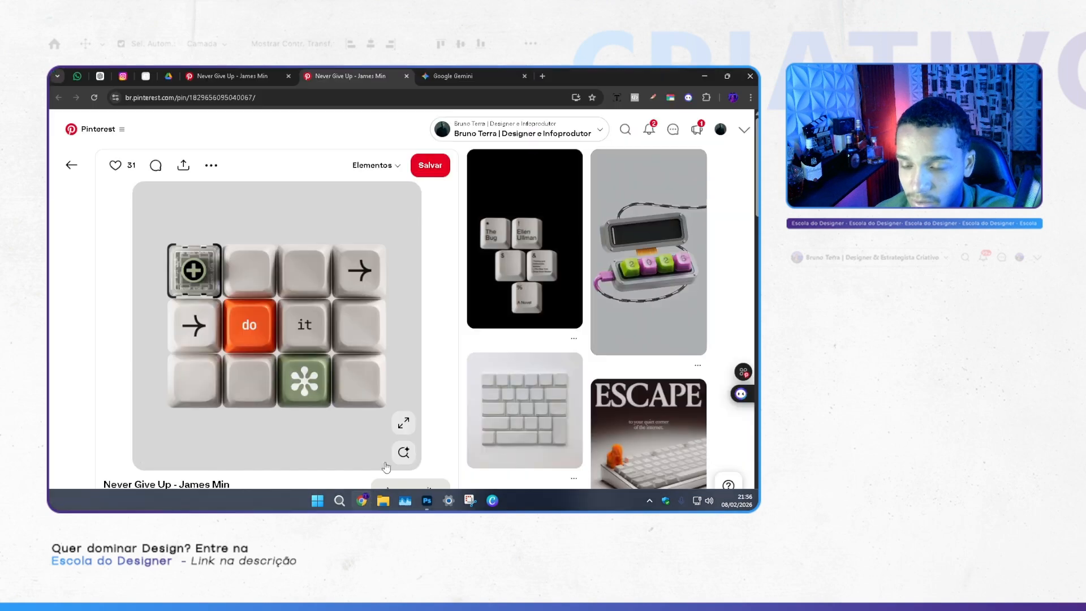
pyautogui.click(484, 74)
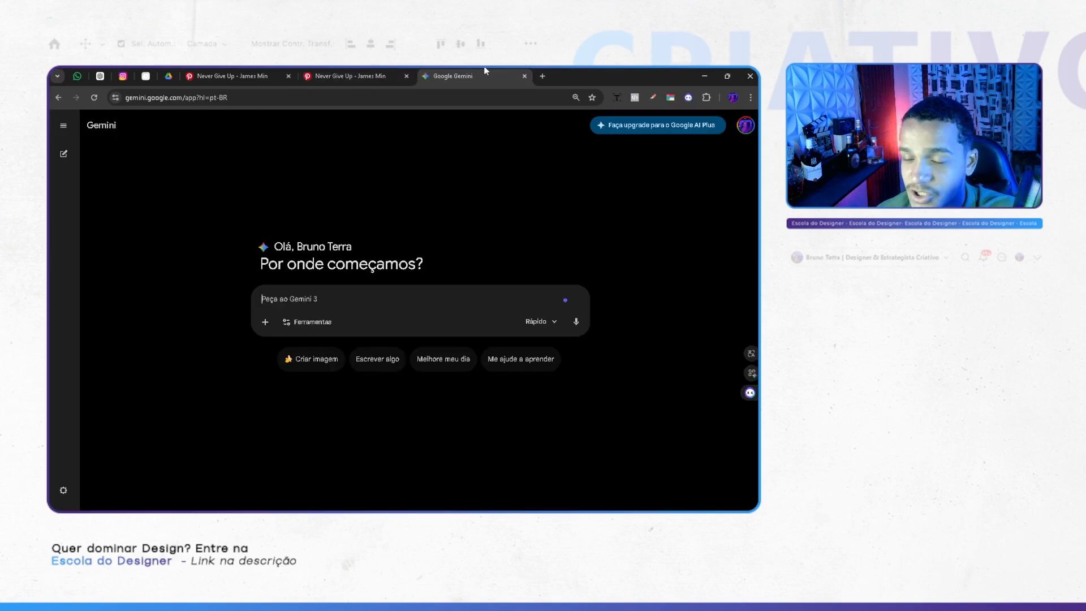
pyautogui.click(311, 358)
pyautogui.click(345, 76)
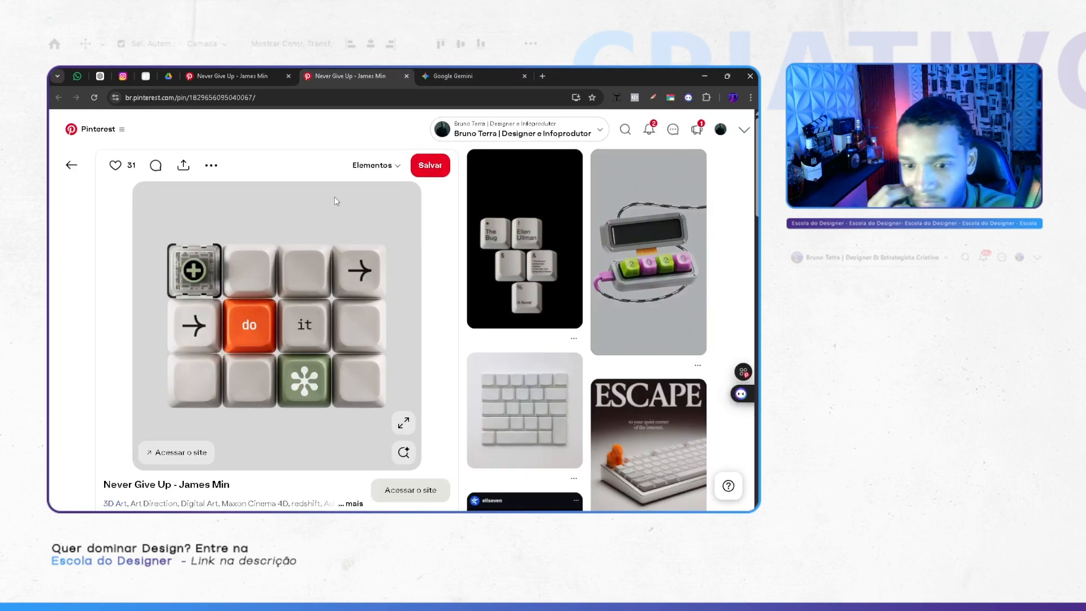
pyautogui.click(216, 76)
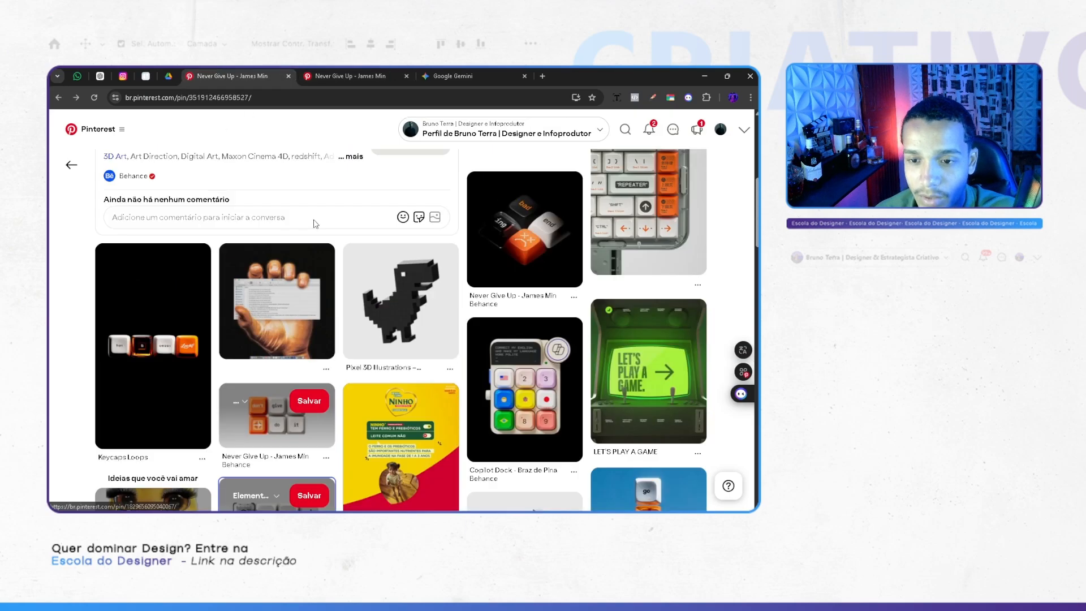
pyautogui.click(365, 75)
pyautogui.rightClick(288, 328)
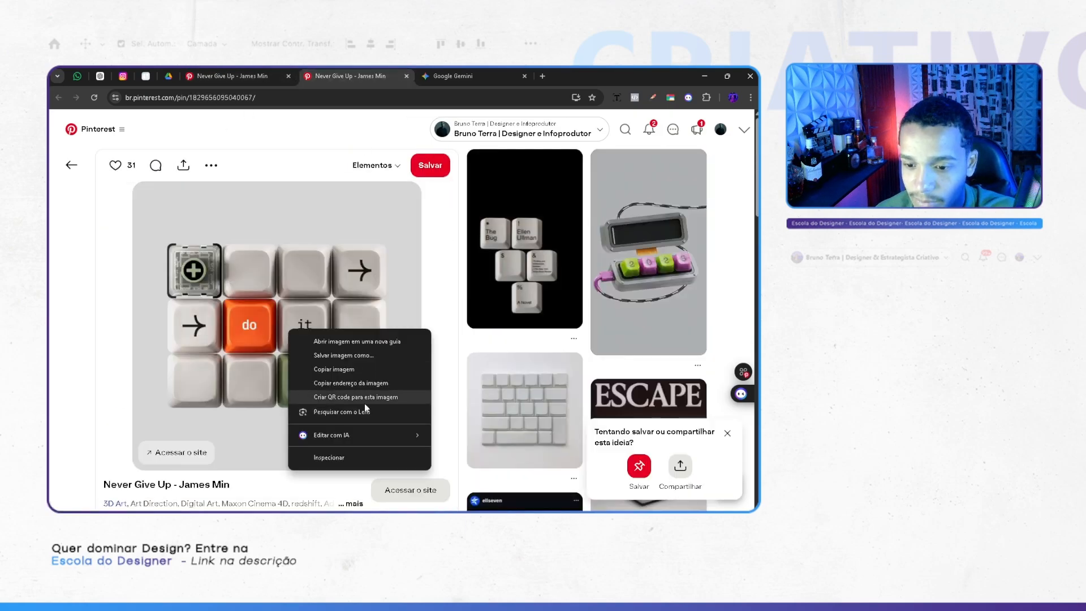
pyautogui.click(351, 372)
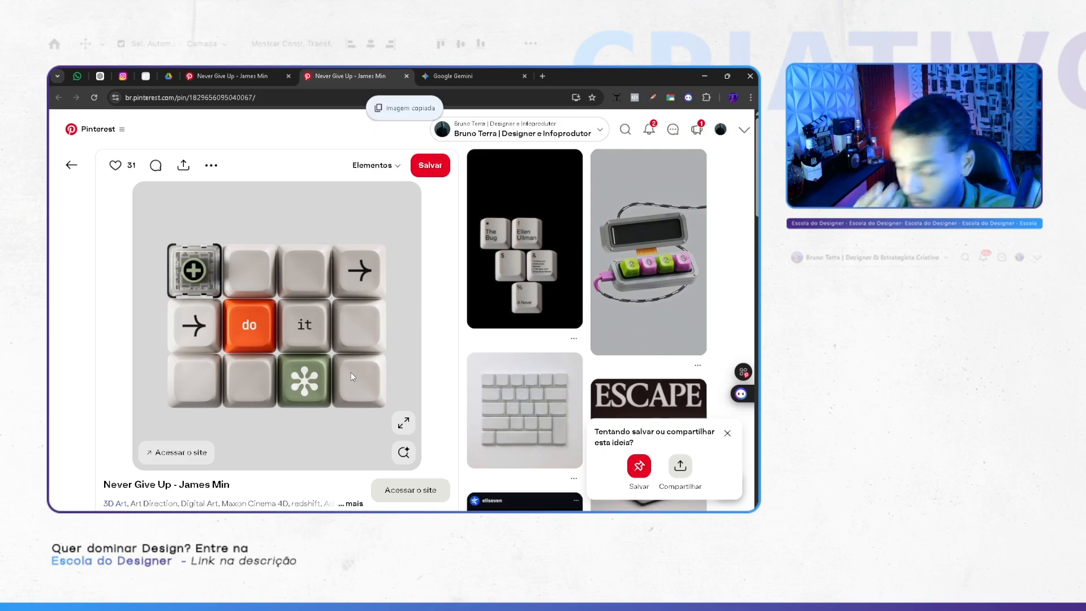
# Step: Paste the copied keycap image into the Gemini prompt with the image creation tool enabled
pyautogui.click(457, 73)
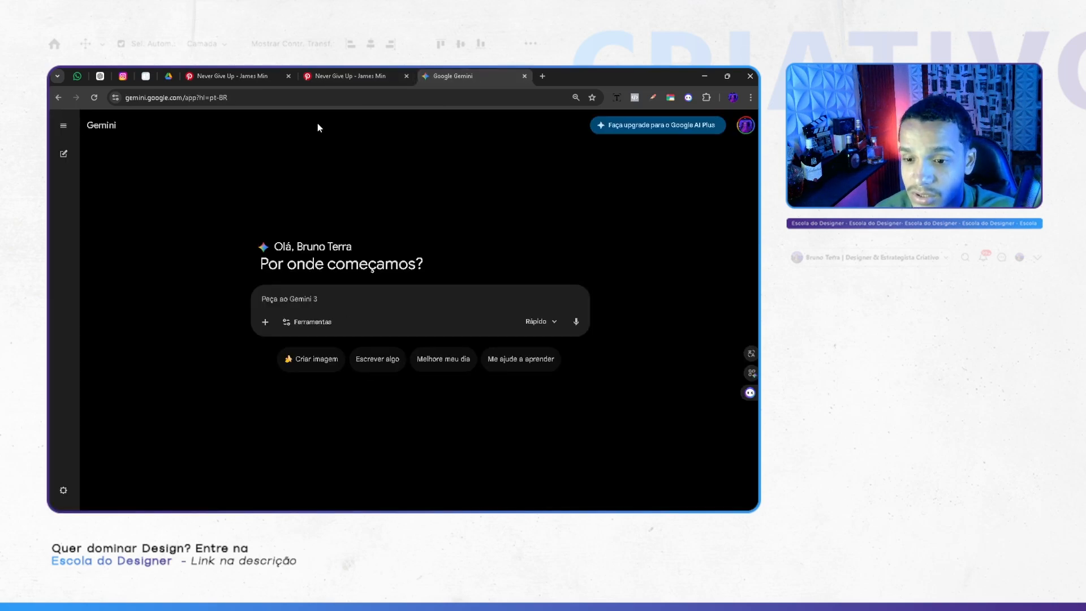
pyautogui.click(266, 75)
pyautogui.click(458, 76)
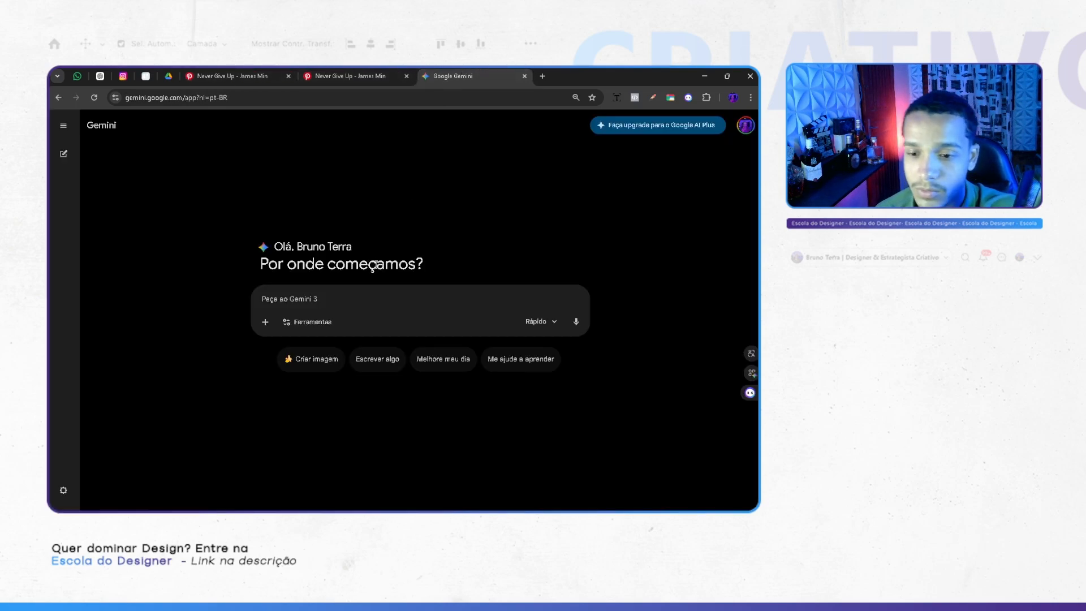
pyautogui.hotkey('ctrl', 'v')
pyautogui.click(317, 378)
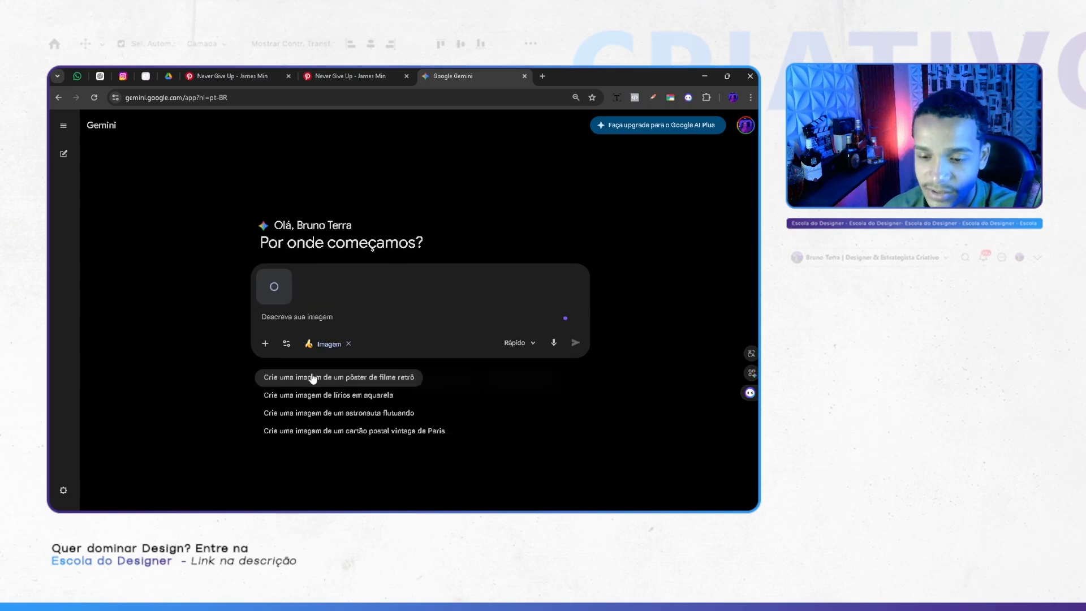
pyautogui.click(359, 74)
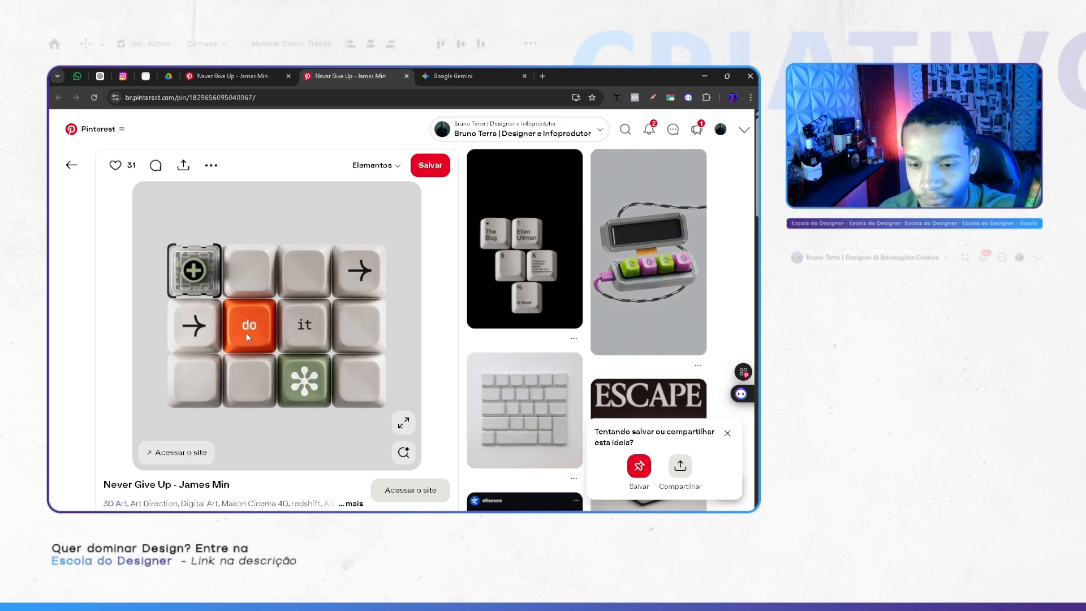
pyautogui.scroll(-3, 253, 332)
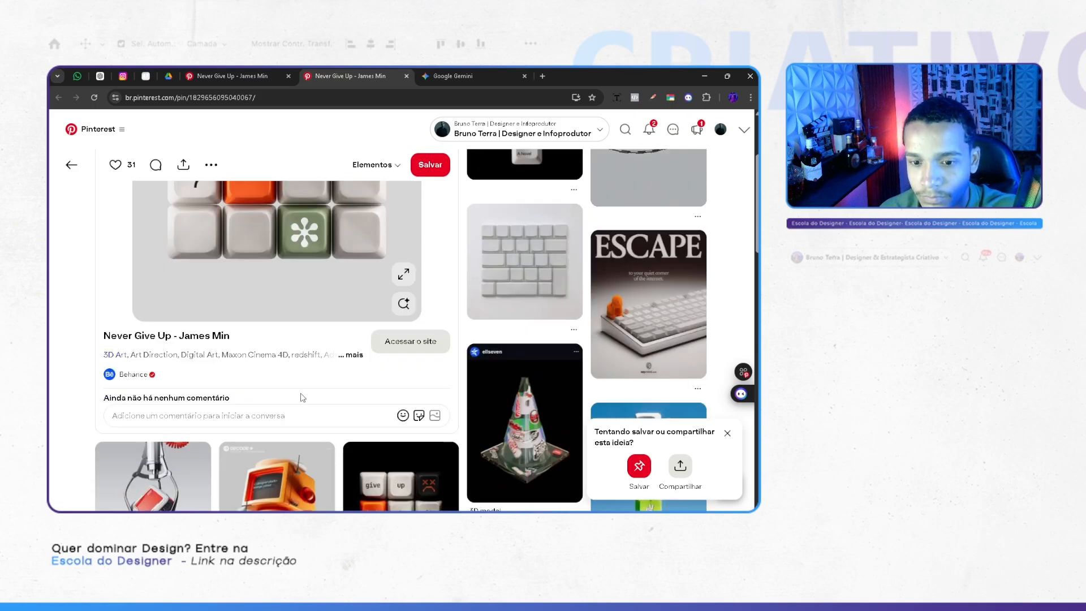
pyautogui.scroll(3, 302, 326)
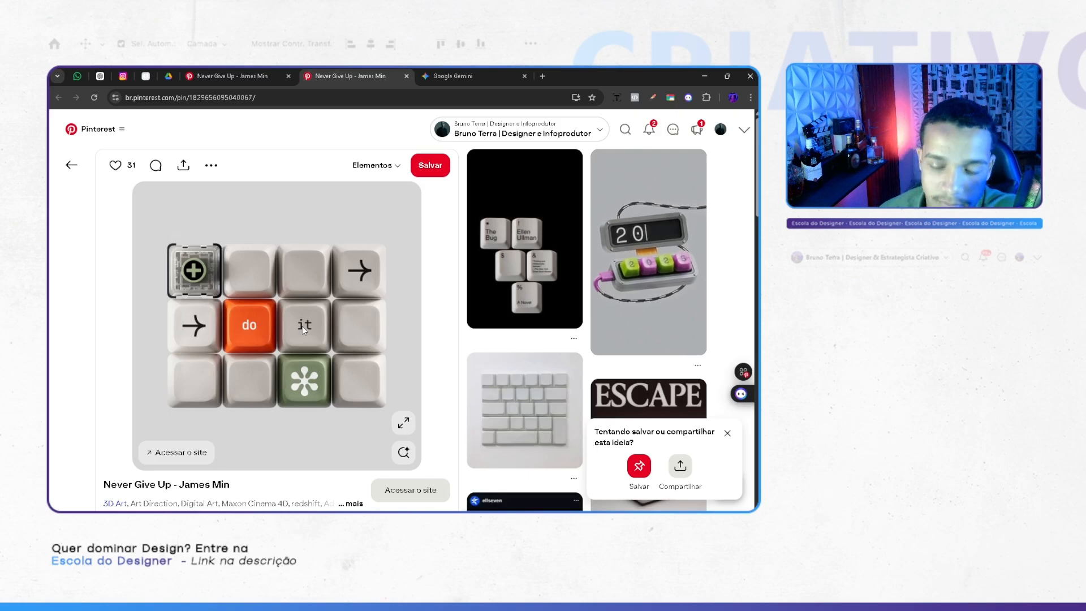
pyautogui.scroll(-3, 303, 327)
pyautogui.scroll(3, 304, 328)
pyautogui.hotkey('ctrl', 'Tab')
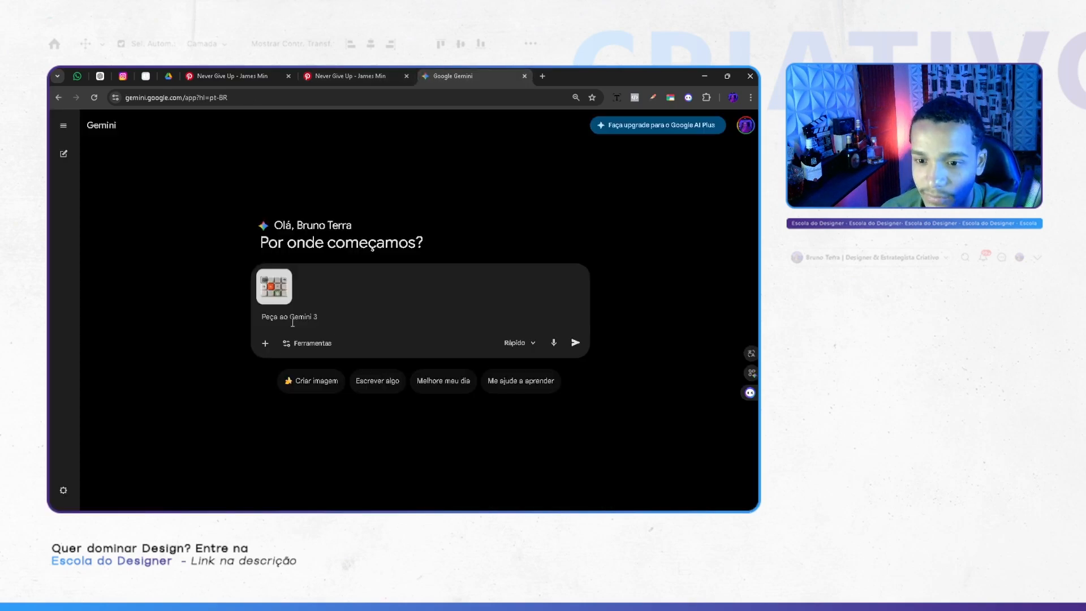
# Step: Send Gemini the prompt "Troque a Cor da Tecla Laranja para Azul" with the attached keycap image
pyautogui.write('1ROCA')
pyautogui.press('BackSpace')
pyautogui.press('BackSpace')
pyautogui.press('BackSpace')
pyautogui.press('BackSpace')
pyautogui.press('BackSpace')
pyautogui.write('T')
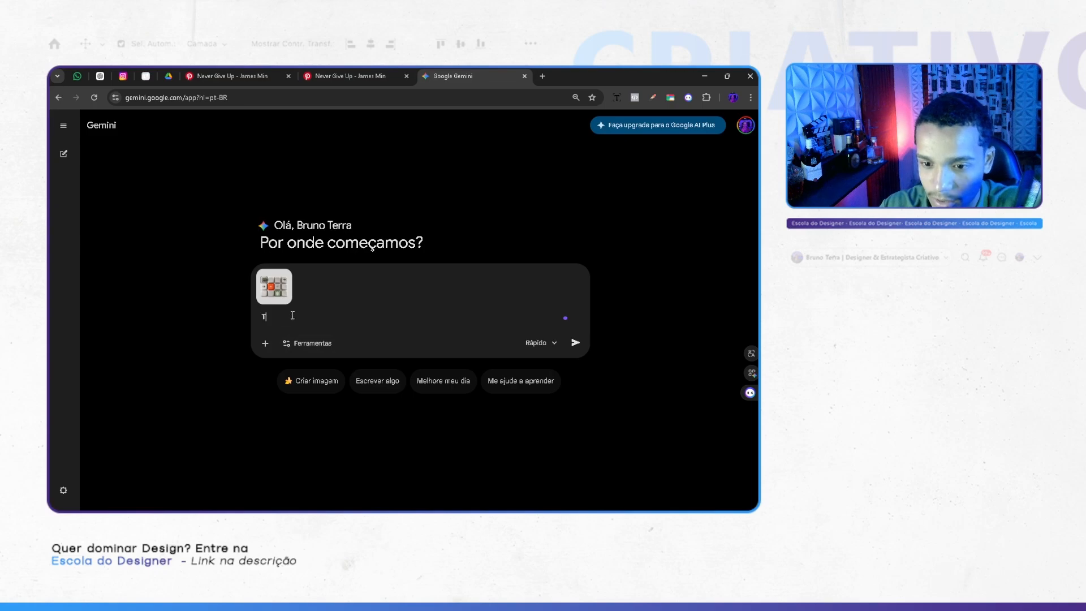
pyautogui.write('roque a C')
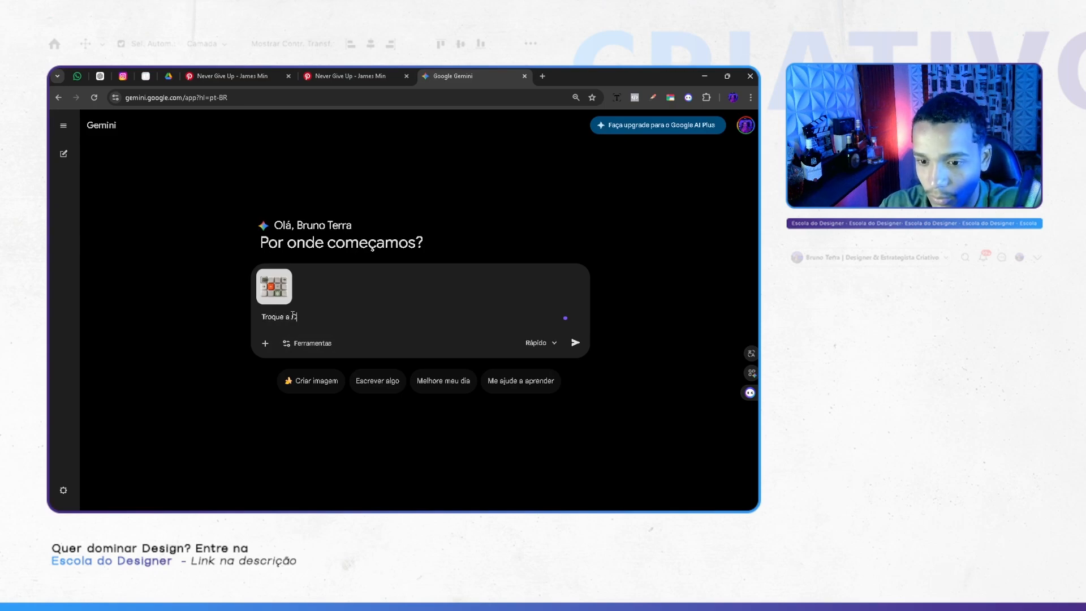
pyautogui.write('or da Tecla')
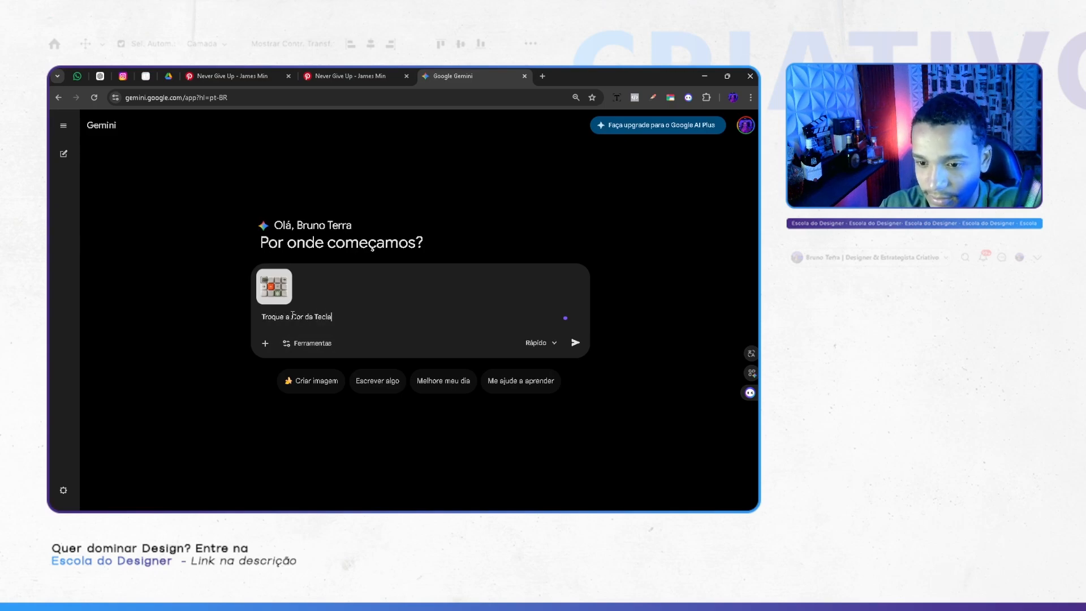
pyautogui.write(' Laranja para')
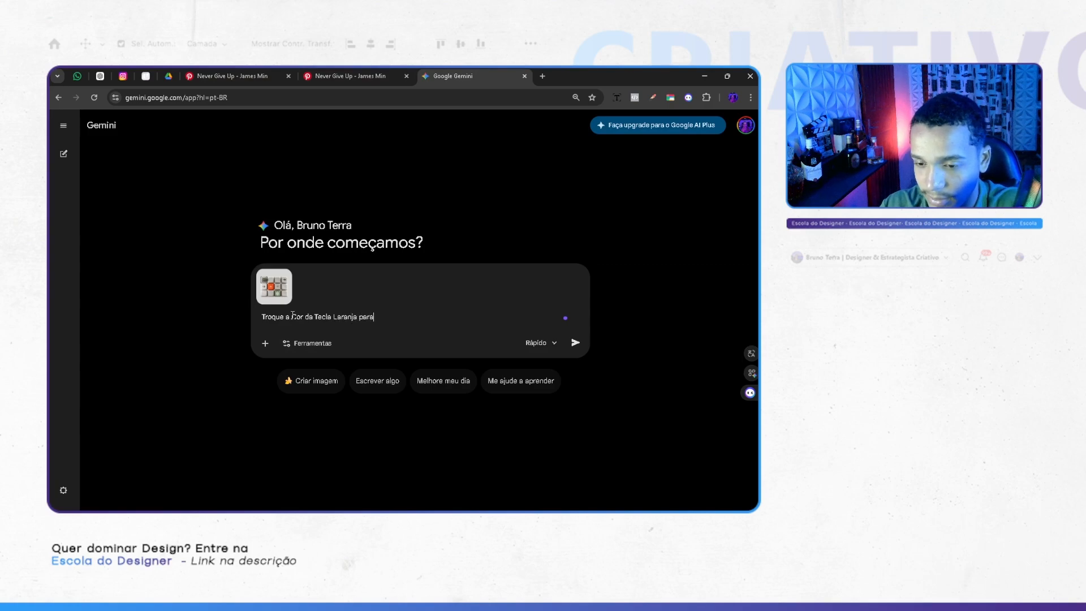
pyautogui.write(' Azul')
pyautogui.press('Return')
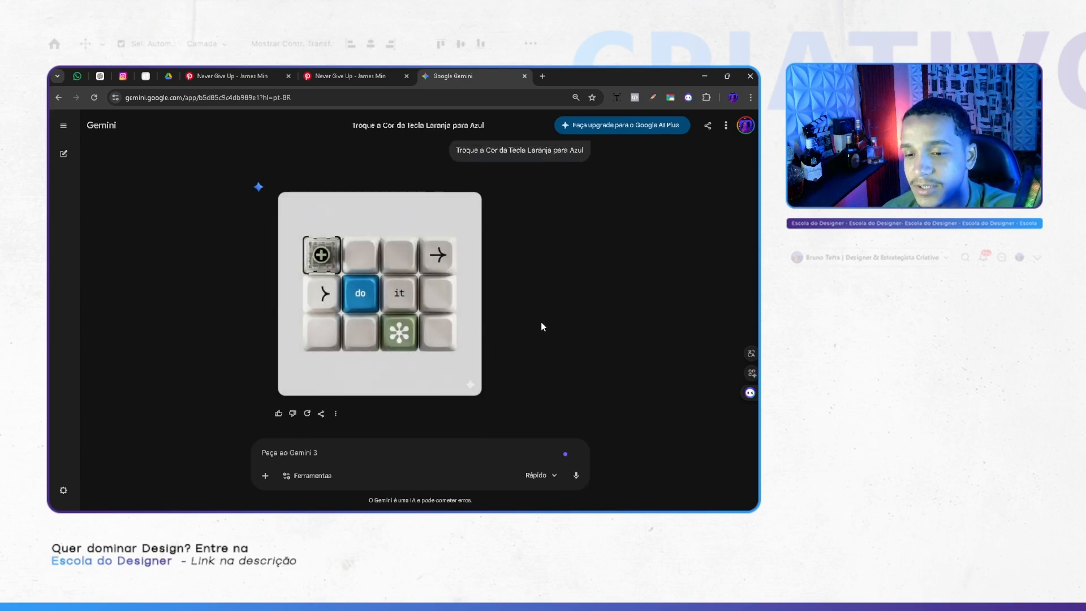
# Step: Download the generated keycap image with the blue "do" key from the Gemini reply
pyautogui.click(468, 204)
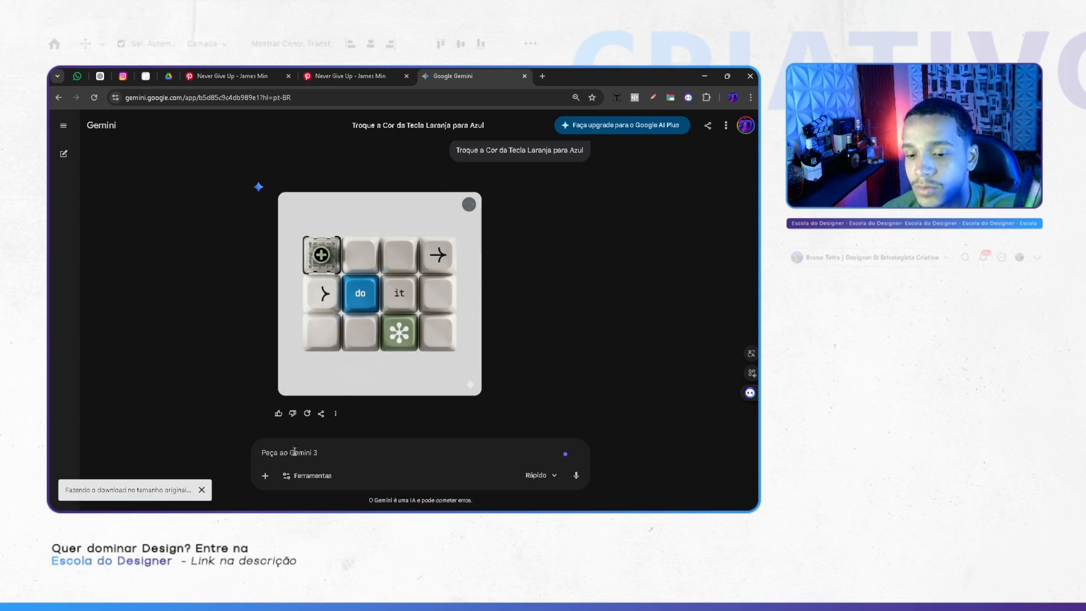
pyautogui.scroll(3, 345, 284)
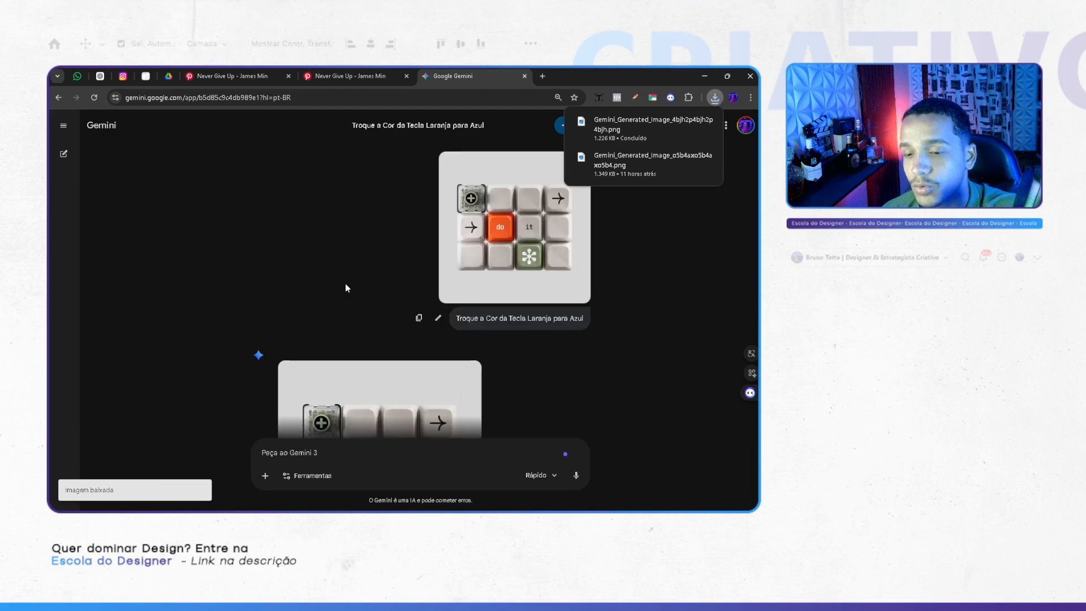
pyautogui.scroll(-3, 587, 340)
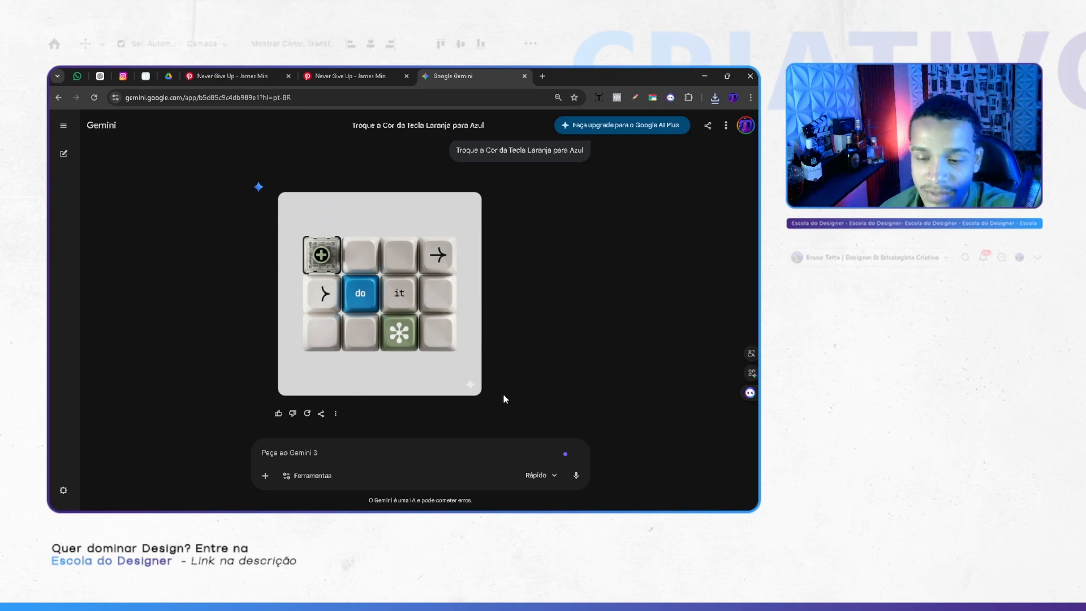
# Step: Send Gemini the follow-up prompt "Aplique um Gosma Azul caindo das telcas de baixo."
pyautogui.write('Aplqi')
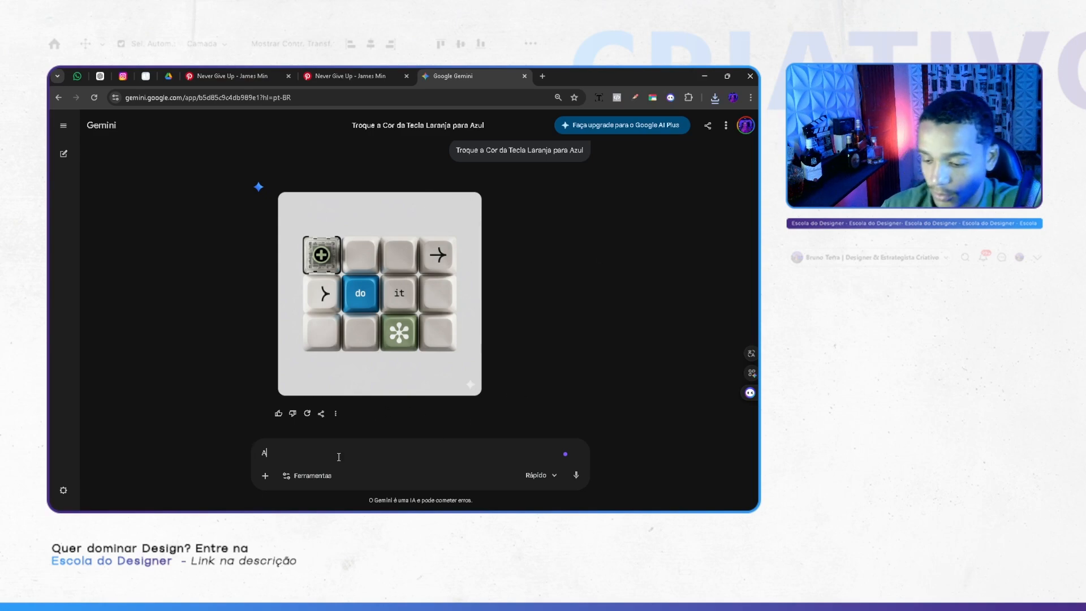
pyautogui.press('BackSpace')
pyautogui.press('BackSpace')
pyautogui.press('BackSpace')
pyautogui.press('BackSpace')
pyautogui.press('BackSpace')
pyautogui.write('Apliq')
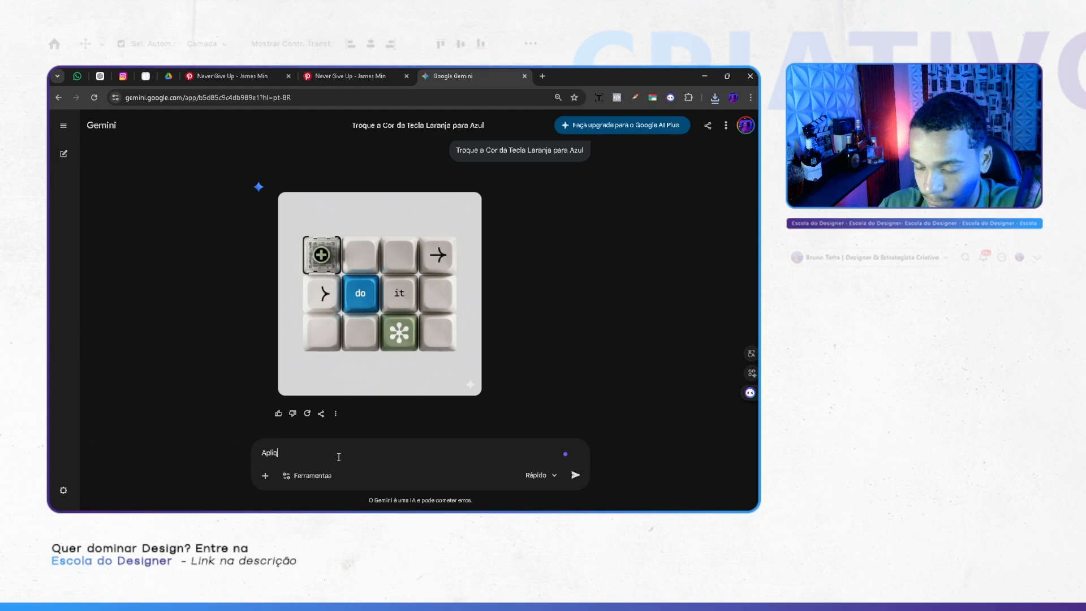
pyautogui.write('ue um Go')
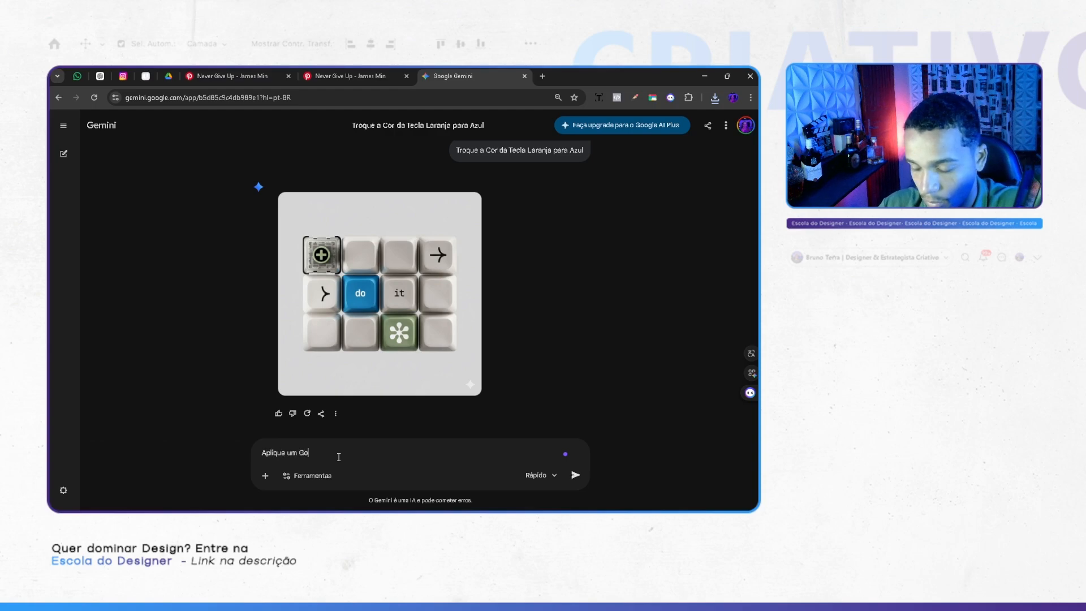
pyautogui.write('sma VDerde')
pyautogui.hotkey('ctrl', 'BackSpace')
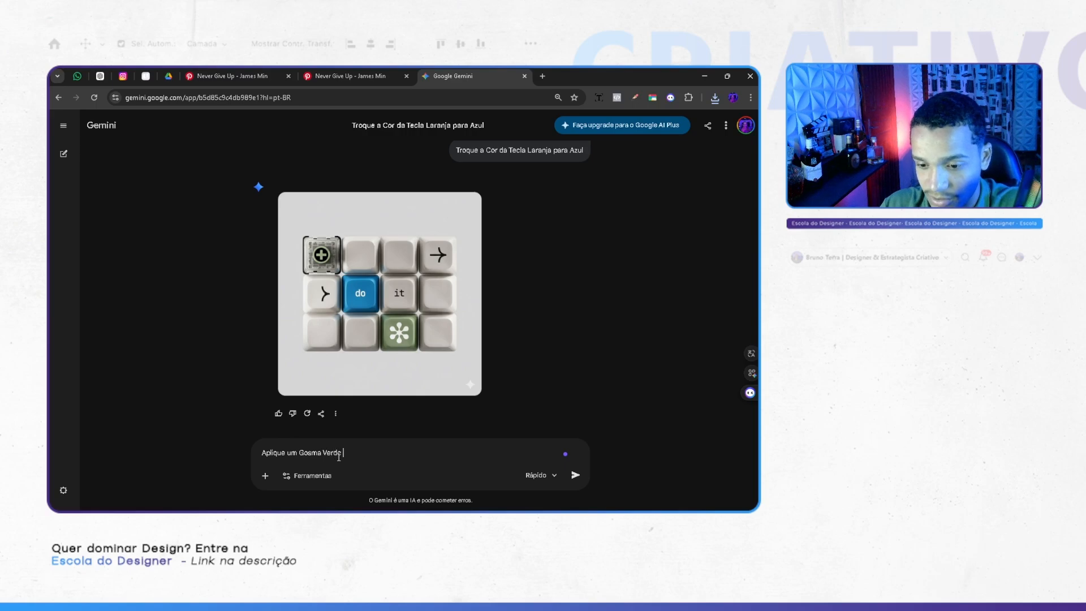
pyautogui.hotkey('ctrl', 'BackSpace')
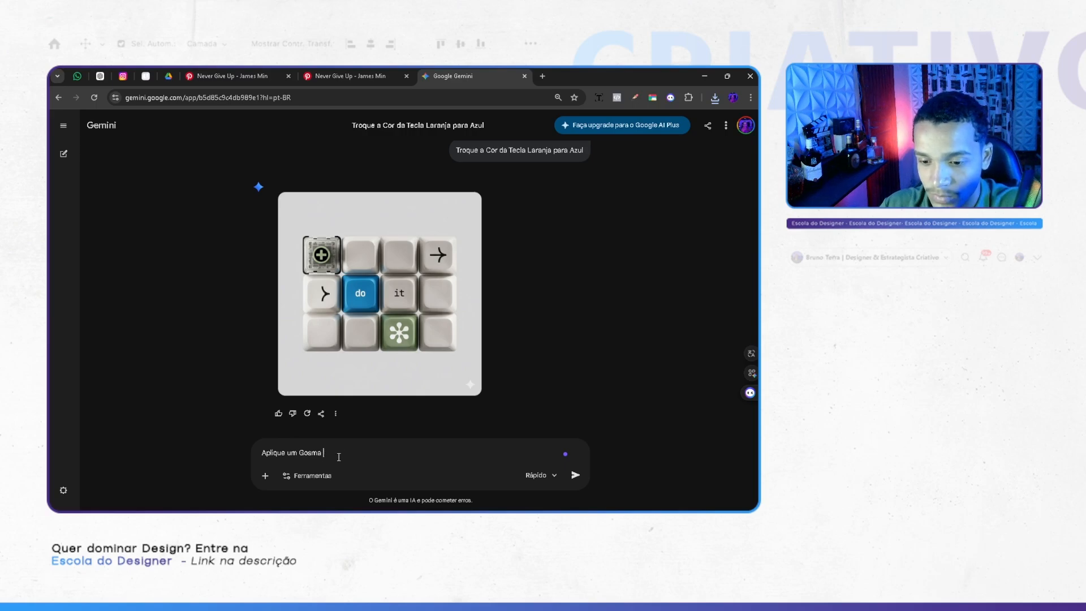
pyautogui.write('Azul cai')
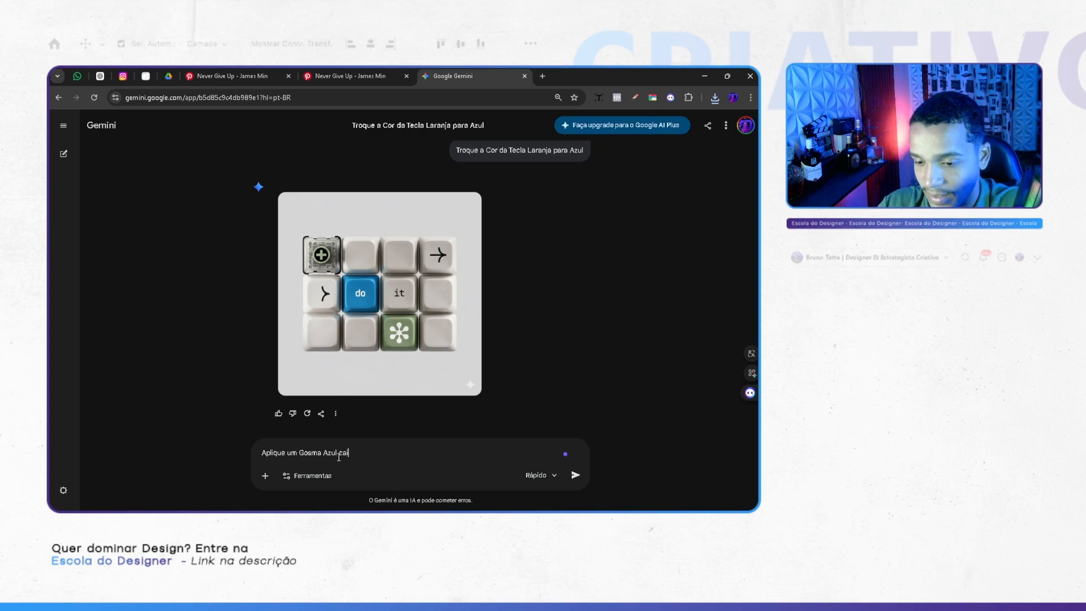
pyautogui.write('ndo das te')
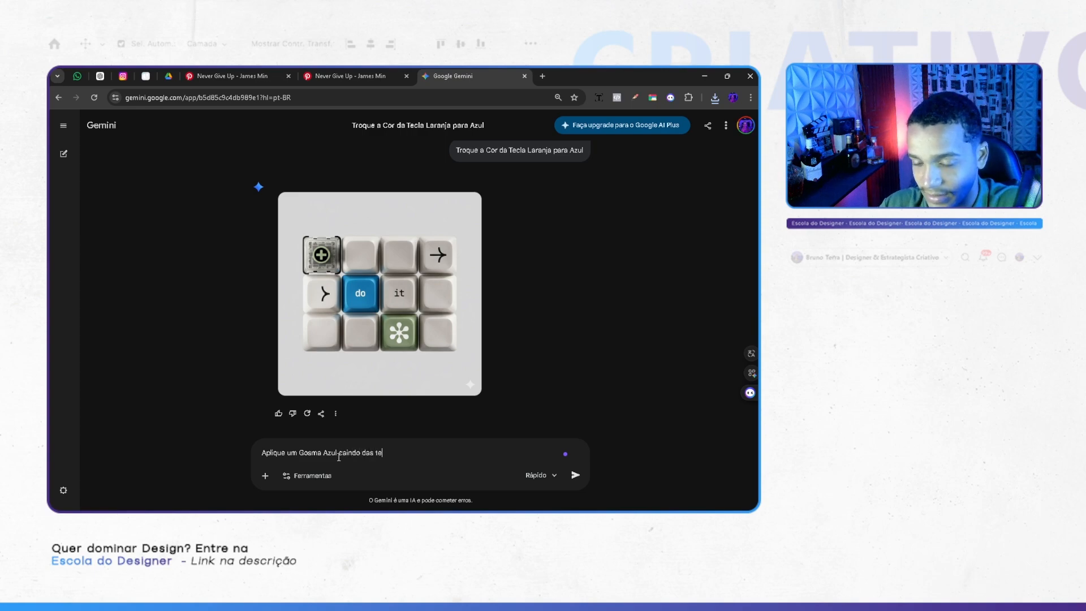
pyautogui.write('lcas de baixo.')
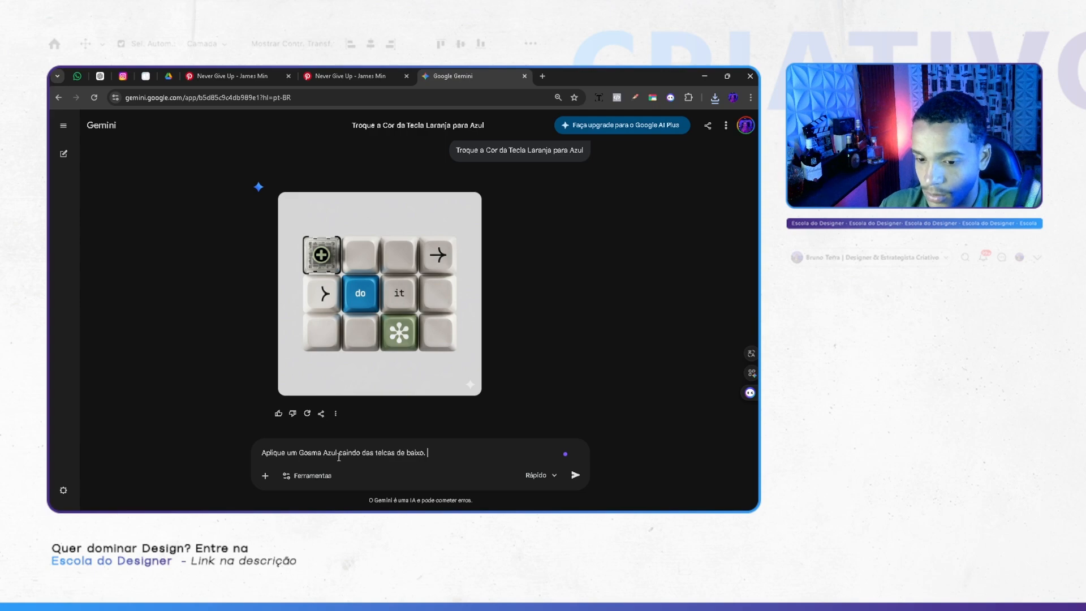
pyautogui.press('Return')
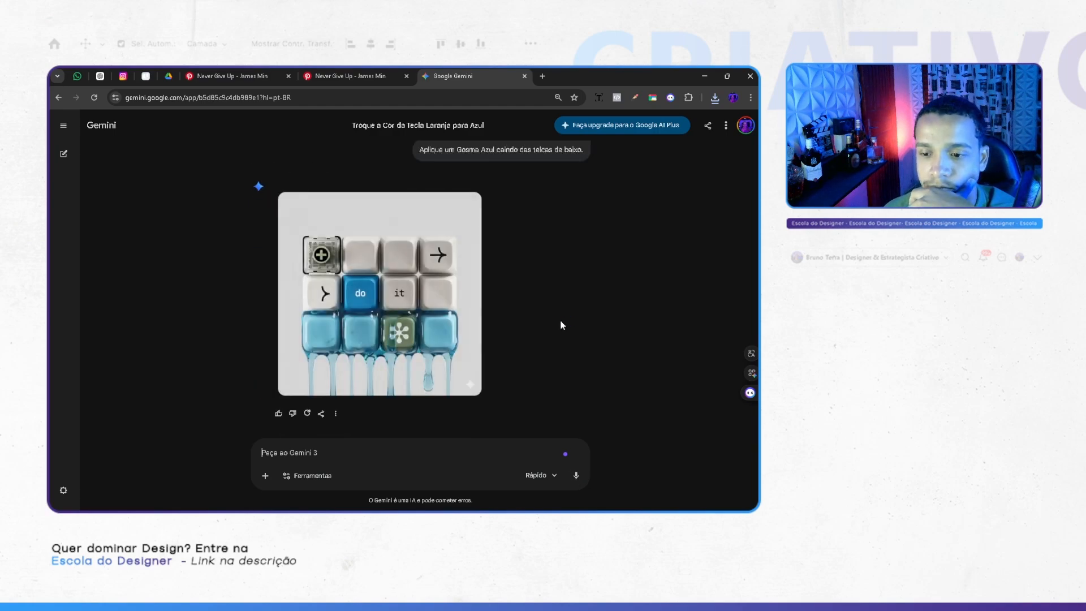
# Step: Inspect the blue slime keycap image enlarged and download it
pyautogui.click(446, 292)
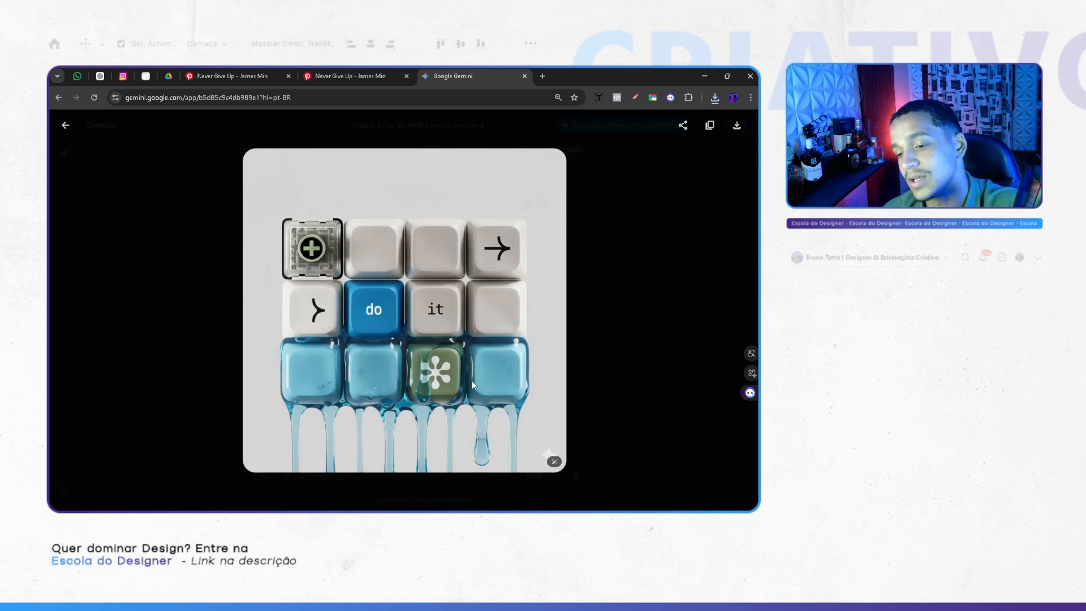
pyautogui.press('Escape')
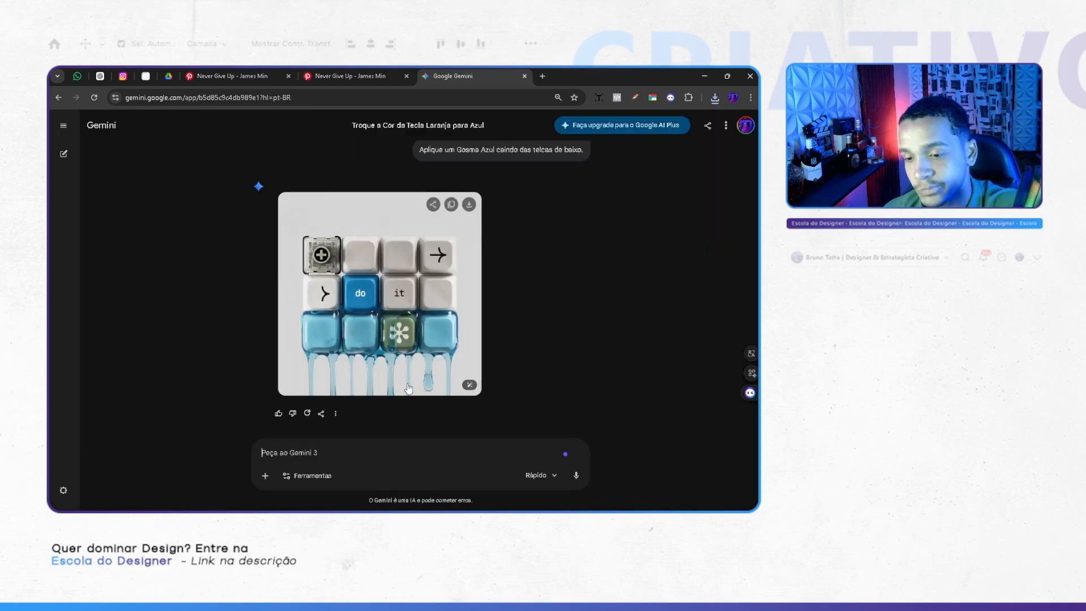
pyautogui.click(470, 205)
# Step: Load ChatGPT in the browser tab of the orange "do" key pin and open the "Remover FUNDO" GPT
pyautogui.click(334, 76)
pyautogui.click(327, 96)
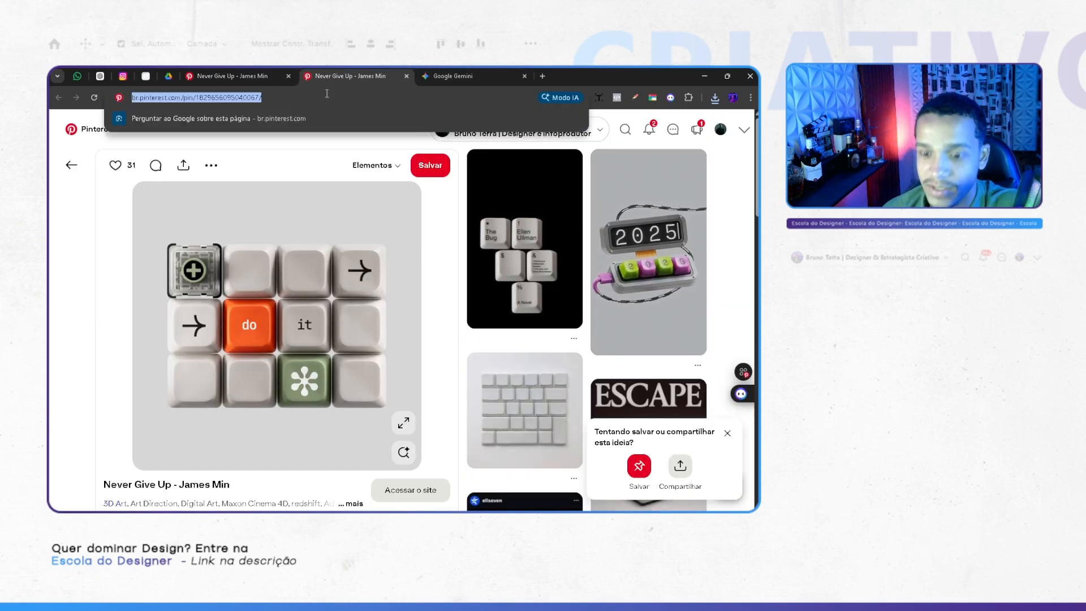
pyautogui.write('chat')
pyautogui.press('Return')
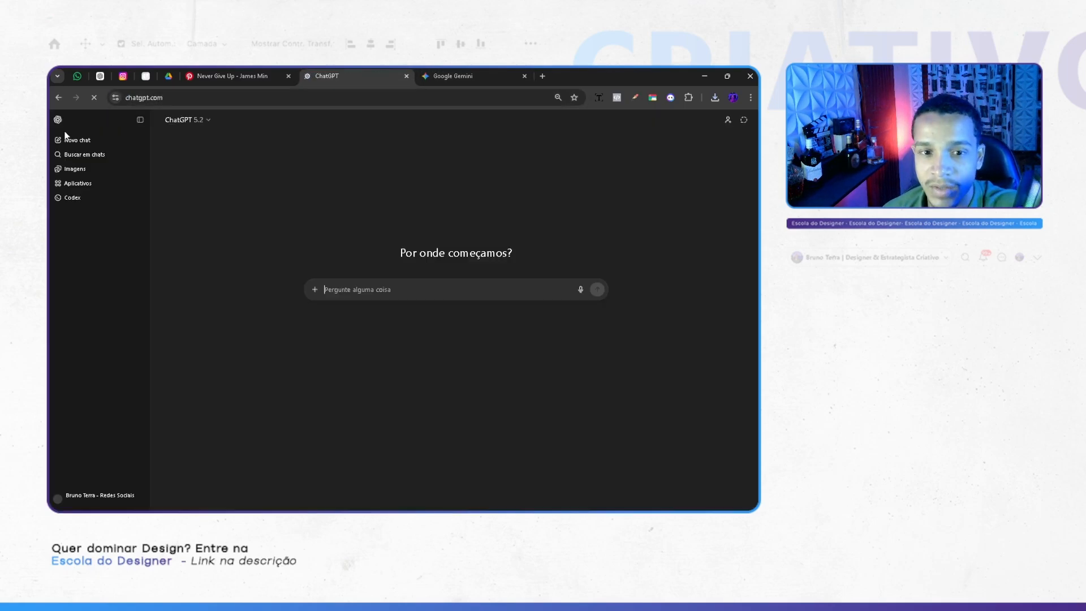
pyautogui.click(64, 250)
pyautogui.click(60, 215)
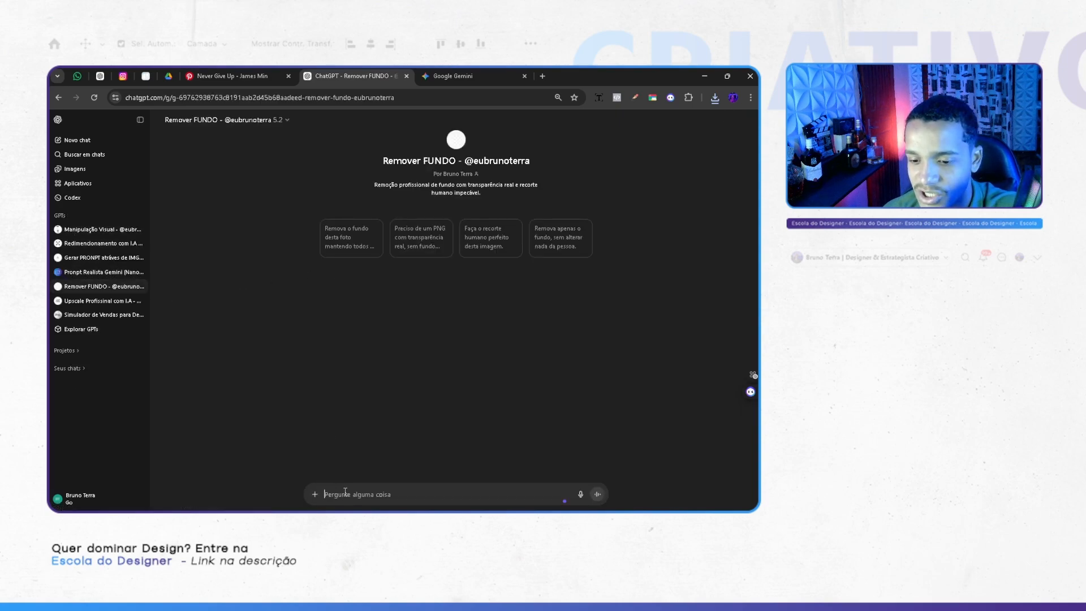
# Step: Attach the blue slime keycap image from Downloads and send the suggested request for a PNG with real transparency
pyautogui.click(314, 494)
pyautogui.click(358, 477)
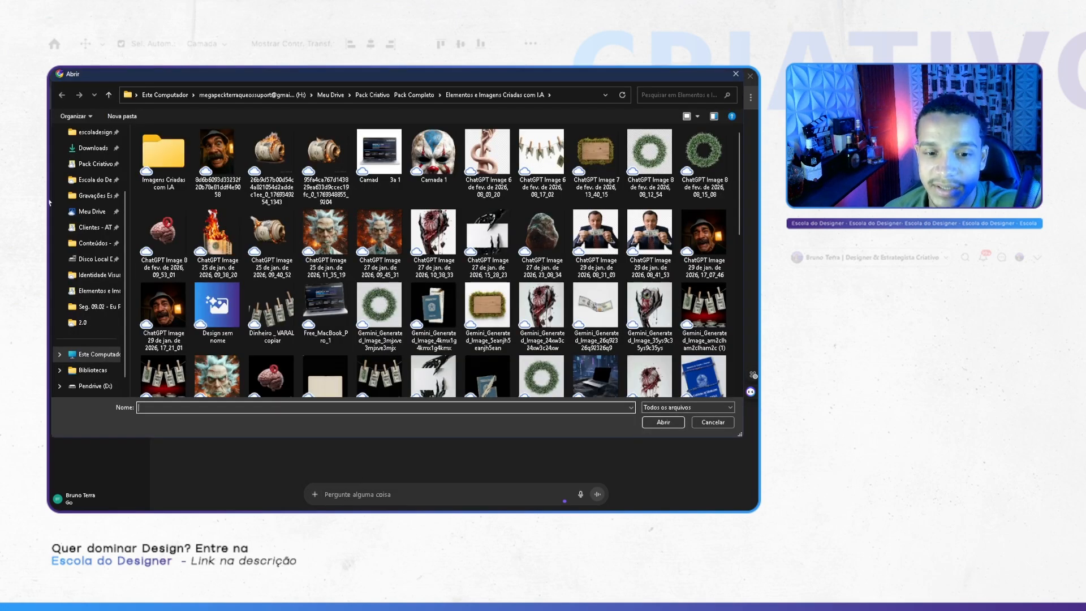
pyautogui.click(93, 148)
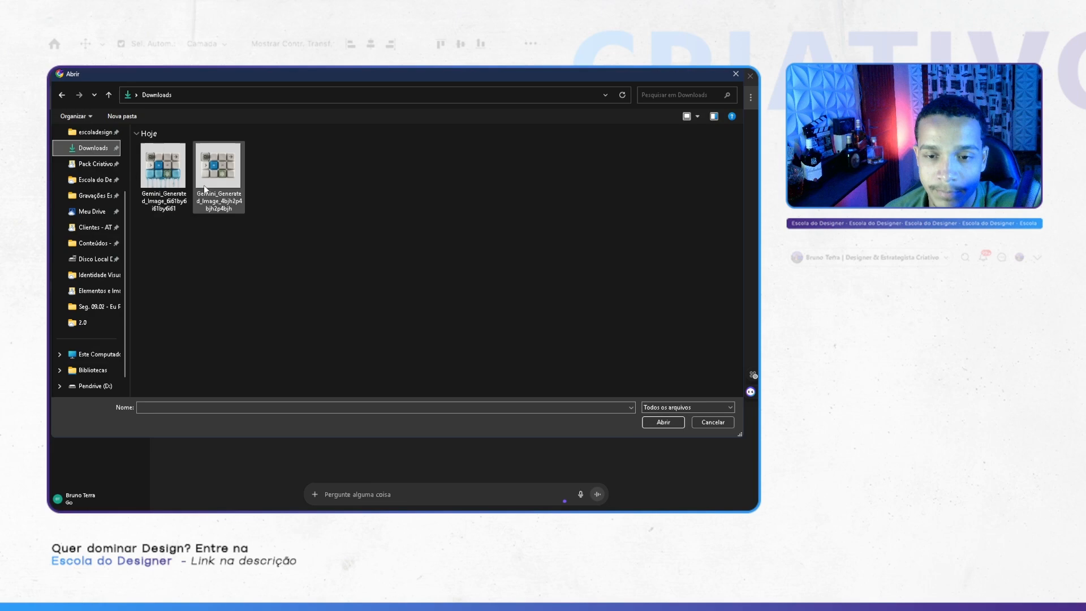
pyautogui.doubleClick(167, 185)
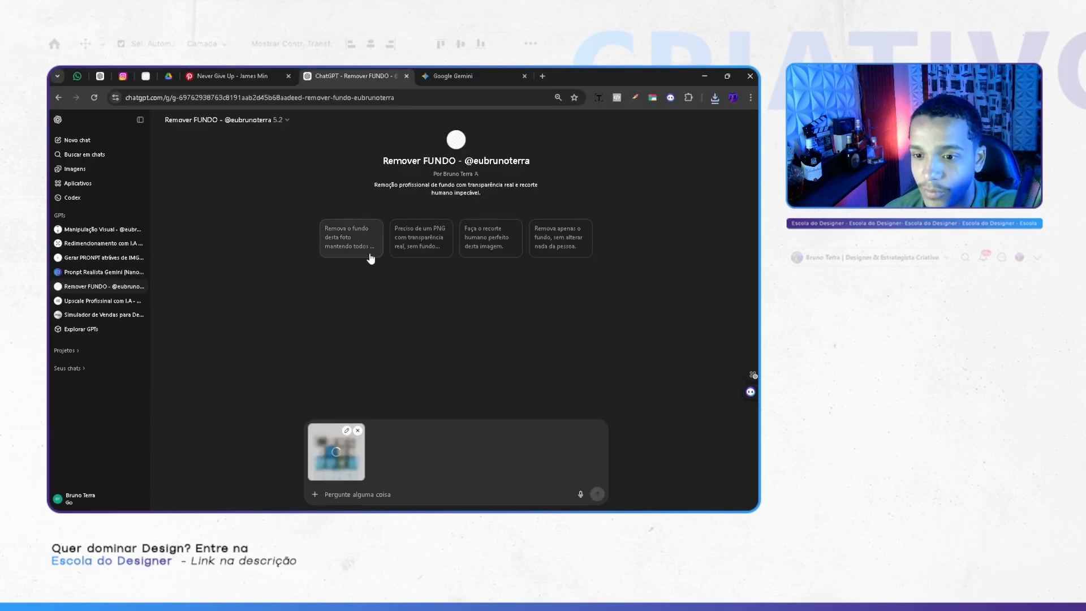
pyautogui.click(435, 239)
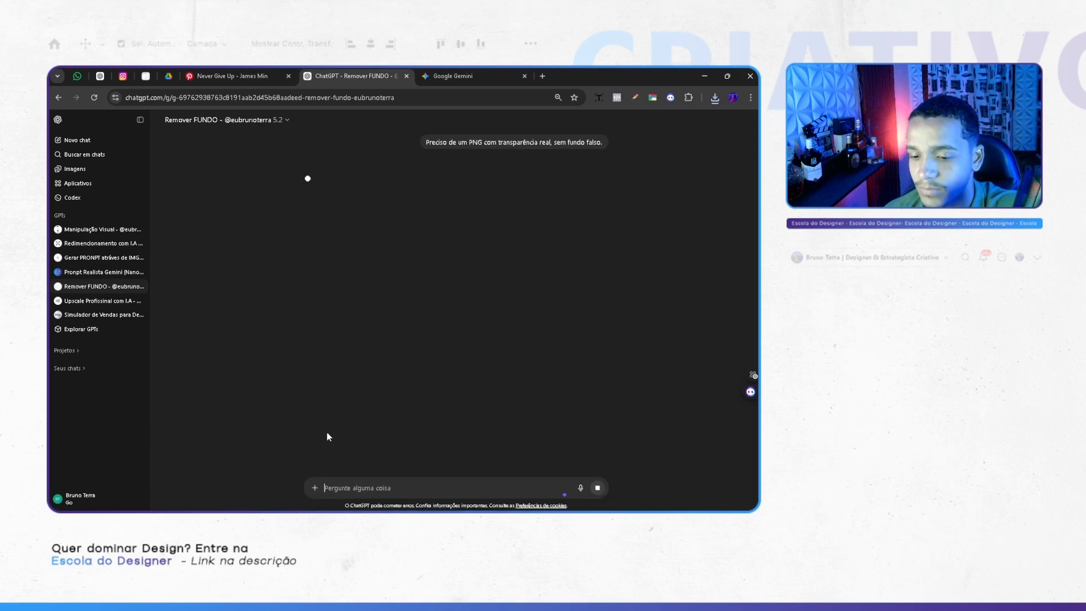
# Step: Attach the blue slime keycap image to the background removal chat again and send it
pyautogui.click(314, 487)
pyautogui.click(333, 466)
pyautogui.doubleClick(163, 169)
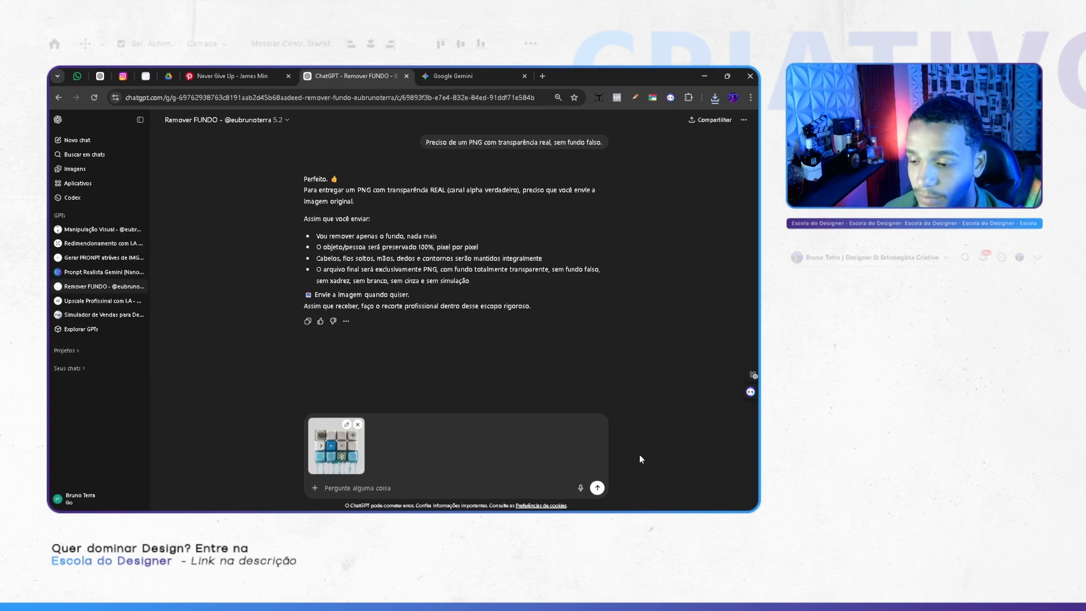
pyautogui.click(598, 487)
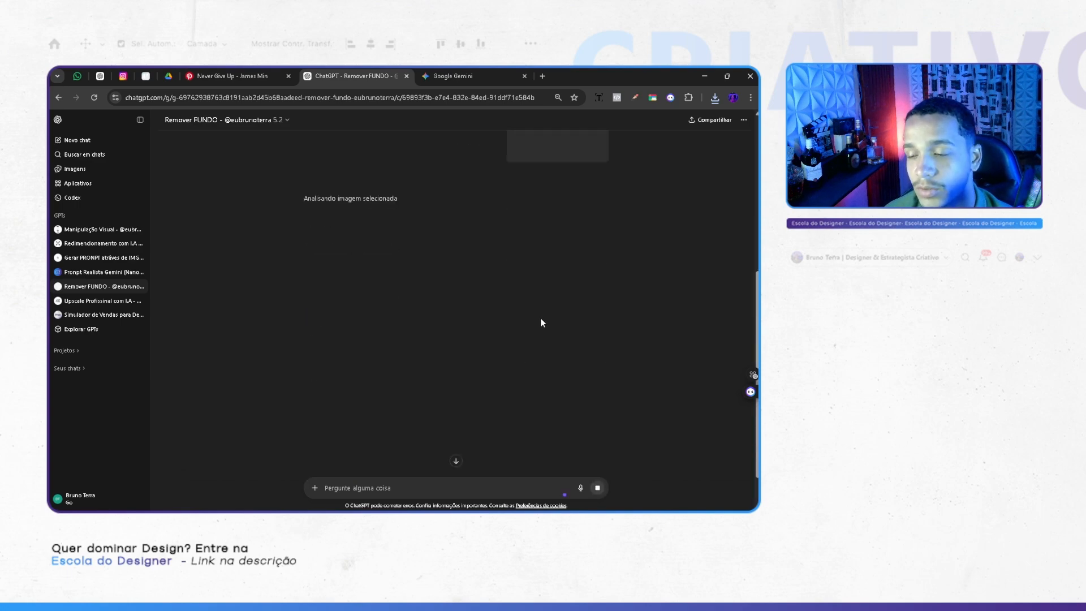
# Step: Browse the pins related to the "start" keycap pin on Pinterest for more keycap design references
pyautogui.click(229, 76)
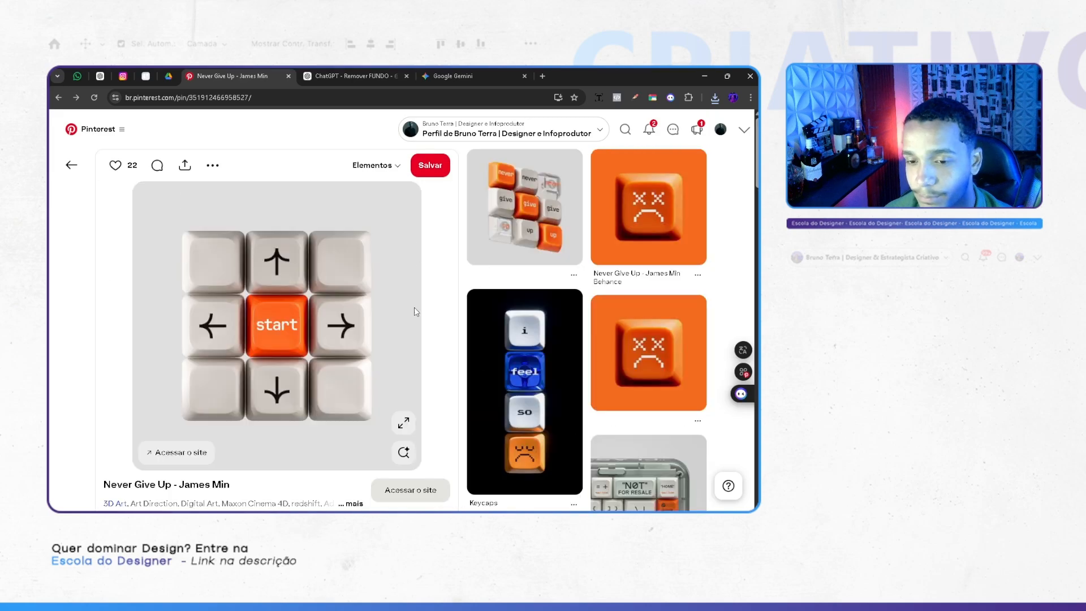
pyautogui.scroll(-5, 413, 308)
pyautogui.scroll(-1, 410, 304)
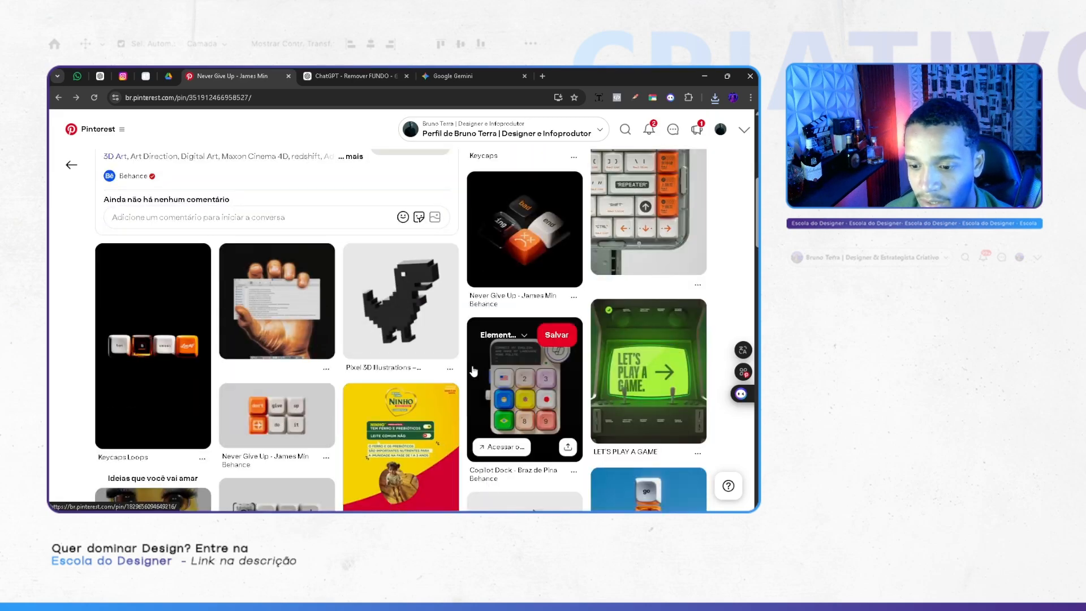
pyautogui.scroll(-4, 484, 375)
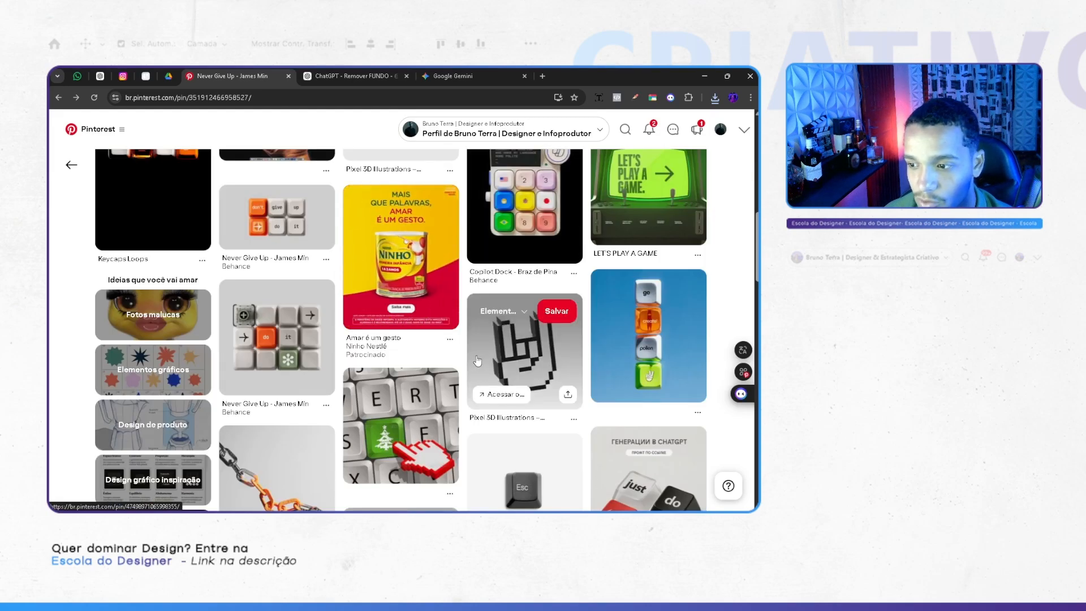
pyautogui.scroll(-3, 588, 325)
pyautogui.scroll(-3, 589, 325)
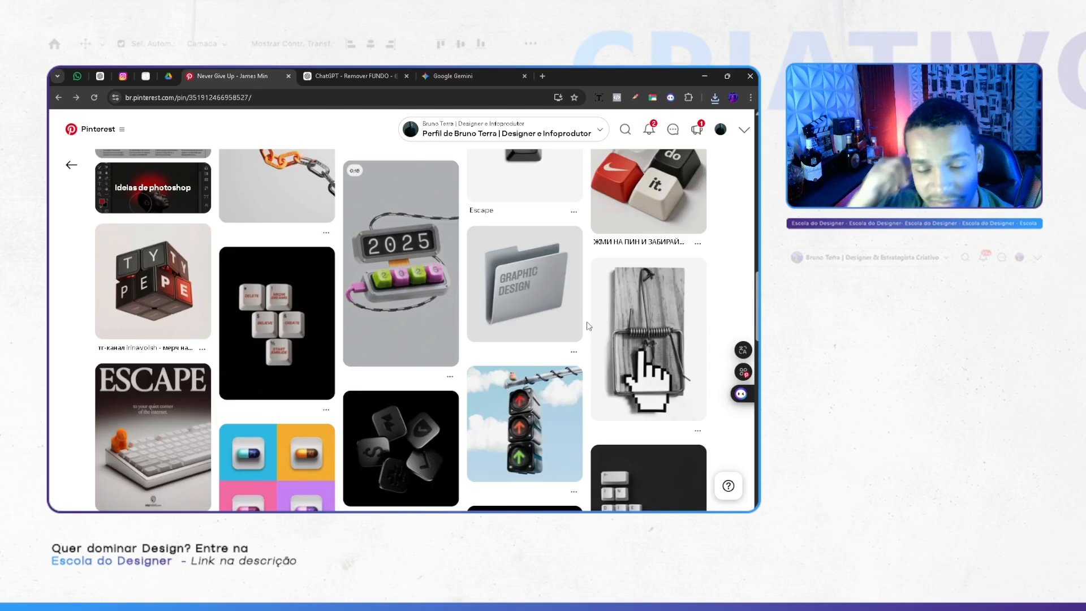
pyautogui.scroll(-3, 548, 281)
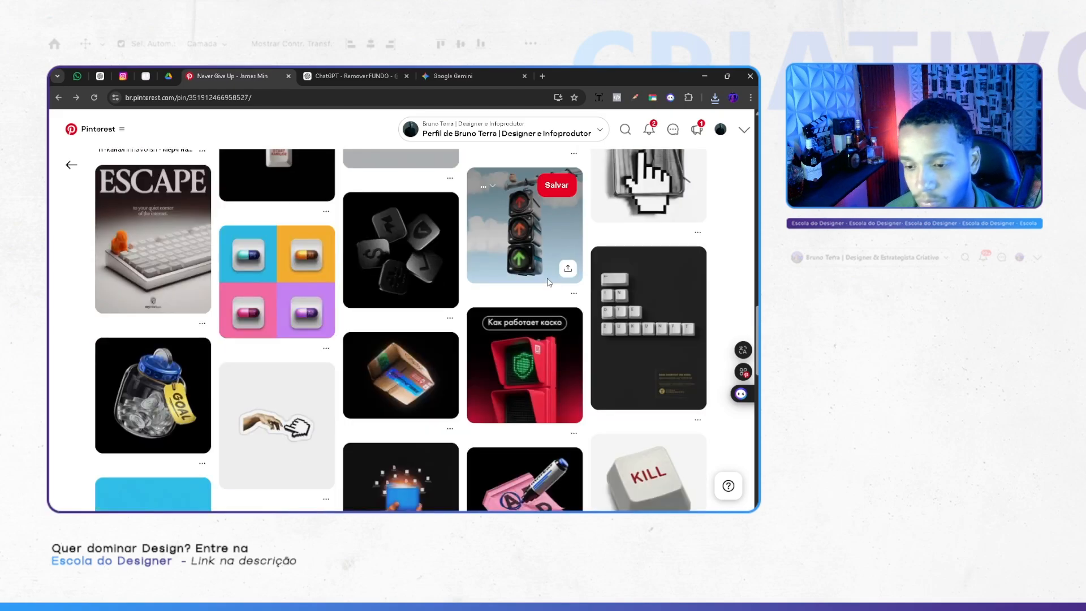
pyautogui.scroll(15, 513, 267)
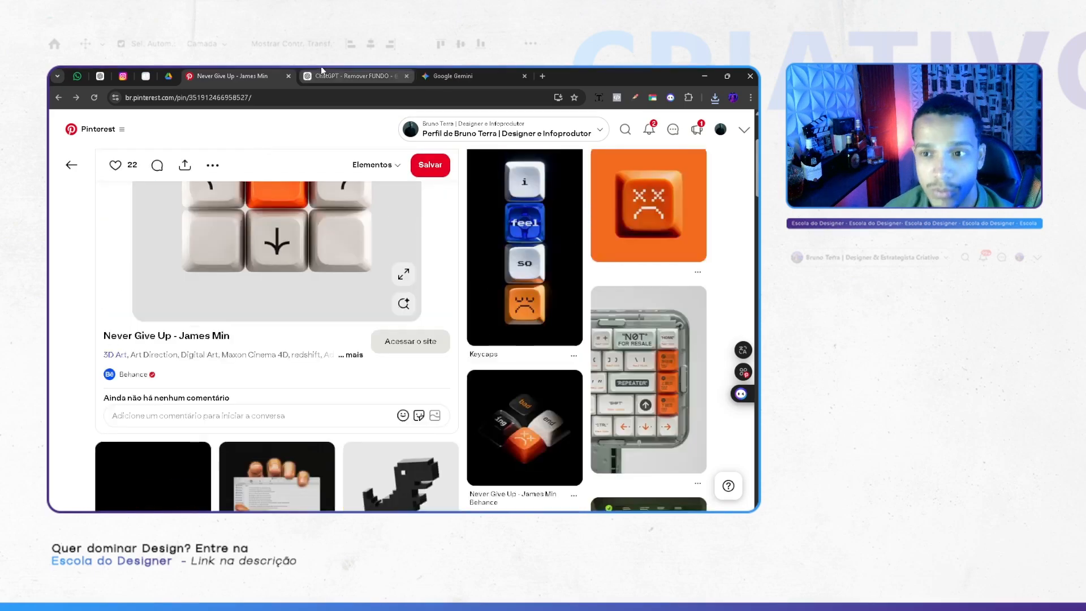
# Step: Check the background removal chat in ChatGPT and the slime keycap image in Gemini, and return to Pinterest
pyautogui.click(320, 71)
pyautogui.click(457, 76)
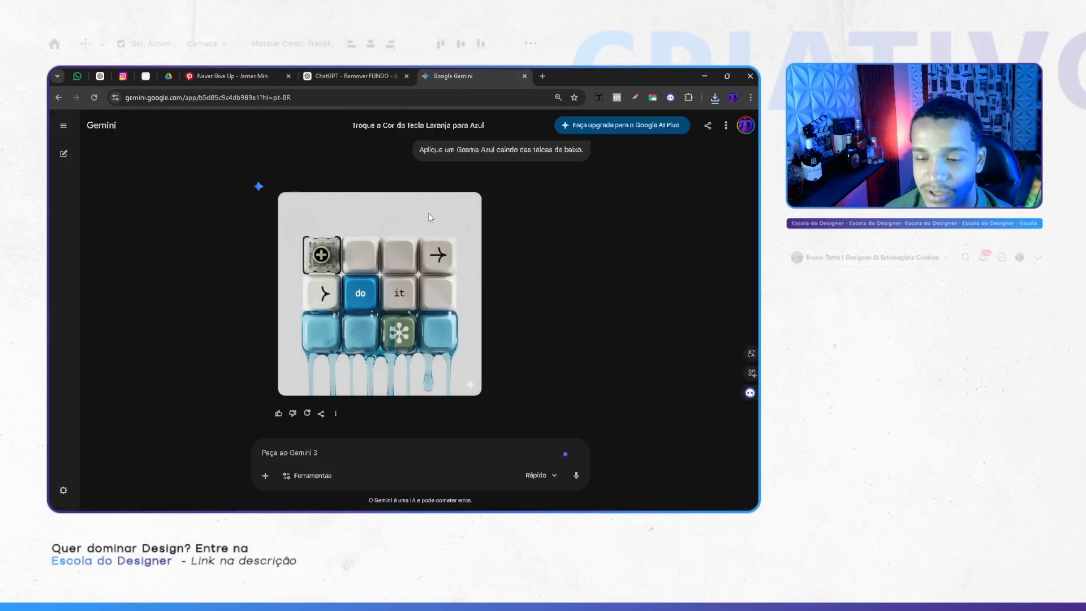
pyautogui.click(310, 73)
pyautogui.click(232, 76)
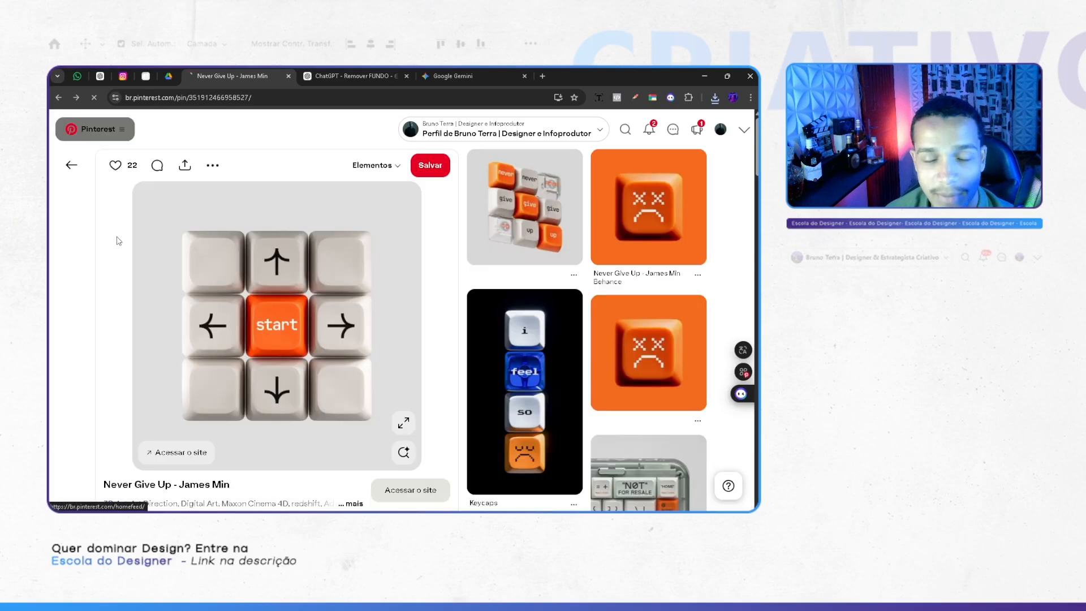
# Step: Load the Pinterest home feed, open the Surreal Blindfolded King Wallpaper pin and look through its related pins
pyautogui.click(76, 129)
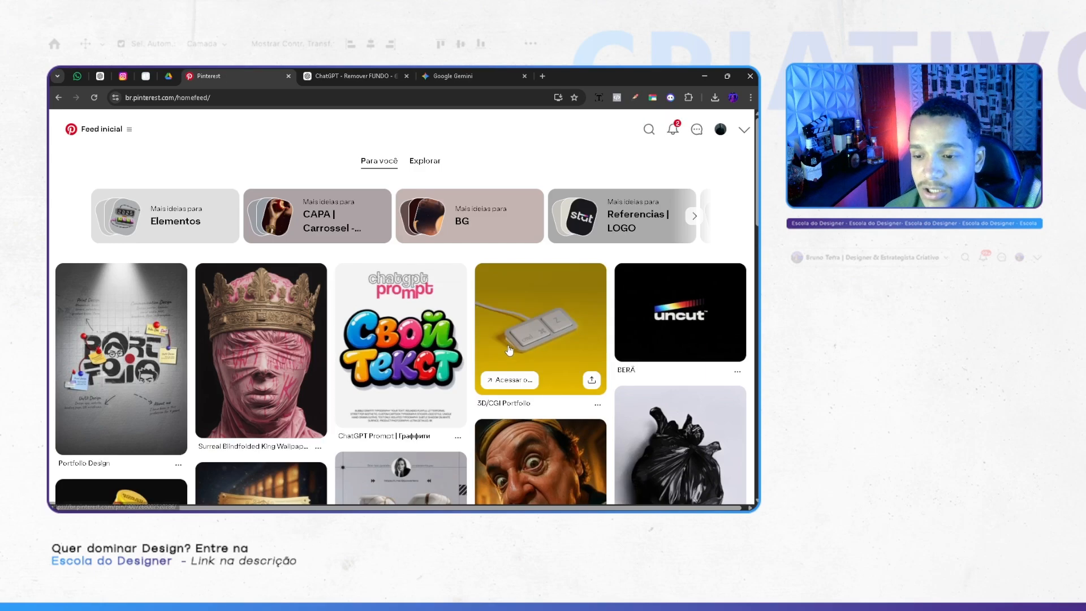
pyautogui.scroll(-2, 612, 409)
pyautogui.click(272, 266)
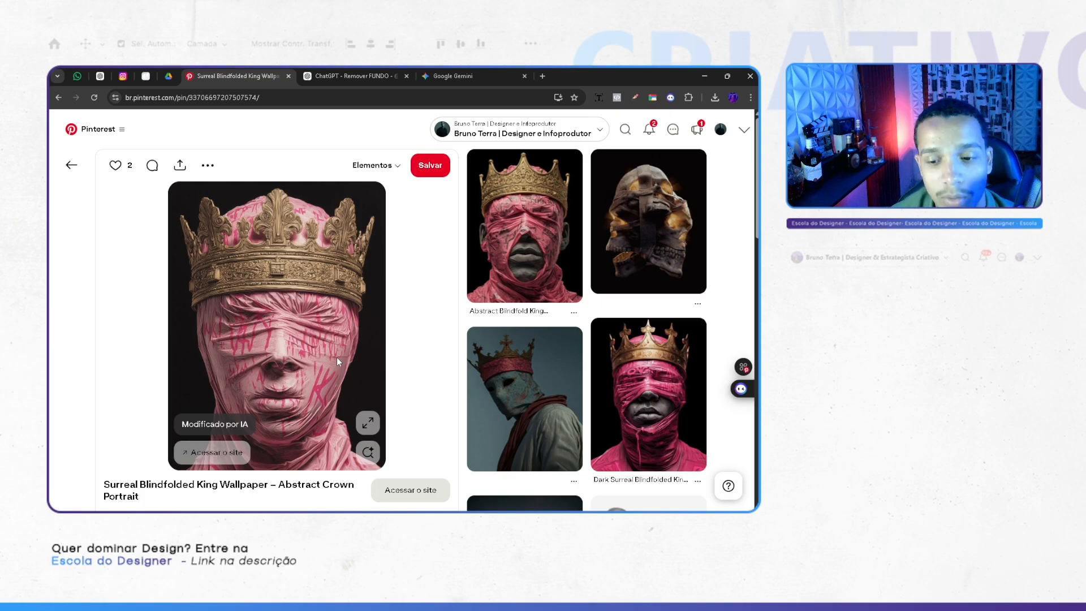
pyautogui.scroll(-8, 339, 362)
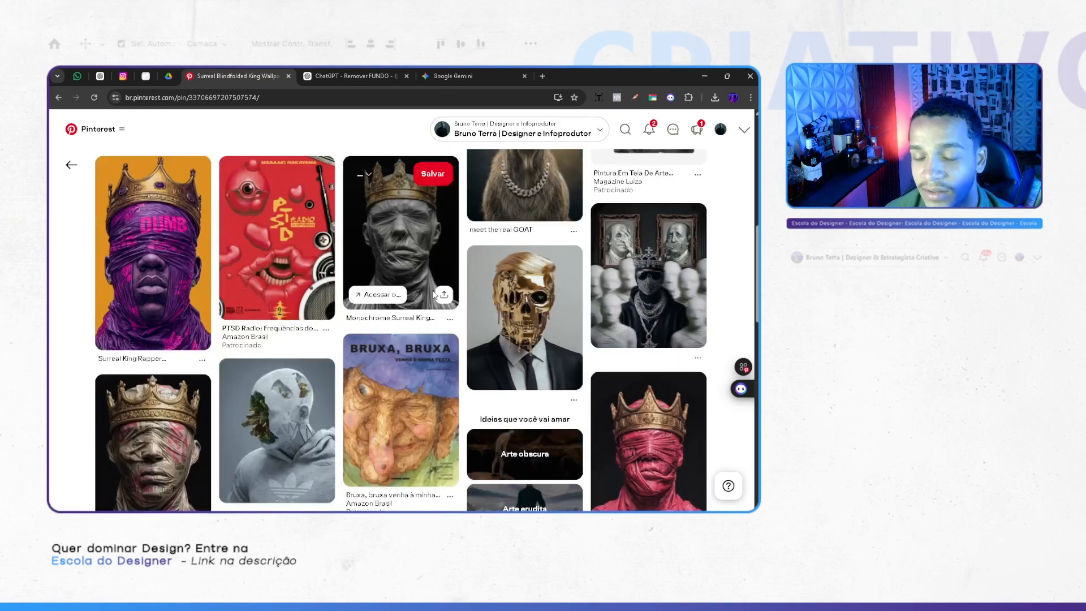
pyautogui.scroll(5, 402, 255)
# Step: Compare the background-removed image in ChatGPT with the original and edited keycap images in the Gemini conversation
pyautogui.click(469, 76)
pyautogui.scroll(-3, 399, 356)
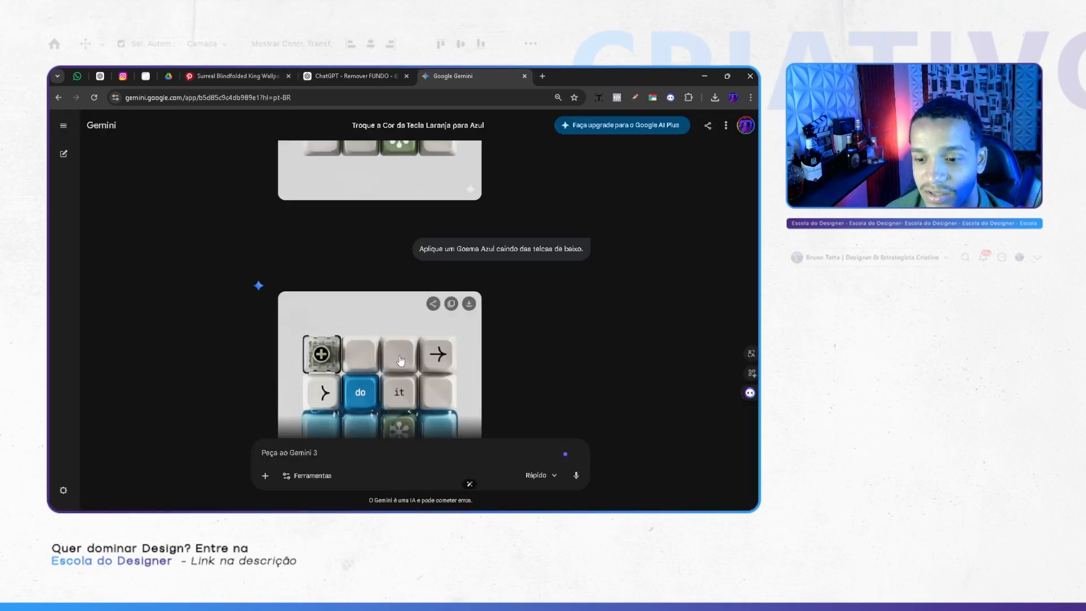
pyautogui.click(399, 76)
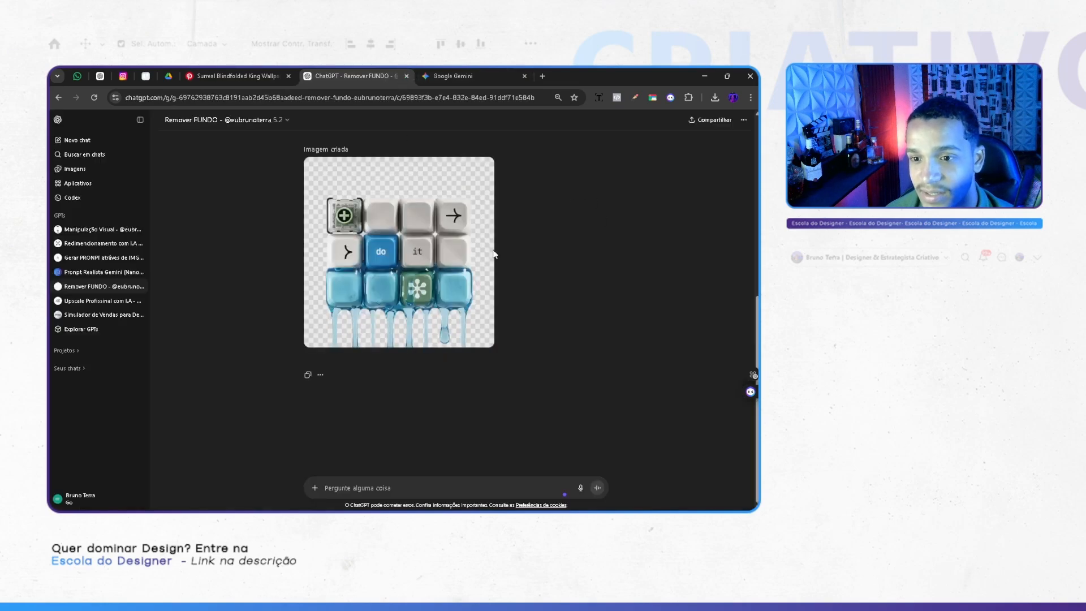
pyautogui.click(469, 76)
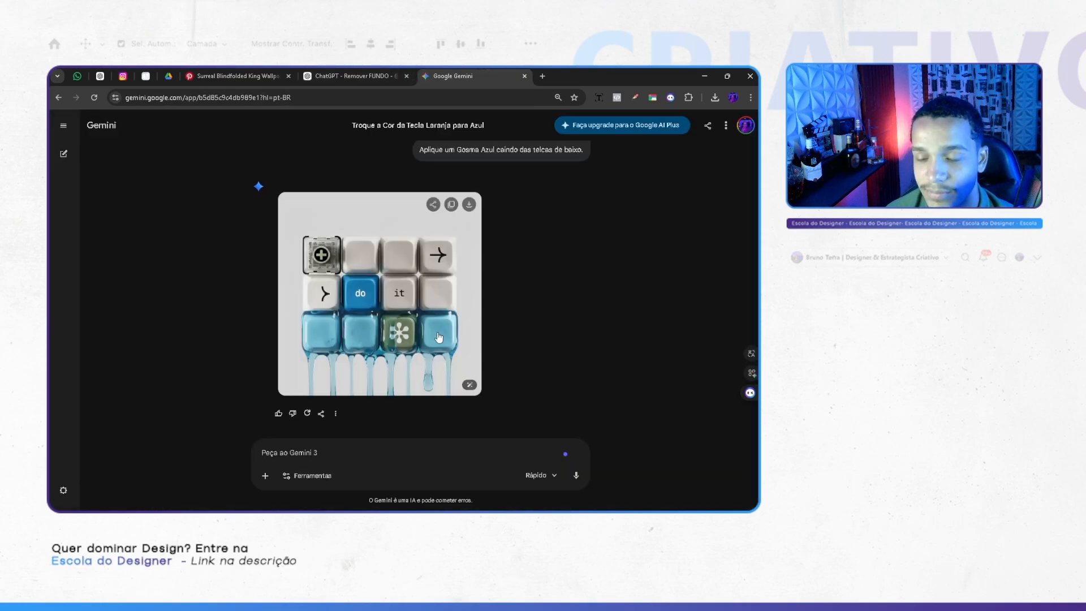
pyautogui.scroll(5, 439, 337)
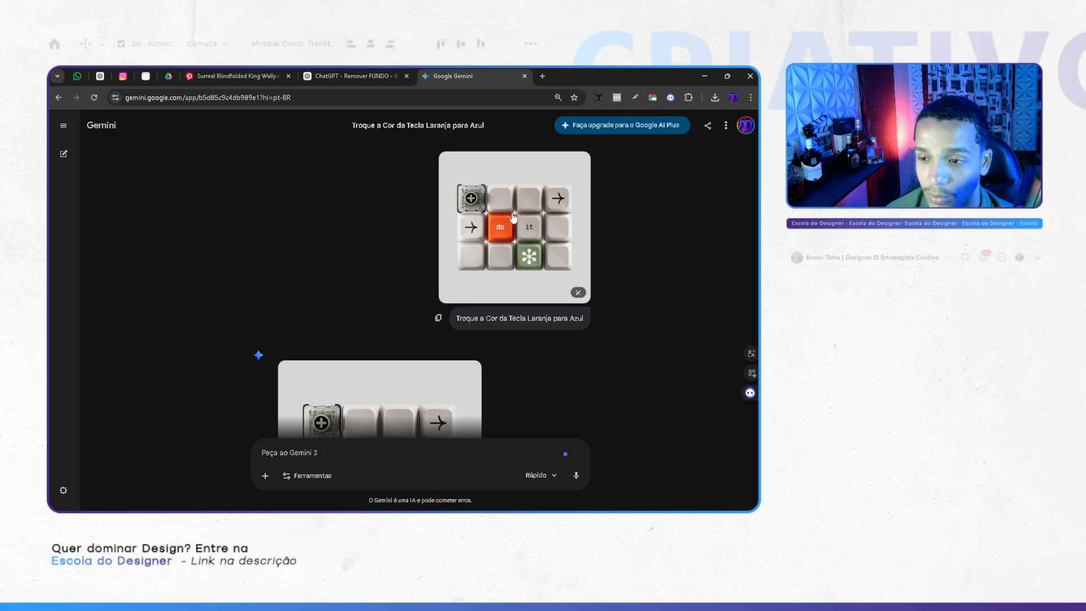
pyautogui.scroll(-10, 508, 232)
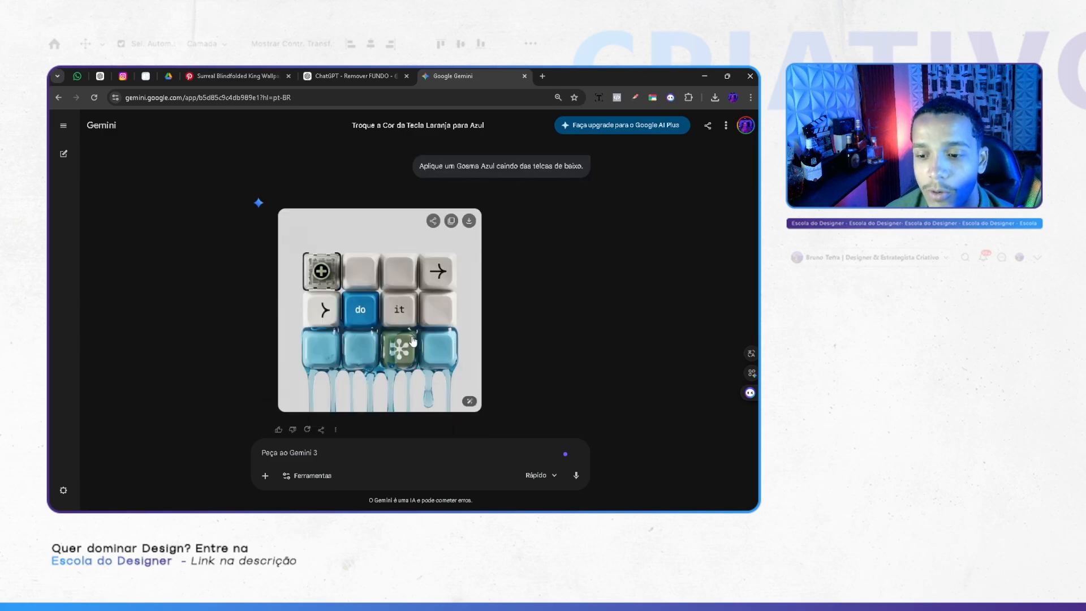
# Step: Return to Pinterest and view the "meet the real GOAT" pin among the related pins
pyautogui.click(249, 76)
pyautogui.scroll(-3, 495, 270)
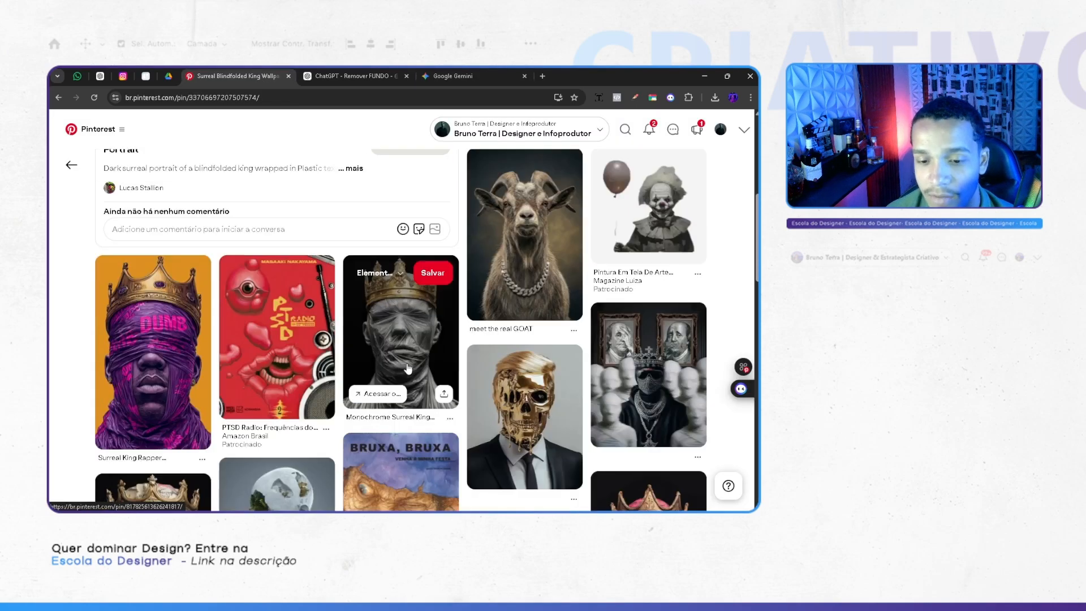
pyautogui.click(495, 270)
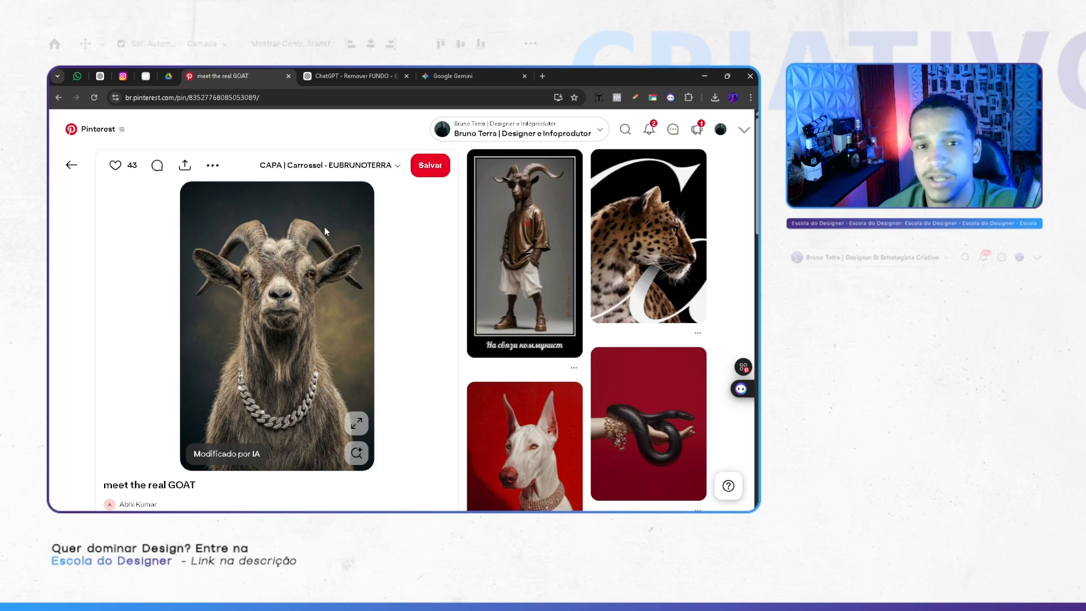
# Step: Download the background-removed keycap image from ChatGPT and inspect it enlarged
pyautogui.click(348, 76)
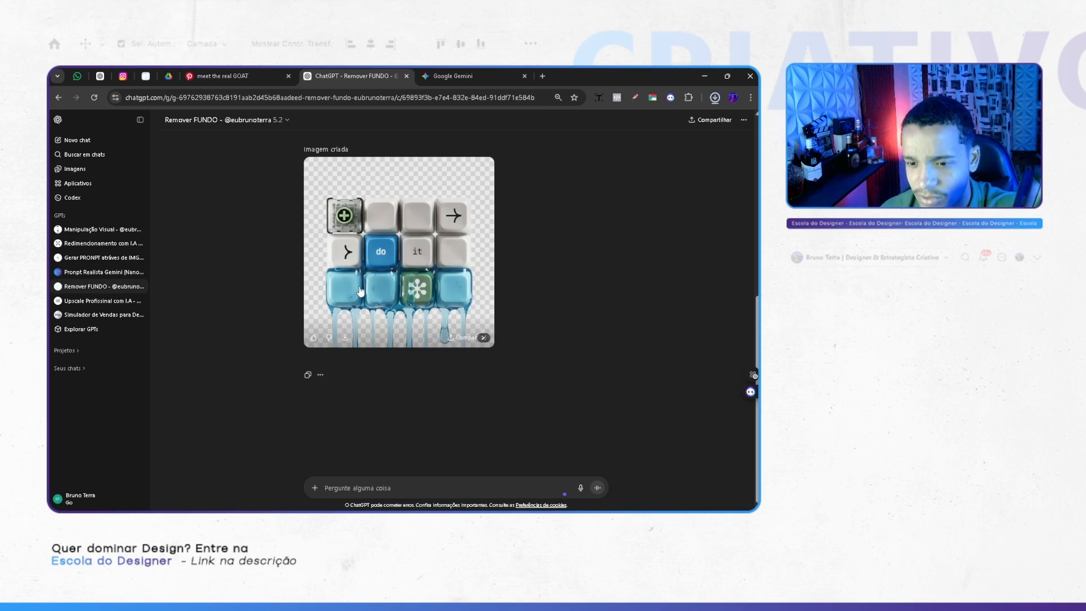
pyautogui.click(404, 247)
pyautogui.scroll(3, 283, 426)
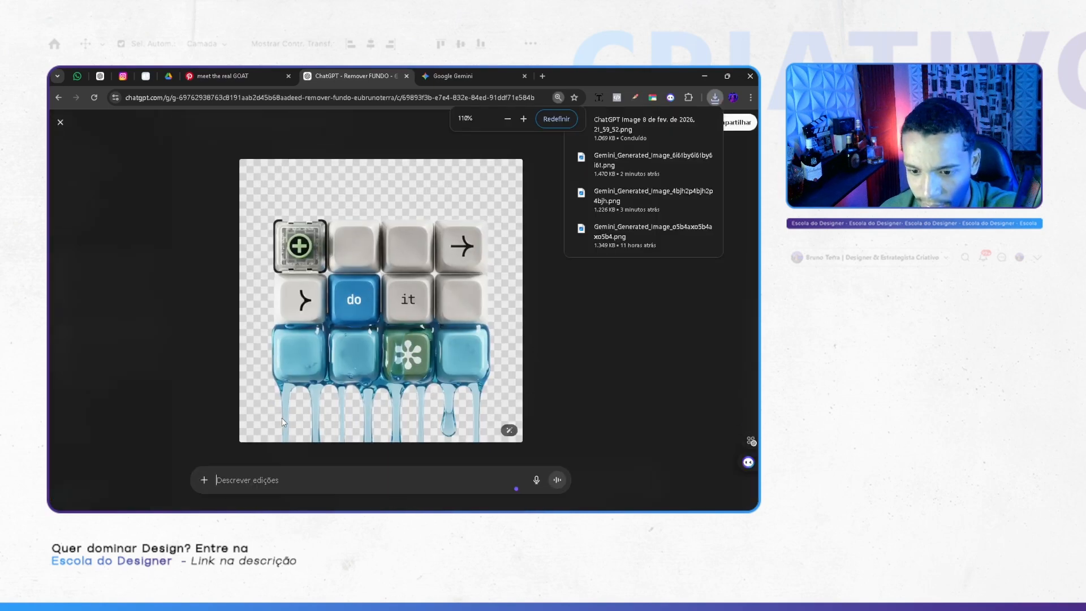
pyautogui.scroll(-4, 283, 427)
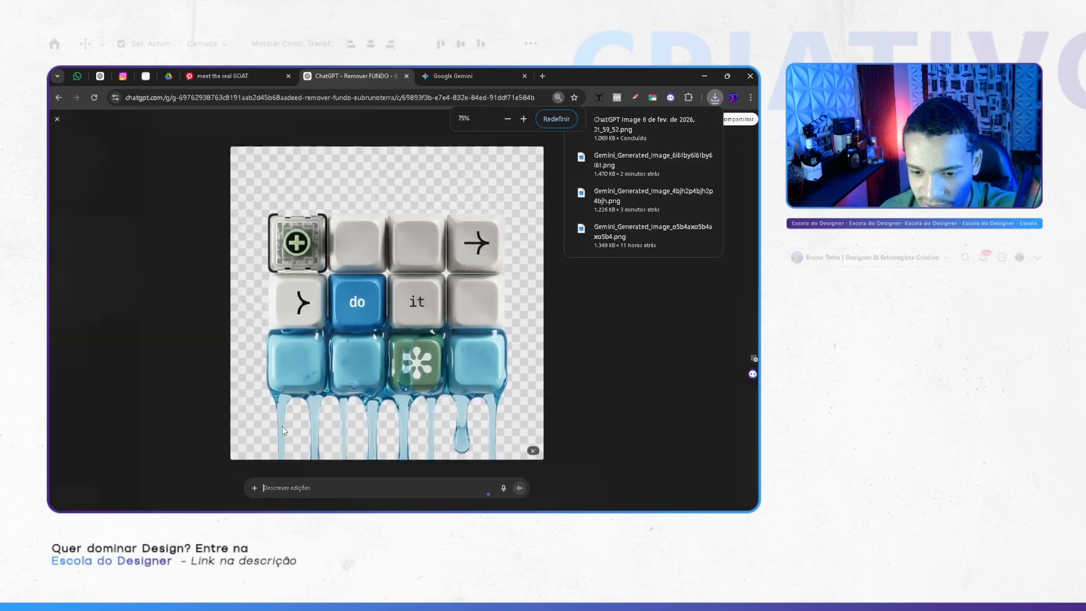
# Step: Open the downloaded ChatGPT PNG in the browser, examine the checkerboard around the slime drips up close, and close it
pyautogui.click(595, 130)
pyautogui.scroll(3, 339, 405)
pyautogui.scroll(-4, 263, 423)
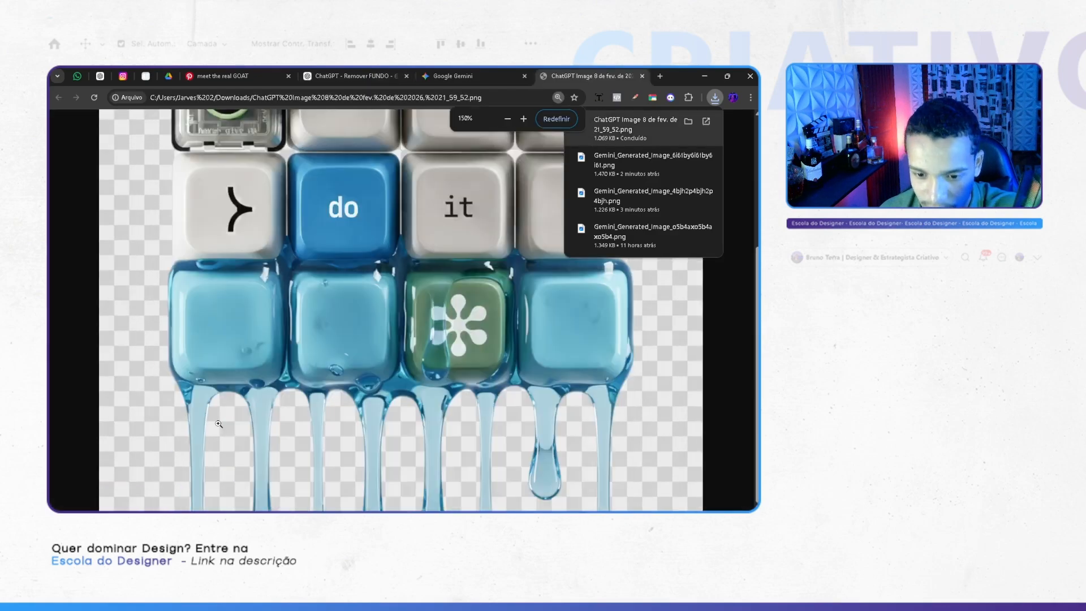
pyautogui.scroll(5, 218, 424)
pyautogui.scroll(-7, 196, 428)
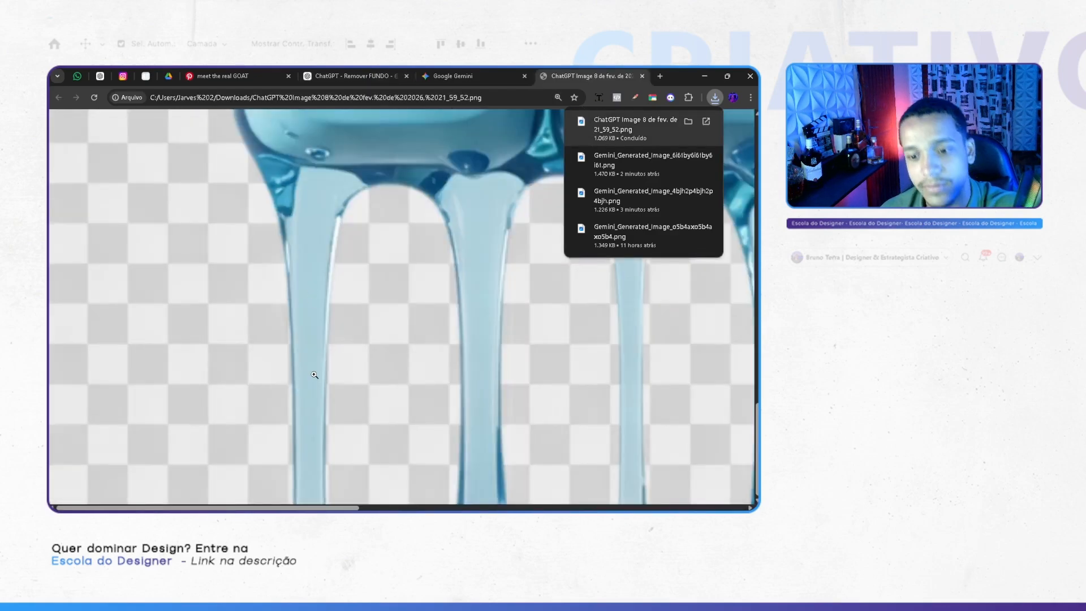
pyautogui.scroll(-13, 395, 375)
pyautogui.scroll(3, 473, 299)
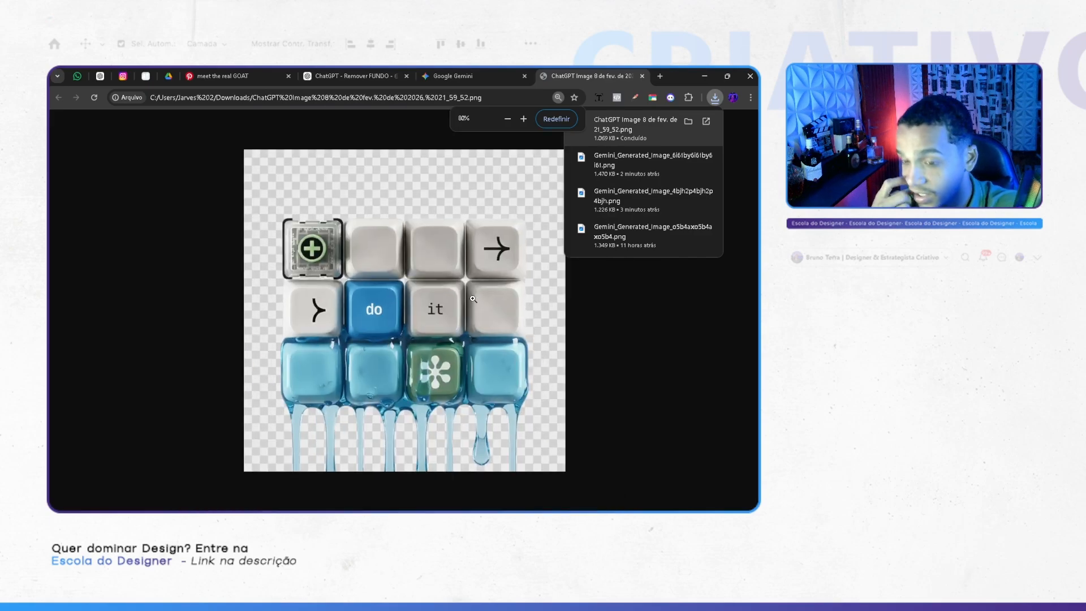
pyautogui.click(641, 76)
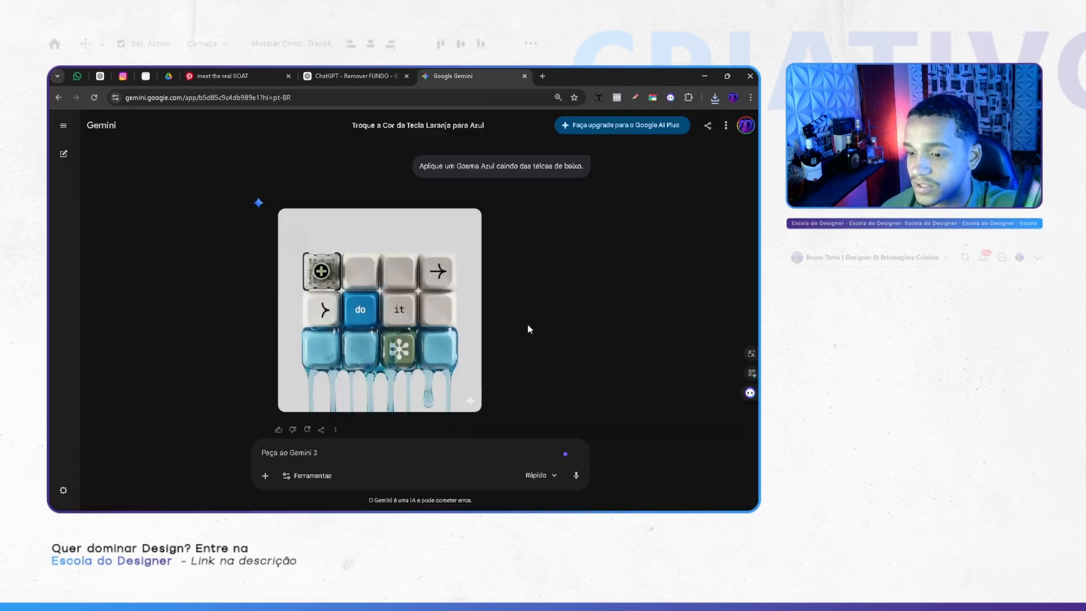
# Step: Switch to Photoshop and add a white solid colour fill layer above the BG layer
pyautogui.click(427, 500)
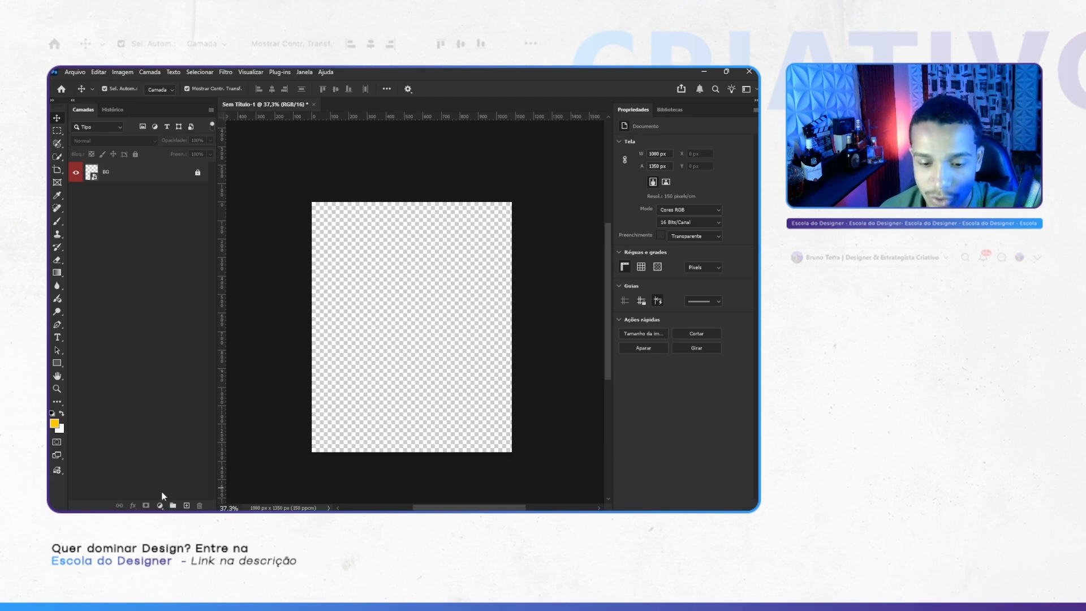
pyautogui.click(159, 505)
pyautogui.click(177, 483)
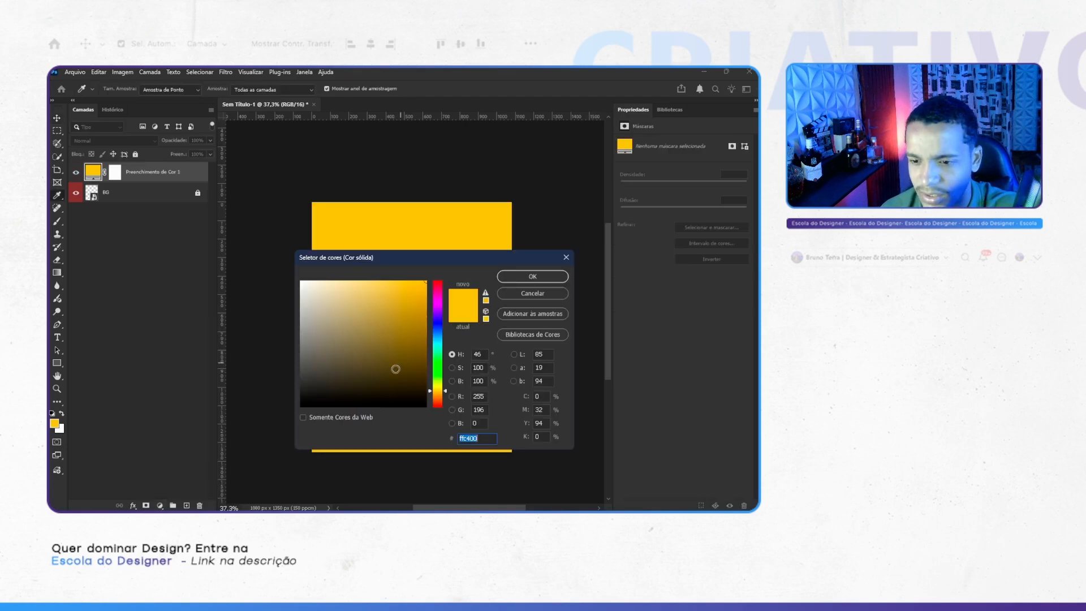
pyautogui.moveTo(395, 368); pyautogui.dragTo(298, 261)
pyautogui.click(521, 276)
# Step: Place the downloaded ChatGPT keycap PNG from the browser's downloads into the Photoshop document
pyautogui.hotkey('alt', 'Tab')
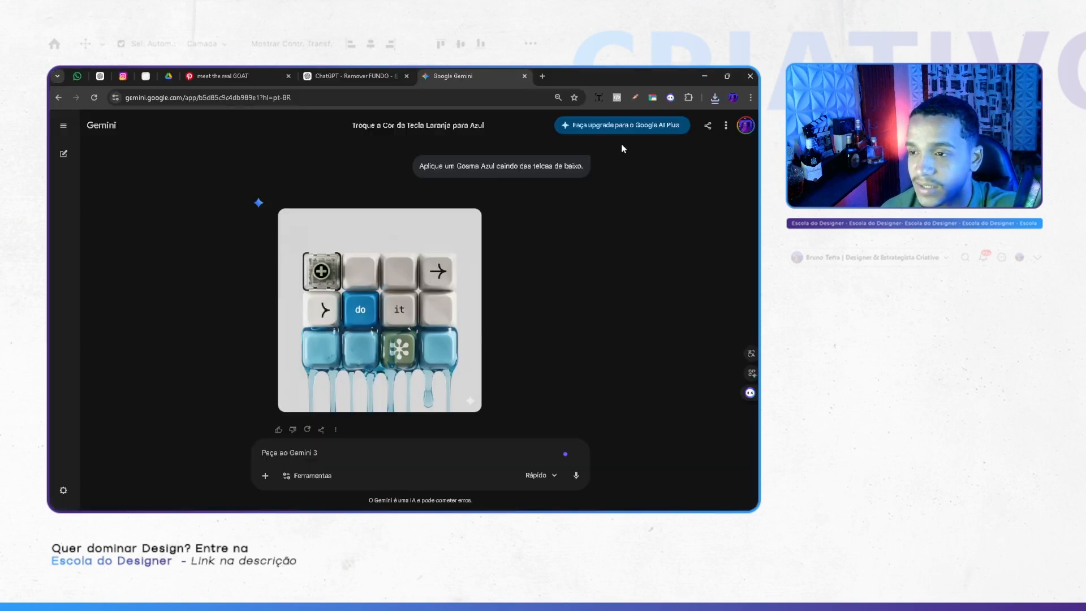
pyautogui.click(715, 98)
pyautogui.moveTo(644, 139); pyautogui.dragTo(451, 327)
pyautogui.click(462, 439)
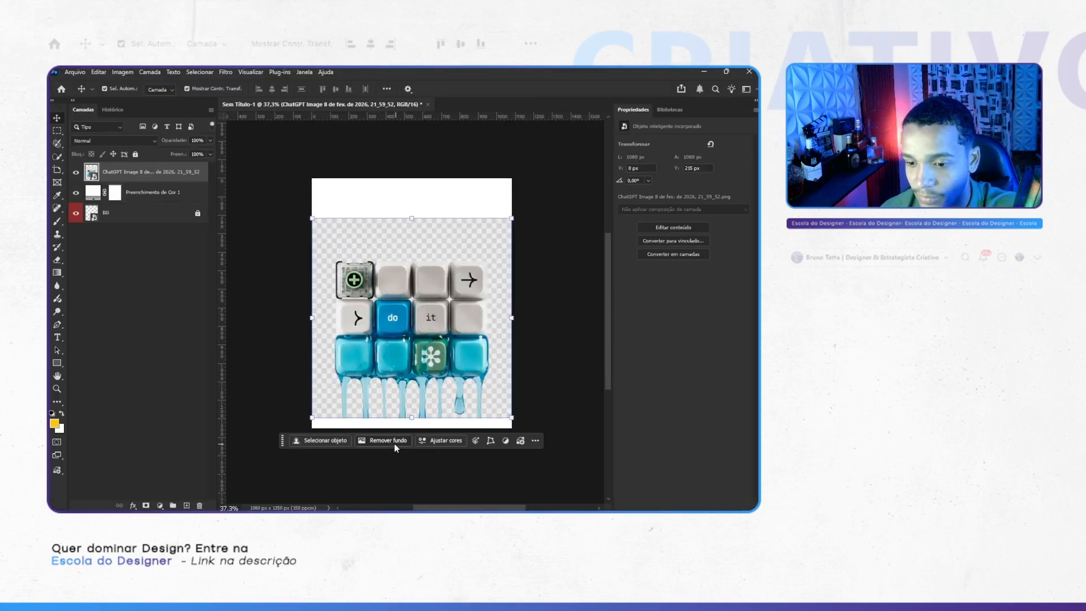
# Step: Select the keycaps and slime as an object, copy them to a new layer, and hide the original ChatGPT image layer
pyautogui.click(327, 441)
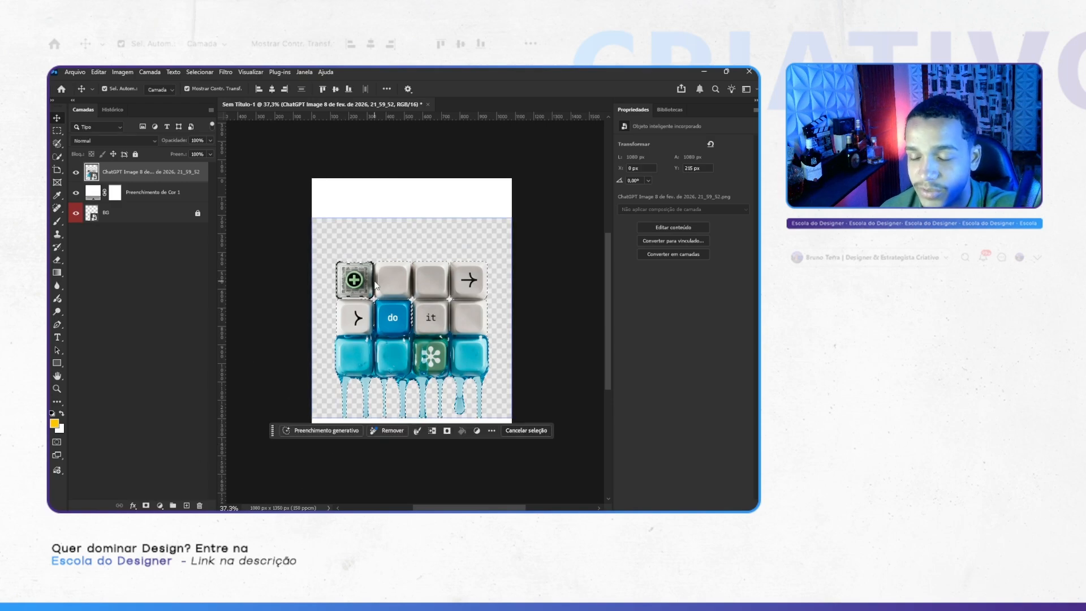
pyautogui.hotkey('ctrl', 'j')
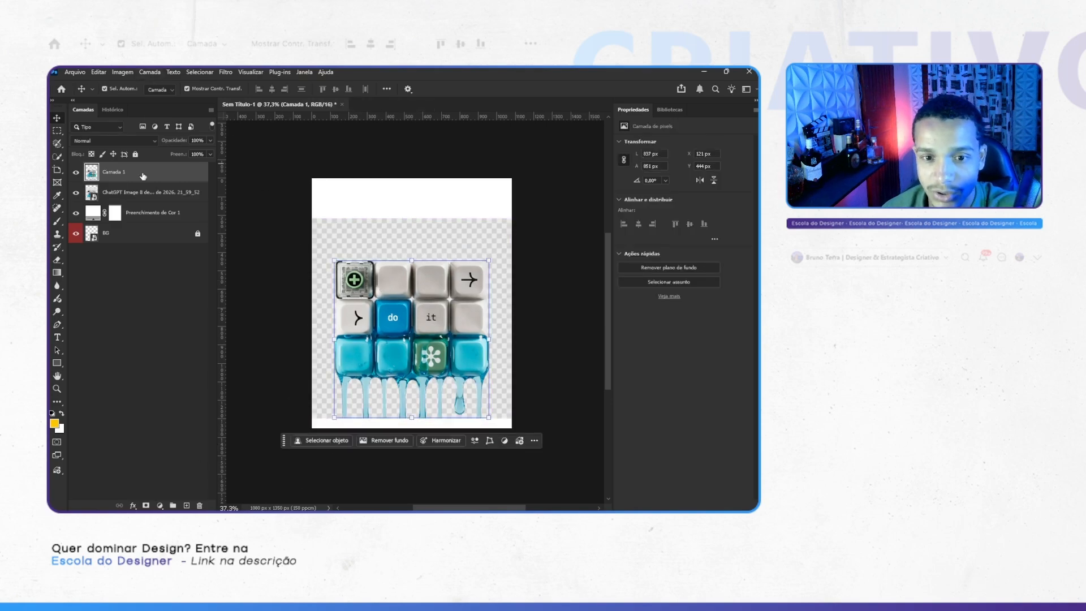
pyautogui.click(138, 192)
pyautogui.click(75, 192)
pyautogui.scroll(4, 464, 424)
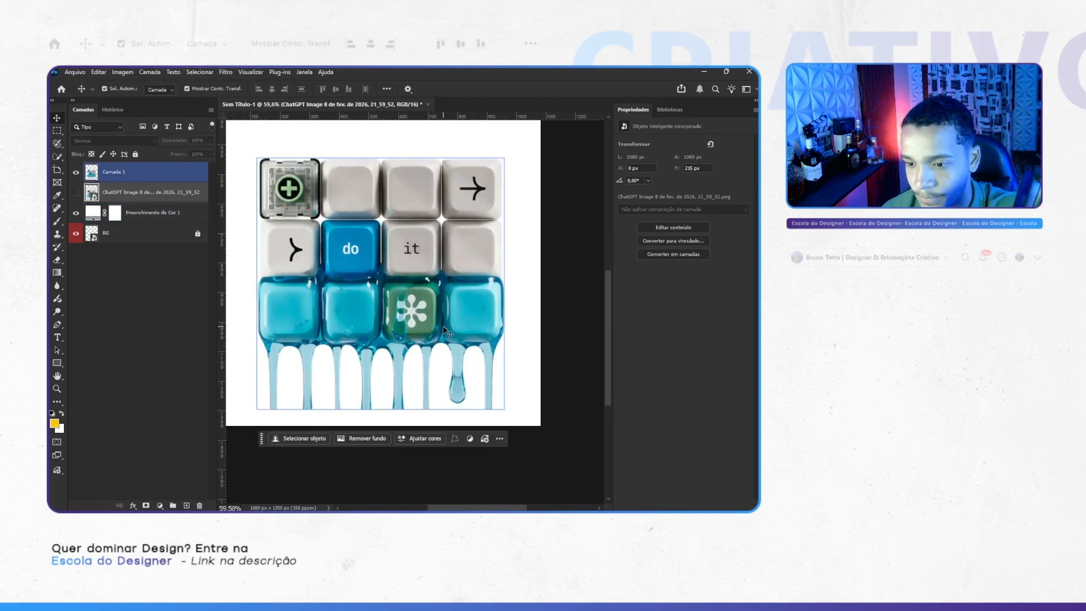
pyautogui.scroll(-4, 444, 327)
# Step: Scale the cut-out keycap layer down to about 95% and reposition it slightly higher, centred horizontally on the canvas
pyautogui.click(443, 327)
pyautogui.hotkey('ctrl', 't')
pyautogui.moveTo(480, 379)
pyautogui.mouseDown()
pyautogui.moveTo(502, 373)
pyautogui.moveTo(490, 389)
pyautogui.mouseUp()
pyautogui.moveTo(489, 214); pyautogui.dragTo(478, 224)
pyautogui.moveTo(439, 277); pyautogui.dragTo(439, 270)
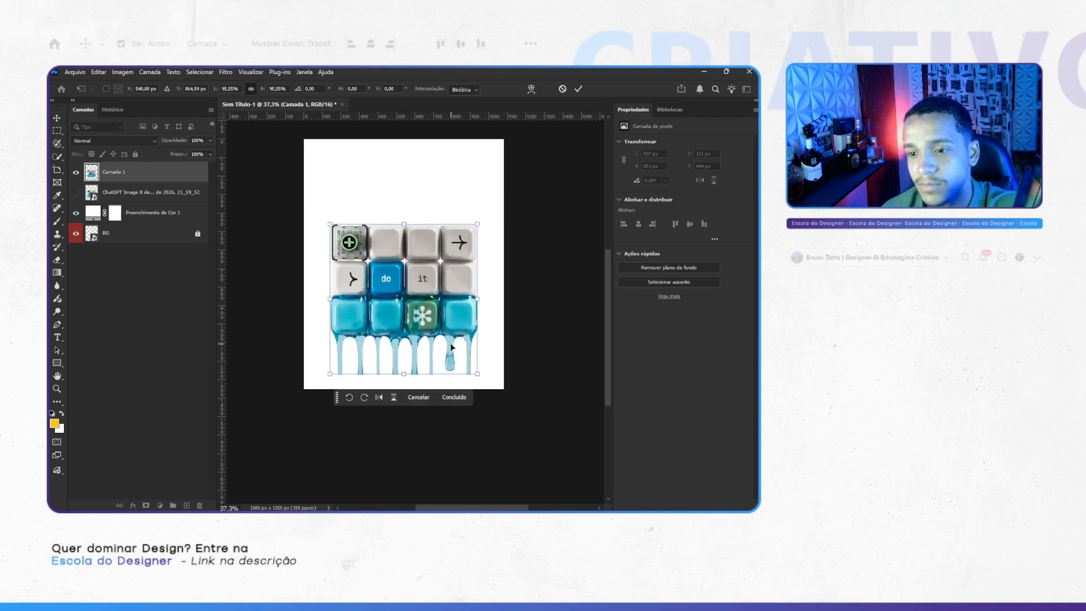
pyautogui.click(454, 396)
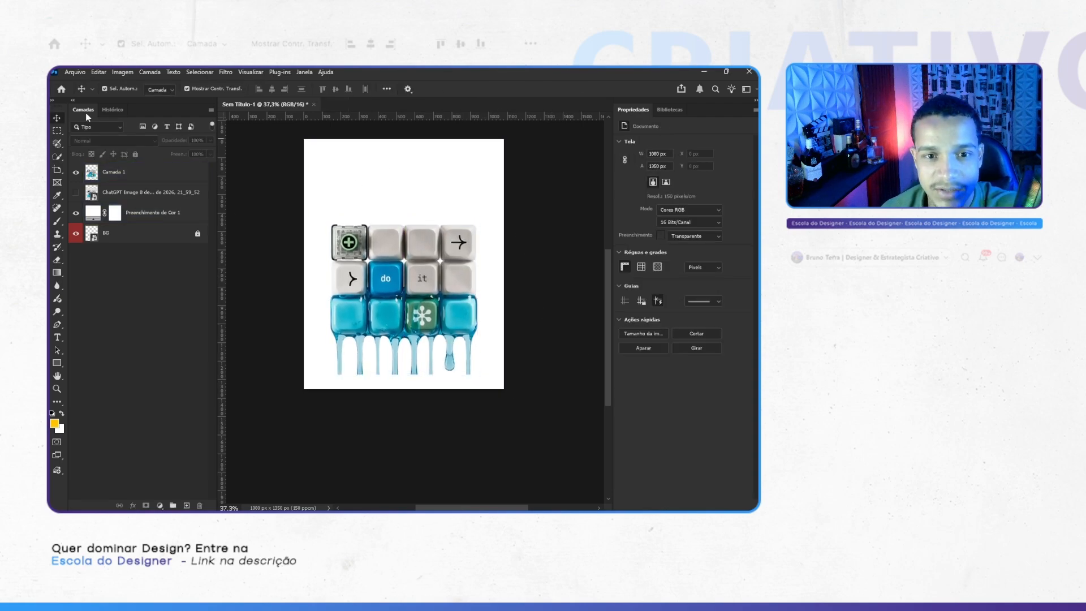
# Step: Try to open earlier projects from the recent files on the home screen, then return to the keycap document
pyautogui.click(62, 91)
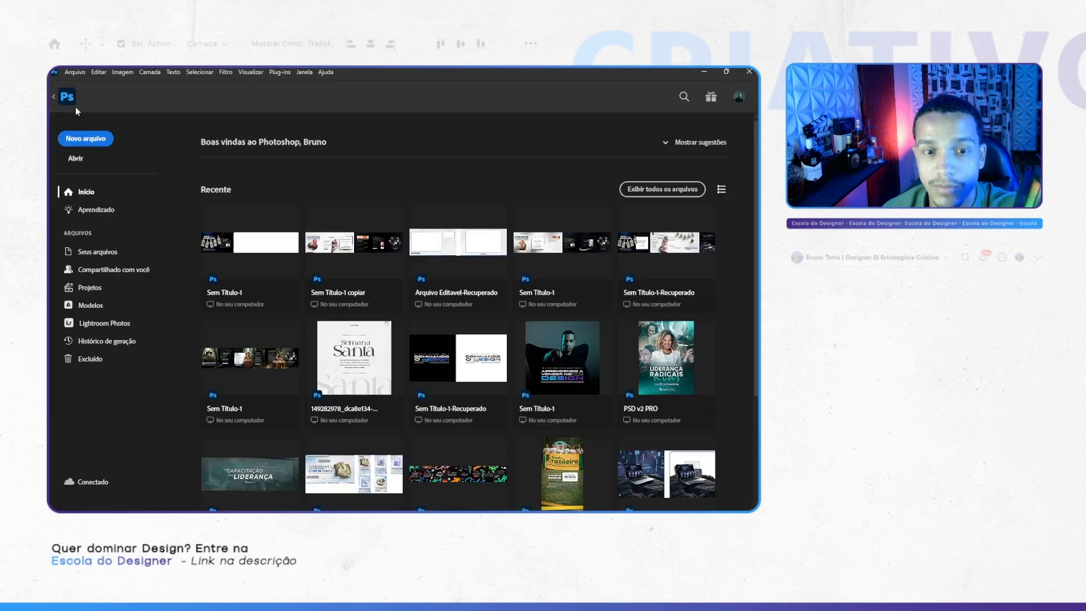
pyautogui.click(328, 249)
pyautogui.press('Return')
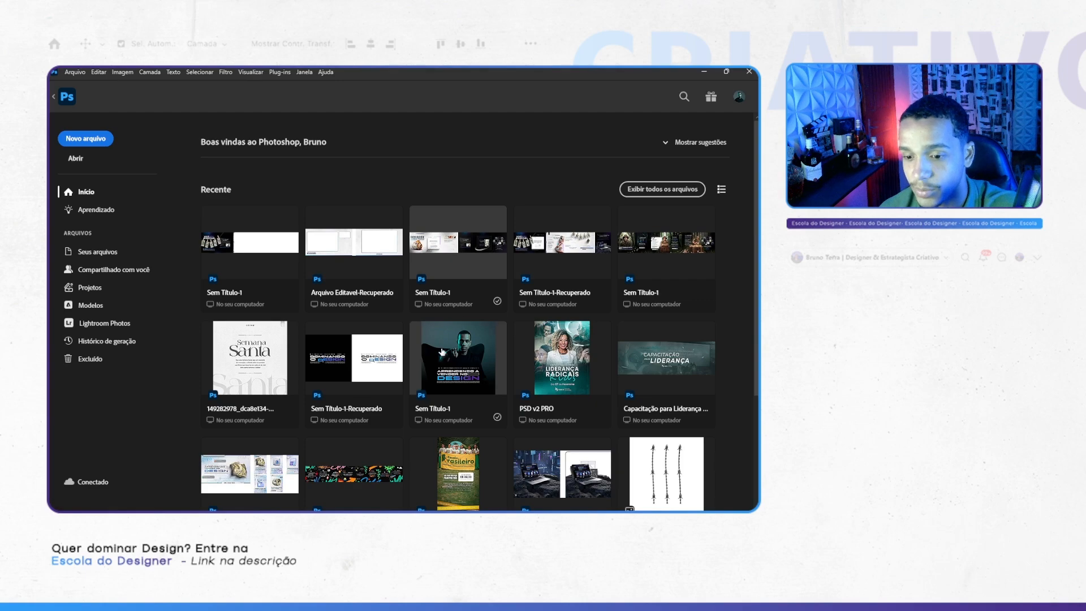
pyautogui.click(547, 232)
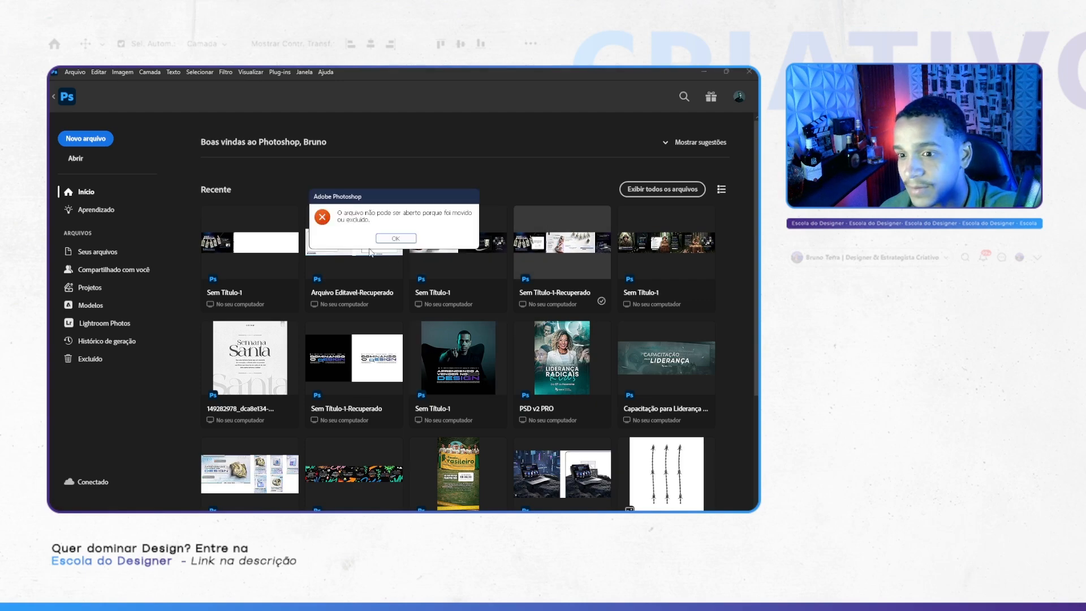
pyautogui.click(395, 238)
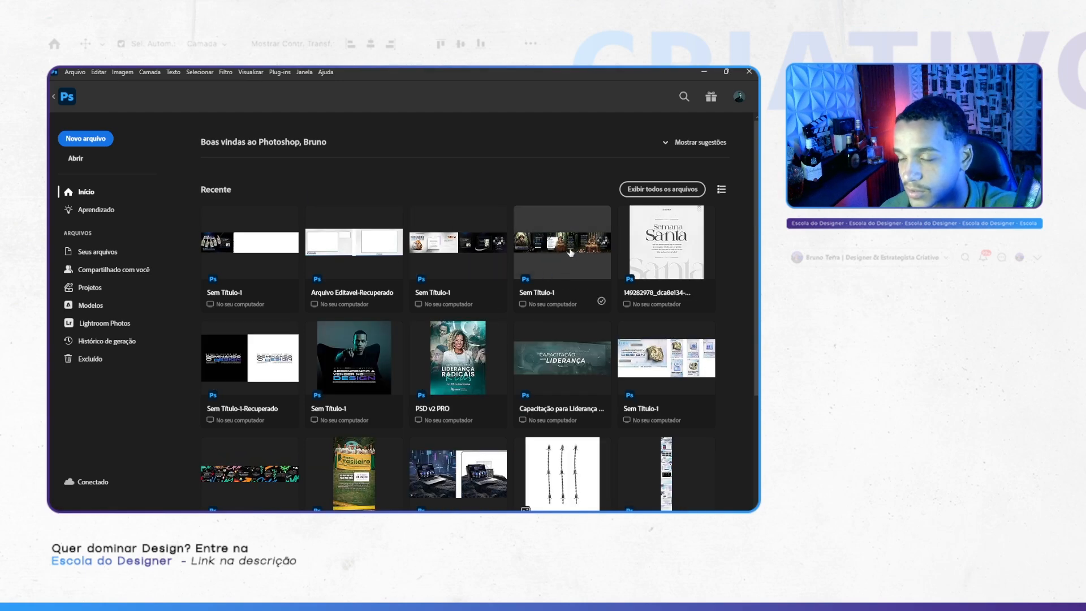
pyautogui.click(570, 252)
pyautogui.click(388, 238)
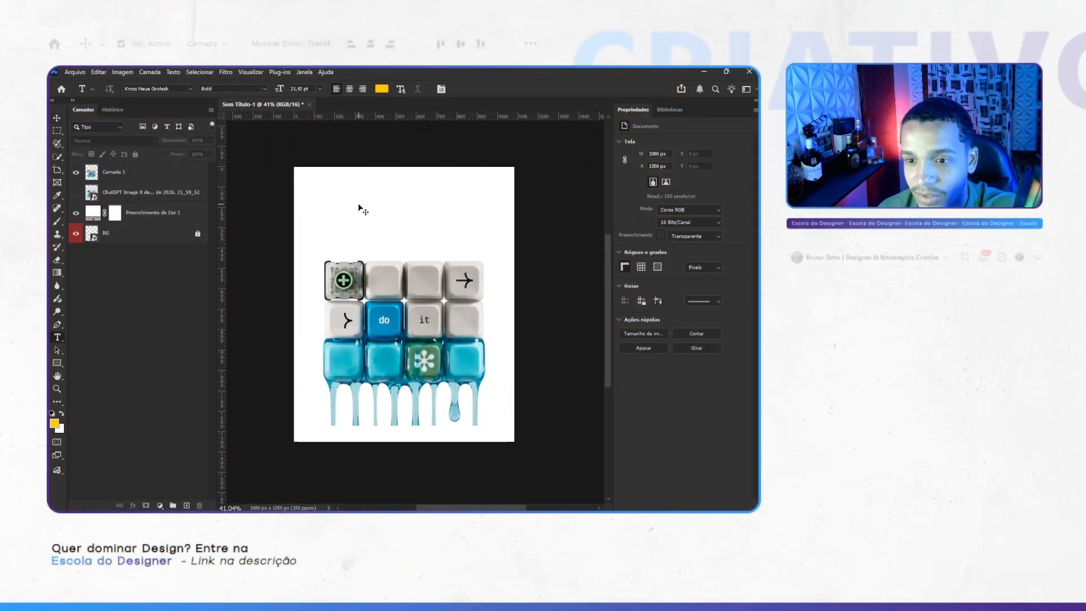
# Step: Create a magenta guide layout with 2 columns and 2 rows, setting the row gutter to 0 px
pyautogui.click(261, 72)
pyautogui.moveTo(305, 336)
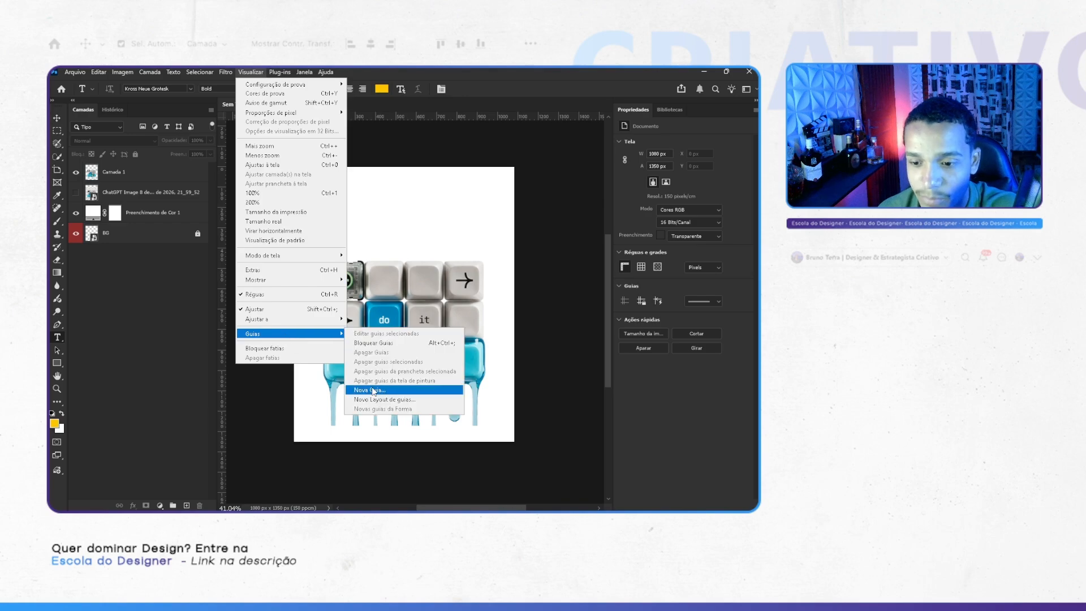
pyautogui.click(384, 402)
pyautogui.write('2')
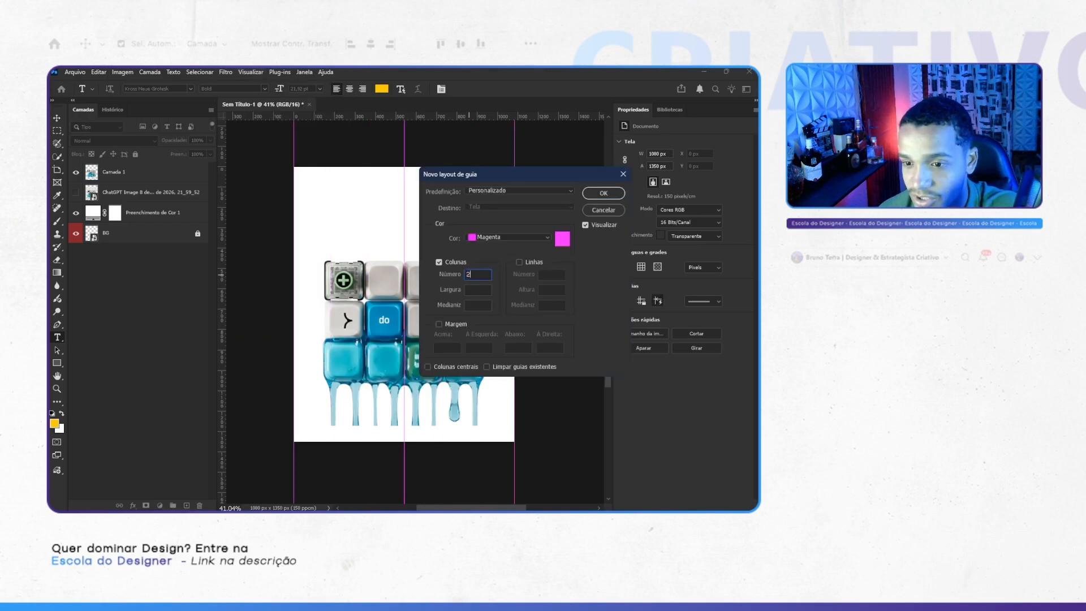
pyautogui.click(531, 263)
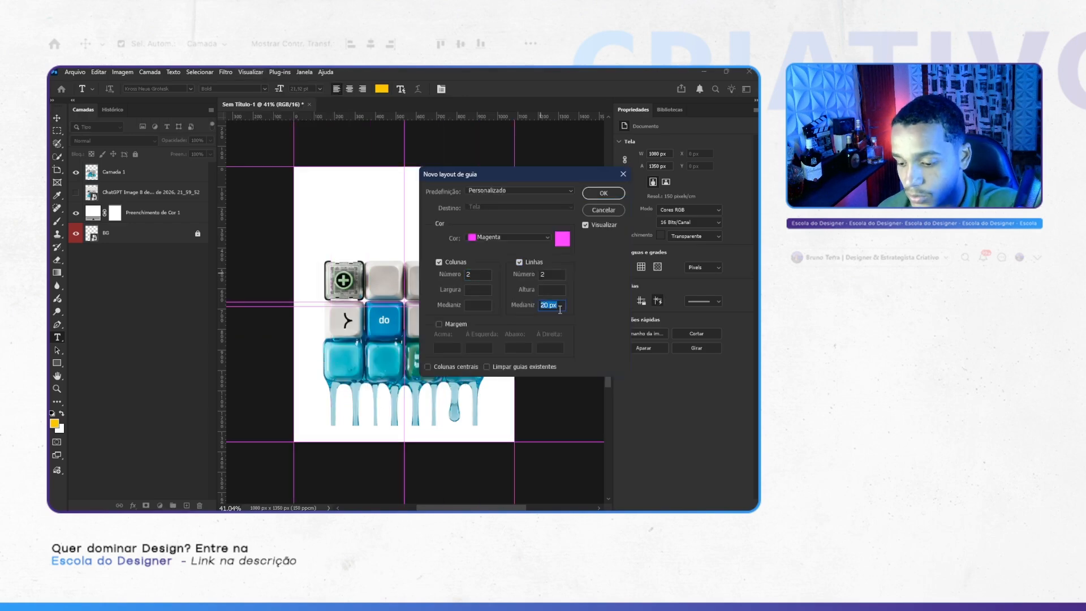
pyautogui.hotkey('shift', 'Down')
pyautogui.hotkey('shift', 'Down')
pyautogui.hotkey('shift', 'Down')
pyautogui.click(412, 245)
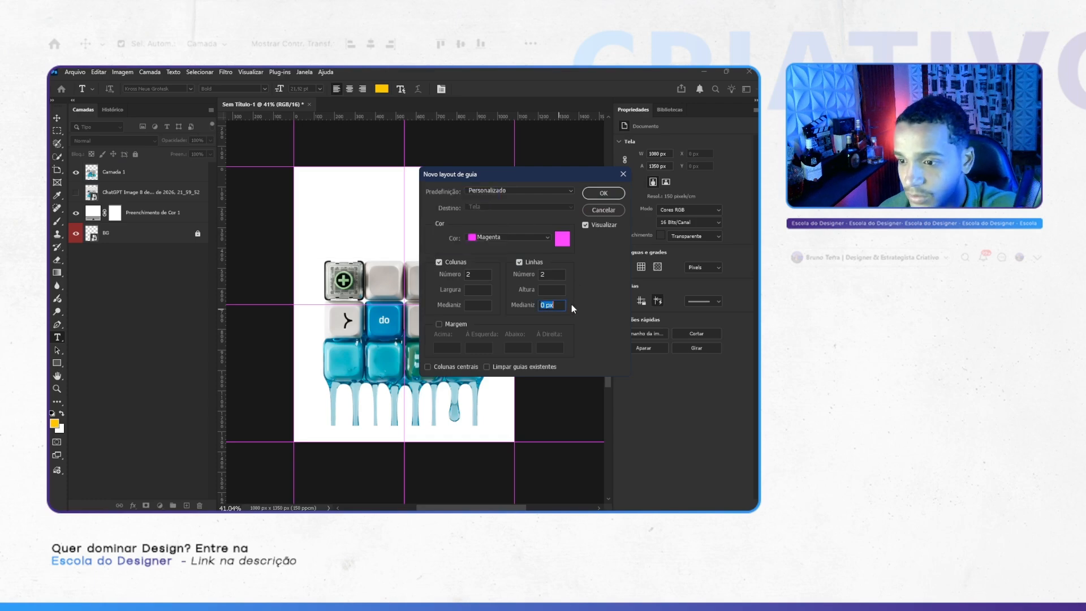
pyautogui.write('0')
pyautogui.press('Return')
# Step: Add a second guide layout that places horizontal margin guides inside the upper and lower edges of the canvas
pyautogui.hscroll(1, 342, 163)
pyautogui.click(249, 72)
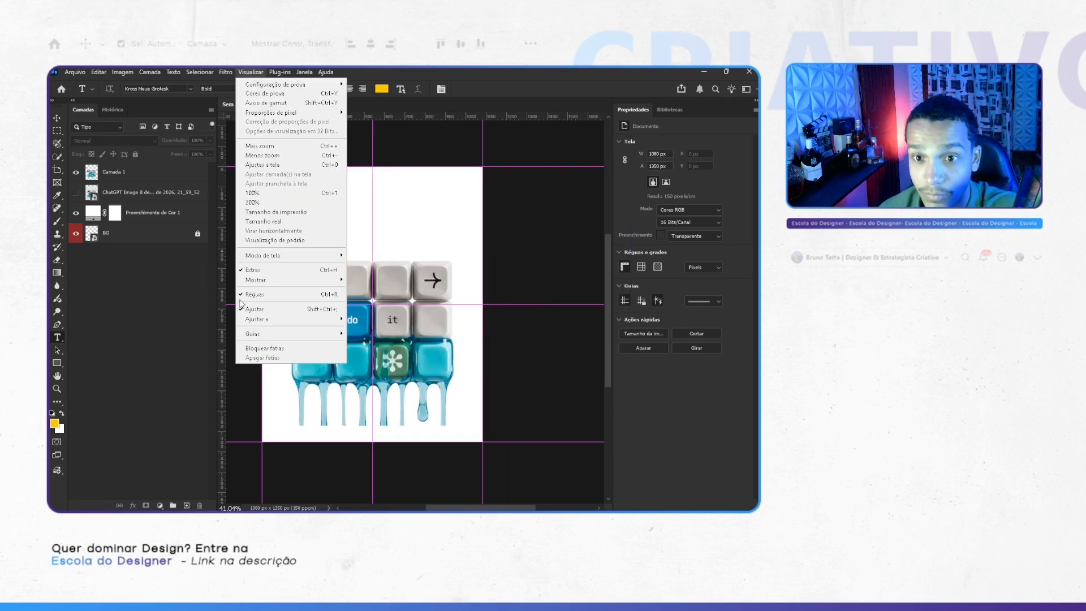
pyautogui.moveTo(254, 333)
pyautogui.click(396, 402)
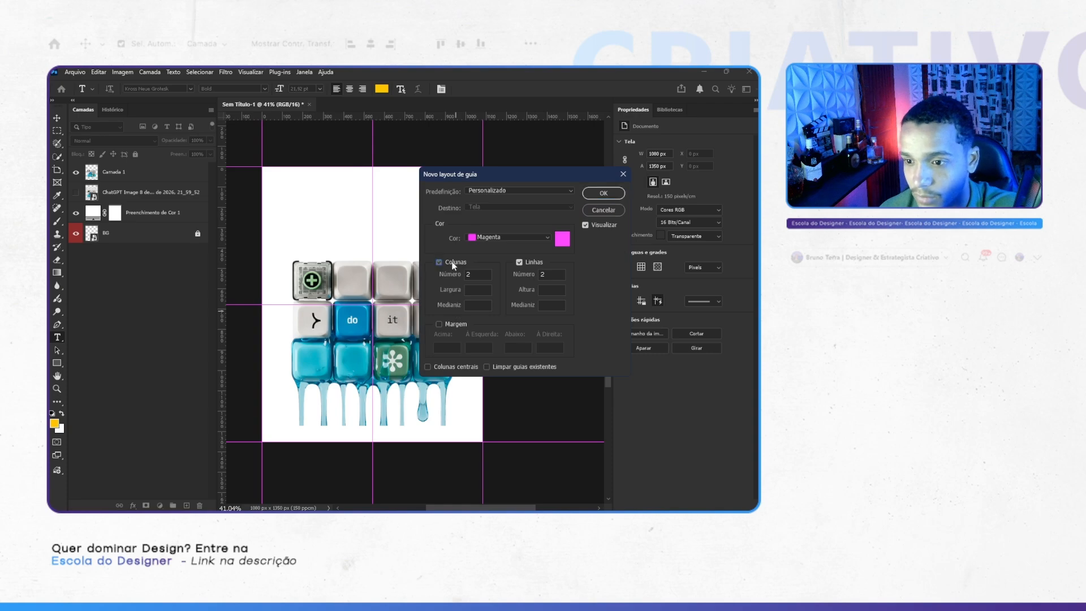
pyautogui.press('Return')
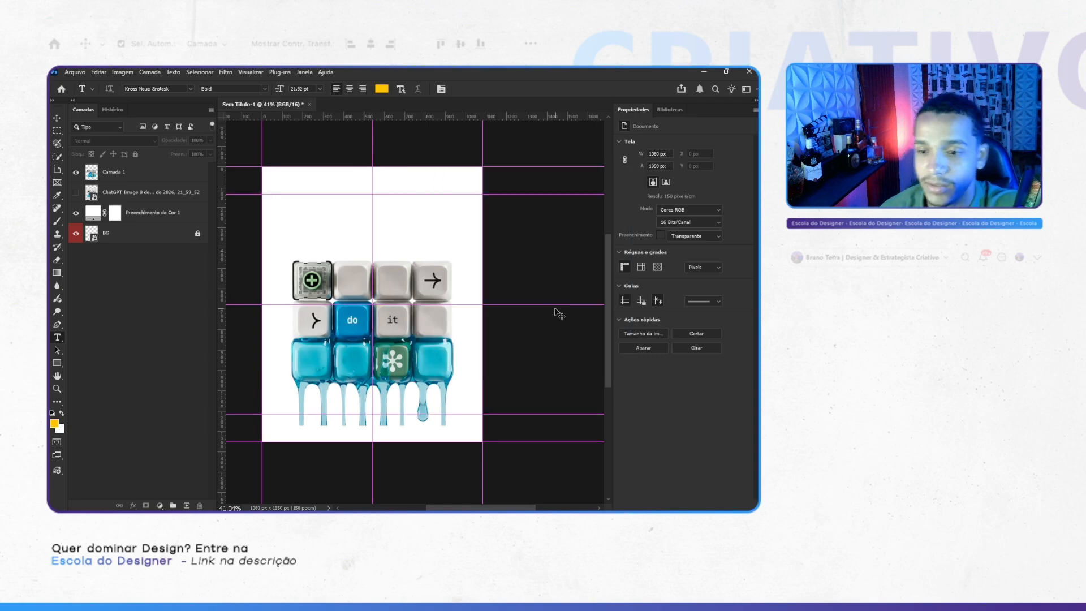
pyautogui.hscroll(-1, 558, 311)
# Step: Lock the guides in place
pyautogui.click(294, 72)
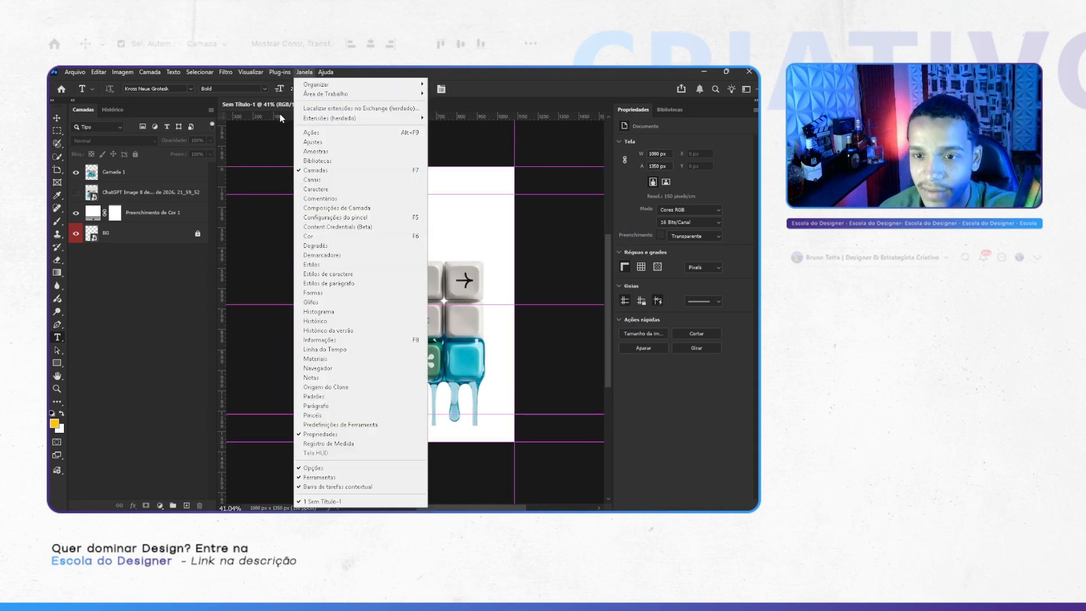
pyautogui.moveTo(300, 335)
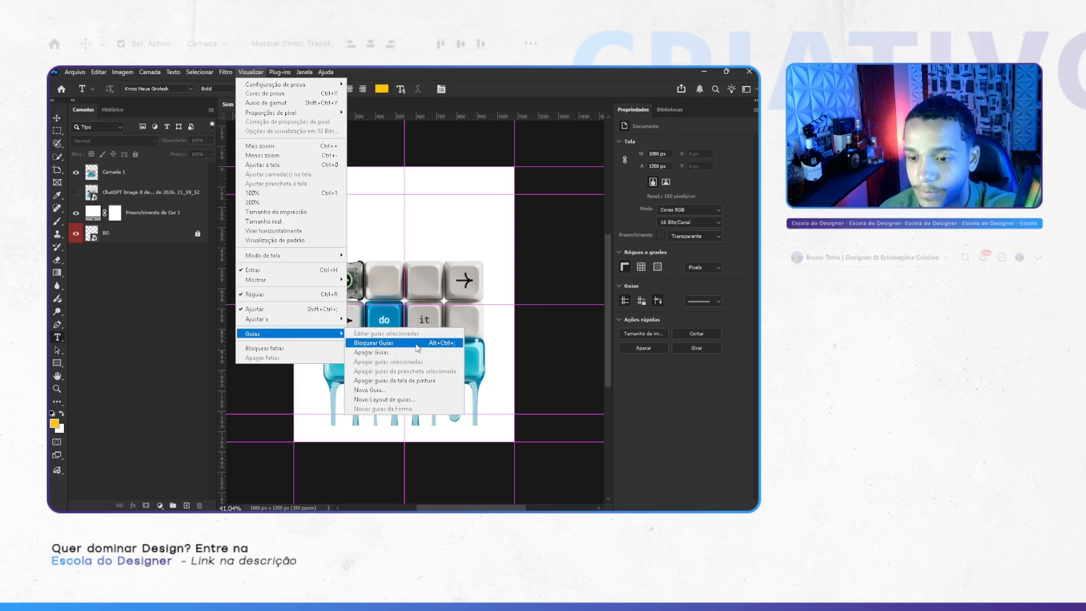
pyautogui.click(417, 344)
# Step: Move the cut-out keycap layer down until the slime drips meet the canvas's lower edge, and hide the guides
pyautogui.press('v')
pyautogui.keyDown('ctrl'); pyautogui.click(468, 297); pyautogui.keyUp('ctrl')
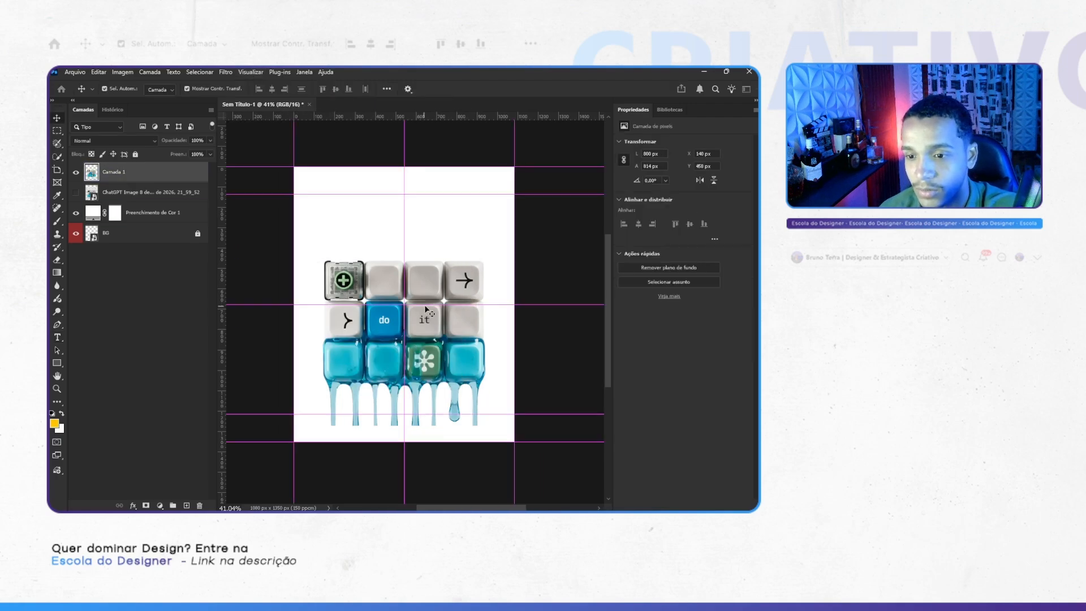
pyautogui.moveTo(447, 282); pyautogui.dragTo(453, 293)
pyautogui.click(559, 262)
pyautogui.hotkey('ctrl', ';')
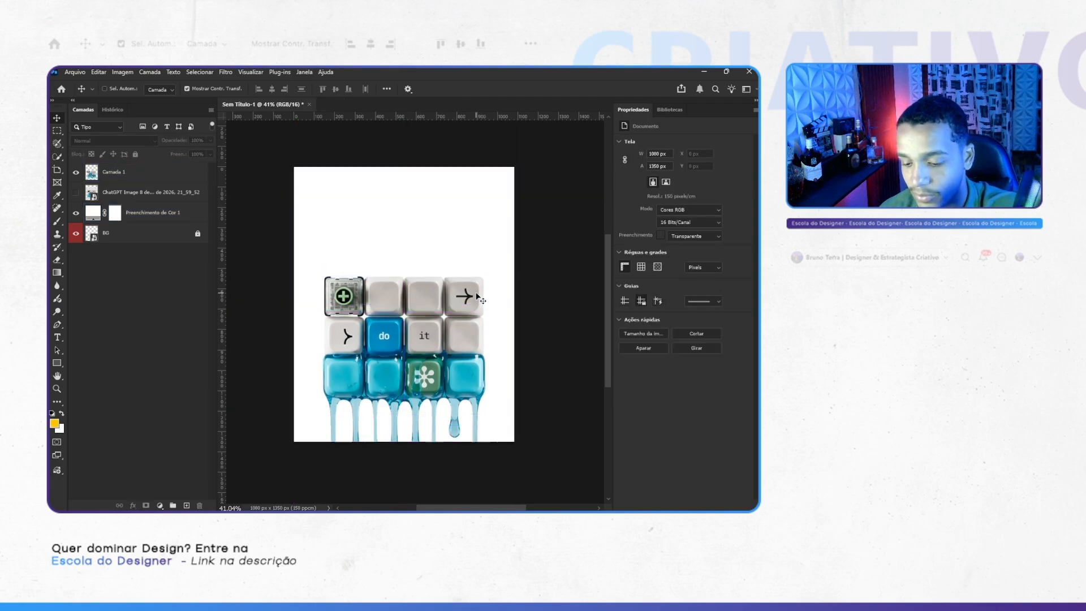
# Step: Show the guides and draw a paragraph text box in the white area above the keycaps
pyautogui.press('t')
pyautogui.hotkey('ctrl', ';')
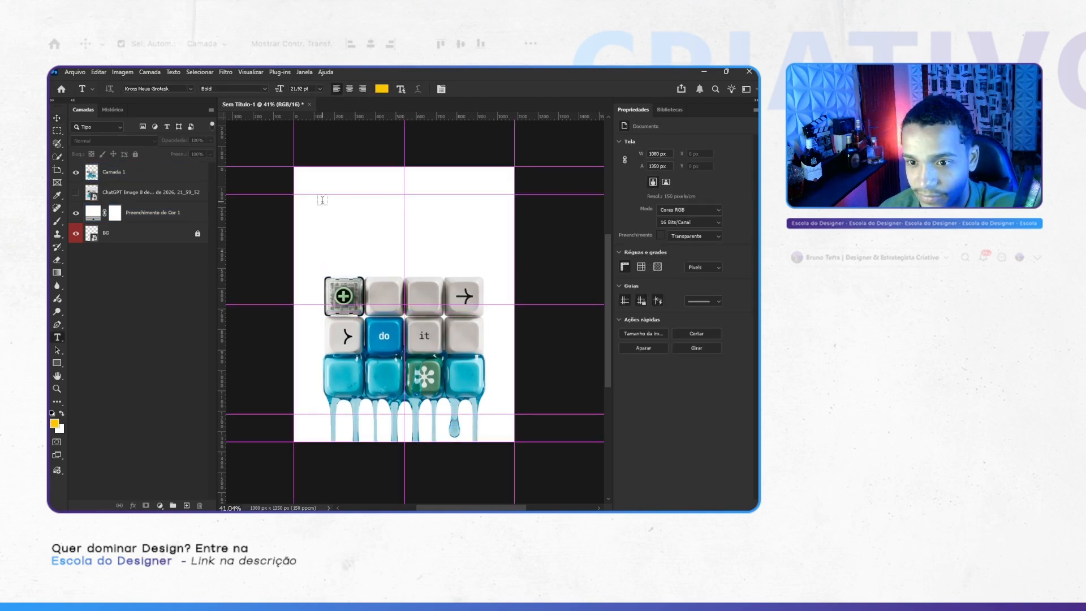
pyautogui.moveTo(323, 206); pyautogui.dragTo(476, 279)
# Step: Set the placeholder text to Poppins Bold with a tracking of 20
pyautogui.click(303, 290)
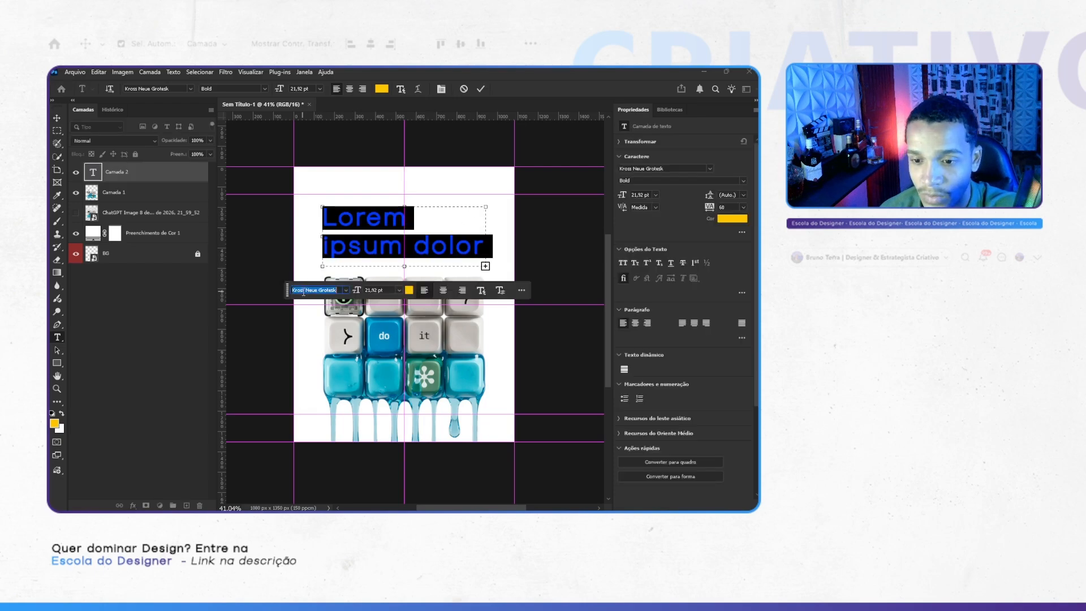
pyautogui.write('pop')
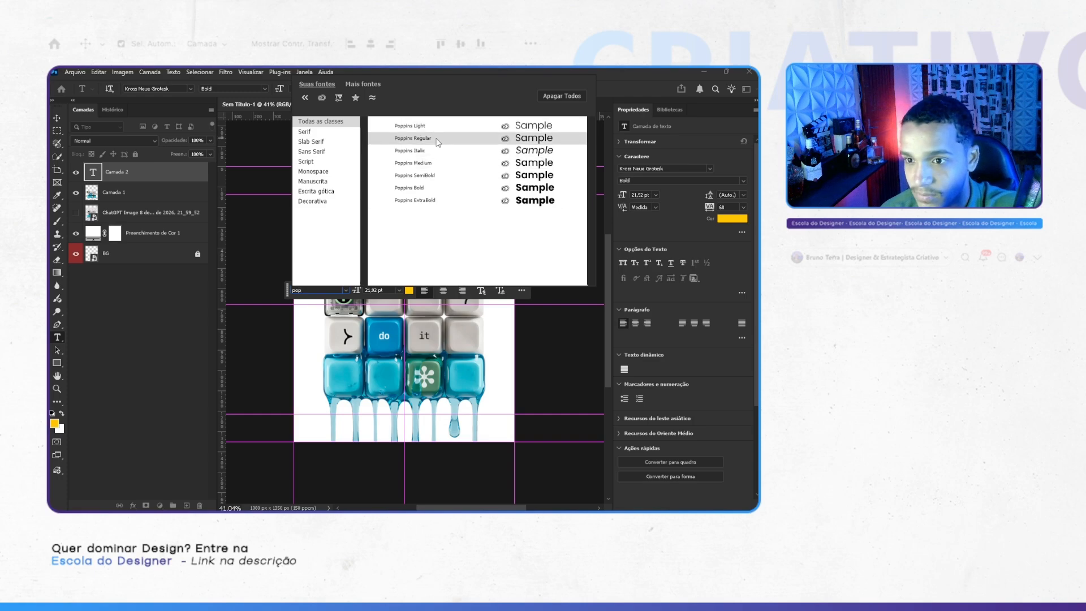
pyautogui.click(413, 138)
pyautogui.click(263, 89)
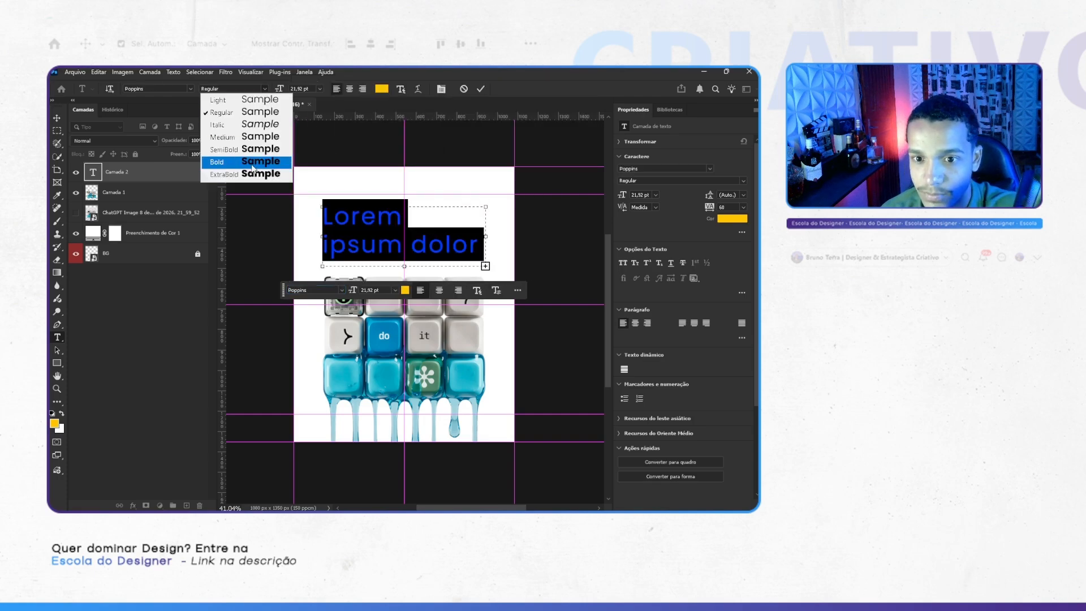
pyautogui.click(217, 162)
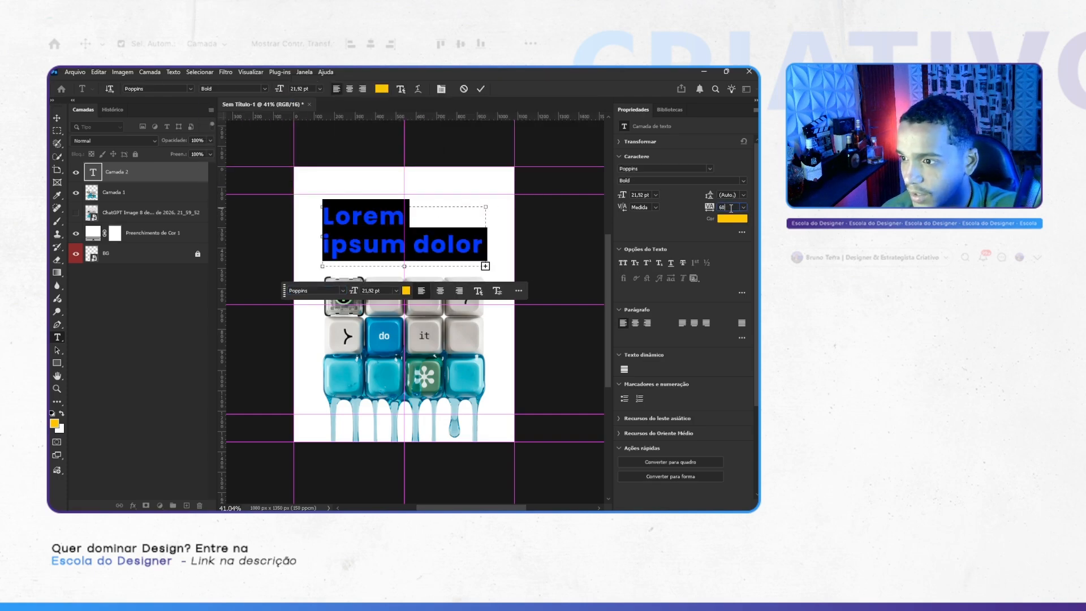
pyautogui.press('BackSpace')
pyautogui.press('BackSpace')
pyautogui.write('20')
pyautogui.press('Return')
pyautogui.click(446, 236)
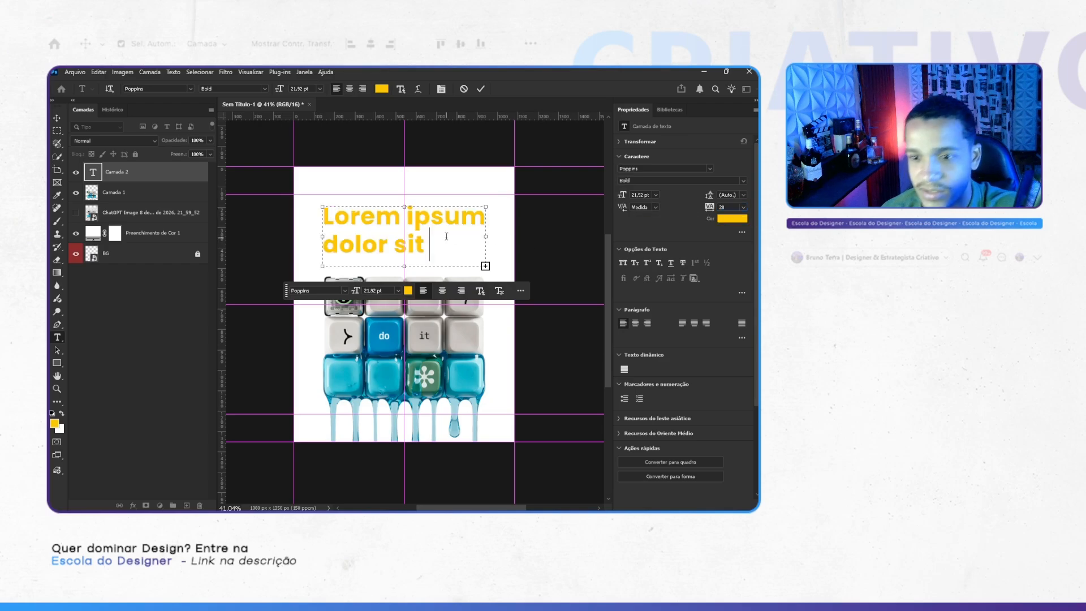
# Step: Copy "COMO CRIAR UM POST do Zero" from the Trello card title in the browser and paste it over Photoshop's placeholder text
pyautogui.hotkey('alt', 'Tab')
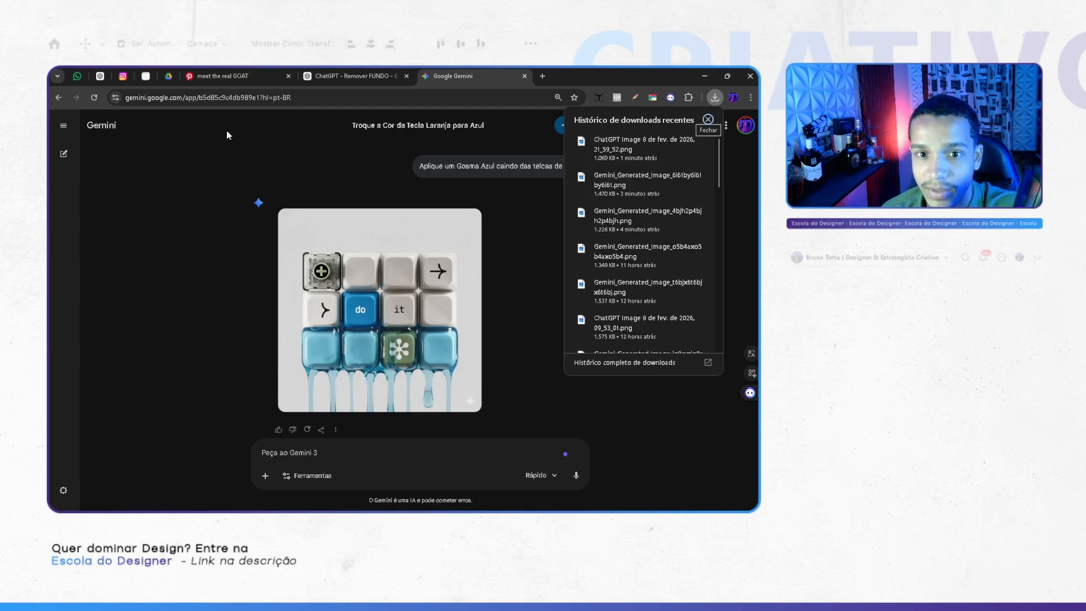
pyautogui.click(155, 78)
pyautogui.click(290, 207)
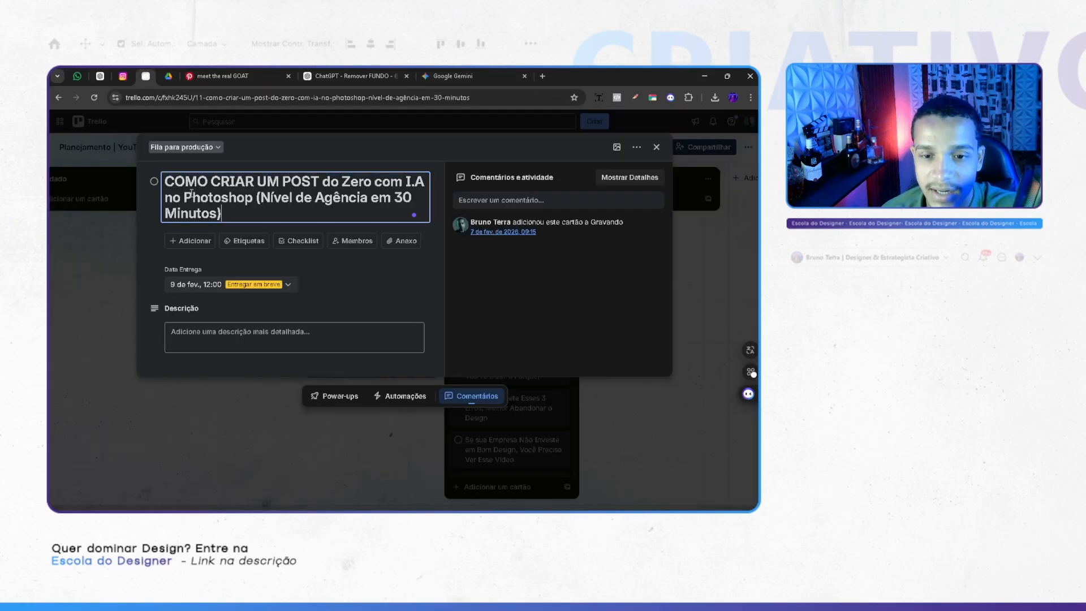
pyautogui.moveTo(166, 181)
pyautogui.mouseDown()
pyautogui.moveTo(393, 182)
pyautogui.moveTo(160, 182)
pyautogui.mouseUp()
pyautogui.hotkey('ctrl', 'c')
pyautogui.hotkey('alt', 'Tab')
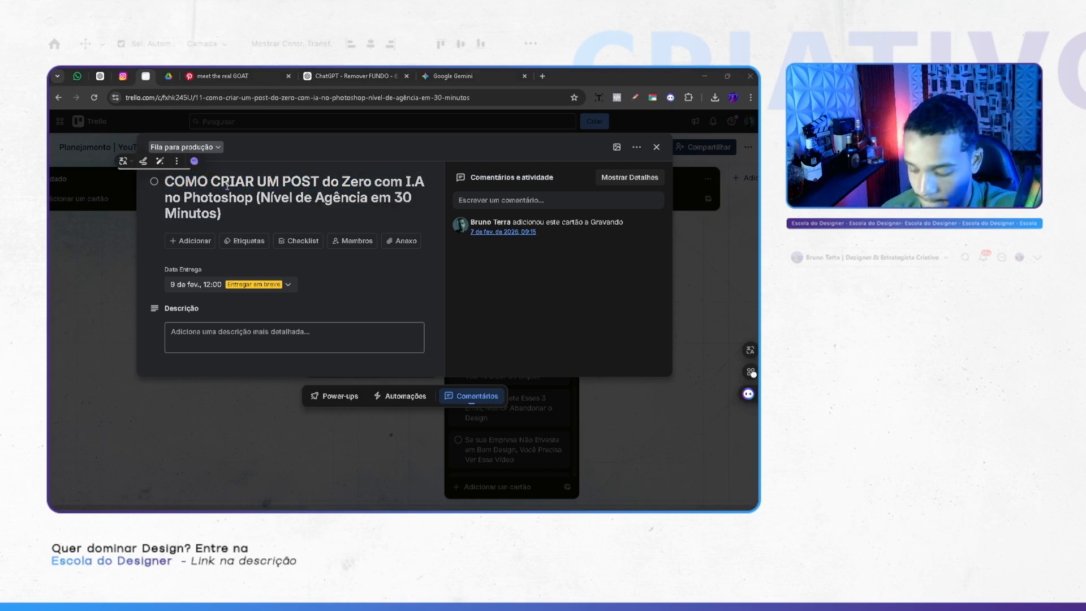
pyautogui.hotkey('ctrl', 'a')
pyautogui.hotkey('ctrl', 'v')
# Step: Set the headline's leading to 21 pt
pyautogui.hotkey('ctrl', 'a')
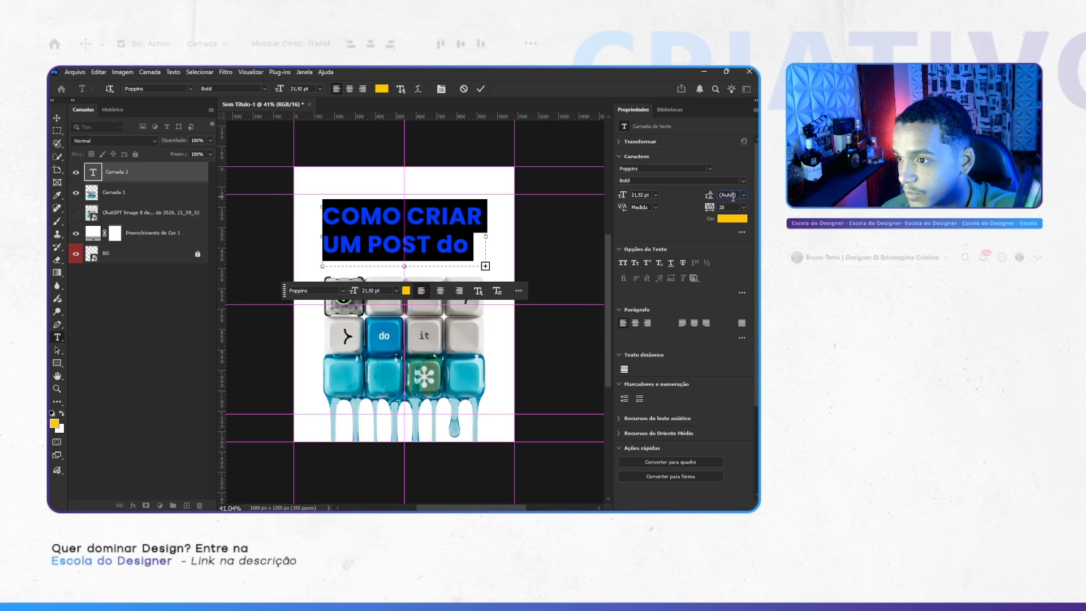
pyautogui.write('21')
pyautogui.press('Return')
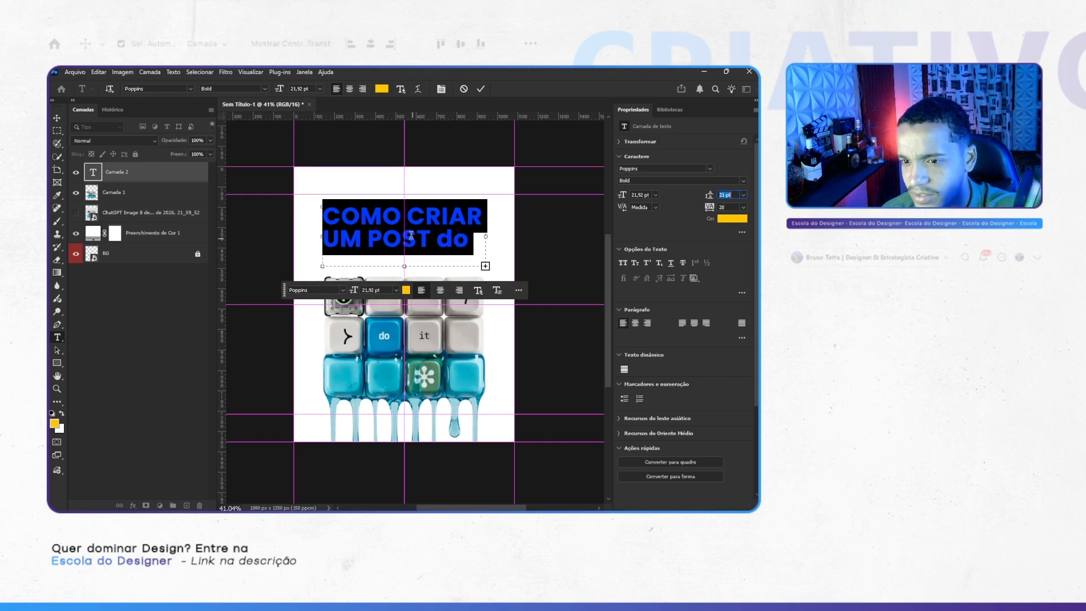
# Step: Turn on dynamic text for the headline and widen its box so the words fit on two lines
pyautogui.click(411, 235)
pyautogui.click(624, 369)
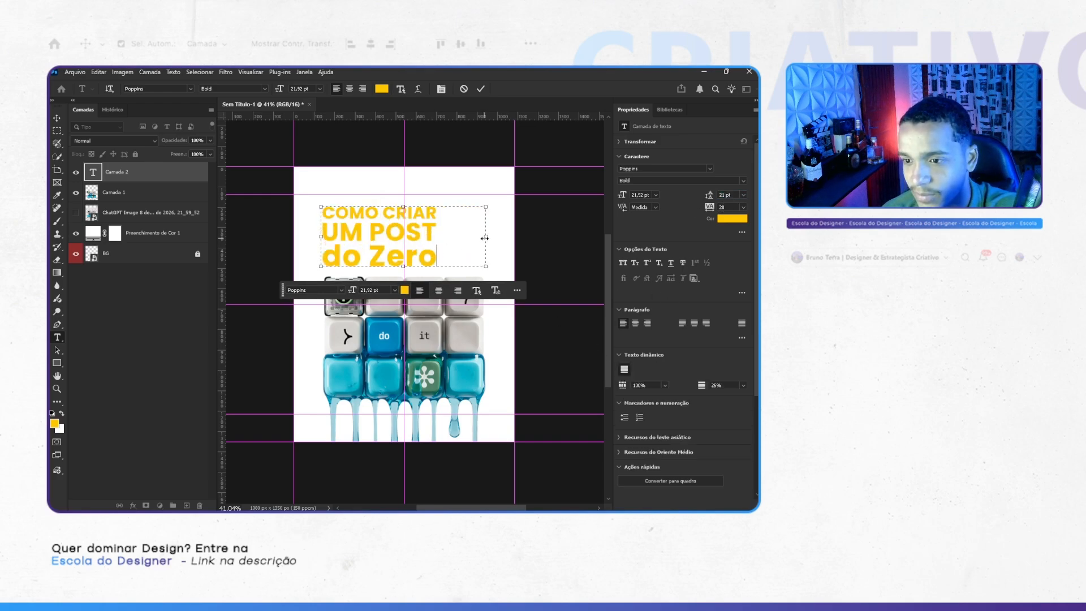
pyautogui.moveTo(485, 238); pyautogui.dragTo(510, 226)
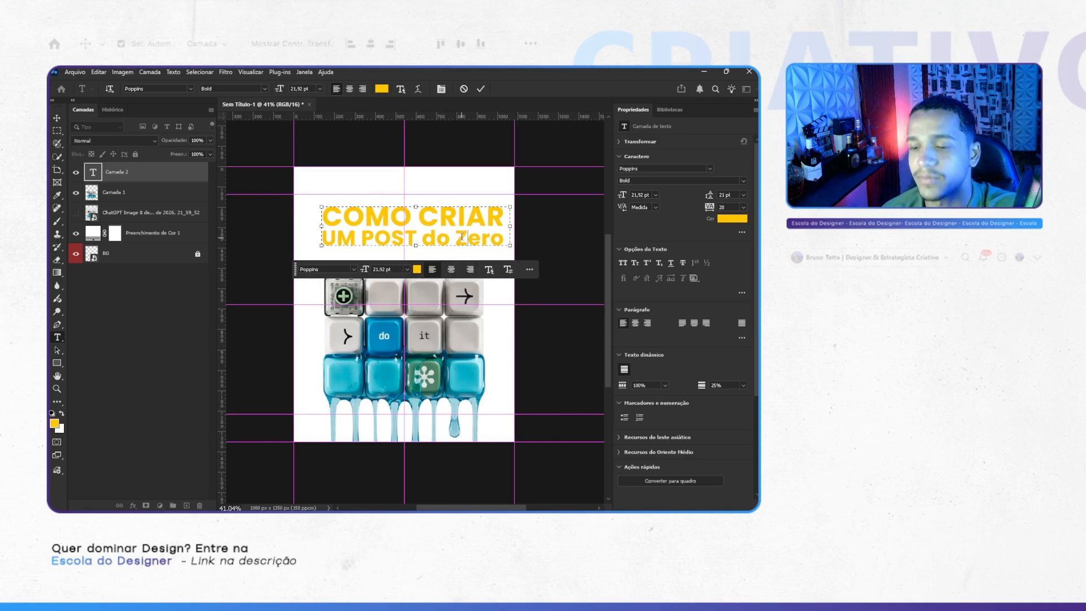
# Step: Set the whole headline to all caps and commit the text edit
pyautogui.hotkey('ctrl', 'a')
pyautogui.click(622, 262)
pyautogui.click(439, 228)
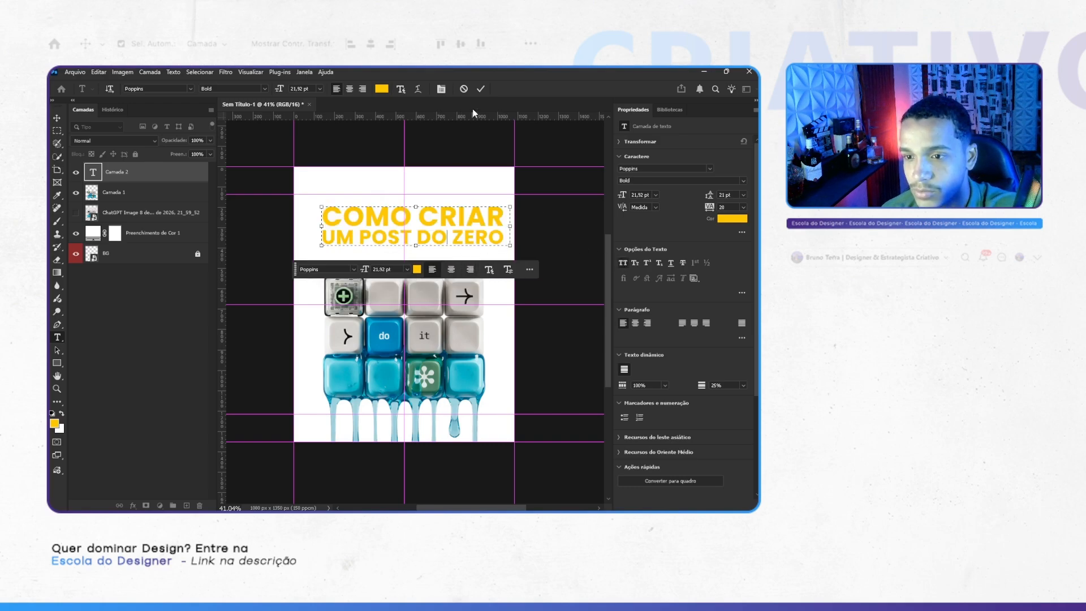
pyautogui.click(478, 91)
# Step: Move the headline slightly left and down so it sits centred above the keycaps
pyautogui.hotkey('ctrl', 't')
pyautogui.moveTo(433, 227); pyautogui.dragTo(425, 237)
pyautogui.press('Return')
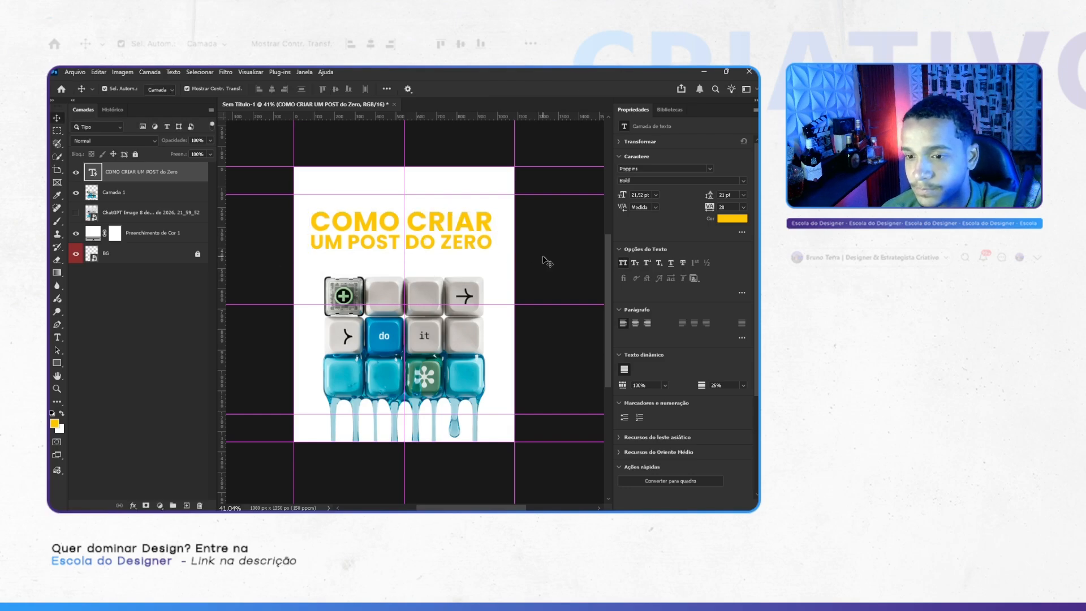
# Step: Scale the headline down to about 94% and nudge it slightly to the right
pyautogui.click(543, 257)
pyautogui.click(470, 232)
pyautogui.hotkey('ctrl', 't')
pyautogui.moveTo(497, 250); pyautogui.dragTo(492, 248)
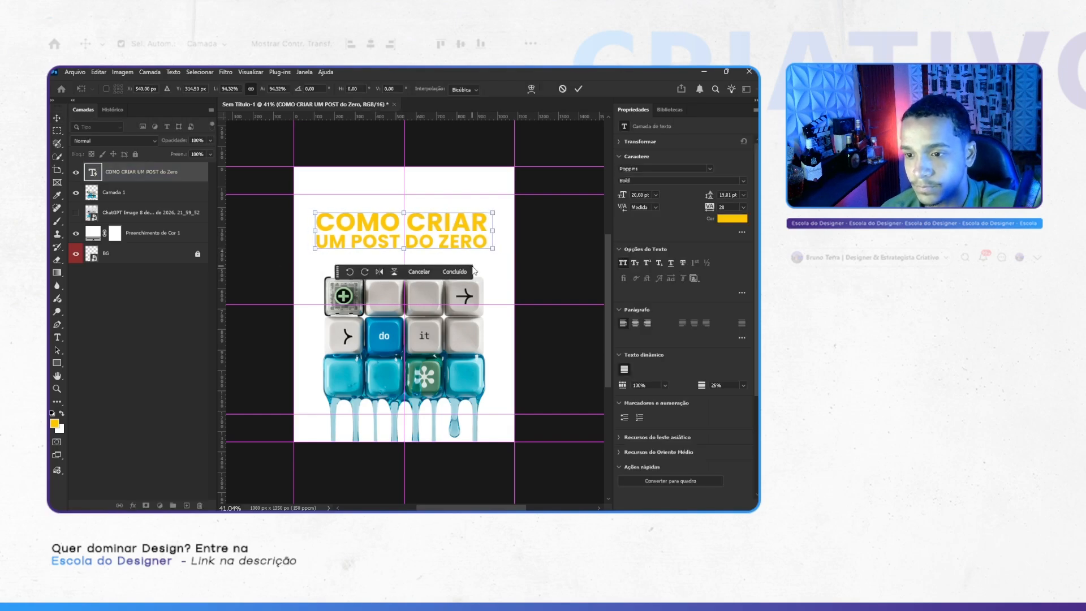
pyautogui.click(460, 272)
pyautogui.press('Right')
pyautogui.press('Right')
pyautogui.press('Right')
pyautogui.press('Right')
pyautogui.press('Right')
pyautogui.press('Right')
pyautogui.press('Right')
pyautogui.press('Right')
pyautogui.press('Right')
pyautogui.press('Right')
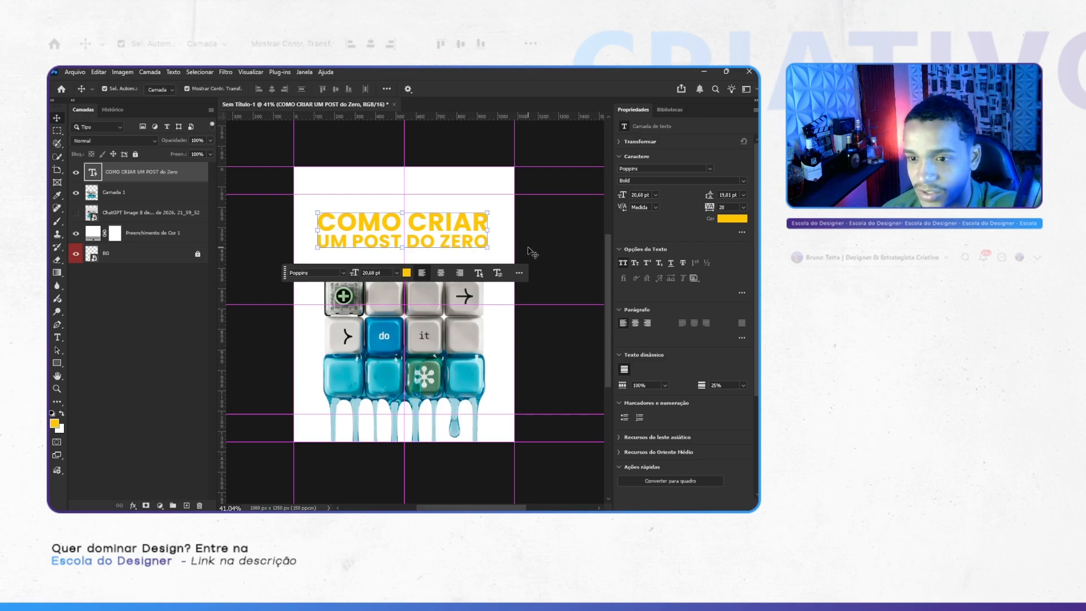
# Step: Set the headline's text colour to #121212, deselect it and hide the guides to preview the layout
pyautogui.click(408, 272)
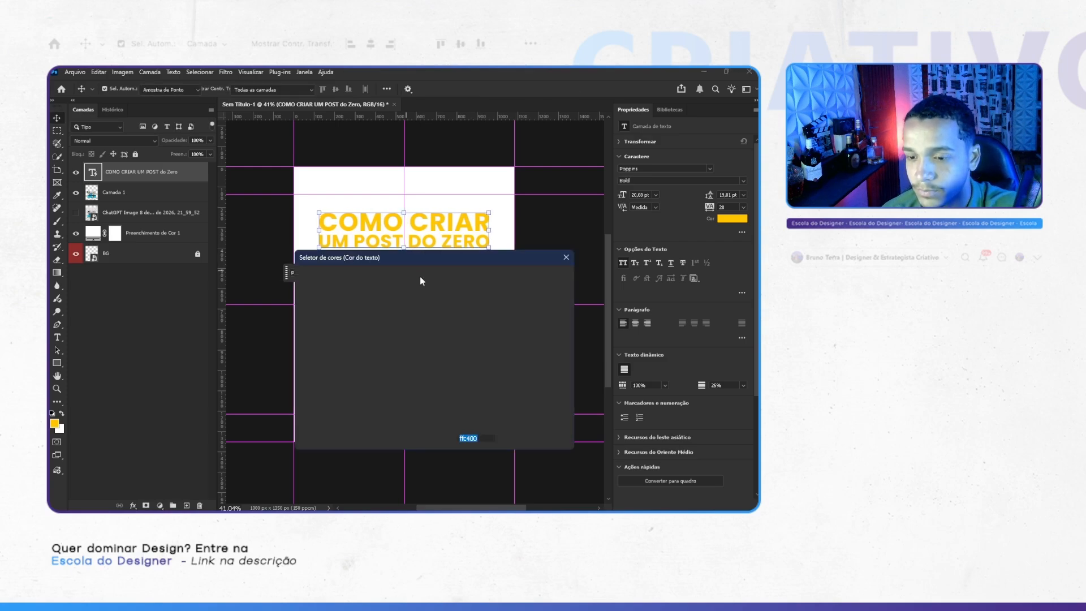
pyautogui.click(301, 405)
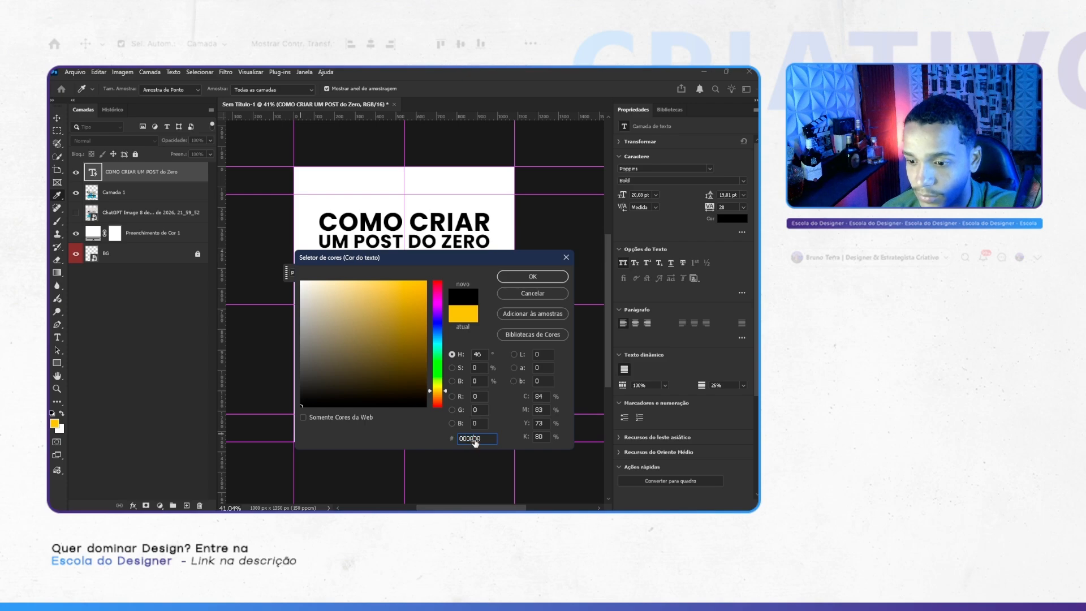
pyautogui.doubleClick(476, 439)
pyautogui.write('121212')
pyautogui.press('Return')
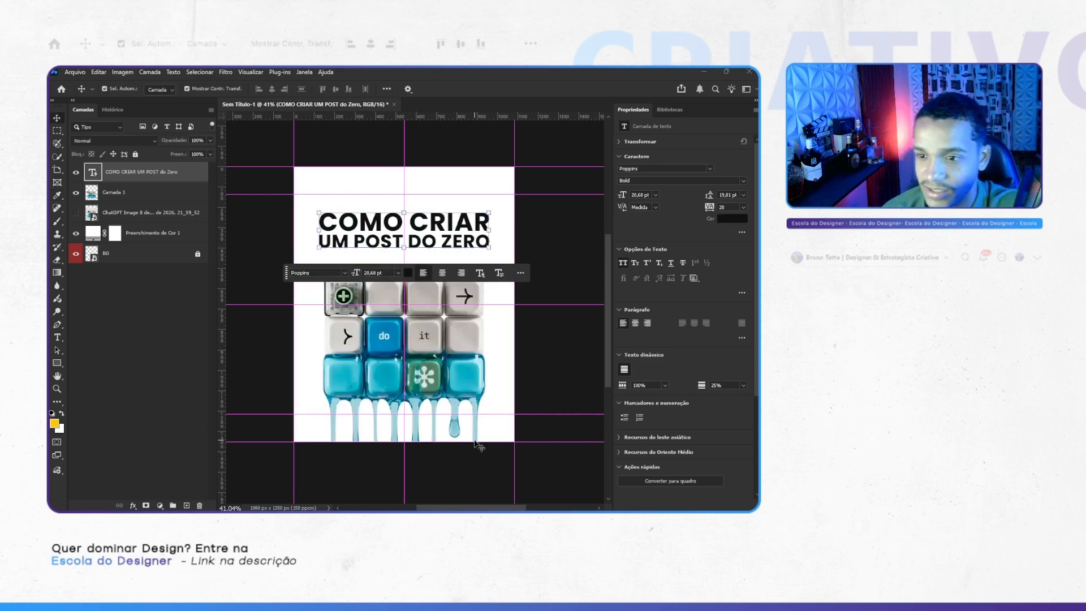
pyautogui.click(543, 306)
pyautogui.hotkey('ctrl', ';')
pyautogui.hotkey('ctrl', ';')
pyautogui.hscroll(1, 469, 281)
pyautogui.hotkey('ctrl', ';')
pyautogui.hscroll(-1, 428, 238)
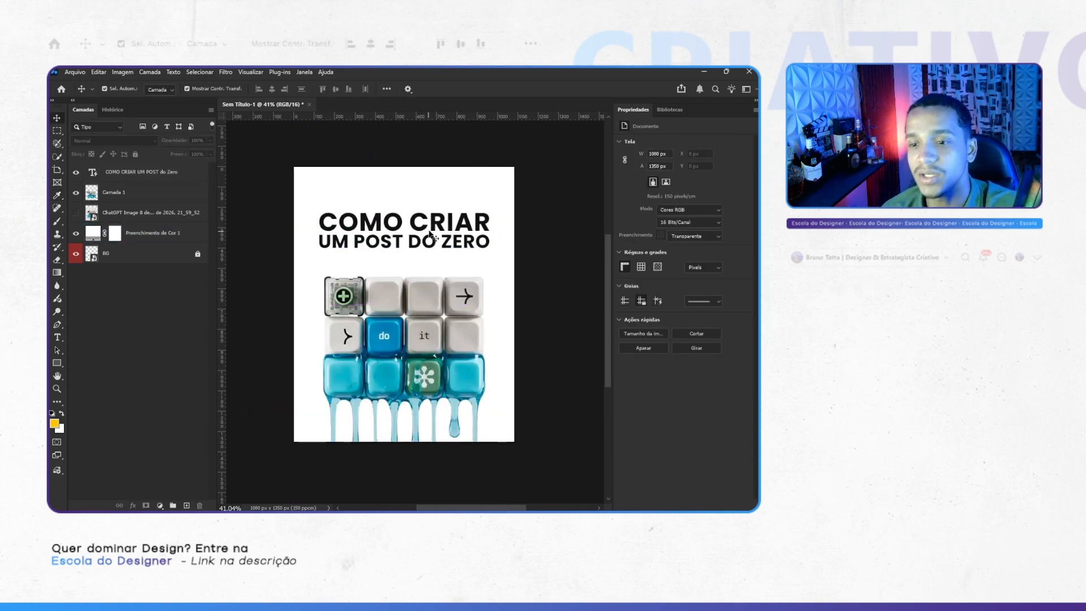
# Step: Show the guides and draw a 6 pt paragraph text box under the headline, from the centre guide to the headline's right edge
pyautogui.scroll(2, 430, 238)
pyautogui.scroll(3, 431, 238)
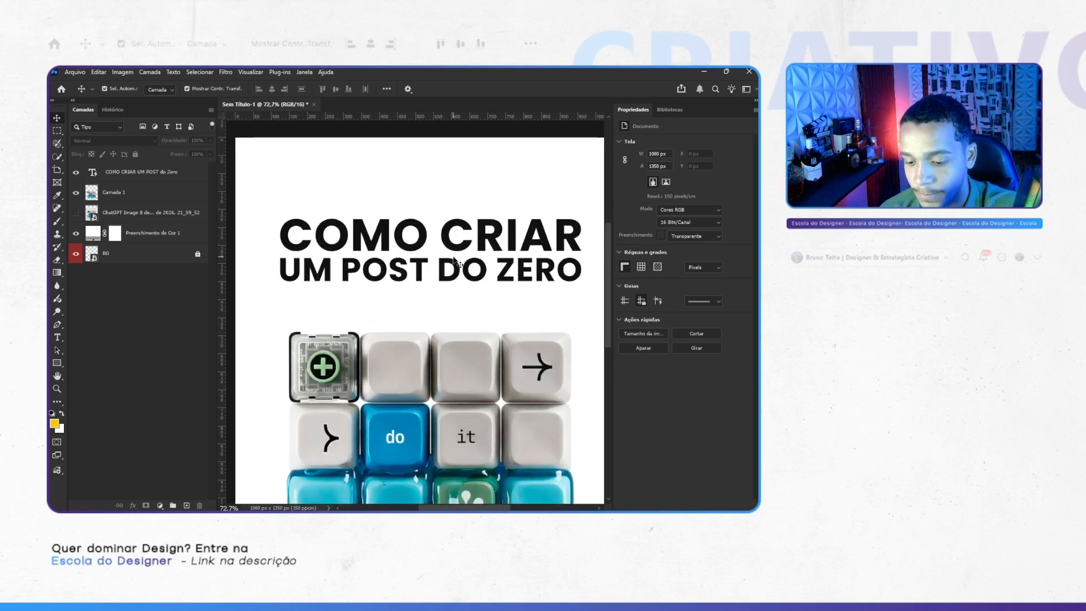
pyautogui.press('t')
pyautogui.hotkey('ctrl', ';')
pyautogui.hscroll(1, 402, 294)
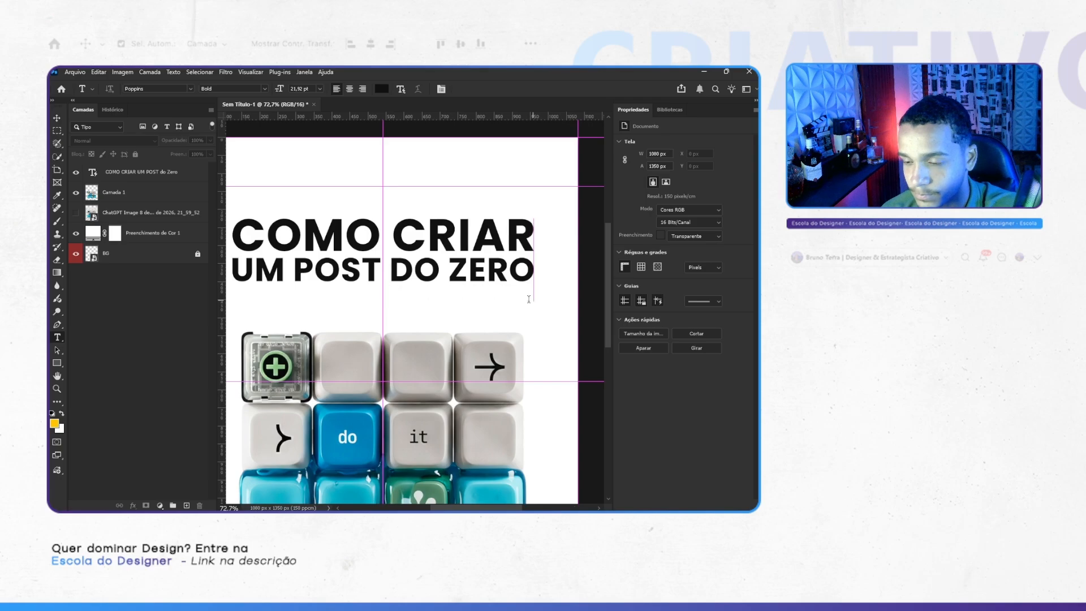
pyautogui.moveTo(529, 299); pyautogui.dragTo(383, 285)
pyautogui.write('6')
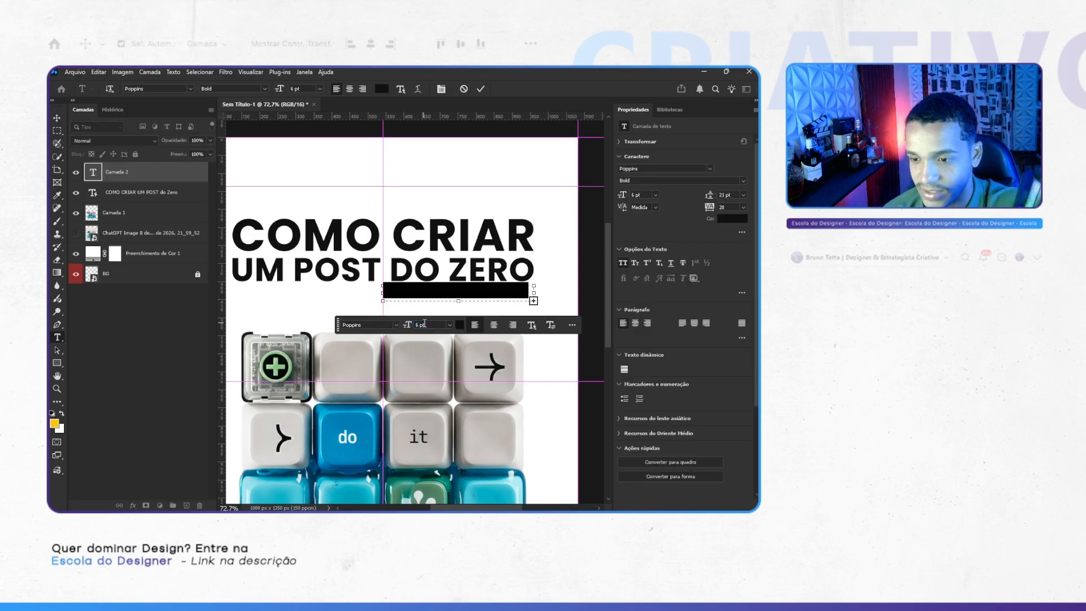
pyautogui.press('Return')
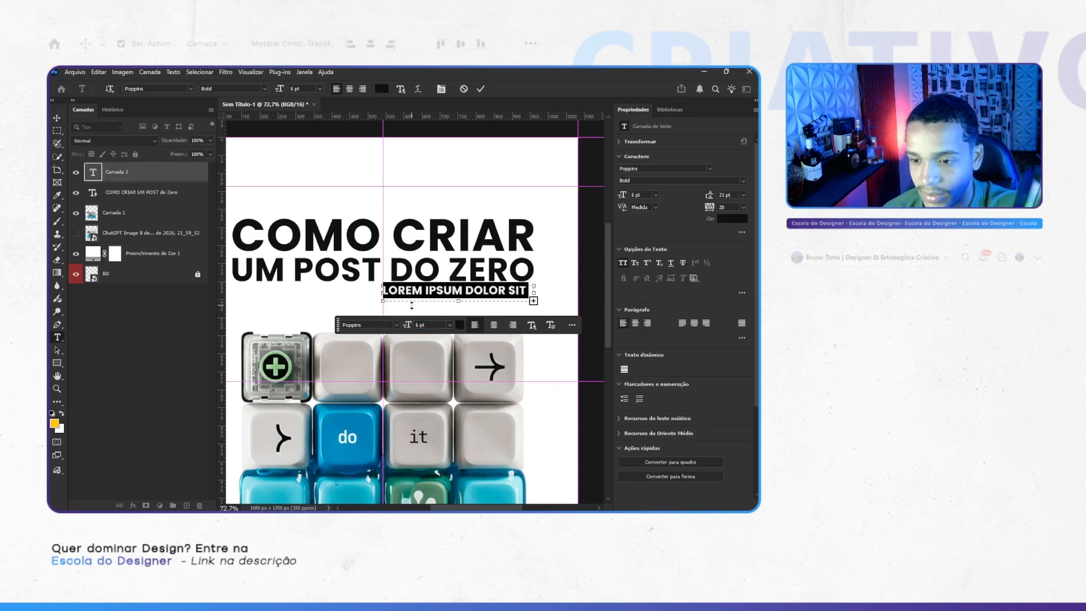
# Step: Set the new text to Poppins Regular and replace the placeholder with "USANDO"
pyautogui.click(264, 89)
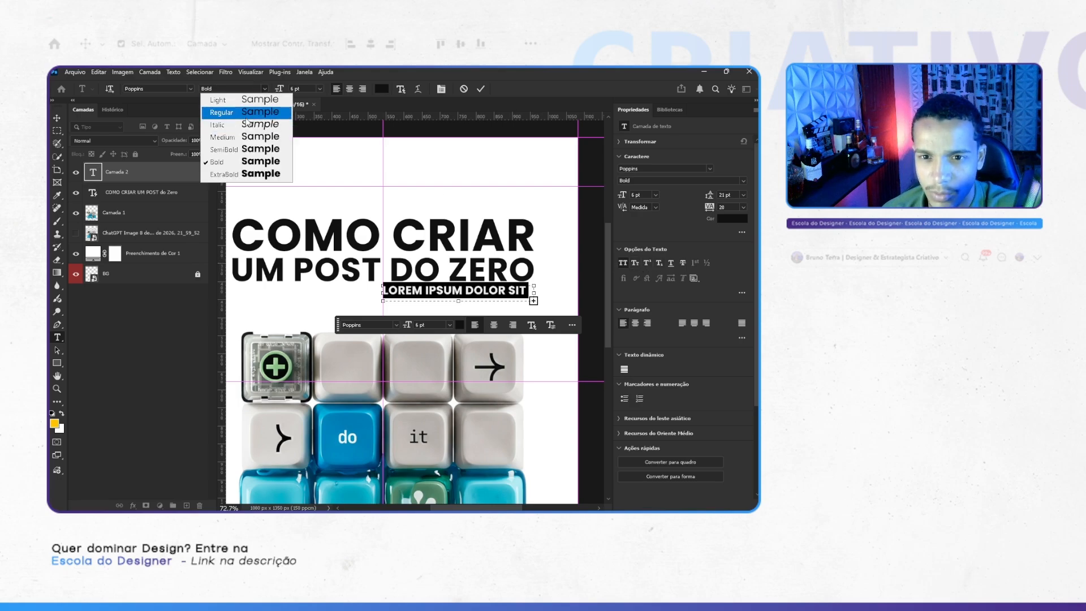
pyautogui.click(247, 119)
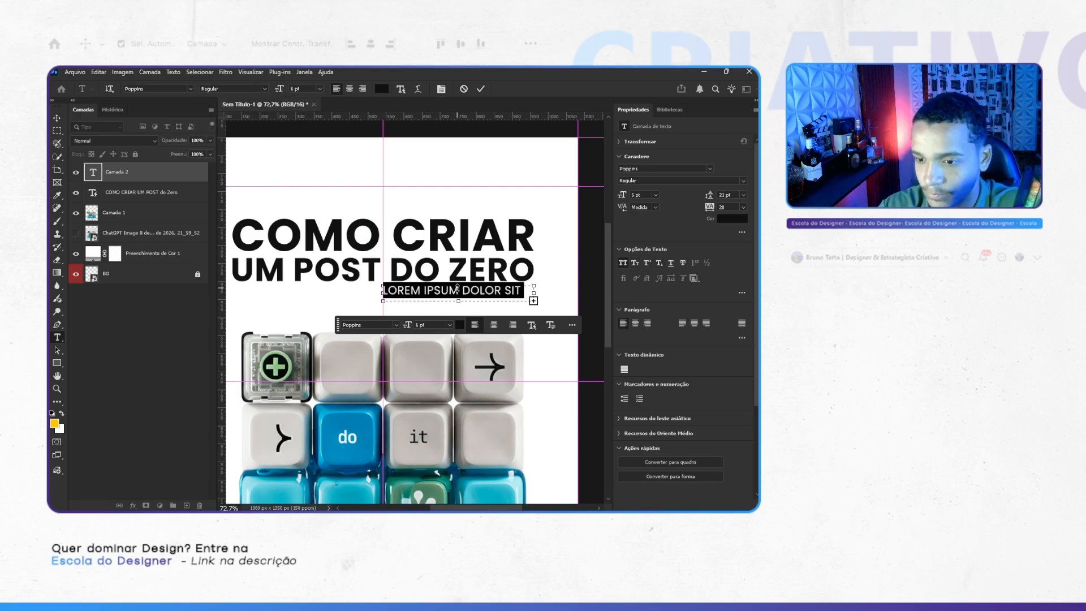
pyautogui.write('USANDO')
# Step: Turn off all caps for the subtitle text and rewrite it as "Usando"
pyautogui.hotkey('ctrl', 'a')
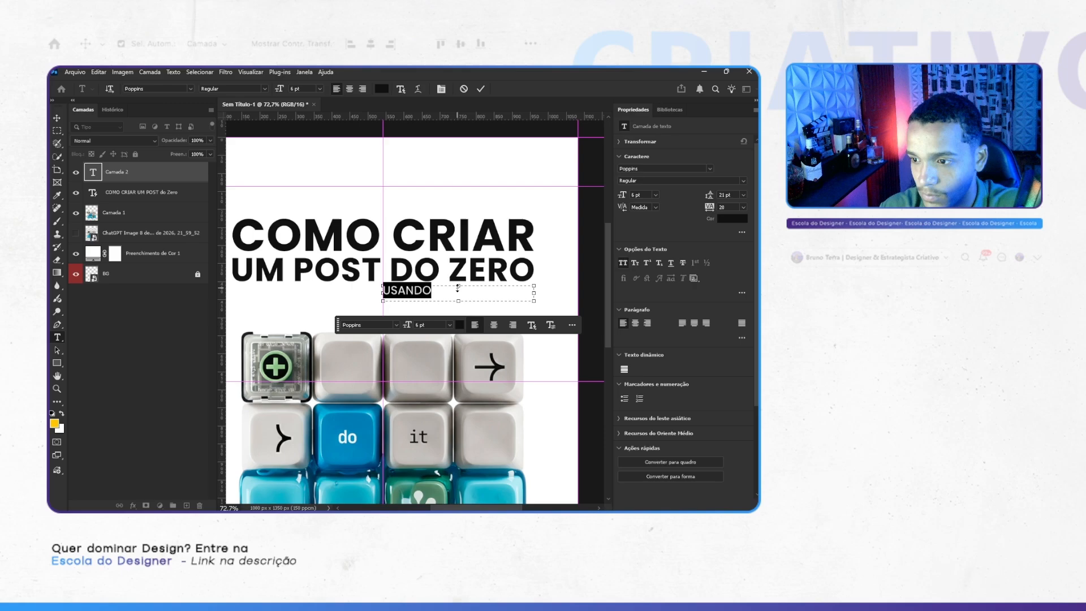
pyautogui.click(633, 262)
pyautogui.click(623, 263)
pyautogui.click(482, 290)
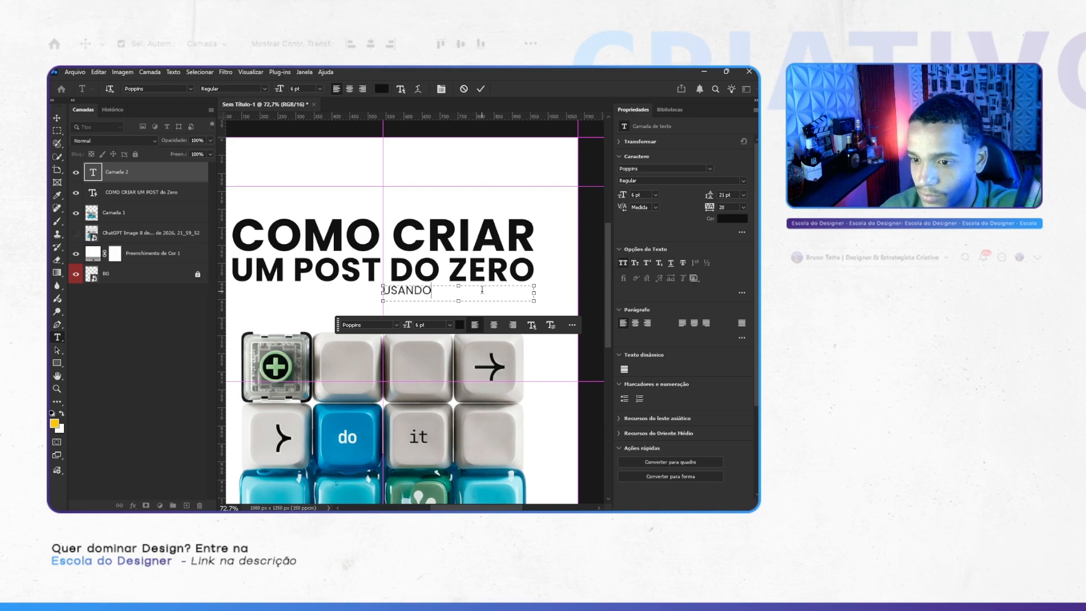
pyautogui.hotkey('ctrl', 'a')
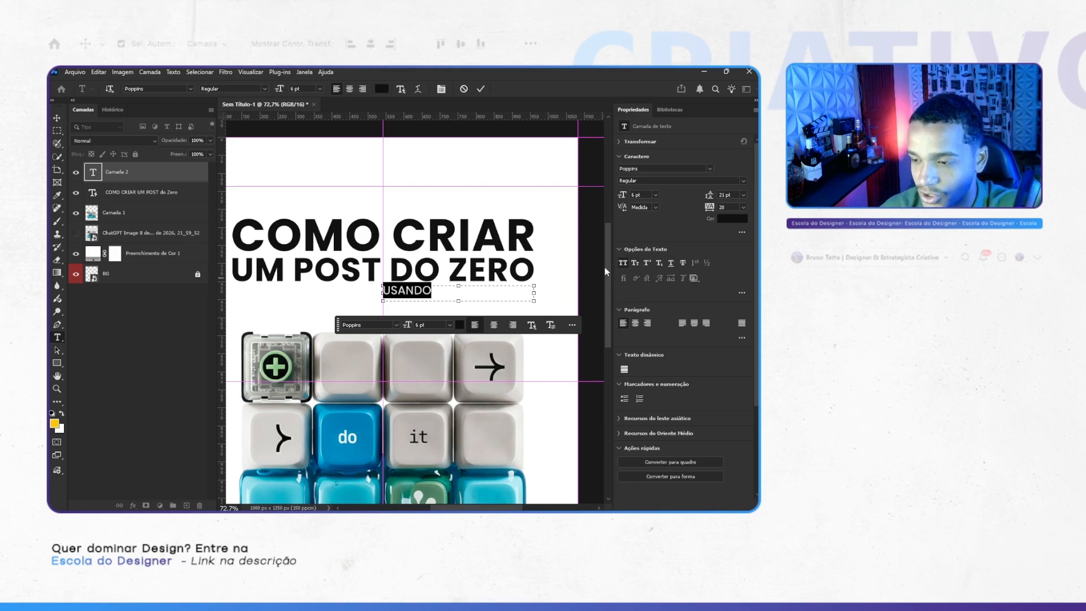
pyautogui.click(623, 263)
pyautogui.press('Right')
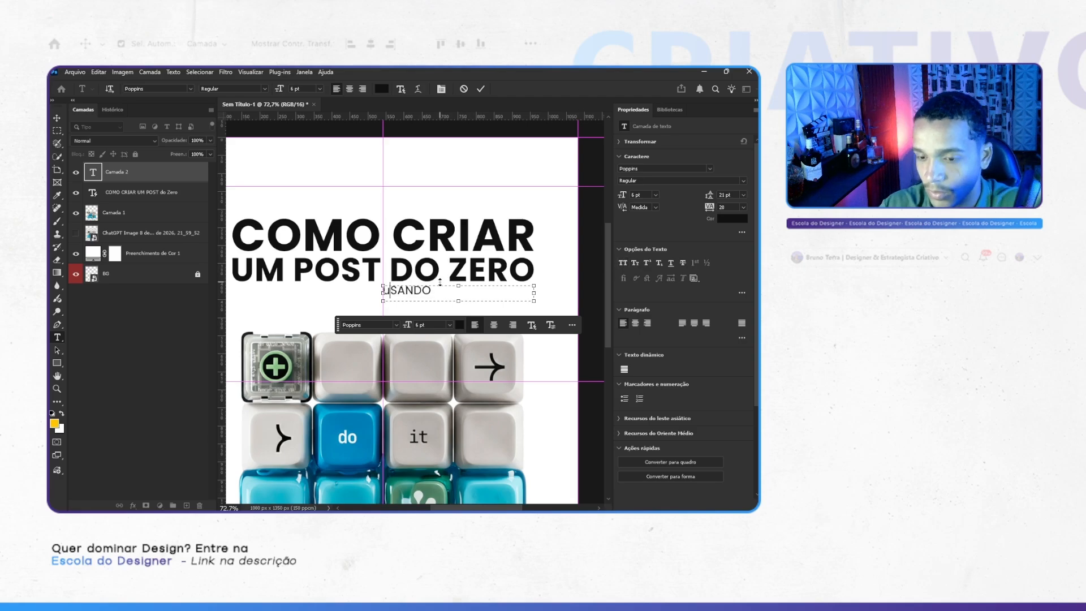
pyautogui.press('BackSpace')
pyautogui.press('BackSpace')
pyautogui.press('BackSpace')
pyautogui.press('BackSpace')
pyautogui.press('BackSpace')
pyautogui.press('BackSpace')
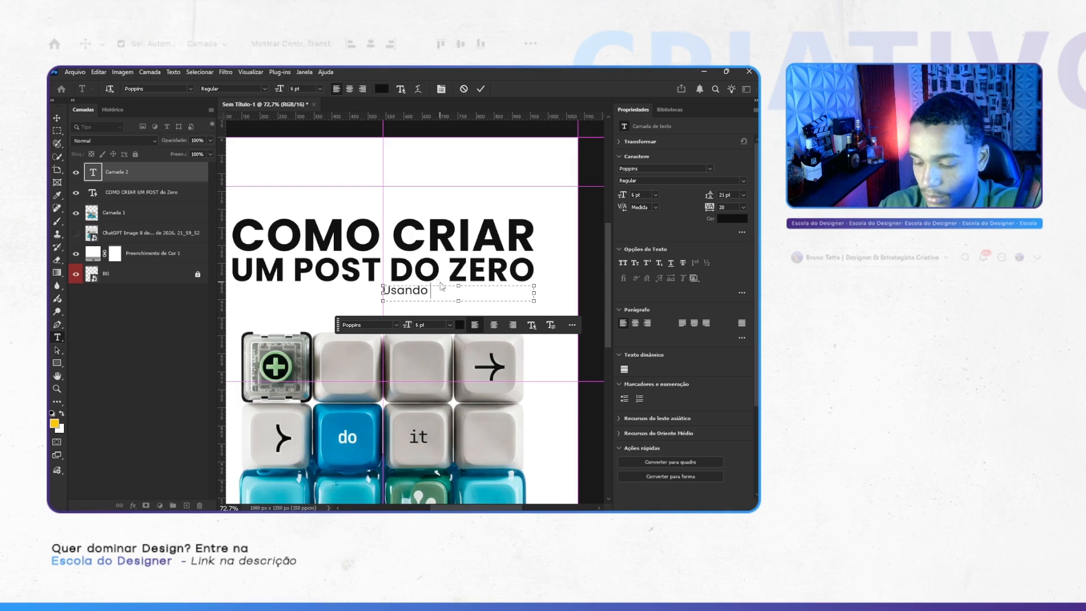
# Step: Switch to the Chrome browser and search Google in a new tab for "intenlia artifical"
pyautogui.hotkey('alt', 'Tab')
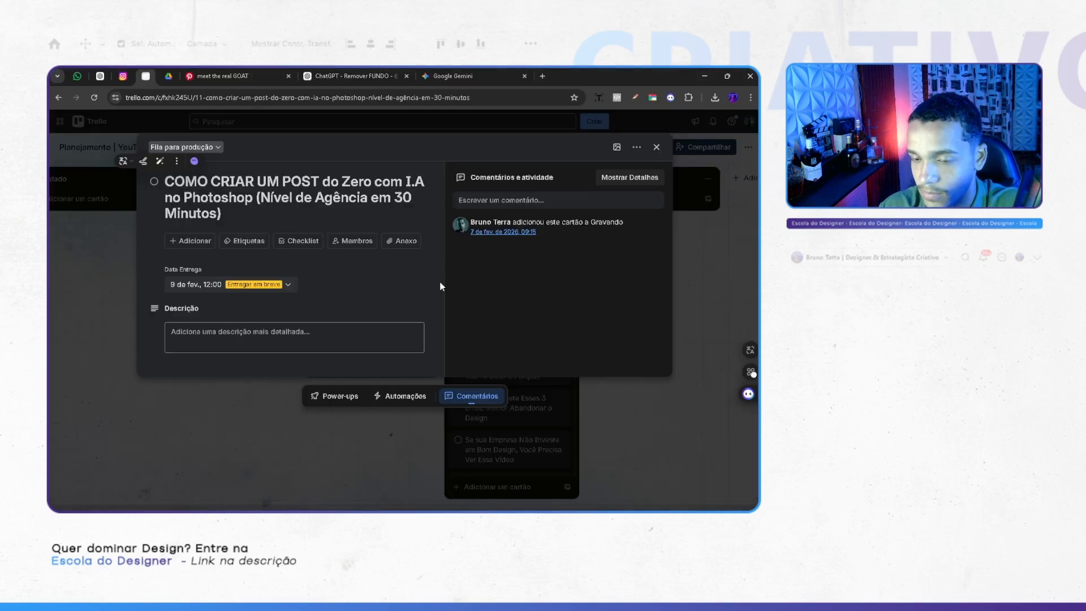
pyautogui.click(333, 197)
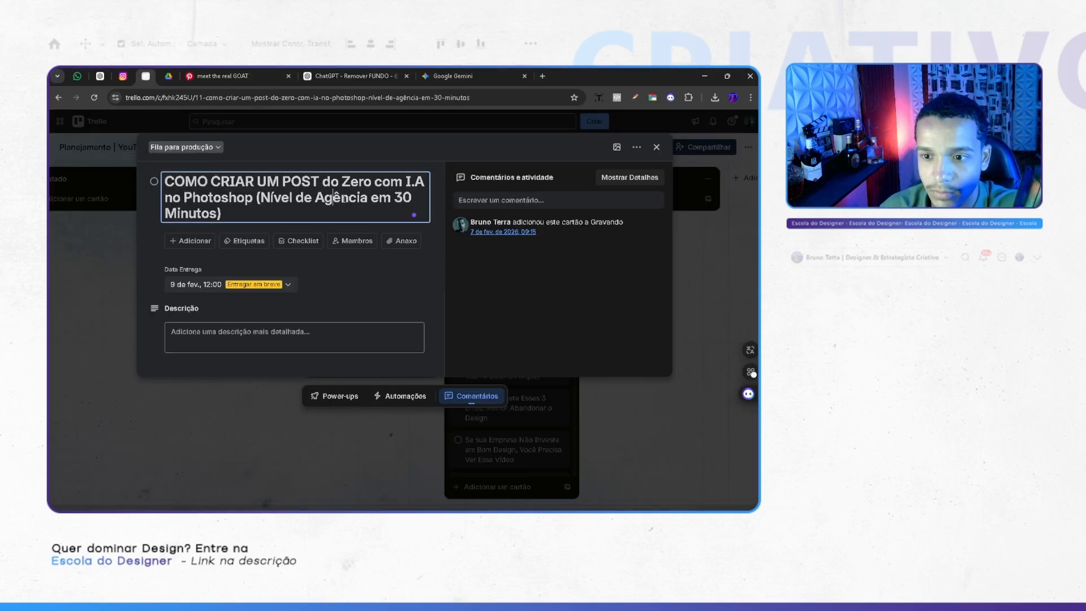
pyautogui.click(509, 77)
pyautogui.click(542, 76)
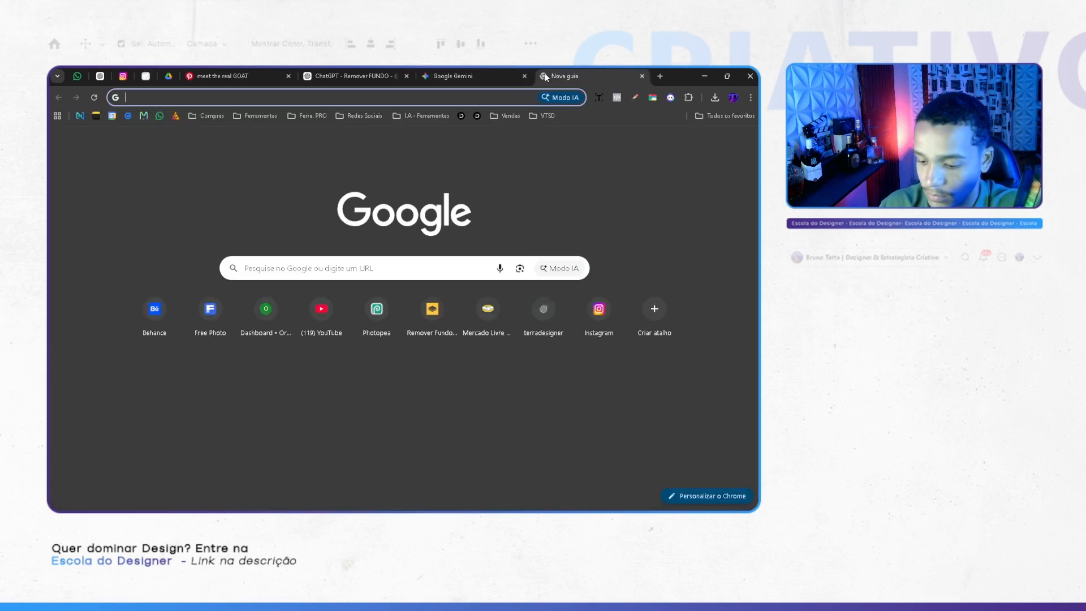
pyautogui.write('intenlia')
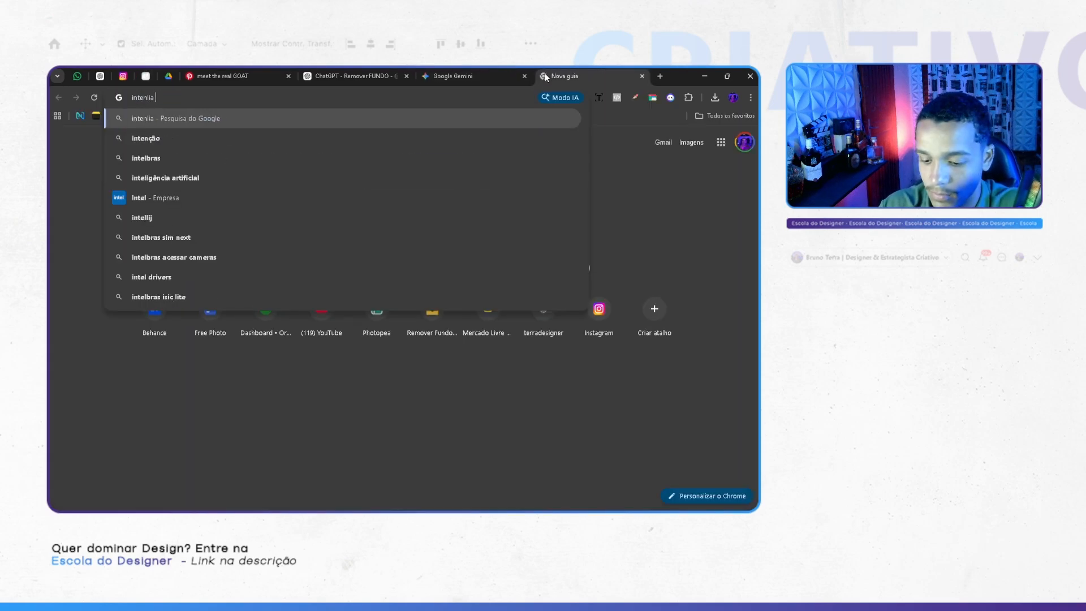
pyautogui.write(' artifical')
pyautogui.press('Return')
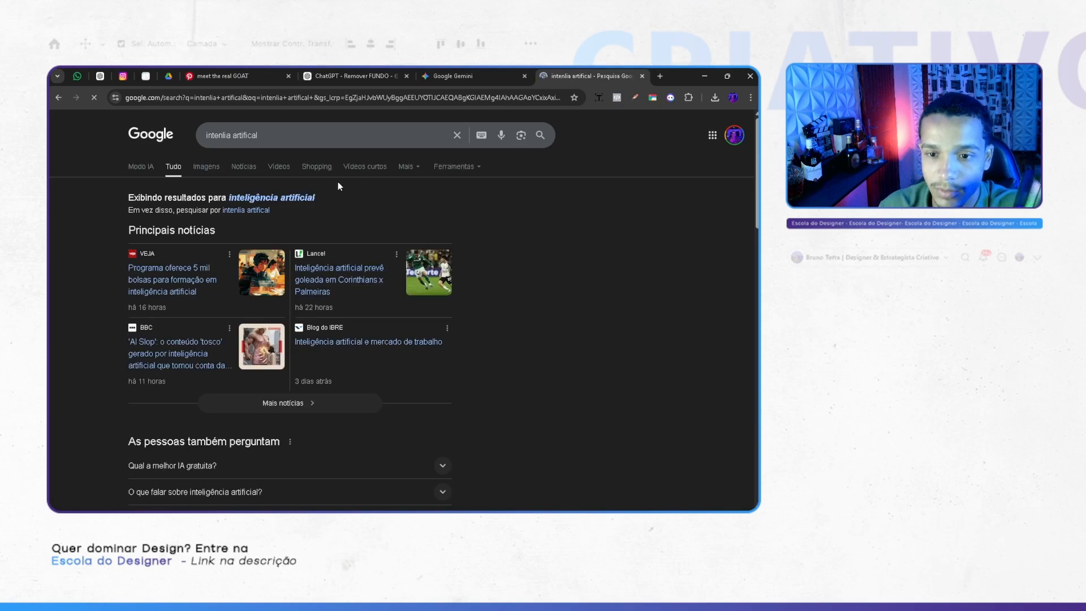
# Step: Open the results for the suggested spelling "inteligência artificial" and copy that phrase from the search box
pyautogui.click(303, 201)
pyautogui.scroll(-3, 222, 338)
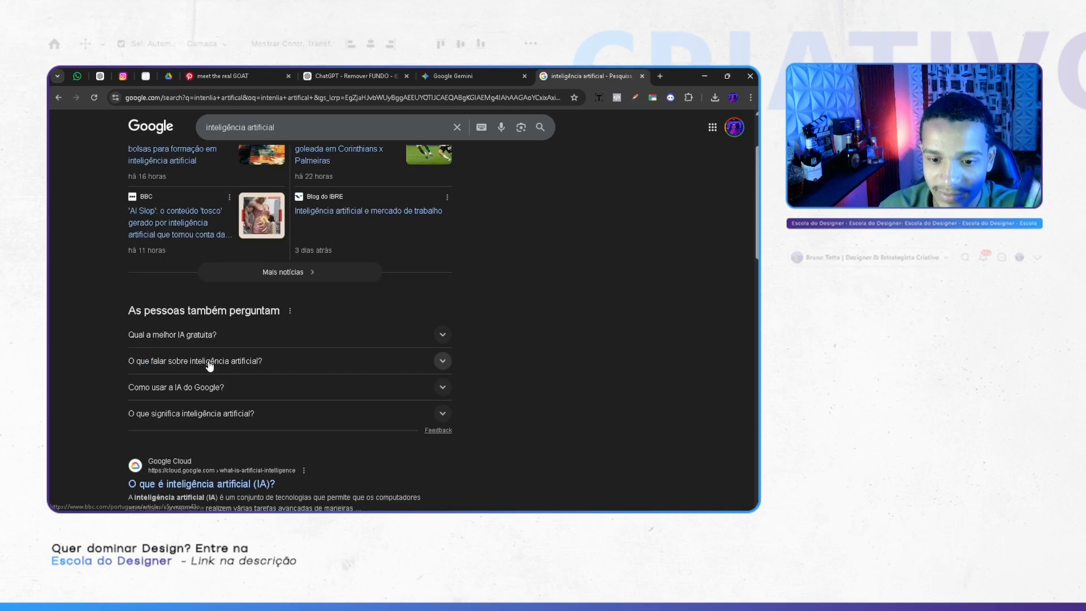
pyautogui.scroll(-1, 199, 339)
pyautogui.scroll(3, 212, 339)
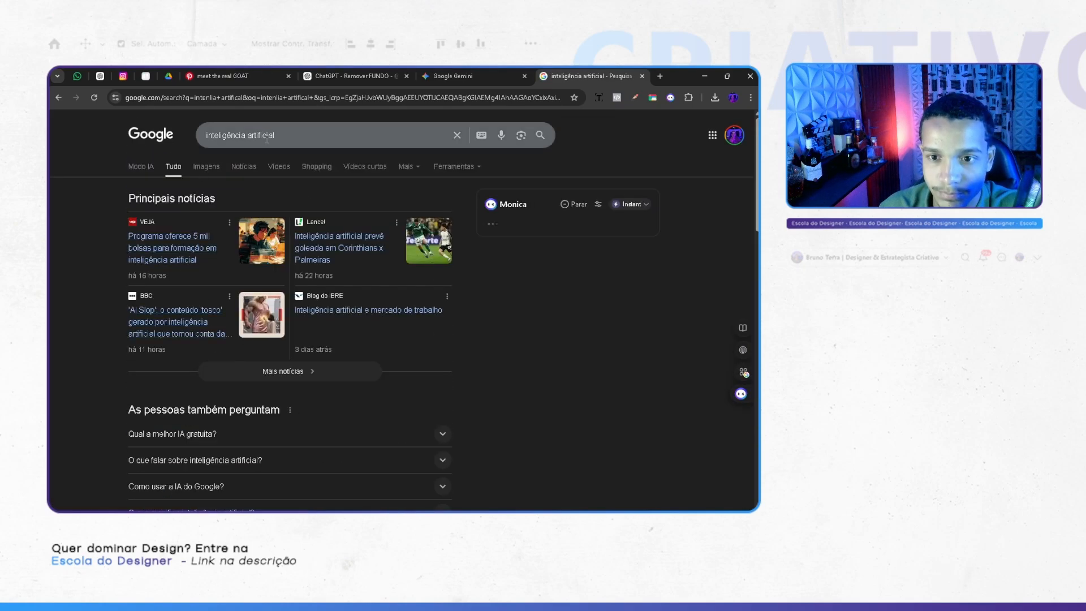
pyautogui.tripleClick(207, 137)
pyautogui.hotkey('ctrl', 'c')
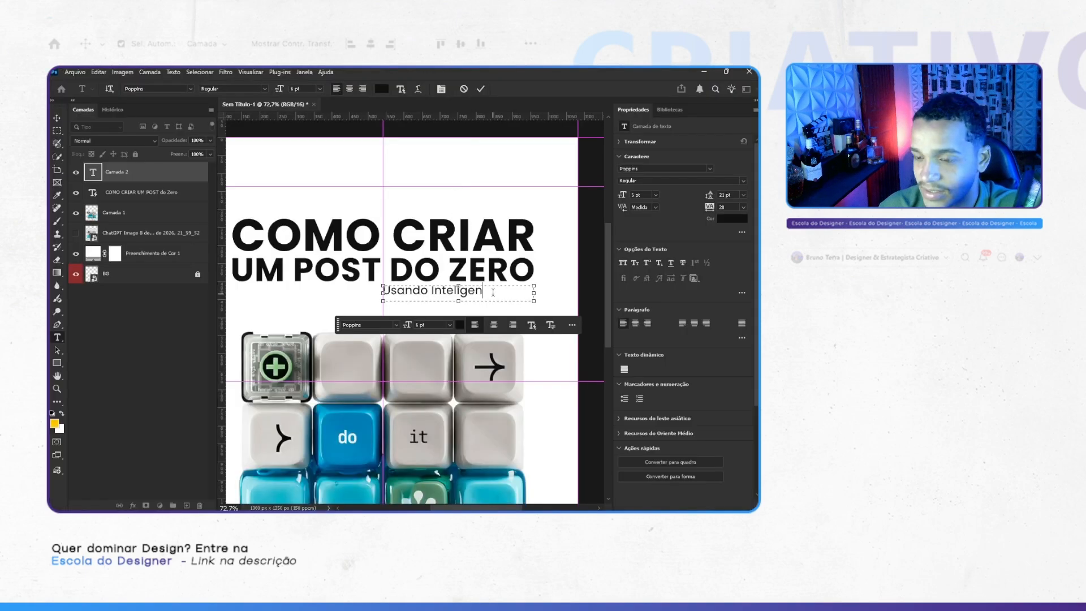
# Step: Switch back to Photoshop and replace the subtitle with the copied phrase, capitalised as "Inteligência artificial"
pyautogui.hotkey('ctrl', 'a')
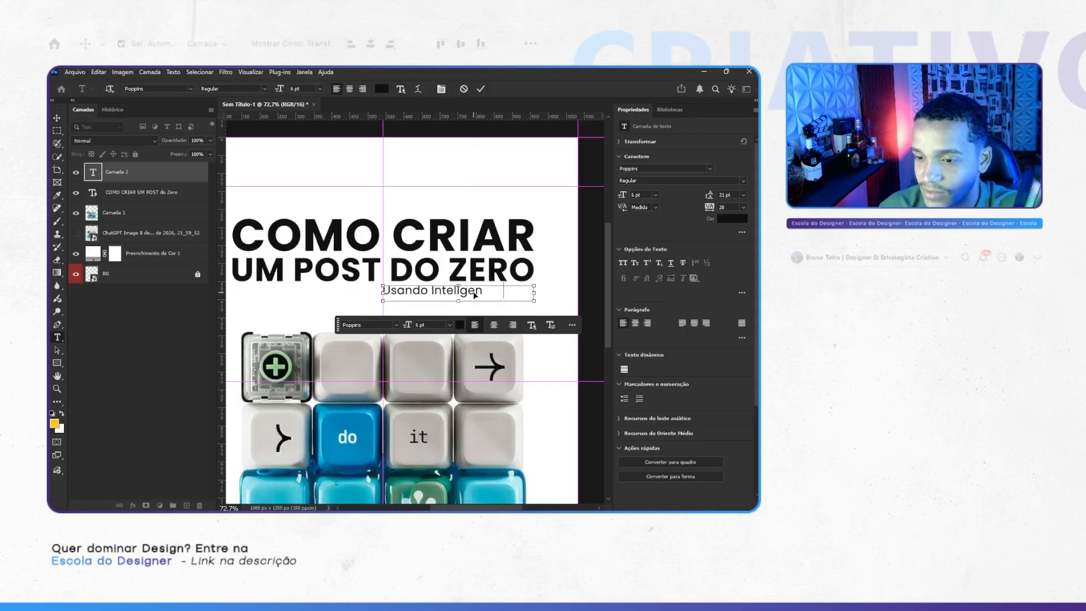
pyautogui.hotkey('ctrl', 'v')
pyautogui.hotkey('ctrl', 'a')
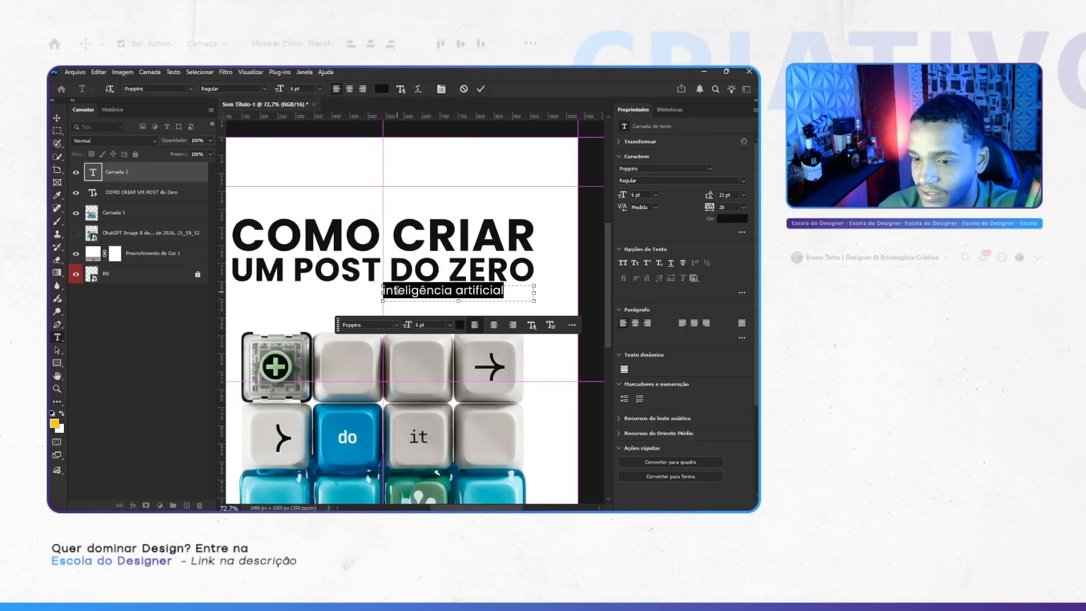
pyautogui.click(397, 290)
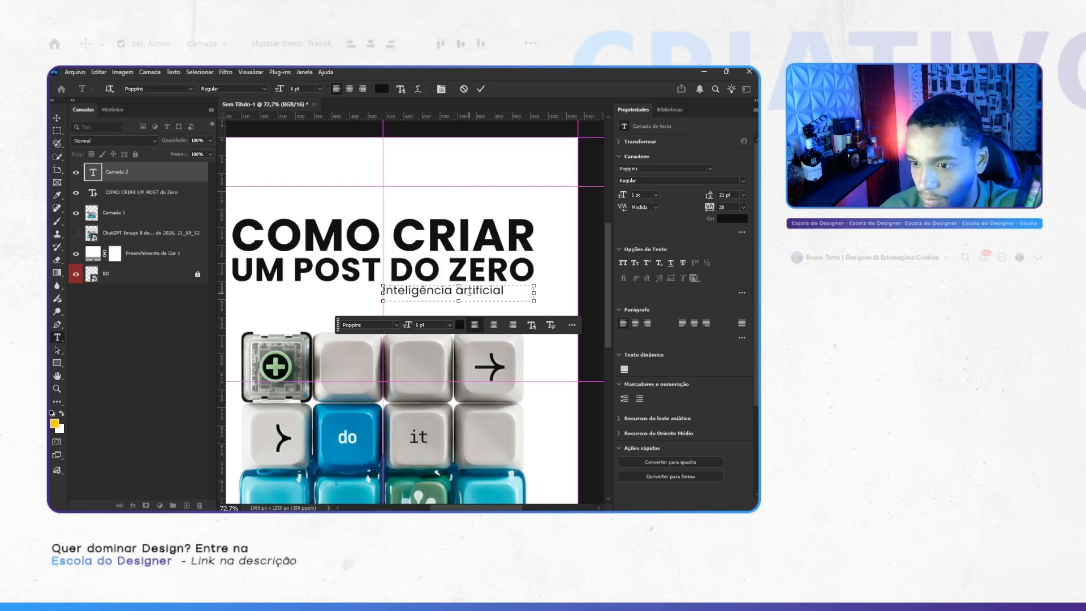
# Step: Turn on dynamic text for the subtitle, fit its box to the headline's right edge and commit the text edit
pyautogui.moveTo(459, 302); pyautogui.dragTo(463, 304)
pyautogui.hotkey('ctrl', 'a')
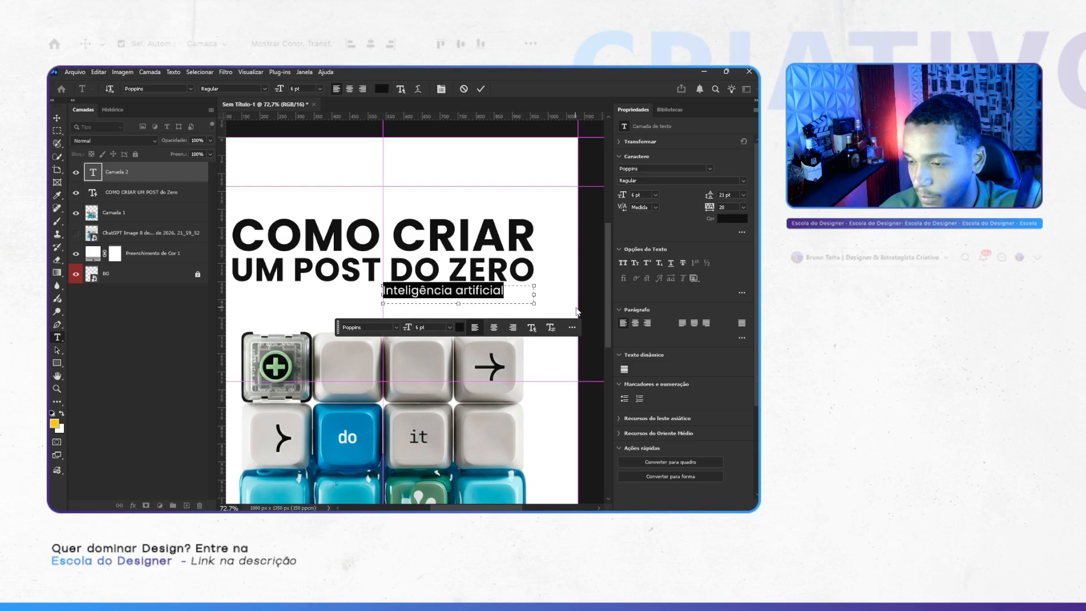
pyautogui.click(624, 369)
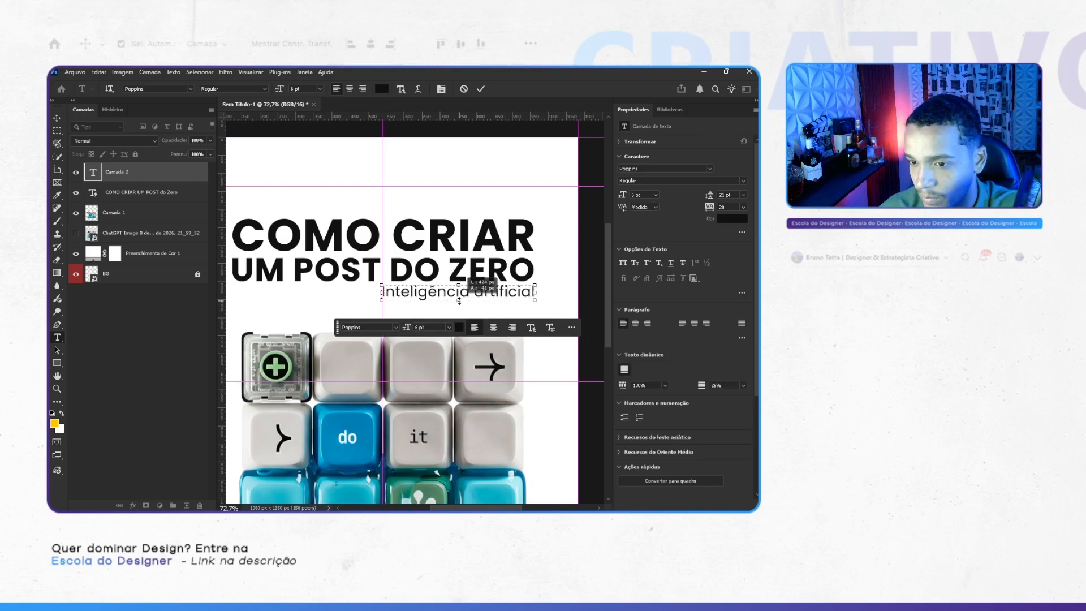
pyautogui.click(481, 89)
pyautogui.press('v')
# Step: Deselect the subtitle and hide the guides to check how it sits under the headline
pyautogui.scroll(-2, 476, 297)
pyautogui.scroll(-5, 476, 297)
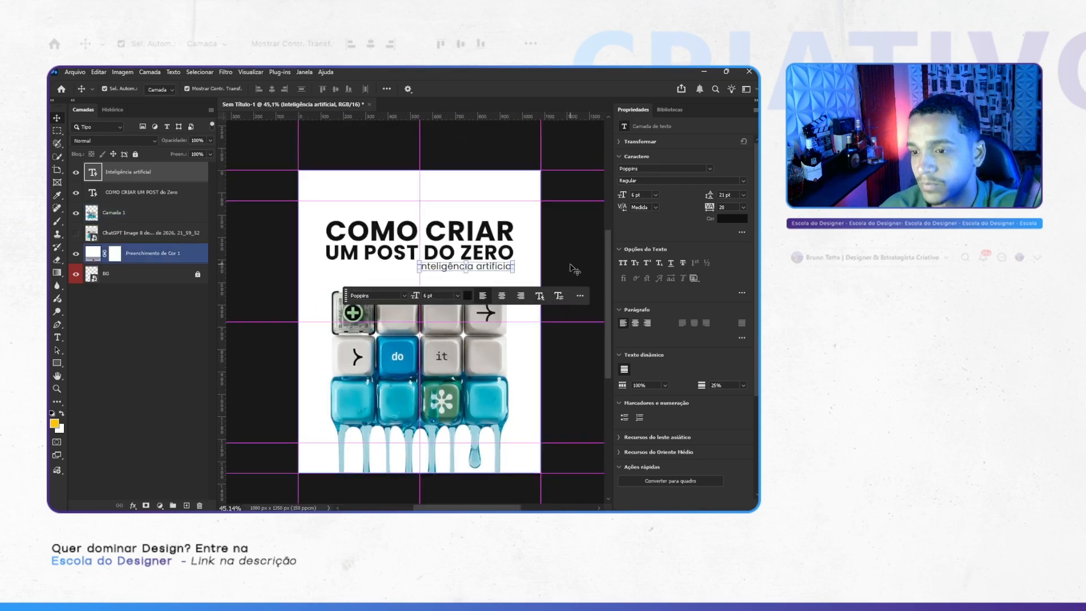
pyautogui.click(583, 259)
pyautogui.hotkey('ctrl', ';')
pyautogui.moveTo(576, 257); pyautogui.dragTo(545, 256)
pyautogui.scroll(-2, 531, 255)
pyautogui.scroll(3, 491, 246)
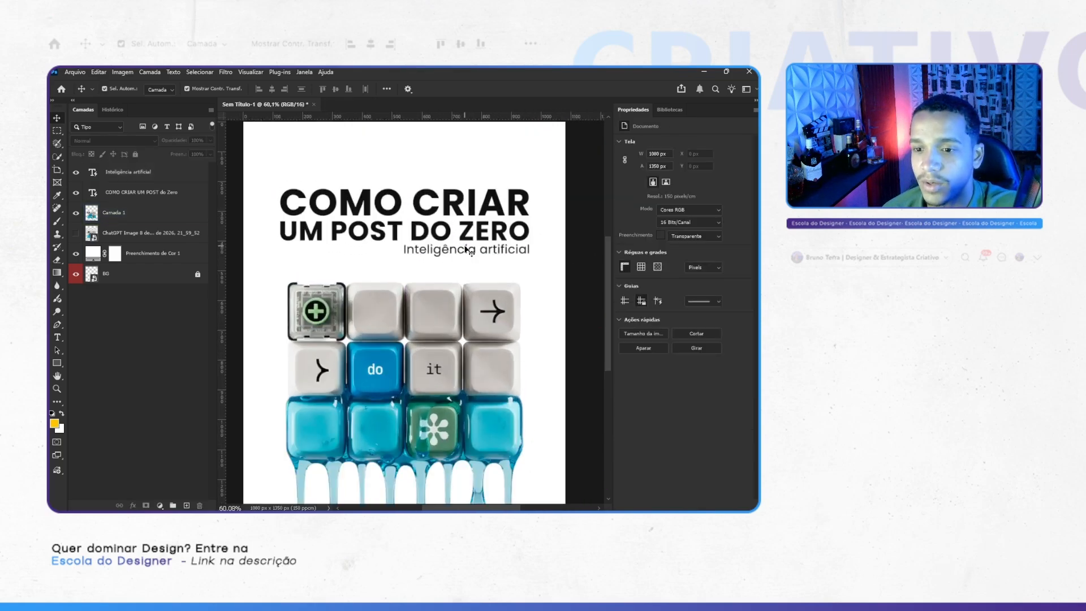
# Step: Show the guides, select the subtitle and nudge it slightly down below the headline
pyautogui.click(474, 252)
pyautogui.hotkey('ctrl', 'z')
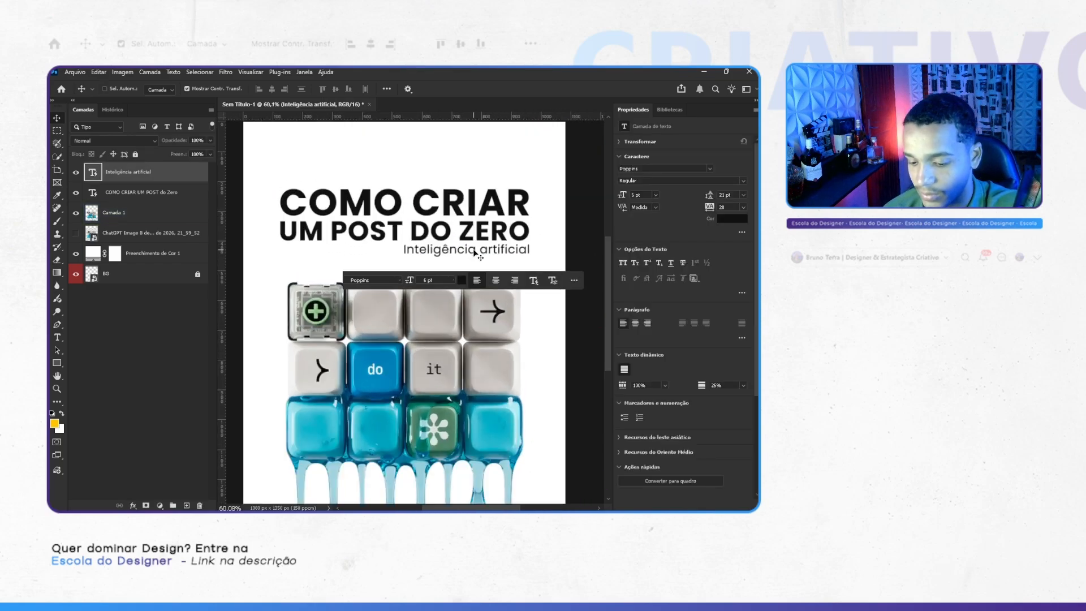
pyautogui.hotkey('ctrl', ';')
pyautogui.hotkey('ctrl', 't')
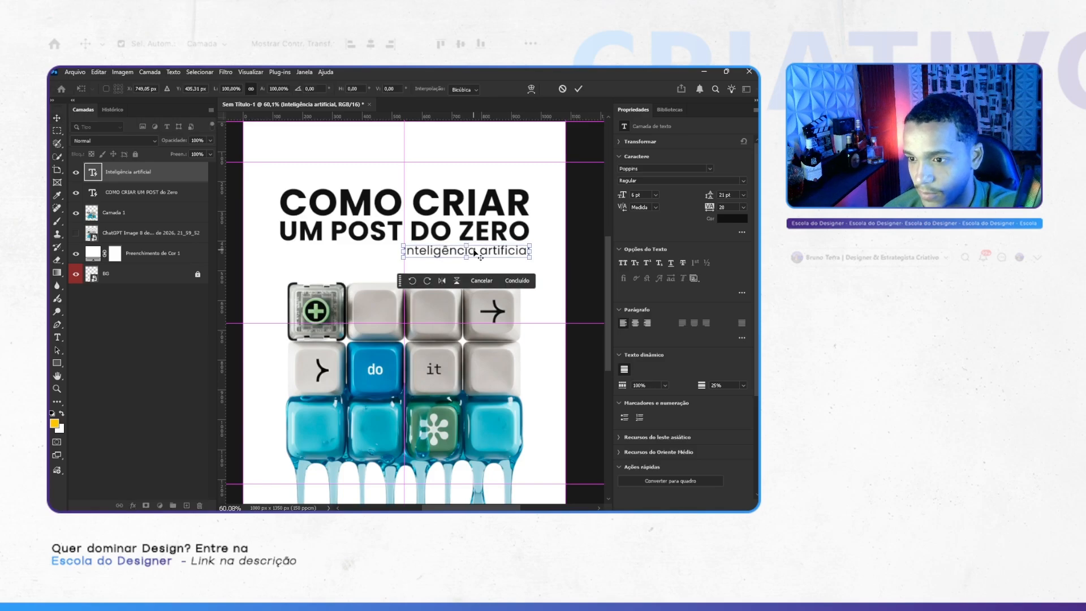
pyautogui.press('Return')
# Step: Examine the whole composition with the guides hidden and nothing selected
pyautogui.scroll(-5, 529, 265)
pyautogui.click(575, 253)
pyautogui.hotkey('ctrl', ';')
pyautogui.hscroll(2, 557, 249)
pyautogui.hscroll(-1, 492, 255)
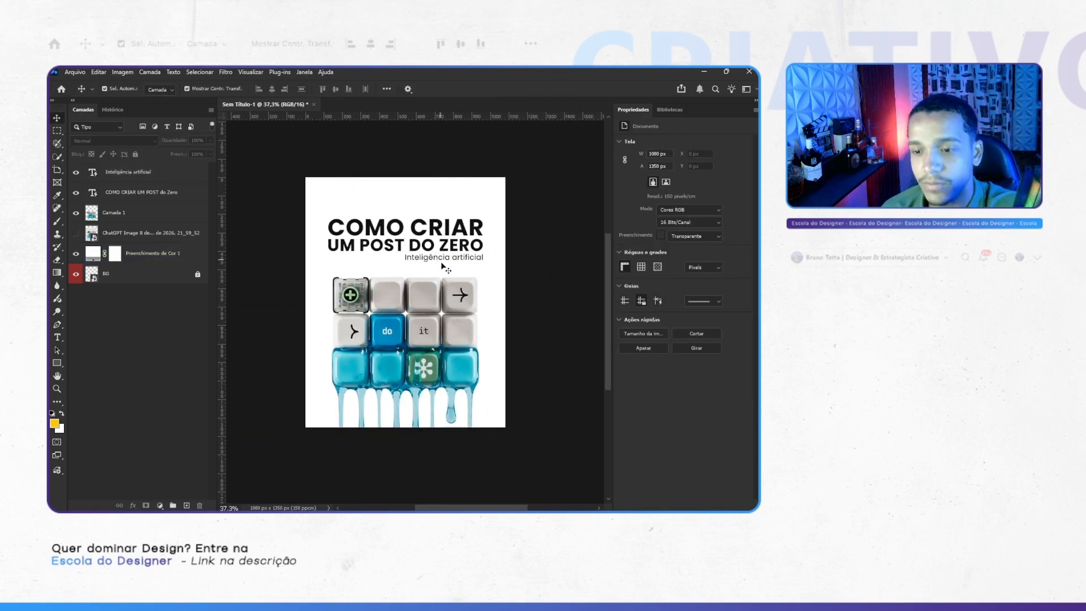
pyautogui.scroll(-1, 442, 263)
pyautogui.scroll(3, 440, 271)
pyautogui.hscroll(-1, 438, 280)
pyautogui.scroll(-3, 439, 278)
pyautogui.hscroll(1, 443, 255)
pyautogui.hotkey('ctrl', ';')
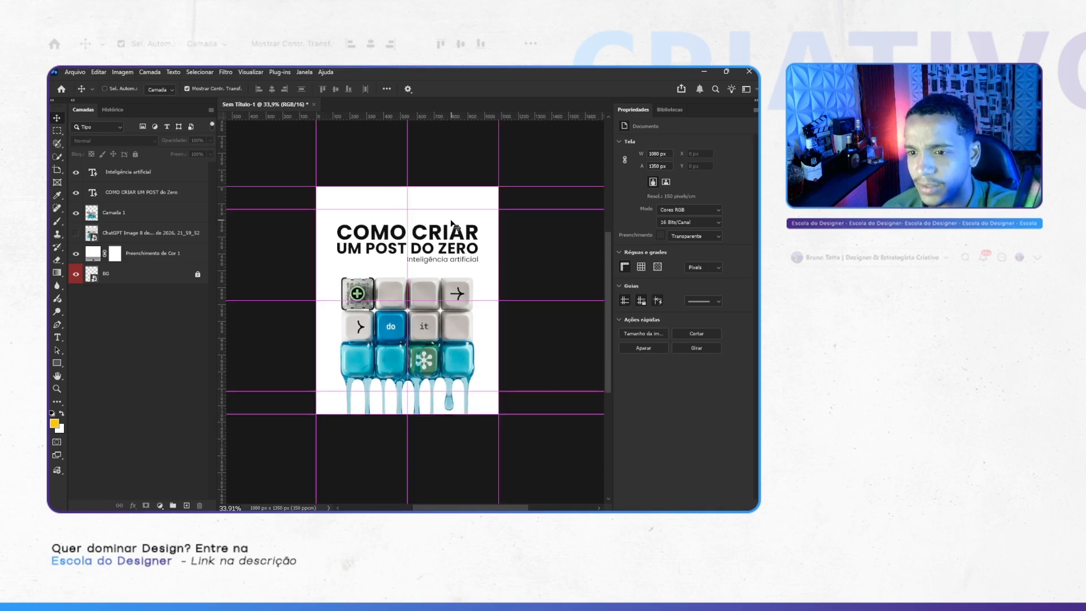
# Step: Hide the guides and bring up the saved library assets
pyautogui.scroll(2, 451, 224)
pyautogui.hotkey('ctrl', ';')
pyautogui.click(671, 110)
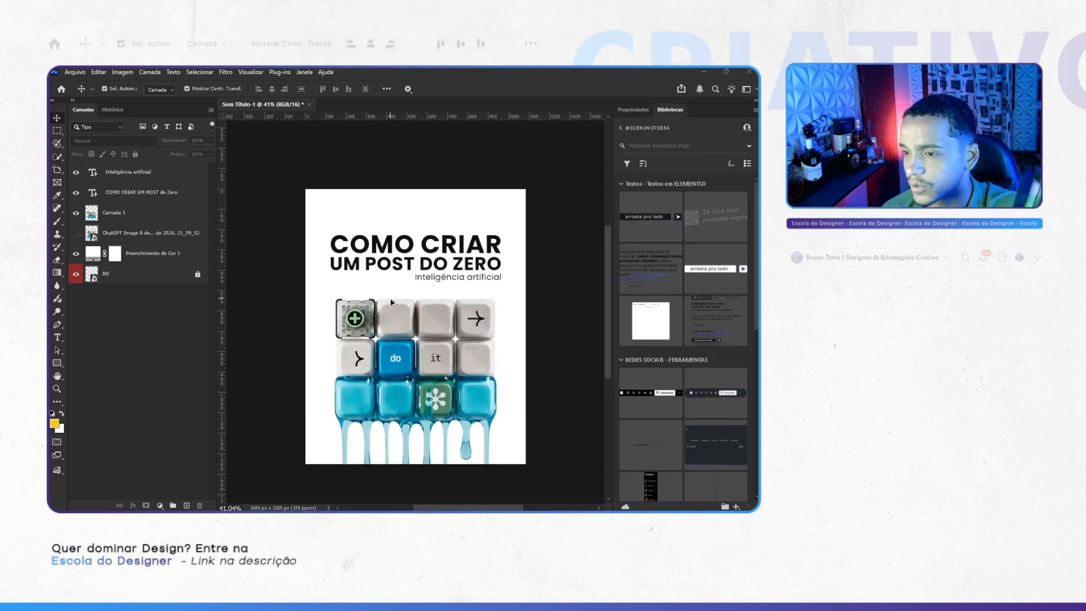
# Step: Place the BAR asset from the Elementos PS library group above the headline
pyautogui.scroll(2, 391, 302)
pyautogui.scroll(-5, 673, 344)
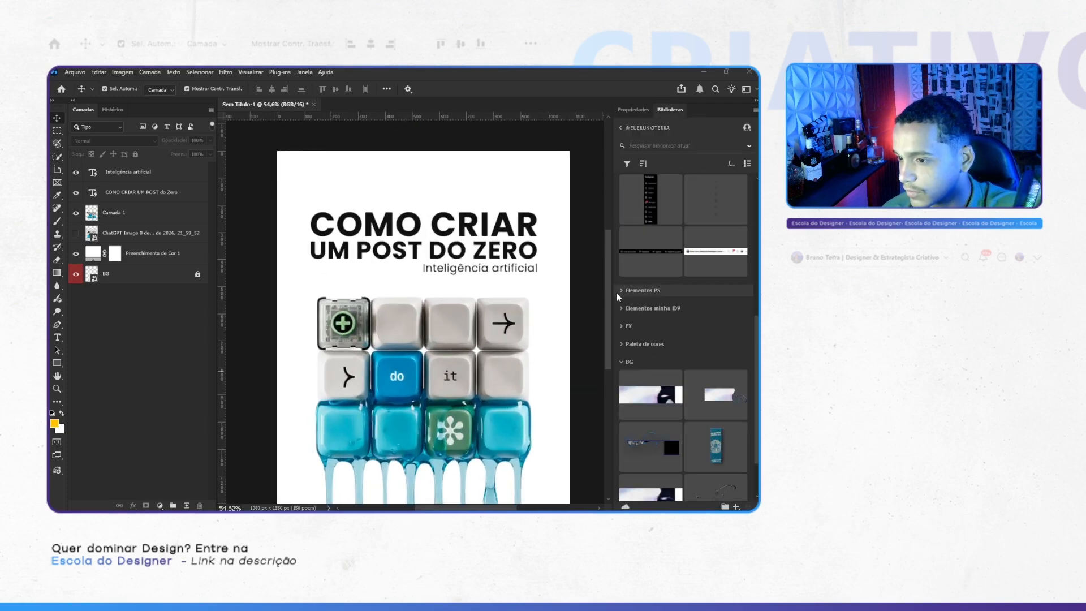
pyautogui.click(621, 290)
pyautogui.moveTo(715, 376); pyautogui.dragTo(462, 204)
pyautogui.scroll(4, 366, 217)
pyautogui.moveTo(223, 251); pyautogui.dragTo(285, 250)
pyautogui.hscroll(3, 334, 284)
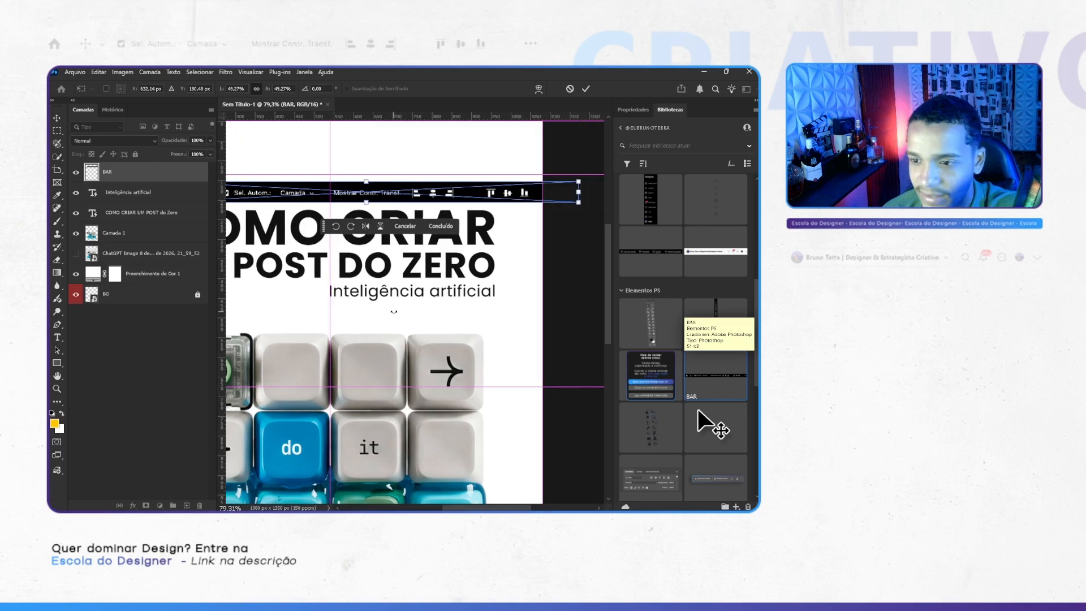
# Step: Centre the bar horizontally and scale it to about 40% so it matches the headline's width
pyautogui.hscroll(1, 393, 311)
pyautogui.moveTo(224, 288); pyautogui.dragTo(471, 286)
pyautogui.scroll(-3, 471, 286)
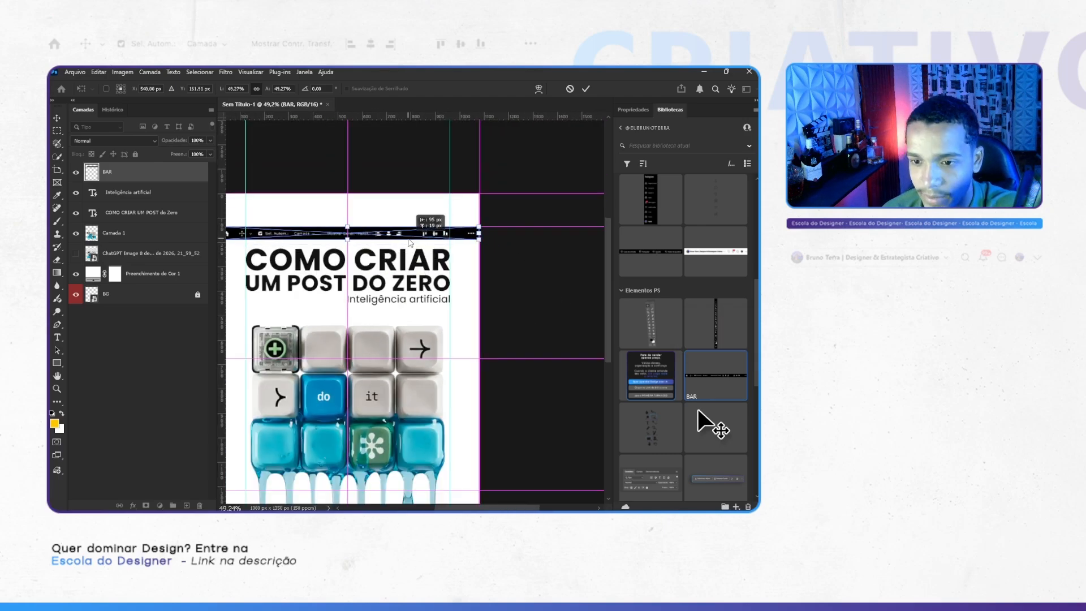
pyautogui.moveTo(433, 241); pyautogui.dragTo(407, 242)
pyautogui.moveTo(491, 246); pyautogui.dragTo(461, 240)
pyautogui.scroll(5, 462, 241)
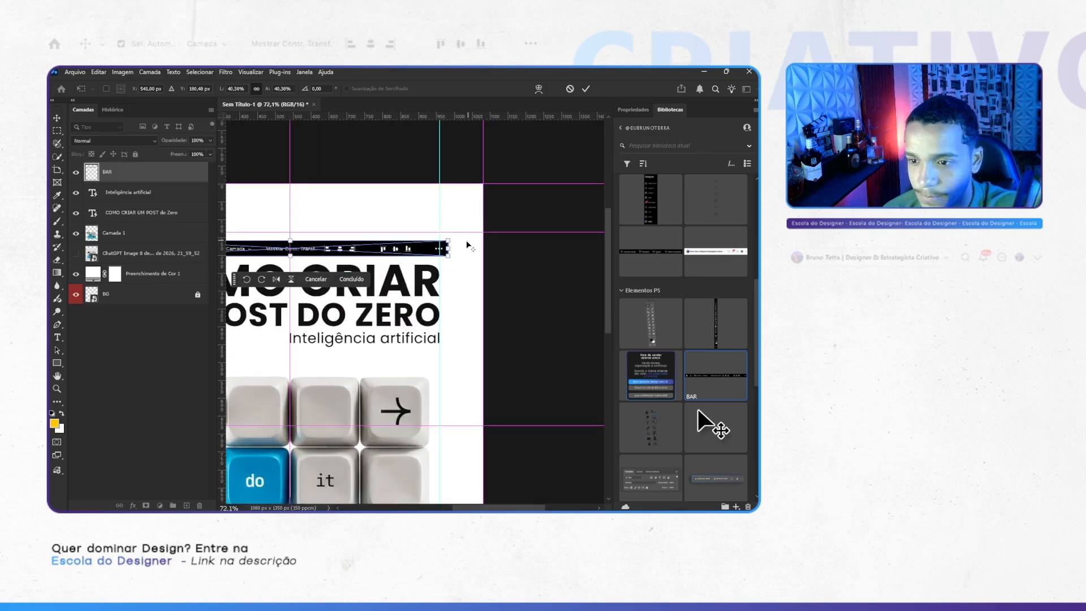
pyautogui.moveTo(426, 274); pyautogui.dragTo(418, 277)
pyautogui.moveTo(240, 263); pyautogui.dragTo(607, 259)
pyautogui.moveTo(282, 256); pyautogui.dragTo(506, 265)
pyautogui.press('Return')
pyautogui.scroll(-5, 389, 271)
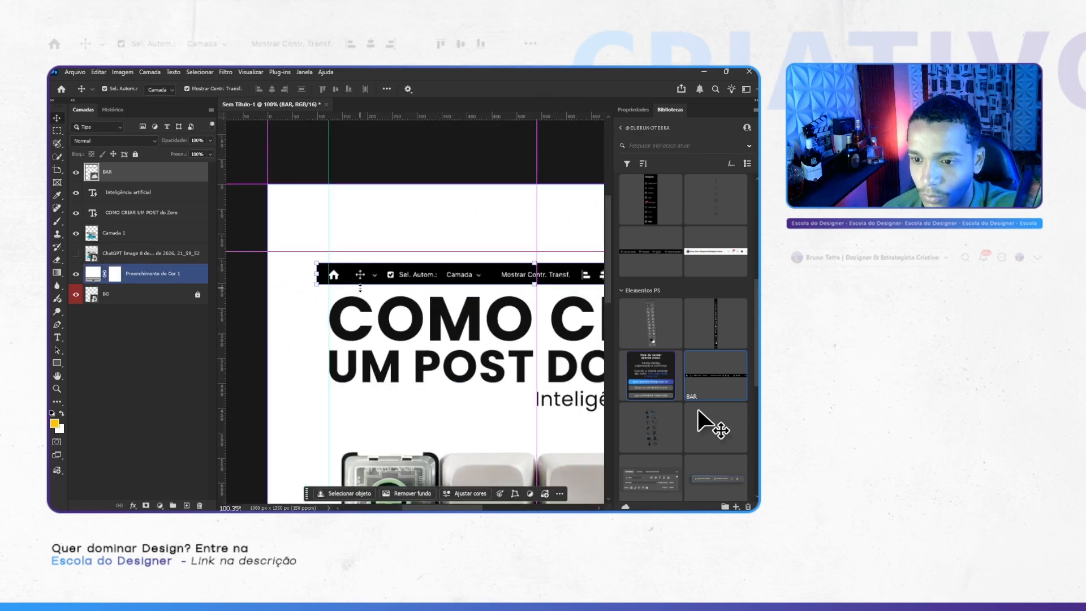
# Step: Invert the bar's colours, set its blend mode to Escurecer, and check it with the guides hidden
pyautogui.hotkey('ctrl', 'i')
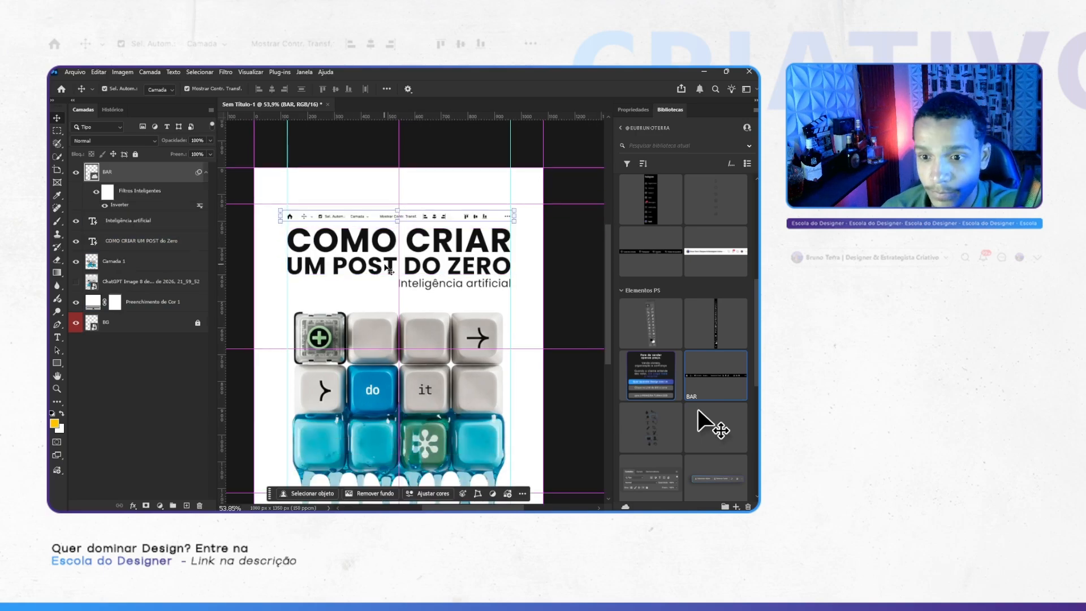
pyautogui.click(128, 140)
pyautogui.click(113, 176)
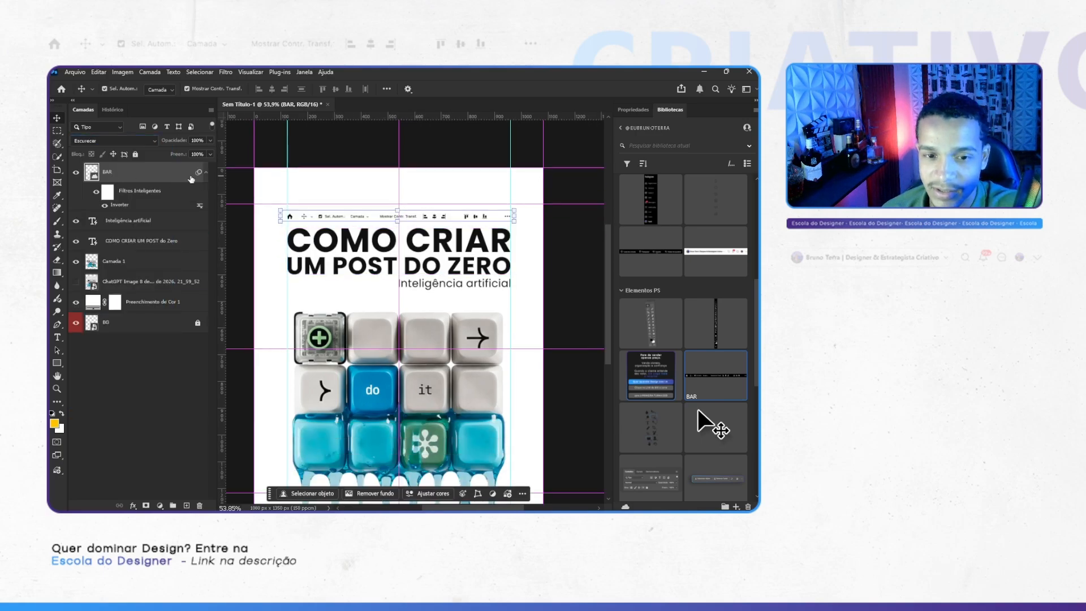
pyautogui.click(305, 153)
pyautogui.hotkey('ctrl', ';')
pyautogui.keyDown('ctrl'); pyautogui.click(432, 217); pyautogui.keyUp('ctrl')
pyautogui.keyDown('ctrl'); pyautogui.click(558, 242); pyautogui.keyUp('ctrl')
pyautogui.scroll(-3, 561, 238)
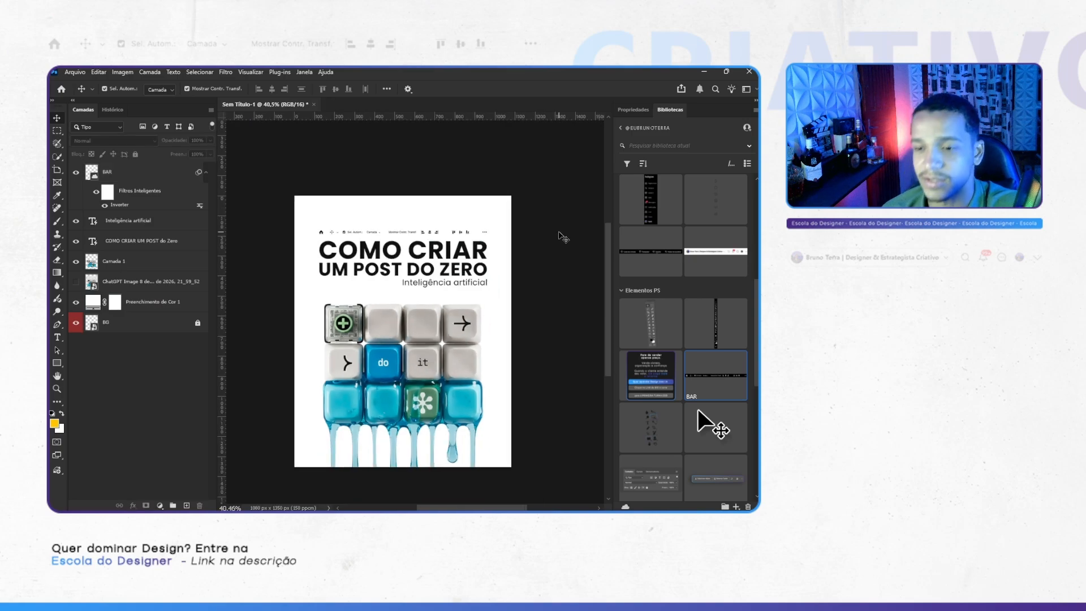
# Step: Nudge the bar slightly down towards the headline
pyautogui.scroll(-1, 561, 238)
pyautogui.scroll(4, 557, 232)
pyautogui.click(418, 185)
pyautogui.hotkey('ctrl', 't')
pyautogui.press('Down')
pyautogui.press('Down')
pyautogui.press('Down')
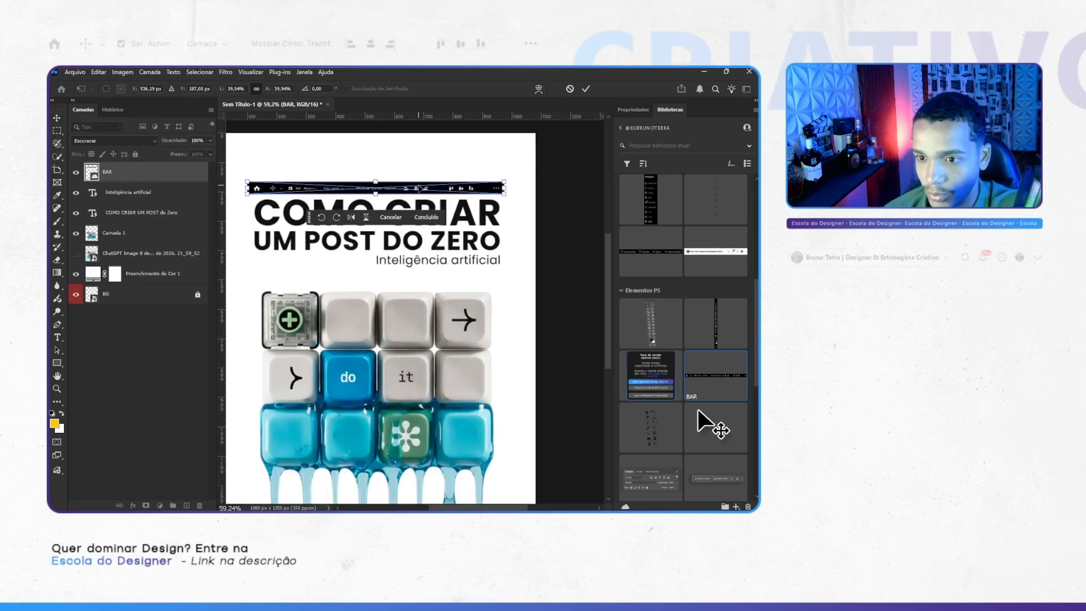
pyautogui.press('Return')
# Step: Check the bar's spacing above the headline with the guides hidden and nothing selected
pyautogui.hotkey('ctrl', ';')
pyautogui.hotkey('ctrl', ';')
pyautogui.scroll(-4, 534, 267)
pyautogui.click(539, 266)
pyautogui.scroll(3, 521, 263)
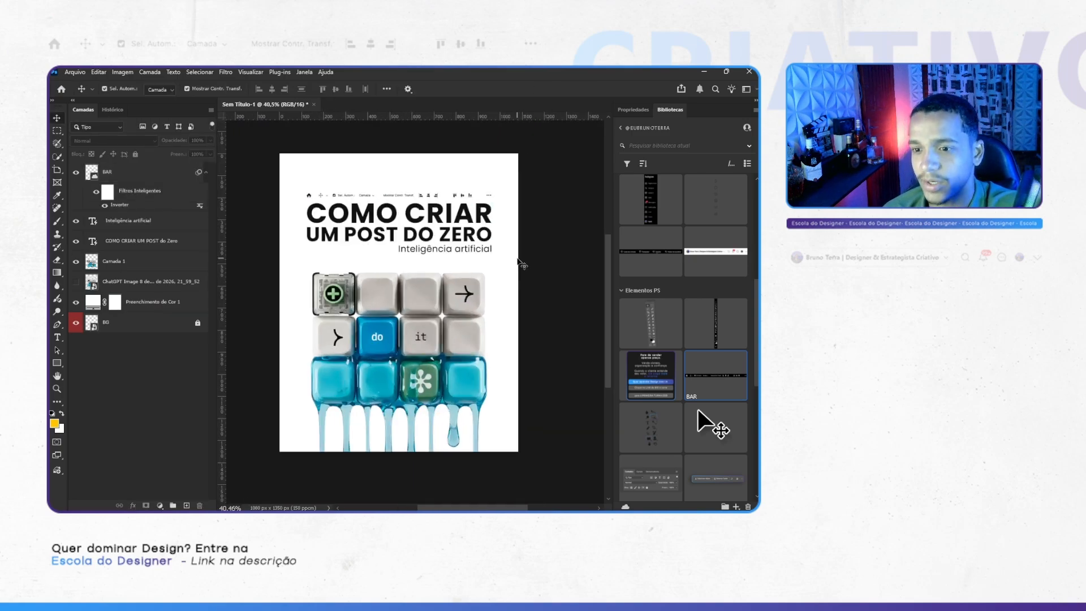
pyautogui.scroll(1, 499, 271)
pyautogui.scroll(2, 408, 258)
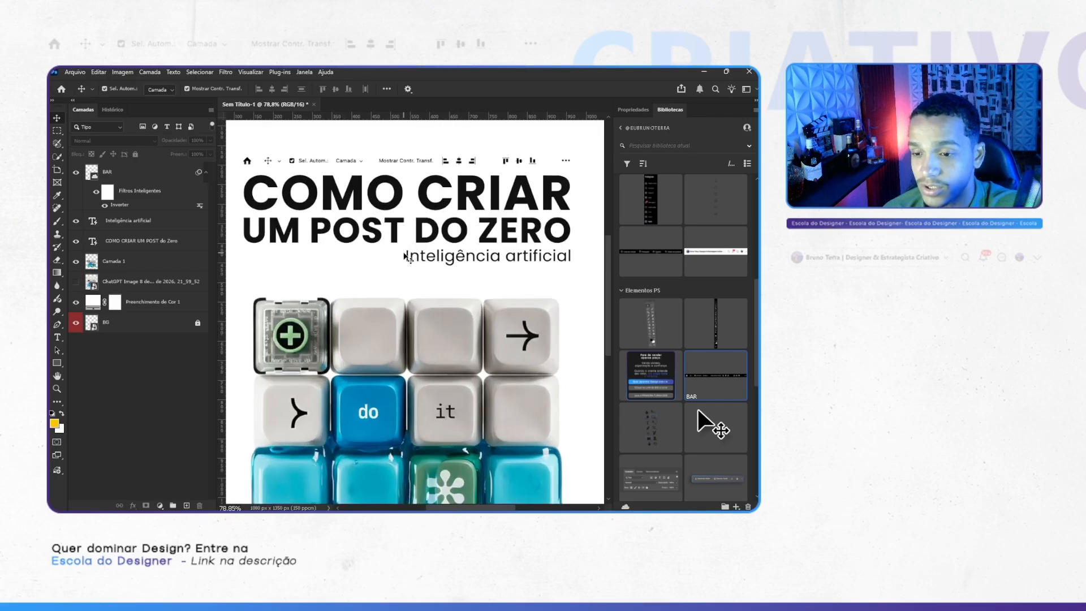
# Step: Change the subtitle text to "com inteligência artificial" in lowercase
pyautogui.scroll(-2, 475, 252)
pyautogui.doubleClick(485, 258)
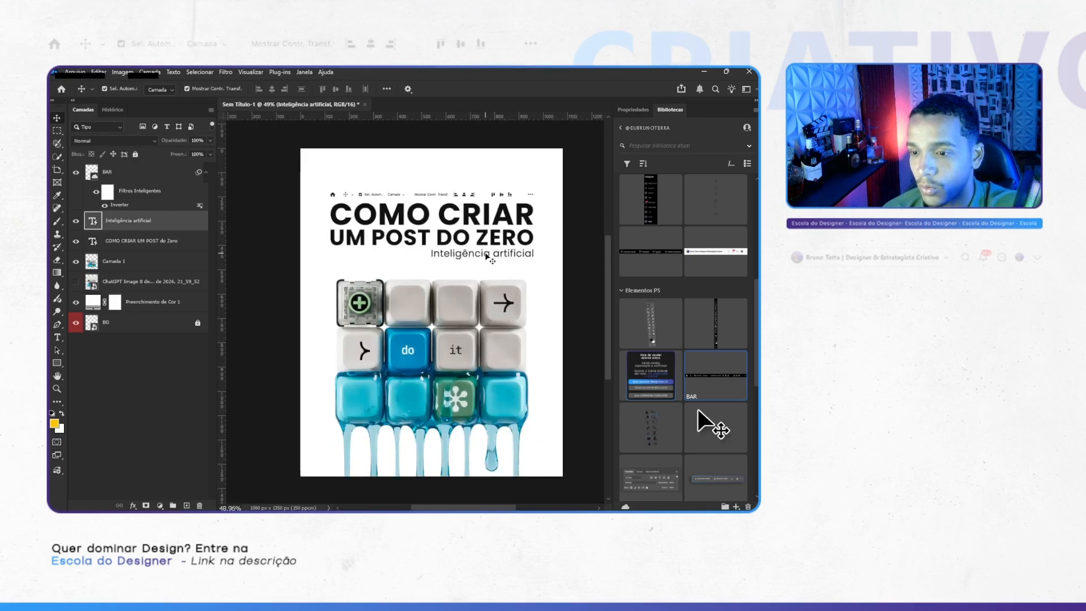
pyautogui.moveTo(409, 252); pyautogui.dragTo(406, 252)
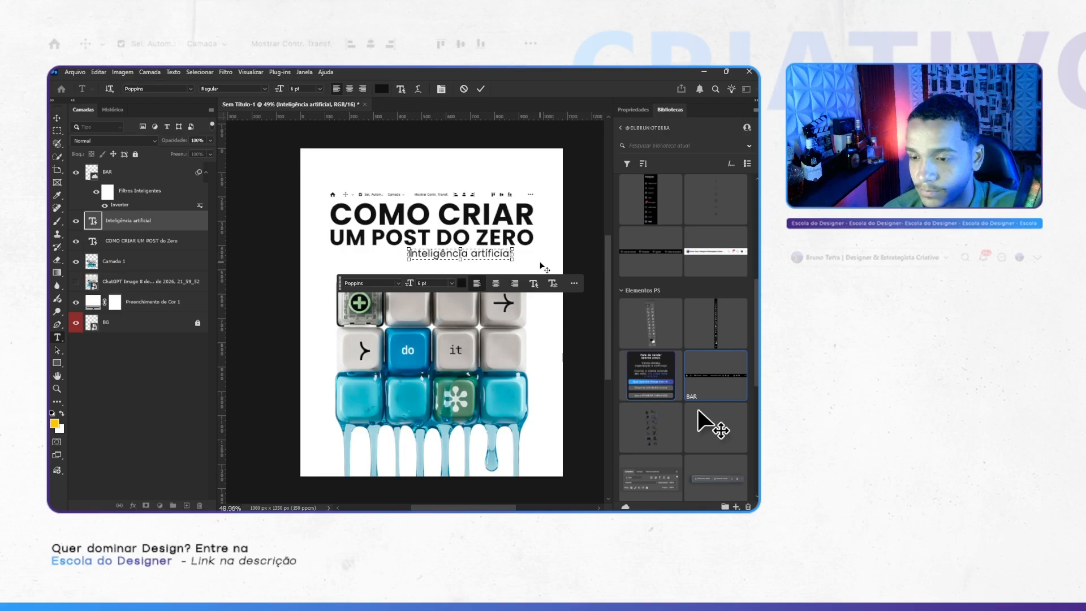
pyautogui.scroll(1, 469, 266)
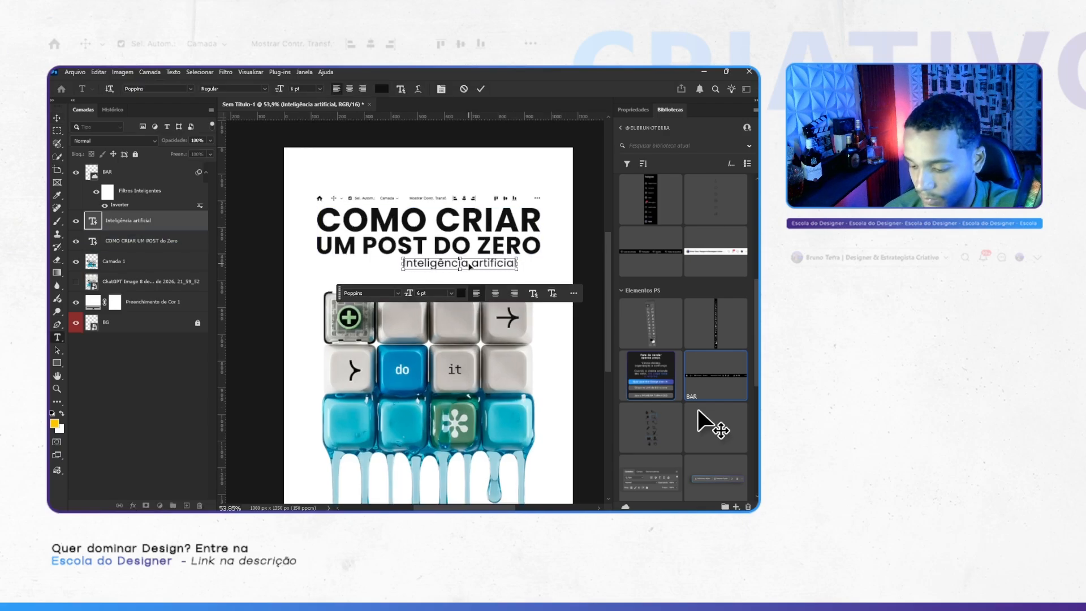
pyautogui.write('COM')
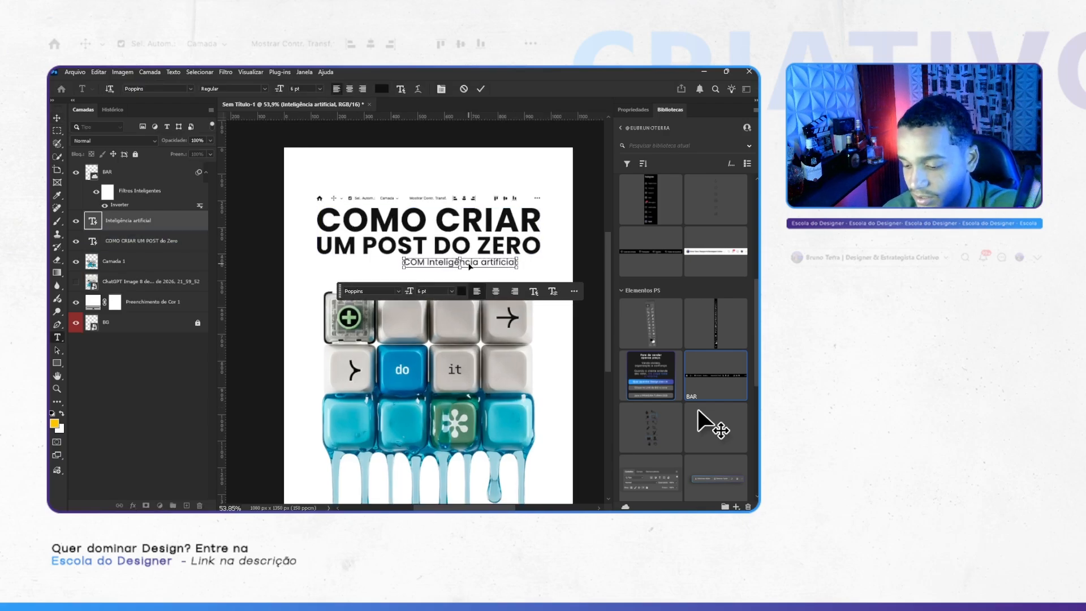
pyautogui.press('BackSpace')
pyautogui.press('BackSpace')
pyautogui.press('BackSpace')
pyautogui.press('BackSpace')
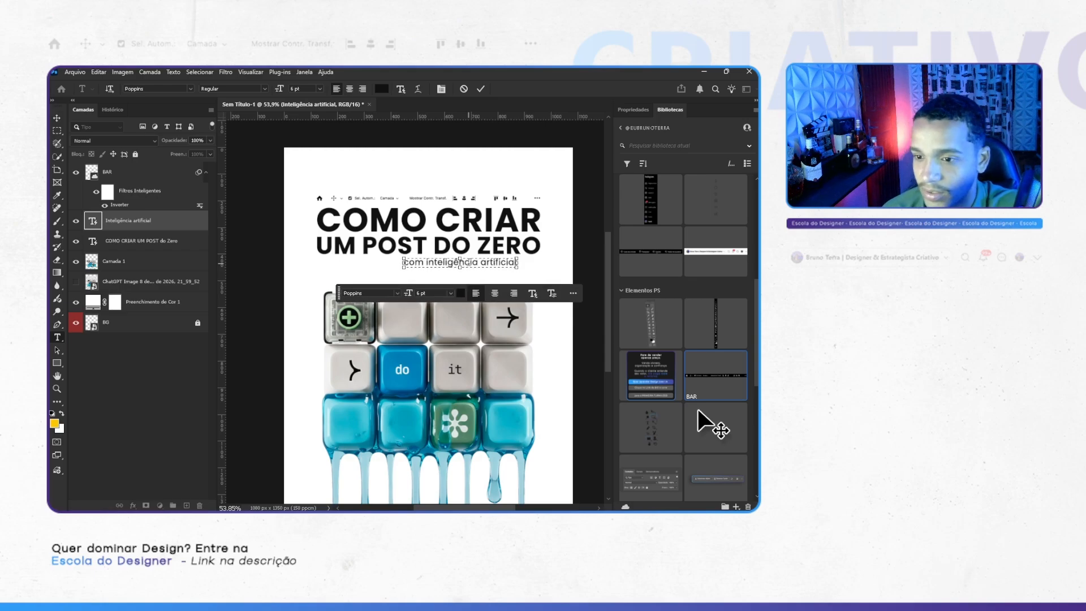
pyautogui.hotkey('ctrl', 'a')
pyautogui.click(483, 90)
# Step: Align the subtitle with the headline's right edge using the guides, then hide them to check the composition
pyautogui.hotkey('ctrl', ';')
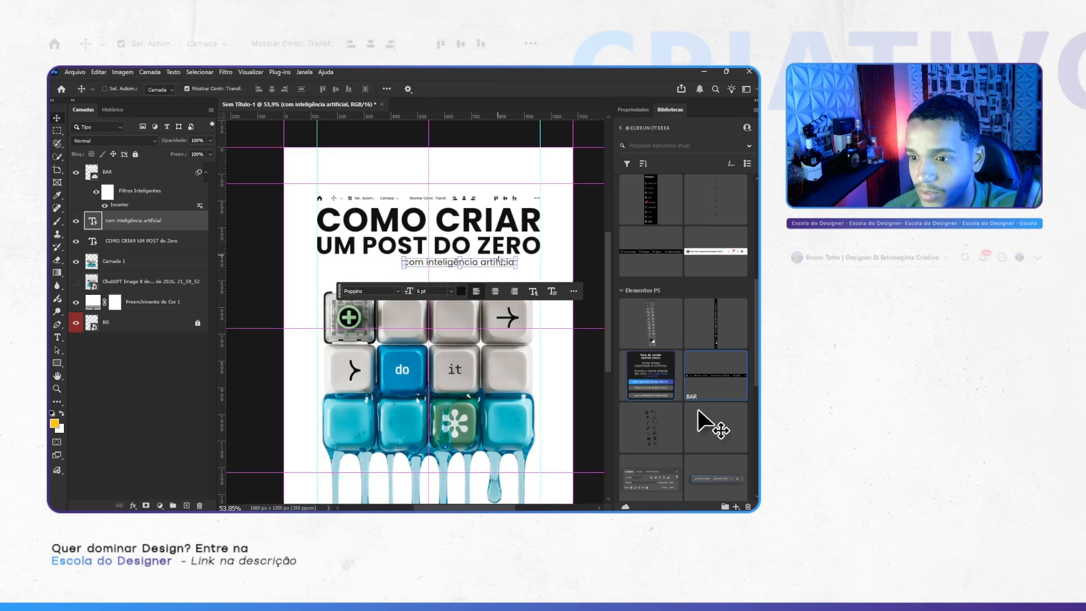
pyautogui.moveTo(492, 262); pyautogui.dragTo(519, 265)
pyautogui.scroll(5, 517, 260)
pyautogui.scroll(-3, 520, 266)
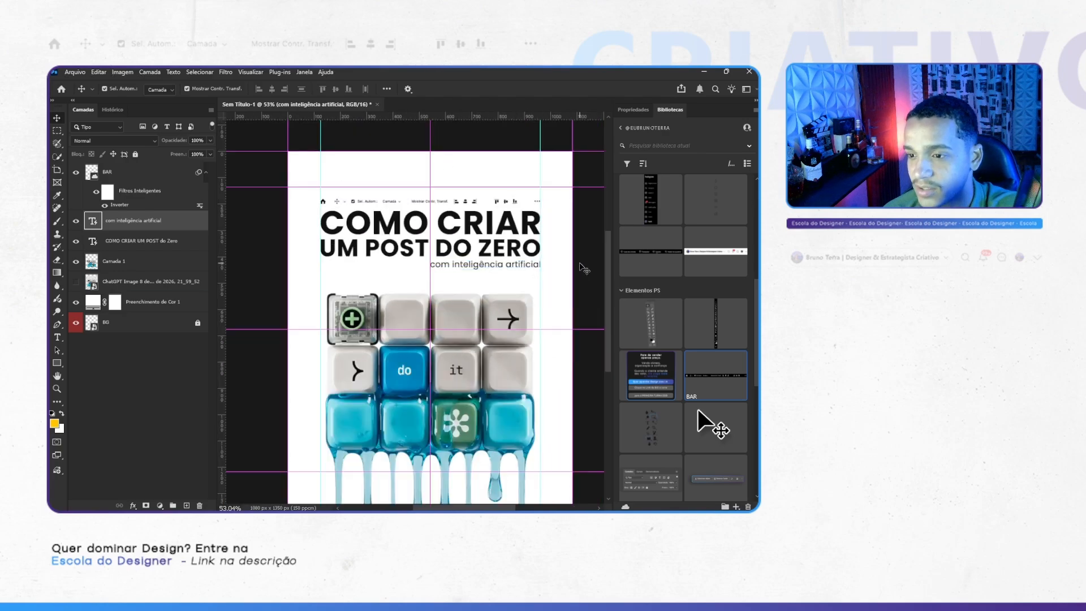
pyautogui.scroll(-3, 532, 270)
pyautogui.scroll(4, 536, 273)
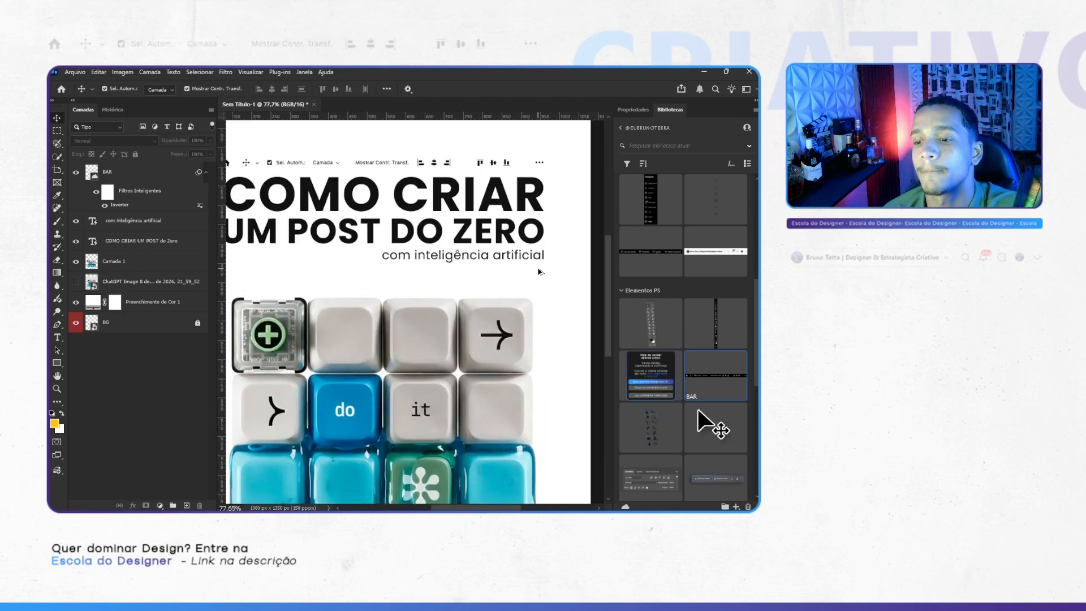
pyautogui.scroll(-4, 492, 298)
pyautogui.scroll(3, 492, 298)
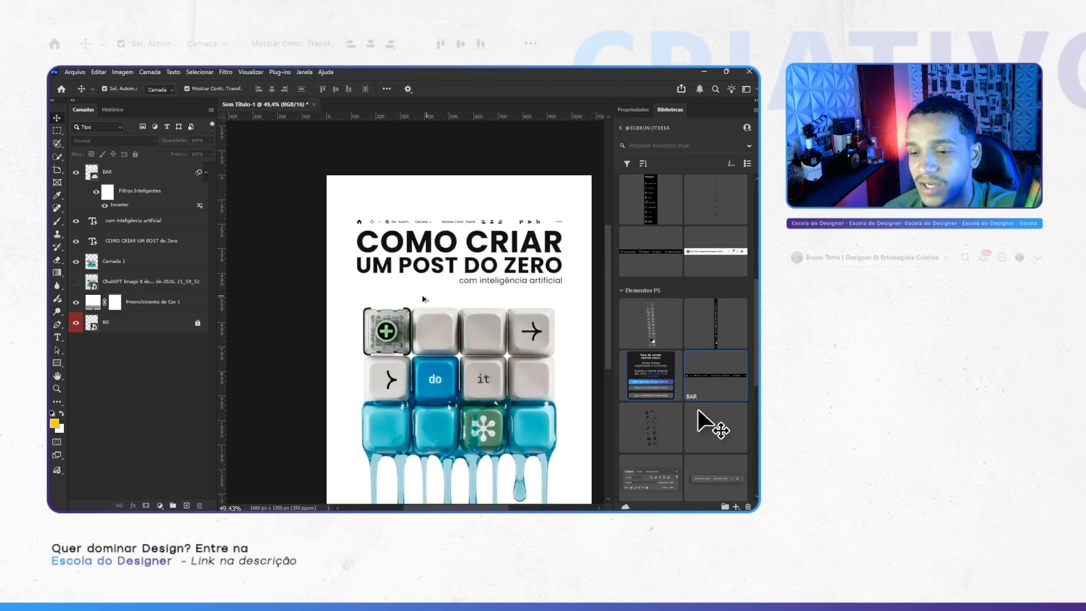
# Step: Add a Lorem ipsum text box about 402 px wide beside the subtitle, aligned to the headline's left edge, at 2 pt
pyautogui.press('t')
pyautogui.hotkey('ctrl', ';')
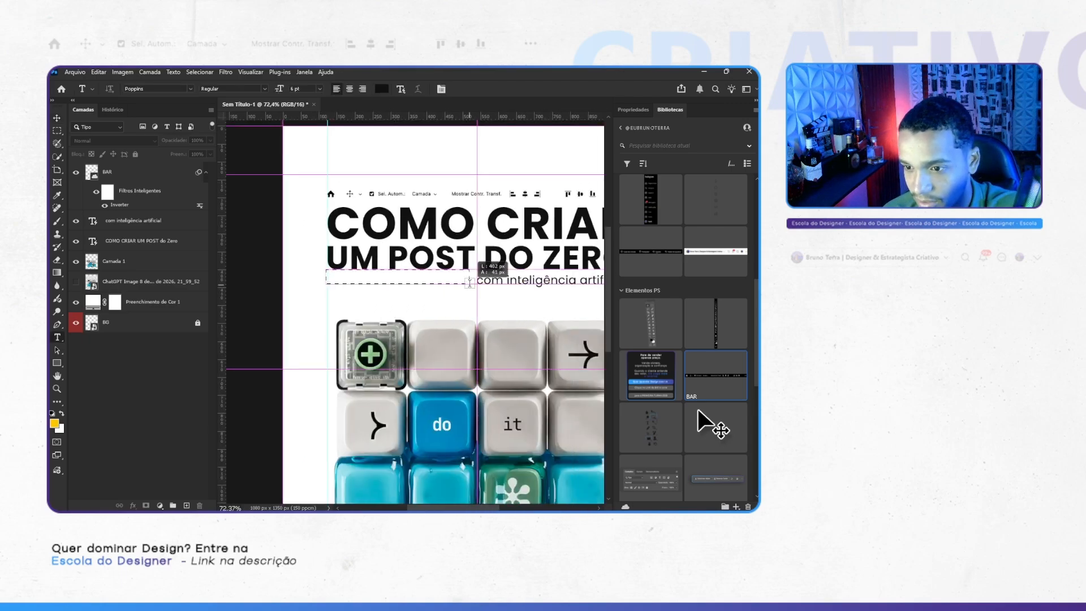
pyautogui.click(326, 273)
pyautogui.moveTo(398, 270); pyautogui.dragTo(398, 275)
pyautogui.hotkey('ctrl', 'a')
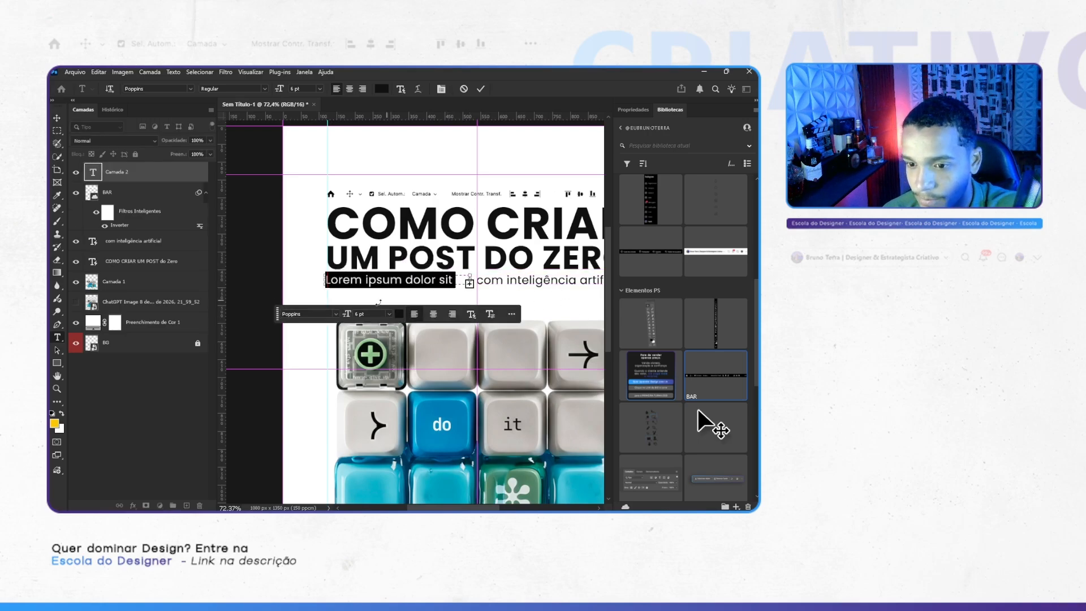
pyautogui.click(364, 315)
pyautogui.write('2')
pyautogui.press('Return')
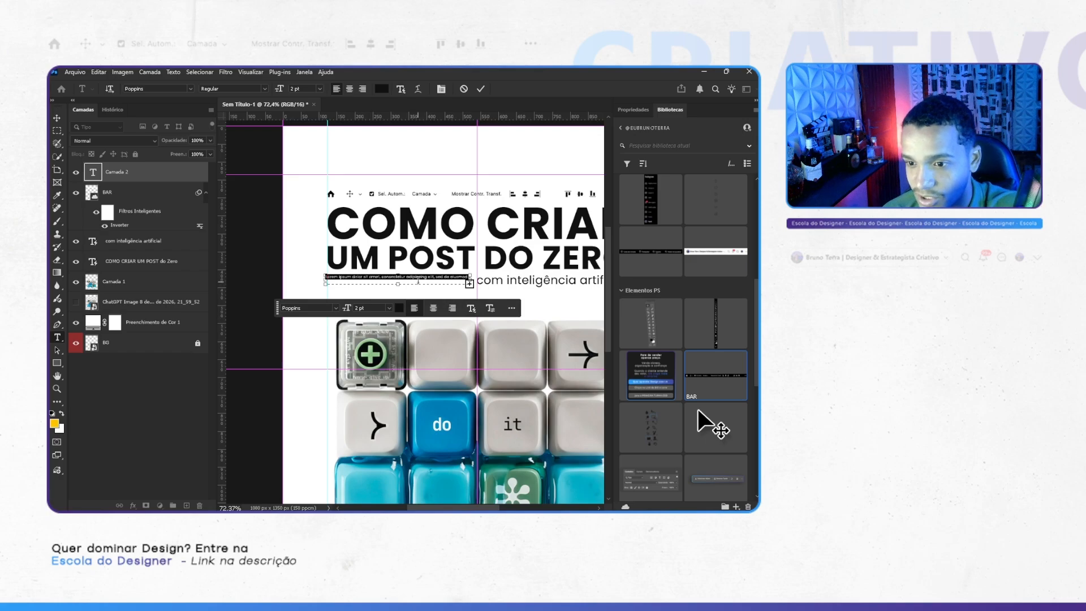
# Step: Set the Lorem ipsum paragraph's line spacing to 2 pt and make its text box slightly taller
pyautogui.hotkey('ctrl', 'v')
pyautogui.hotkey('ctrl', 'a')
pyautogui.hotkey('ctrl', 'v')
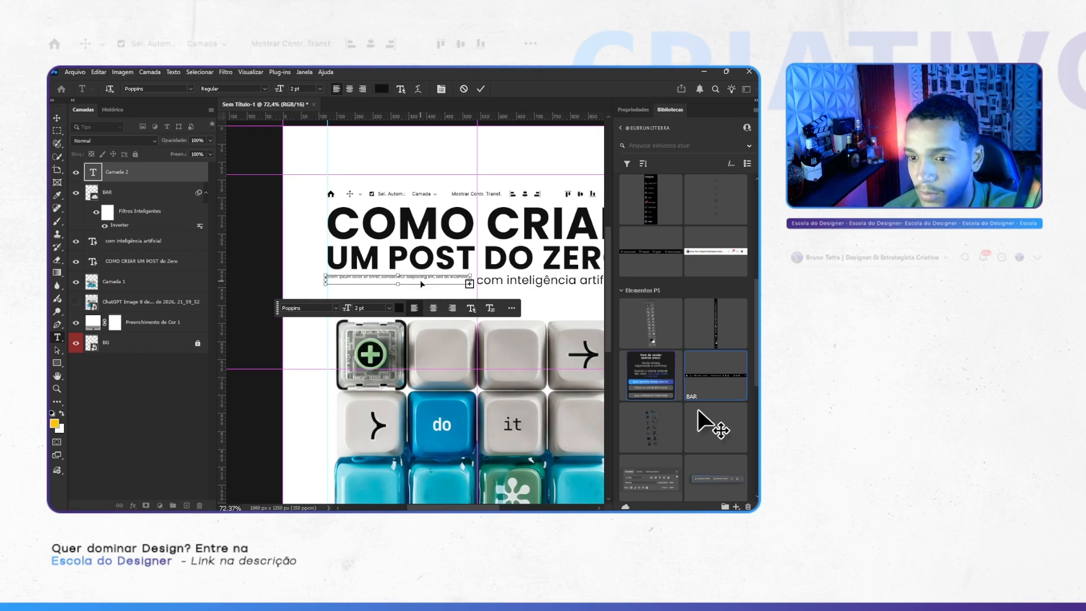
pyautogui.hotkey('ctrl', 'a')
pyautogui.hotkey('ctrl', 'v')
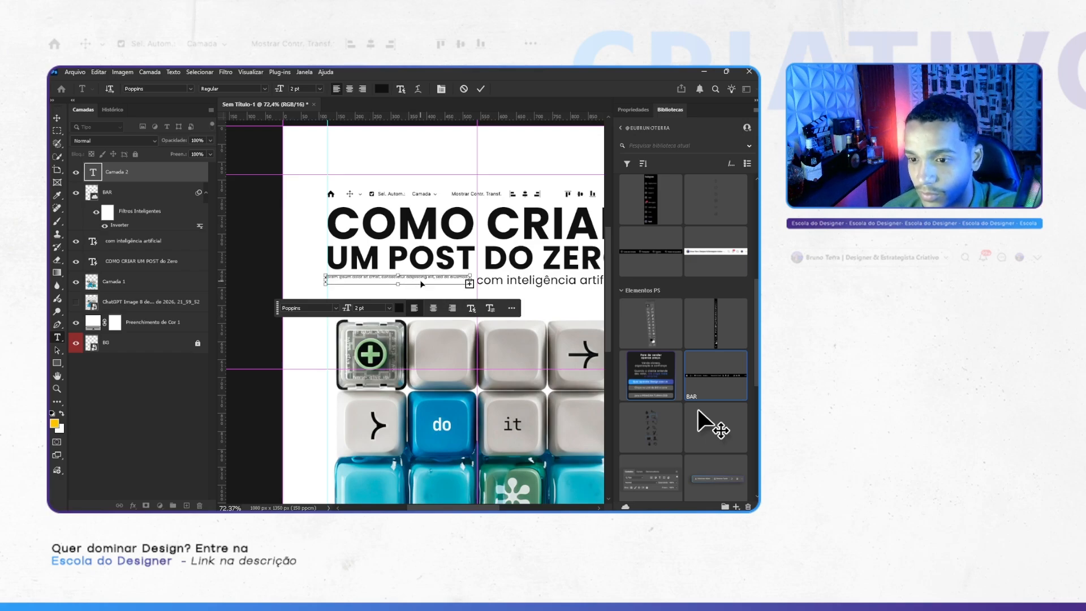
pyautogui.hotkey('ctrl', 'a')
pyautogui.click(633, 110)
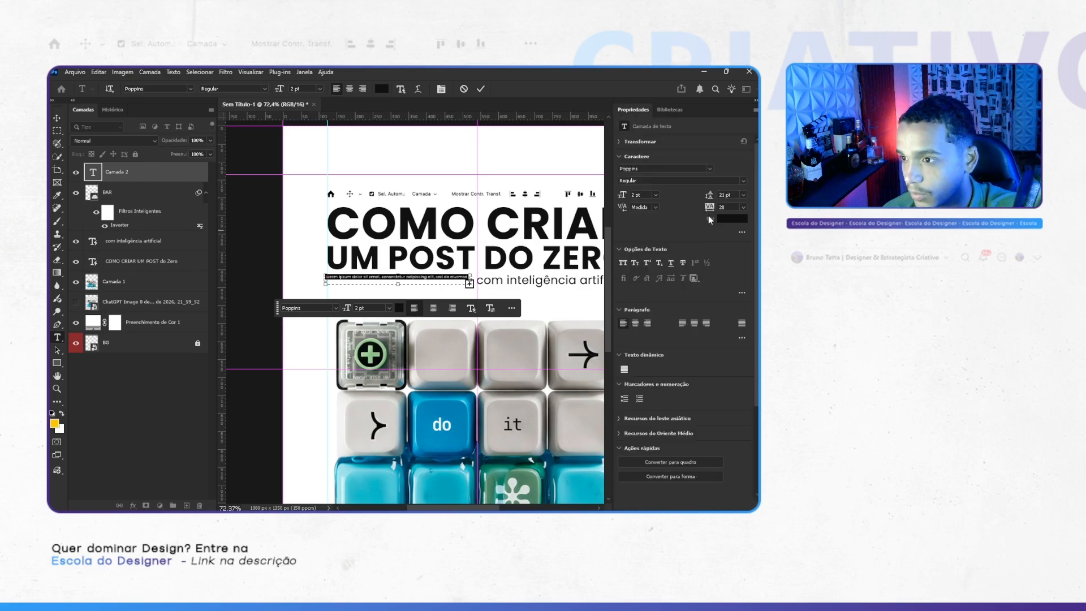
pyautogui.write('14')
pyautogui.press('Return')
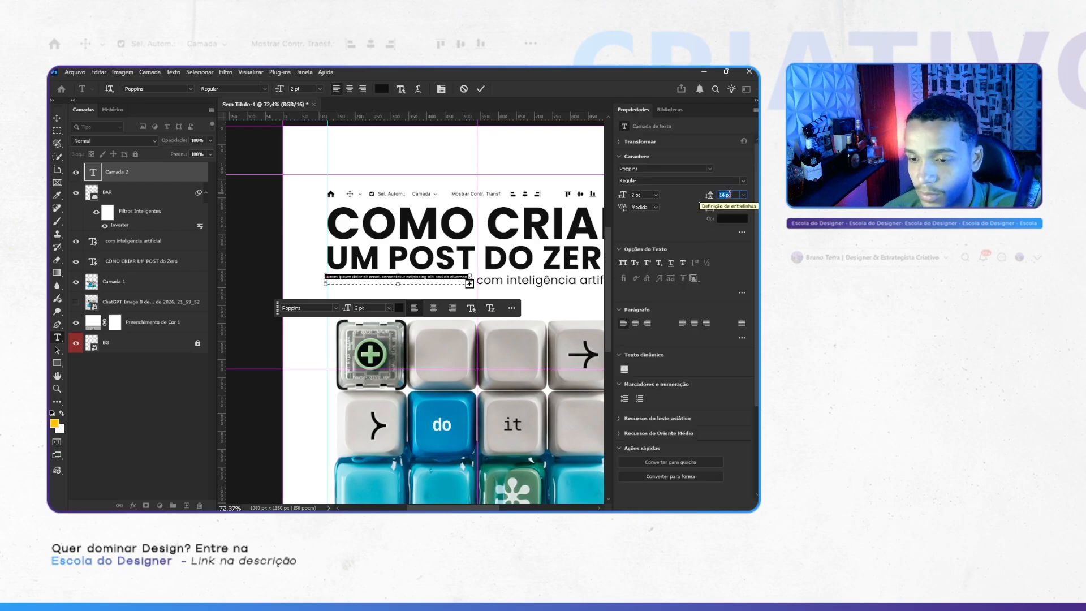
pyautogui.write('2')
pyautogui.press('Return')
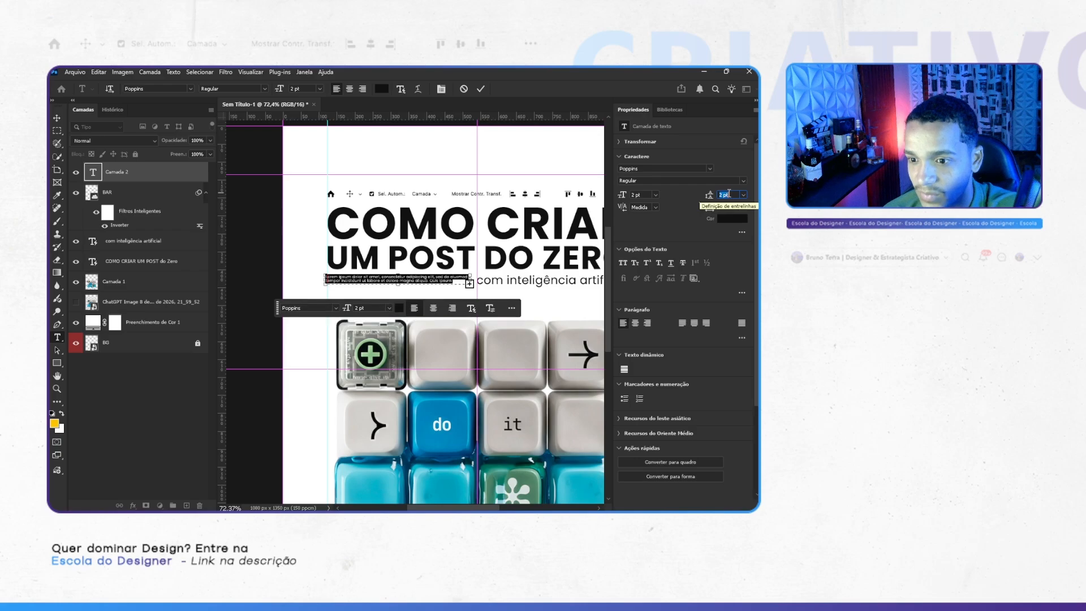
pyautogui.moveTo(398, 284); pyautogui.dragTo(399, 292)
pyautogui.click(481, 89)
# Step: Justify all lines of the Lorem ipsum paragraph
pyautogui.moveTo(517, 278); pyautogui.dragTo(493, 231)
pyautogui.click(401, 233)
pyautogui.hotkey('ctrl', 'a')
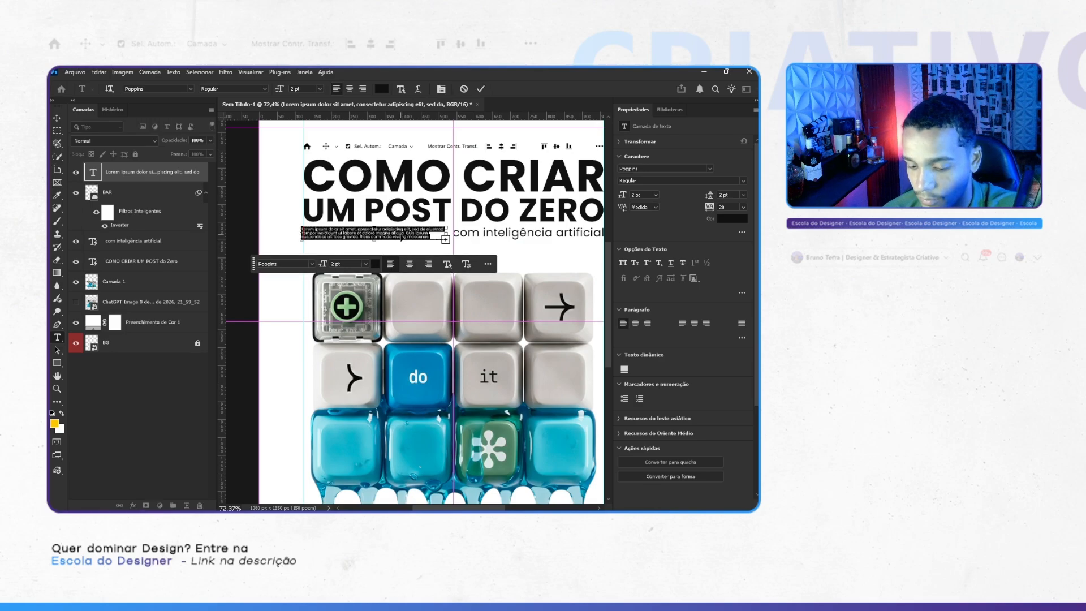
pyautogui.click(401, 237)
pyautogui.hotkey('ctrl', 'a')
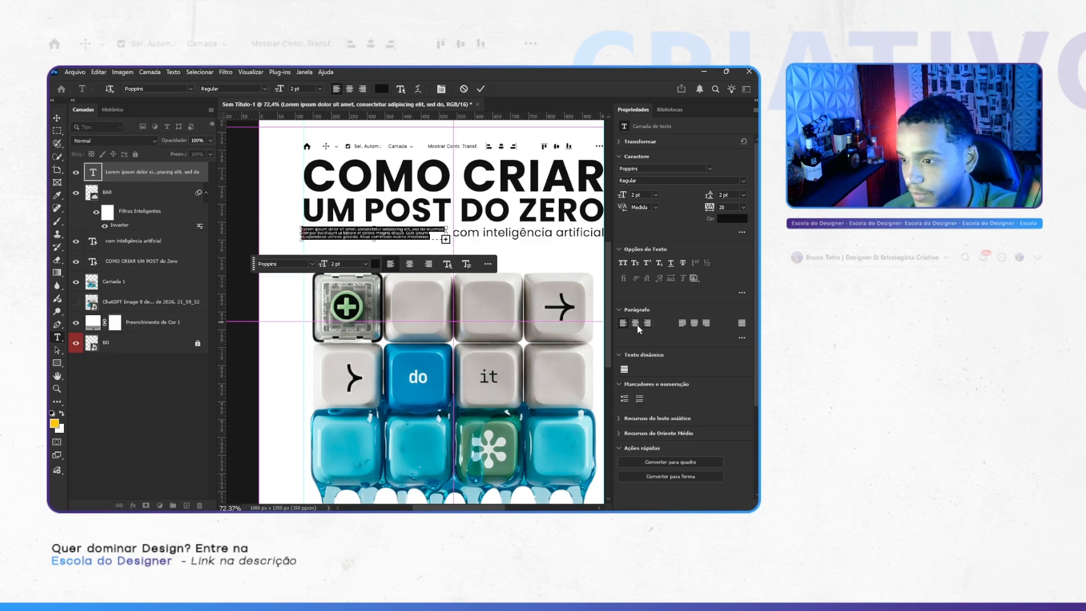
pyautogui.click(744, 325)
pyautogui.click(365, 231)
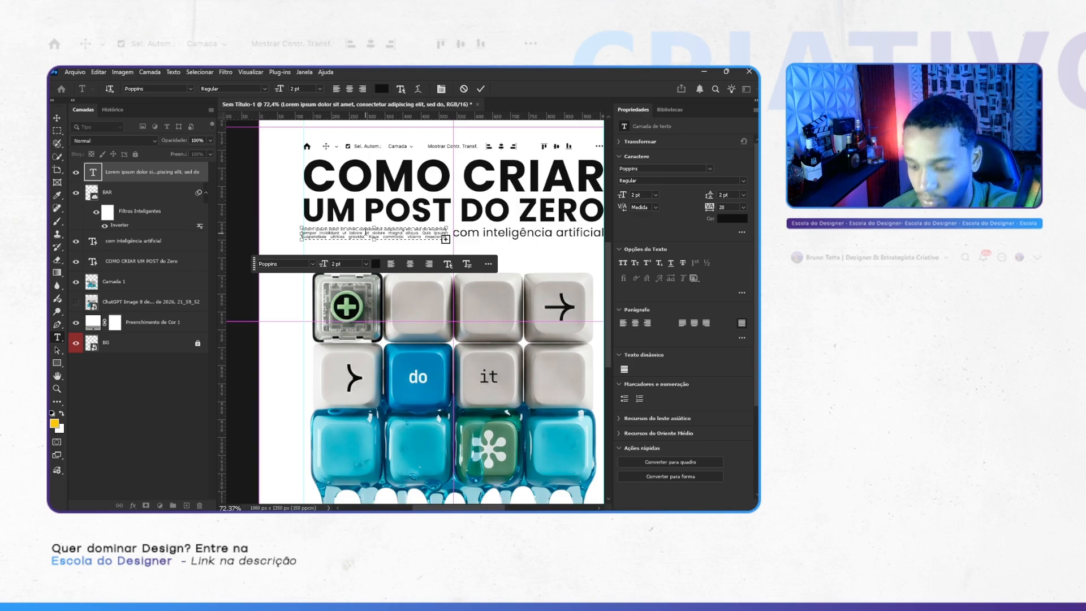
pyautogui.click(481, 90)
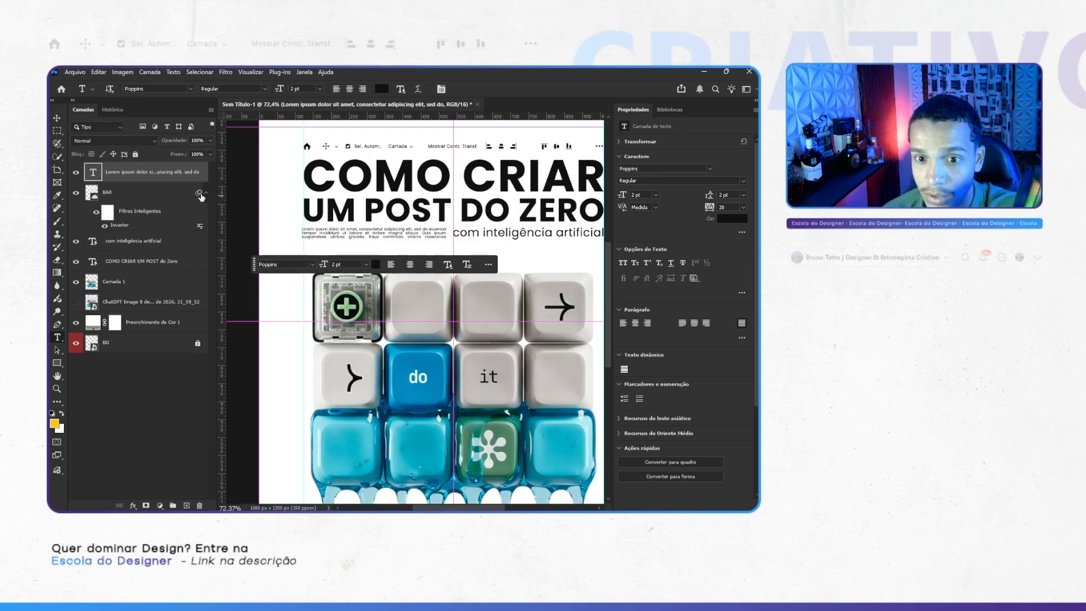
# Step: Collapse the toolbar graphic's filters and align the Lorem ipsum paragraph and the subtitle by their vertical centres
pyautogui.click(206, 193)
pyautogui.hscroll(5, 455, 244)
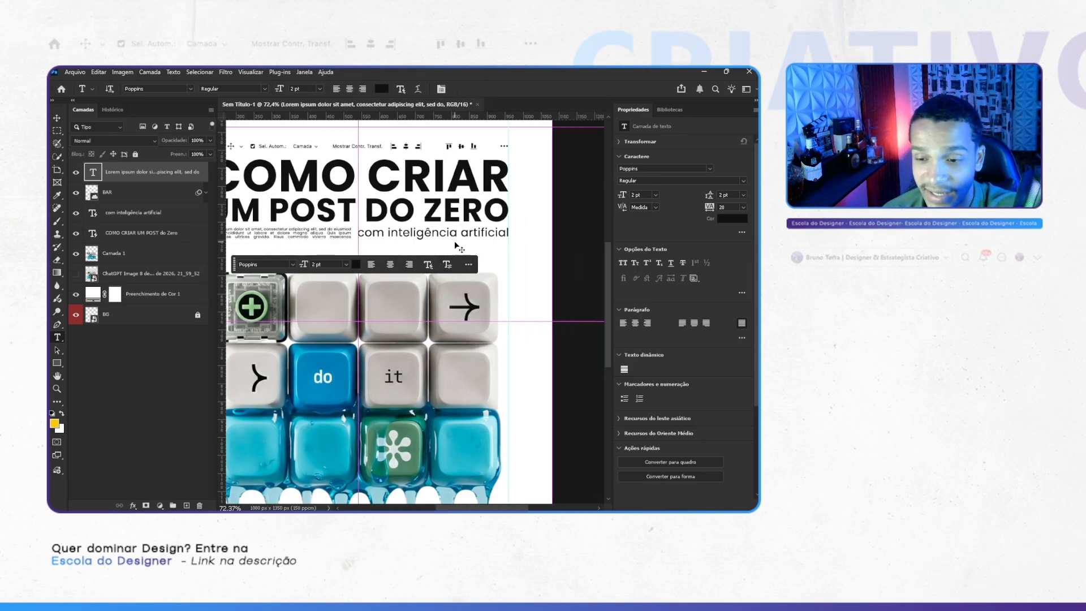
pyautogui.press('v')
pyautogui.click(452, 238)
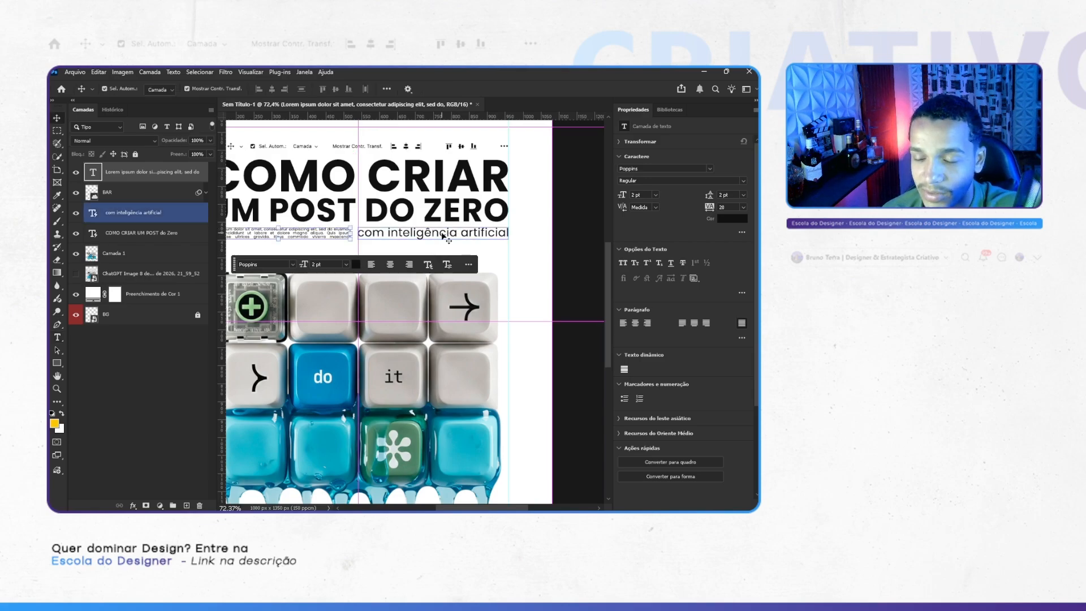
pyautogui.keyDown('shift'); pyautogui.click(443, 233); pyautogui.keyUp('shift')
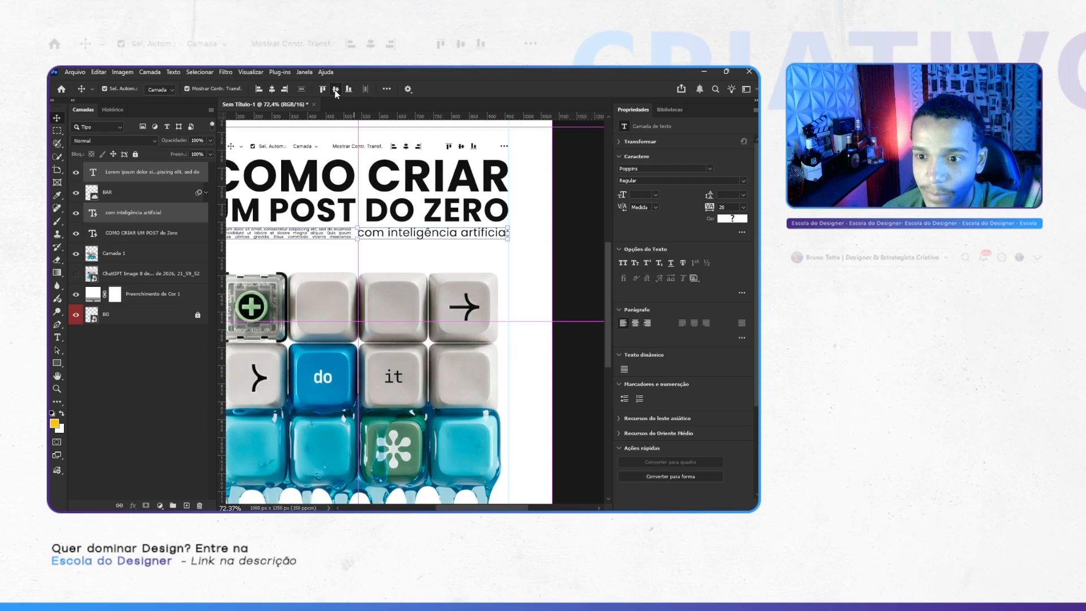
pyautogui.click(572, 236)
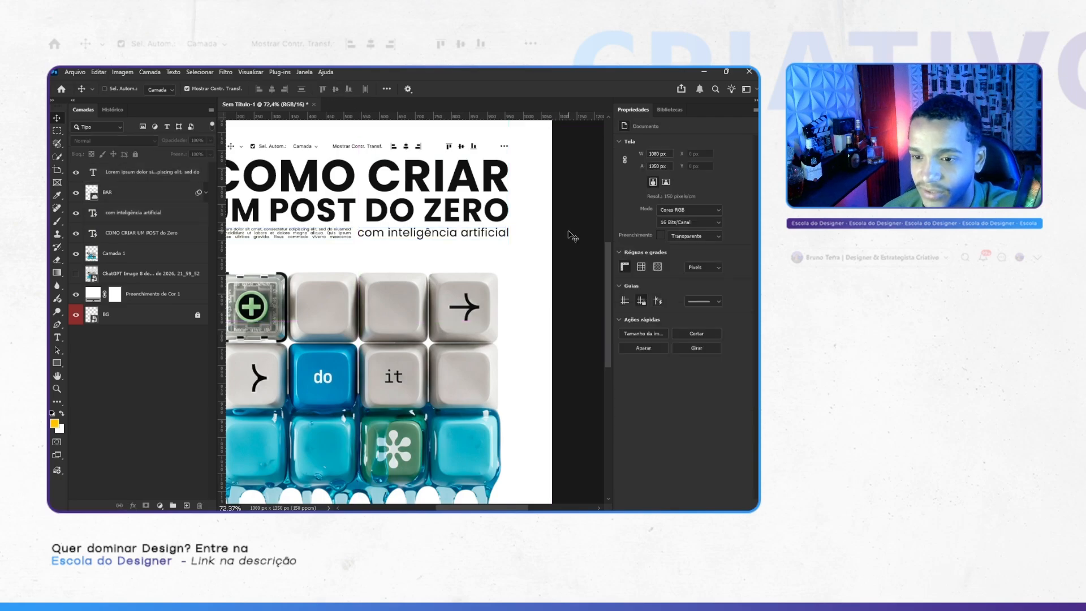
pyautogui.hotkey('ctrl', '0')
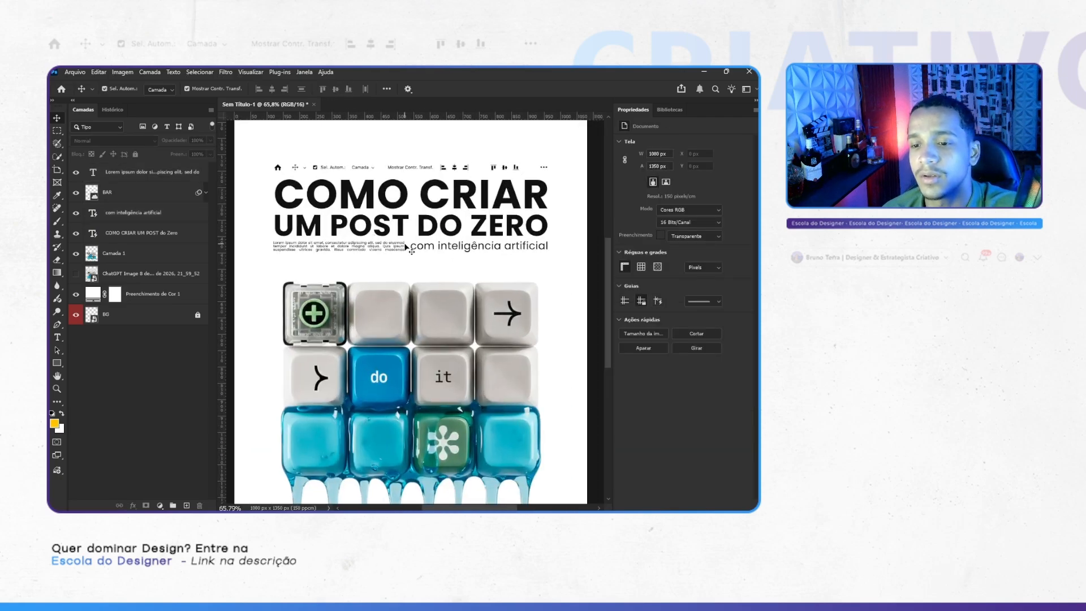
# Step: Nudge the Lorem ipsum paragraph and the subtitle together slightly down from the headline
pyautogui.keyDown('ctrl'); pyautogui.click(403, 245); pyautogui.keyUp('ctrl')
pyautogui.keyDown('ctrl'); pyautogui.keyDown('shift'); pyautogui.click(433, 249); pyautogui.keyUp('shift'); pyautogui.keyUp('ctrl')
pyautogui.hotkey('ctrl', 't')
pyautogui.press('Down')
pyautogui.press('Down')
pyautogui.press('Down')
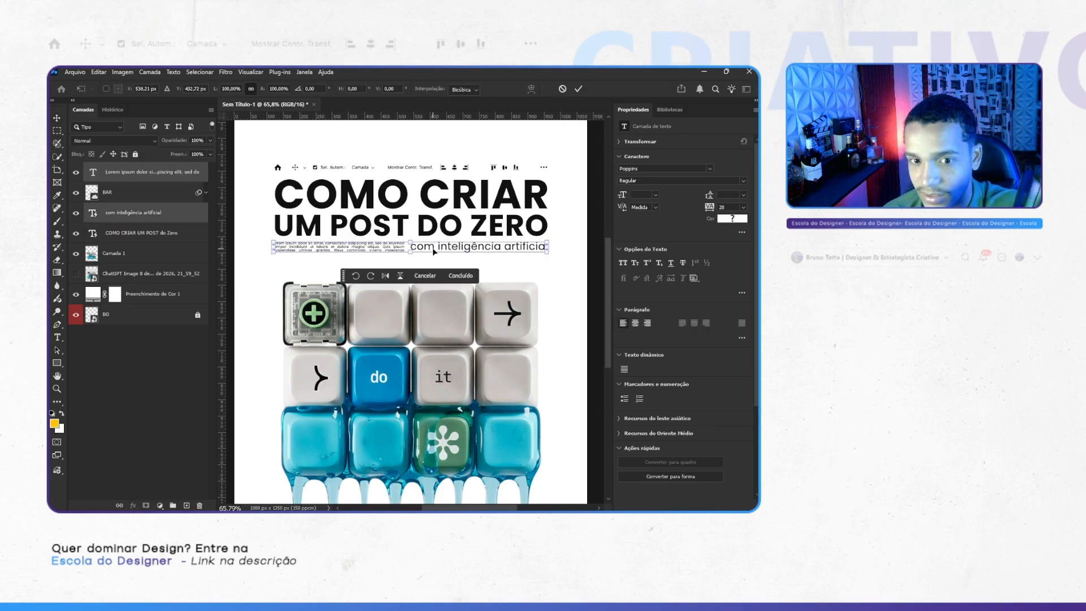
pyautogui.press('Return')
# Step: Group the paragraph, toolbar, subtitle and headline layers and name the group Copy: HEADLINE
pyautogui.keyDown('ctrl'); pyautogui.click(206, 238); pyautogui.keyUp('ctrl')
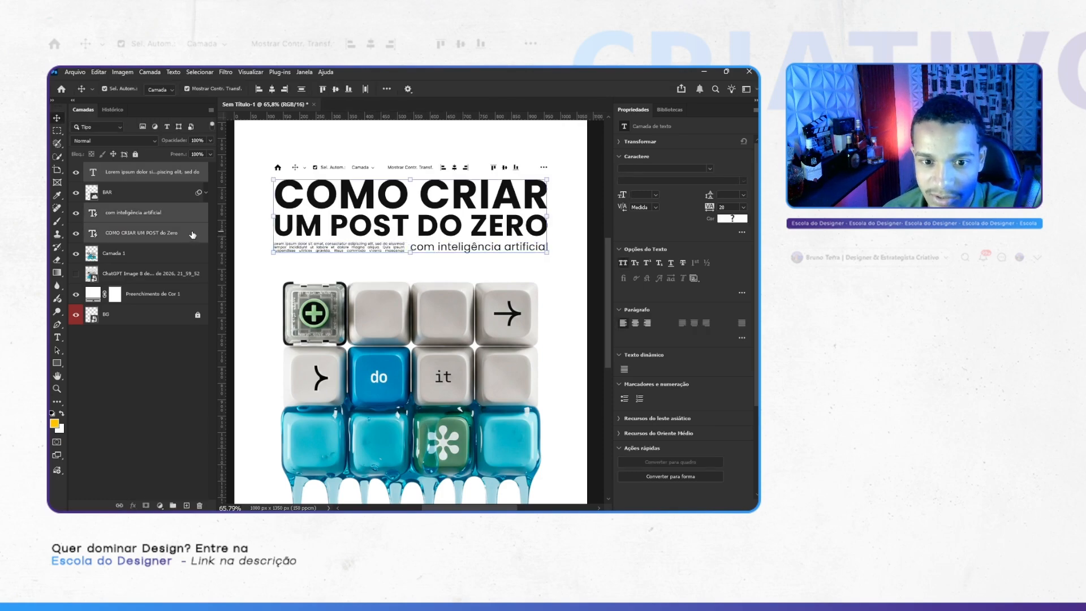
pyautogui.keyDown('ctrl'); pyautogui.click(125, 193); pyautogui.keyUp('ctrl')
pyautogui.hotkey('ctrl', 'g')
pyautogui.doubleClick(115, 168)
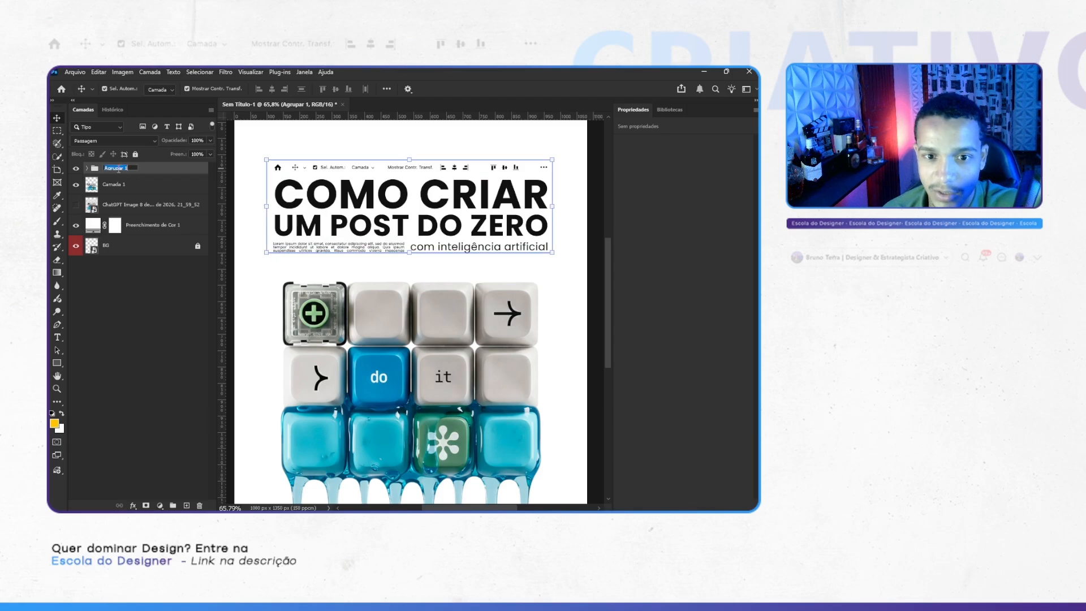
pyautogui.write('c')
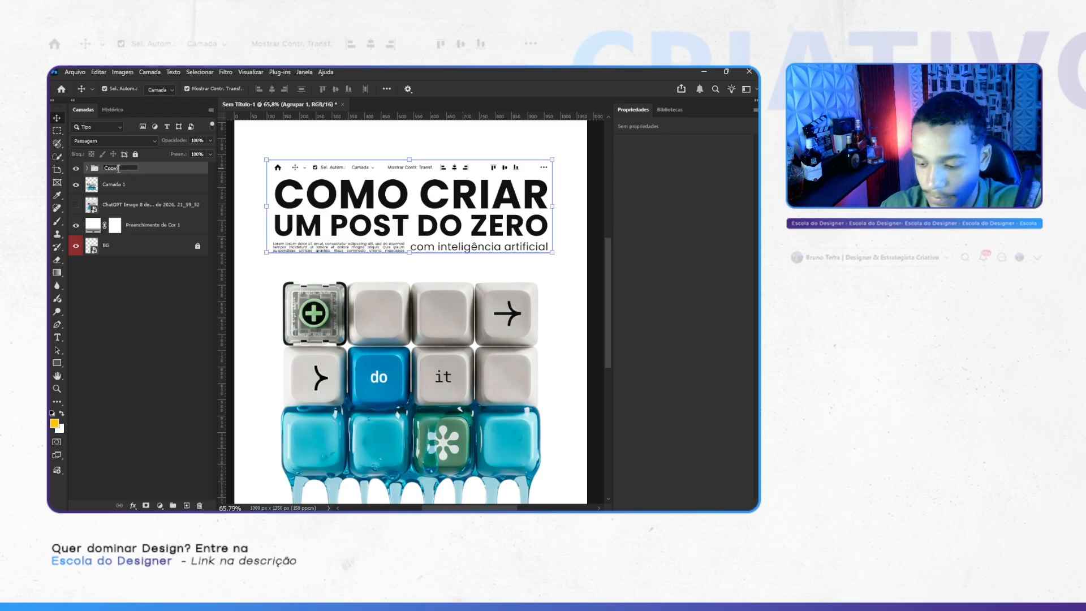
pyautogui.write('opy: HEADLINE')
pyautogui.press('Return')
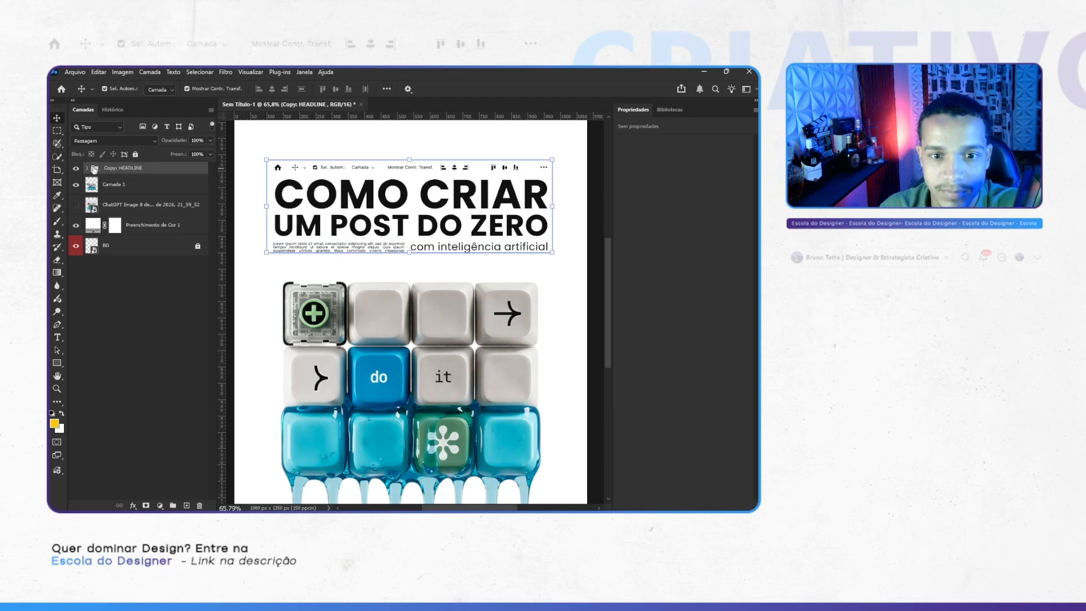
# Step: Give the Copy: HEADLINE group a yellow colour label and check the whole composition
pyautogui.rightClick(76, 168)
pyautogui.click(108, 231)
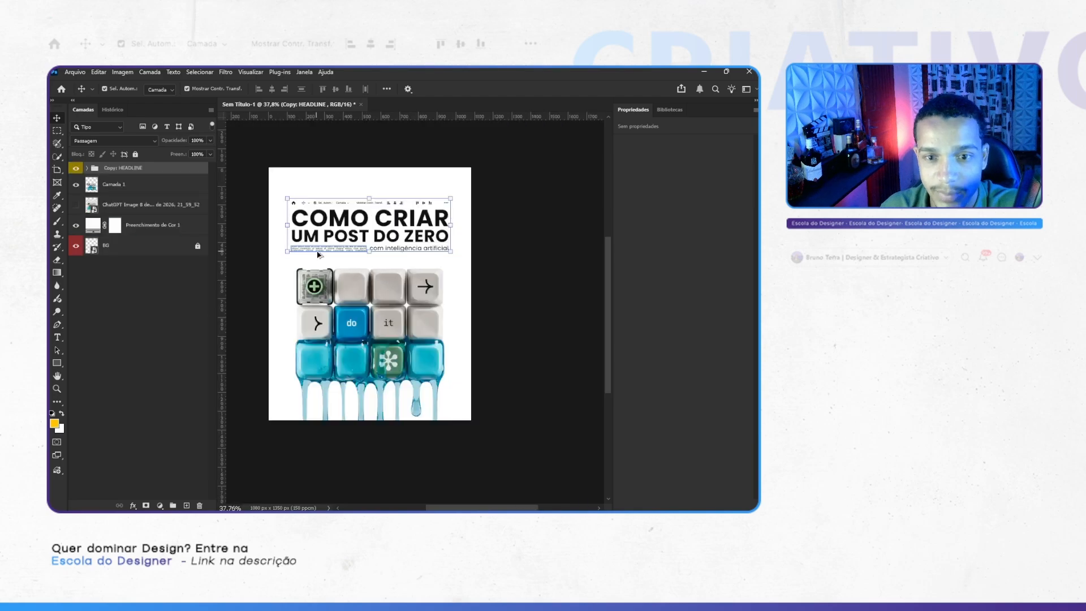
pyautogui.scroll(-2, 484, 273)
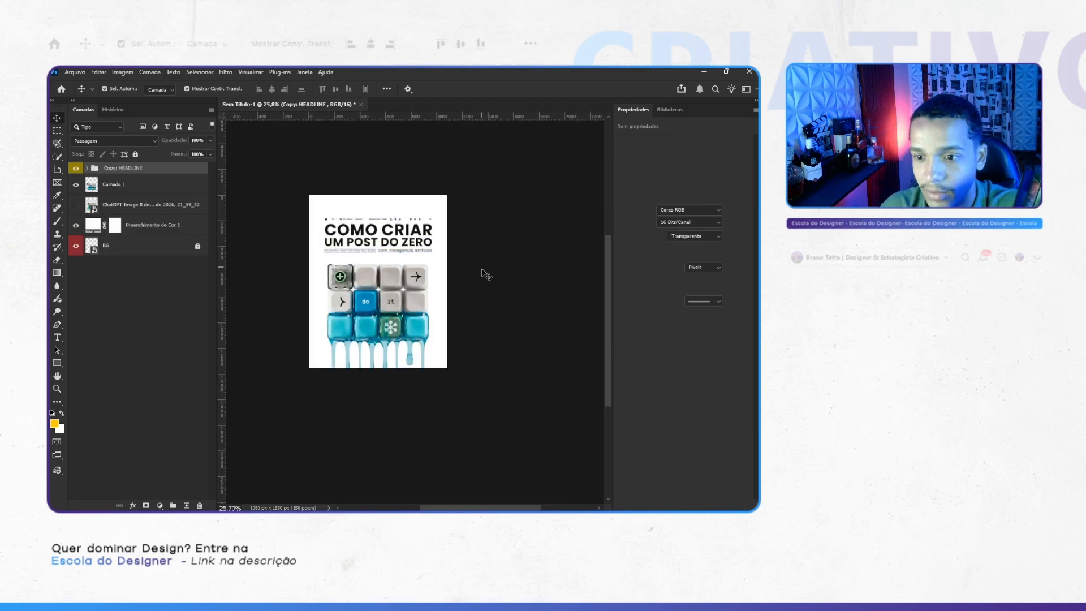
pyautogui.scroll(2, 477, 272)
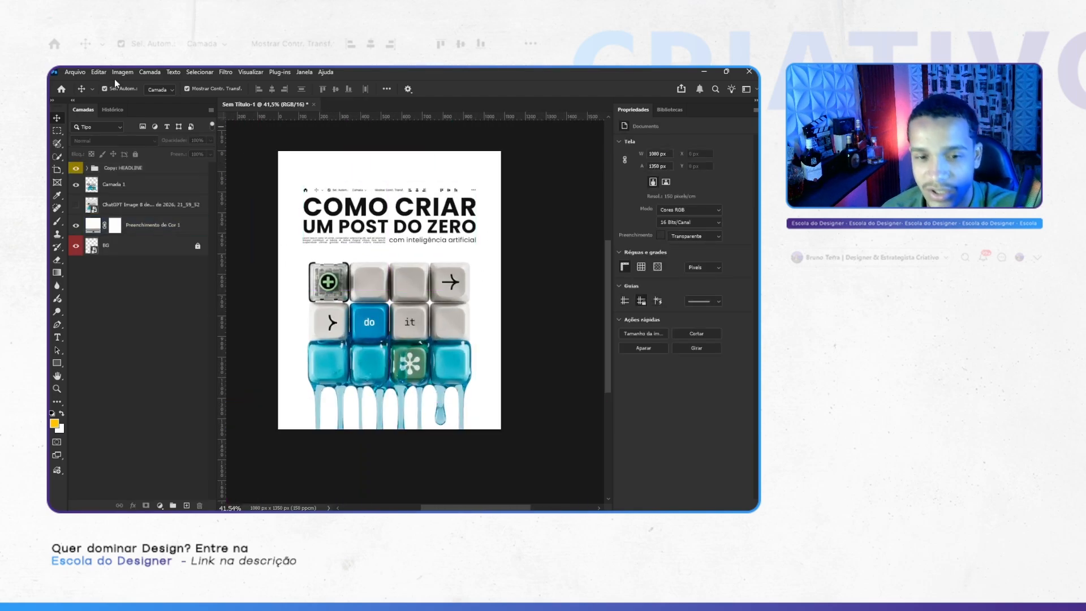
# Step: Rename the keycap layer Telcado | Personagem and delete the hidden ChatGPT image layer
pyautogui.doubleClick(116, 185)
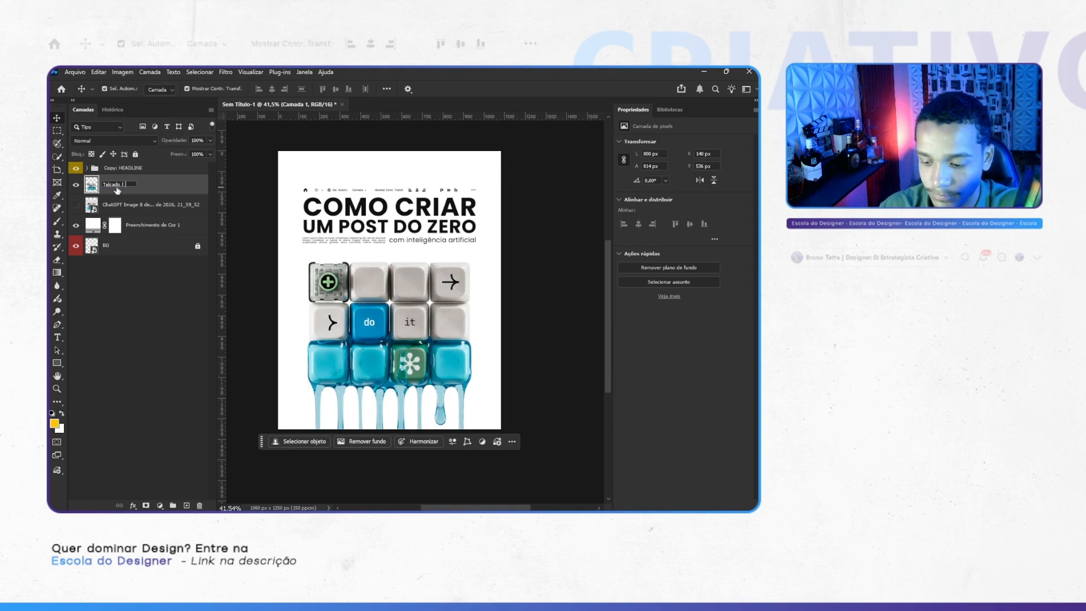
pyautogui.write('Telcado | Personagem')
pyautogui.press('Return')
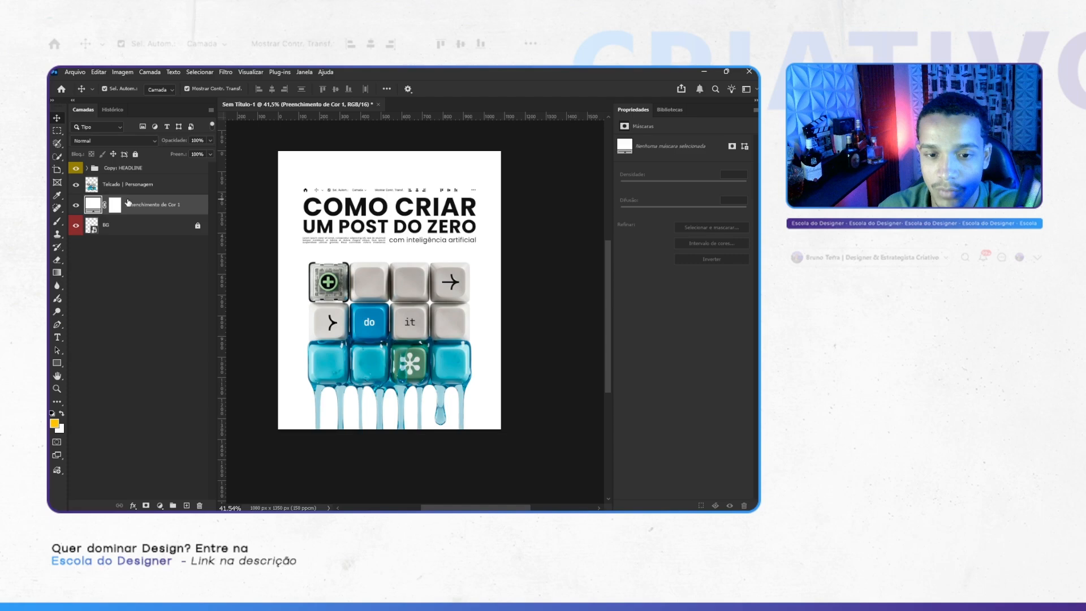
pyautogui.scroll(-1, 396, 263)
pyautogui.scroll(-1, 486, 268)
pyautogui.scroll(1, 476, 268)
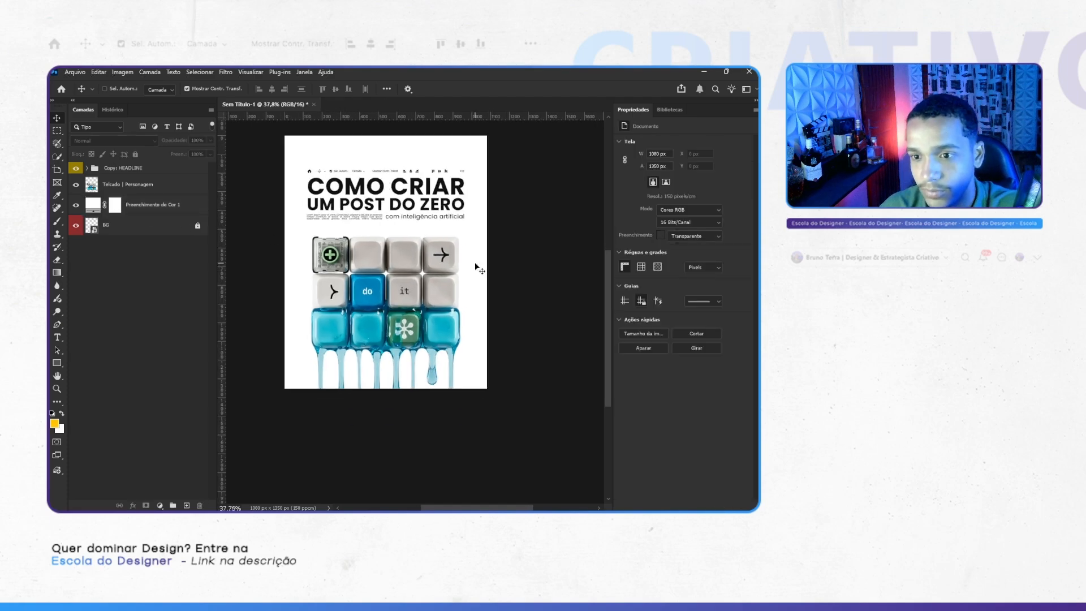
# Step: Try enlarging the keycaps to the vertical margin guides matching the headline's width, and undo the scaling
pyautogui.click(133, 169)
pyautogui.hotkey('ctrl', 't')
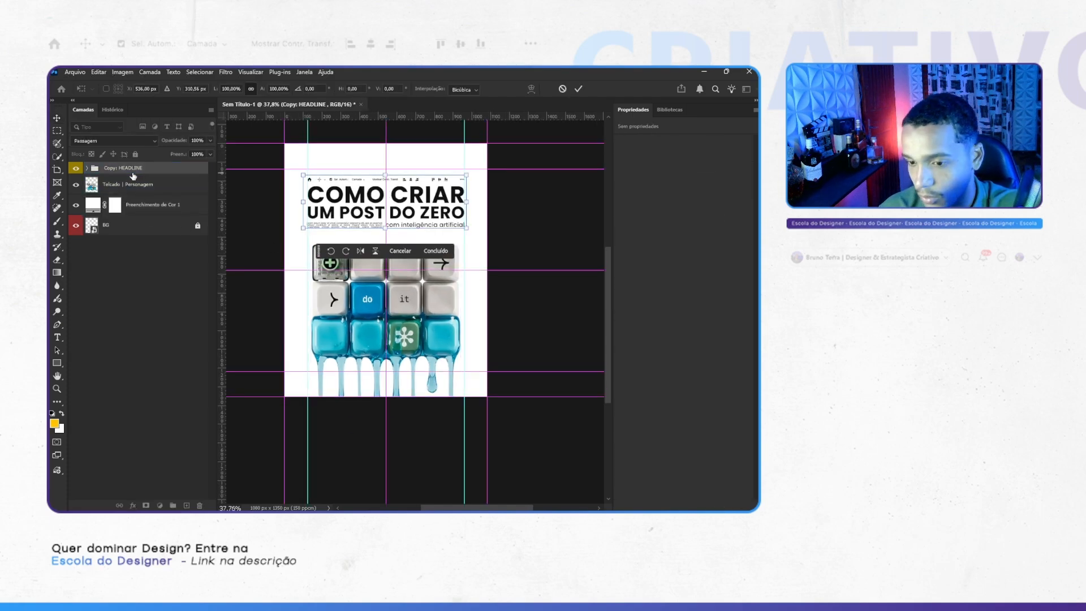
pyautogui.click(131, 185)
pyautogui.hotkey('ctrl', 't')
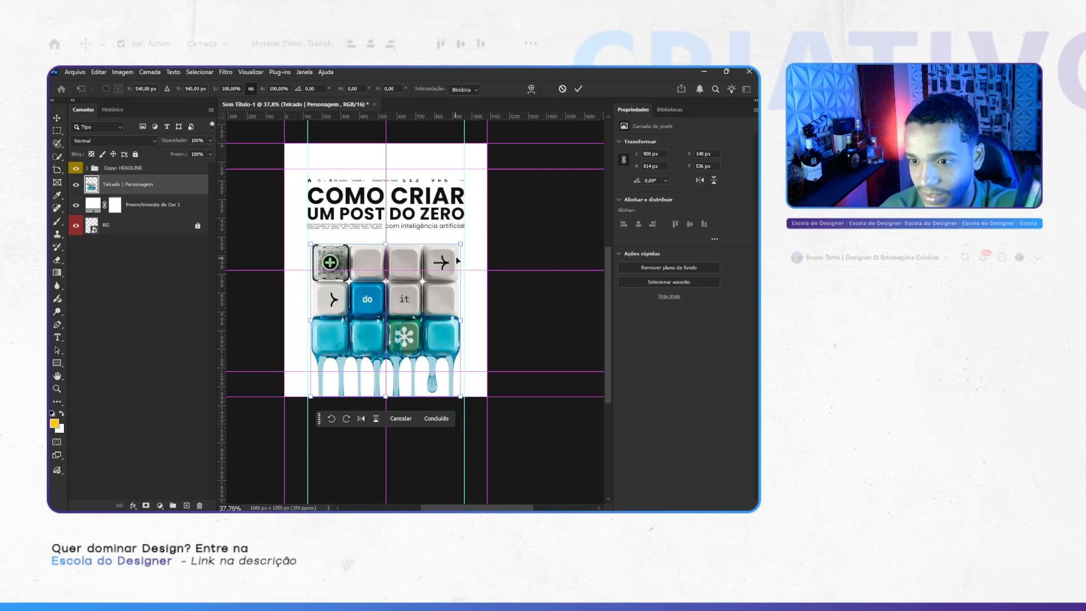
pyautogui.moveTo(461, 243); pyautogui.dragTo(464, 239)
pyautogui.moveTo(310, 240); pyautogui.dragTo(308, 237)
pyautogui.click(436, 419)
pyautogui.click(514, 363)
pyautogui.hotkey('ctrl', ';')
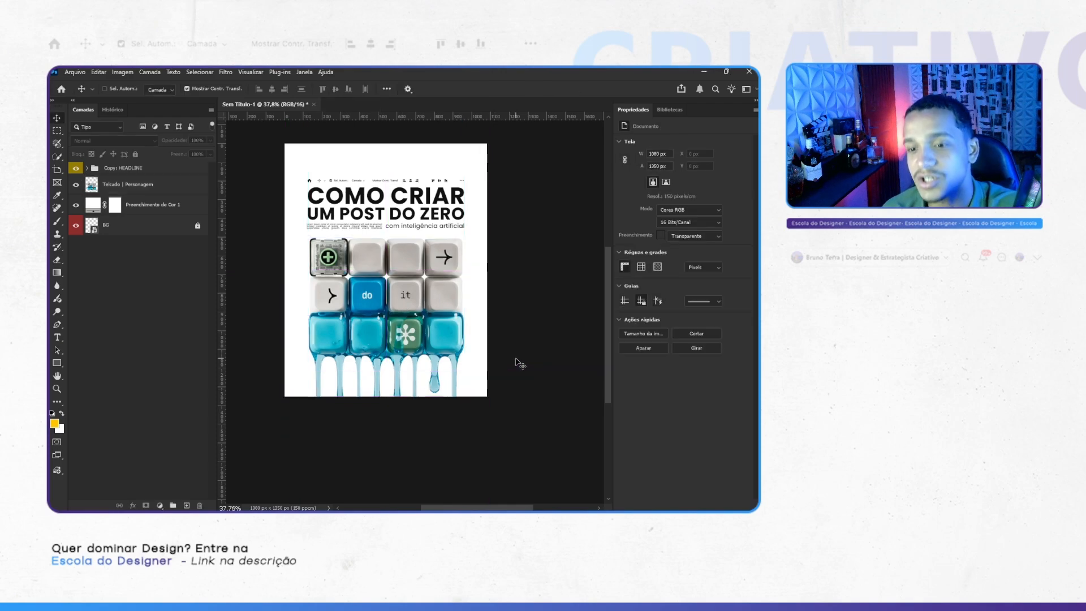
pyautogui.hscroll(1, 487, 346)
pyautogui.hotkey('ctrl', 'z')
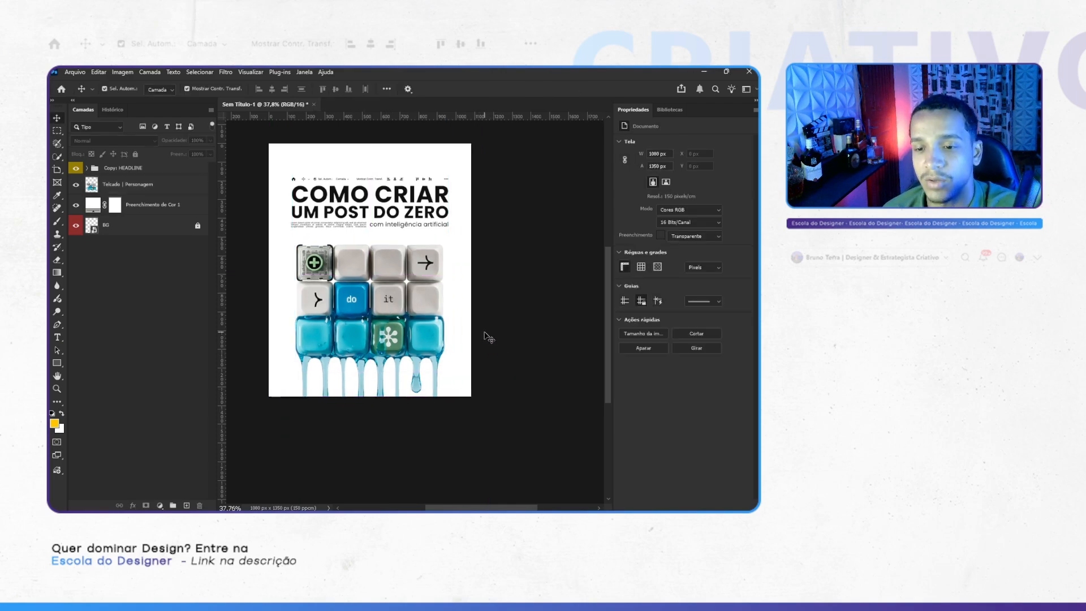
# Step: Nudge the Copy: HEADLINE group a few pixels down towards the keycaps
pyautogui.scroll(1, 487, 339)
pyautogui.click(150, 173)
pyautogui.hotkey('ctrl', 't')
pyautogui.press('Down')
pyautogui.press('Down')
pyautogui.press('Down')
pyautogui.press('Down')
pyautogui.press('Down')
pyautogui.press('Down')
pyautogui.press('Down')
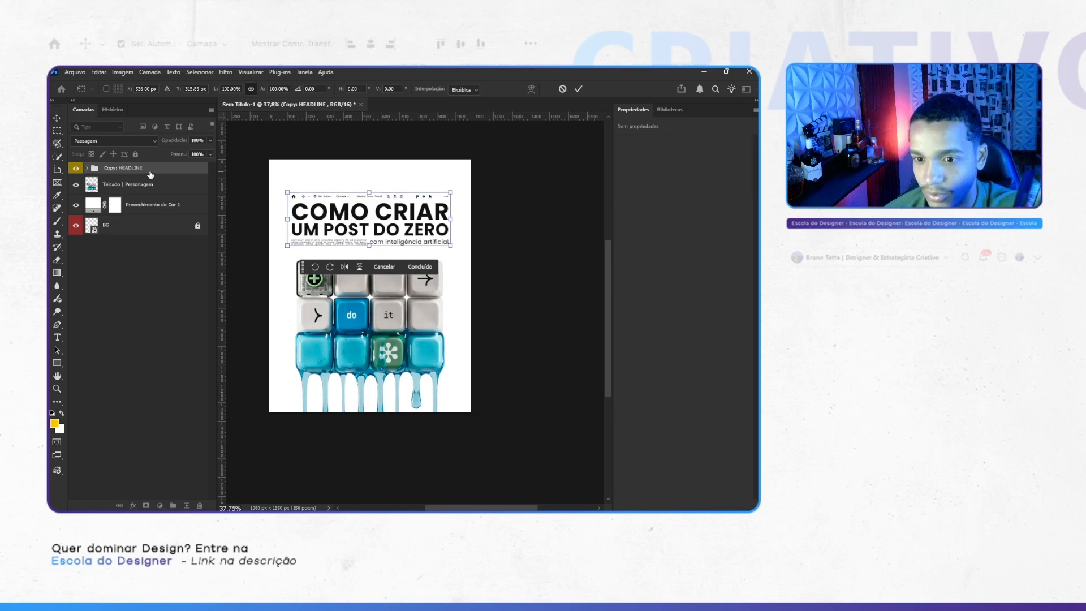
pyautogui.press('Return')
pyautogui.click(459, 230)
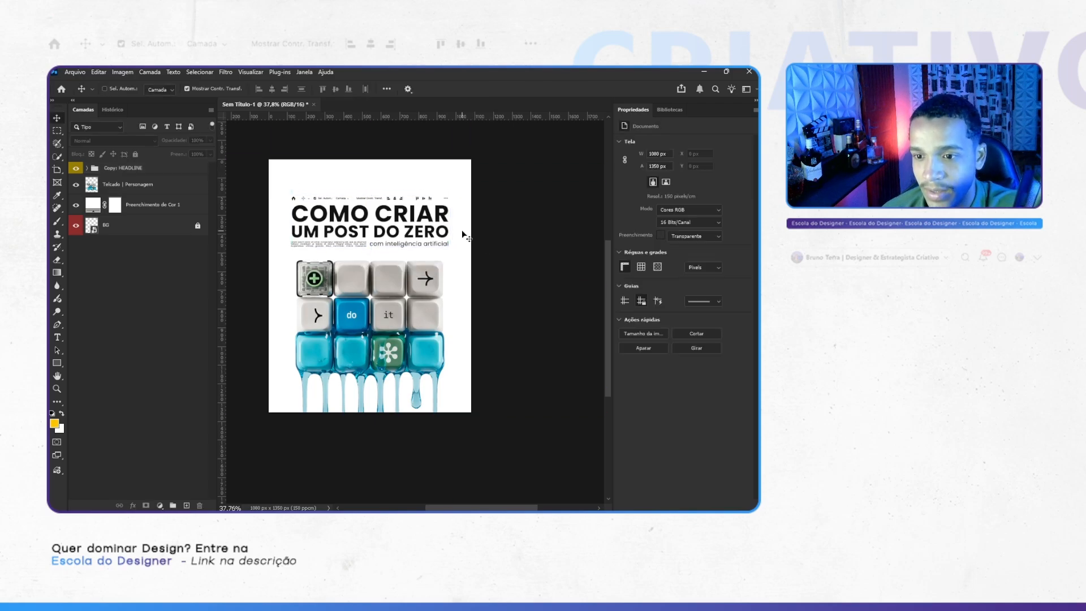
# Step: Colour the headline words POST DO ZERO white with ffffff
pyautogui.scroll(3, 453, 232)
pyautogui.doubleClick(357, 254)
pyautogui.click(374, 252)
pyautogui.hscroll(-1, 339, 257)
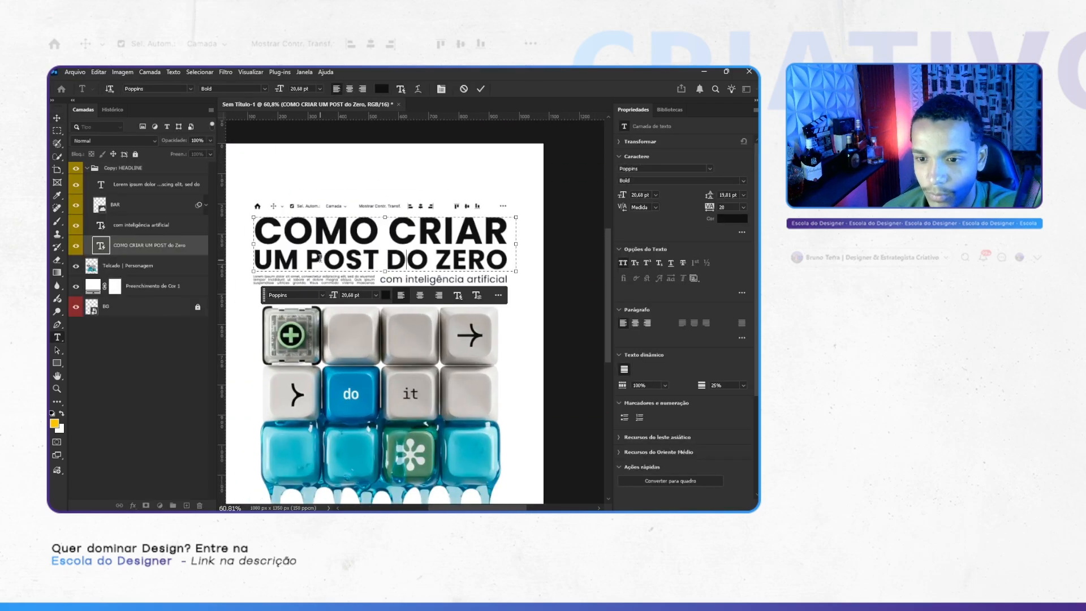
pyautogui.doubleClick(310, 259)
pyautogui.moveTo(505, 257); pyautogui.dragTo(314, 251)
pyautogui.click(386, 295)
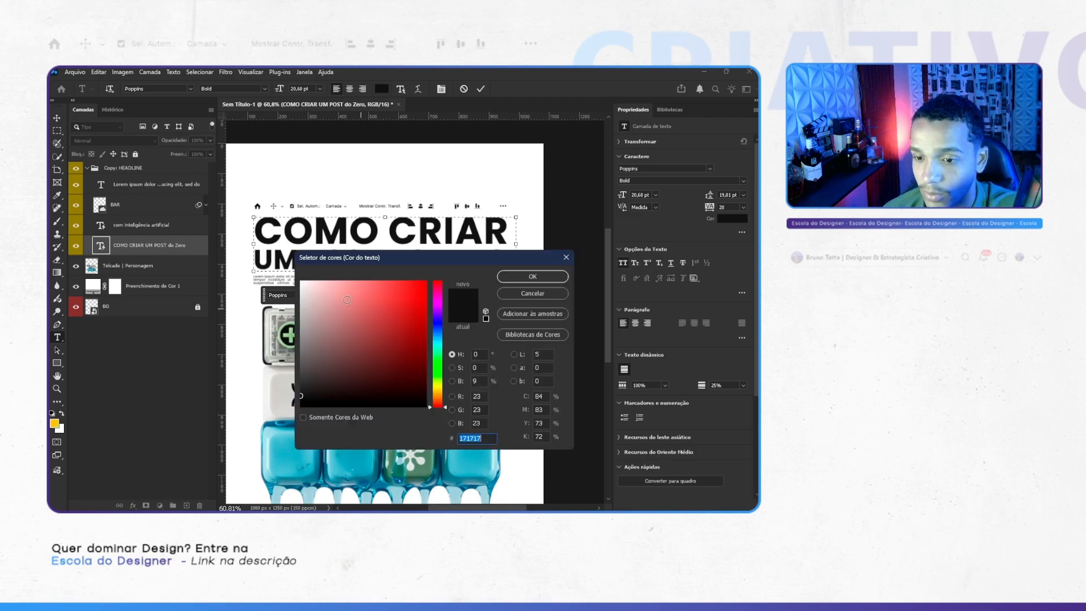
pyautogui.write('ffffff')
pyautogui.click(534, 275)
pyautogui.click(205, 247)
pyautogui.press('v')
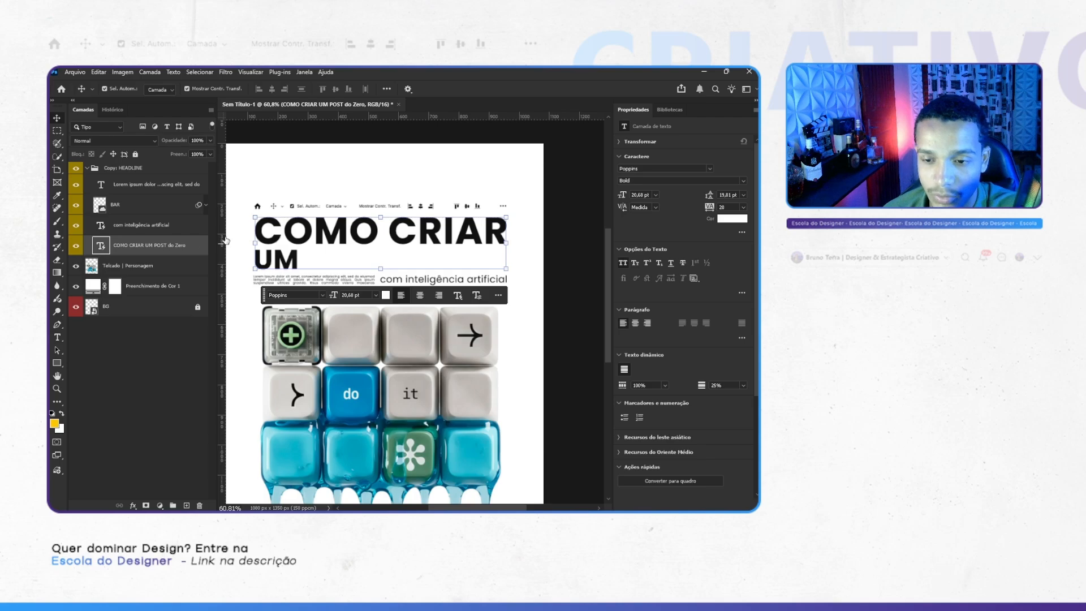
# Step: Add a linear purple-to-blue gradient overlay to the headline layer, in Escurecer blend mode at an angle of about -176°
pyautogui.click(334, 316)
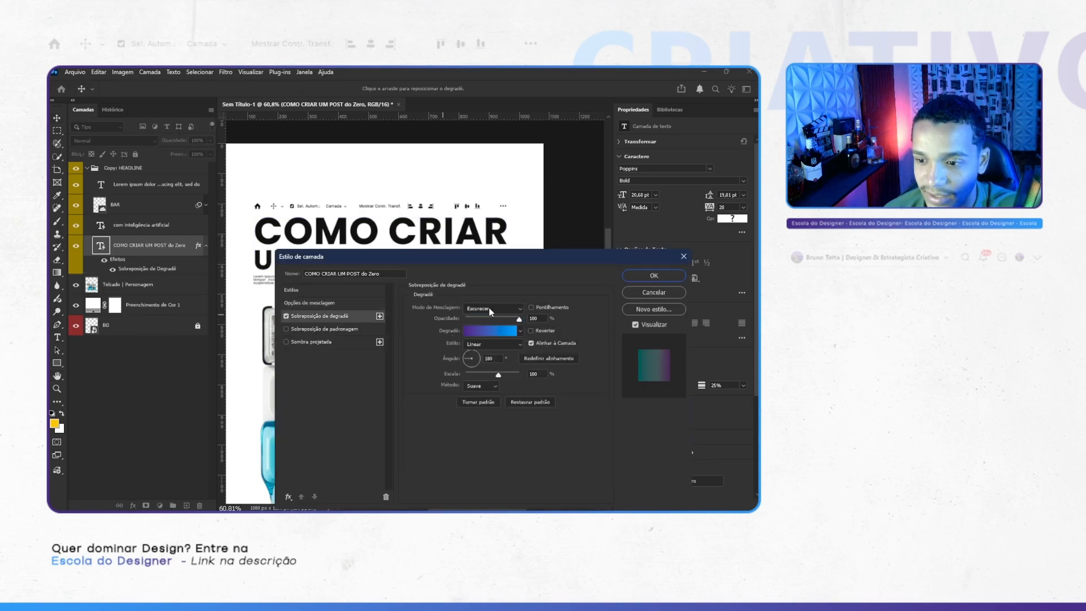
pyautogui.click(489, 309)
pyautogui.click(484, 266)
pyautogui.moveTo(551, 261); pyautogui.dragTo(545, 327)
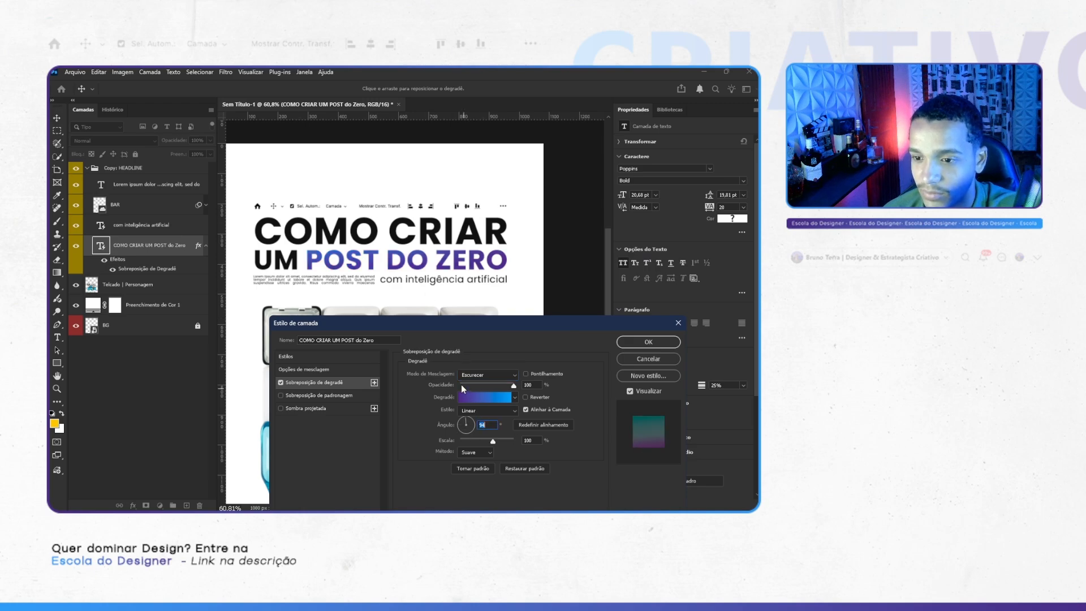
pyautogui.click(466, 423)
pyautogui.moveTo(468, 428); pyautogui.dragTo(426, 428)
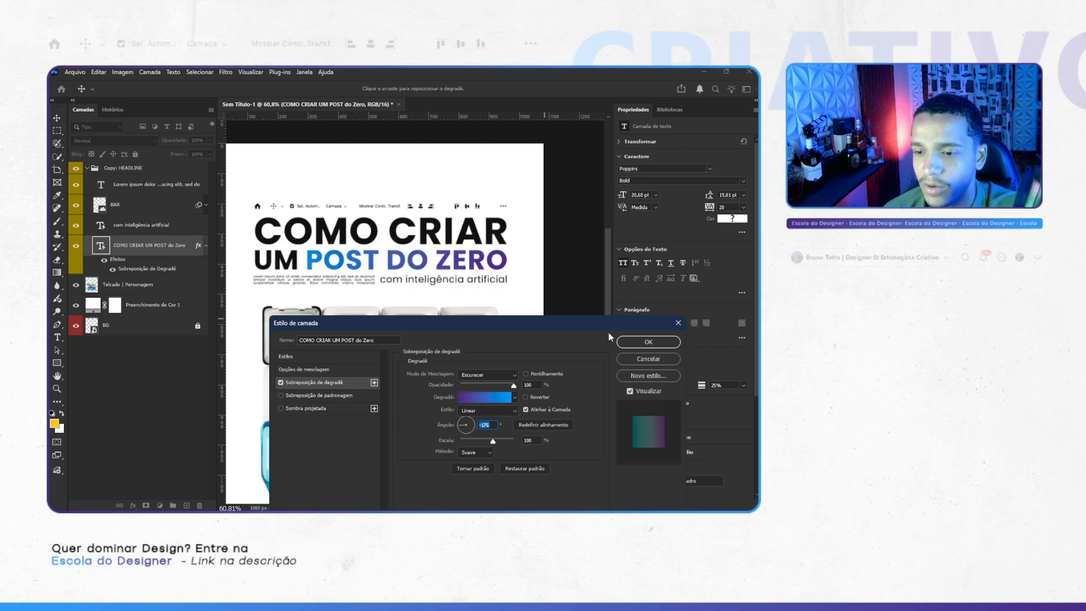
pyautogui.click(638, 342)
# Step: Examine the composition at different sizes with the guides shown and hidden
pyautogui.scroll(-4, 507, 261)
pyautogui.keyDown('ctrl'); pyautogui.click(572, 322); pyautogui.keyUp('ctrl')
pyautogui.moveTo(559, 301); pyautogui.dragTo(469, 307)
pyautogui.hotkey('ctrl', ';')
pyautogui.hotkey('ctrl', ';')
pyautogui.scroll(2, 487, 296)
pyautogui.scroll(-2, 451, 287)
pyautogui.scroll(2, 453, 288)
# Step: Collapse the headline group and apply the saved Sombra style from the library's FX group to the keycap layer
pyautogui.click(435, 337)
pyautogui.click(87, 168)
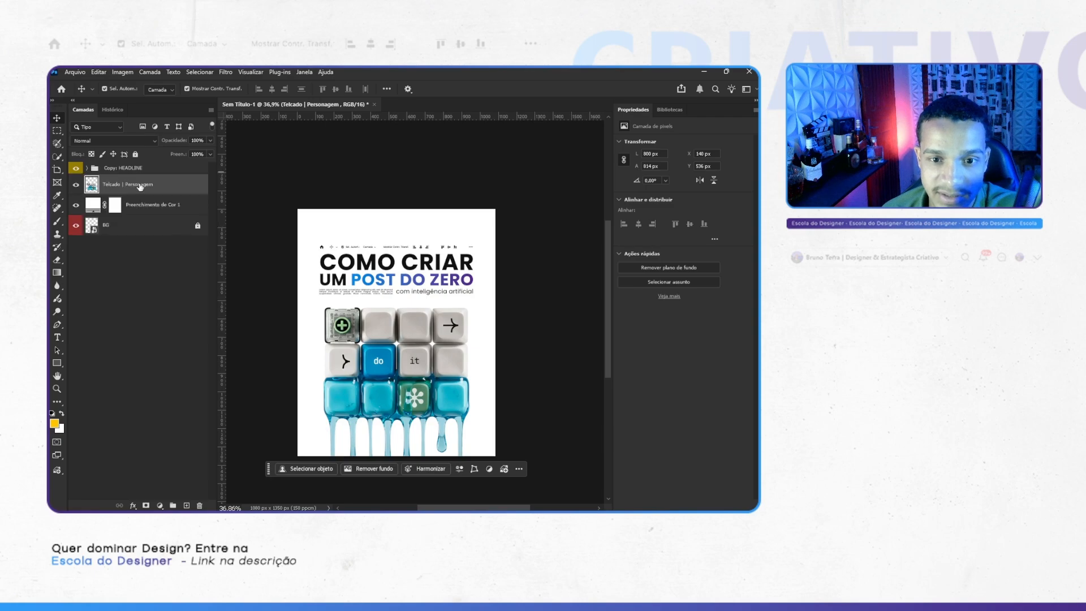
pyautogui.click(225, 72)
pyautogui.click(225, 72)
pyautogui.click(670, 109)
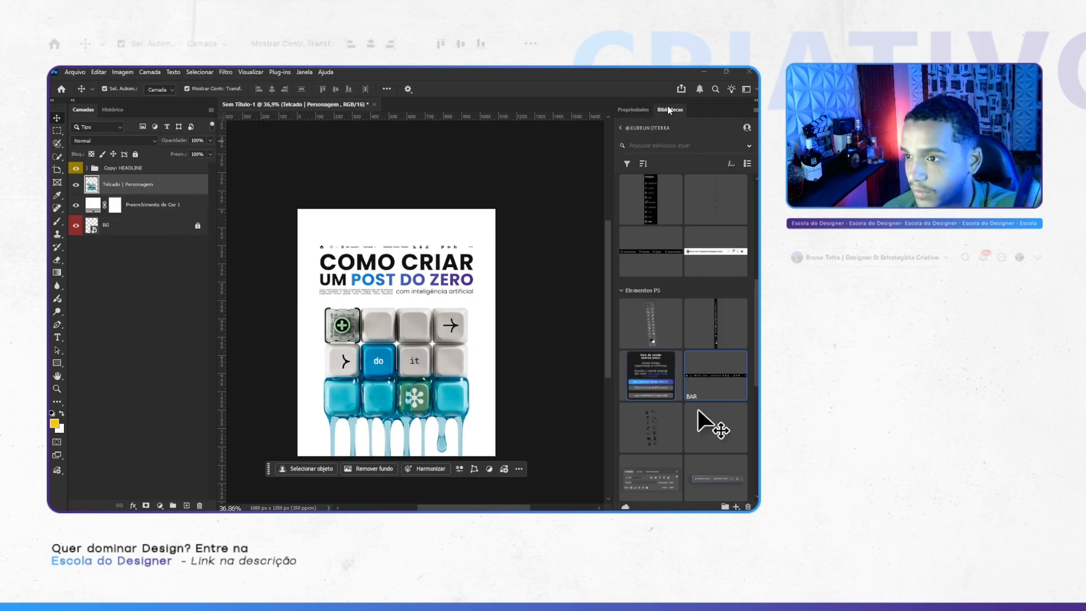
pyautogui.scroll(-5, 663, 335)
pyautogui.scroll(-3, 663, 335)
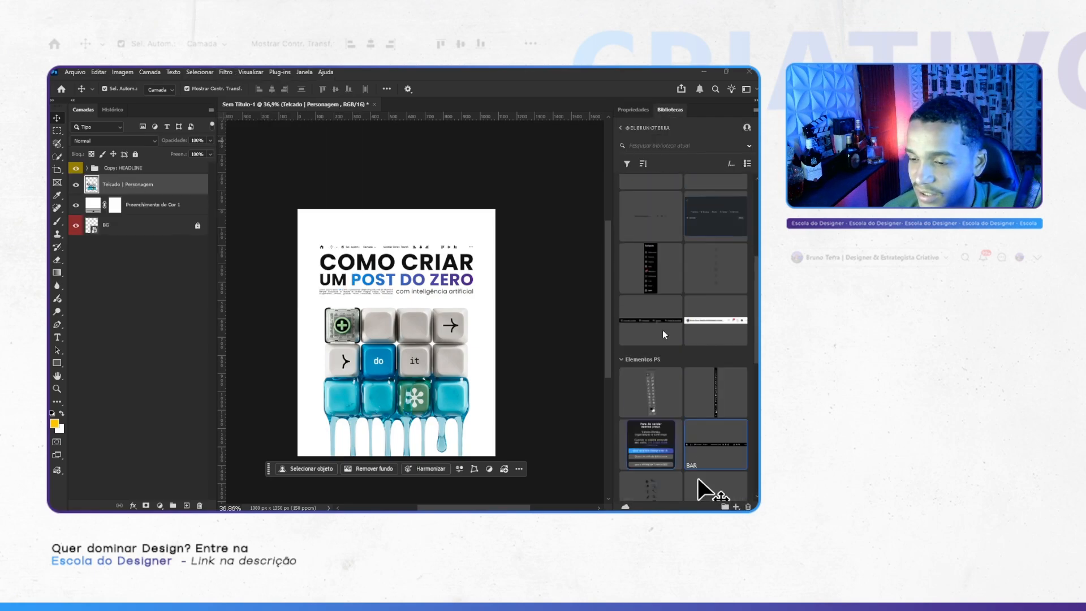
pyautogui.click(625, 359)
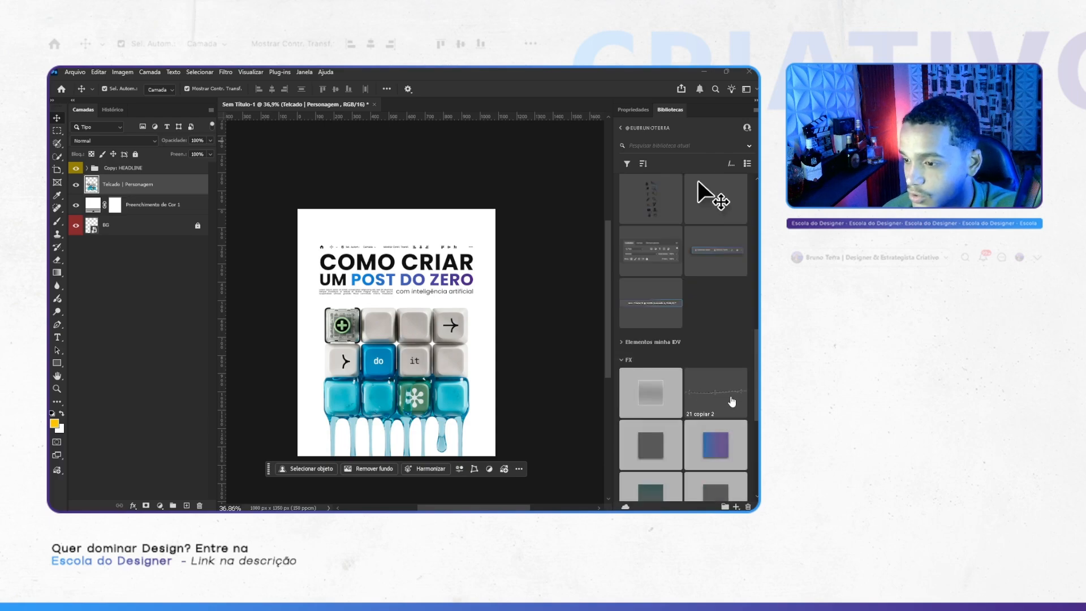
pyautogui.scroll(-3, 633, 339)
pyautogui.click(640, 195)
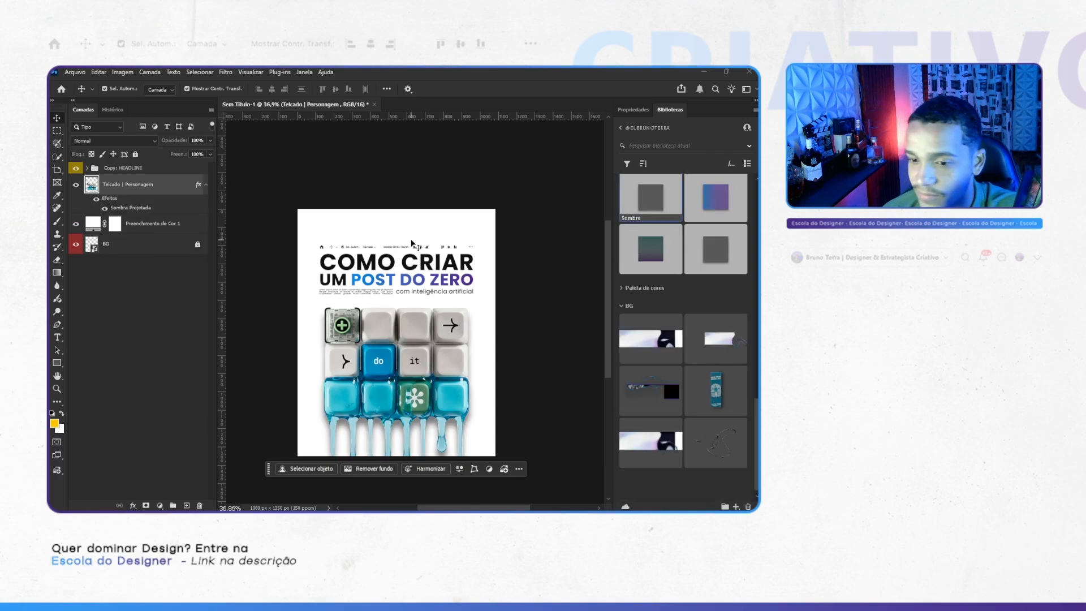
# Step: Turn off global light for the keycap layer's drop shadow and set its angle to about 29°
pyautogui.doubleClick(142, 209)
pyautogui.moveTo(486, 253); pyautogui.dragTo(422, 177)
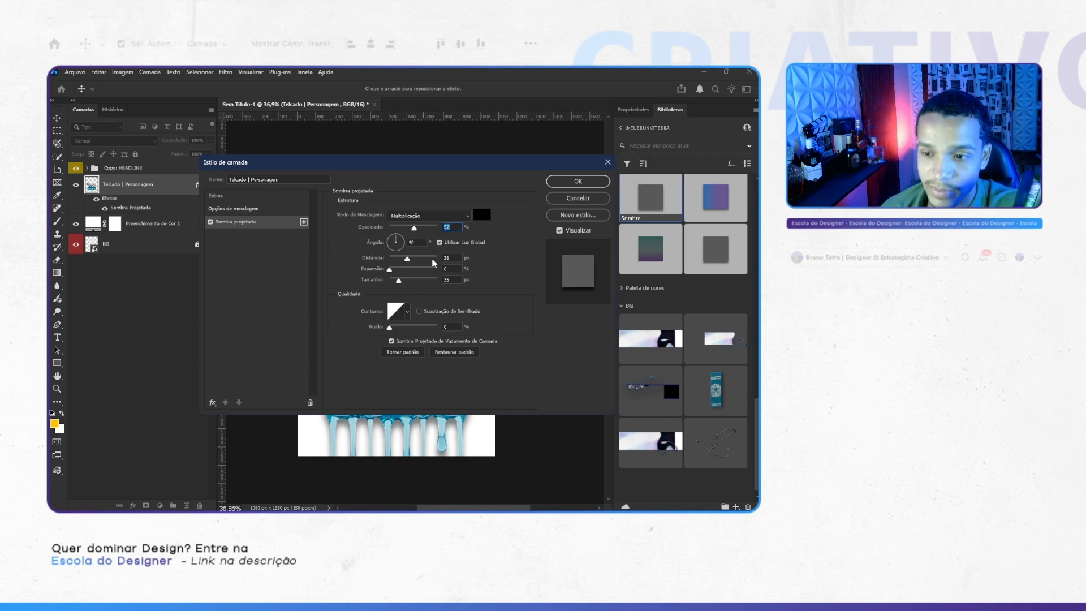
pyautogui.click(448, 242)
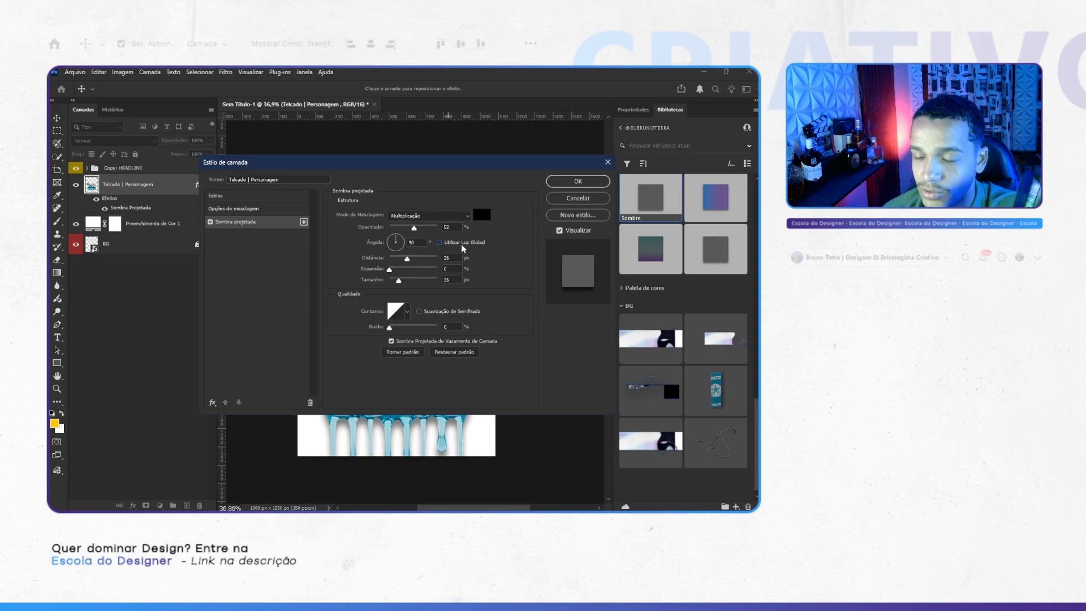
pyautogui.moveTo(395, 242); pyautogui.dragTo(425, 227)
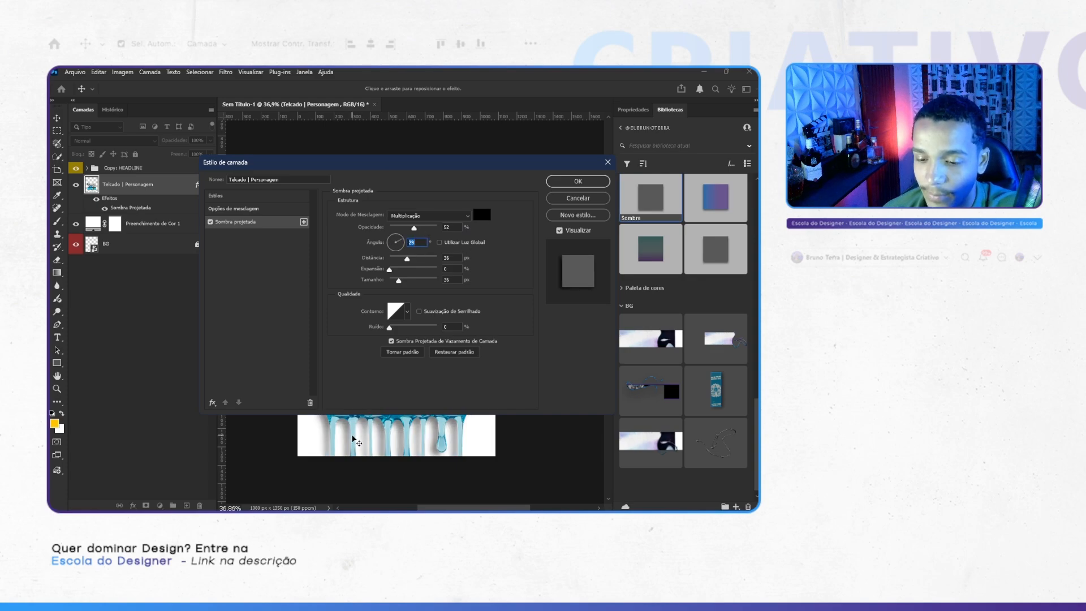
pyautogui.moveTo(353, 440); pyautogui.dragTo(322, 468)
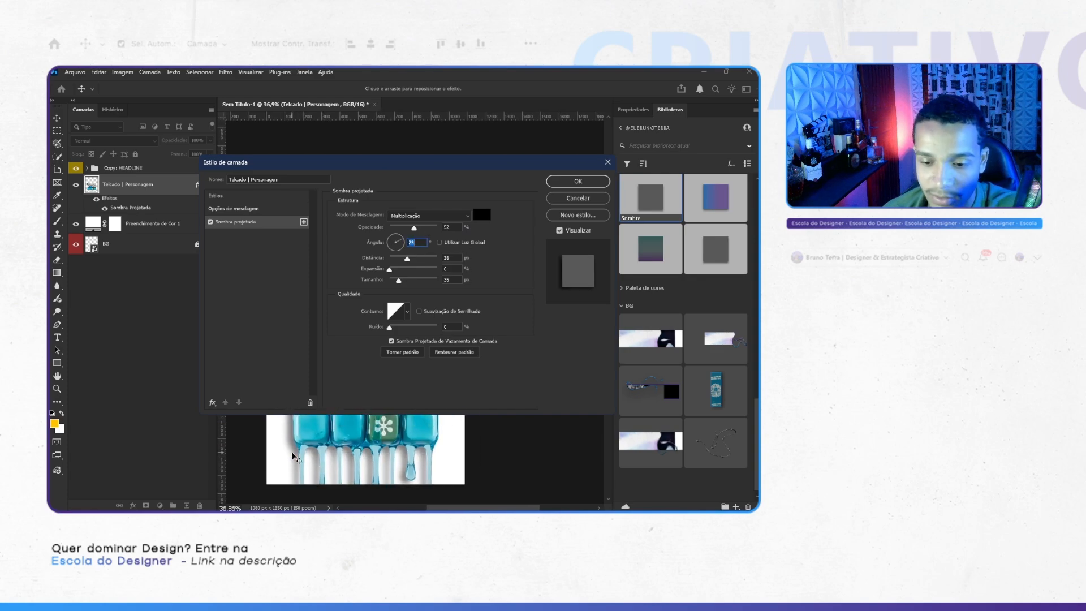
pyautogui.click(577, 181)
# Step: Separate the keycaps' drop shadow into its own layer and select that shadow layer
pyautogui.rightClick(137, 210)
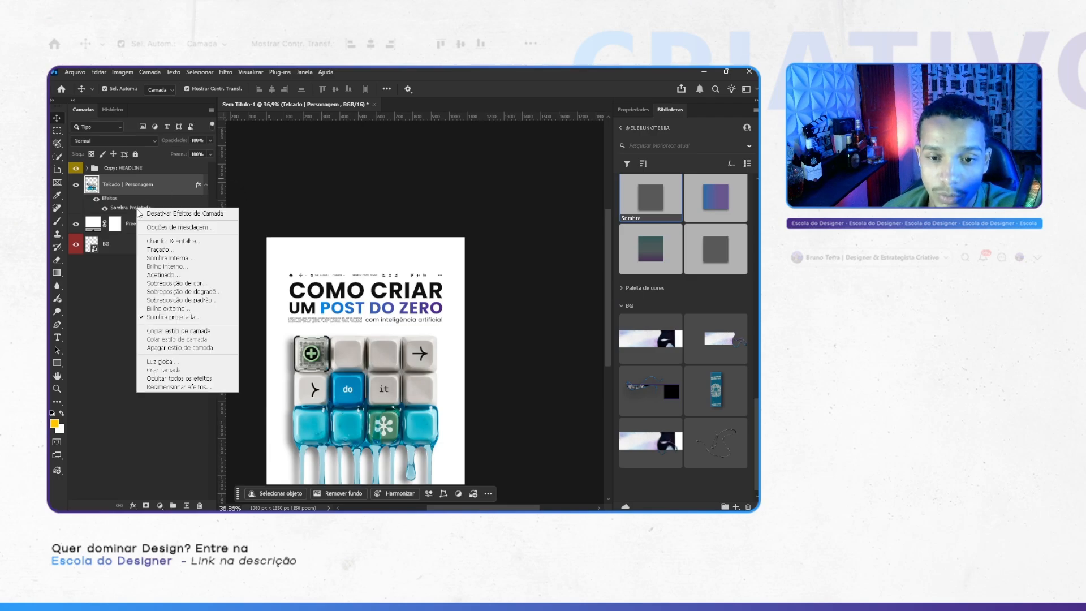
pyautogui.click(175, 371)
pyautogui.click(129, 205)
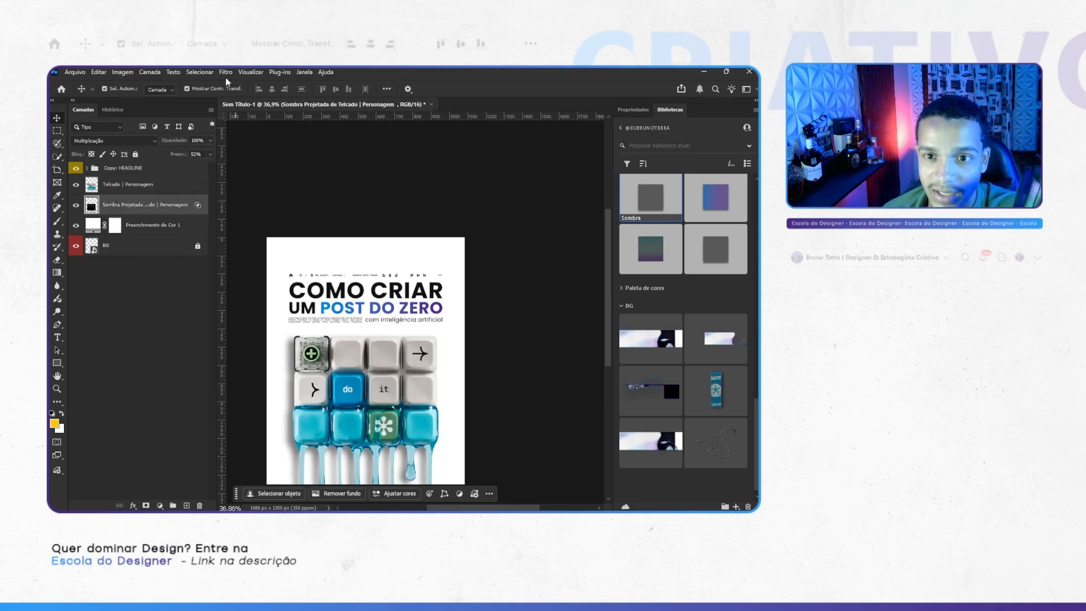
# Step: Start a Path Blur on the shadow layer with a path running diagonally down-left off the canvas, using the Flash de sincronização traseiro preset
pyautogui.click(226, 71)
pyautogui.moveTo(272, 238)
pyautogui.click(382, 265)
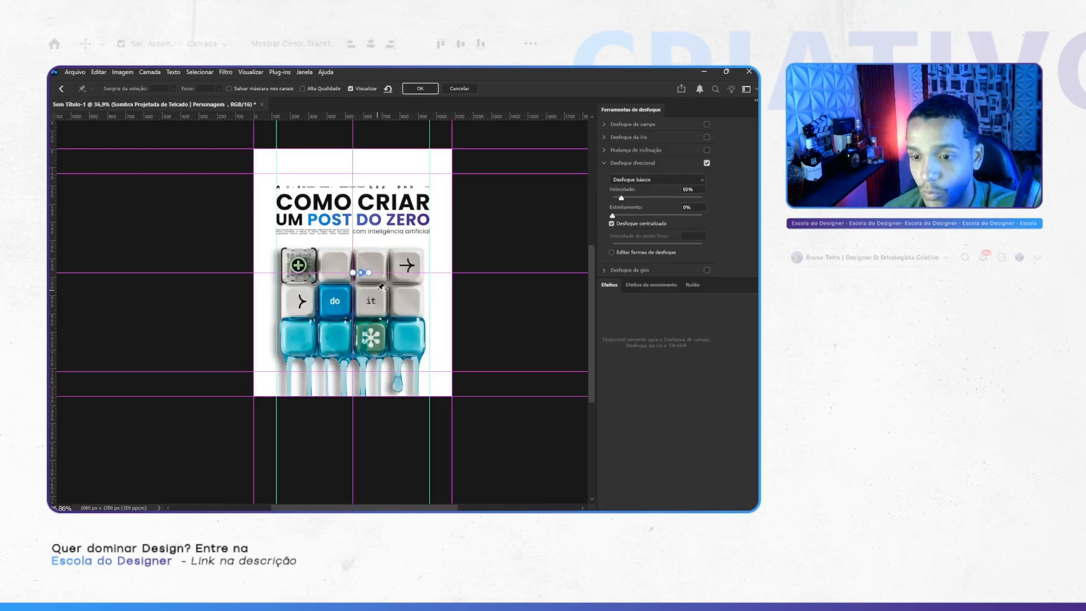
pyautogui.moveTo(368, 273); pyautogui.dragTo(192, 383)
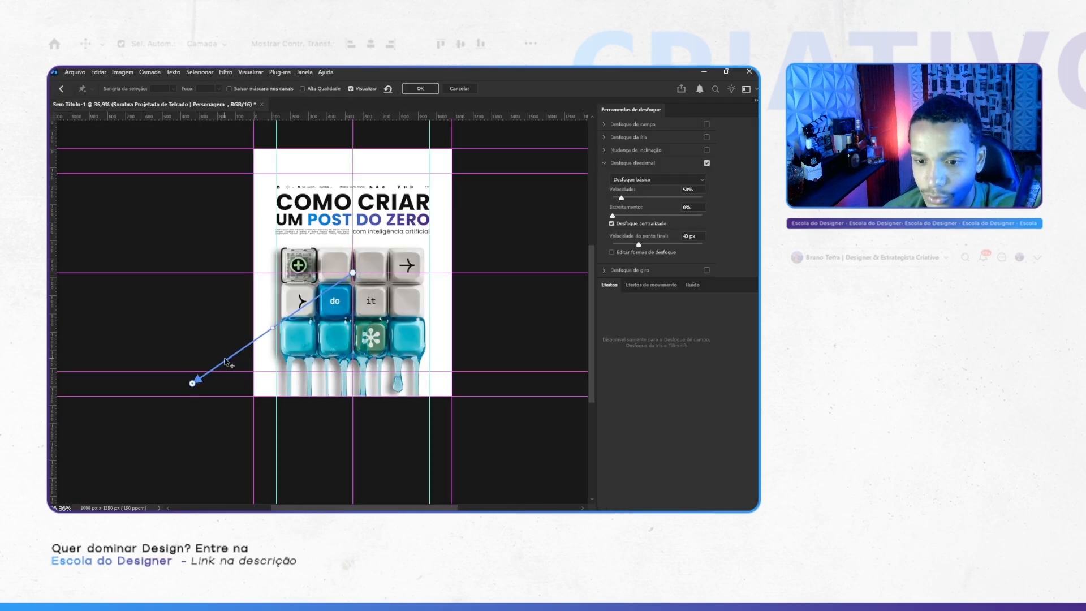
pyautogui.click(641, 179)
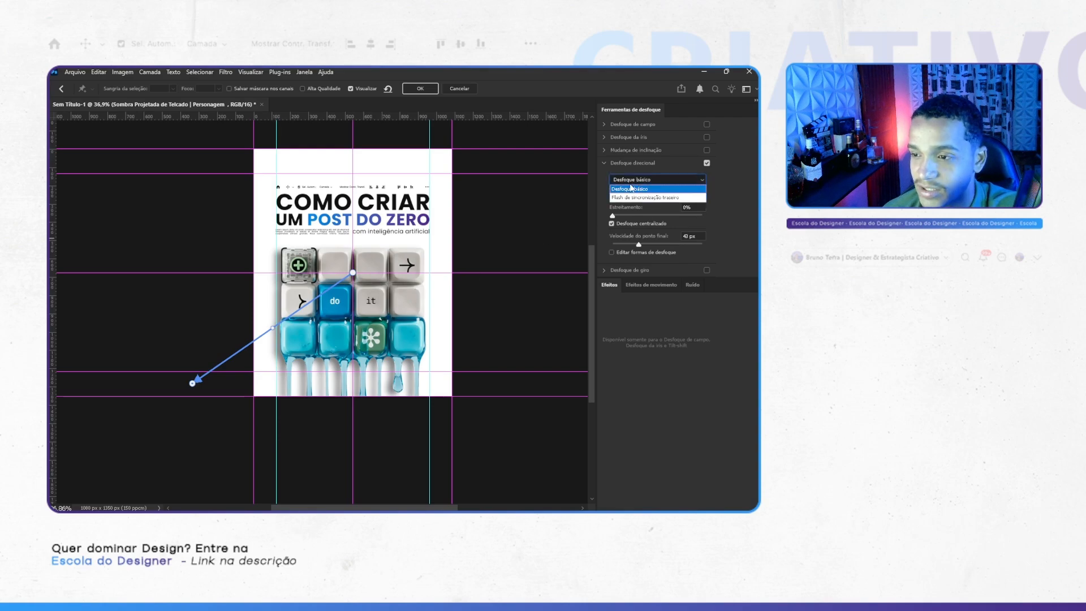
pyautogui.click(642, 197)
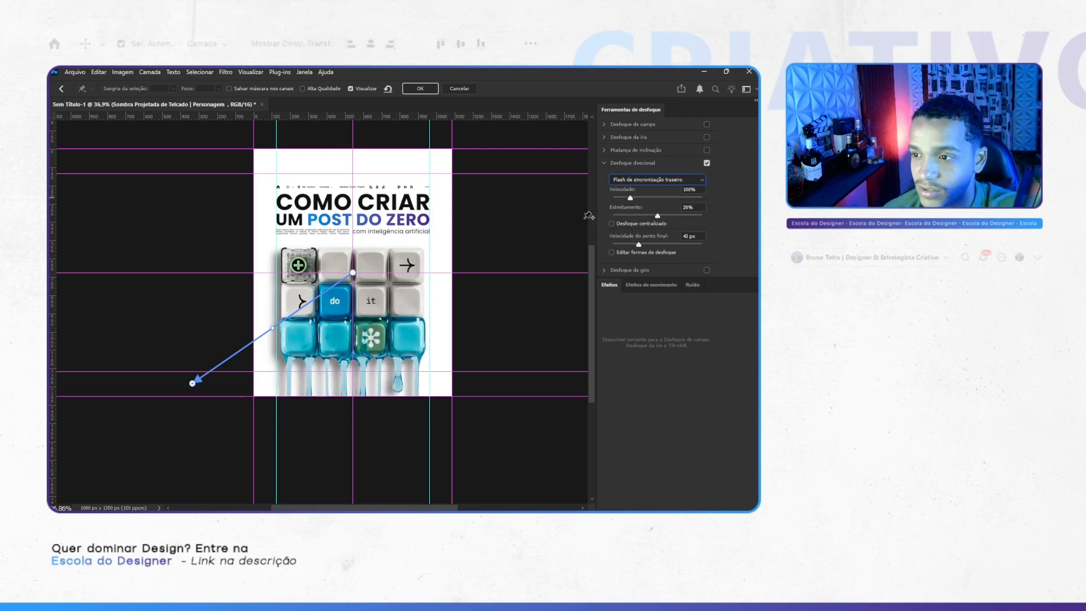
# Step: Replace the blur path with a longer diagonal one from the upper keycaps to beyond the canvas's lower left, and raise its speed
pyautogui.click(272, 329)
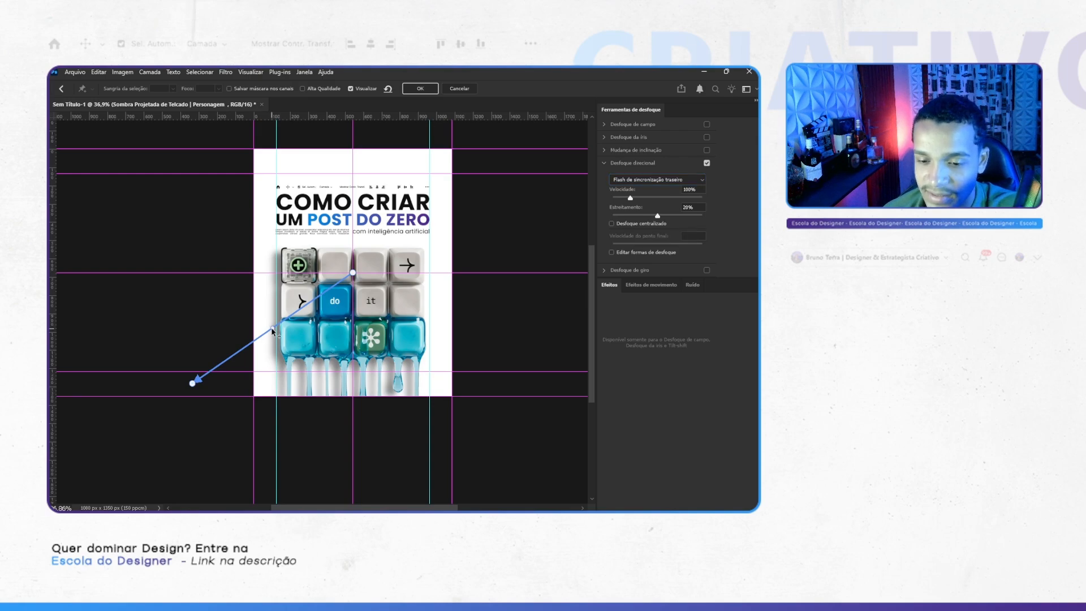
pyautogui.press('Delete')
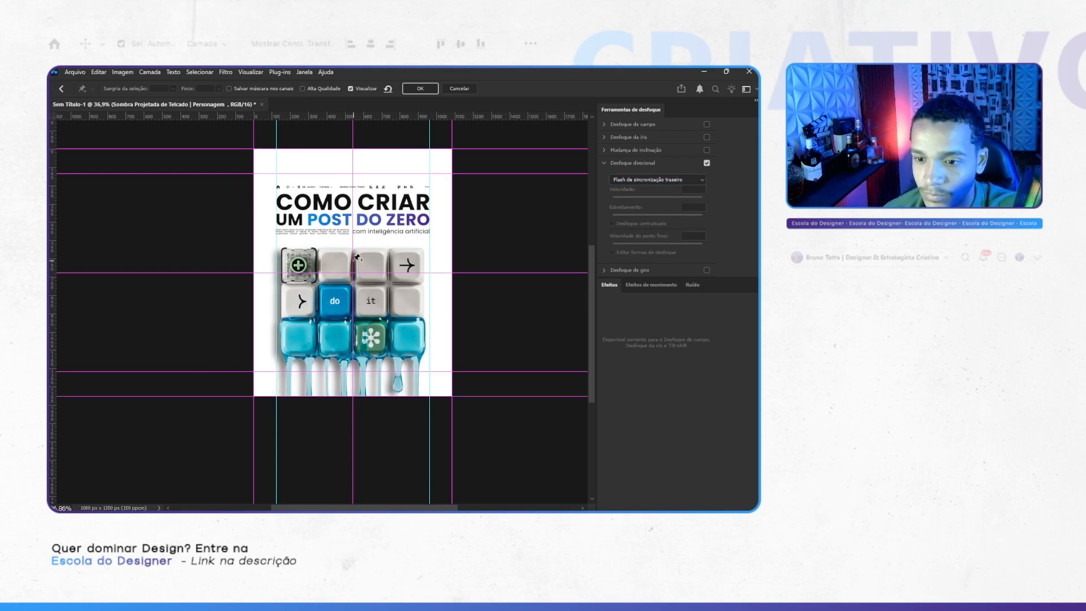
pyautogui.moveTo(352, 260); pyautogui.dragTo(125, 421)
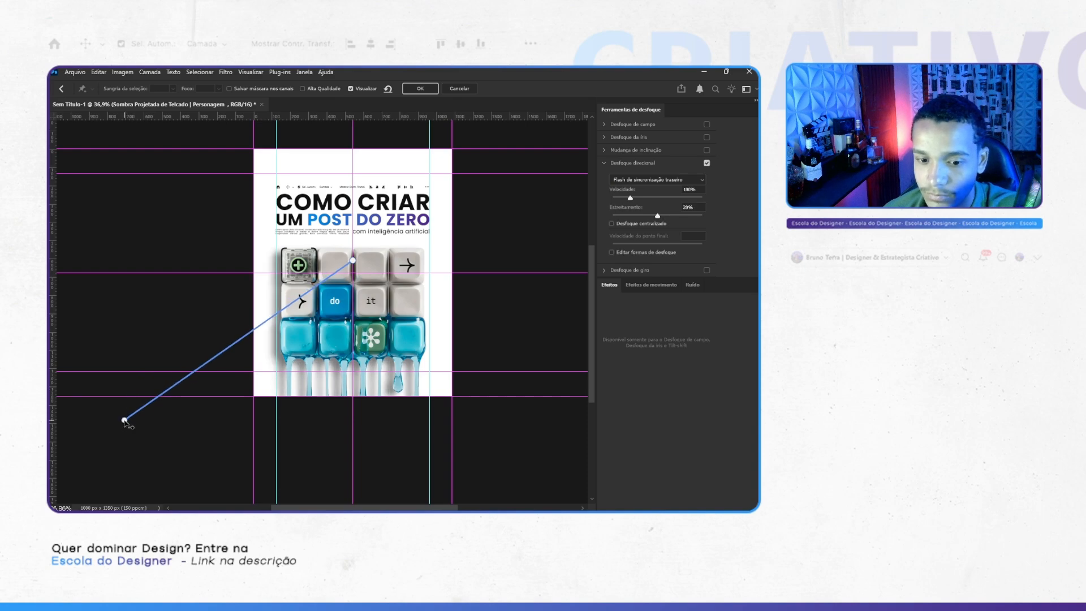
pyautogui.click(648, 180)
pyautogui.click(650, 199)
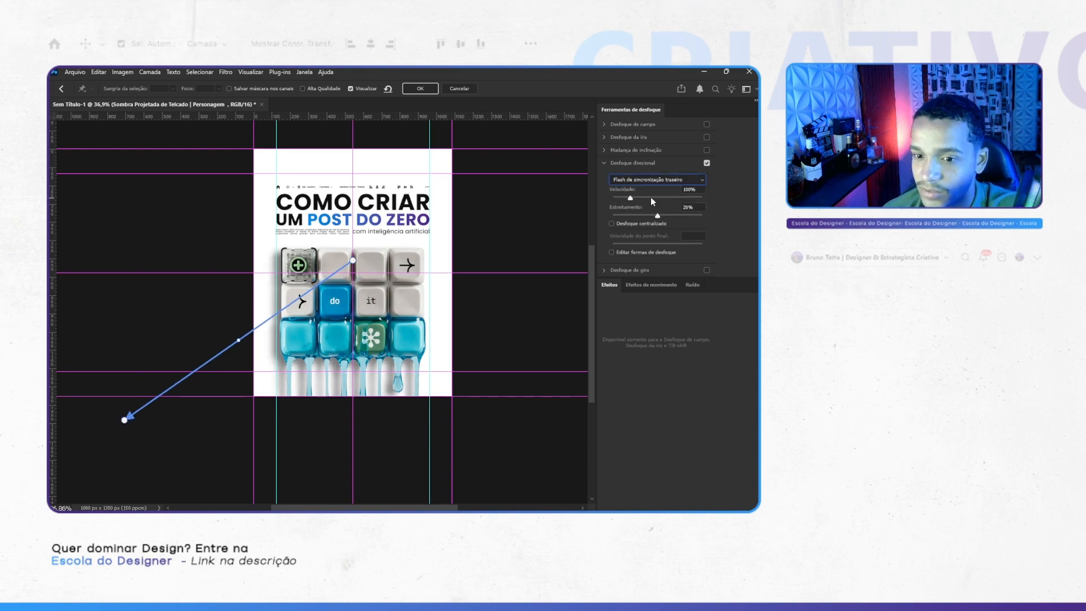
pyautogui.moveTo(651, 198); pyautogui.dragTo(665, 198)
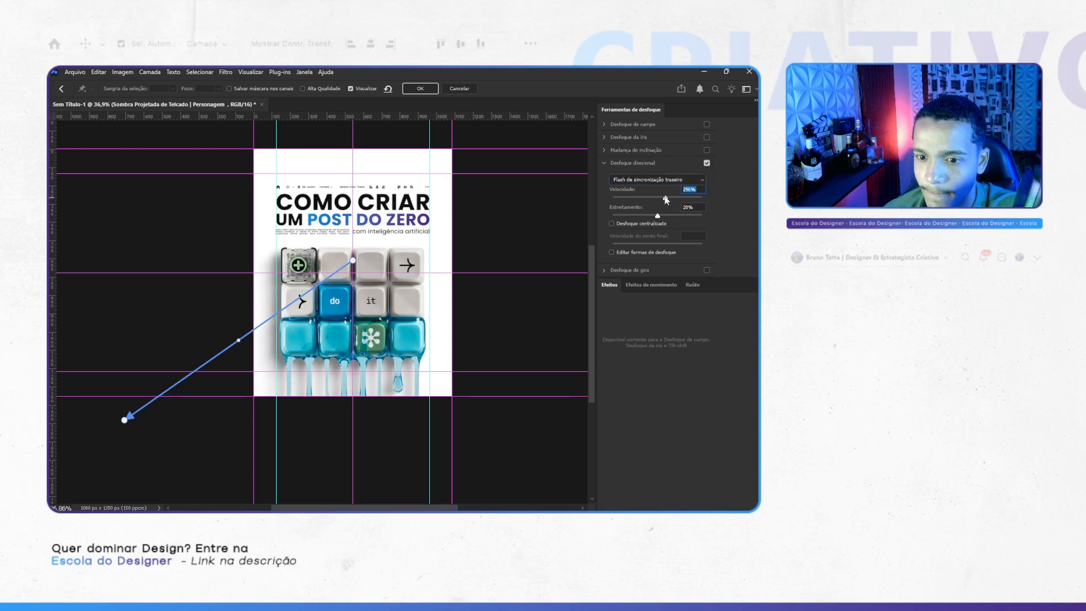
pyautogui.moveTo(683, 197); pyautogui.dragTo(683, 197)
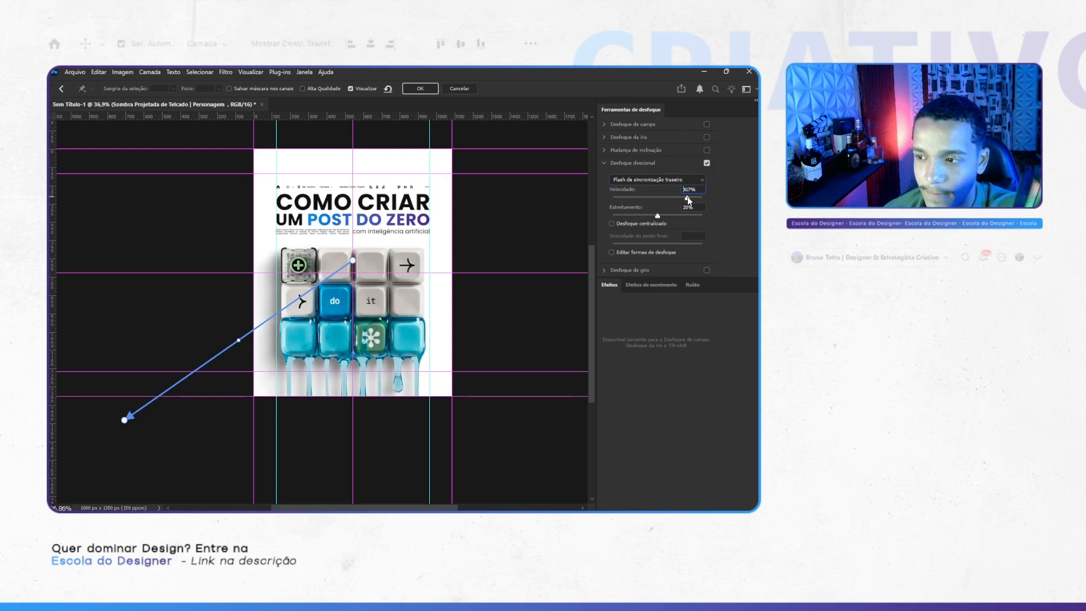
# Step: Reshape the blur path to start near the upper-left keycap, raise its speed above 400% with the Flash de sincronização traseiro preset, and apply it
pyautogui.moveTo(353, 262); pyautogui.dragTo(120, 388)
pyautogui.click(639, 180)
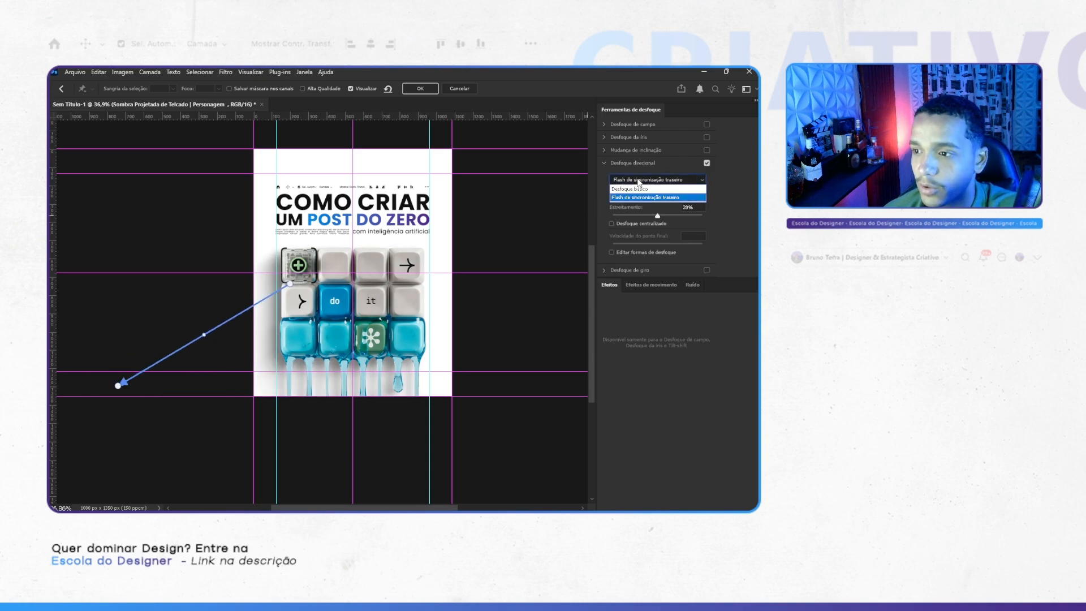
pyautogui.click(641, 196)
pyautogui.click(646, 181)
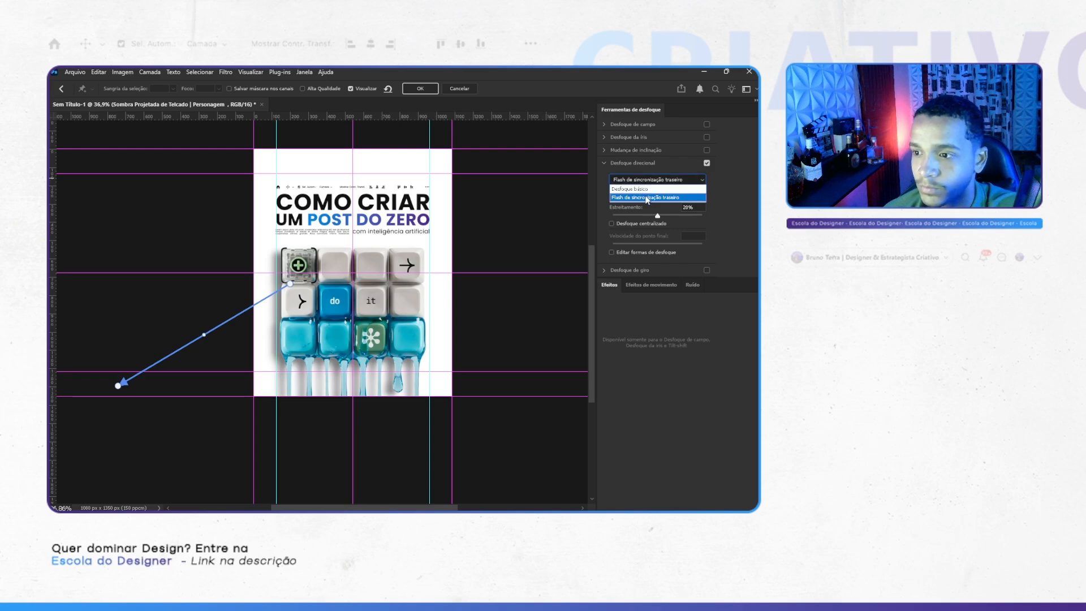
pyautogui.click(647, 197)
pyautogui.click(679, 198)
pyautogui.moveTo(679, 198); pyautogui.dragTo(690, 202)
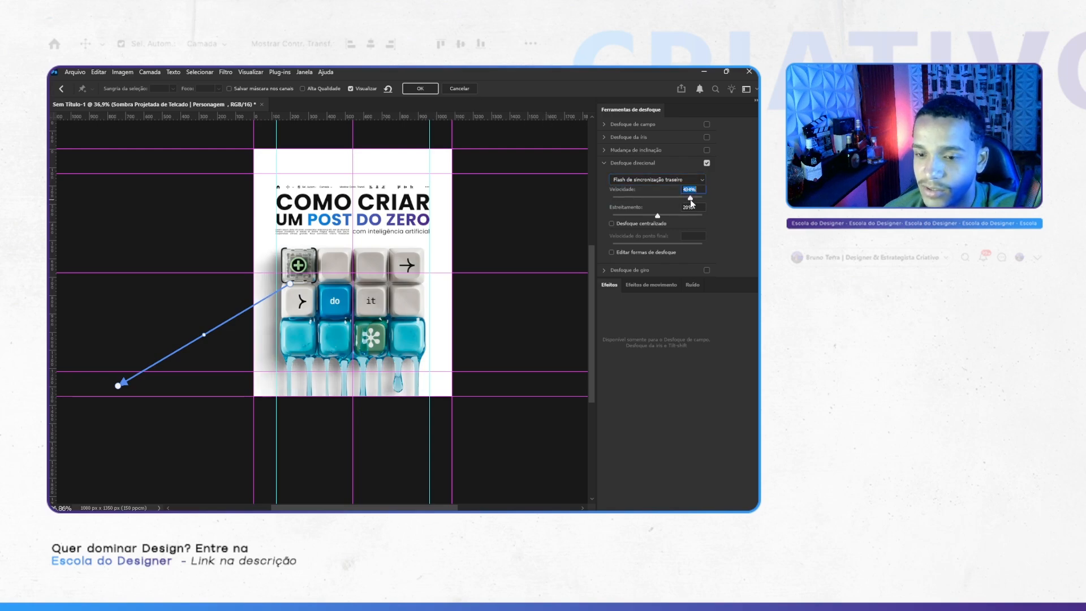
pyautogui.click(426, 89)
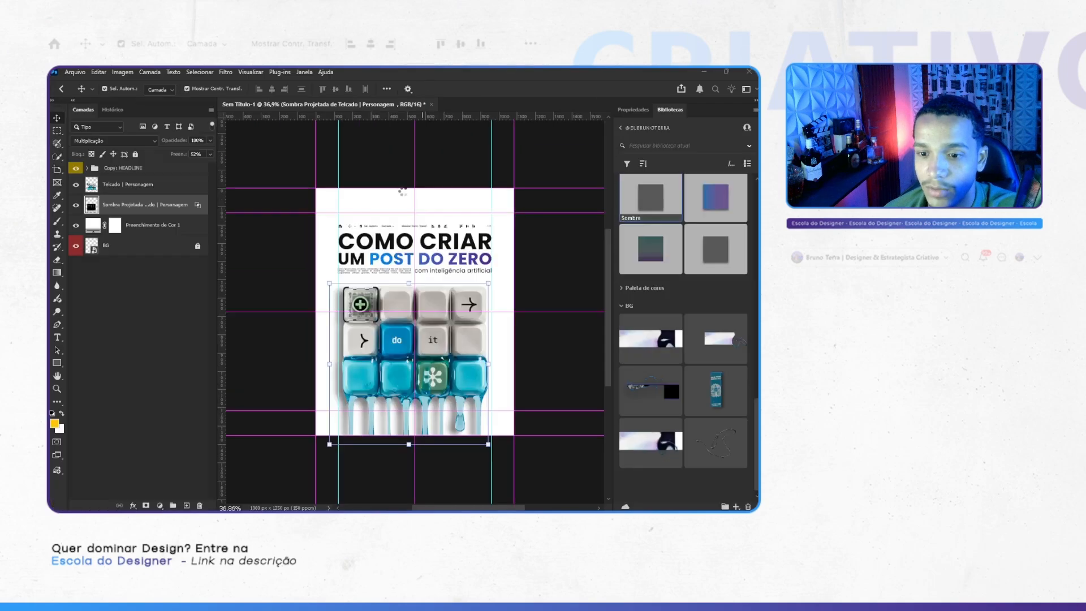
# Step: Deselect the shadow layer and hide the guides
pyautogui.scroll(-1, 383, 171)
pyautogui.click(369, 141)
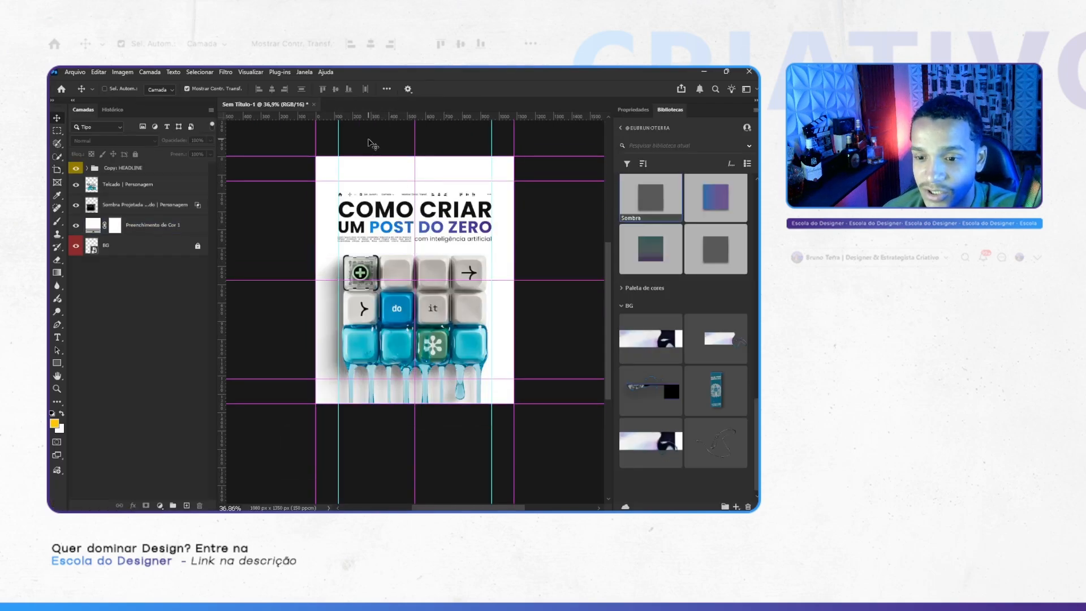
pyautogui.hotkey('ctrl', 'h')
pyautogui.hscroll(1, 374, 305)
# Step: Add a new empty layer above the Teclado | Personagem layer and clip it to that layer
pyautogui.click(374, 305)
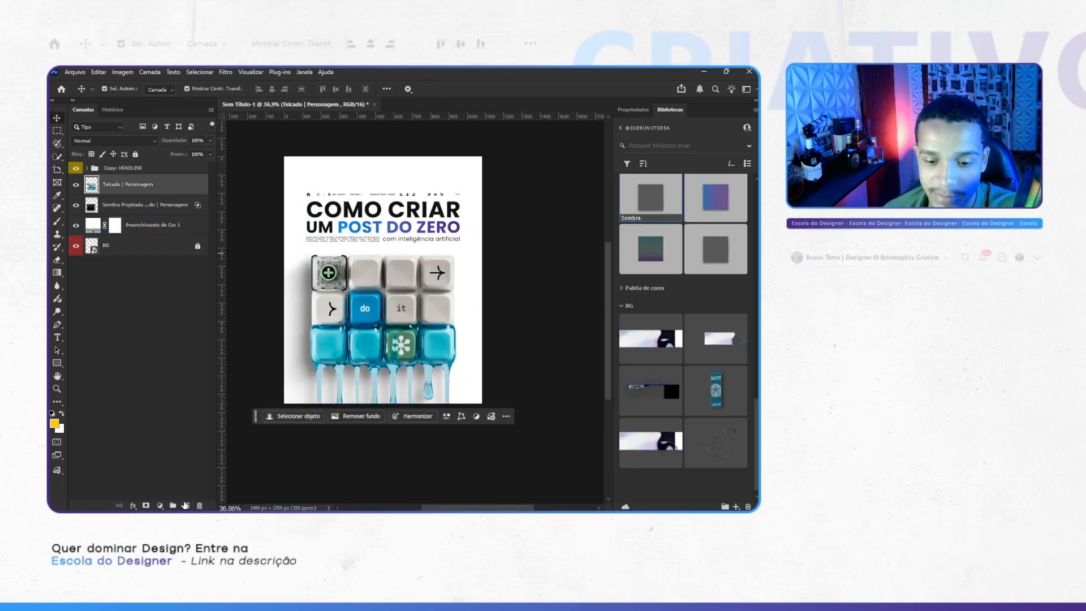
pyautogui.click(185, 505)
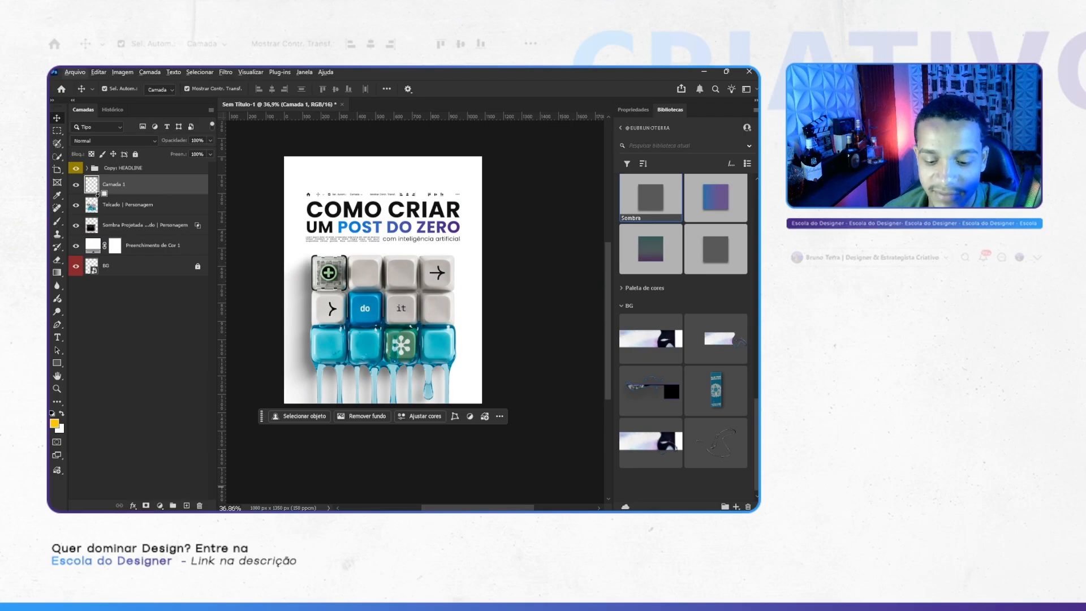
pyautogui.keyDown('alt'); pyautogui.click(97, 194); pyautogui.keyUp('alt')
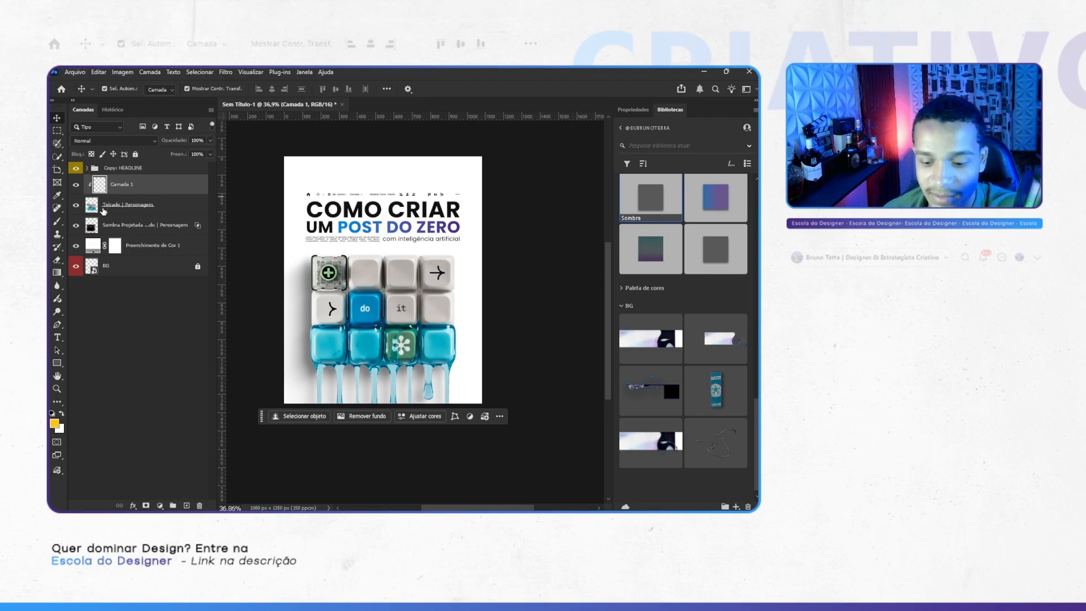
# Step: Set up the saved soft brush with 35% flow and 1% hardness, sized to about 248 px
pyautogui.press('b')
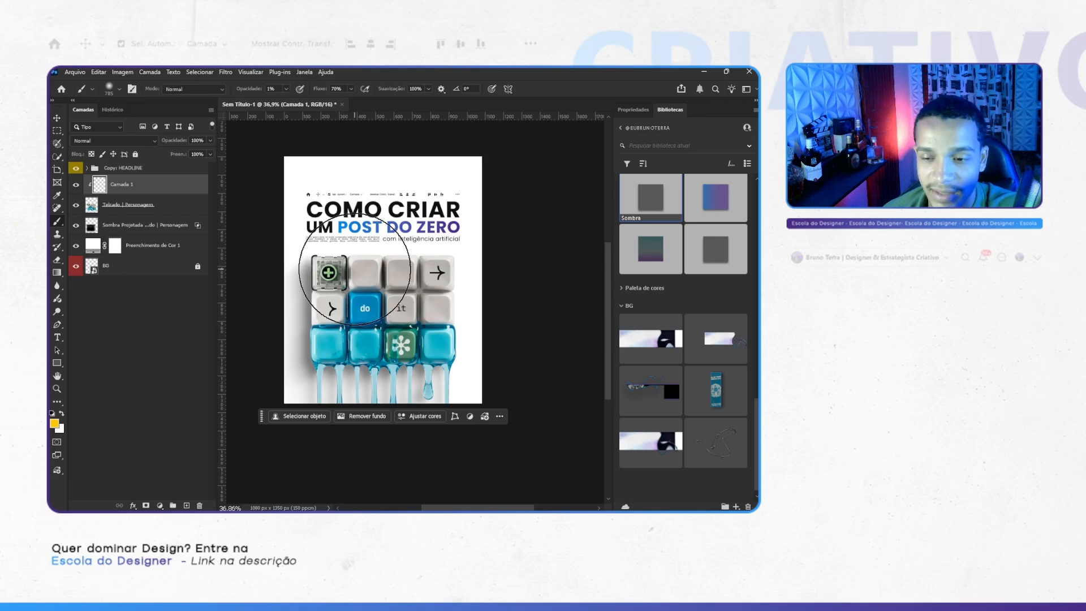
pyautogui.scroll(-3, 371, 263)
pyautogui.scroll(3, 373, 268)
pyautogui.rightClick(388, 266)
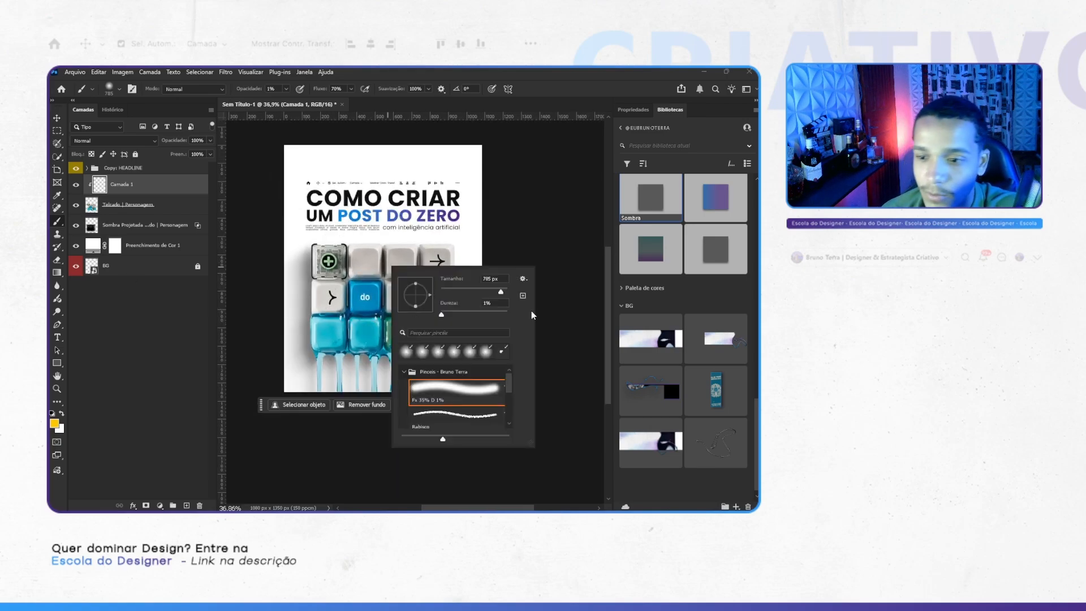
pyautogui.click(468, 401)
pyautogui.press('Return')
pyautogui.rightClick(379, 244)
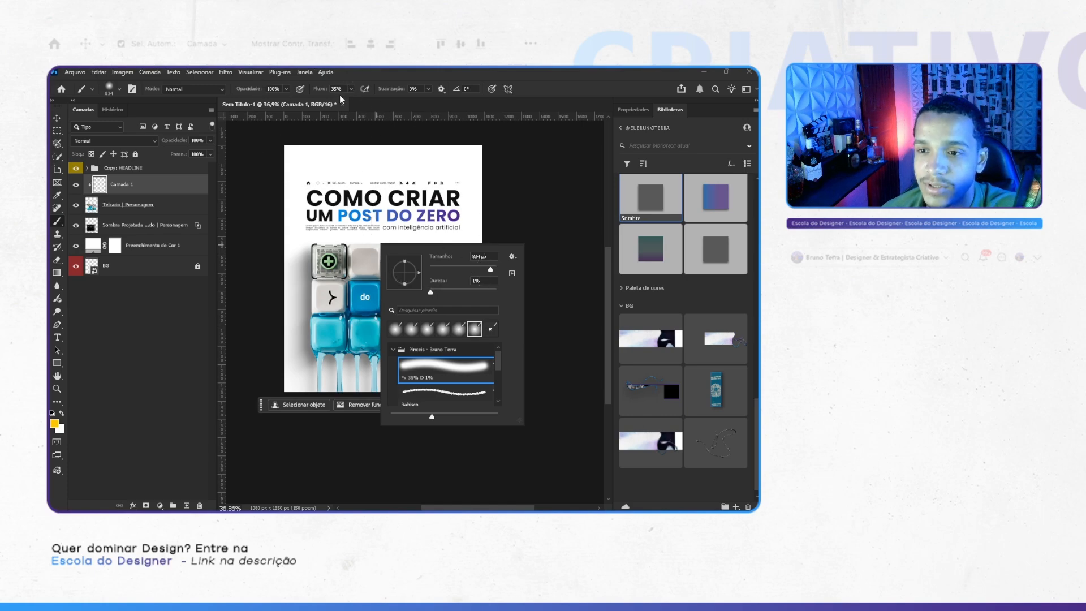
pyautogui.moveTo(287, 274); pyautogui.dragTo(232, 279)
pyautogui.hscroll(-1, 302, 282)
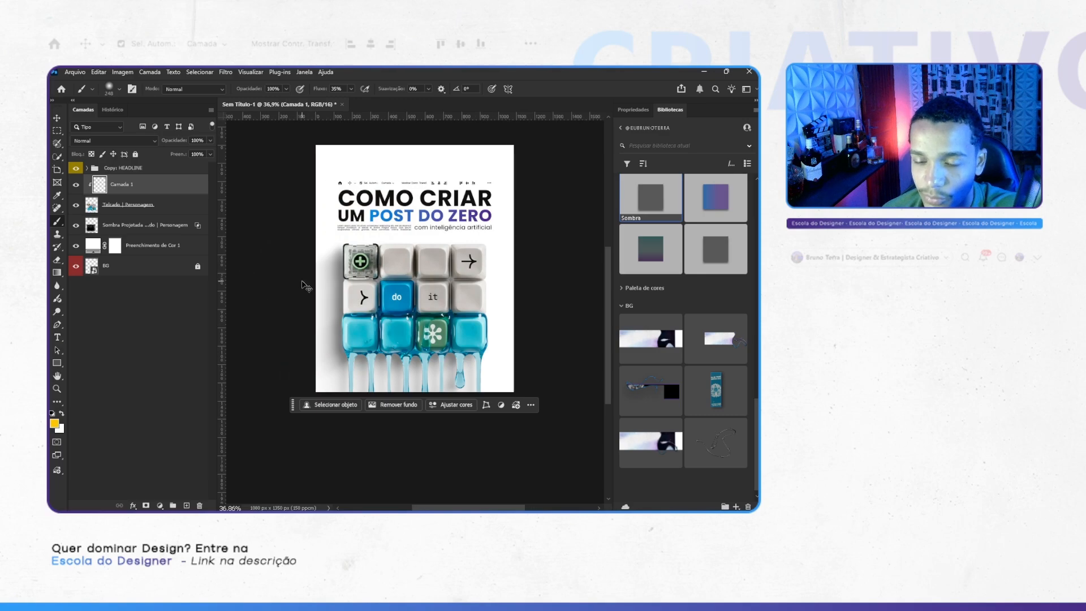
# Step: Paint soft black shading down the left edge of the keycaps on the clipped layer, enlarging the brush to about 525 px
pyautogui.scroll(3, 322, 277)
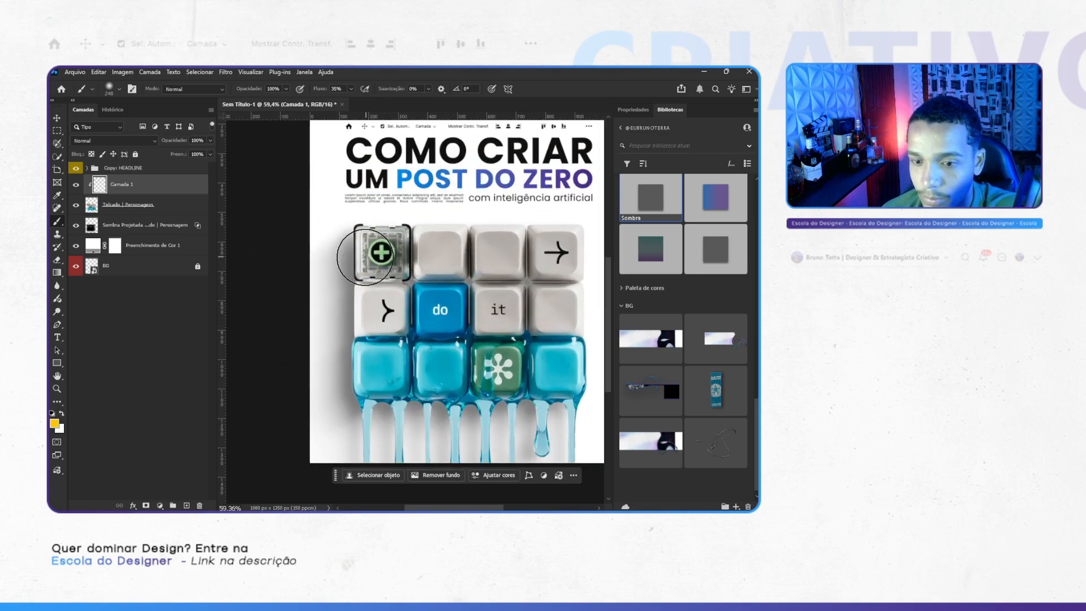
pyautogui.press('d')
pyautogui.press('x')
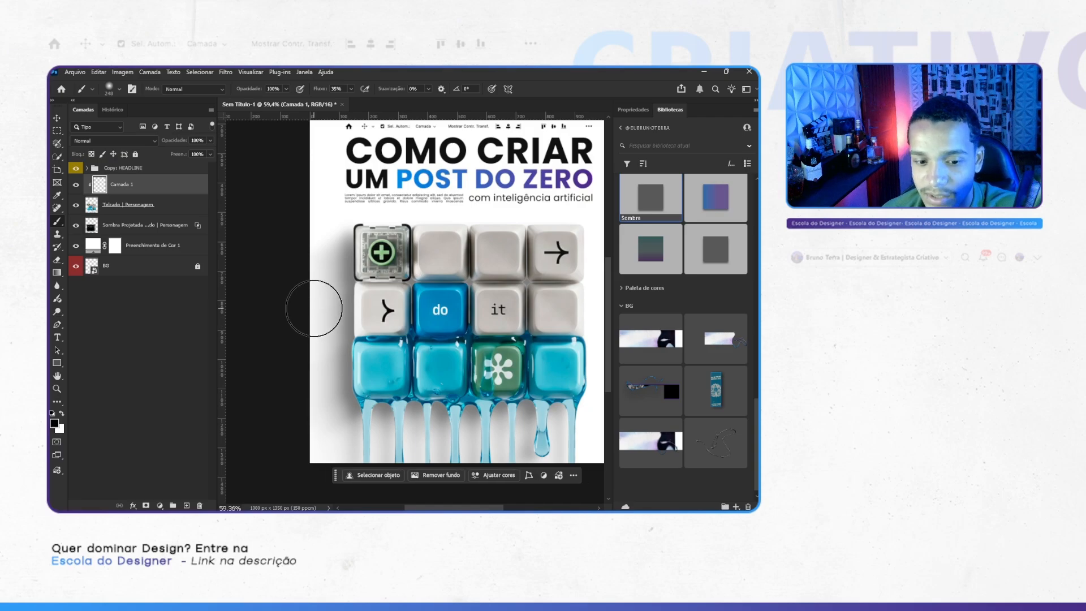
pyautogui.moveTo(336, 222); pyautogui.dragTo(281, 427)
pyautogui.moveTo(330, 228); pyautogui.dragTo(317, 481)
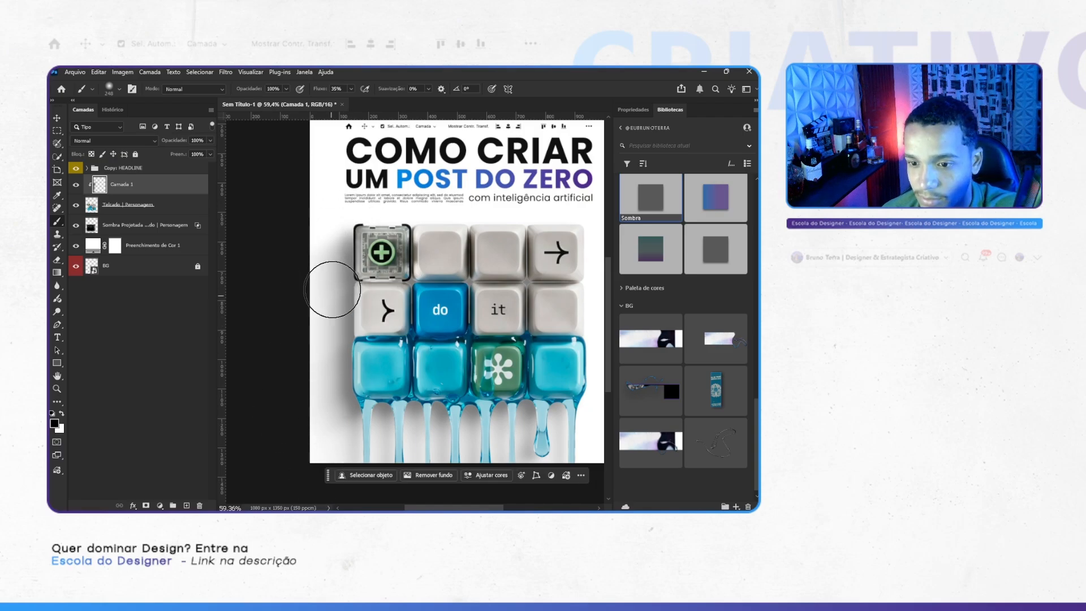
pyautogui.moveTo(332, 289); pyautogui.dragTo(317, 436)
pyautogui.scroll(-3, 317, 436)
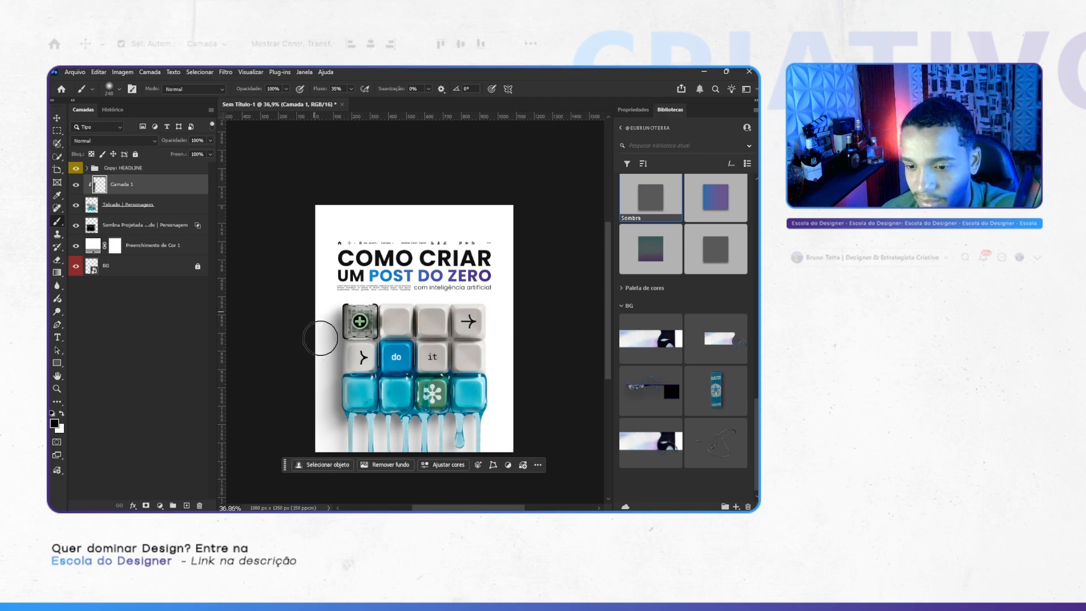
pyautogui.keyDown('alt'); pyautogui.rightClick(317, 388); pyautogui.keyUp('alt')
pyautogui.moveTo(315, 303); pyautogui.dragTo(297, 424)
pyautogui.scroll(-2, 334, 349)
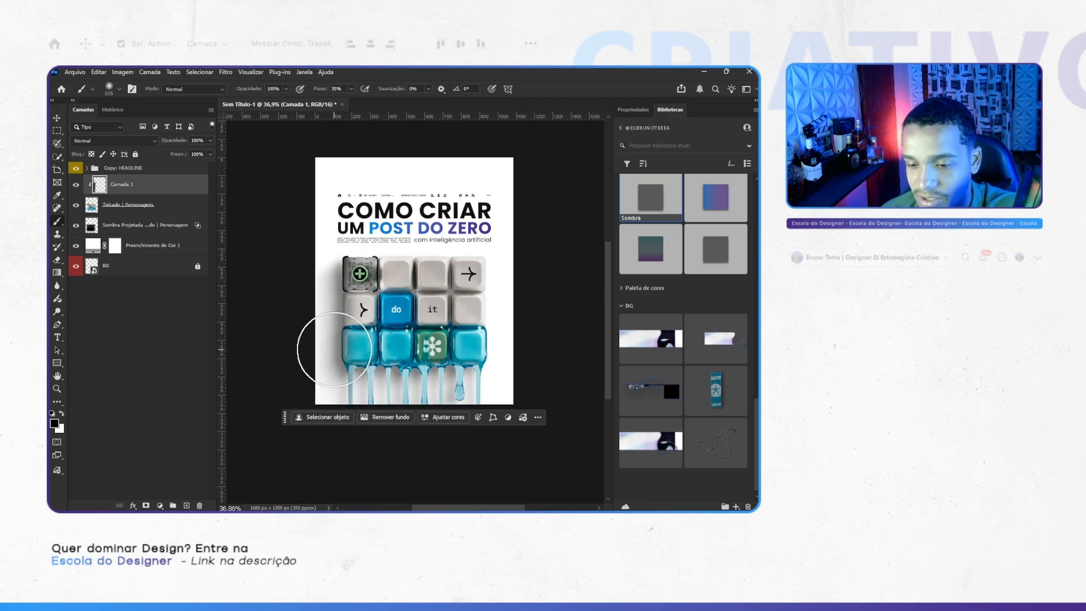
pyautogui.press('v')
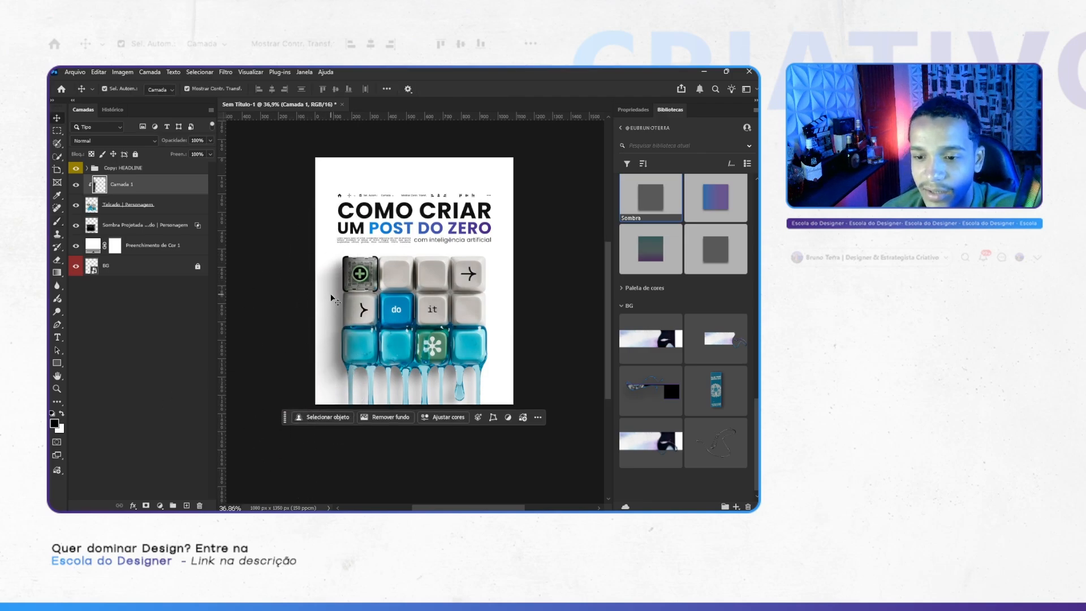
# Step: Deselect the layer and review the shaded composition with the guides toggled and at a reduced size
pyautogui.hotkey('ctrl', 'h')
pyautogui.hotkey('ctrl', 'h')
pyautogui.hscroll(1, 429, 282)
pyautogui.click(501, 308)
pyautogui.scroll(-4, 481, 297)
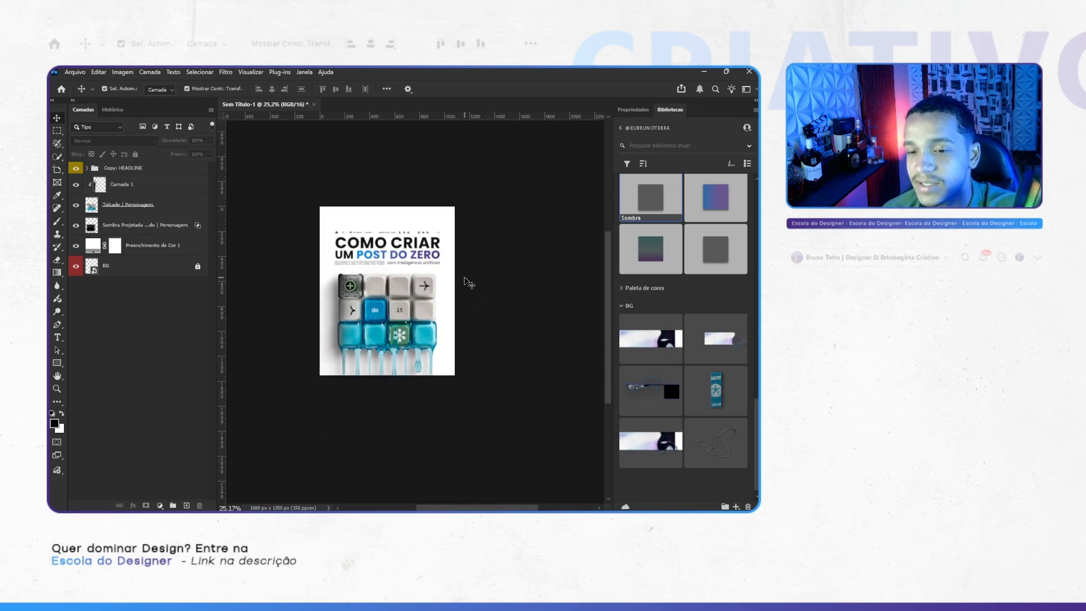
# Step: Examine the keycaps, their shading and the headline of the composition at several magnifications
pyautogui.hscroll(-1, 466, 282)
pyautogui.scroll(5, 462, 283)
pyautogui.scroll(-3, 462, 283)
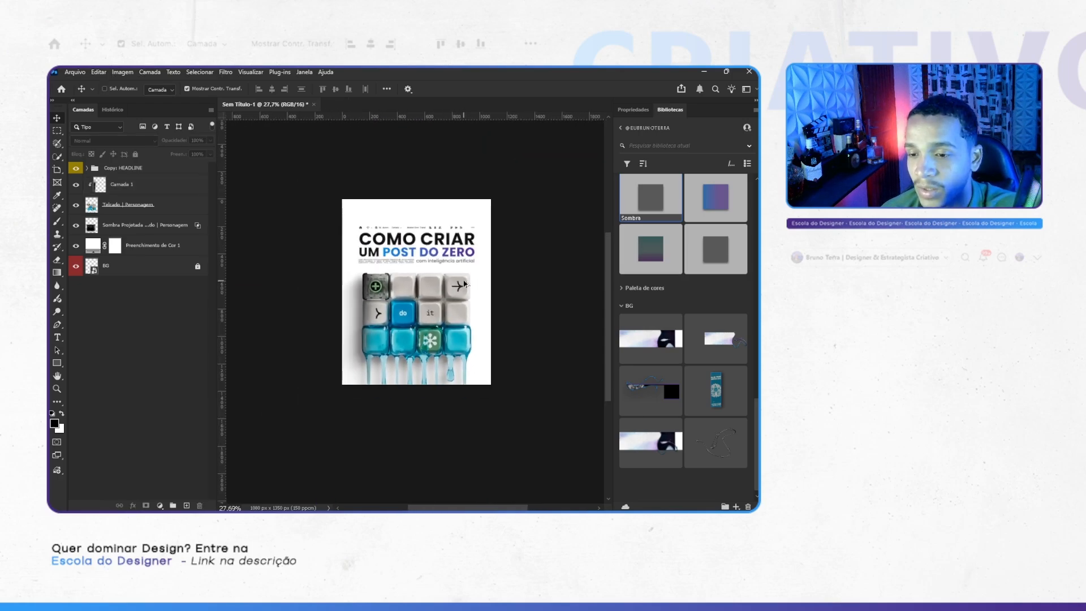
pyautogui.scroll(2, 426, 296)
pyautogui.scroll(-1, 426, 298)
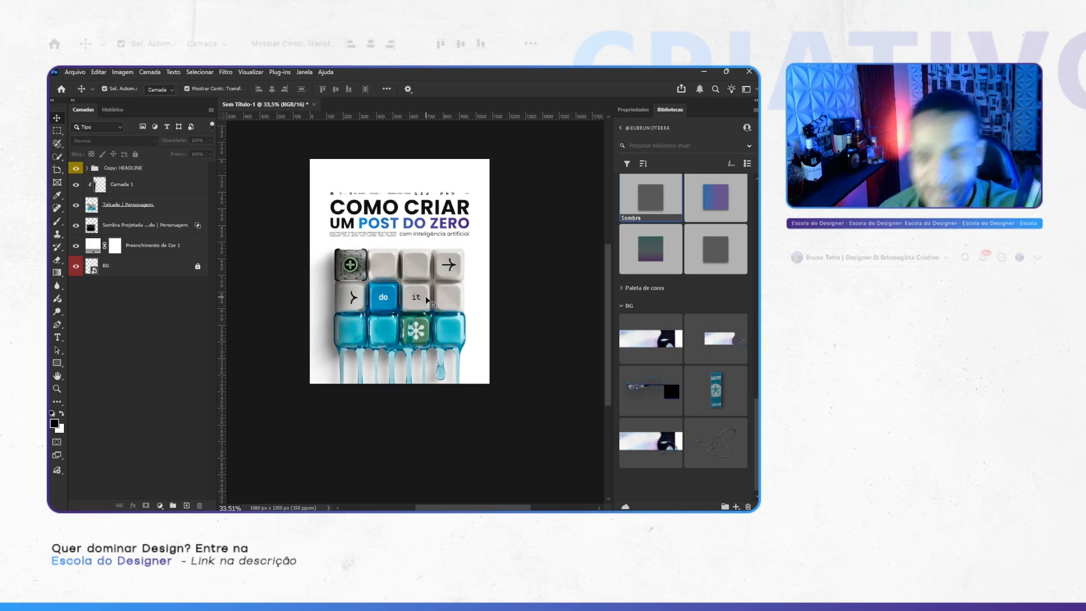
pyautogui.scroll(-3, 449, 278)
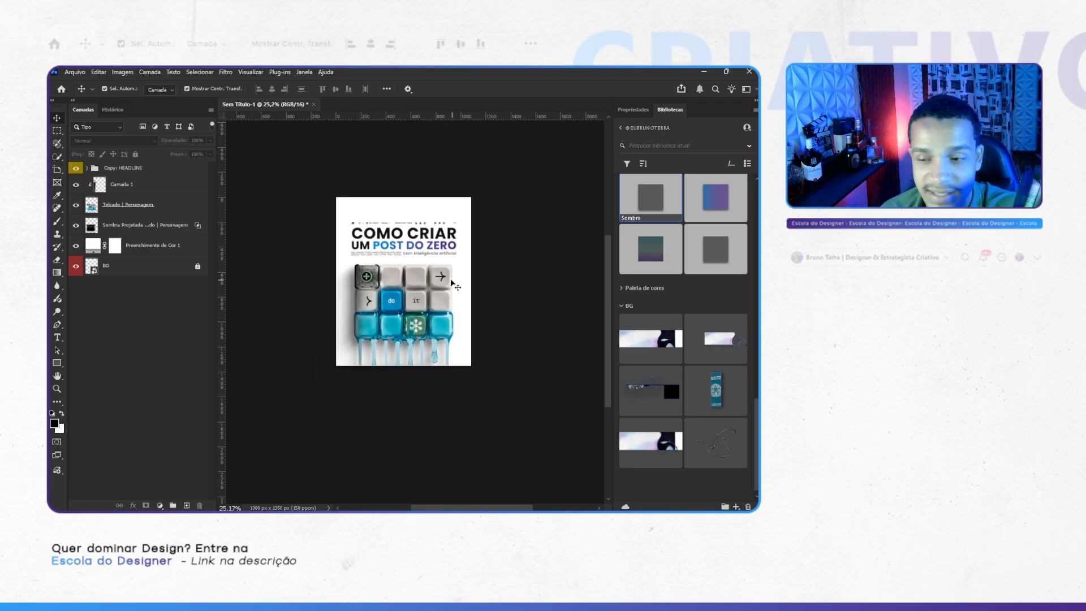
pyautogui.scroll(4, 449, 279)
pyautogui.scroll(-3, 449, 279)
pyautogui.scroll(5, 449, 279)
pyautogui.hscroll(-2, 449, 278)
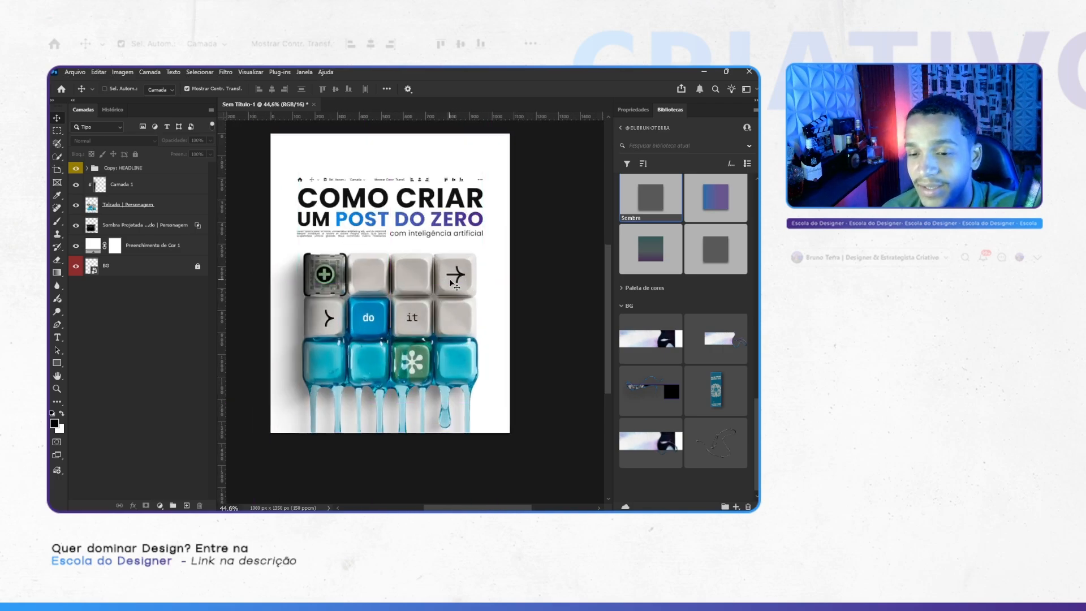
pyautogui.hscroll(1, 482, 295)
# Step: Convert the white colour fill layer to a smart object and add uniform noise with an intensity of 2%
pyautogui.keyDown('ctrl'); pyautogui.click(482, 295); pyautogui.keyUp('ctrl')
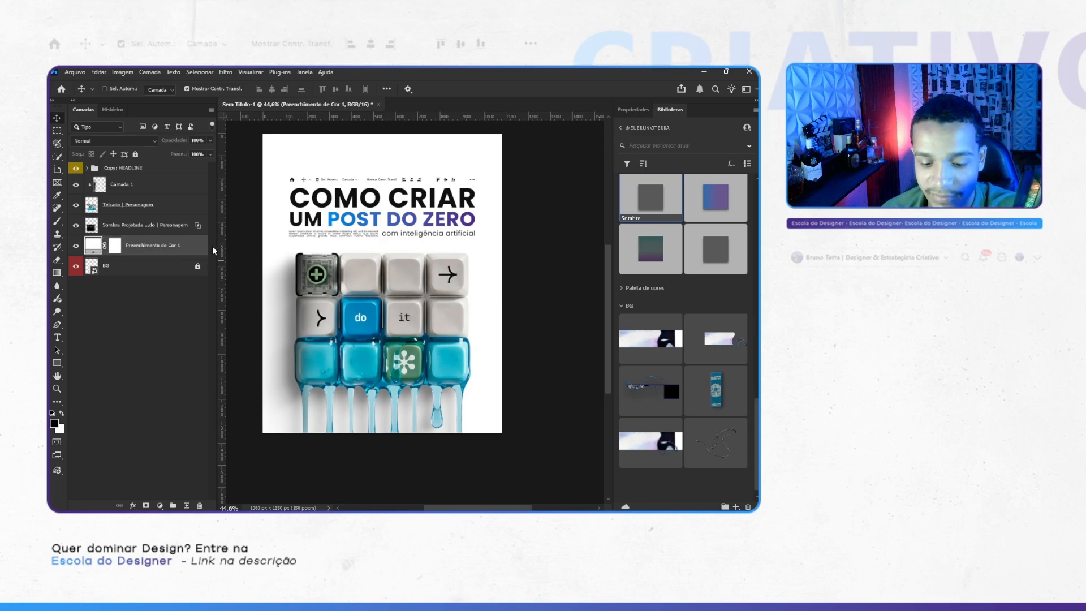
pyautogui.press('F2')
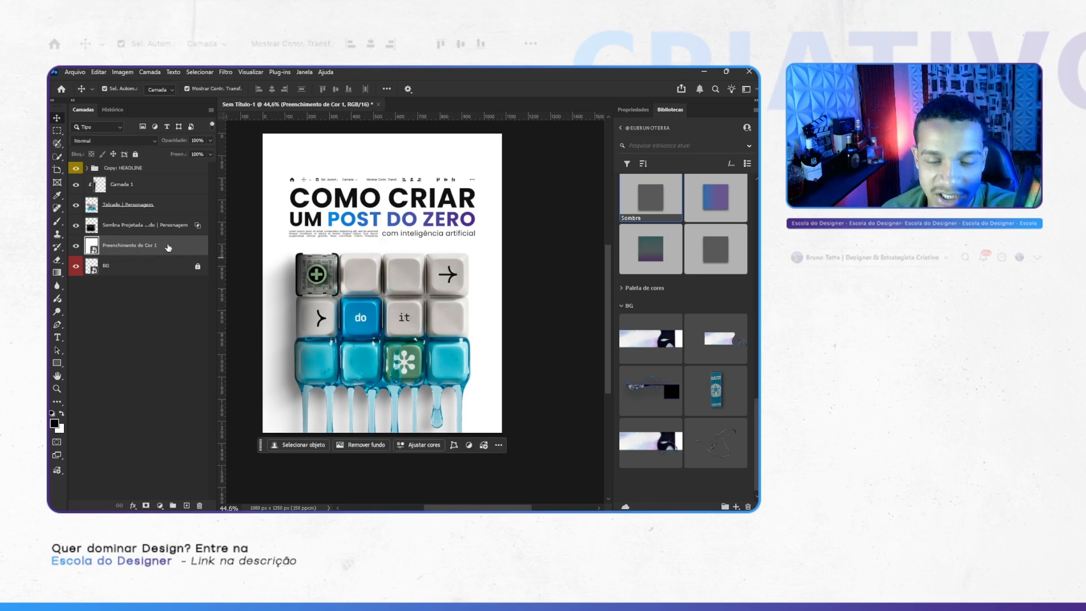
pyautogui.click(226, 72)
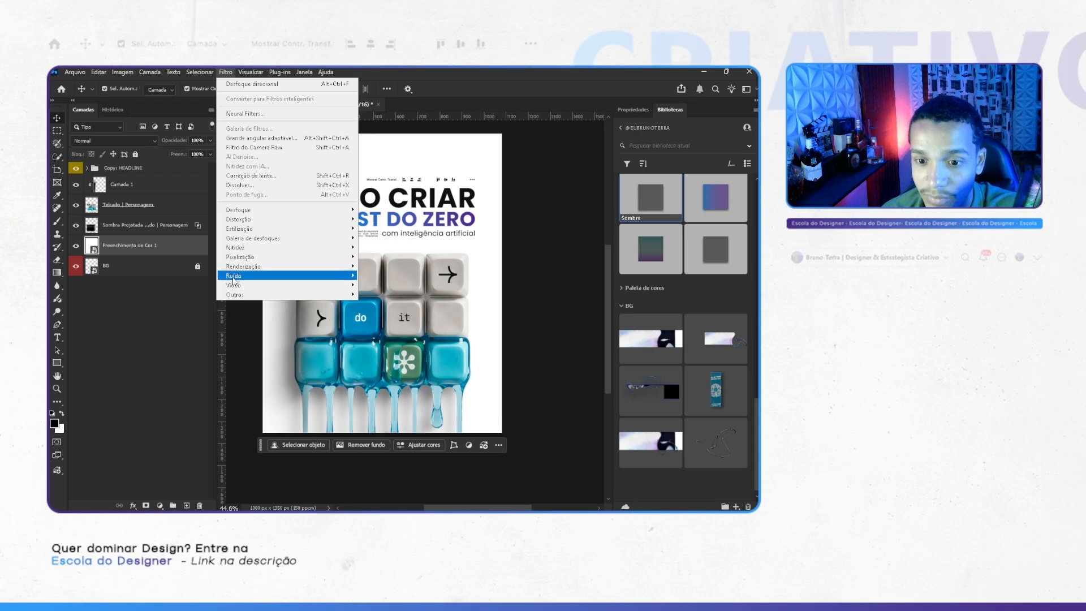
pyautogui.moveTo(235, 275)
pyautogui.click(410, 273)
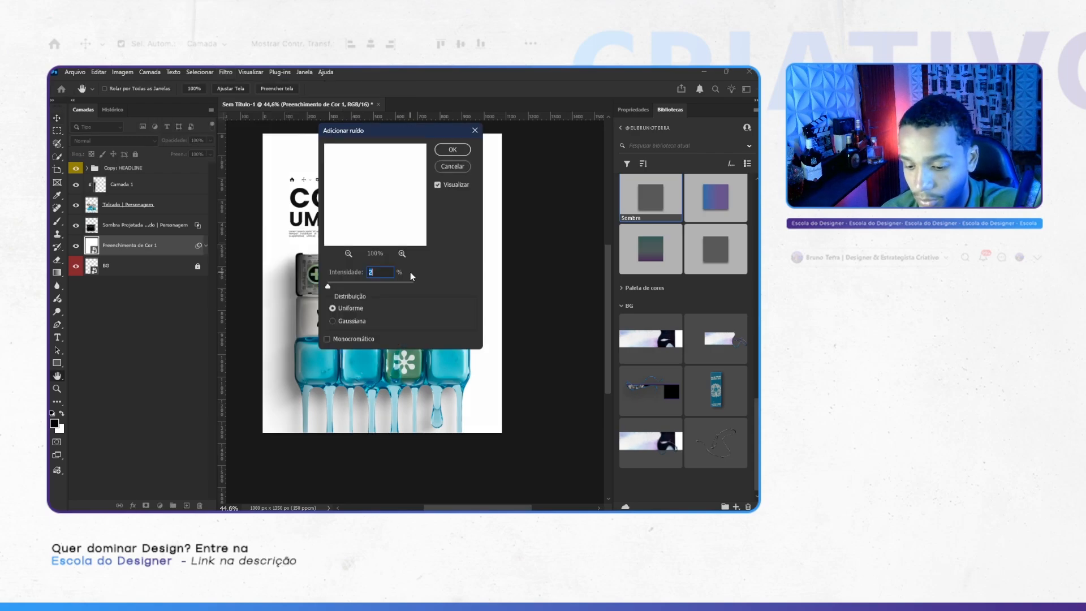
pyautogui.press('Return')
pyautogui.scroll(5, 436, 280)
pyautogui.scroll(-6, 534, 311)
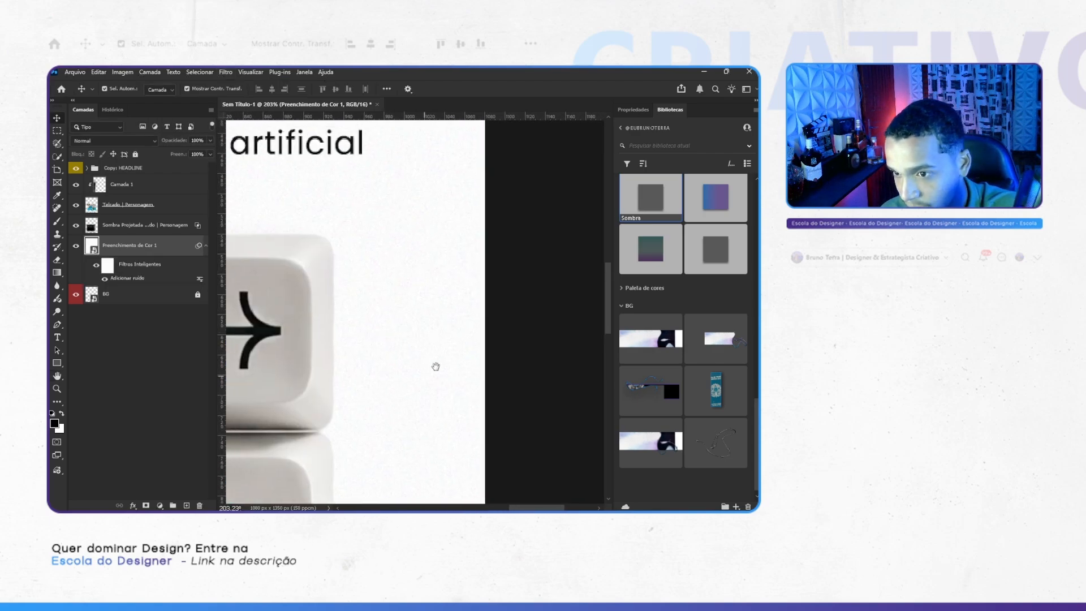
pyautogui.moveTo(388, 333); pyautogui.dragTo(427, 310)
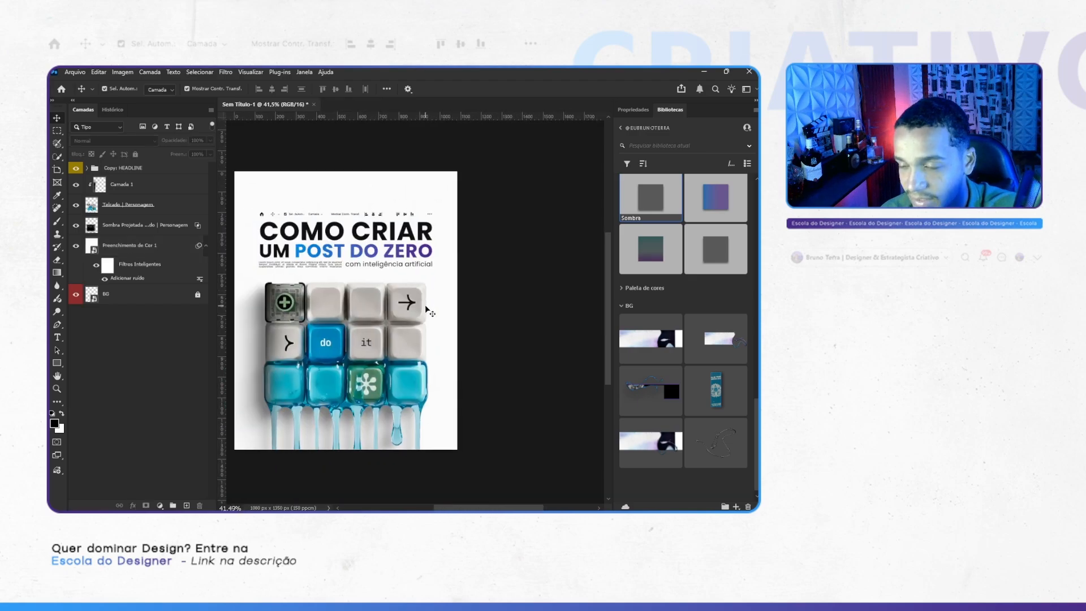
# Step: Place the Concret texture from the Elementos minha IDV library group above the fill layer, scaled to about 34.37% to cover the canvas
pyautogui.click(444, 302)
pyautogui.click(207, 245)
pyautogui.scroll(15, 727, 309)
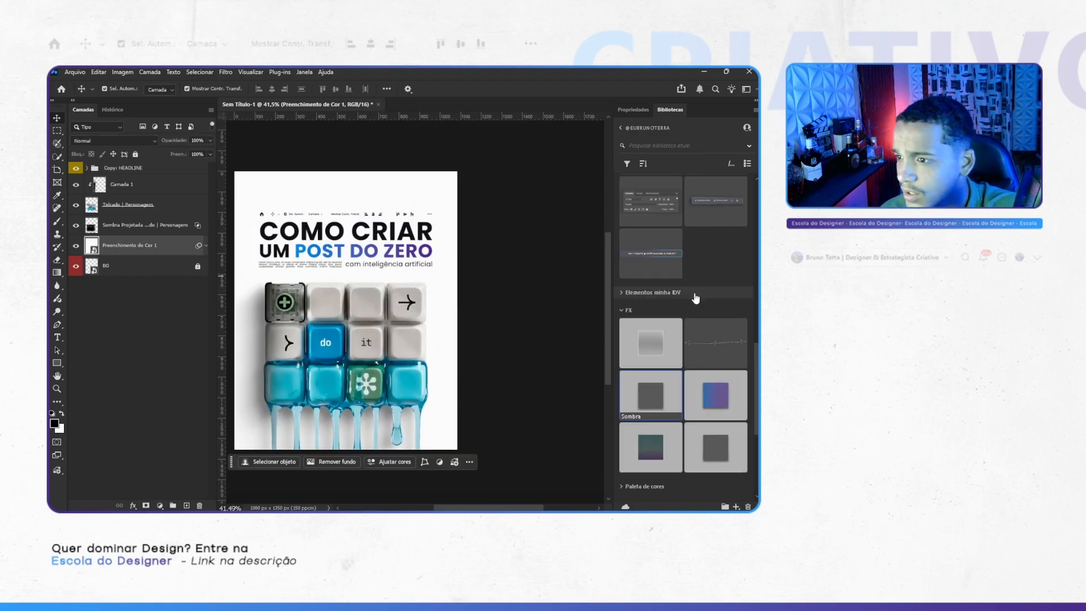
pyautogui.scroll(-15, 701, 321)
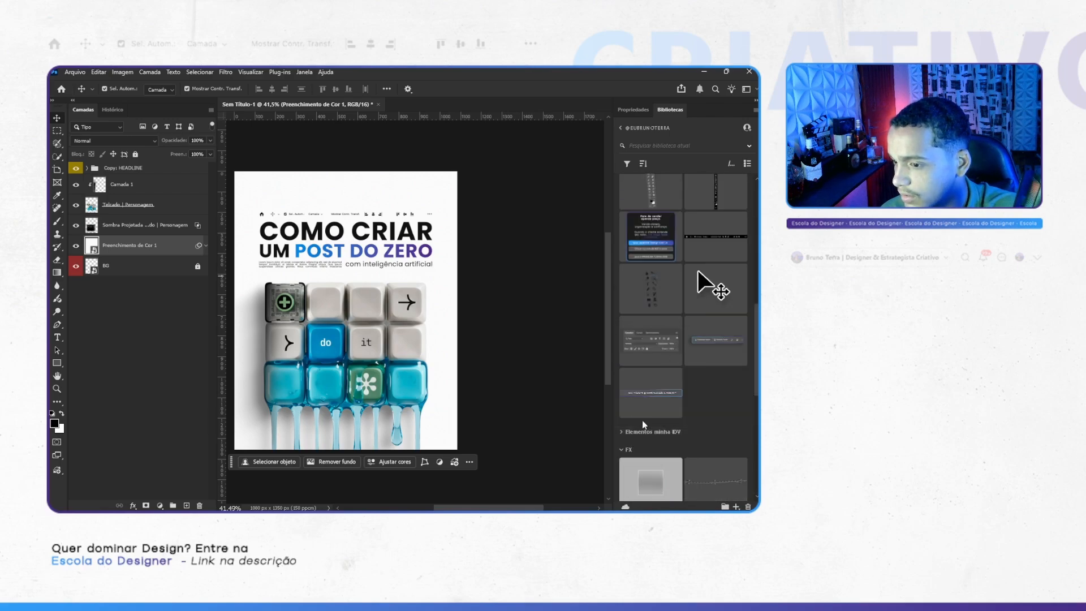
pyautogui.click(621, 433)
pyautogui.scroll(-8, 698, 402)
pyautogui.moveTo(714, 331); pyautogui.dragTo(447, 305)
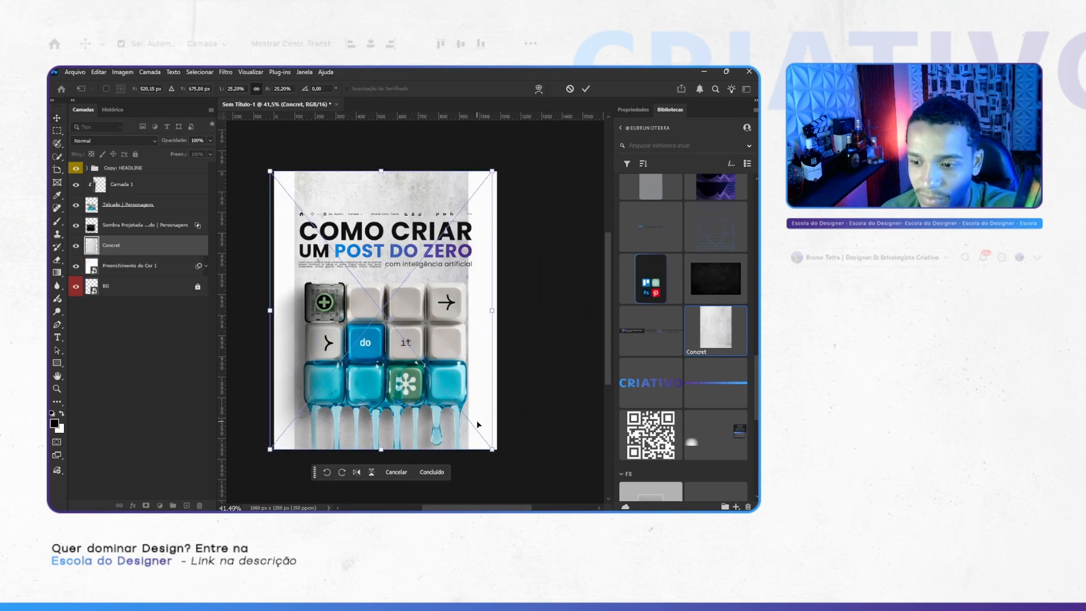
pyautogui.moveTo(493, 449); pyautogui.dragTo(526, 505)
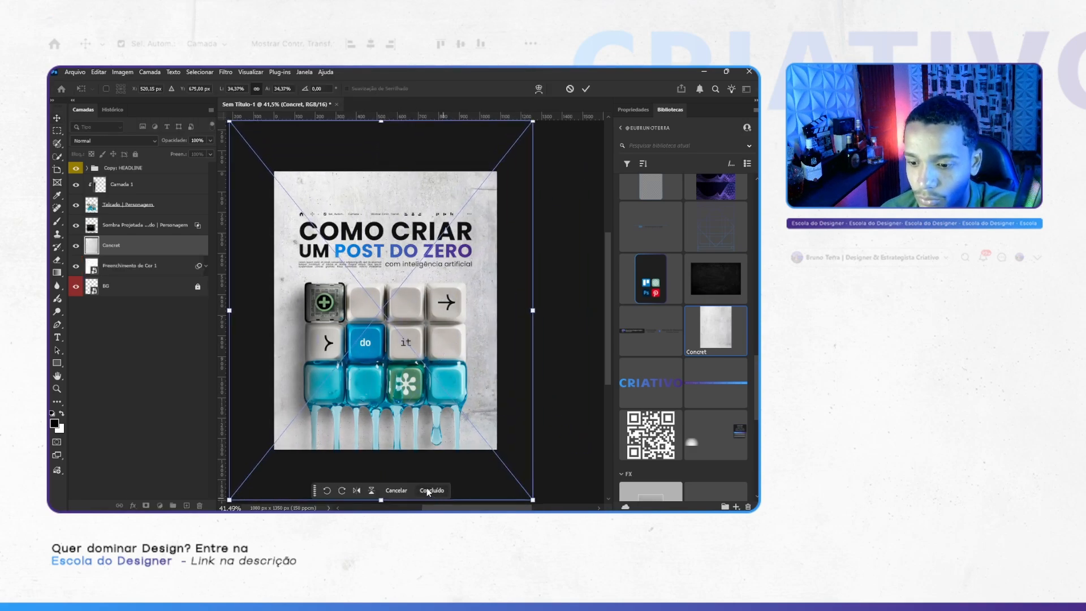
pyautogui.click(427, 491)
# Step: Clip the Concret texture to the white fill layer and lower its opacity to 15%
pyautogui.keyDown('alt'); pyautogui.click(96, 256); pyautogui.keyUp('alt')
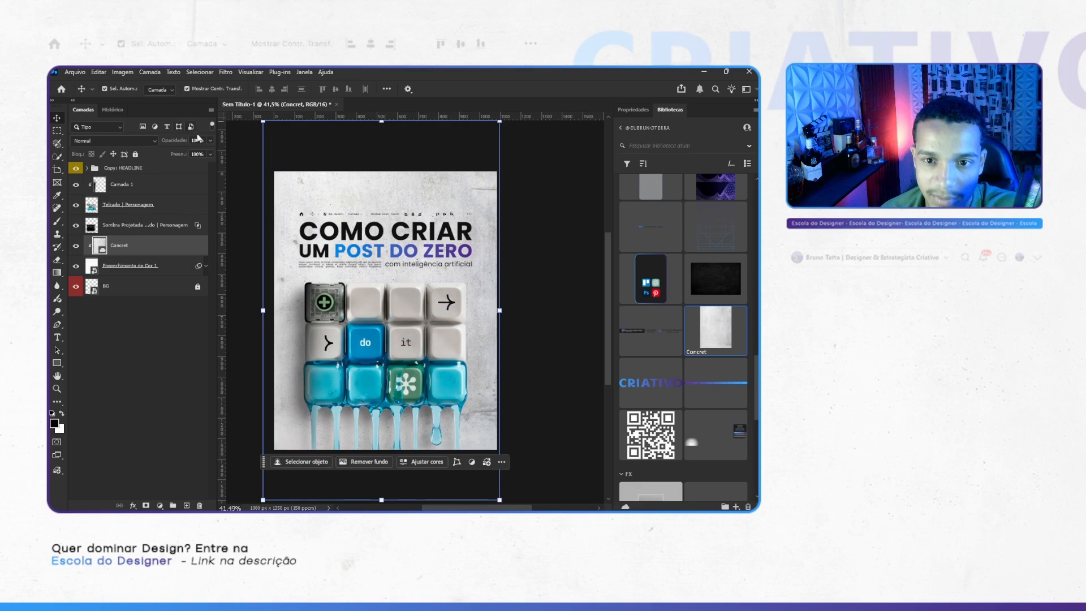
pyautogui.write('15')
pyautogui.click(487, 139)
# Step: Inspect the faint background texture and the slime drips at the lower edge, both close up and at reduced size
pyautogui.scroll(5, 486, 139)
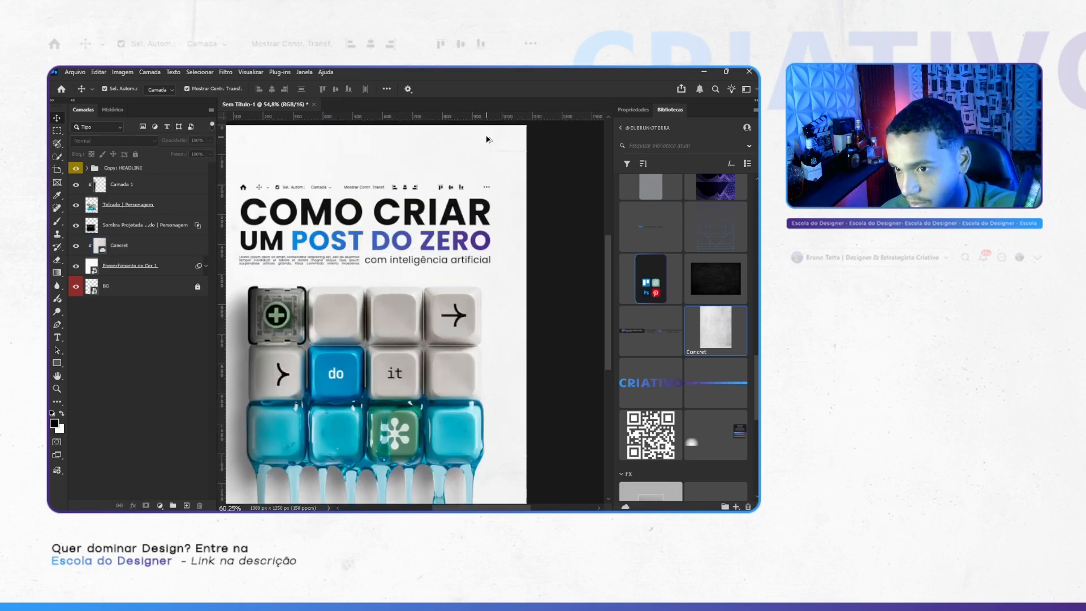
pyautogui.scroll(-6, 496, 220)
pyautogui.moveTo(567, 255); pyautogui.dragTo(523, 255)
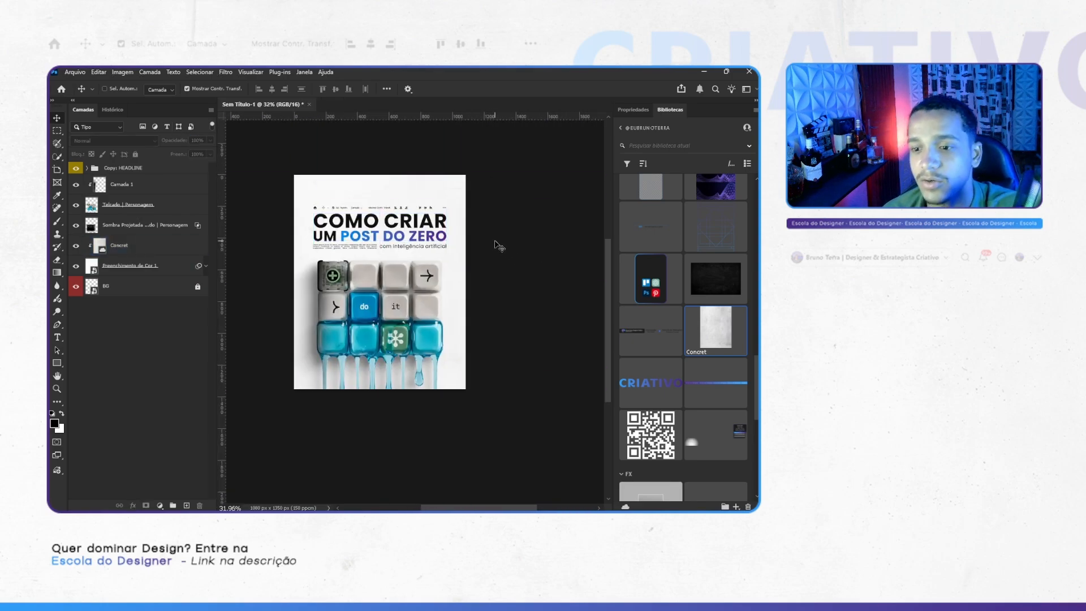
pyautogui.scroll(2, 290, 311)
pyautogui.scroll(-1, 416, 337)
pyautogui.scroll(5, 378, 341)
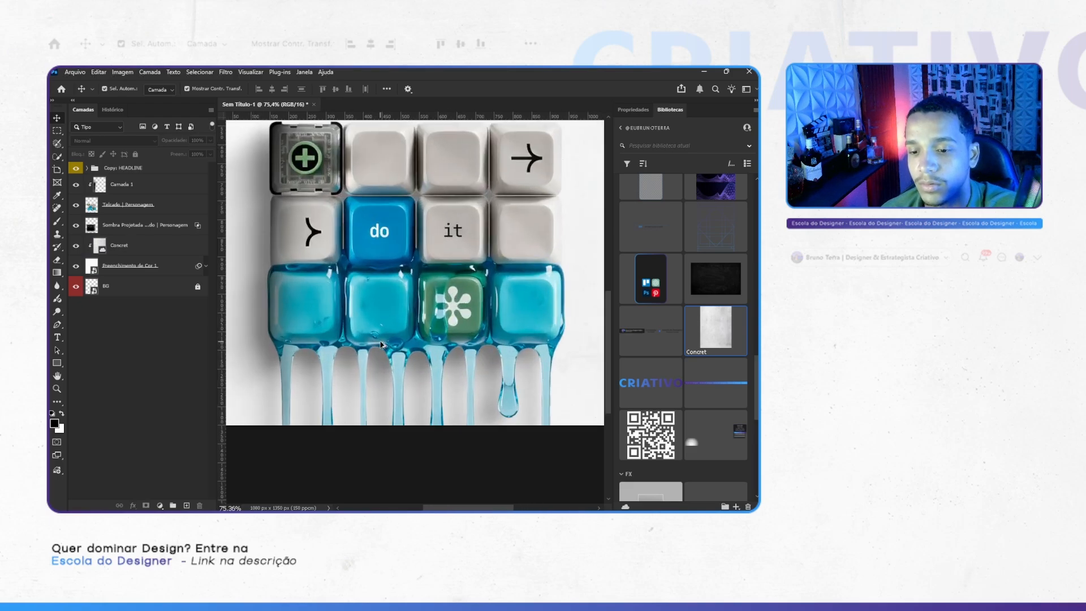
pyautogui.scroll(-1, 405, 368)
pyautogui.scroll(4, 381, 360)
pyautogui.scroll(-4, 381, 360)
pyautogui.scroll(2, 407, 347)
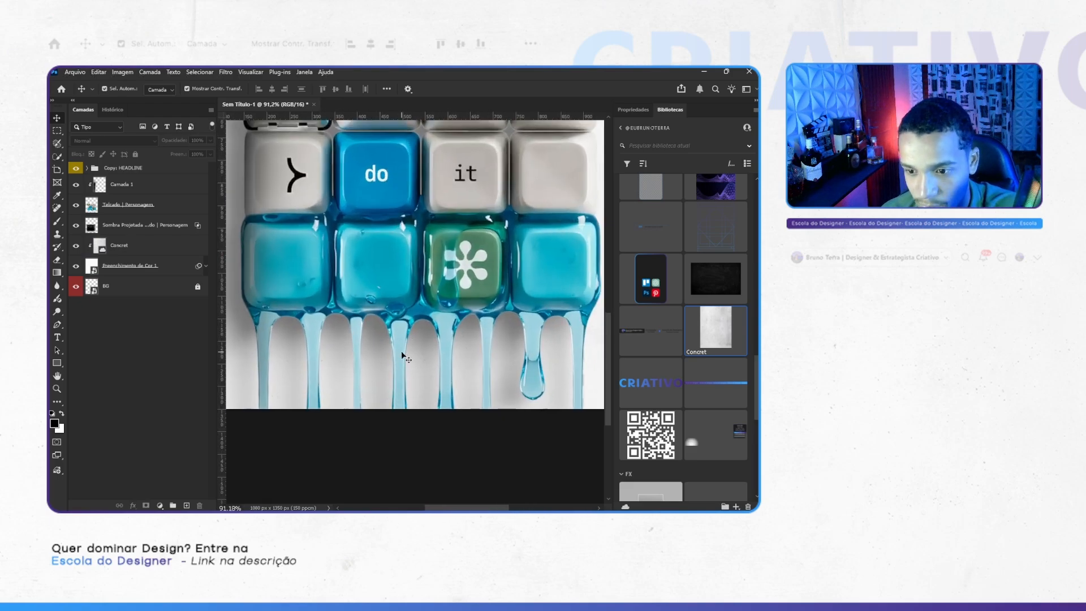
pyautogui.click(402, 350)
pyautogui.press('b')
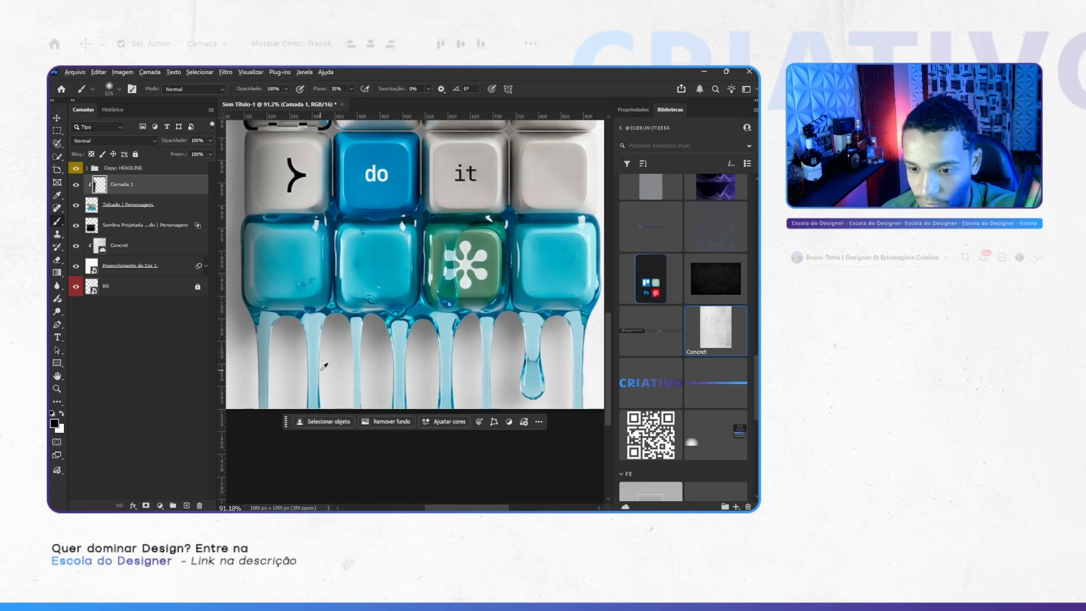
pyautogui.scroll(-5, 339, 395)
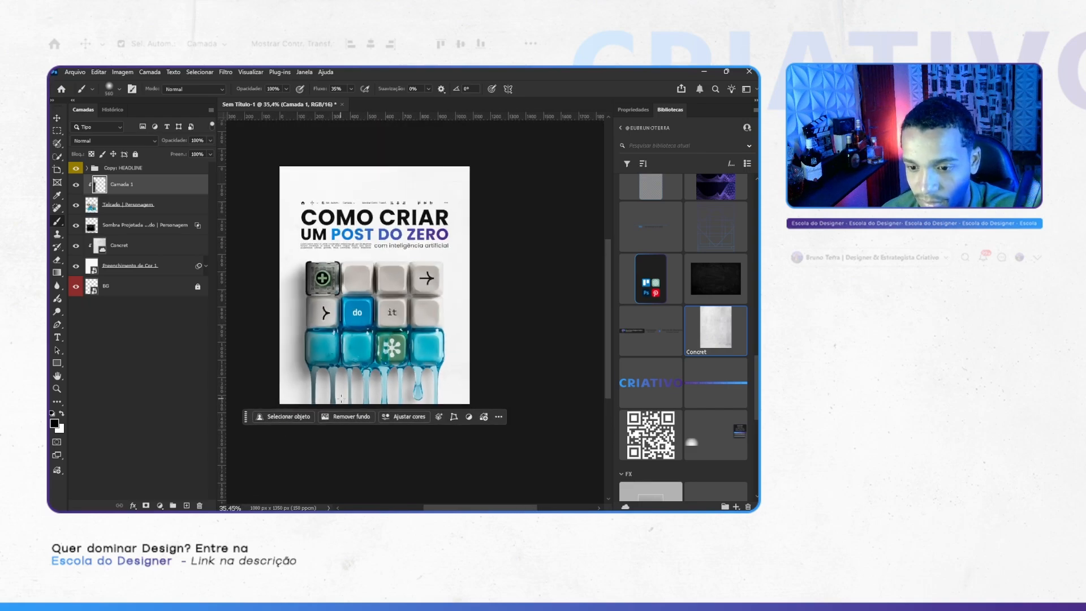
pyautogui.scroll(1, 341, 398)
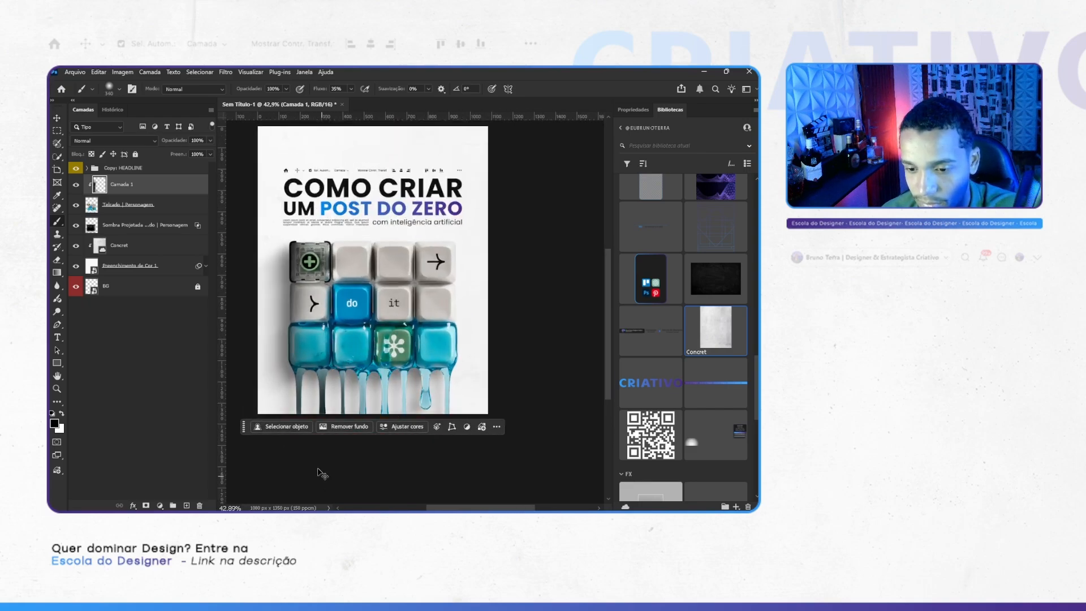
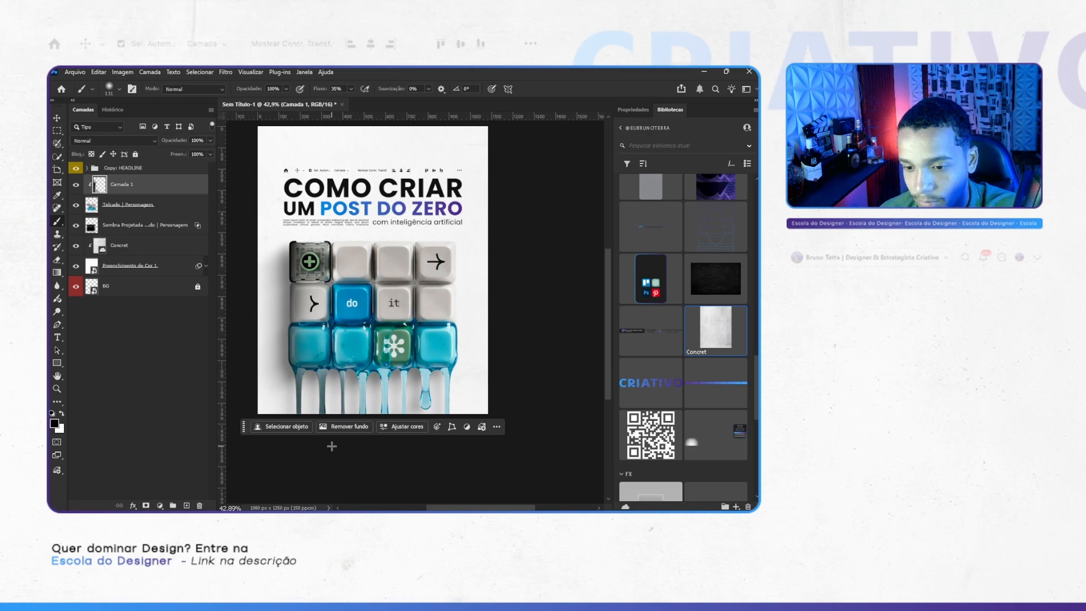
pyautogui.scroll(-3, 349, 389)
pyautogui.scroll(2, 349, 353)
pyautogui.press('v')
pyautogui.keyDown('ctrl'); pyautogui.click(515, 333); pyautogui.keyUp('ctrl')
# Step: Check the headline and keycap layout against the guides, with the guides shown and hidden
pyautogui.hotkey('ctrl', ';')
pyautogui.moveTo(473, 308); pyautogui.dragTo(497, 302)
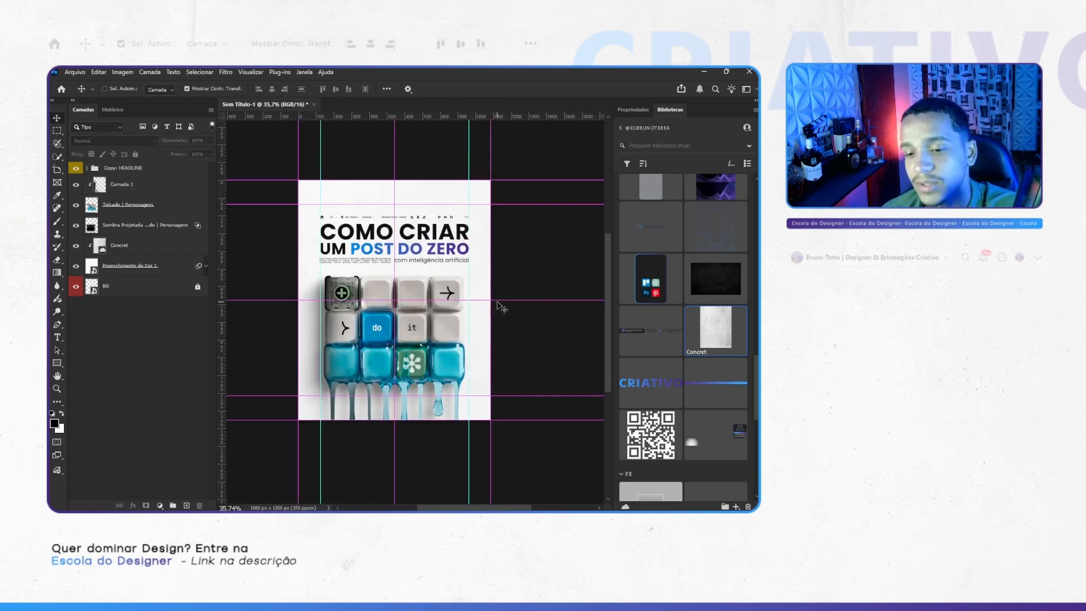
pyautogui.hotkey('ctrl', ';')
pyautogui.scroll(-2, 497, 305)
pyautogui.hscroll(1, 483, 281)
pyautogui.scroll(2, 327, 274)
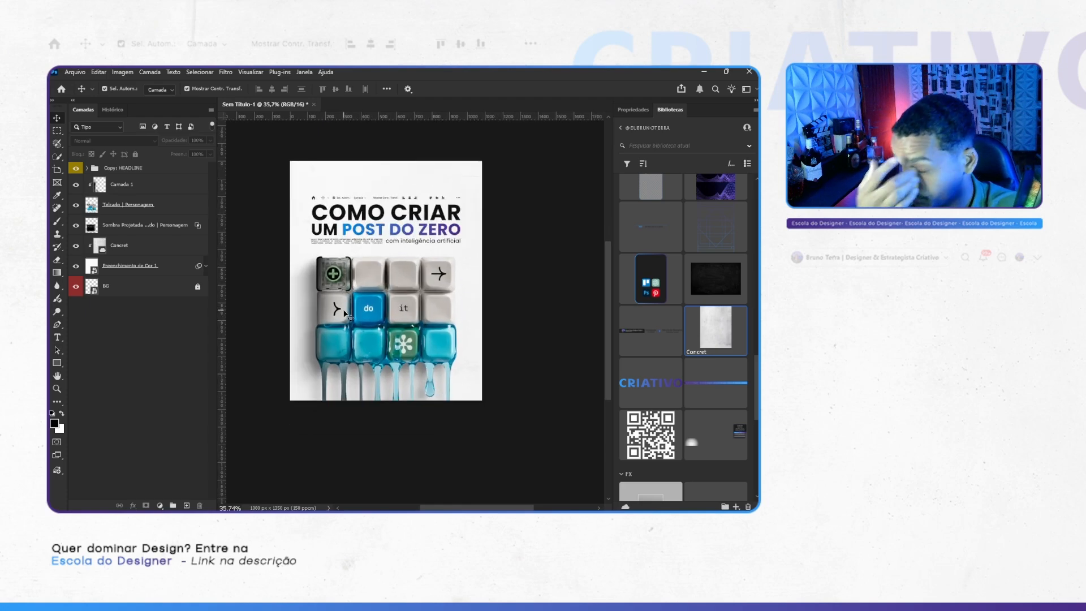
pyautogui.hotkey('ctrl', ';')
pyautogui.hotkey('ctrl', ';')
pyautogui.hscroll(1, 344, 313)
pyautogui.scroll(2, 344, 312)
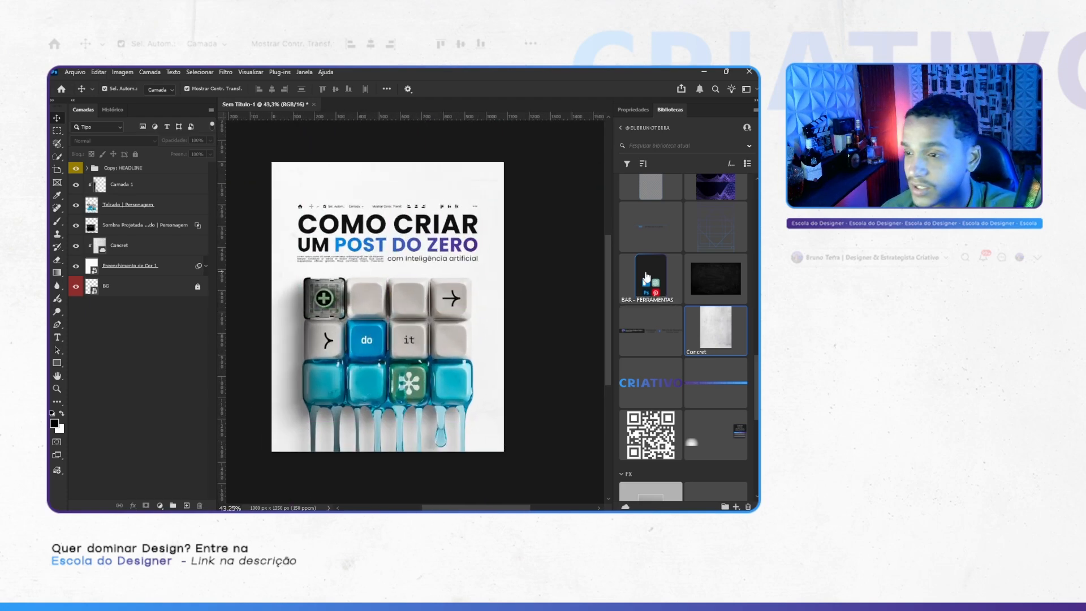
# Step: Place the FAIXA - ESCOLA DESIGNER strip from the library above the headline, running off the canvas's right edge
pyautogui.scroll(1, 663, 300)
pyautogui.scroll(-1, 681, 323)
pyautogui.moveTo(704, 382); pyautogui.dragTo(445, 185)
pyautogui.click(496, 208)
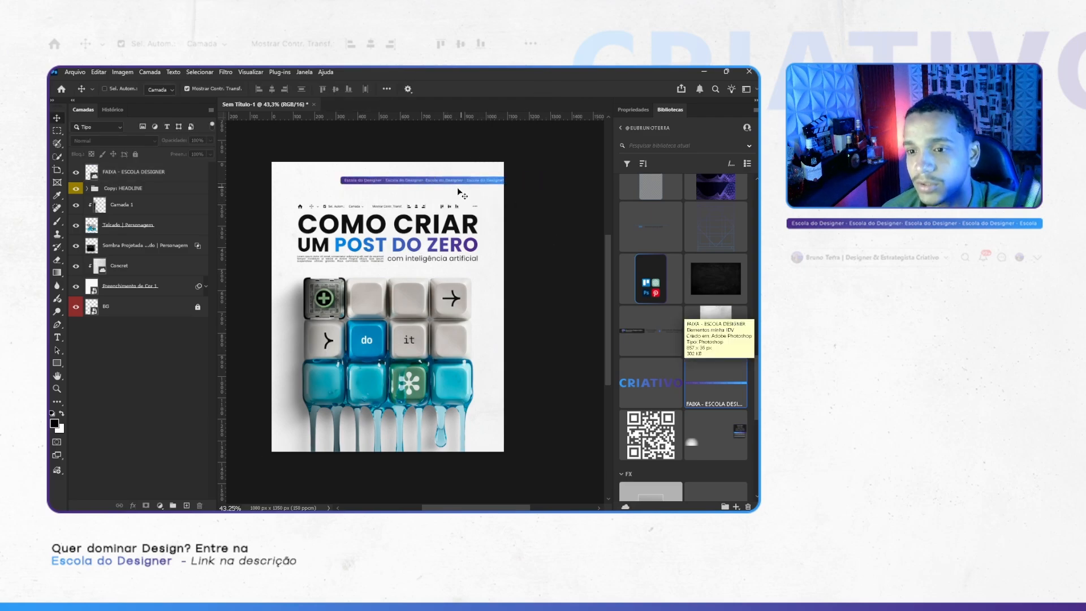
# Step: Apply the Sombra style to the strip and adjust its drop shadow: Global Light off, distance 20 px and reduced opacity
pyautogui.scroll(-5, 696, 335)
pyautogui.click(647, 317)
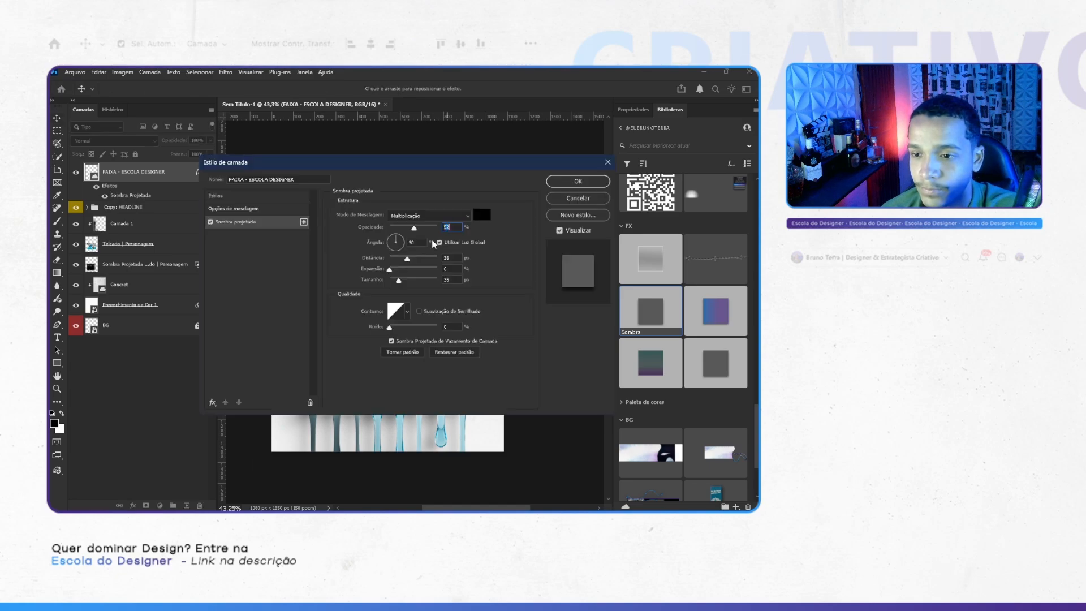
pyautogui.click(439, 242)
pyautogui.moveTo(459, 161); pyautogui.dragTo(652, 172)
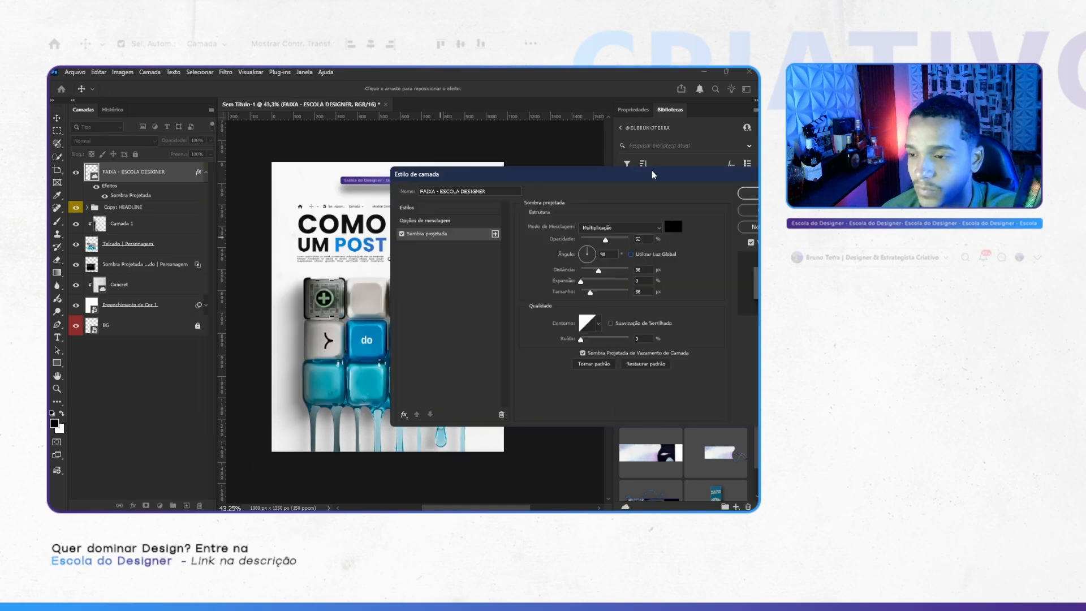
pyautogui.click(591, 271)
pyautogui.moveTo(343, 229); pyautogui.dragTo(280, 238)
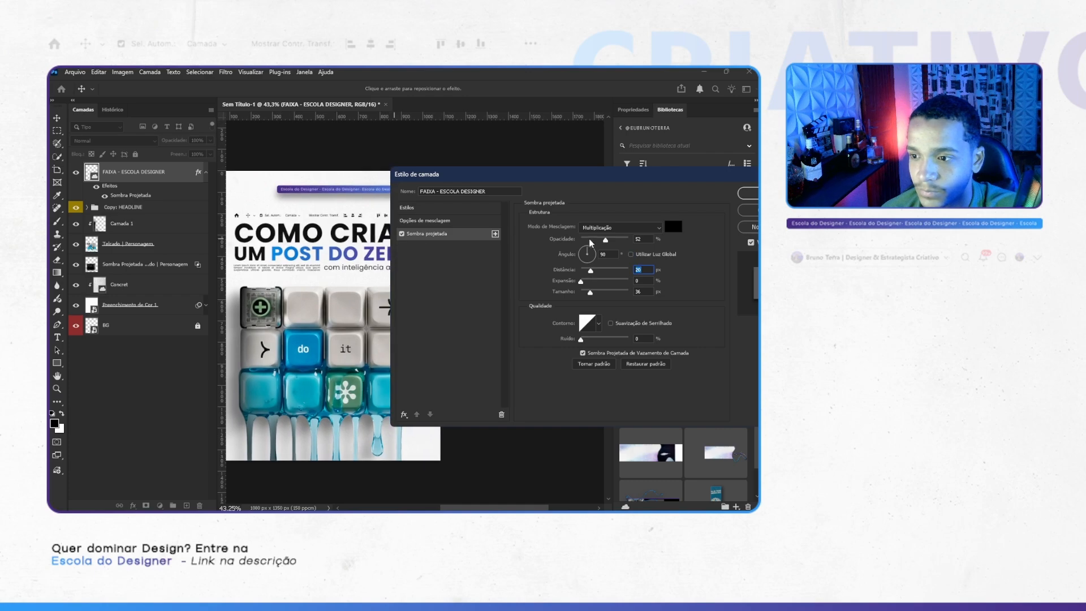
pyautogui.moveTo(606, 240); pyautogui.dragTo(598, 240)
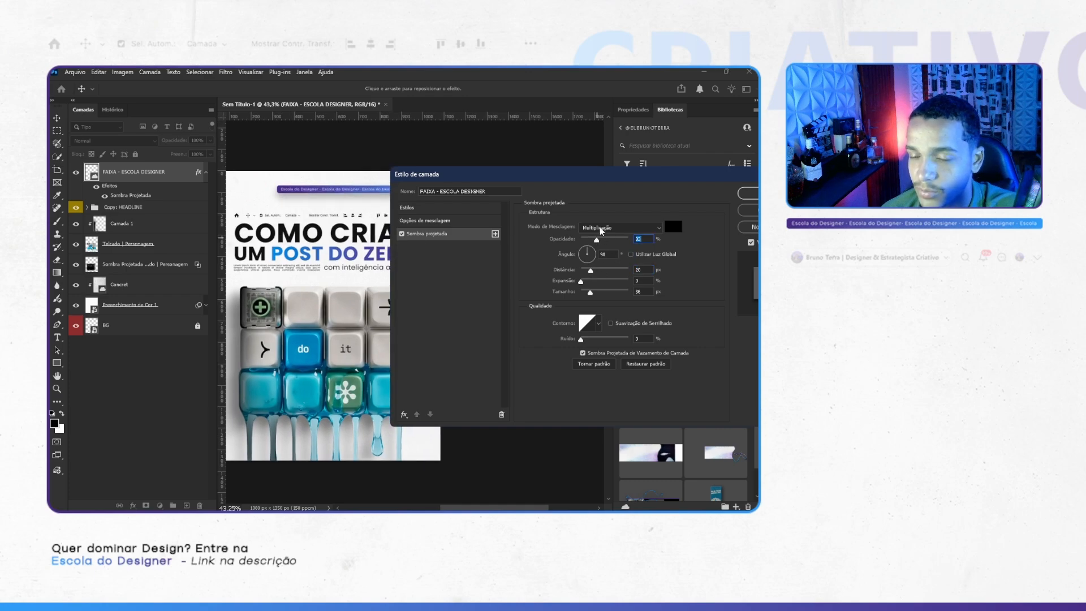
pyautogui.press('Return')
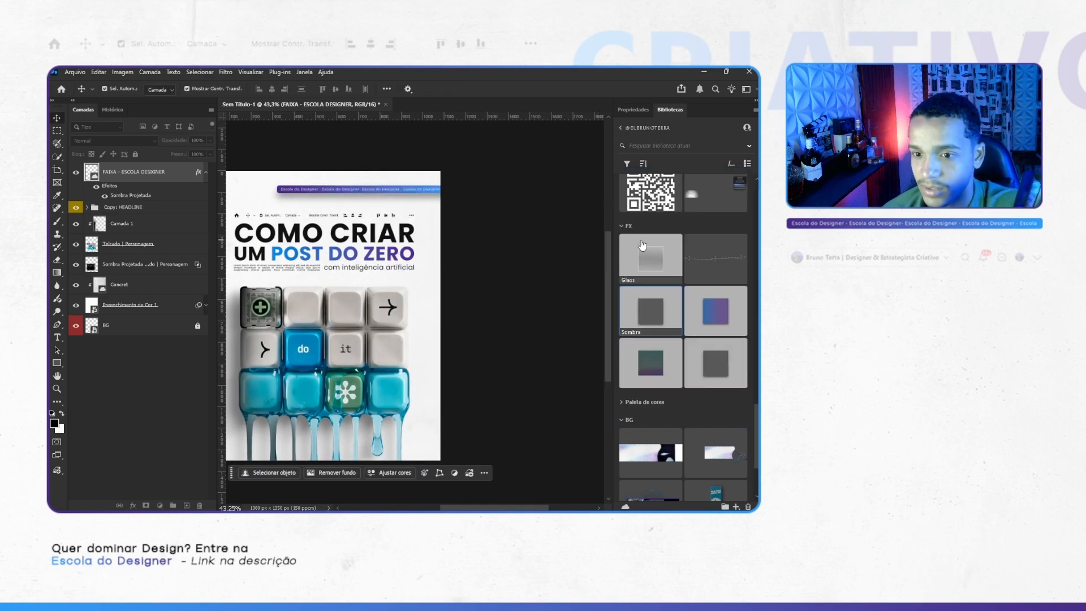
# Step: Review the full composition with the shadowed strip in place at several magnifications
pyautogui.scroll(-4, 480, 327)
pyautogui.hotkey('ctrl', ';')
pyautogui.hscroll(-1, 471, 286)
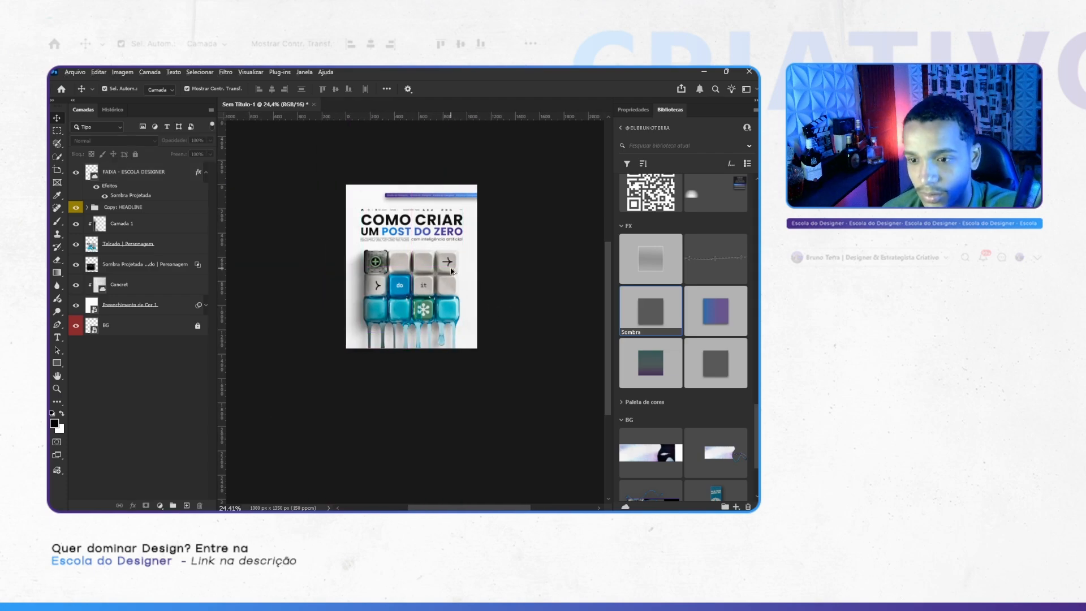
pyautogui.scroll(5, 451, 266)
pyautogui.scroll(-3, 432, 255)
pyautogui.scroll(3, 431, 266)
pyautogui.hscroll(-2, 430, 266)
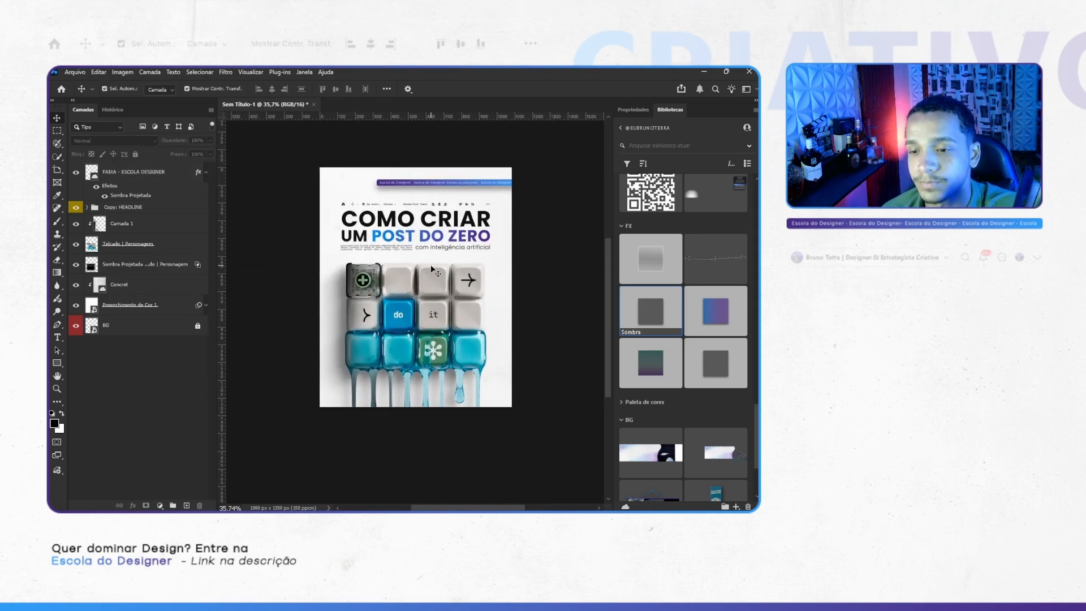
pyautogui.hscroll(1, 430, 269)
pyautogui.scroll(-2, 429, 272)
pyautogui.scroll(1, 430, 272)
pyautogui.hscroll(-1, 430, 272)
pyautogui.scroll(2, 431, 276)
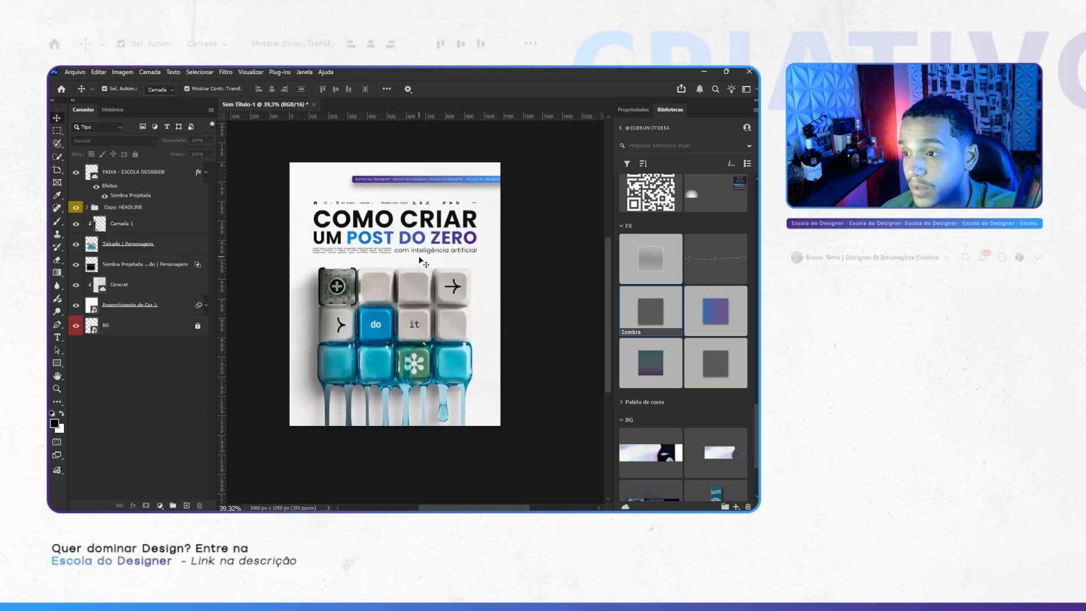
# Step: Place the BAR - FERRAMENTAS element from the library at the canvas's upper left margin, running off the top edge beside the strip
pyautogui.moveTo(412, 216); pyautogui.dragTo(337, 171)
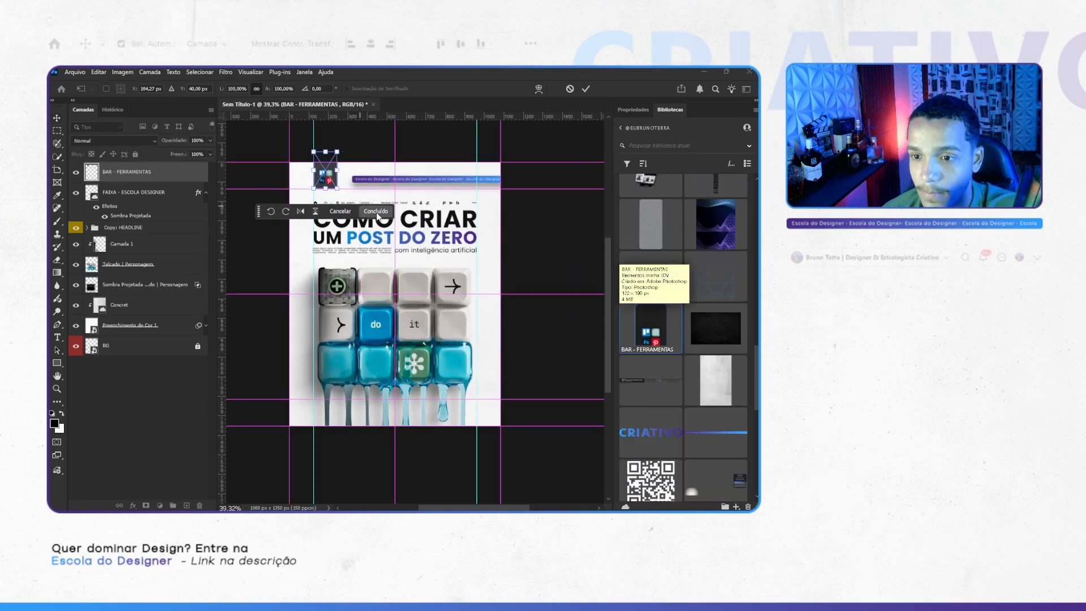
pyautogui.press('Return')
pyautogui.scroll(-2, 369, 198)
pyautogui.scroll(5, 395, 219)
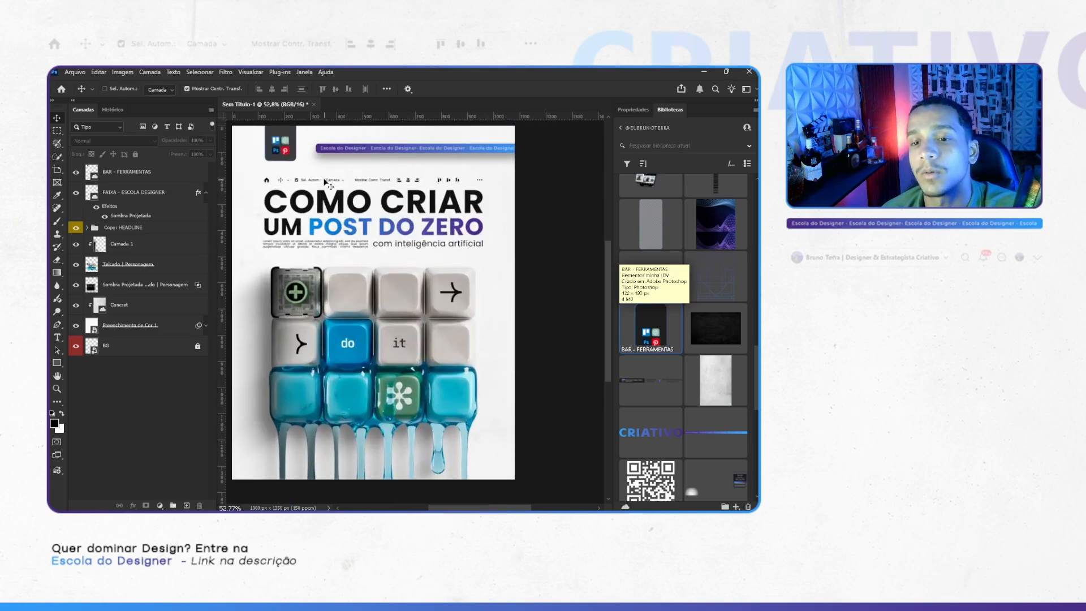
# Step: Copy the drop shadow effect from the FAIXA - ESCOLA DESIGNER layer to the BAR - FERRAMENTAS layer
pyautogui.keyDown('ctrl'); pyautogui.click(281, 143); pyautogui.keyUp('ctrl')
pyautogui.click(205, 71)
pyautogui.click(140, 180)
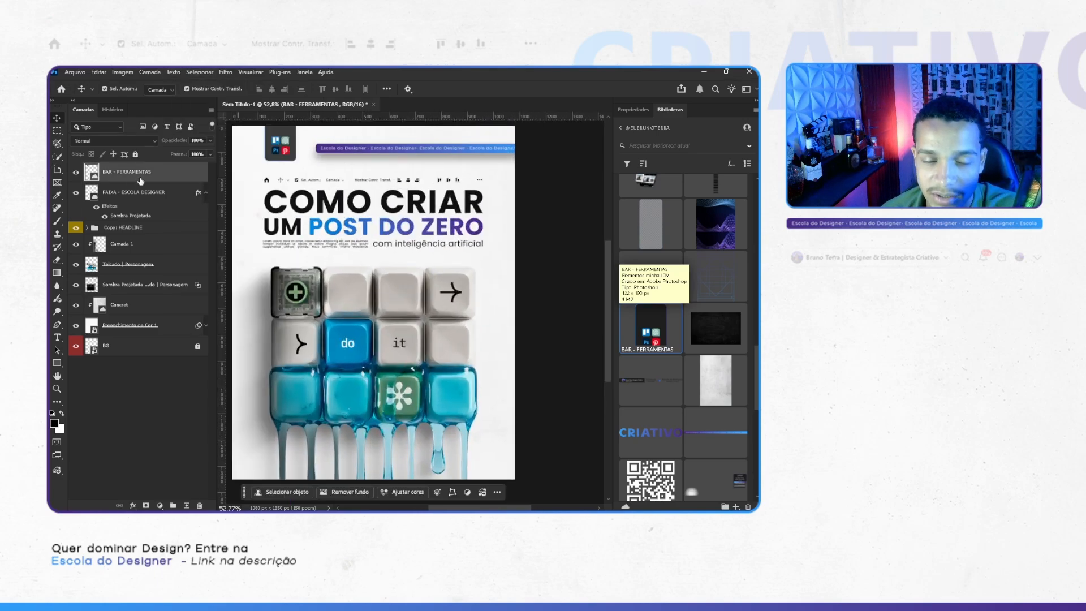
pyautogui.click(198, 195)
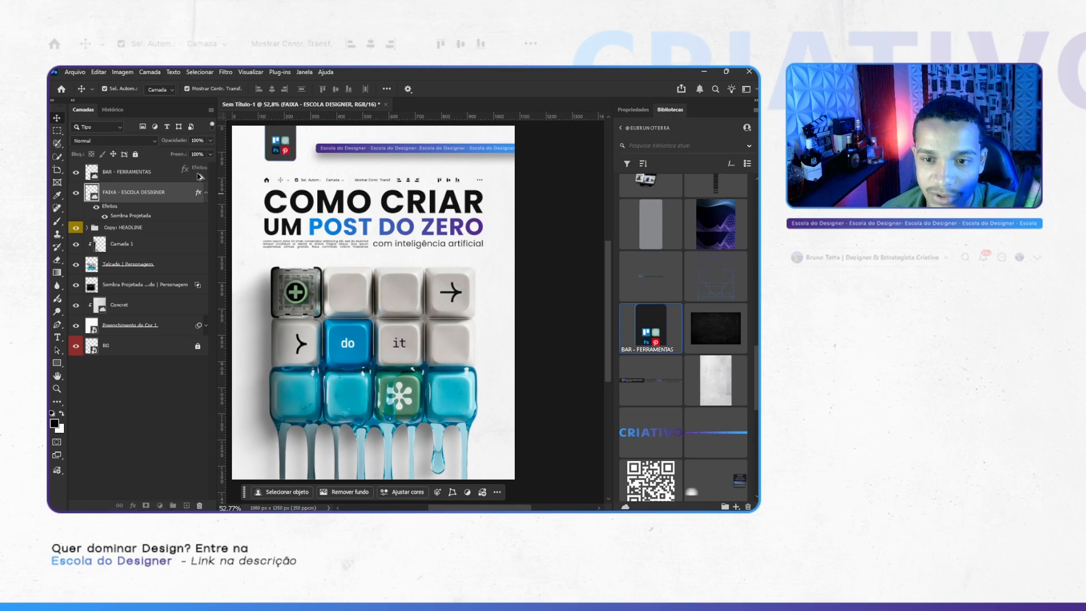
pyautogui.moveTo(199, 177); pyautogui.dragTo(198, 172)
pyautogui.click(293, 150)
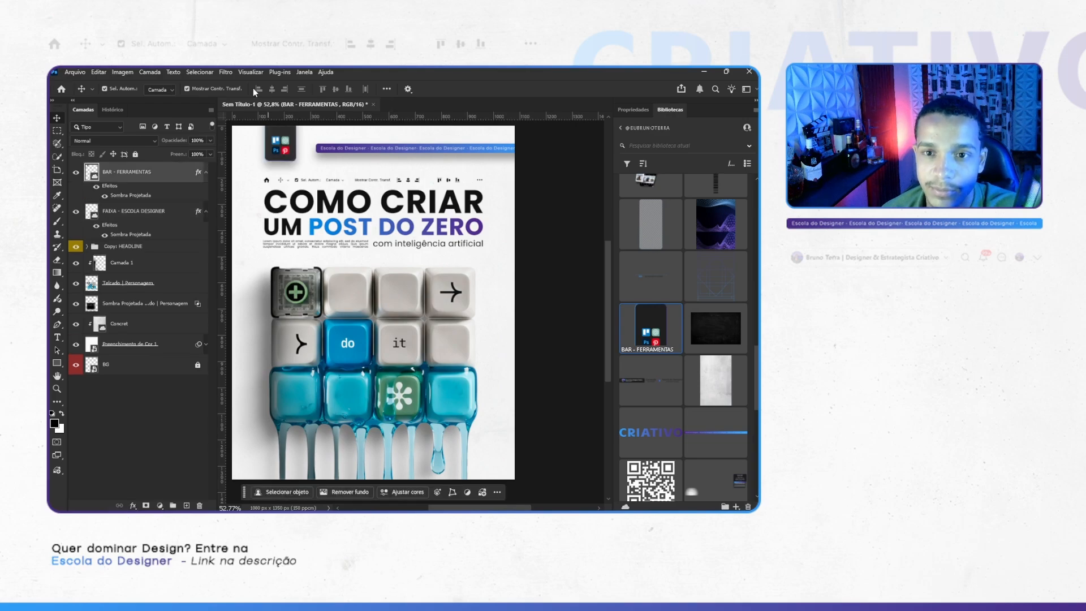
# Step: Apply a Gaussian Blur with a radius of 2 pixels to the BAR - FERRAMENTAS layer
pyautogui.click(225, 72)
pyautogui.moveTo(283, 219)
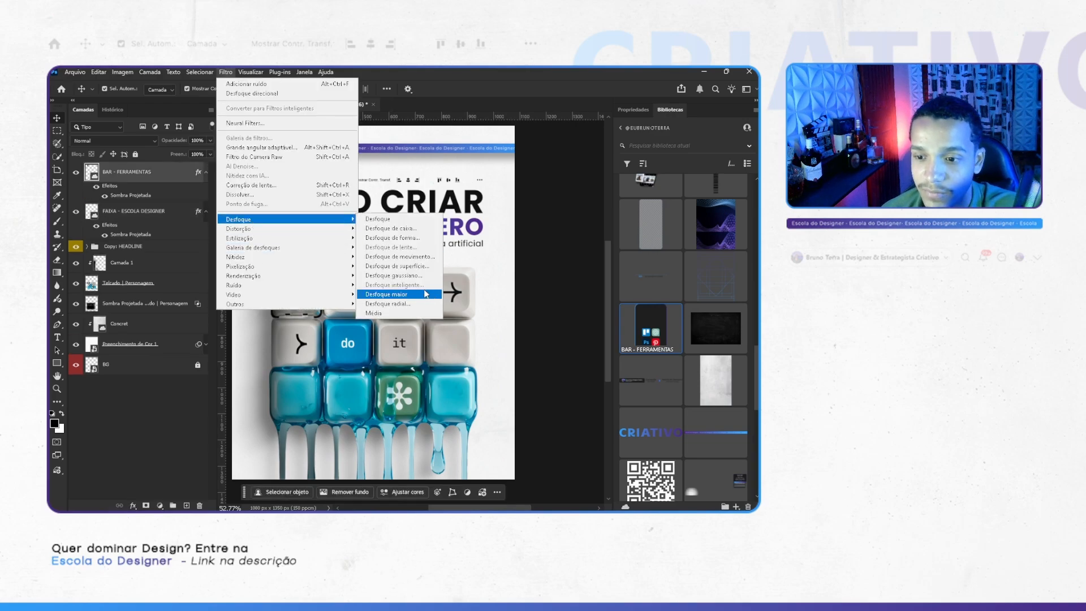
pyautogui.click(421, 275)
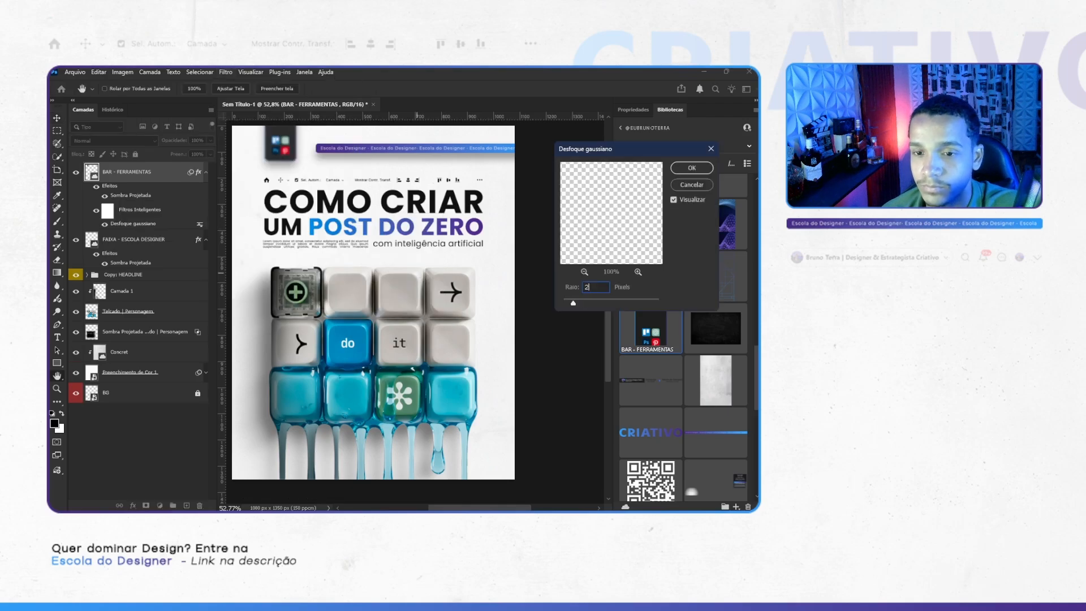
pyautogui.press('Return')
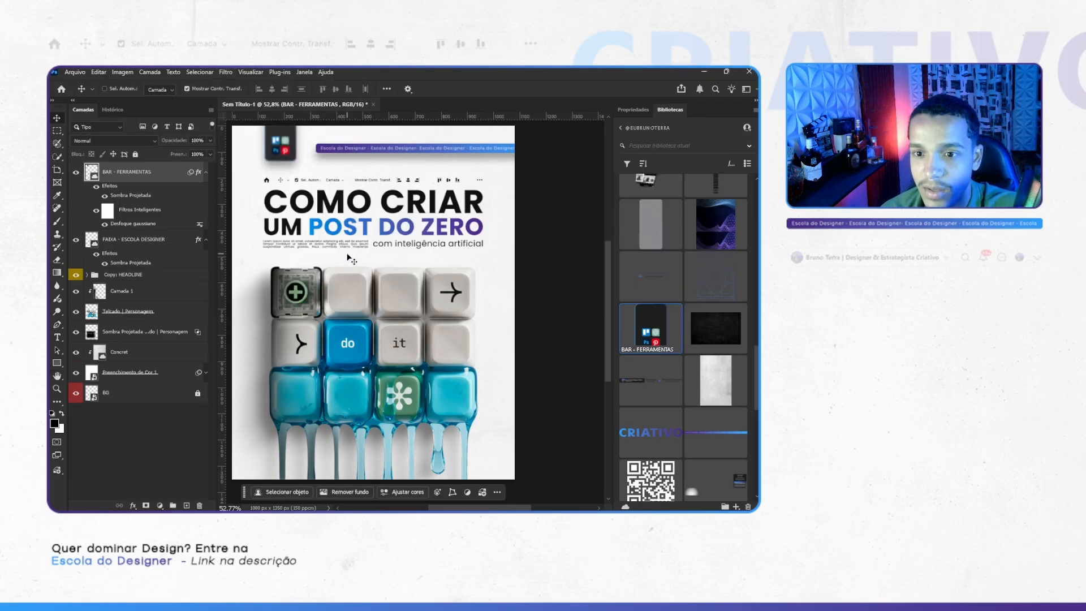
# Step: Review the full composition with the tools bar and strip in place at several magnifications
pyautogui.scroll(-4, 523, 252)
pyautogui.hscroll(-1, 518, 256)
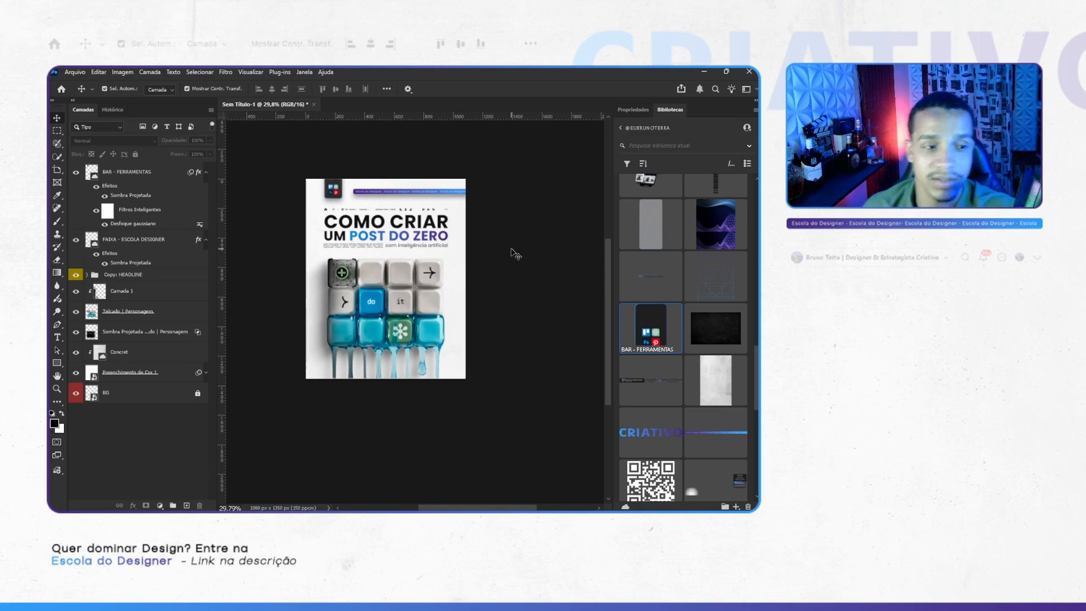
pyautogui.scroll(-3, 465, 223)
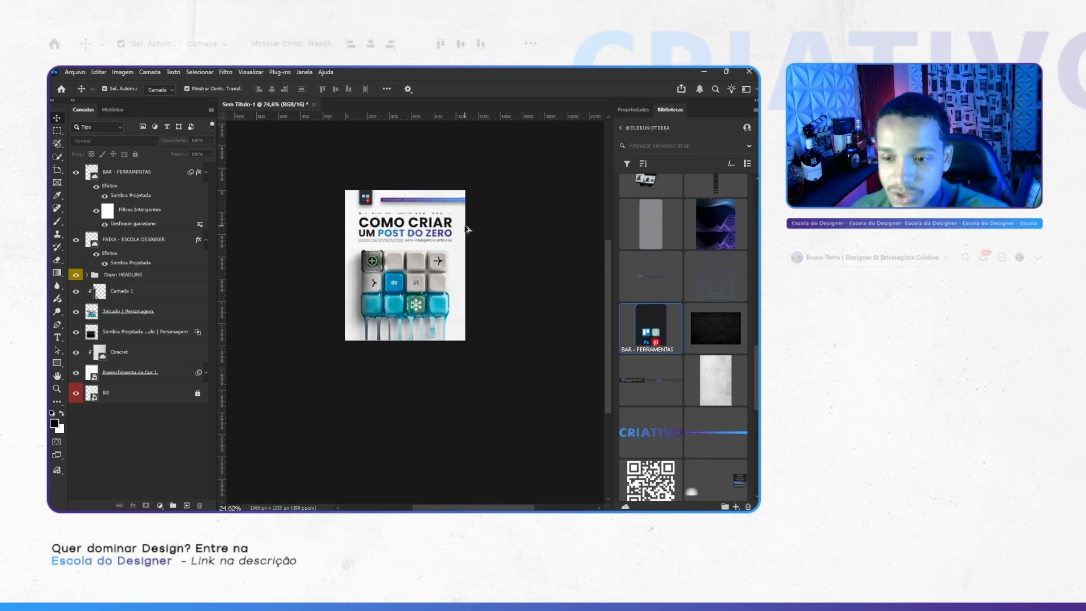
pyautogui.scroll(5, 455, 231)
pyautogui.scroll(1, 454, 233)
pyautogui.hscroll(-1, 453, 234)
pyautogui.hscroll(1, 451, 236)
pyautogui.scroll(-2, 457, 242)
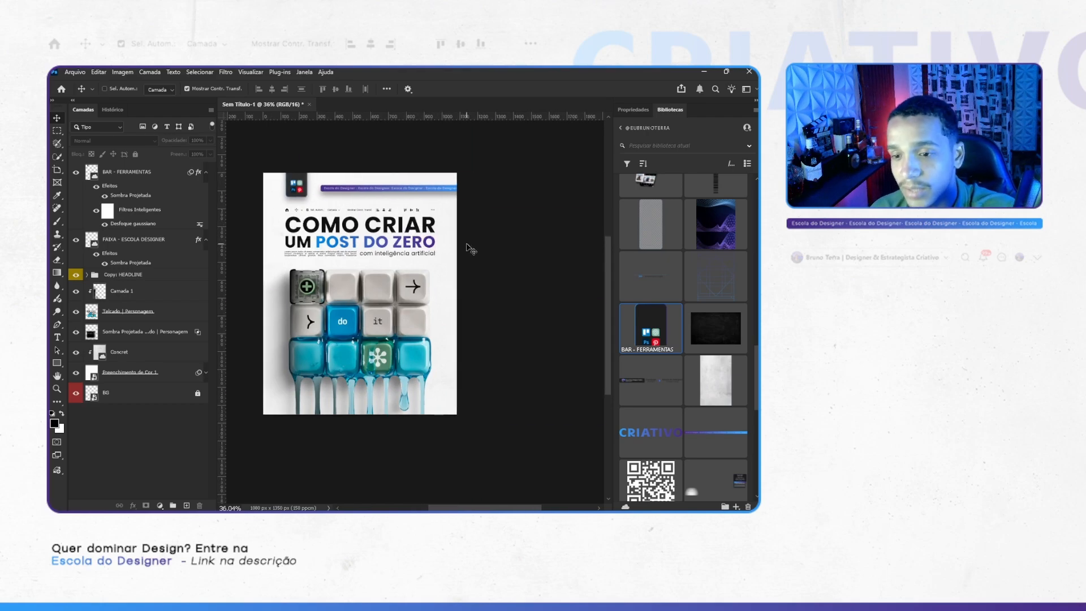
pyautogui.scroll(3, 452, 242)
# Step: Switch to the Pinterest page in the browser and search for "Arte Social media Minimalista"
pyautogui.hotkey('alt', 'Tab')
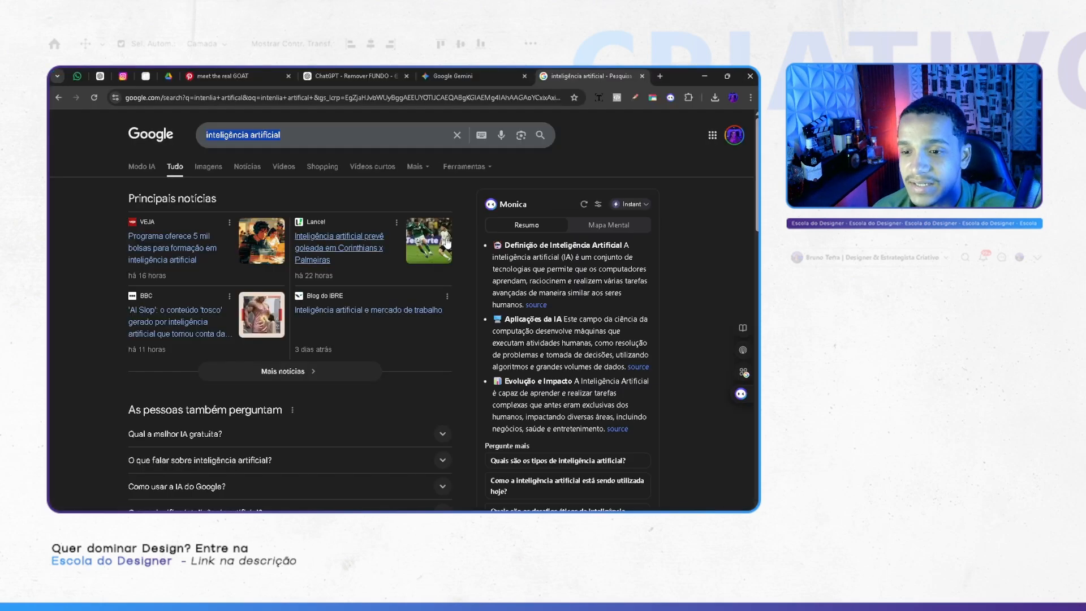
pyautogui.click(380, 71)
pyautogui.click(221, 67)
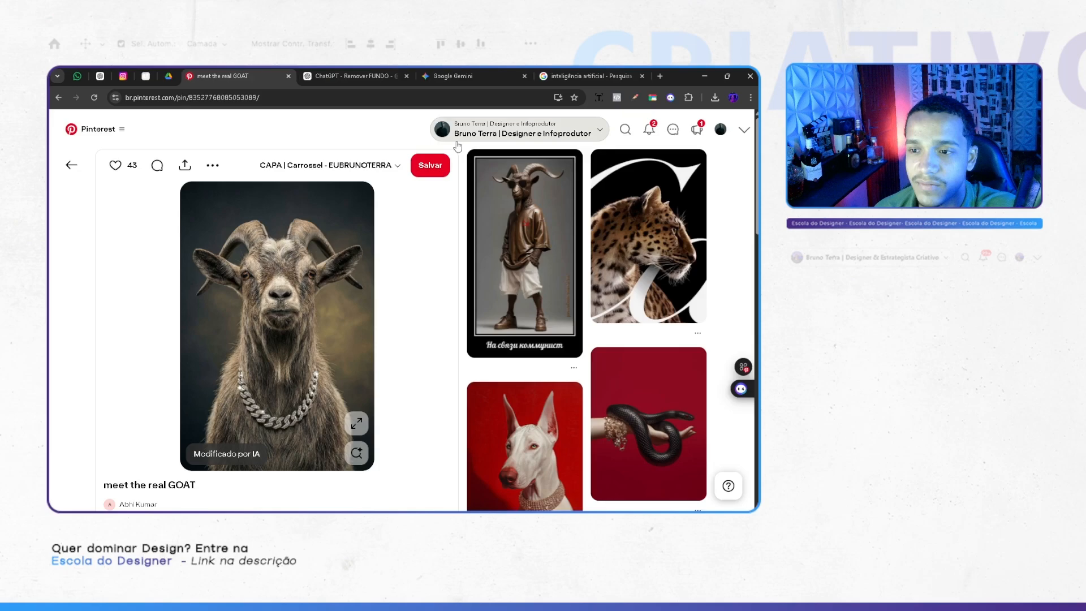
pyautogui.click(618, 134)
pyautogui.write('aRTE sOC')
pyautogui.click(618, 130)
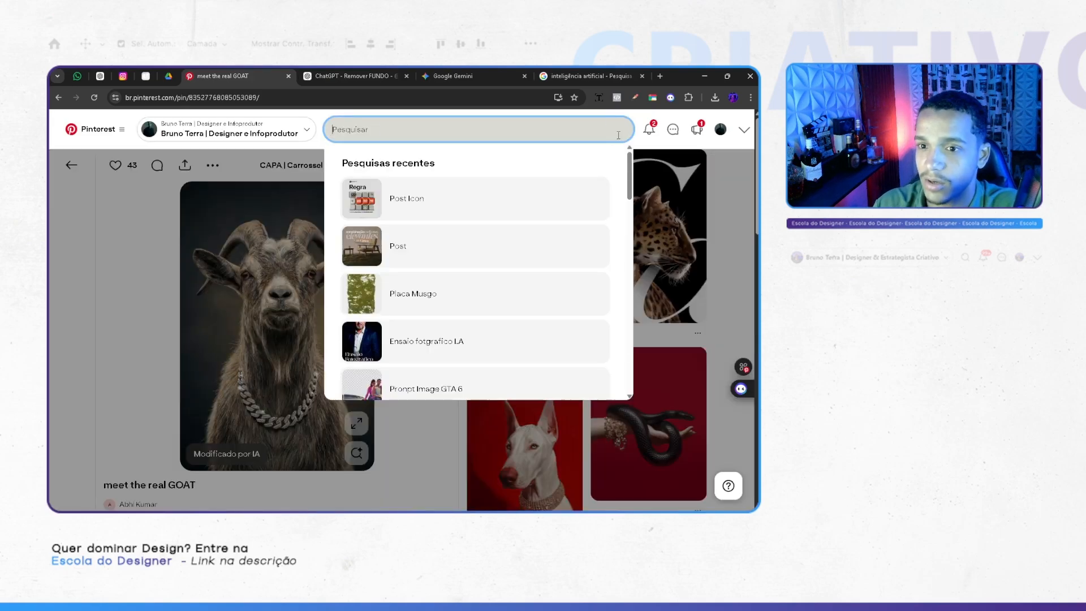
pyautogui.write('aRT')
pyautogui.hotkey('ctrl', 'a')
pyautogui.write('S')
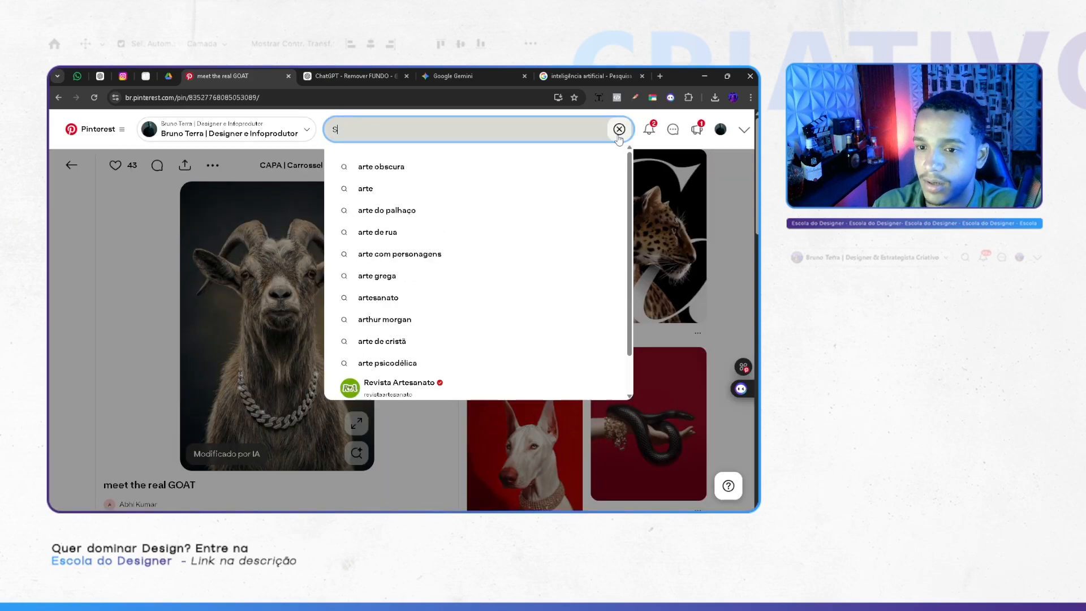
pyautogui.press('BackSpace')
pyautogui.write('Arte Soci')
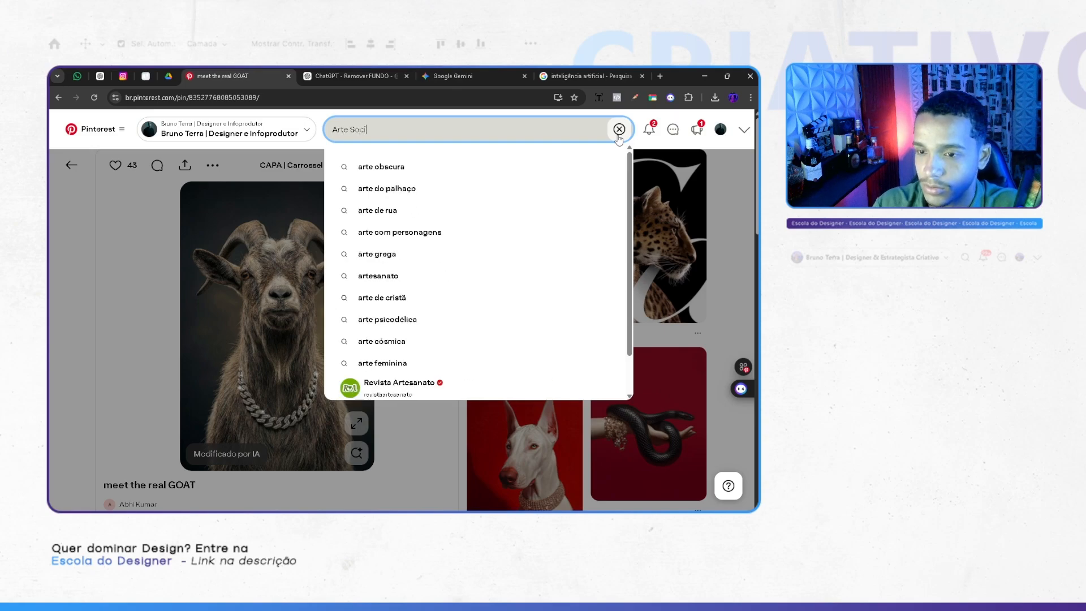
pyautogui.write('al media minimalista')
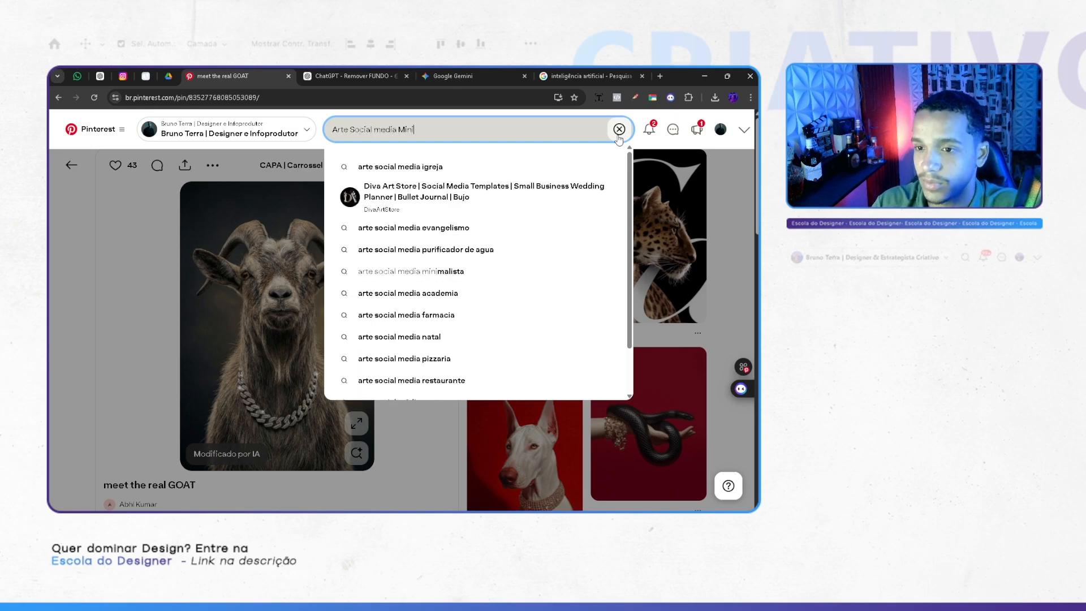
pyautogui.press('Return')
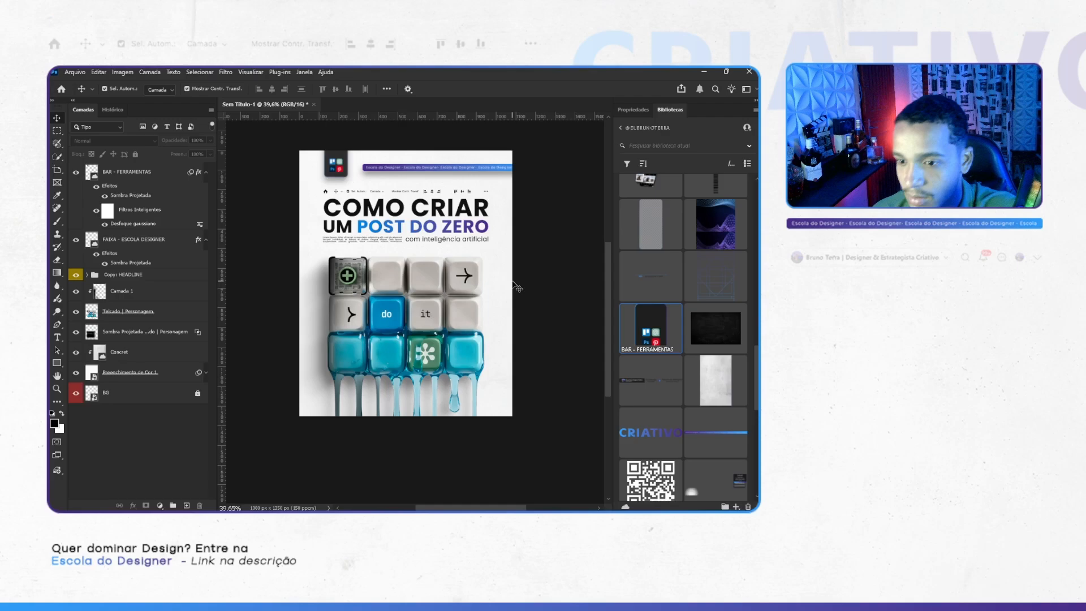
# Step: Show the guides, draw a text box over the keycaps spanning the full canvas width, and set its font to Banchero
pyautogui.scroll(2, 512, 281)
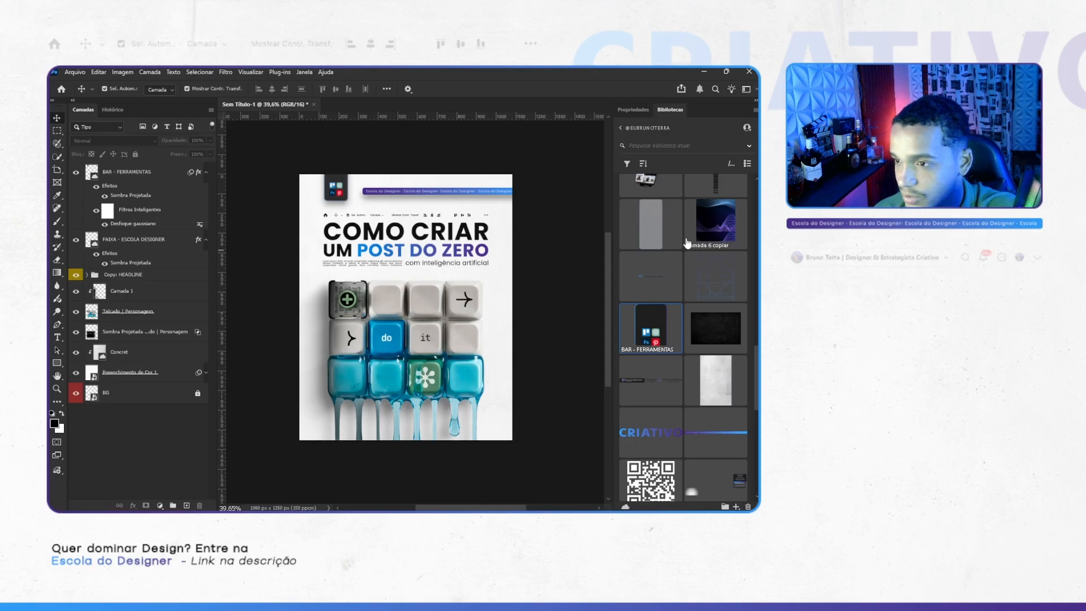
pyautogui.scroll(8, 673, 342)
pyautogui.press('t')
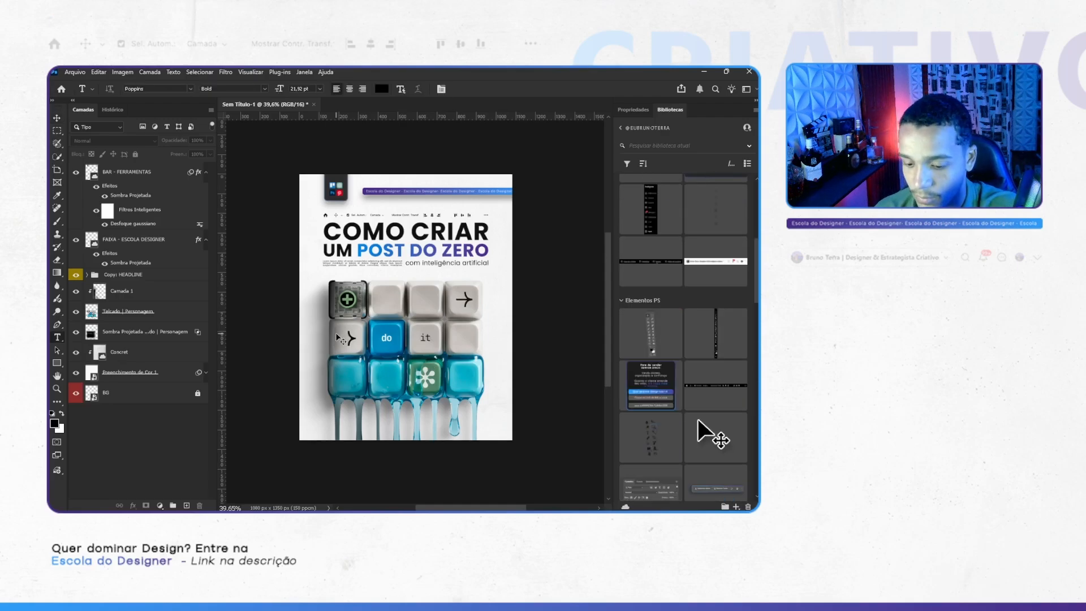
pyautogui.hotkey('ctrl', ';')
pyautogui.moveTo(300, 325); pyautogui.dragTo(512, 385)
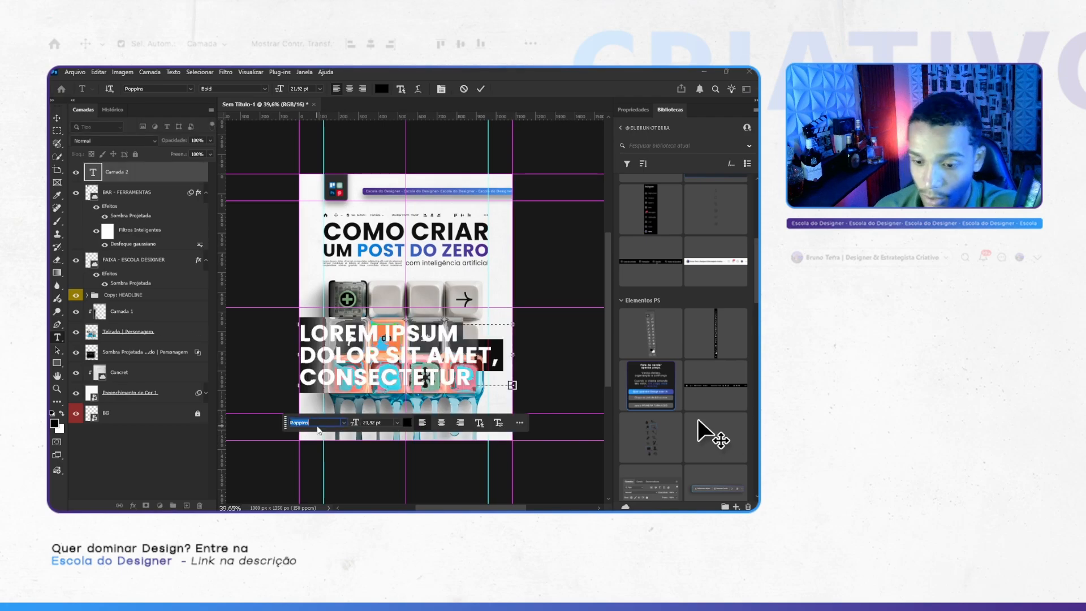
pyautogui.write('banche')
pyautogui.click(515, 261)
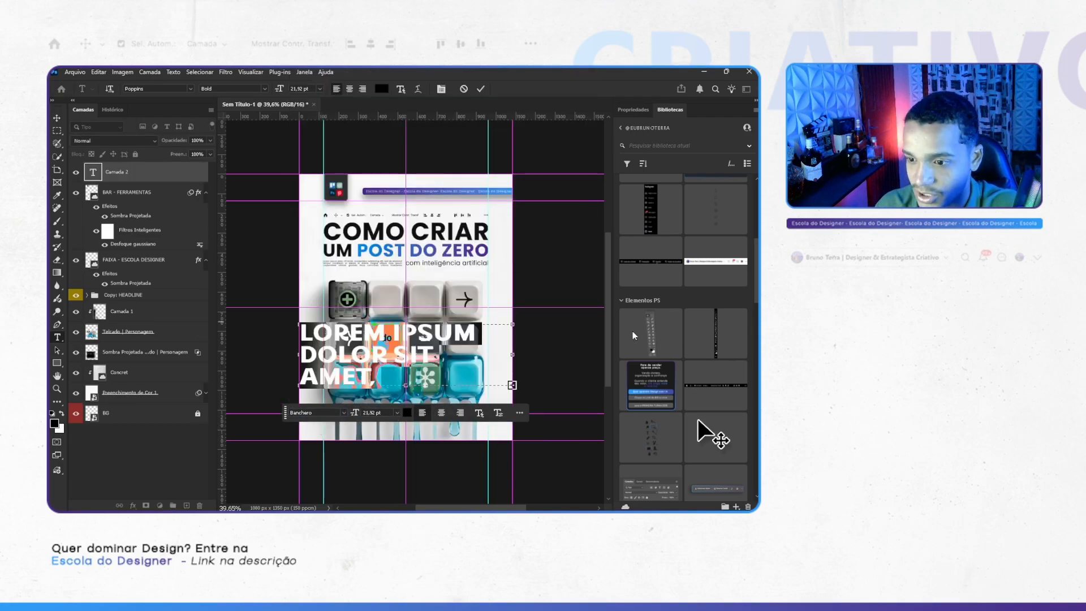
# Step: Enter CRIATIVO in the text box and enable dynamic text so the word fills the box's width
pyautogui.write('CRIAT')
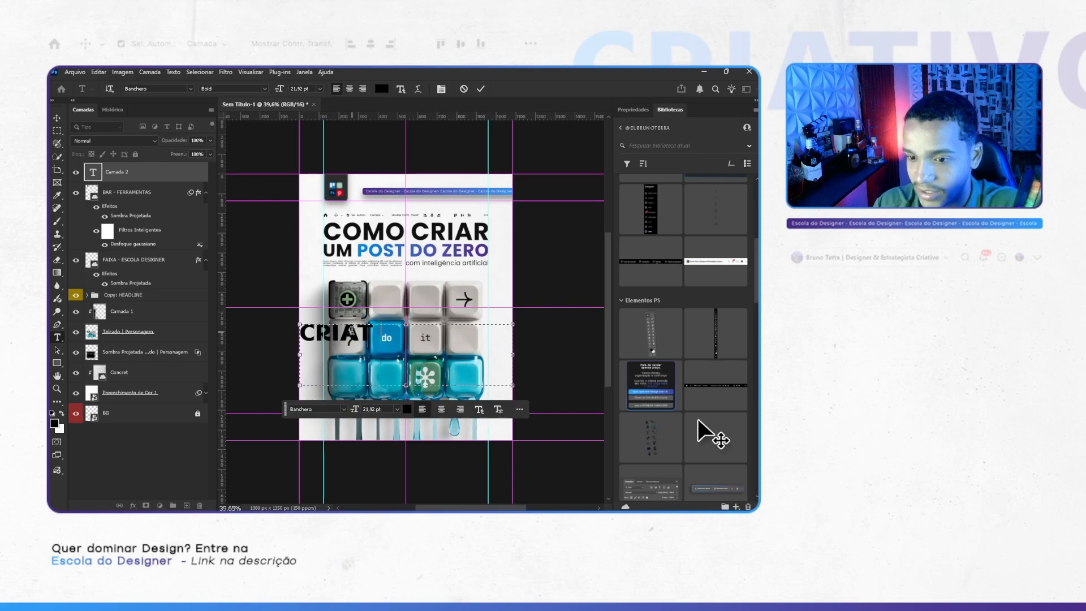
pyautogui.write('IVO')
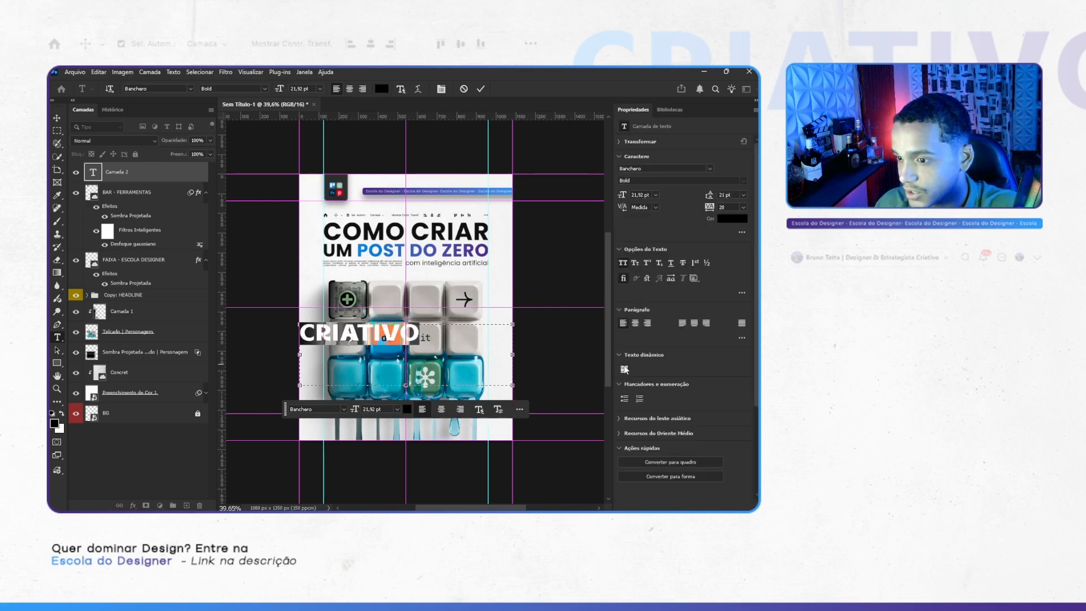
pyautogui.click(624, 369)
pyautogui.moveTo(410, 359); pyautogui.dragTo(407, 355)
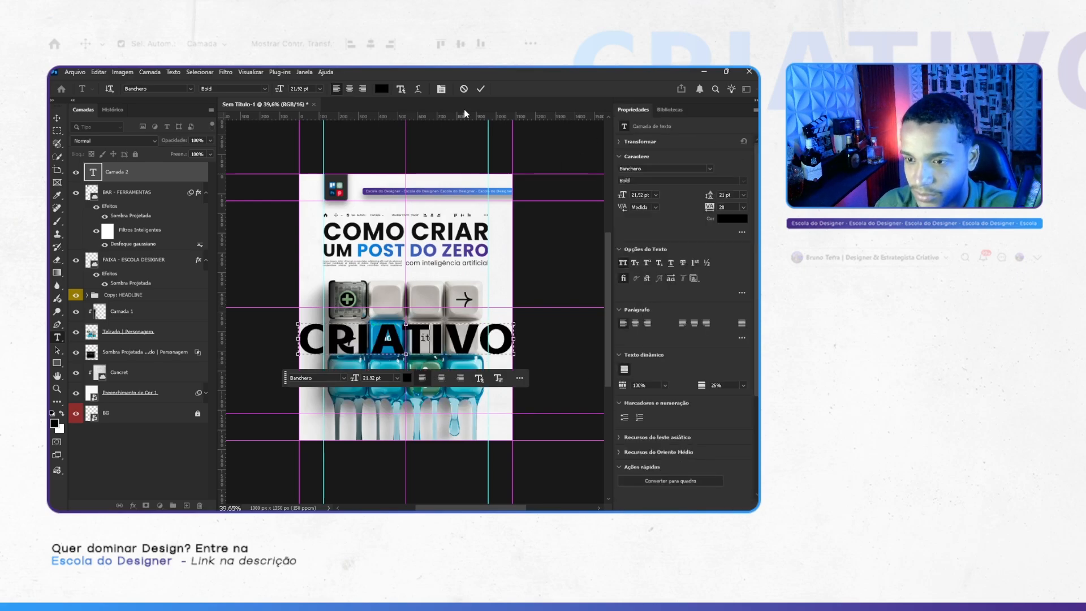
# Step: Add a Gradient Overlay to the CRIATIVO text with the blue-purple preset, running horizontally from blue on the left to purple on the right
pyautogui.doubleClick(185, 179)
pyautogui.click(355, 413)
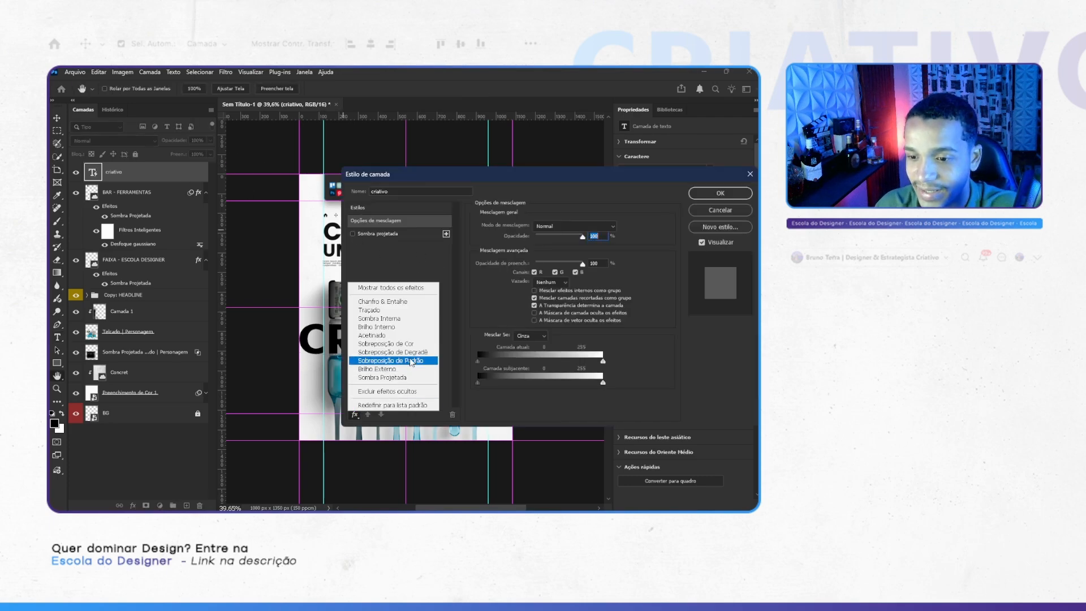
pyautogui.click(396, 352)
pyautogui.click(585, 226)
pyautogui.click(563, 225)
pyautogui.click(586, 248)
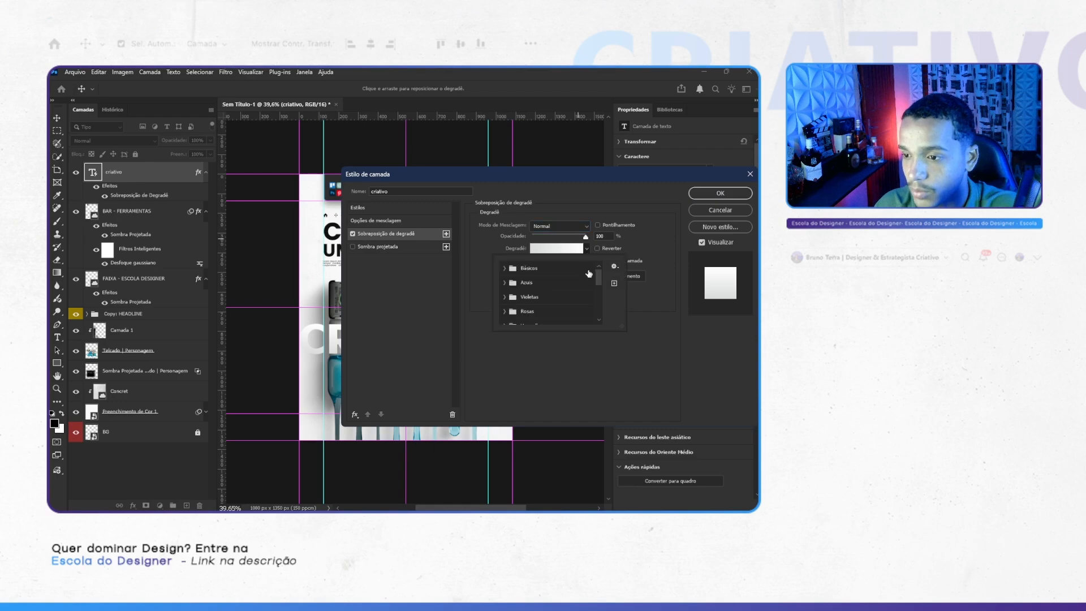
pyautogui.click(516, 317)
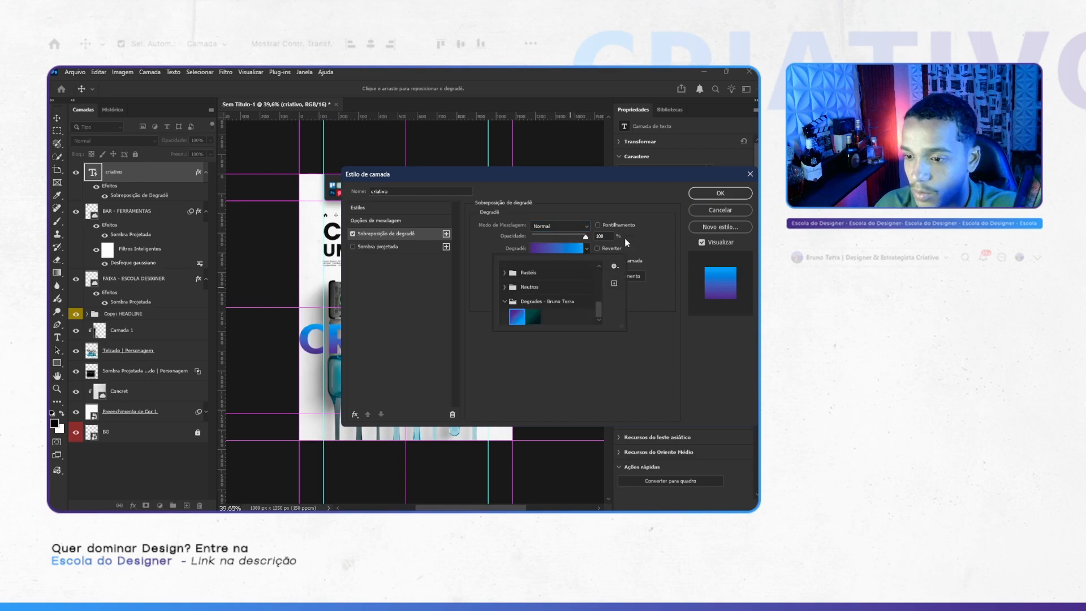
pyautogui.click(708, 195)
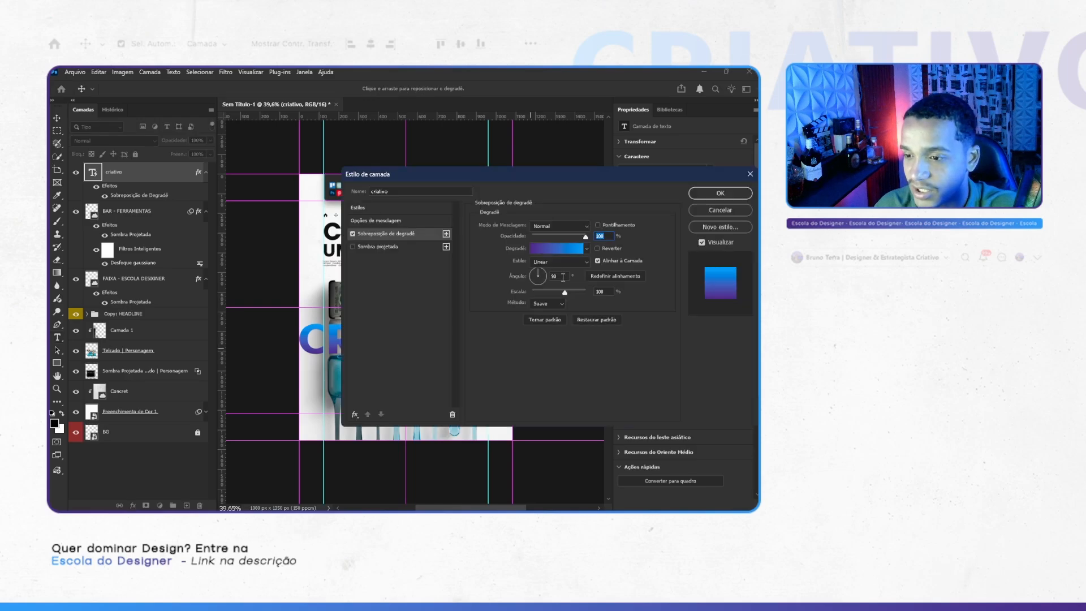
pyautogui.press('Return')
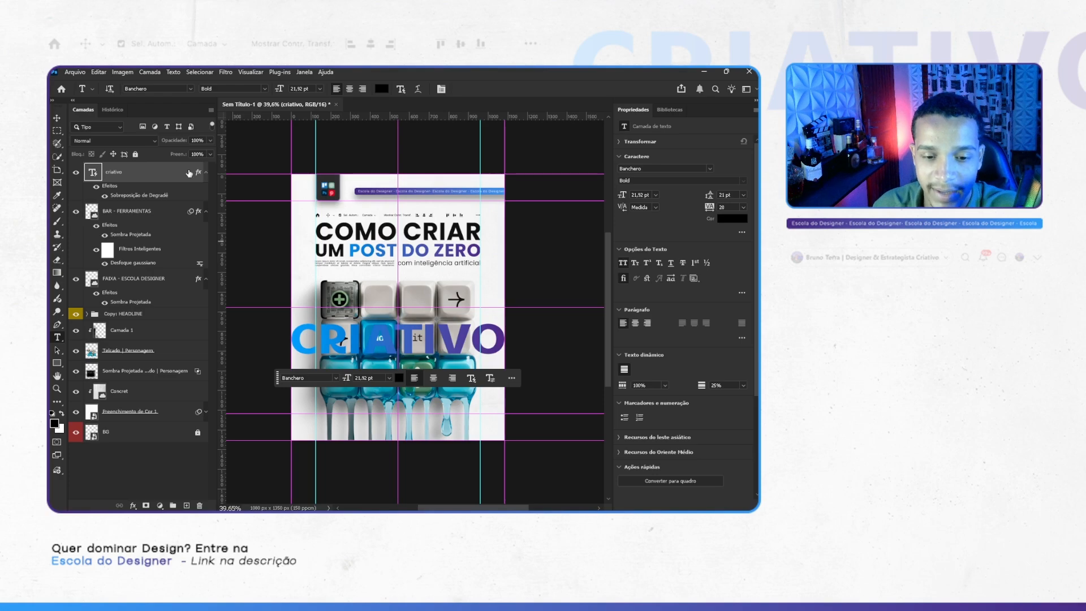
# Step: Move the CRIATIVO layer below Concret, behind the keycaps, and enlarge it to 26.53 pt along the canvas's bottom edge, bleeding past both sides
pyautogui.moveTo(189, 173); pyautogui.dragTo(186, 393)
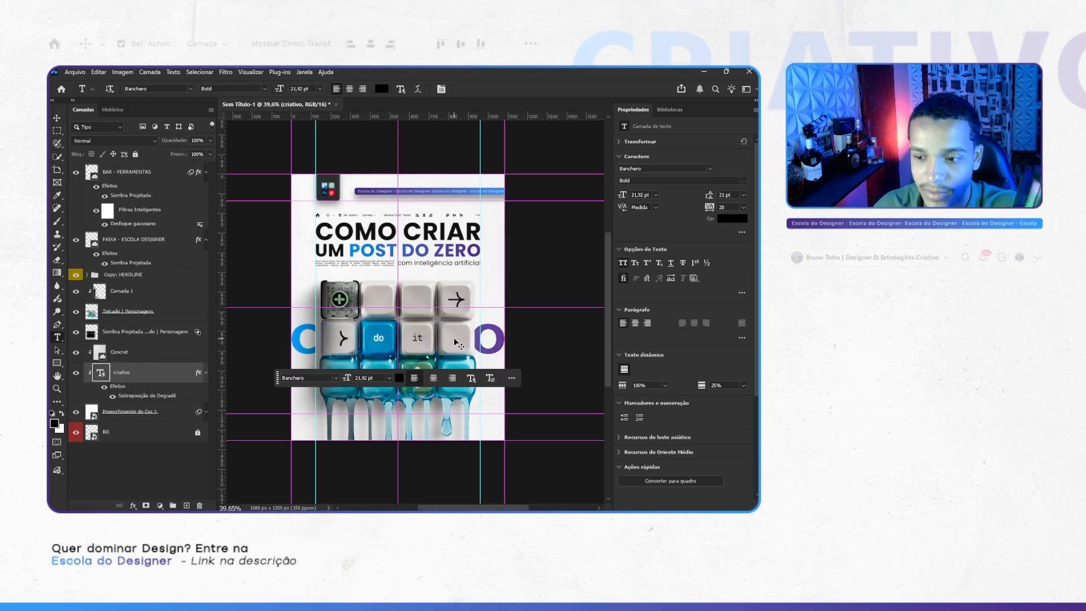
pyautogui.moveTo(453, 337); pyautogui.dragTo(559, 407)
pyautogui.moveTo(491, 428); pyautogui.dragTo(498, 417)
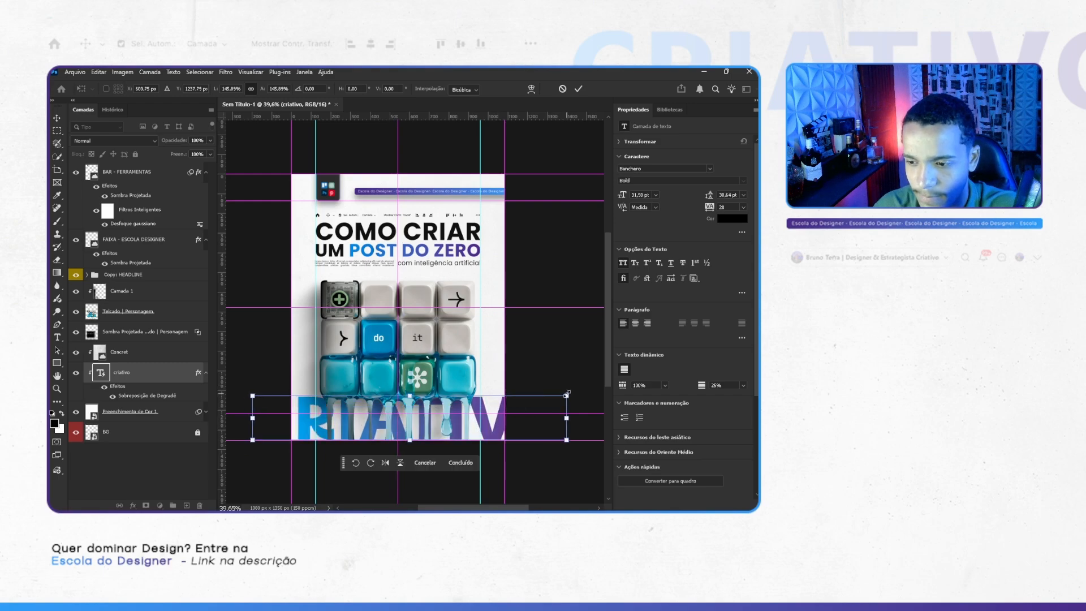
pyautogui.moveTo(566, 395); pyautogui.dragTo(523, 402)
pyautogui.moveTo(478, 433)
pyautogui.mouseDown()
pyautogui.moveTo(530, 439)
pyautogui.moveTo(492, 436)
pyautogui.mouseUp()
pyautogui.press('Return')
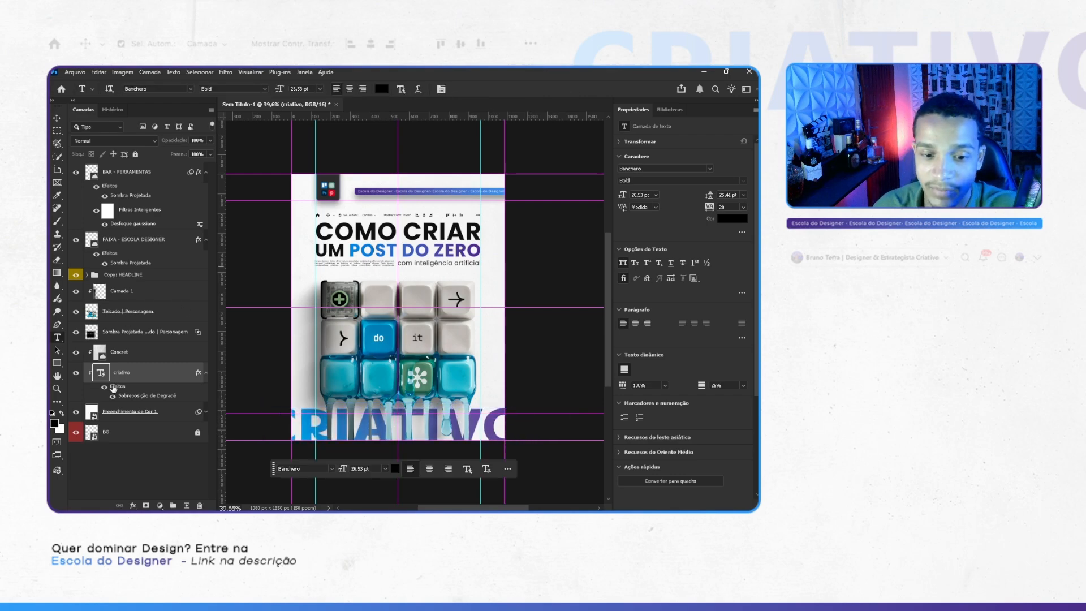
# Step: Open the blend mode choices for the CRIATIVO layer
pyautogui.click(147, 144)
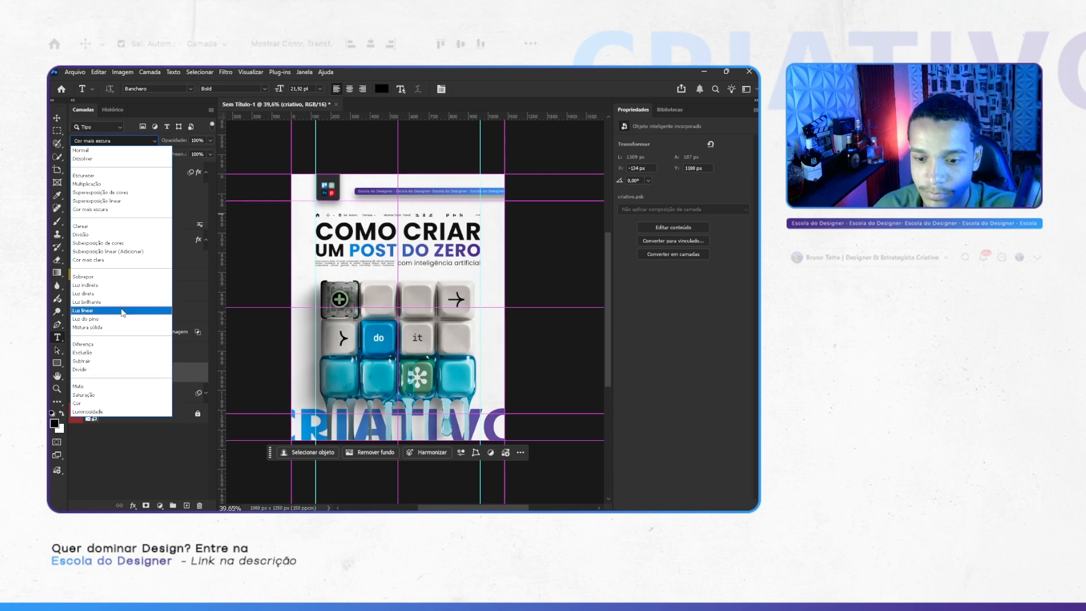
# Step: Move the "criativo" layer above "Concret" and set its blend mode to Superexposição de cores
pyautogui.click(107, 150)
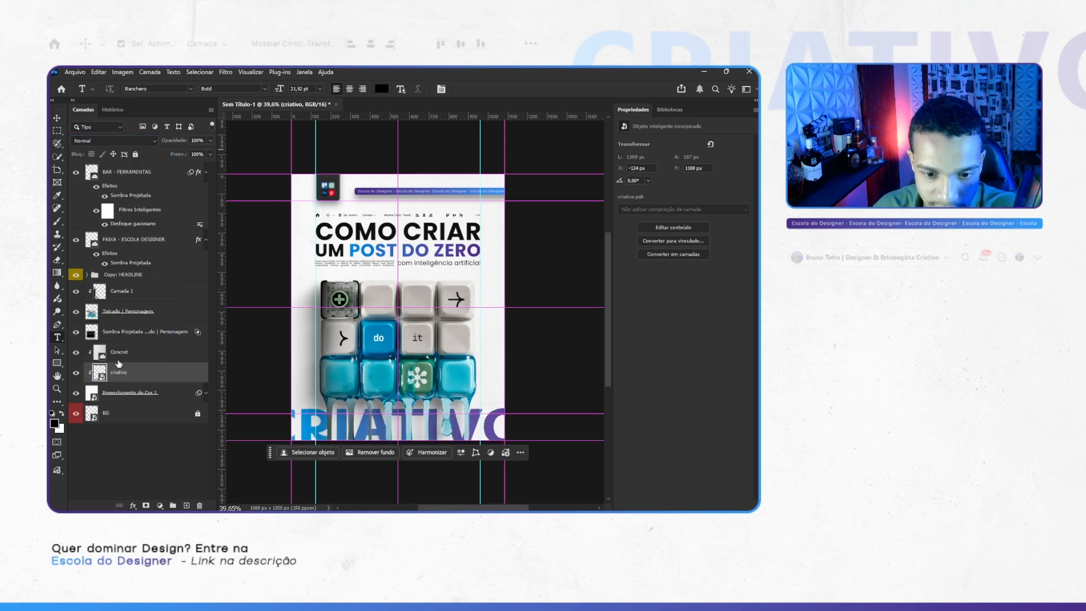
pyautogui.moveTo(118, 362)
pyautogui.mouseDown()
pyautogui.moveTo(107, 378)
pyautogui.moveTo(121, 378)
pyautogui.mouseUp()
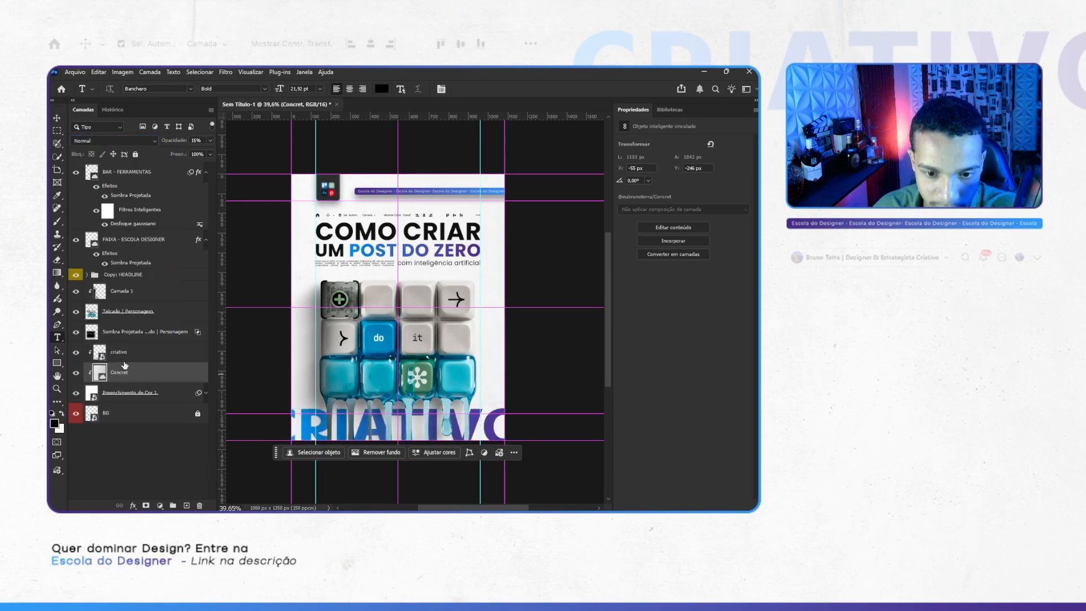
pyautogui.click(118, 355)
pyautogui.click(117, 140)
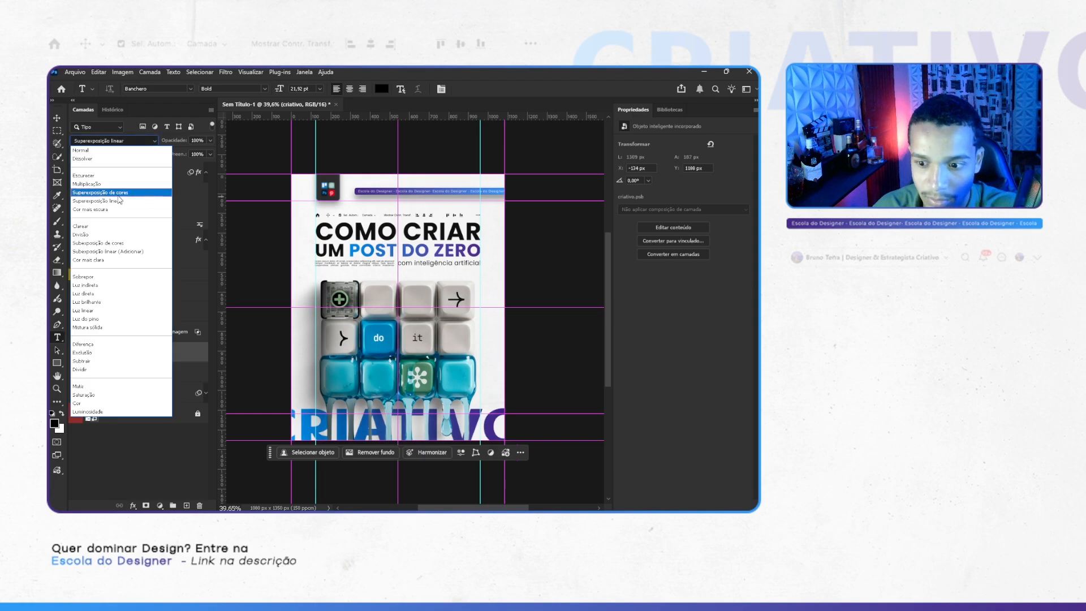
pyautogui.click(108, 192)
pyautogui.scroll(-3, 520, 345)
pyautogui.press('v')
pyautogui.click(531, 322)
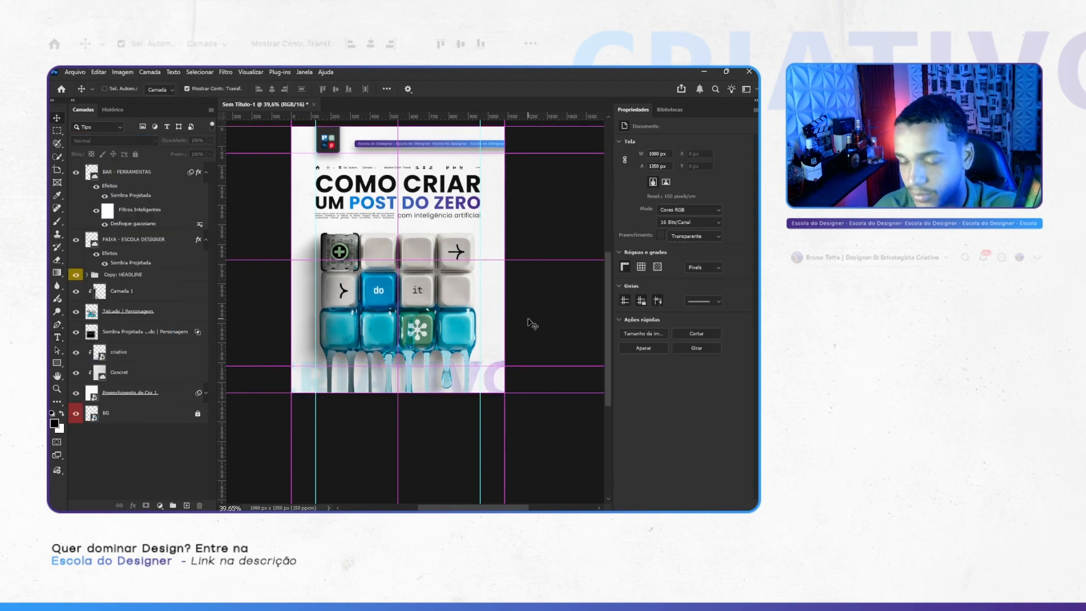
# Step: Hide the guides over the canvas and check the whole composition at different magnifications
pyautogui.hotkey('ctrl', 'h')
pyautogui.scroll(2, 526, 325)
pyautogui.scroll(-2, 515, 309)
pyautogui.scroll(-2, 514, 311)
pyautogui.scroll(6, 514, 311)
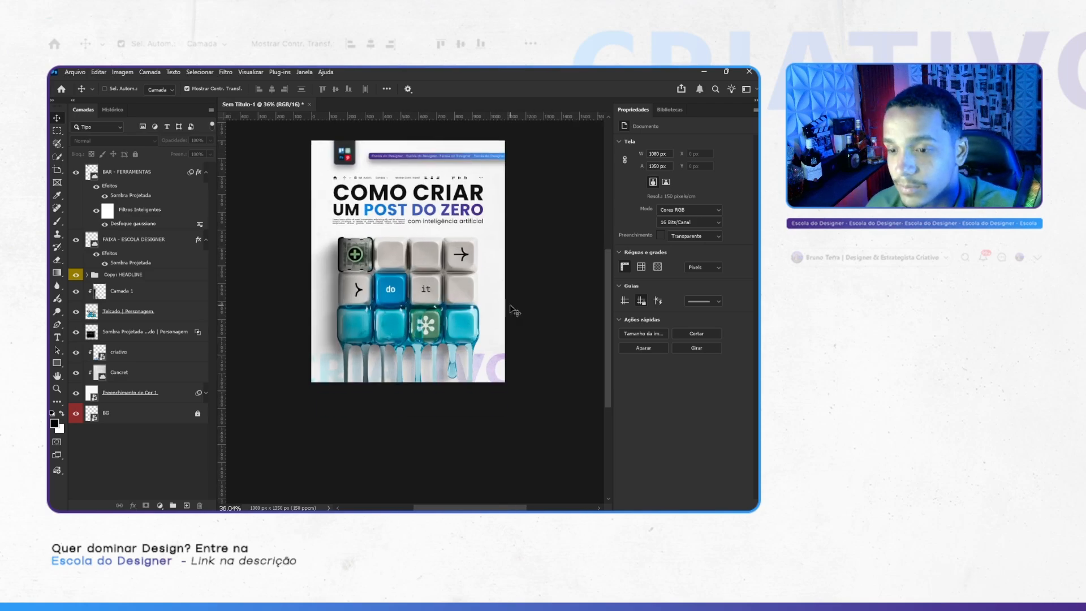
pyautogui.scroll(-6, 508, 313)
pyautogui.scroll(3, 502, 311)
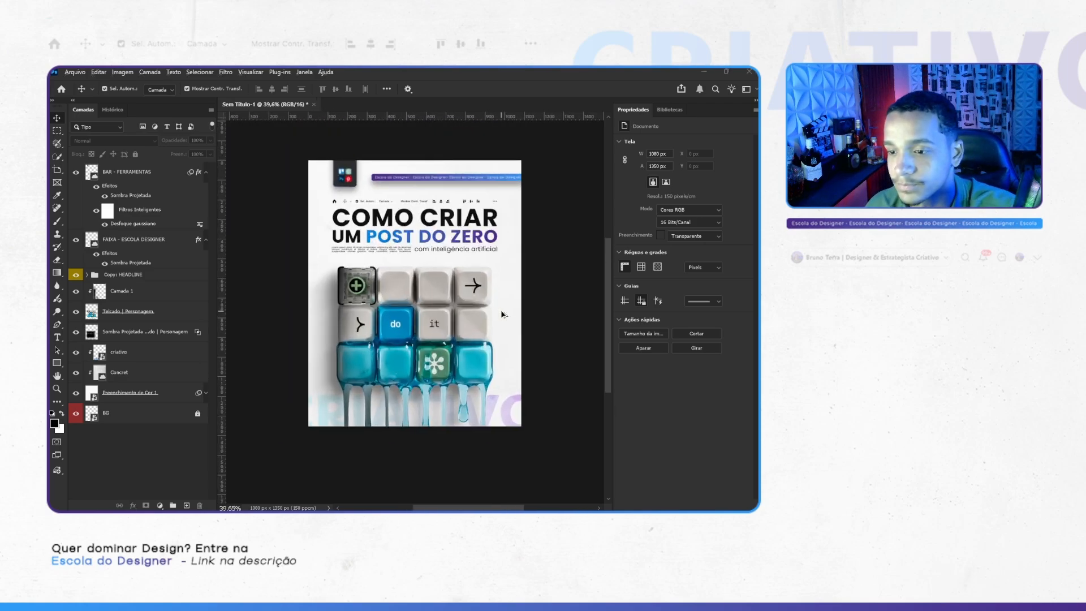
# Step: Switch to Pinterest in the browser and open the "Bloqueio criativo" pin as a visual reference
pyautogui.hotkey('alt', 'Tab')
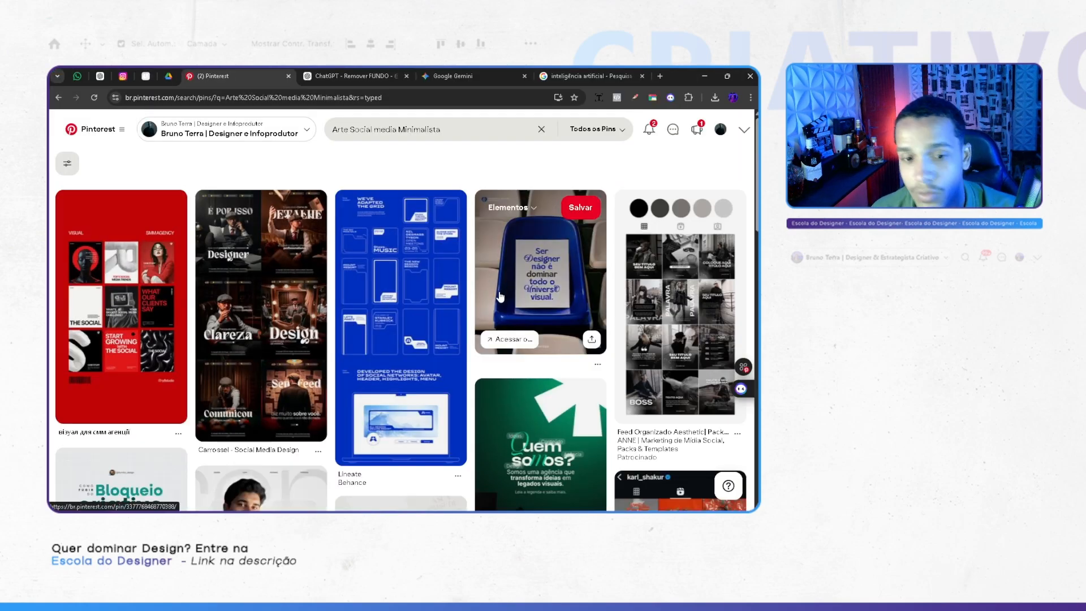
pyautogui.scroll(-5, 491, 294)
pyautogui.scroll(3, 169, 362)
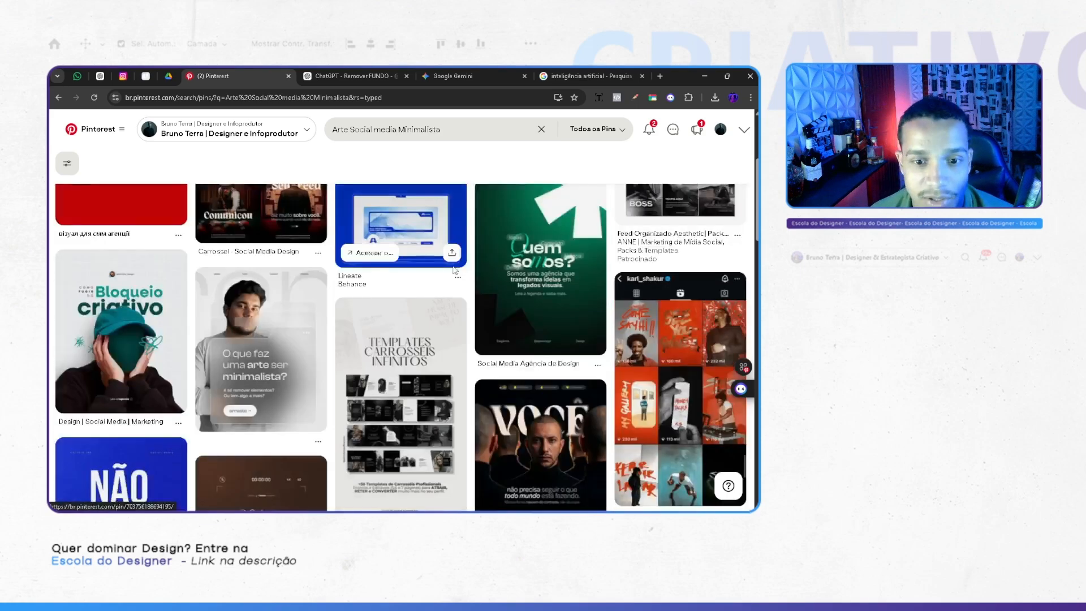
pyautogui.scroll(-1, 153, 371)
pyautogui.click(137, 337)
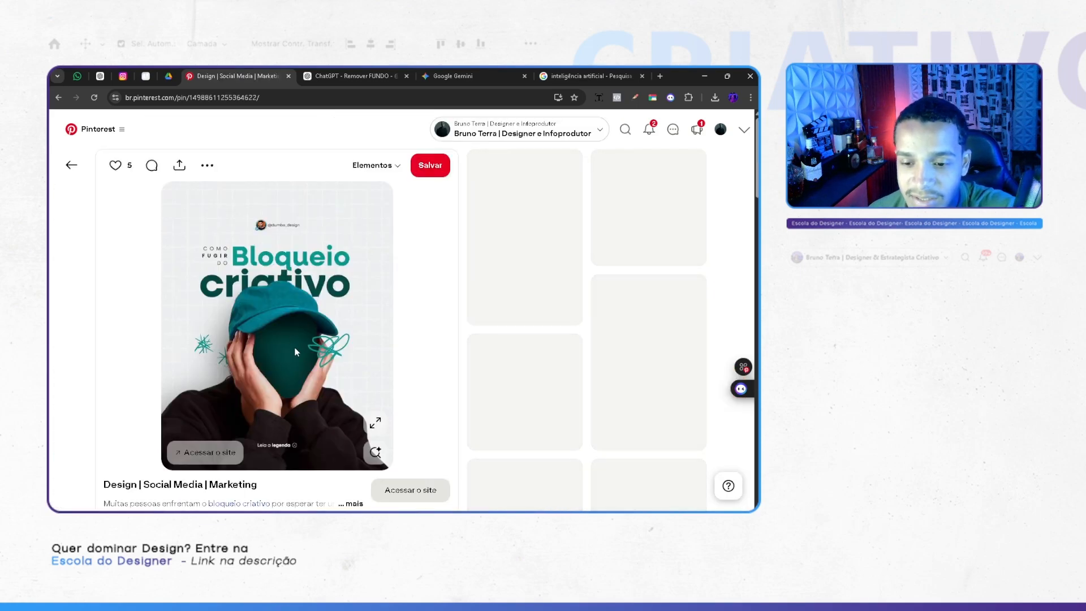
# Step: Search Google Images for "Rabisco PNG" and browse the scribble results
pyautogui.click(588, 76)
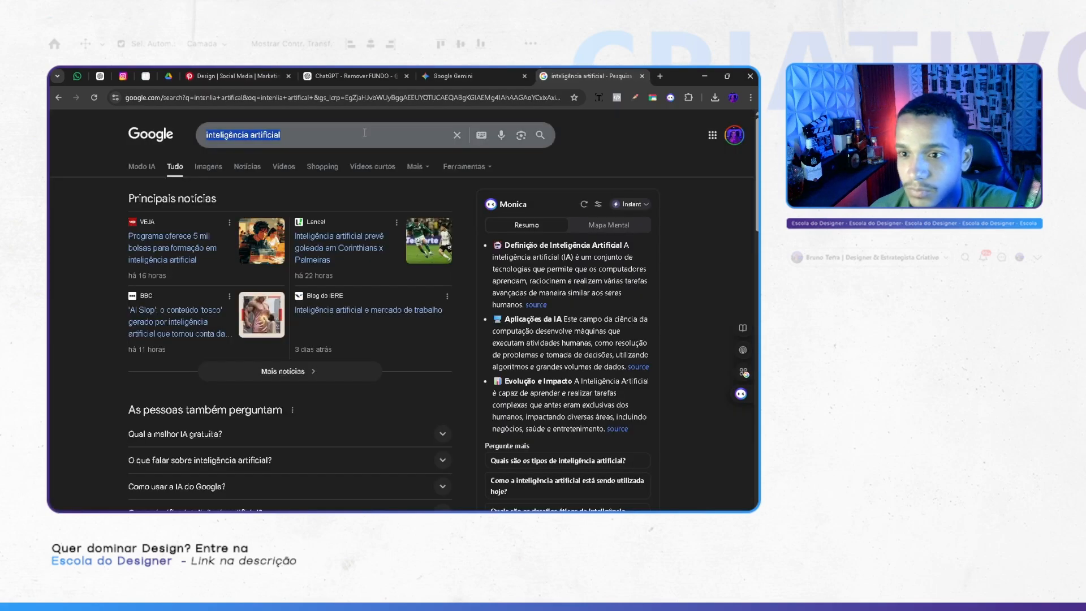
pyautogui.write('Rabisco PNG')
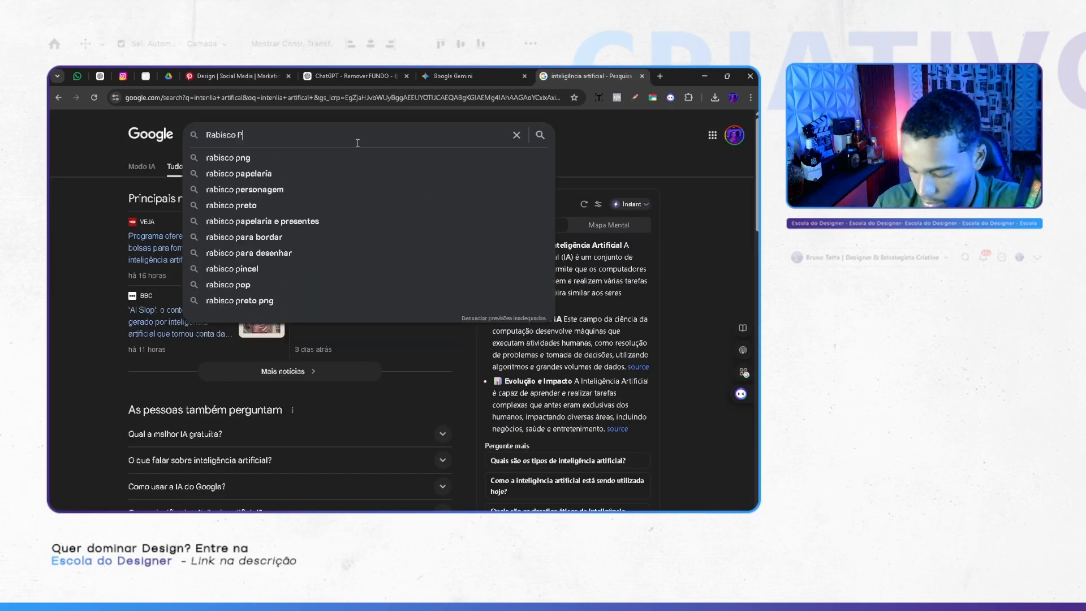
pyautogui.press('Return')
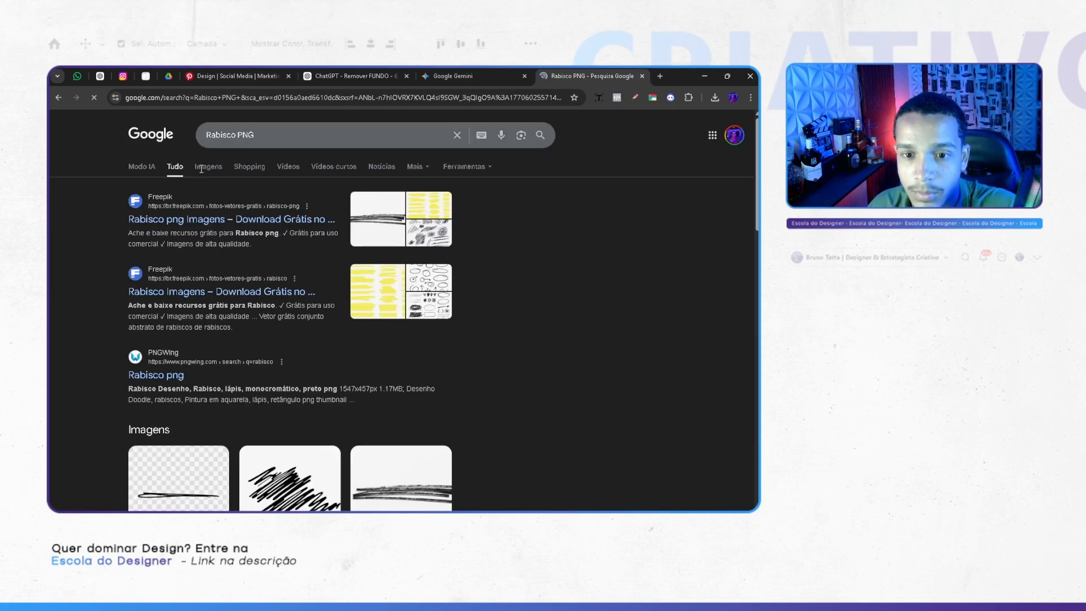
pyautogui.click(202, 167)
pyautogui.scroll(-5, 421, 363)
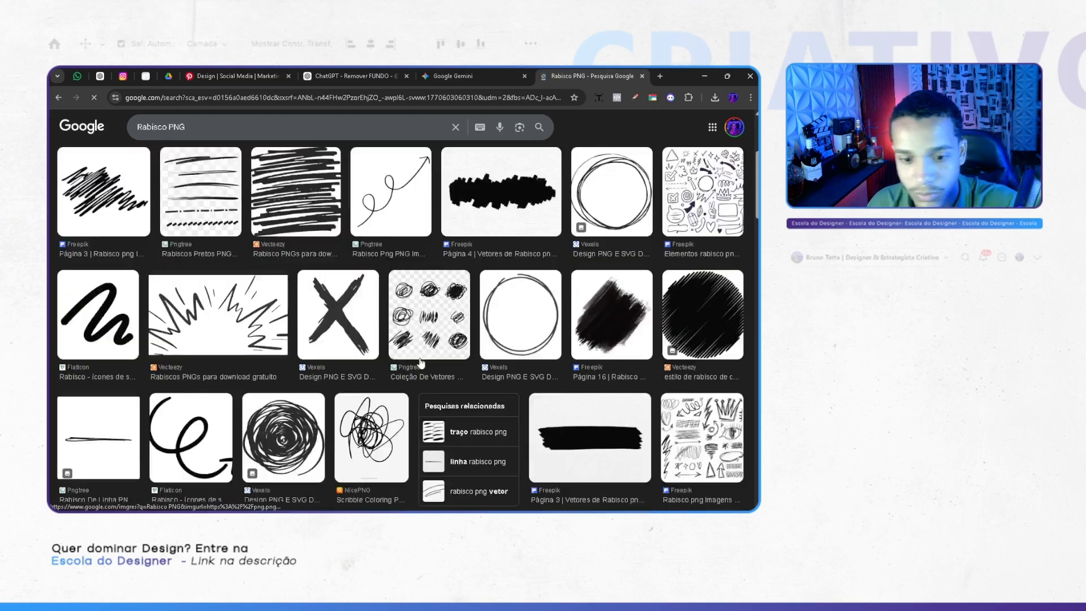
pyautogui.scroll(-4, 331, 327)
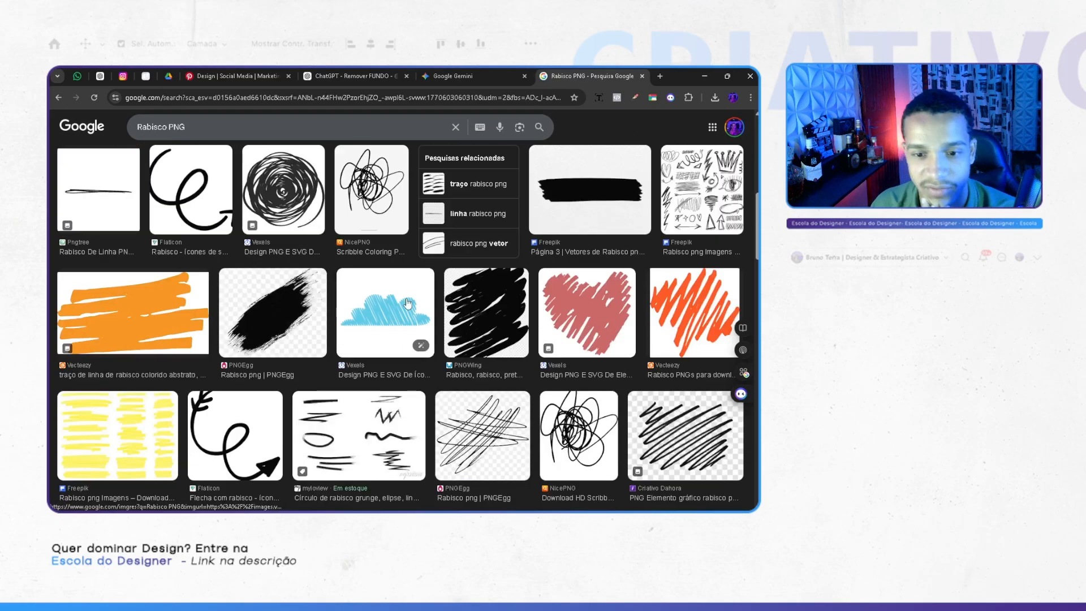
# Step: Copy the filled circular scribble from Vexels and paste it into the Photoshop design as a smart object
pyautogui.click(262, 213)
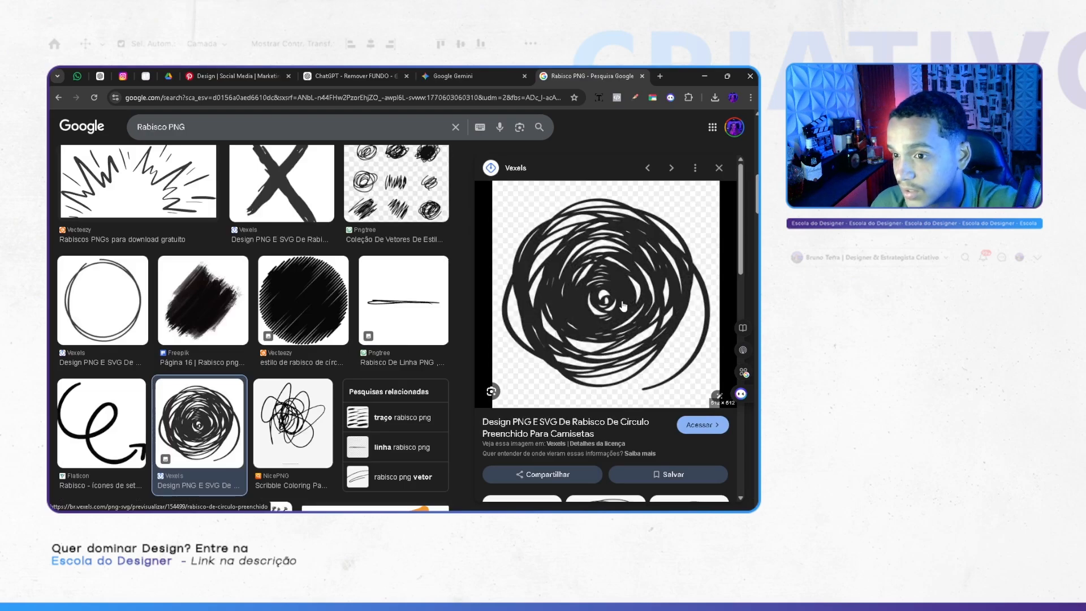
pyautogui.rightClick(596, 289)
pyautogui.click(651, 413)
pyautogui.hotkey('alt', 'Tab')
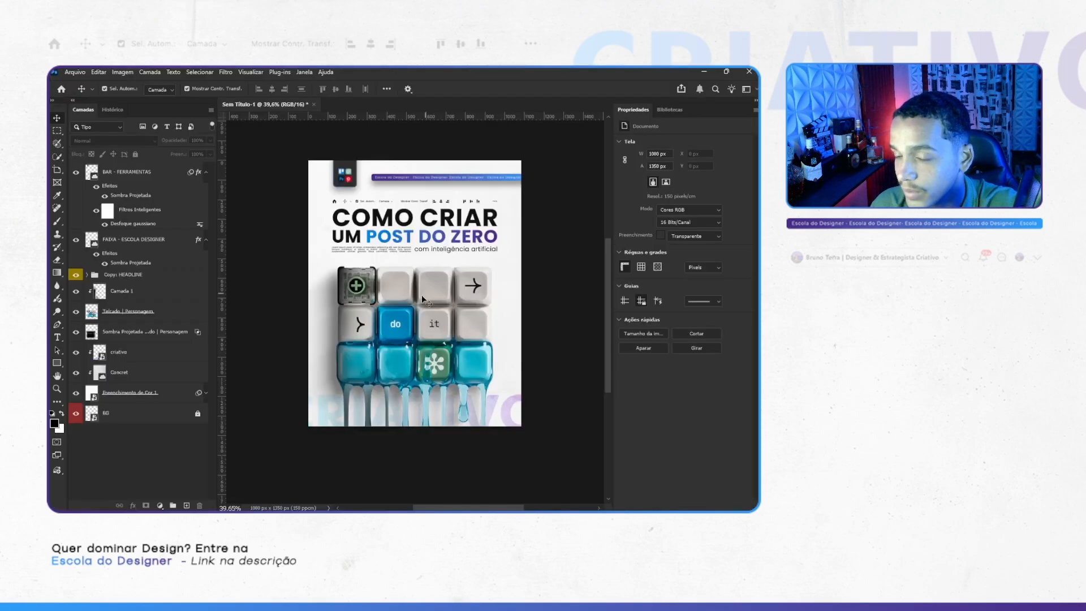
pyautogui.hotkey('ctrl', 'v')
pyautogui.hotkey('ctrl', 'shift', 'o')
pyautogui.moveTo(432, 302)
pyautogui.mouseDown()
pyautogui.moveTo(441, 330)
pyautogui.moveTo(460, 331)
pyautogui.mouseUp()
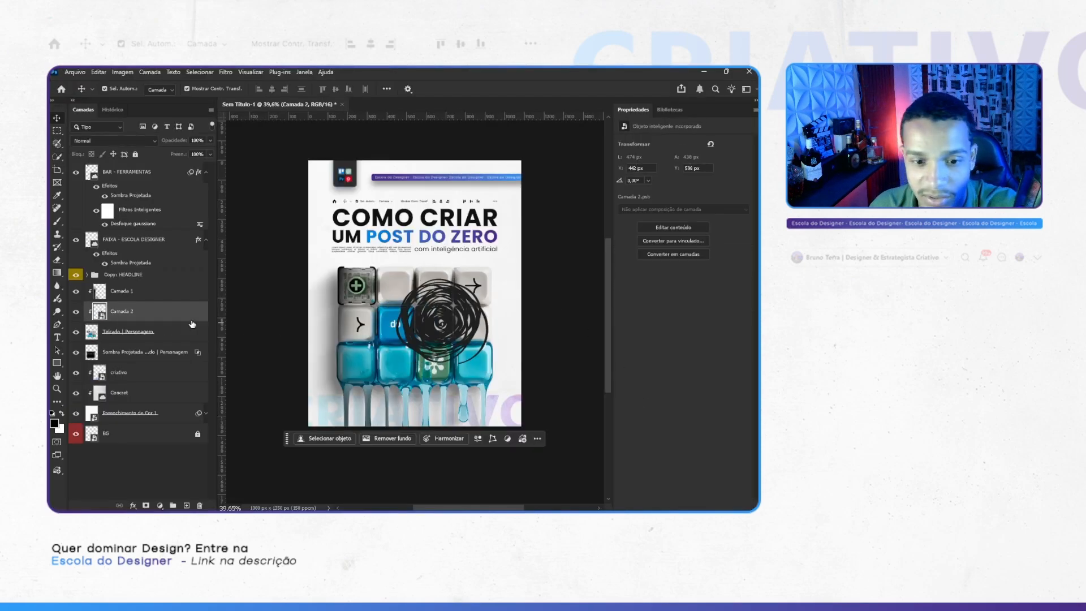
# Step: Bring the circular scribble layer to the top, scale it to about 27% and place it beside the keyboard's lower-left blue key
pyautogui.moveTo(162, 315); pyautogui.dragTo(148, 167)
pyautogui.hotkey('ctrl', 't')
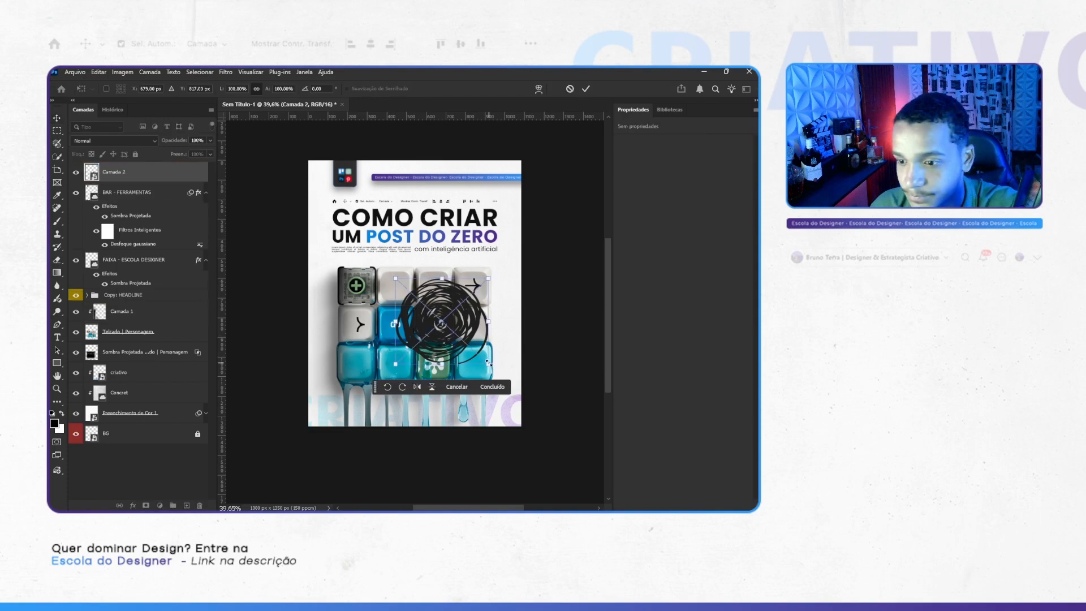
pyautogui.moveTo(487, 363); pyautogui.dragTo(460, 337)
pyautogui.moveTo(446, 321)
pyautogui.mouseDown()
pyautogui.moveTo(482, 294)
pyautogui.moveTo(458, 320)
pyautogui.moveTo(348, 370)
pyautogui.moveTo(355, 361)
pyautogui.mouseUp()
pyautogui.press('Return')
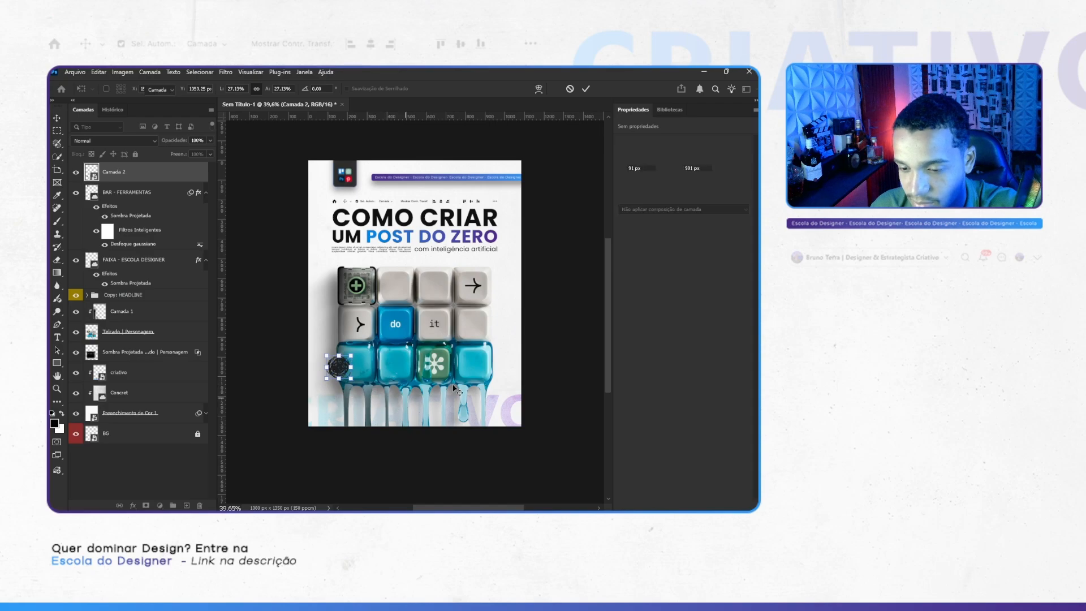
pyautogui.keyDown('ctrl'); pyautogui.click(562, 359); pyautogui.keyUp('ctrl')
pyautogui.hscroll(1, 536, 334)
pyautogui.moveTo(536, 336); pyautogui.dragTo(555, 334)
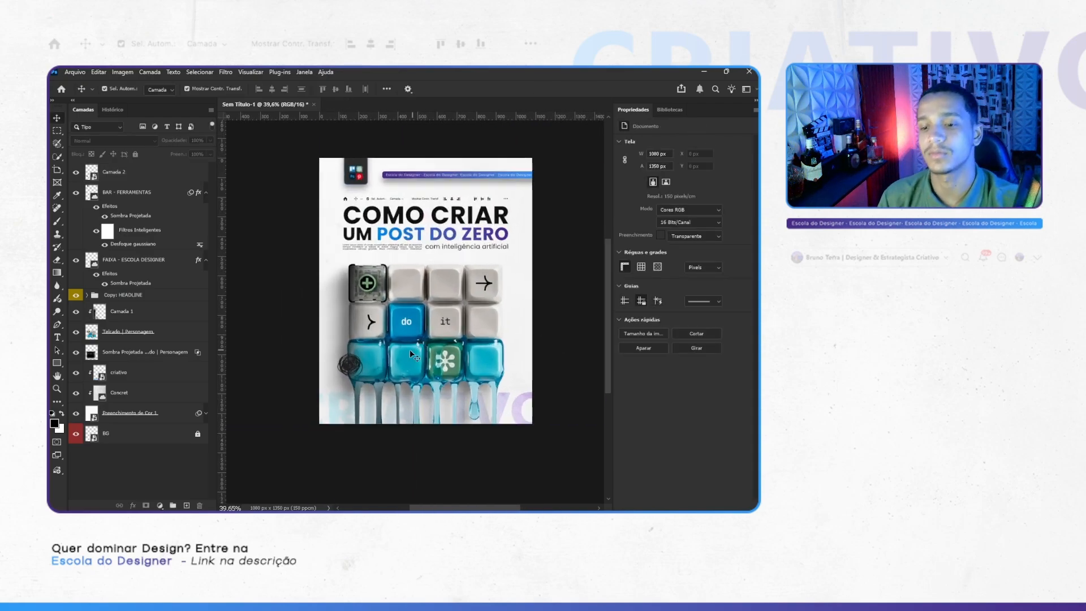
pyautogui.moveTo(354, 368)
pyautogui.mouseDown()
pyautogui.moveTo(498, 307)
pyautogui.moveTo(504, 316)
pyautogui.mouseUp()
pyautogui.hotkey('ctrl', 't')
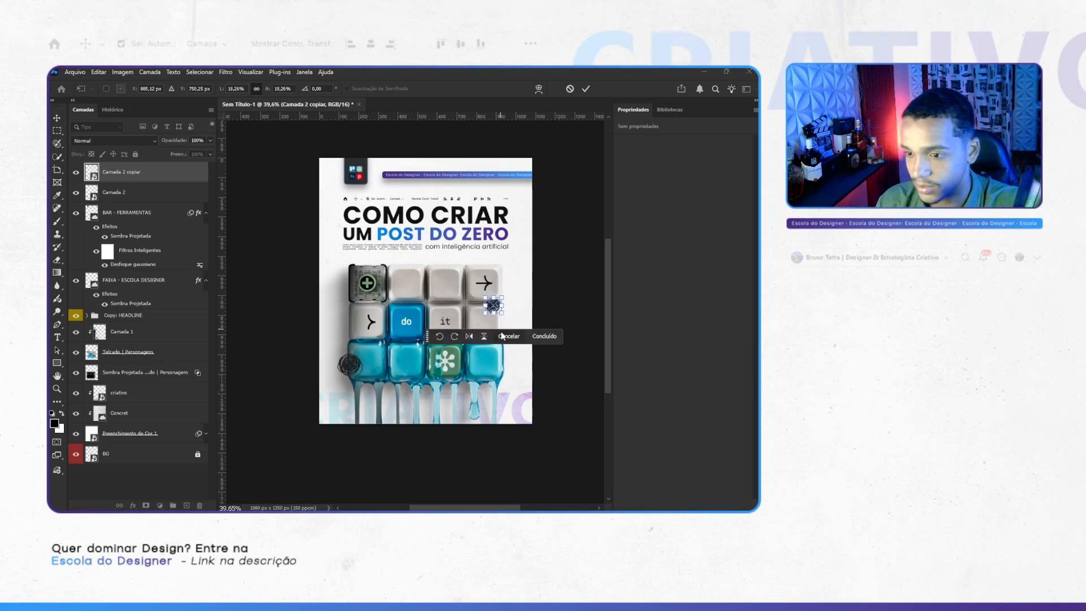
pyautogui.click(500, 336)
pyautogui.press('Delete')
# Step: Copy the diagonal hatched scribble from the related images in the browser and paste it into the Photoshop design
pyautogui.hotkey('alt', 'Tab')
pyautogui.scroll(-7, 500, 336)
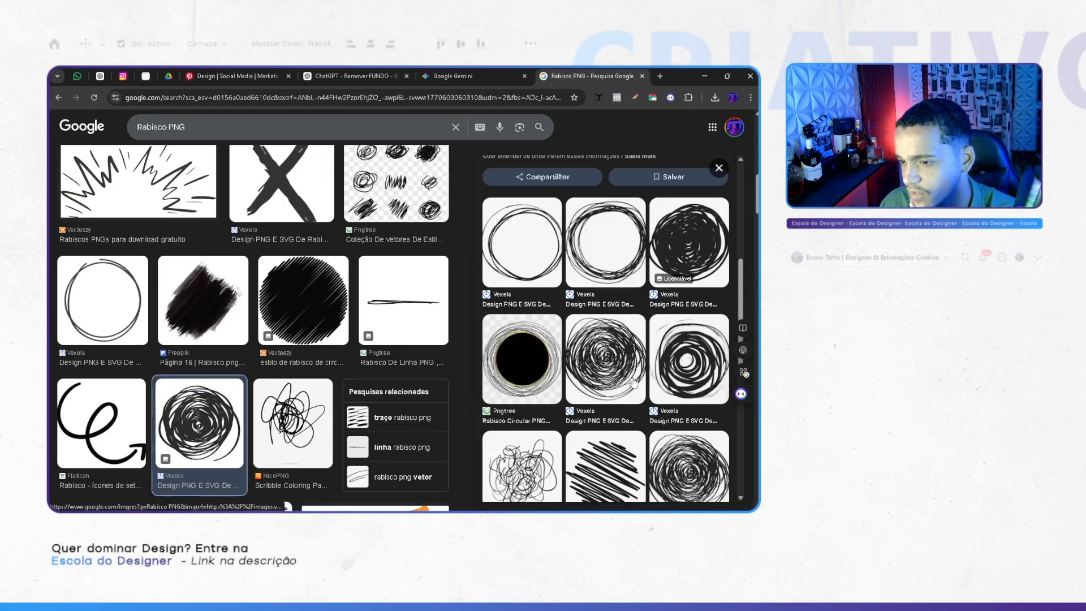
pyautogui.scroll(-2, 636, 368)
pyautogui.click(644, 336)
pyautogui.rightClick(617, 267)
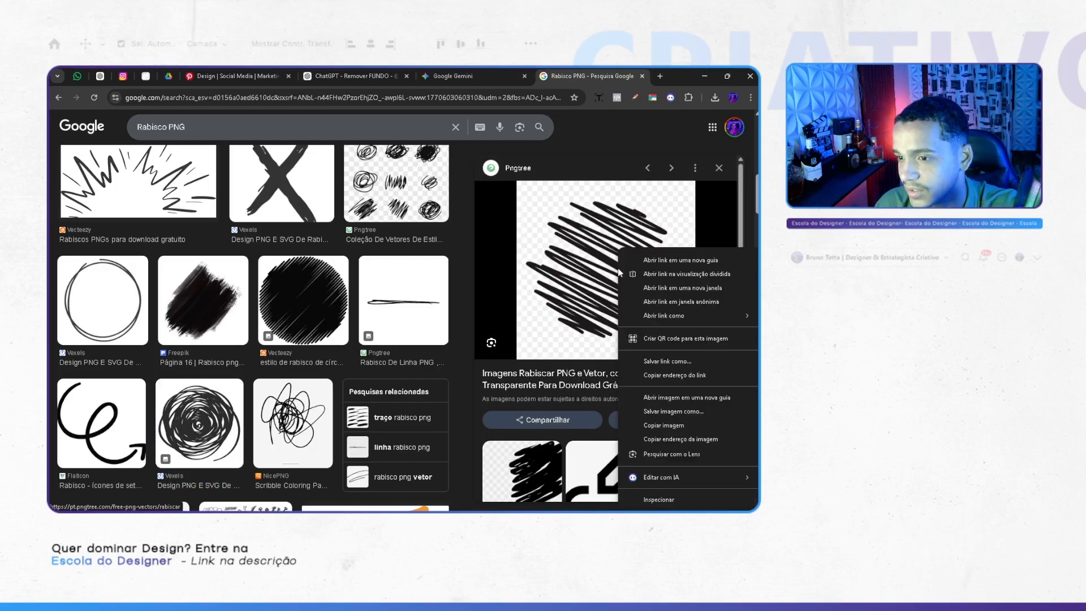
pyautogui.click(667, 425)
pyautogui.hotkey('alt', 'Tab')
pyautogui.click(491, 294)
pyautogui.hotkey('ctrl', 'v')
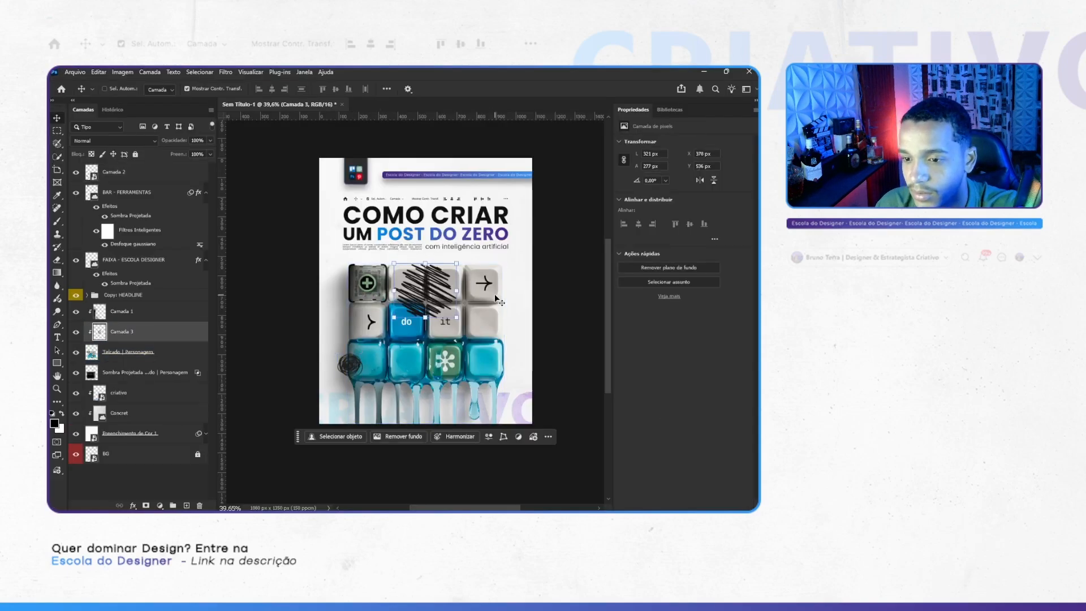
# Step: Move the hatched scribble layer out of the clipping stack, scale it to about 35% and place it at the keyboard's upper-right edge
pyautogui.hotkey('ctrl', 't')
pyautogui.moveTo(530, 337); pyautogui.dragTo(518, 328)
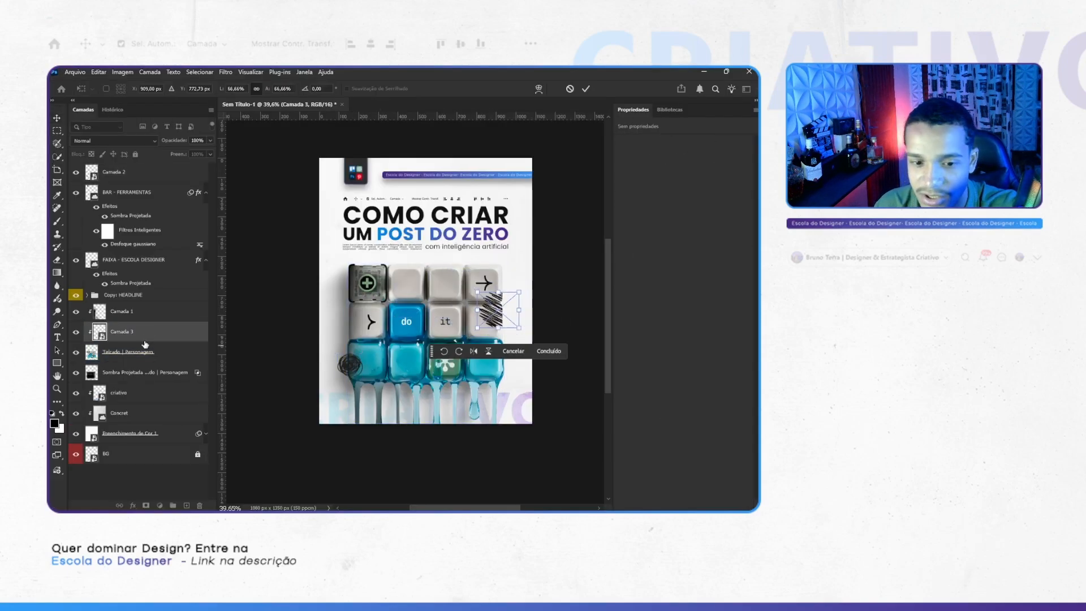
pyautogui.moveTo(149, 331); pyautogui.dragTo(136, 182)
pyautogui.hotkey('ctrl', 't')
pyautogui.moveTo(508, 329); pyautogui.dragTo(499, 310)
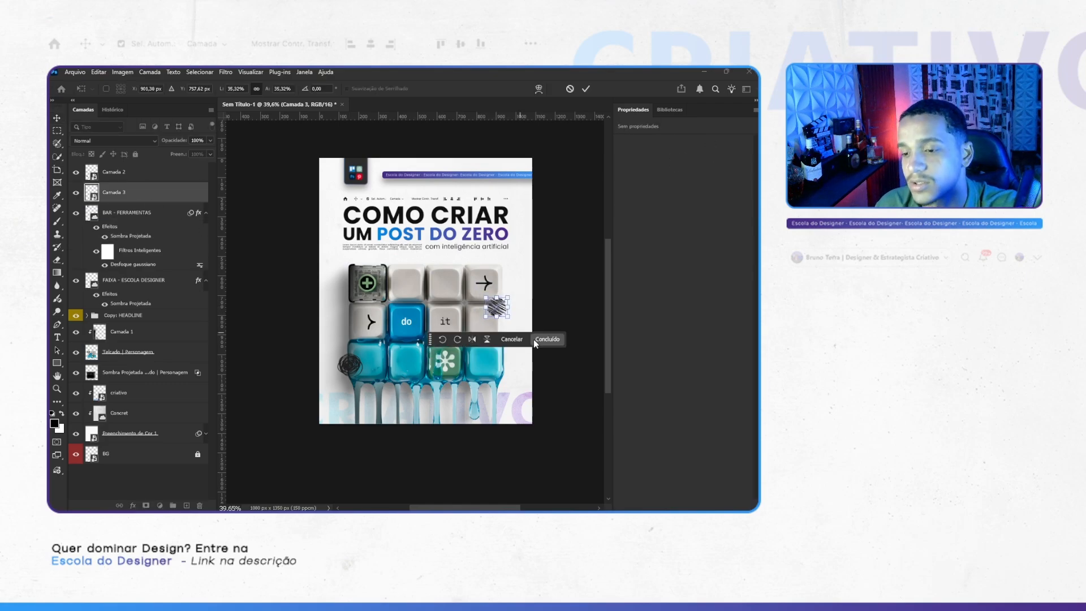
pyautogui.click(536, 341)
pyautogui.click(565, 309)
pyautogui.scroll(-4, 551, 319)
pyautogui.scroll(5, 500, 330)
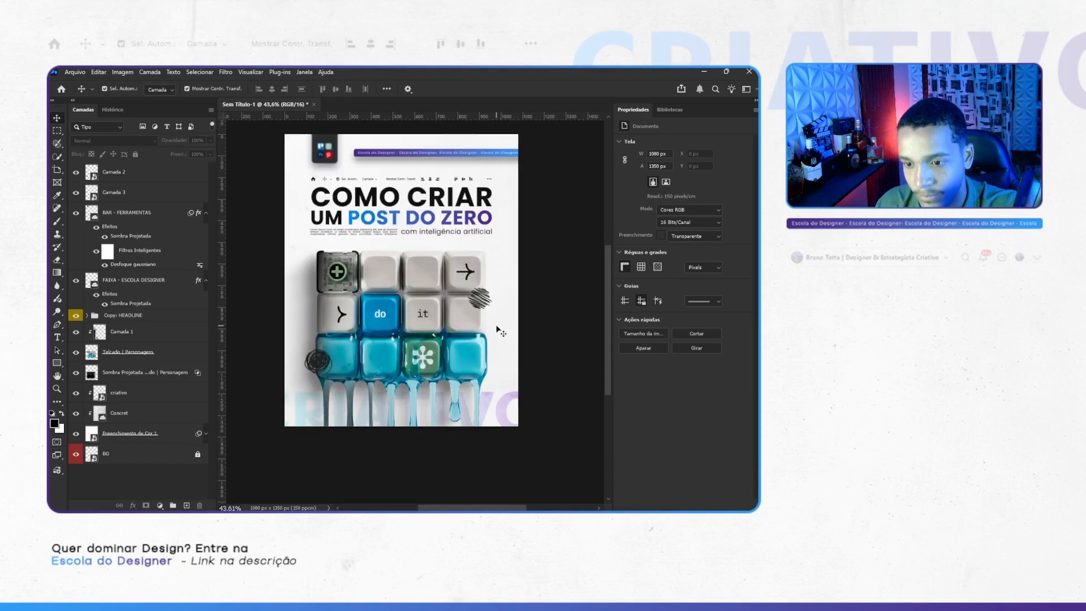
# Step: Collapse the effects of "BAR - FERRAMENTAS" and "FAIXA - ESCOLA DESIGNER", then group both layers as "Elementos CIMA"
pyautogui.click(145, 193)
pyautogui.click(206, 214)
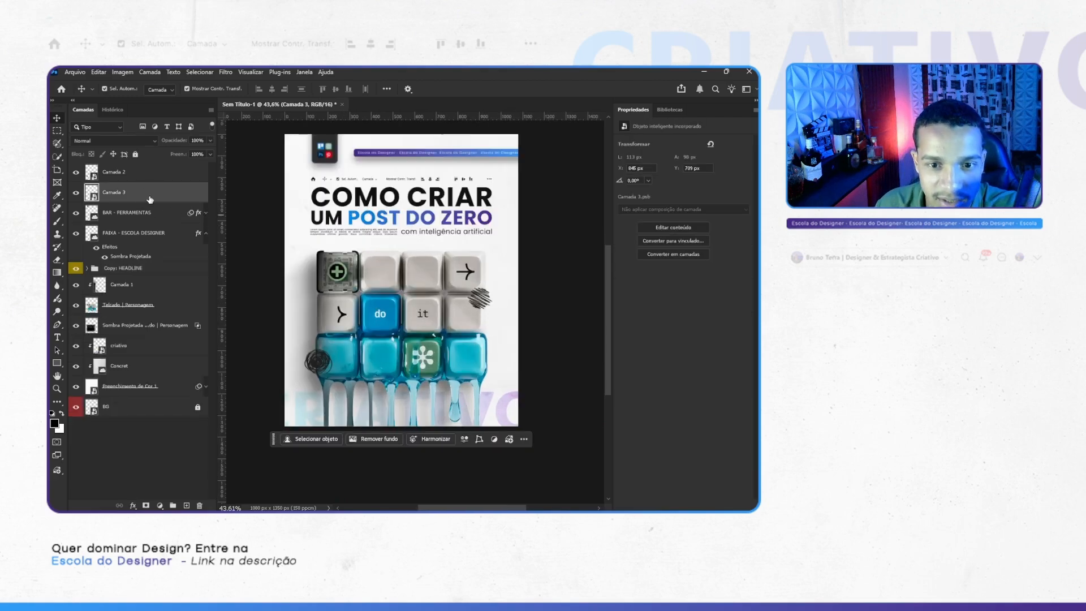
pyautogui.keyDown('shift'); pyautogui.click(138, 173); pyautogui.keyUp('shift')
pyautogui.click(124, 240)
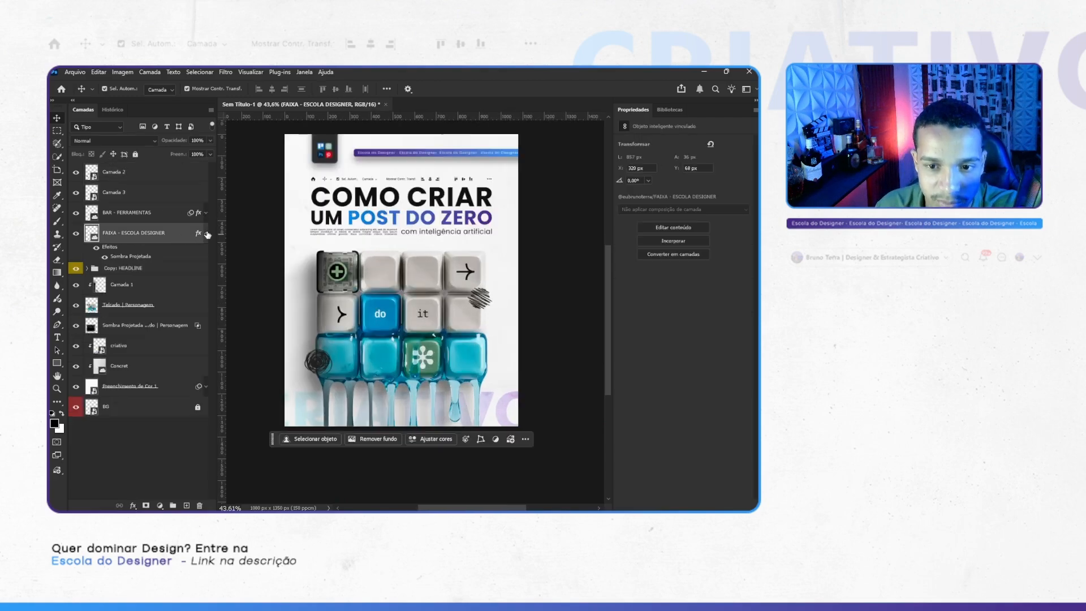
pyautogui.click(205, 233)
pyautogui.keyDown('shift'); pyautogui.click(123, 213); pyautogui.keyUp('shift')
pyautogui.hotkey('ctrl', 'g')
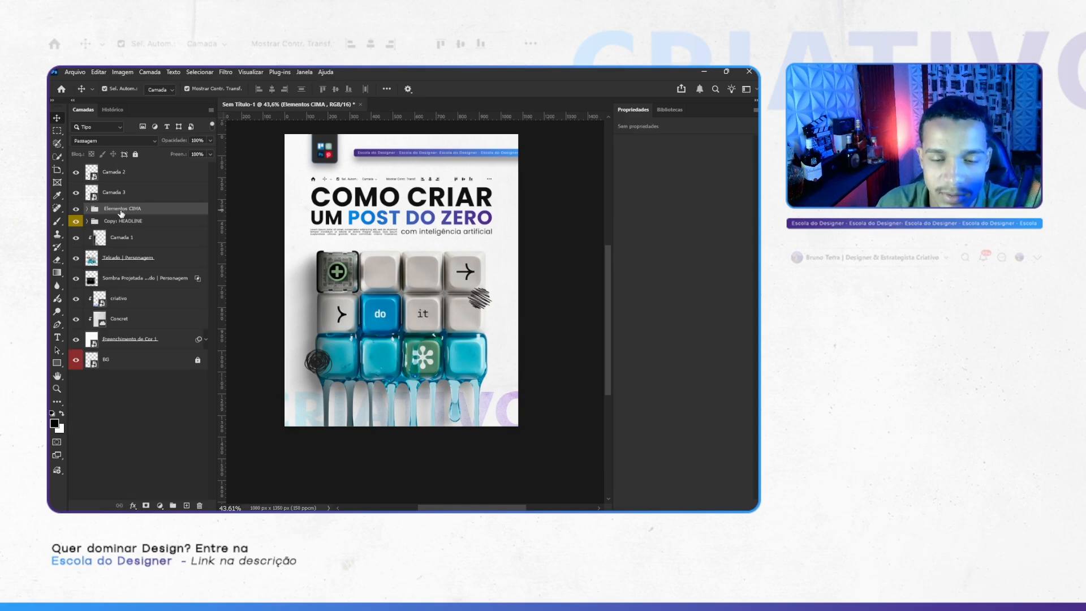
# Step: Group "Camada 1" with the keyboard layer as "Telcado | Personagem" and remove the group's colour label
pyautogui.click(123, 241)
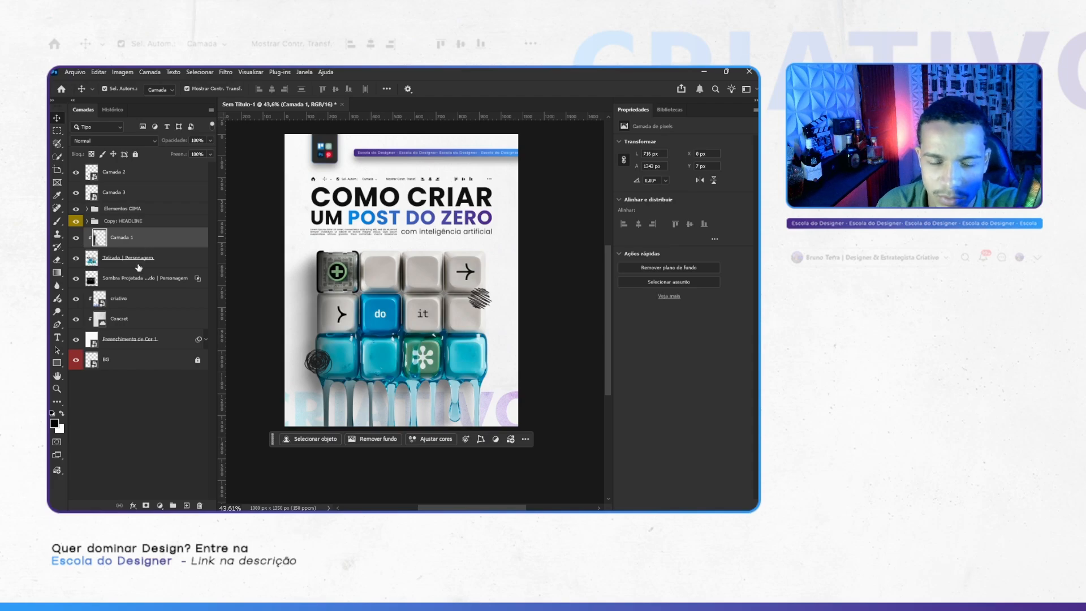
pyautogui.keyDown('shift'); pyautogui.click(139, 265); pyautogui.keyUp('shift')
pyautogui.hotkey('ctrl', 'g')
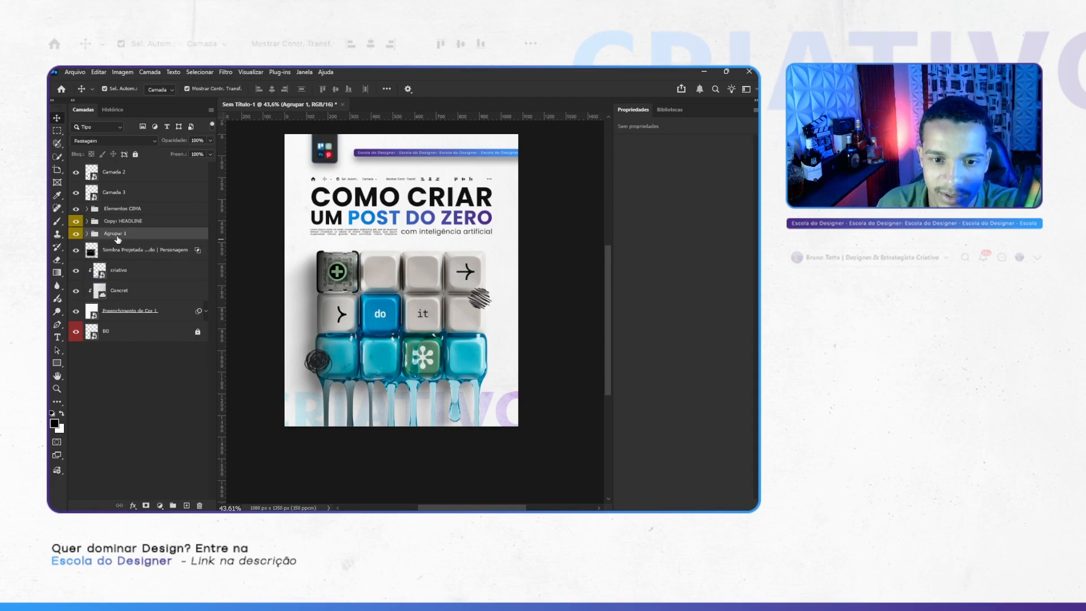
pyautogui.press('Return')
pyautogui.rightClick(75, 233)
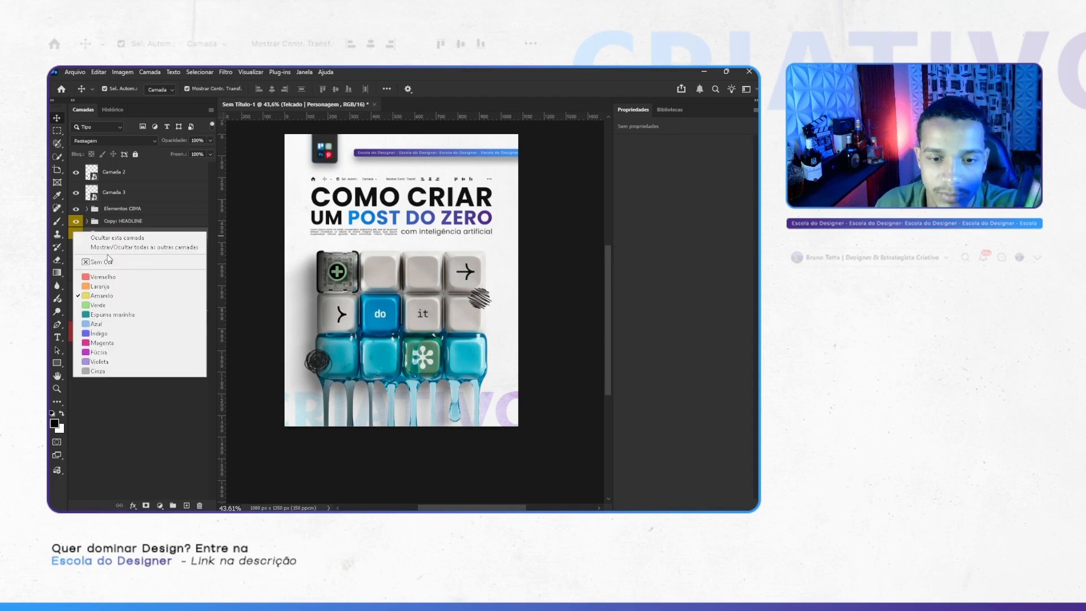
pyautogui.click(111, 264)
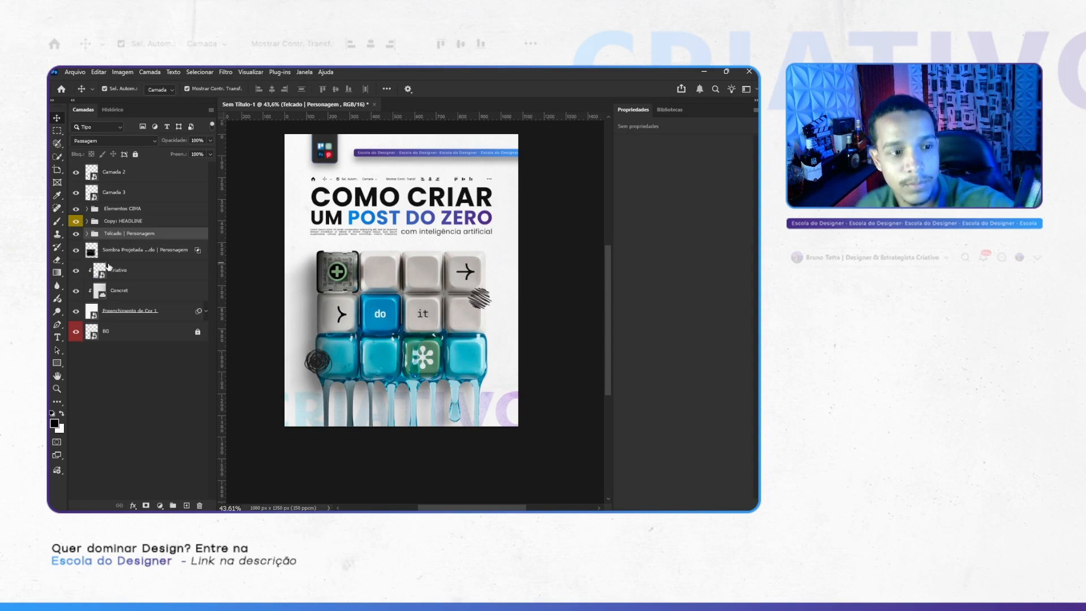
# Step: Move the keyboard's projected shadow layer into the "Telcado | Personagem" group and expand the group
pyautogui.moveTo(124, 254); pyautogui.dragTo(151, 291)
pyautogui.click(86, 233)
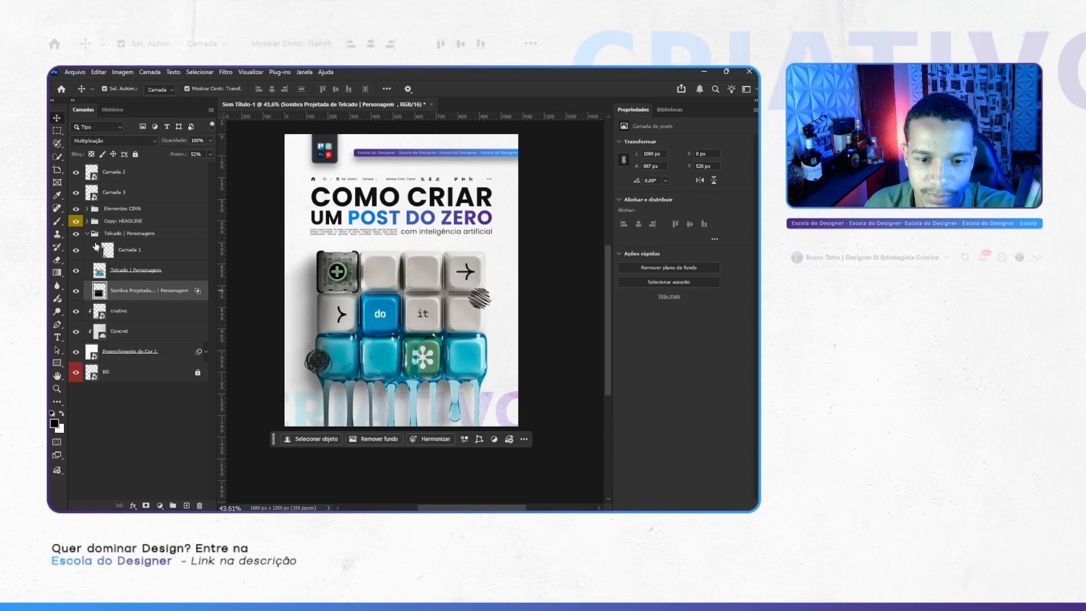
# Step: Collapse the "Telcado | Personagem" group and select the "criativo" layer beneath it
pyautogui.click(94, 232)
pyautogui.click(87, 233)
pyautogui.click(129, 250)
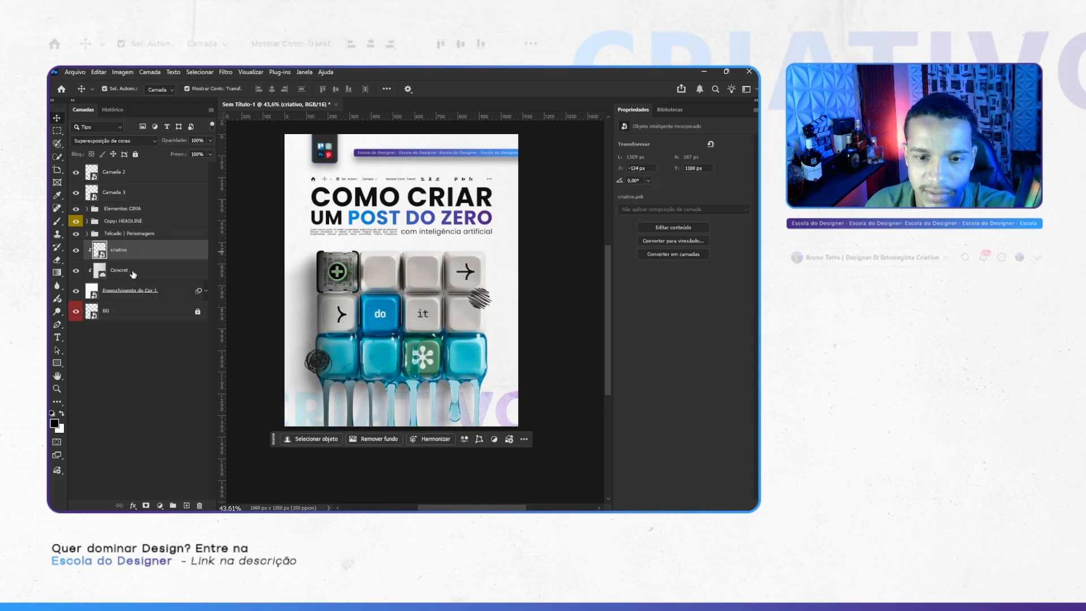
pyautogui.click(128, 195)
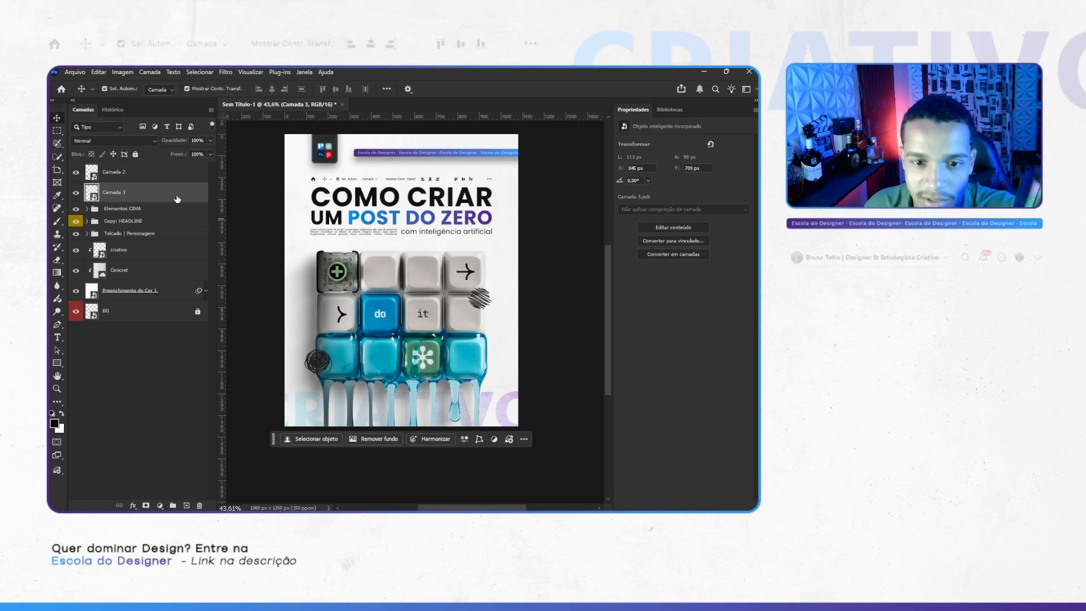
pyautogui.moveTo(177, 199); pyautogui.dragTo(164, 242)
pyautogui.hotkey('ctrl', 'z')
pyautogui.scroll(-3, 562, 314)
pyautogui.scroll(2, 501, 325)
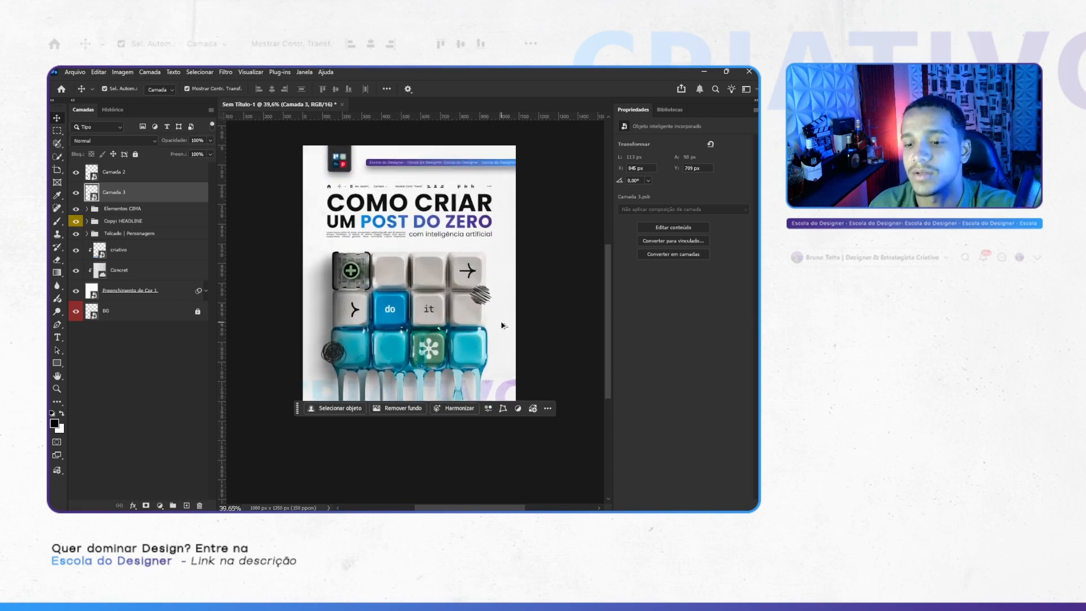
pyautogui.hscroll(1, 497, 324)
pyautogui.scroll(-2, 492, 325)
pyautogui.scroll(2, 494, 323)
pyautogui.scroll(1, 492, 321)
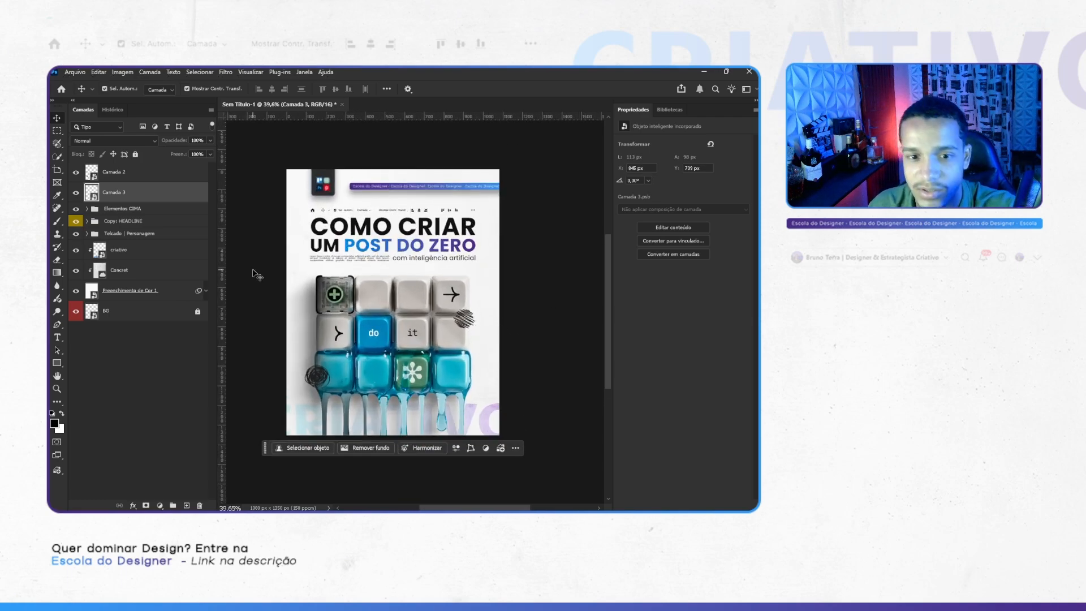
# Step: Apply a 1,5-pixel Gaussian Blur to the "Camada 2" scribble, copy the filter to "Camada 3" and collapse the filter lists
pyautogui.click(155, 173)
pyautogui.click(225, 71)
pyautogui.click(233, 71)
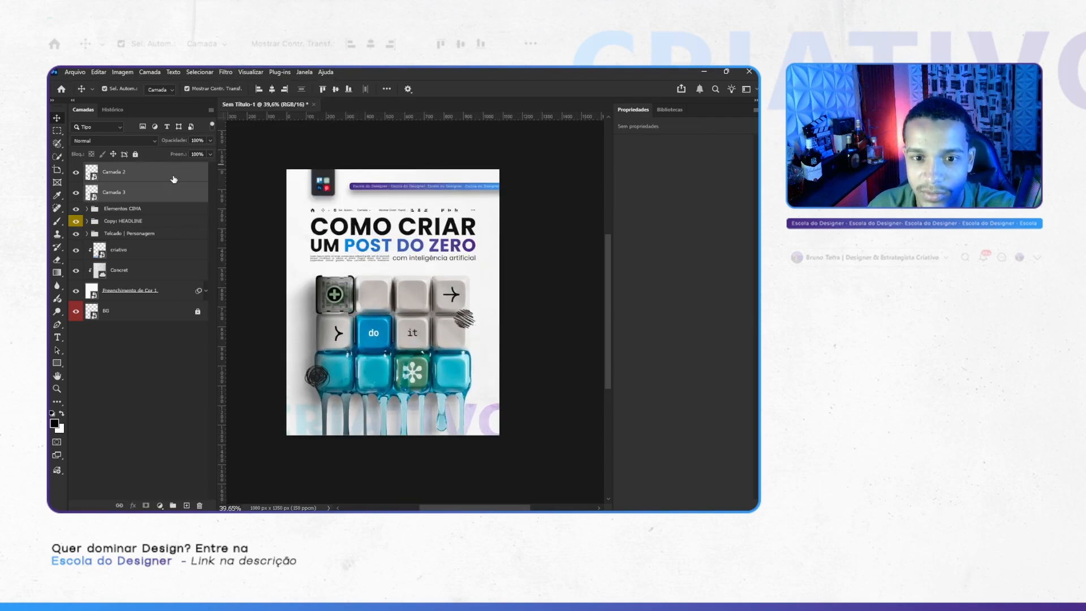
pyautogui.click(229, 72)
pyautogui.click(229, 72)
pyautogui.click(229, 72)
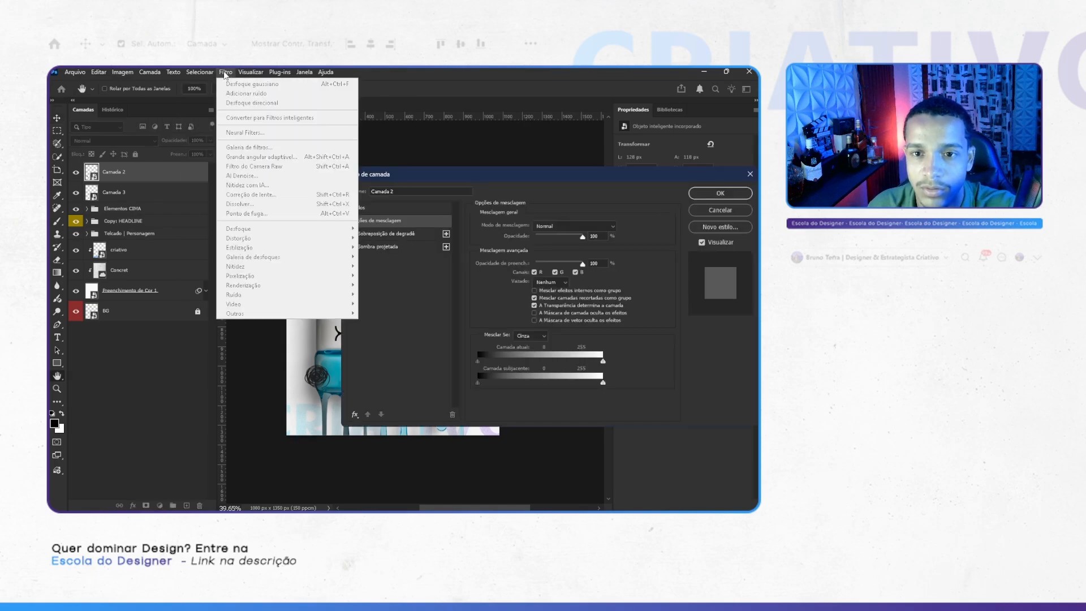
pyautogui.click(232, 73)
pyautogui.press('Escape')
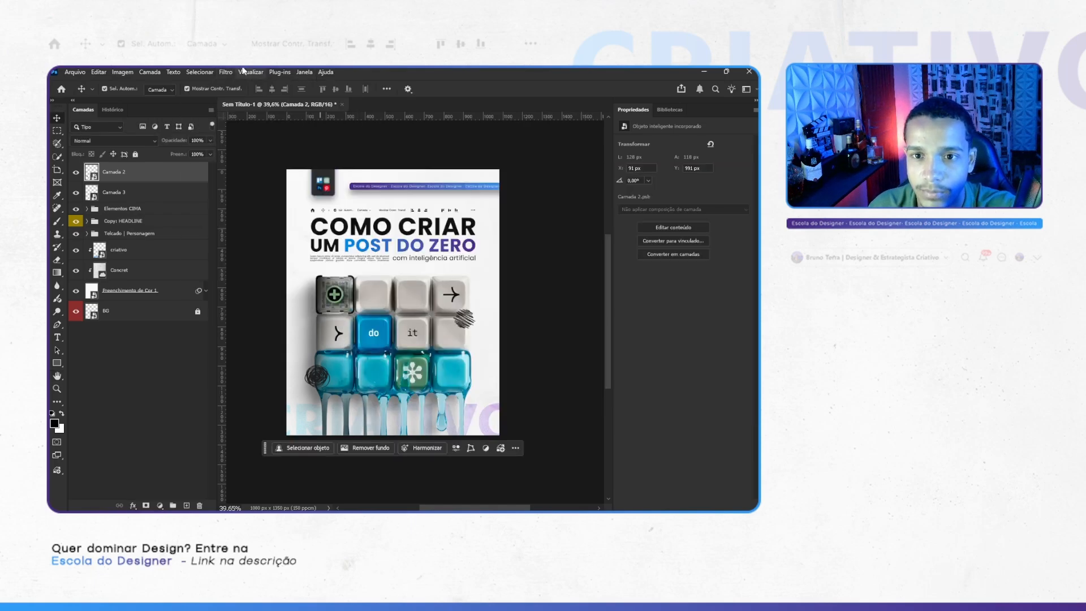
pyautogui.click(226, 72)
pyautogui.click(238, 83)
pyautogui.write('1,5')
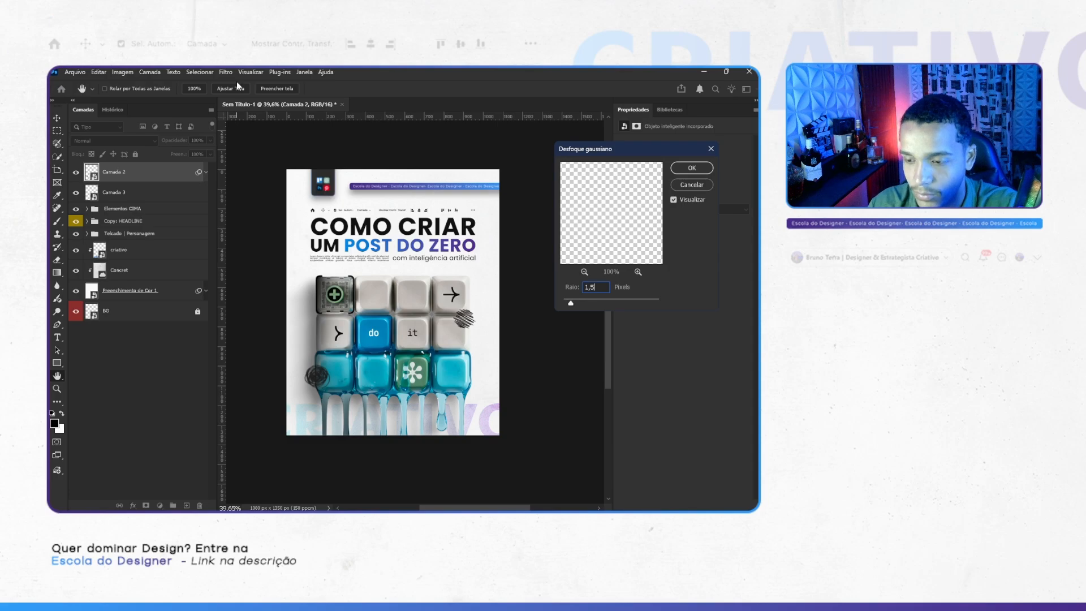
pyautogui.press('Return')
pyautogui.scroll(5, 310, 415)
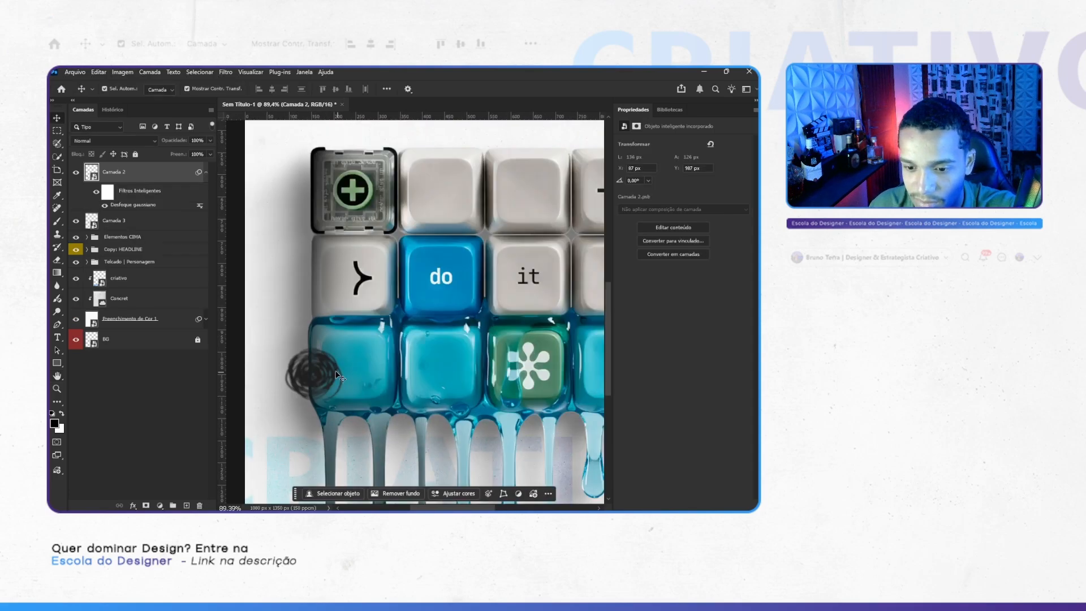
pyautogui.click(206, 172)
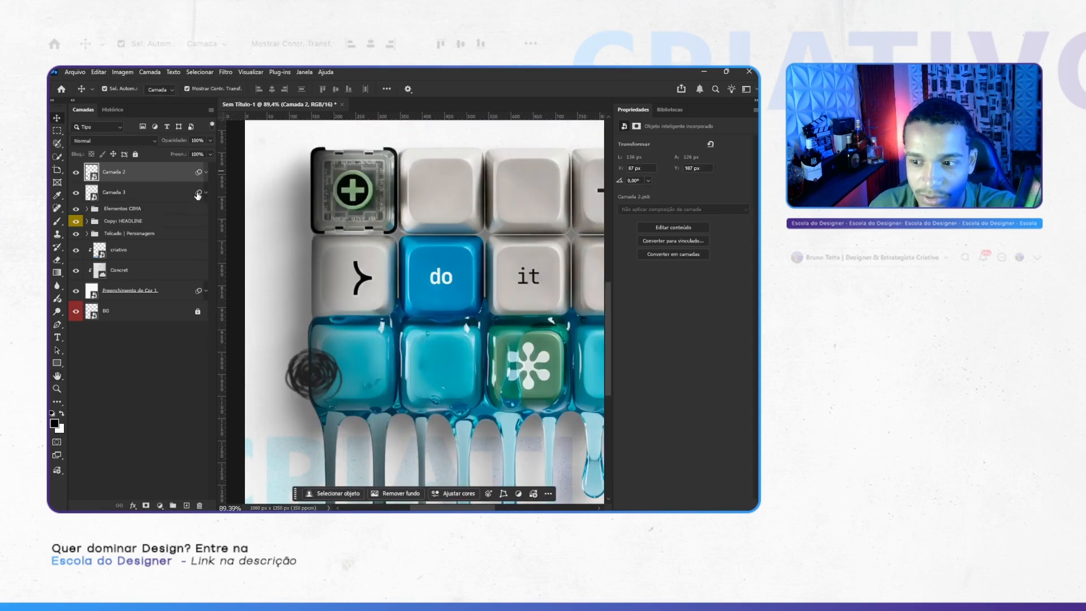
# Step: Examine the whole post with no layer selected, checking its elements against the guides
pyautogui.hscroll(3, 468, 349)
pyautogui.scroll(-6, 467, 348)
pyautogui.click(554, 331)
pyautogui.hotkey('ctrl', ';')
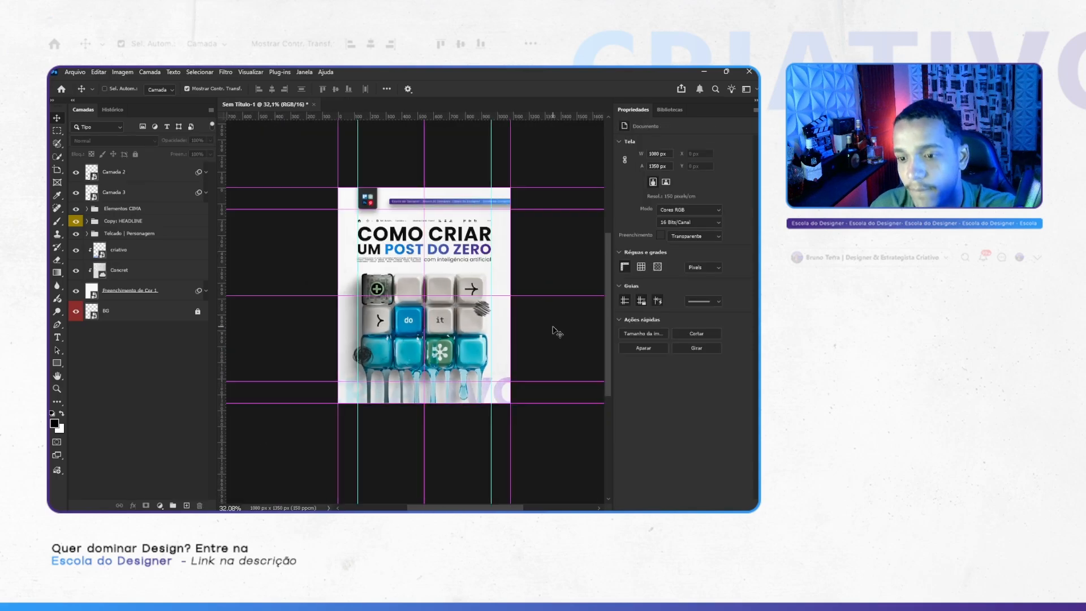
pyautogui.hotkey('ctrl', ';')
pyautogui.hscroll(-2, 531, 327)
pyautogui.hscroll(2, 509, 325)
pyautogui.scroll(3, 490, 321)
pyautogui.scroll(-1, 480, 319)
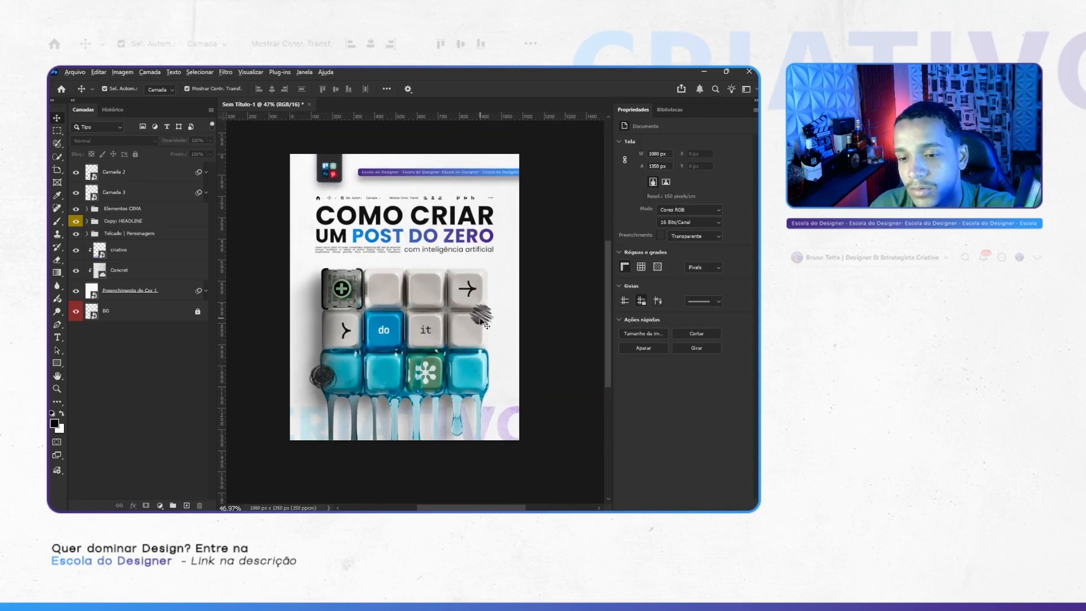
pyautogui.scroll(-2, 479, 318)
pyautogui.hscroll(-2, 480, 318)
pyautogui.scroll(1, 476, 318)
pyautogui.hscroll(2, 477, 318)
# Step: Switch to the browser and look through the Pinterest results for "Arte Social media Minimalista" for design references
pyautogui.hotkey('alt', 'Tab')
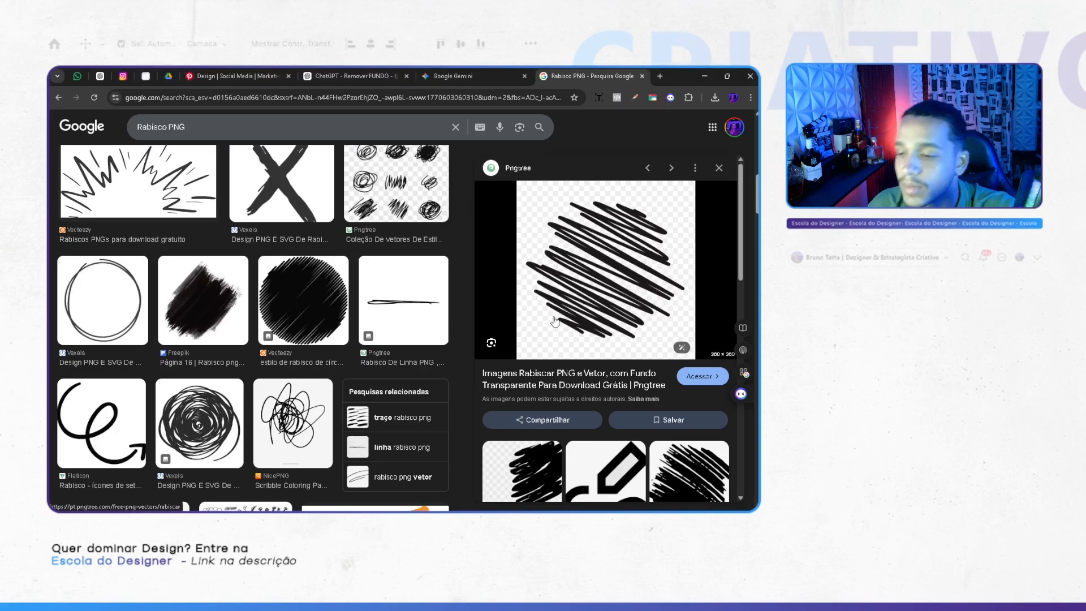
pyautogui.scroll(3, 554, 321)
pyautogui.click(276, 76)
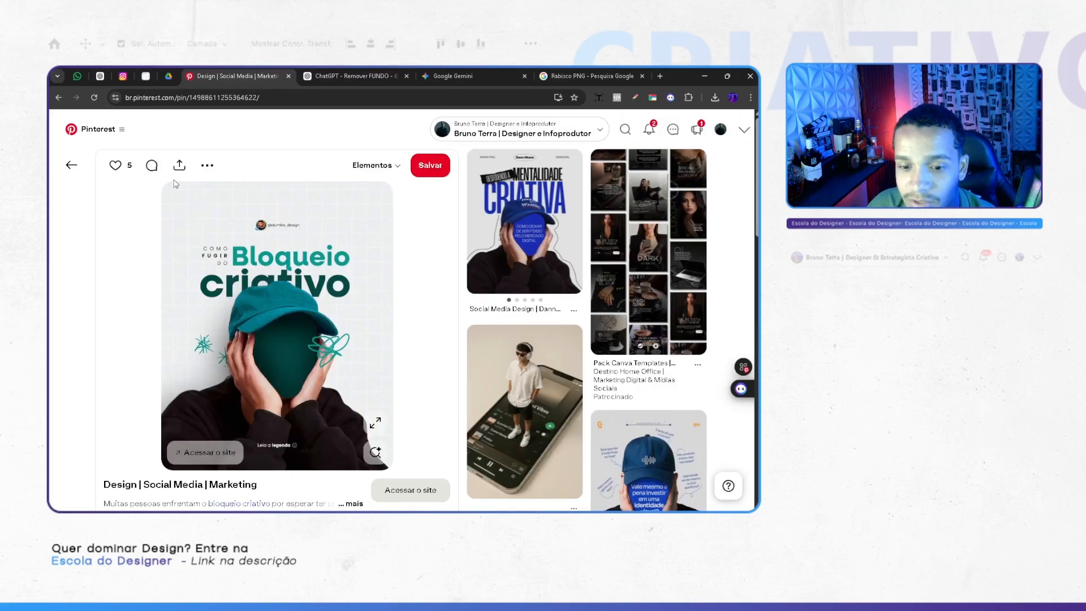
pyautogui.click(71, 165)
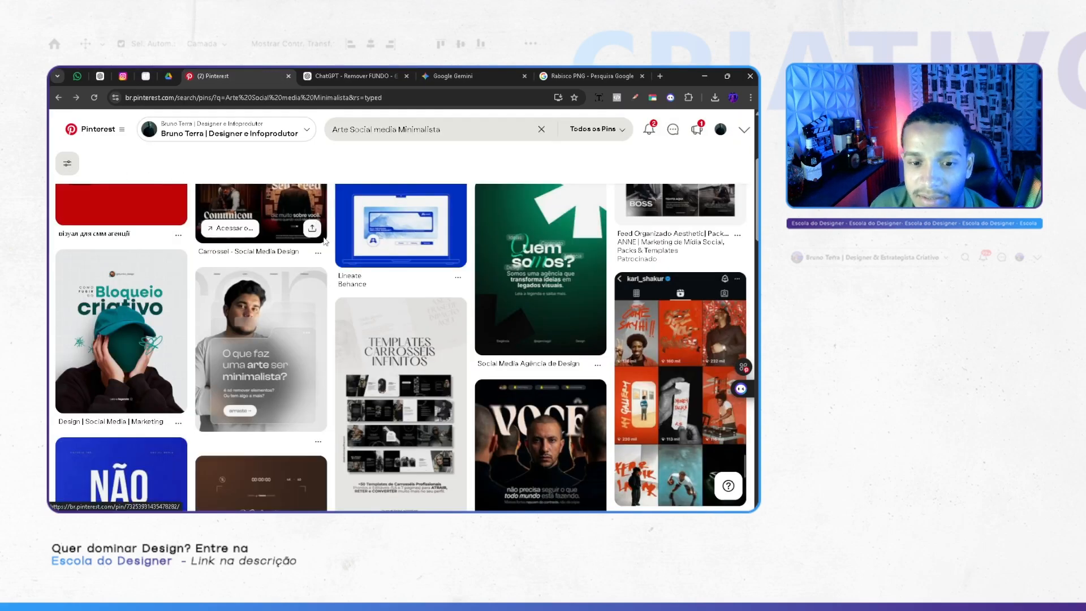
pyautogui.scroll(1, 376, 281)
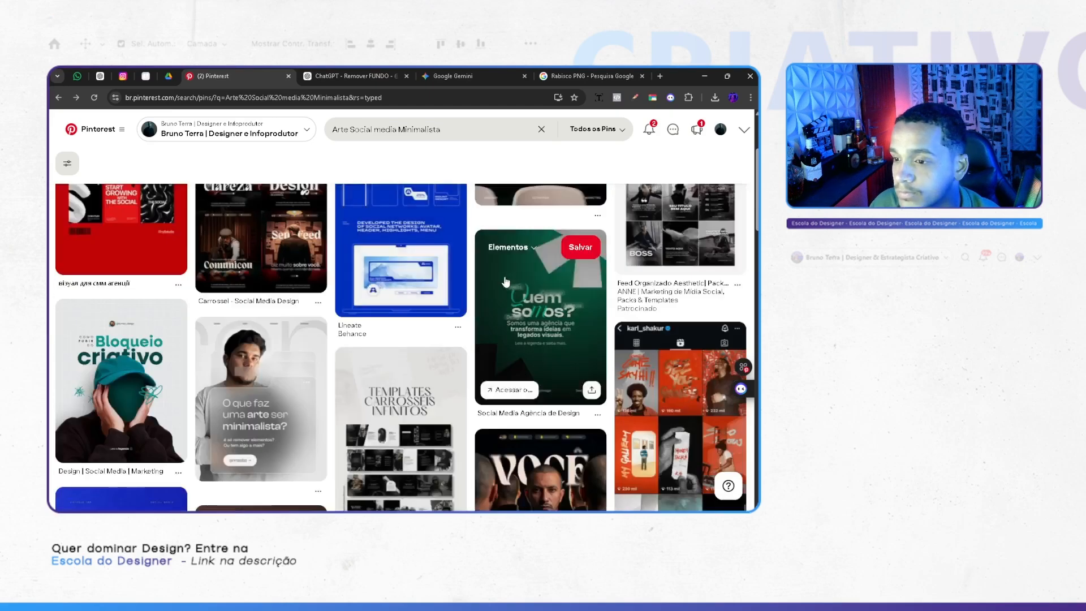
pyautogui.scroll(-4, 477, 276)
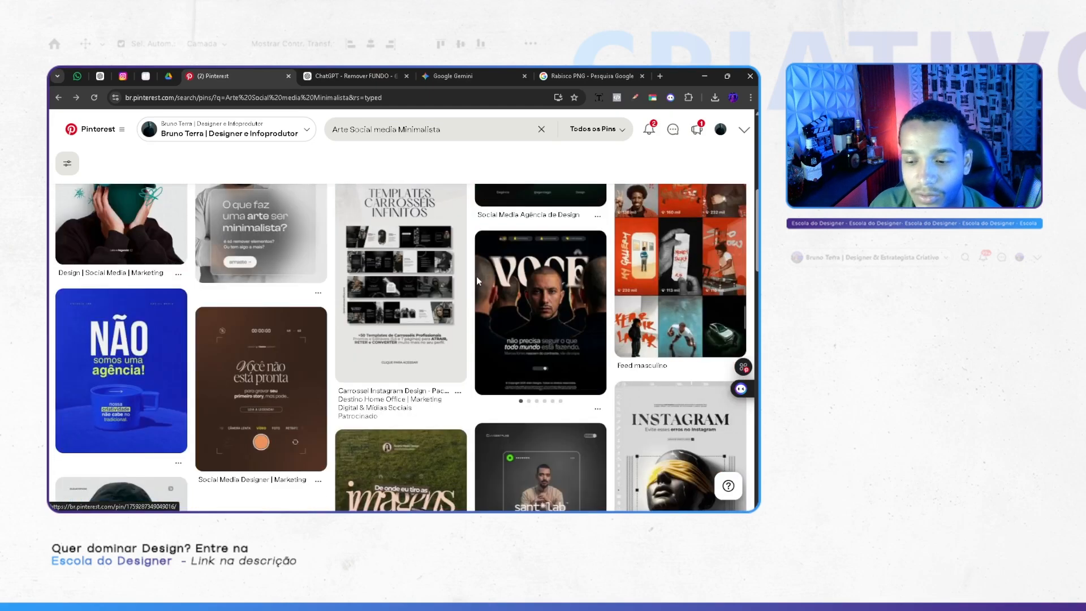
pyautogui.scroll(-4, 477, 281)
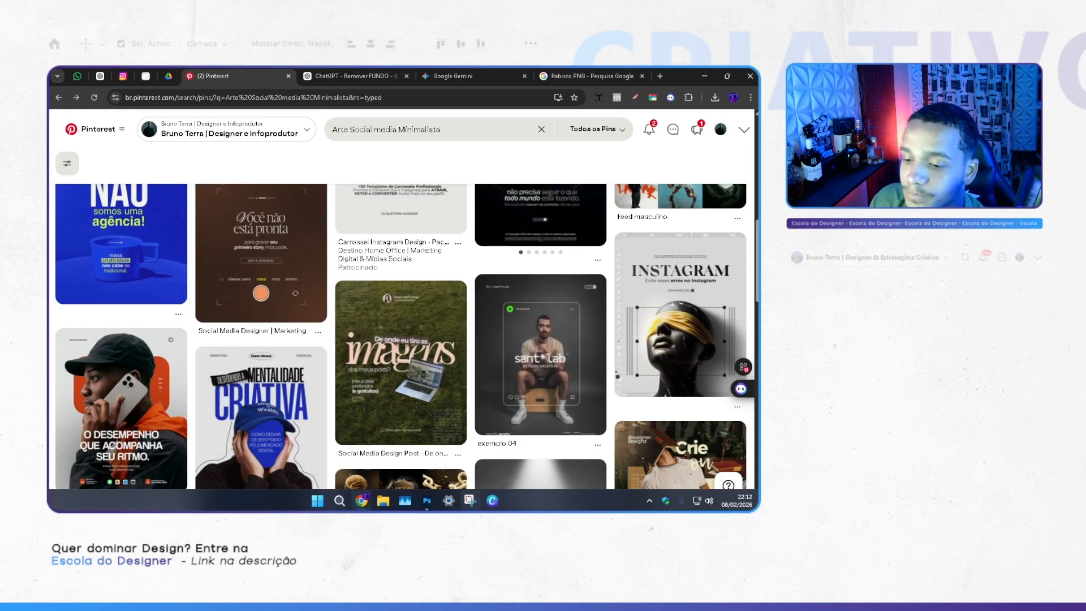
pyautogui.click(362, 500)
# Step: Return to Photoshop and look through the saved library's "Elementos PS" graphics
pyautogui.scroll(-1, 424, 351)
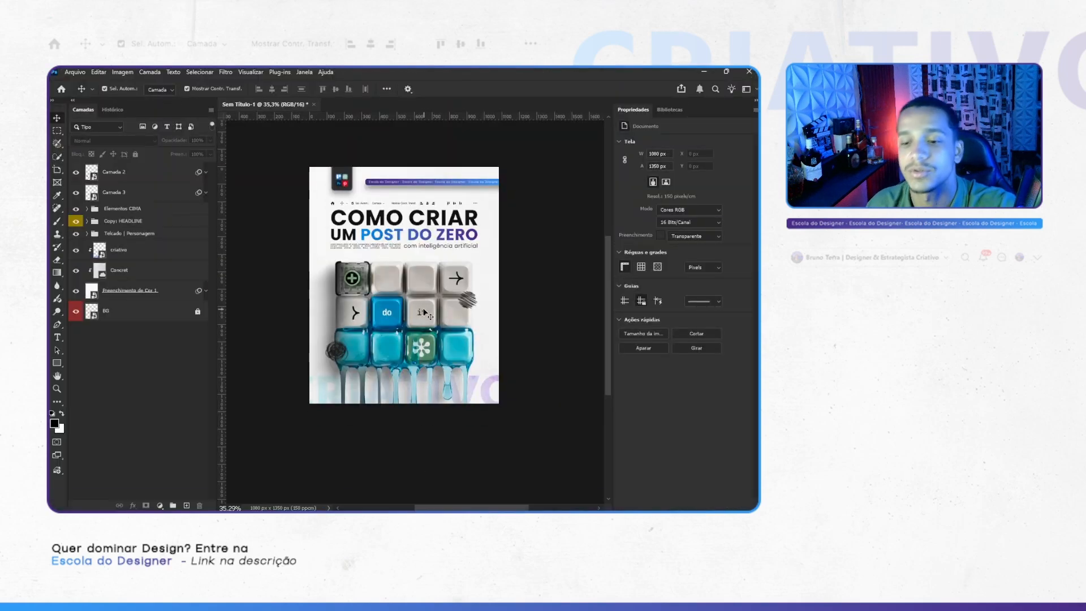
pyautogui.scroll(2, 424, 312)
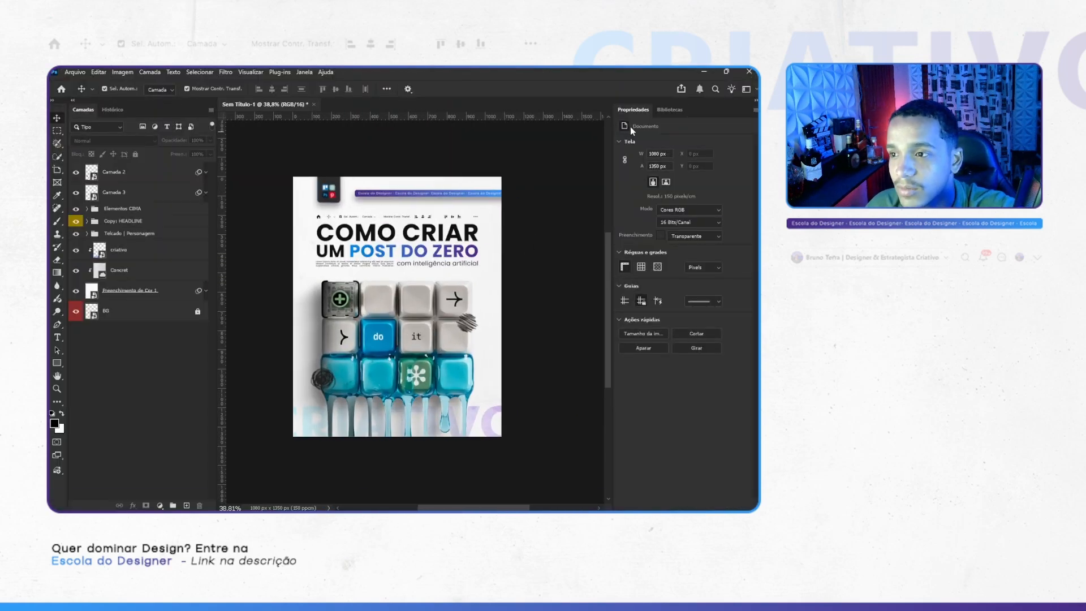
pyautogui.click(659, 110)
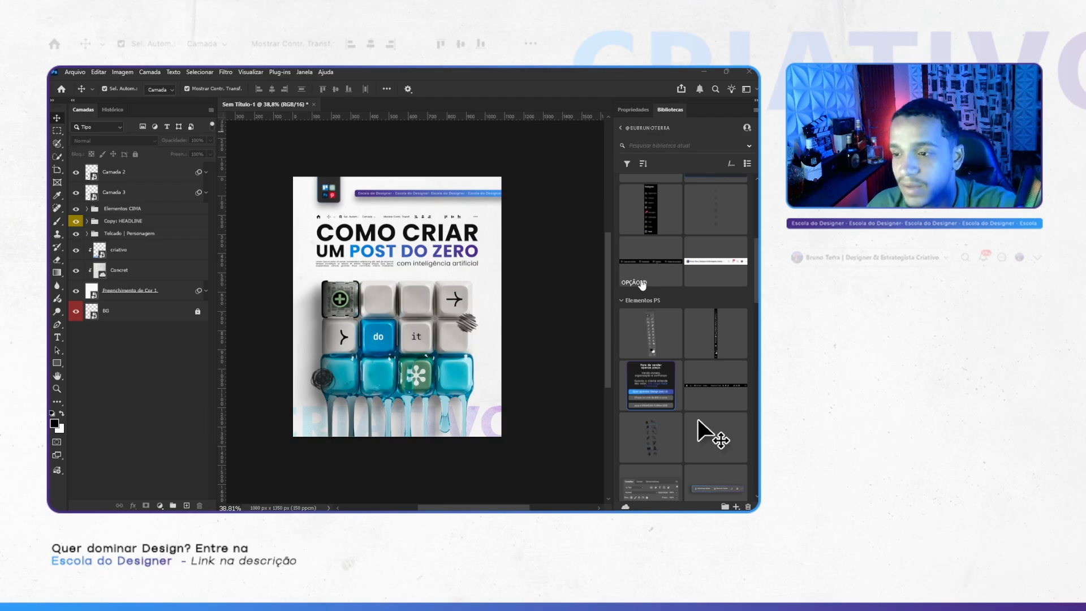
pyautogui.scroll(-3, 648, 392)
pyautogui.hscroll(1, 415, 247)
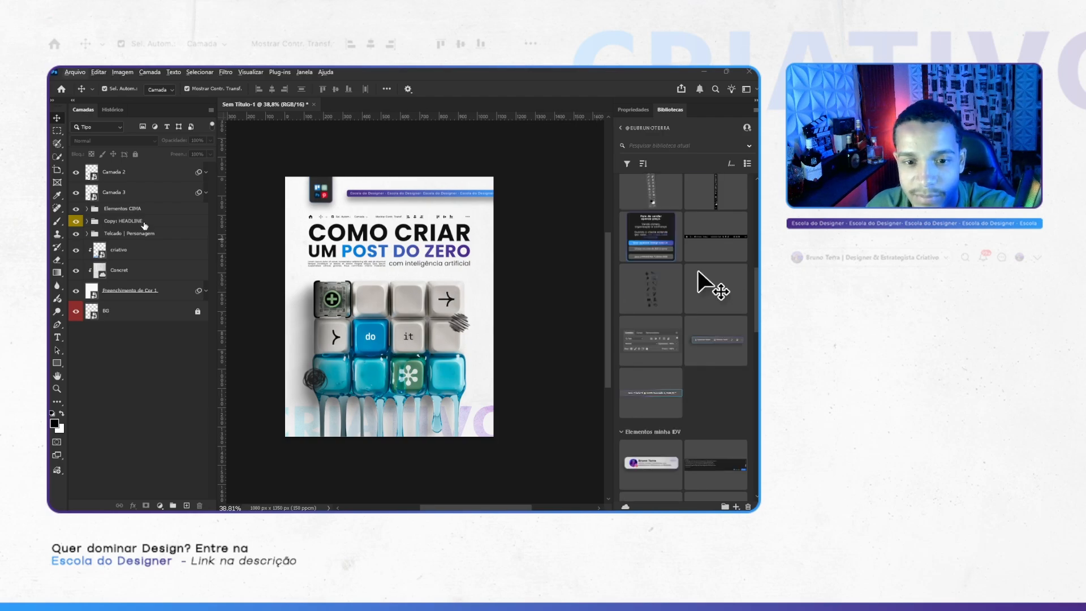
# Step: Nudge the "Copy: HEADLINE" group slightly down, hide the guides and clear the layer selection
pyautogui.click(144, 225)
pyautogui.hotkey('ctrl', 't')
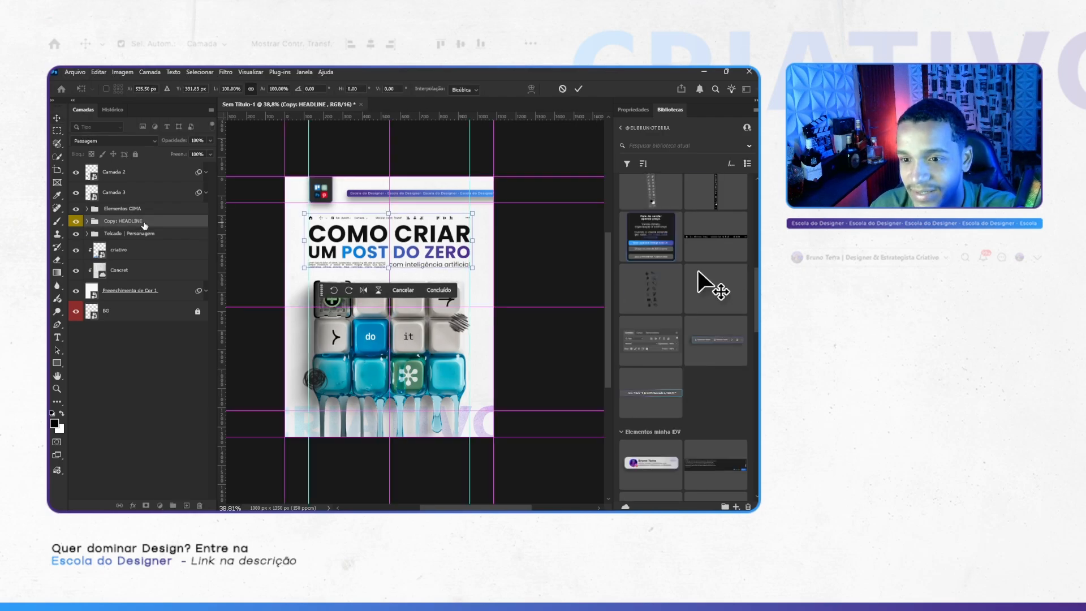
pyautogui.press('Down')
pyautogui.press('Down')
pyautogui.press('Down')
pyautogui.press('Return')
pyautogui.hotkey('ctrl', 'h')
pyautogui.hotkey('ctrl', 'h')
pyautogui.hotkey('ctrl', 'h')
pyautogui.scroll(-4, 340, 300)
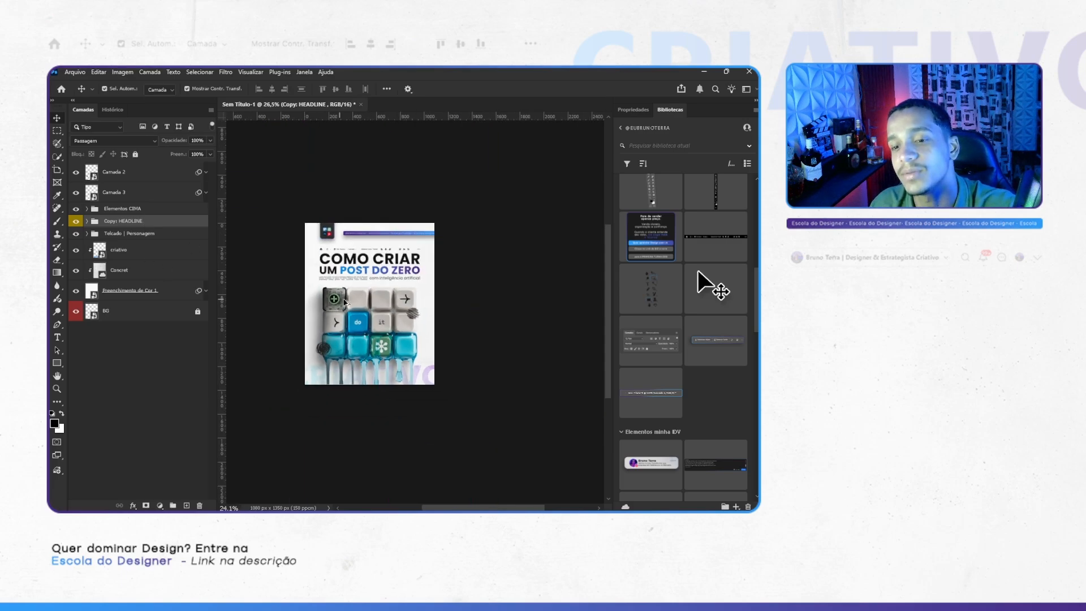
pyautogui.hscroll(-1, 452, 304)
pyautogui.click(535, 308)
# Step: Look through more minimalist reference posts on Pinterest in the browser and compare them with the Photoshop design
pyautogui.hscroll(1, 405, 300)
pyautogui.scroll(5, 406, 300)
pyautogui.hscroll(-2, 405, 301)
pyautogui.scroll(-1, 404, 289)
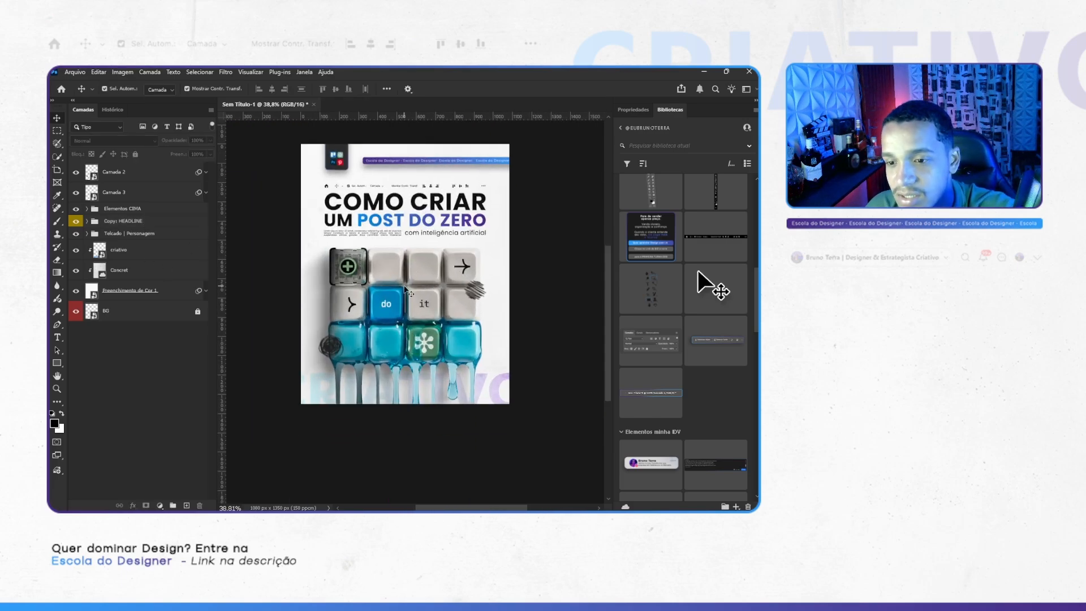
pyautogui.hotkey('alt', 'Tab')
pyautogui.scroll(-2, 471, 290)
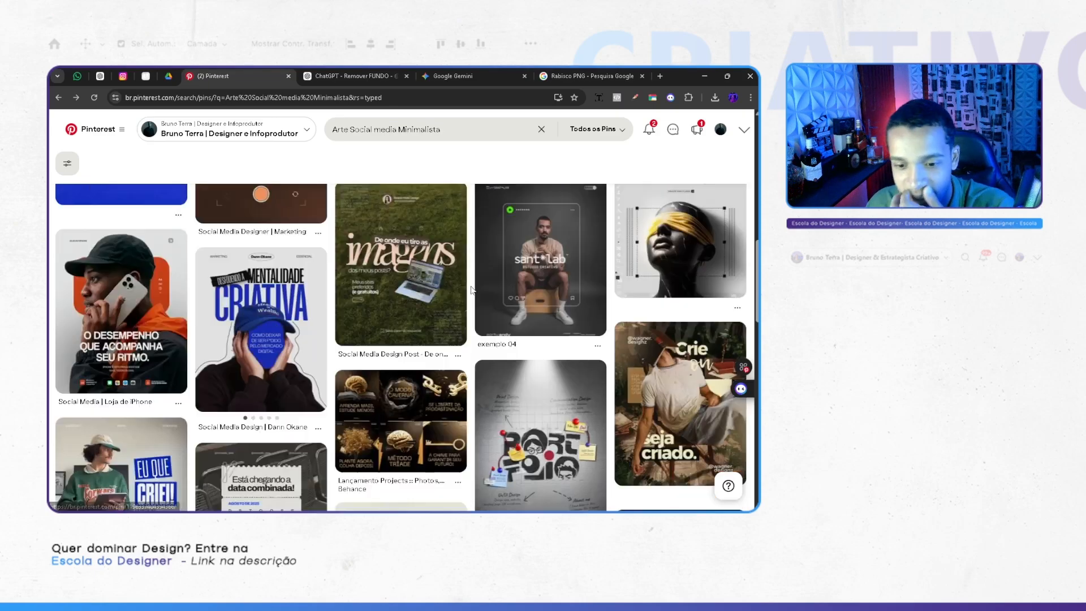
pyautogui.scroll(-5, 471, 290)
pyautogui.hotkey('alt', 'Tab')
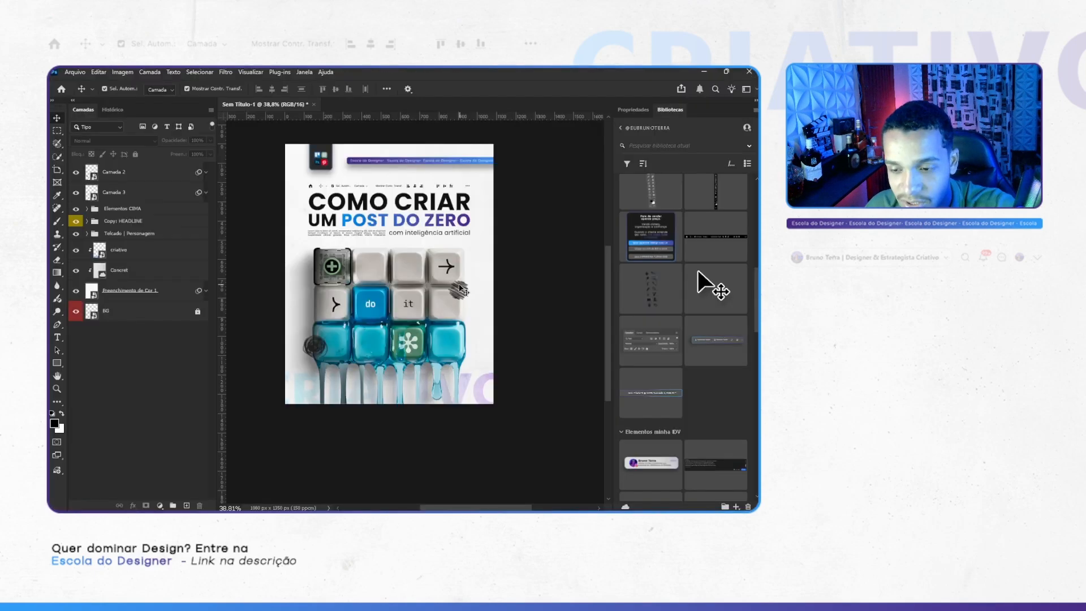
pyautogui.hscroll(-2, 461, 289)
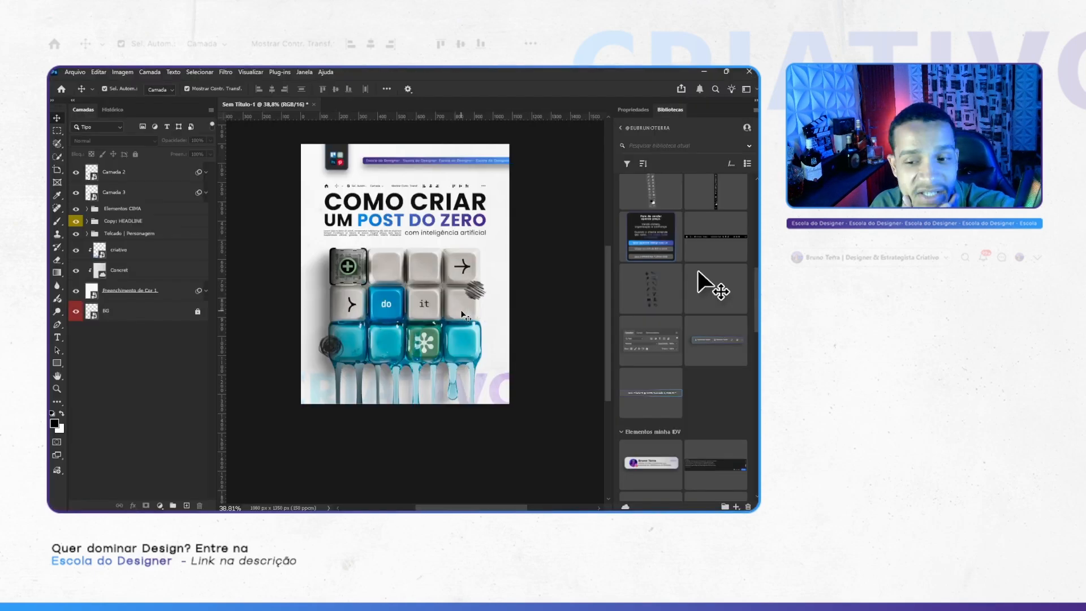
# Step: Show the guides and check the bounds of the keyboard and the hatched scribble against the margins
pyautogui.hotkey('ctrl', ';')
pyautogui.scroll(1, 460, 315)
pyautogui.keyDown('ctrl'); pyautogui.click(425, 270); pyautogui.keyUp('ctrl')
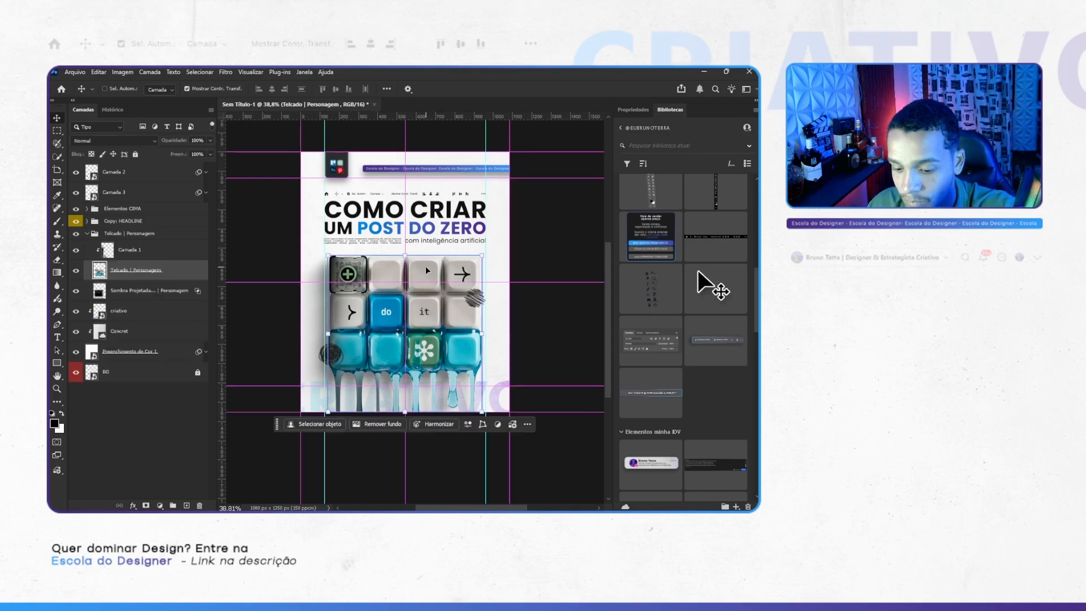
pyautogui.hotkey('ctrl', 't')
pyautogui.press('Return')
pyautogui.click(474, 297)
pyautogui.click(501, 322)
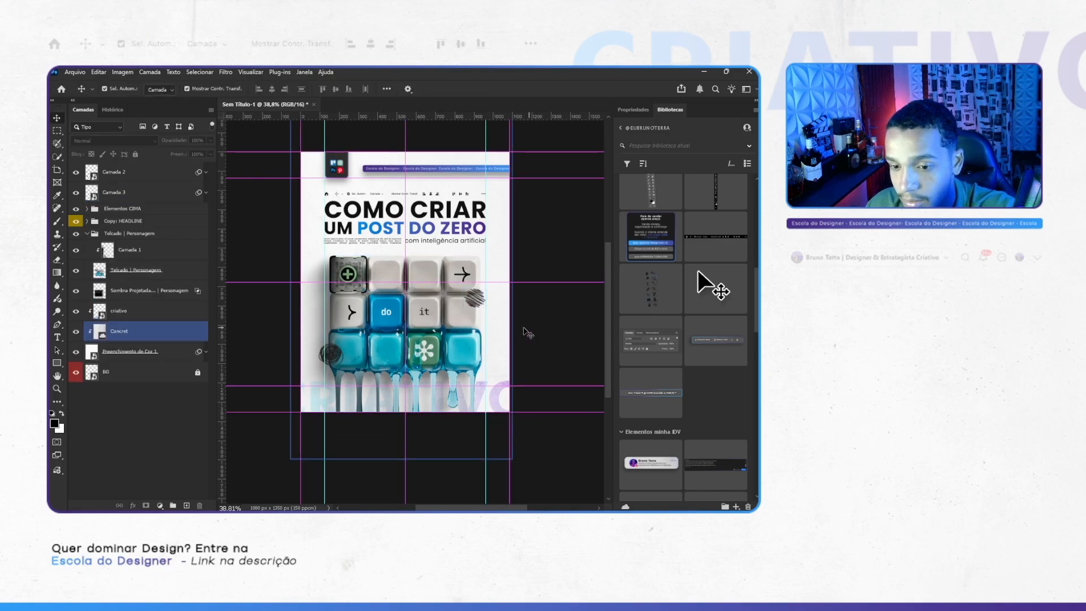
pyautogui.click(330, 339)
pyautogui.click(335, 358)
pyautogui.moveTo(335, 358); pyautogui.dragTo(334, 342)
pyautogui.hotkey('ctrl', 'z')
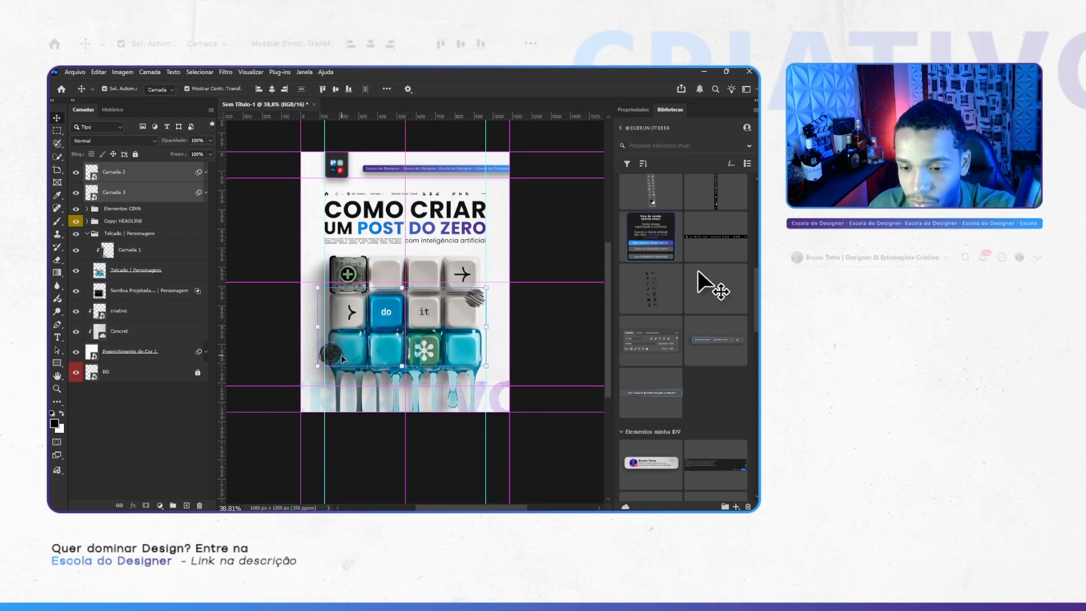
# Step: Move the "Camada 2" and "Camada 3" scribbles together straight up by about 52 px
pyautogui.click(148, 192)
pyautogui.keyDown('shift'); pyautogui.click(131, 172); pyautogui.keyUp('shift')
pyautogui.hotkey('ctrl', 't')
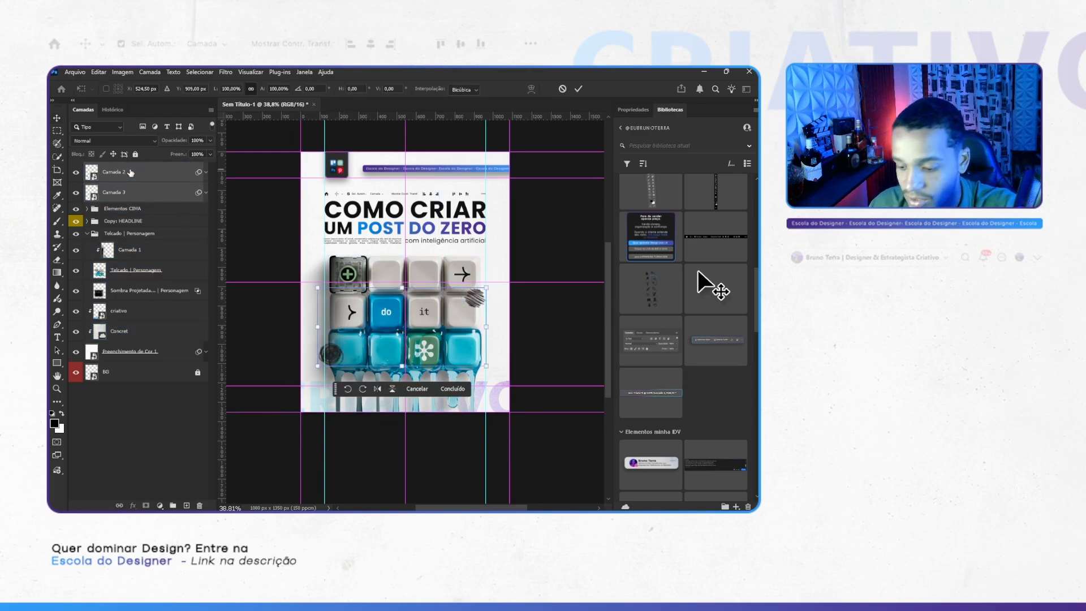
pyautogui.press('Up')
pyautogui.press('Up')
pyautogui.press('Up')
pyautogui.press('Up')
pyautogui.press('Up')
pyautogui.press('Up')
pyautogui.press('Up')
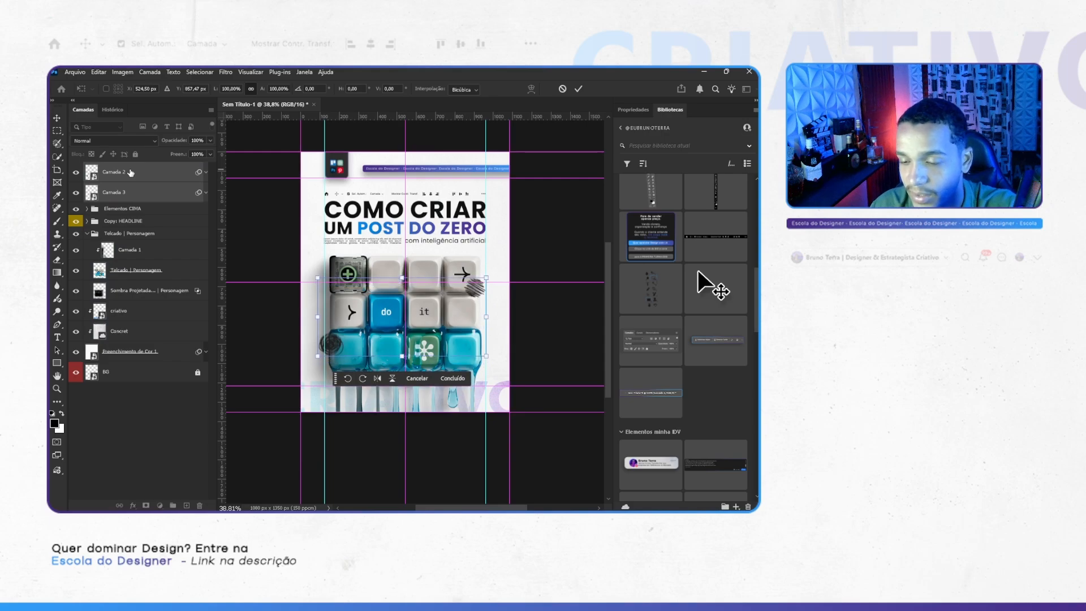
pyautogui.press('Return')
# Step: Draw a gradient-filled rectangle about 723 × 83 px across the lower edge of the keyboard's bottom key row
pyautogui.hscroll(1, 517, 349)
pyautogui.keyDown('ctrl'); pyautogui.click(521, 354); pyautogui.keyUp('ctrl')
pyautogui.hscroll(-2, 511, 362)
pyautogui.keyDown('ctrl'); pyautogui.click(503, 369); pyautogui.keyUp('ctrl')
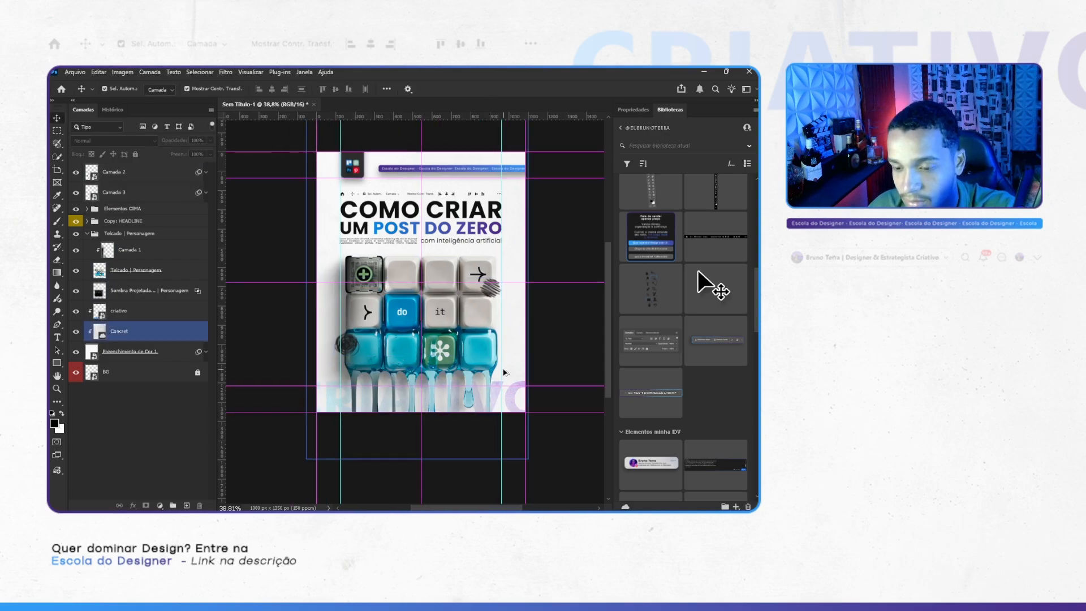
pyautogui.keyDown('ctrl'); pyautogui.click(478, 379); pyautogui.keyUp('ctrl')
pyautogui.scroll(2, 478, 379)
pyautogui.press('u')
pyautogui.hotkey('ctrl', ';')
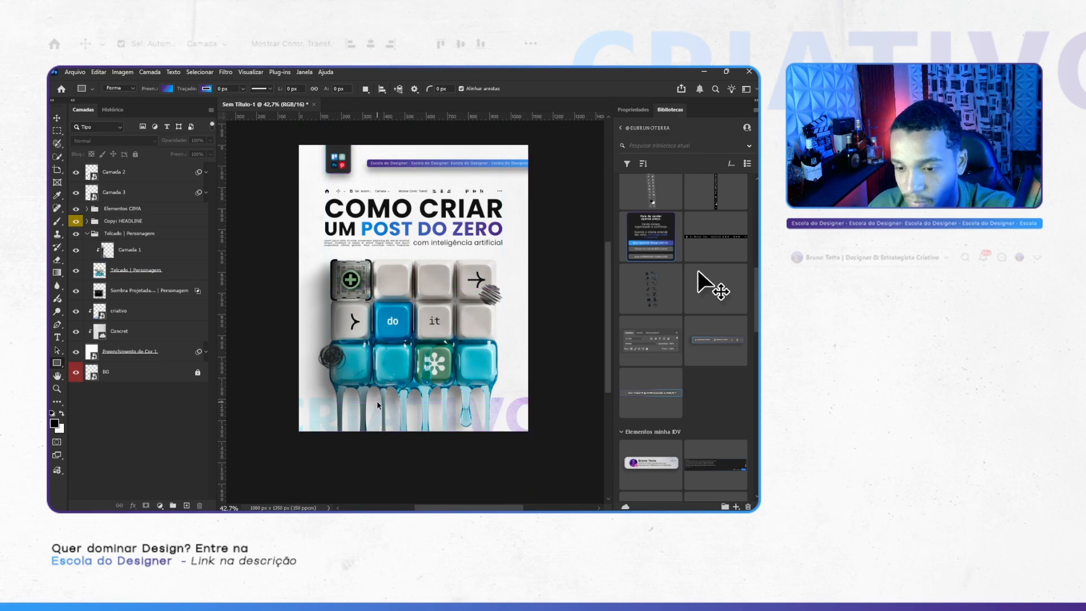
pyautogui.hotkey('ctrl', ';')
pyautogui.moveTo(436, 377); pyautogui.dragTo(490, 383)
# Step: Round all four corners of the gradient rectangle to 30 px and clear the layer selection
pyautogui.hotkey('ctrl', 't')
pyautogui.click(464, 415)
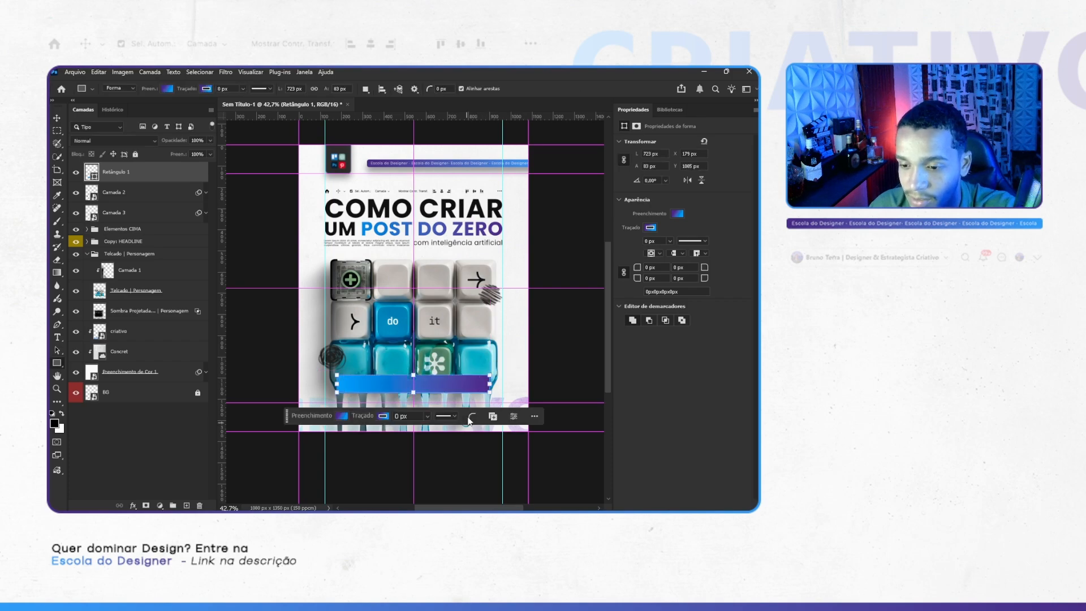
pyautogui.click(470, 418)
pyautogui.write('30')
pyautogui.press('Return')
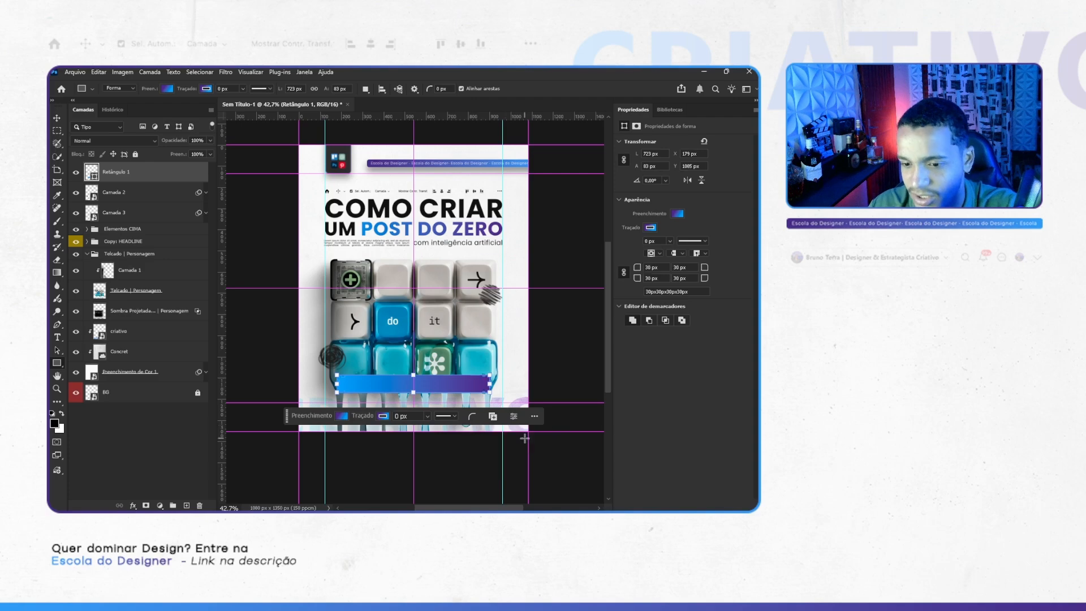
pyautogui.press('v')
pyautogui.click(558, 360)
# Step: Hide the guides, try the rounded rectangle lower over the paint drips, about 110 px further down, and delete it
pyautogui.hotkey('ctrl', ';')
pyautogui.scroll(1, 558, 360)
pyautogui.scroll(-2, 531, 364)
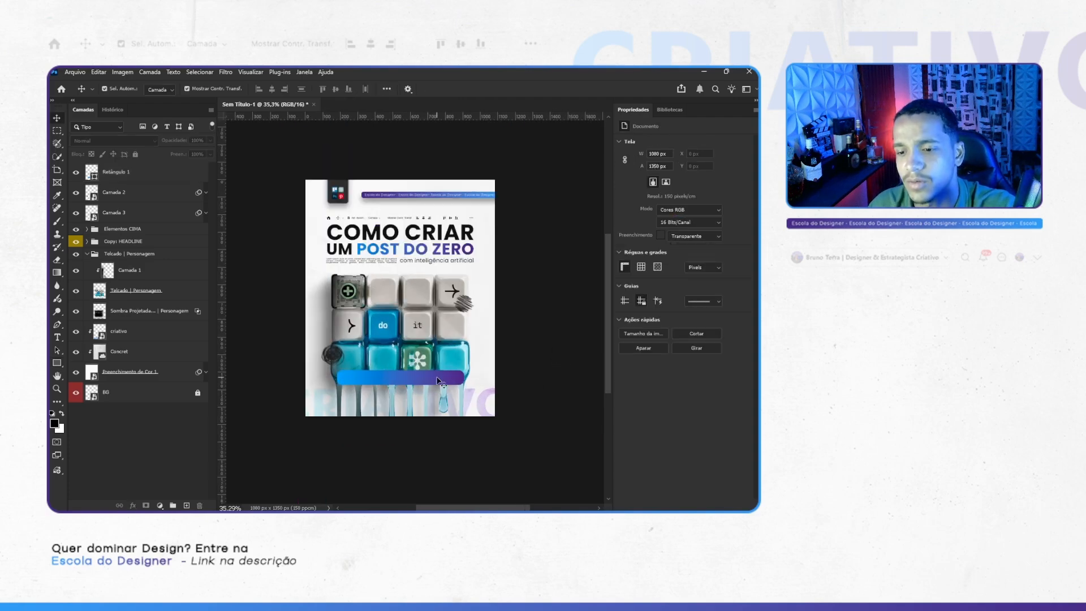
pyautogui.moveTo(438, 386); pyautogui.dragTo(436, 404)
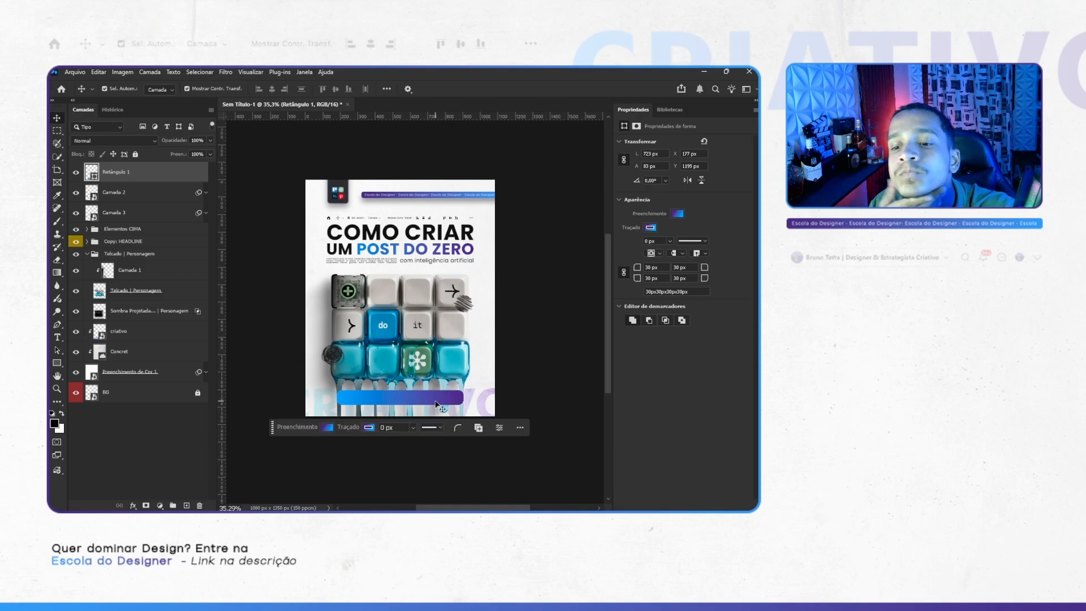
pyautogui.press('Delete')
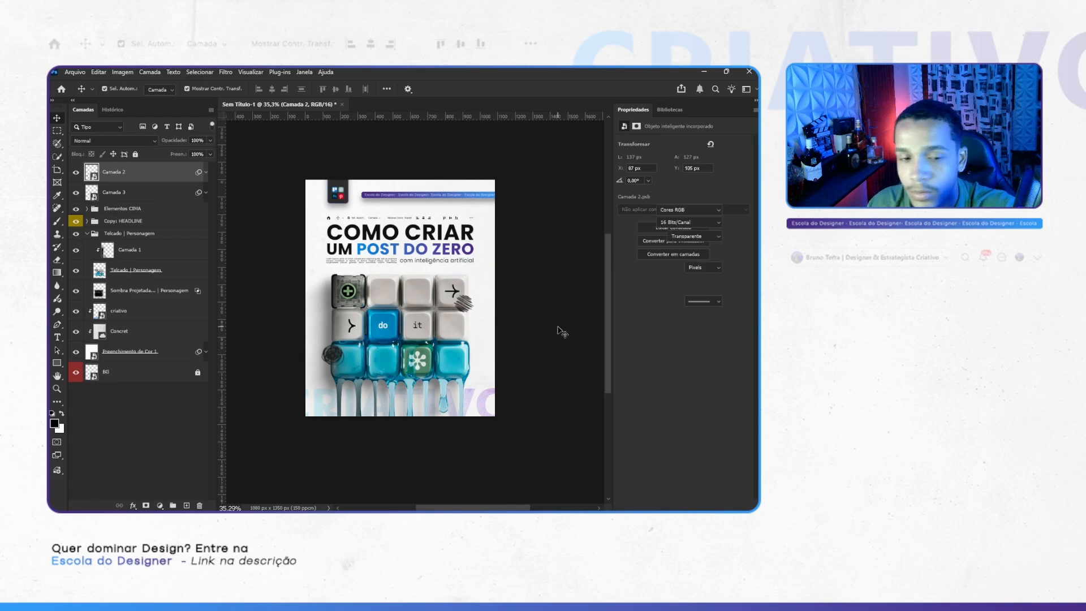
# Step: Show the guides and move the "Copy: HEADLINE" group slightly up
pyautogui.click(116, 222)
pyautogui.hotkey('ctrl', 't')
pyautogui.hotkey('ctrl', ';')
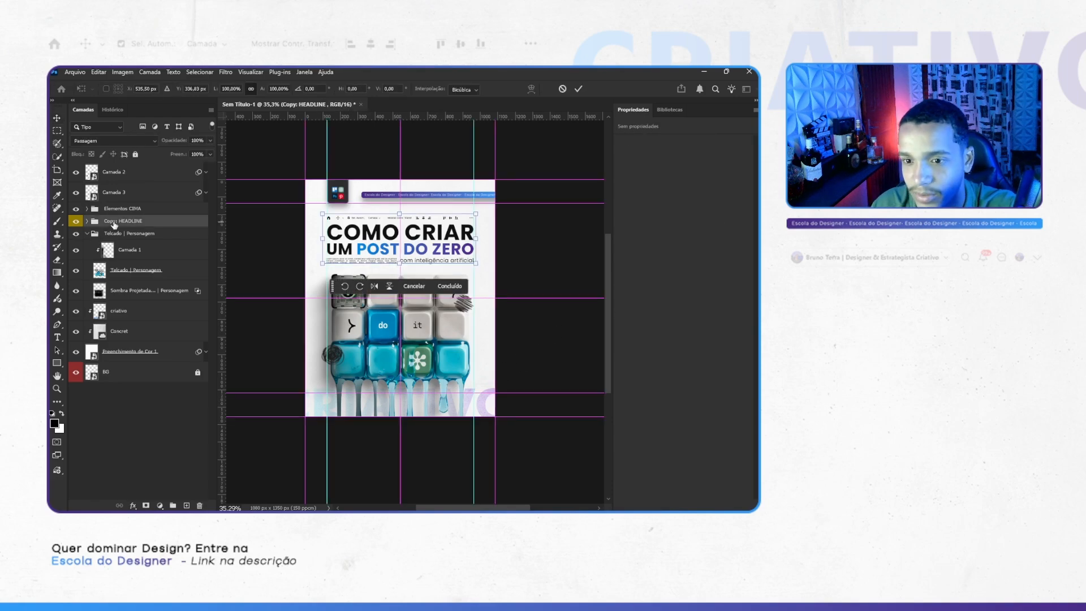
pyautogui.hotkey('shift', 'Up')
pyautogui.hotkey('shift', 'Up')
pyautogui.hotkey('shift', 'Up')
pyautogui.press('Return')
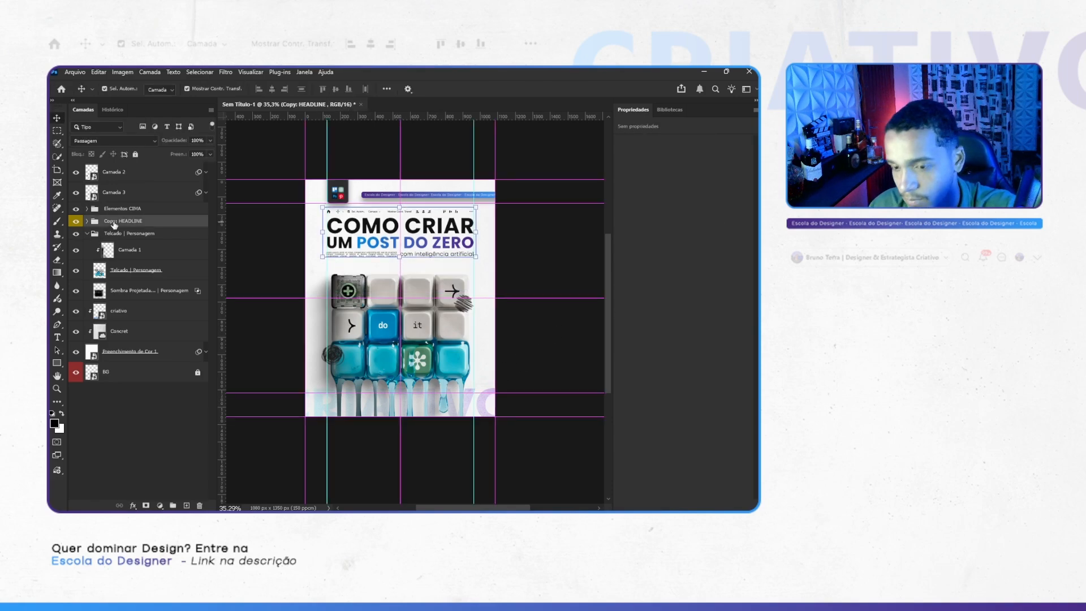
# Step: Nudge the "Copy: HEADLINE" group down in five fine increments and clear the layer selection
pyautogui.press('Down')
pyautogui.press('Down')
pyautogui.press('Down')
pyautogui.press('Down')
pyautogui.press('Down')
pyautogui.click(564, 253)
pyautogui.hscroll(-1, 551, 256)
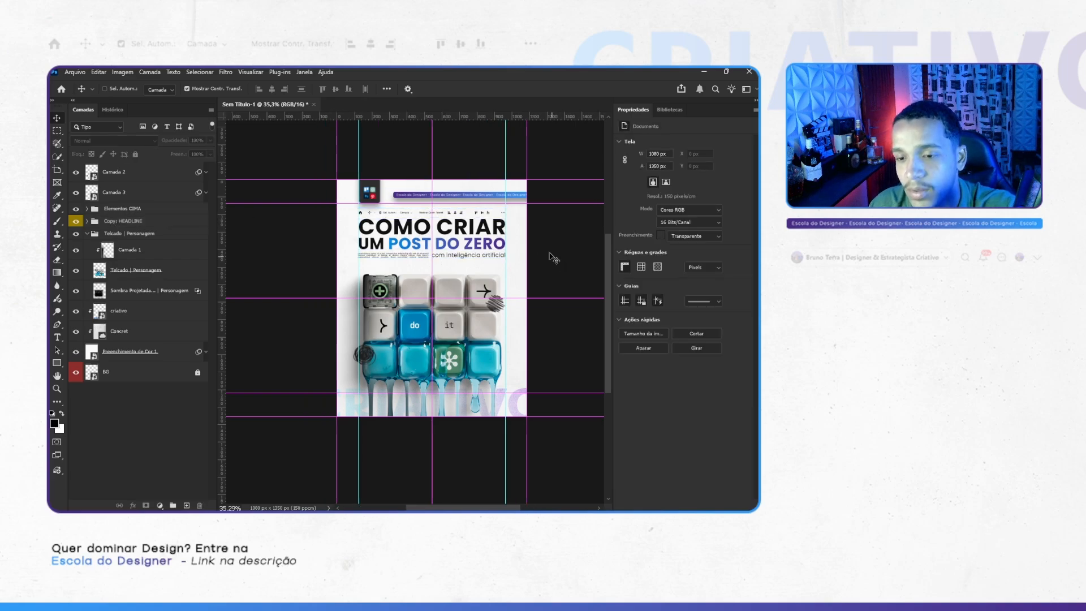
# Step: Add a paragraph text box spanning the side margins just below the subtitle, matching the small Lorem ipsum text's formatting
pyautogui.scroll(6, 513, 254)
pyautogui.hscroll(-3, 434, 283)
pyautogui.press('t')
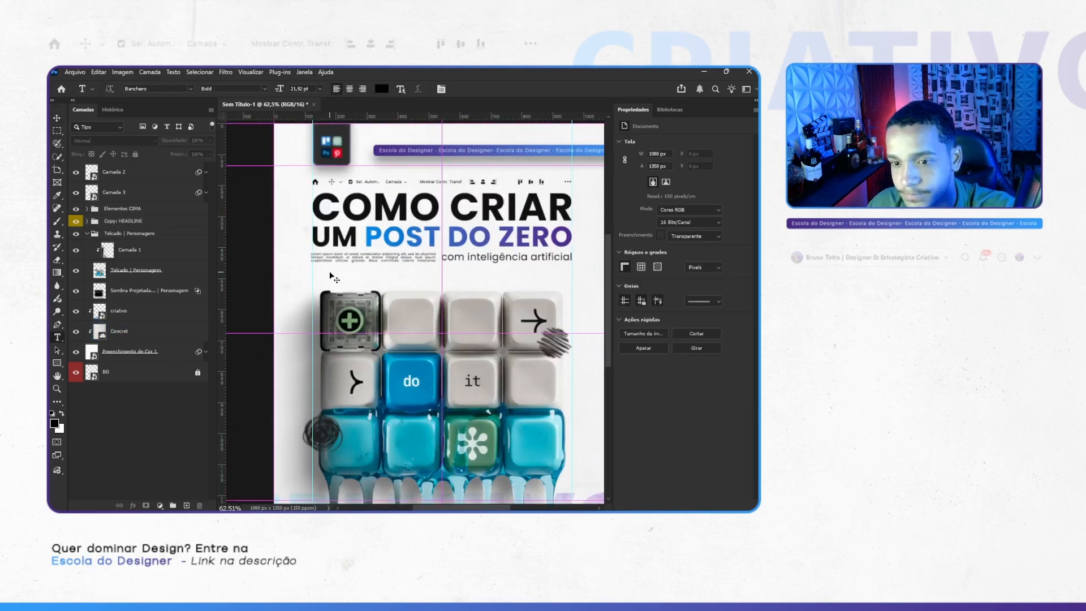
pyautogui.press('v')
pyautogui.click(327, 262)
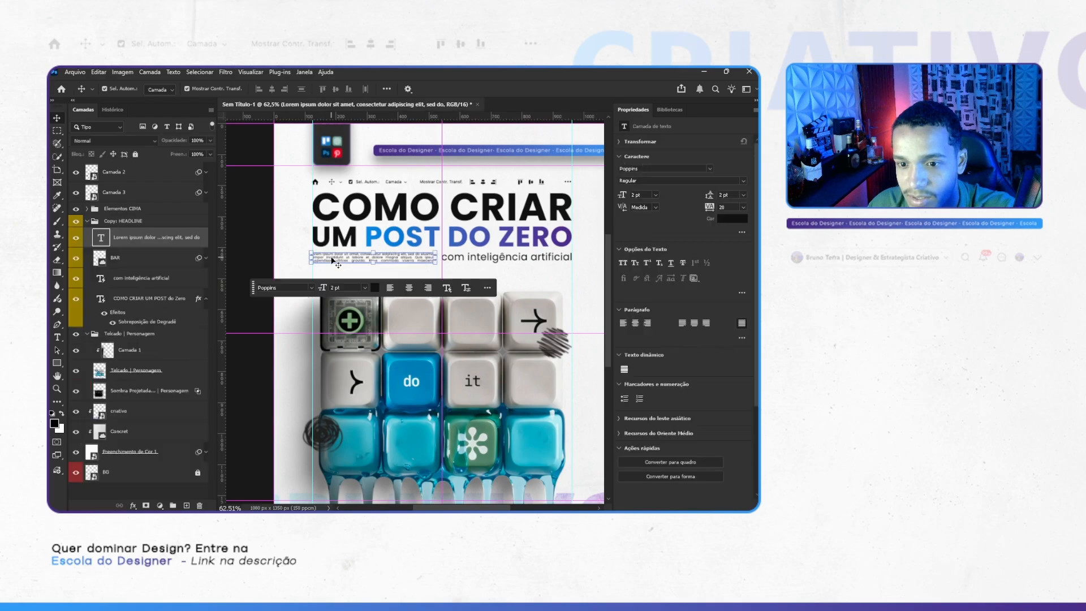
pyautogui.hotkey('ctrl', 'v')
pyautogui.doubleClick(334, 256)
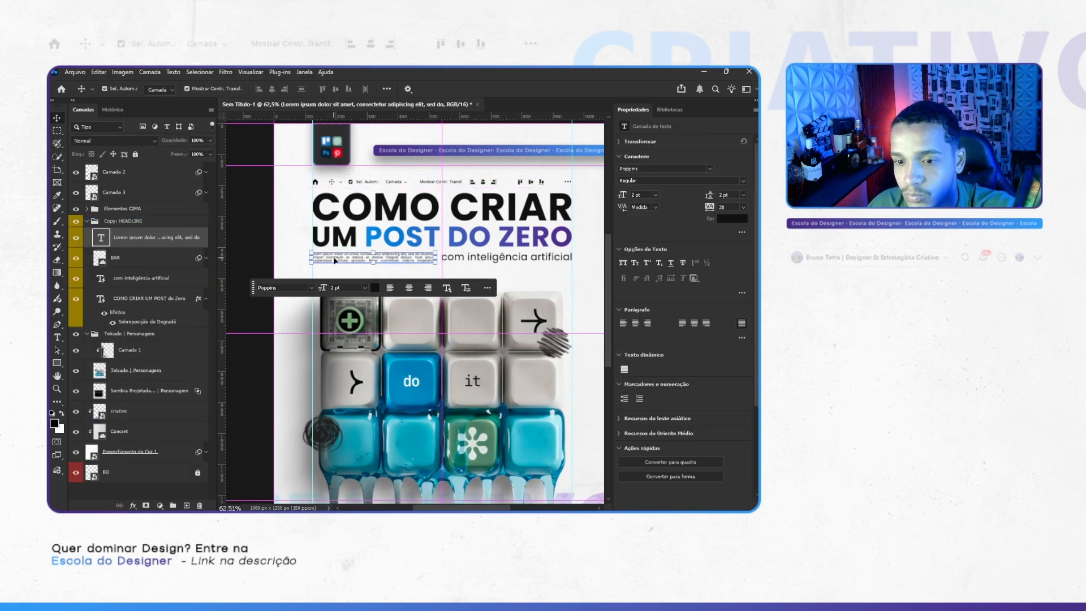
pyautogui.tripleClick(334, 256)
pyautogui.moveTo(310, 258); pyautogui.dragTo(573, 279)
# Step: Set the new text box's font size to 6 pt and centre its paragraph alignment
pyautogui.click(485, 89)
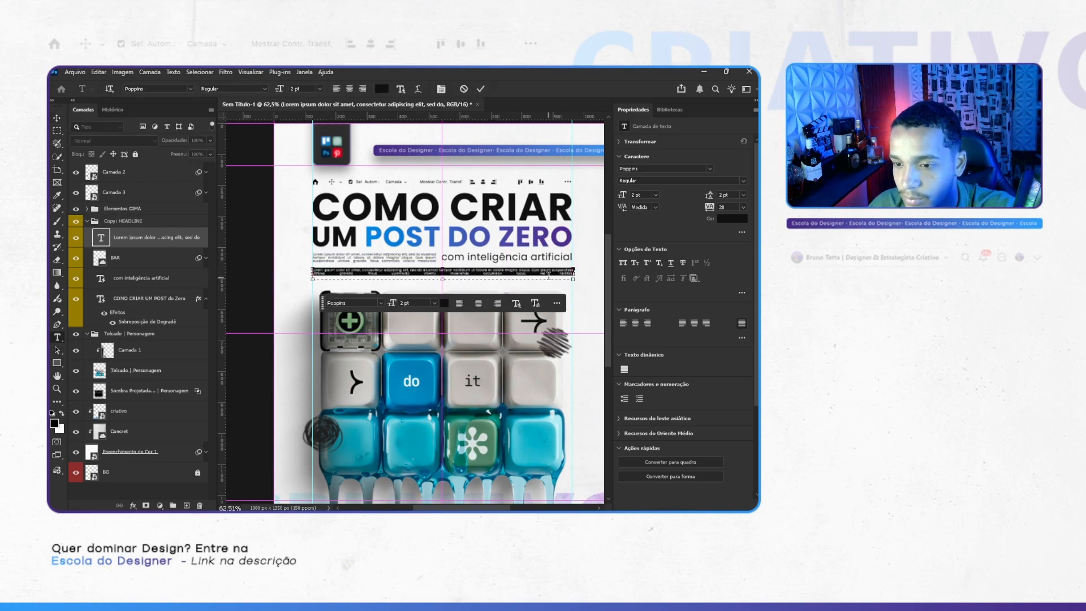
pyautogui.moveTo(477, 281); pyautogui.dragTo(498, 281)
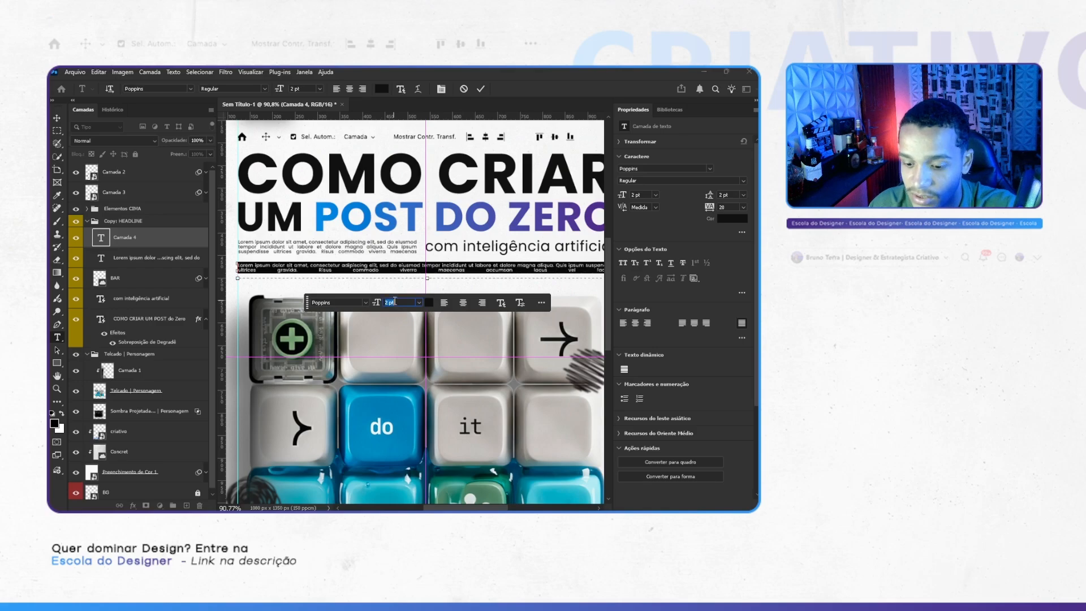
pyautogui.write('6')
pyautogui.press('Return')
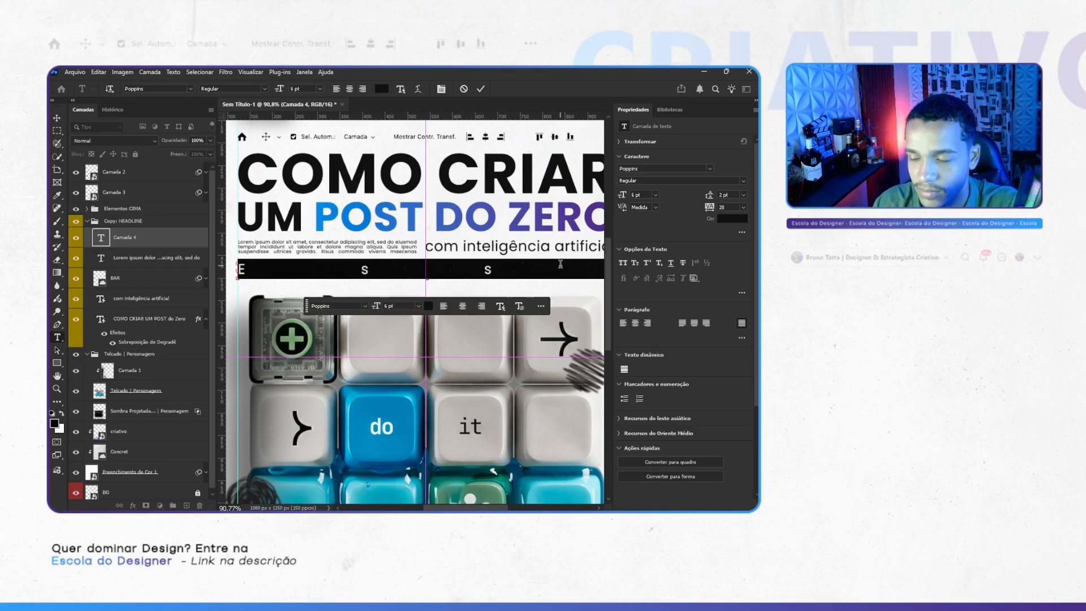
pyautogui.click(623, 323)
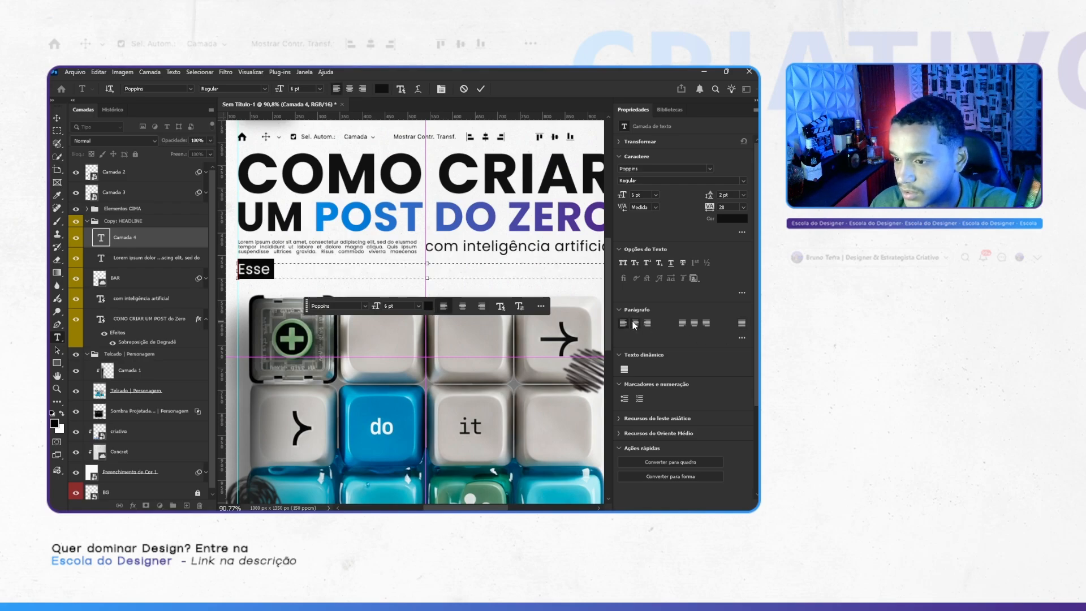
pyautogui.click(635, 323)
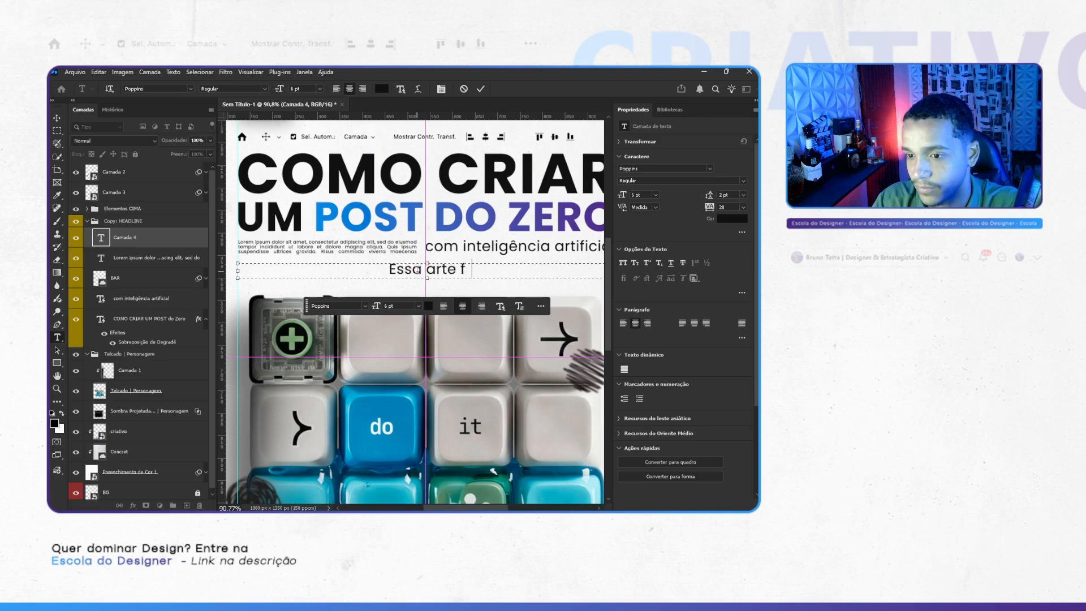
# Step: Write "Essa arte foi desenolvida com I.A, Quer Receber o" in the text box below the subtitle
pyautogui.write('oi desenolv')
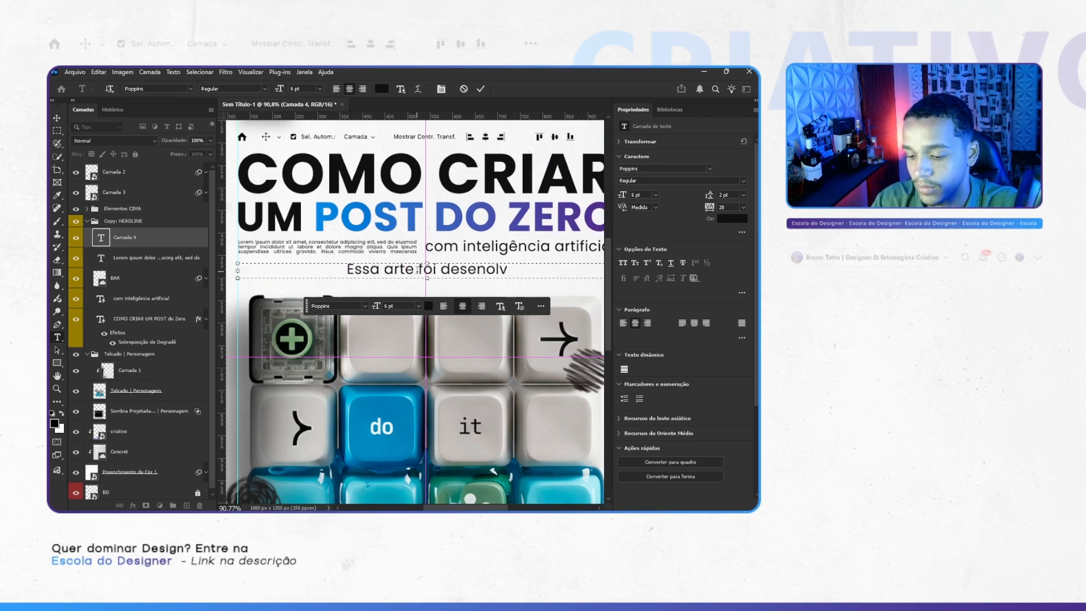
pyautogui.write('ida com I.a')
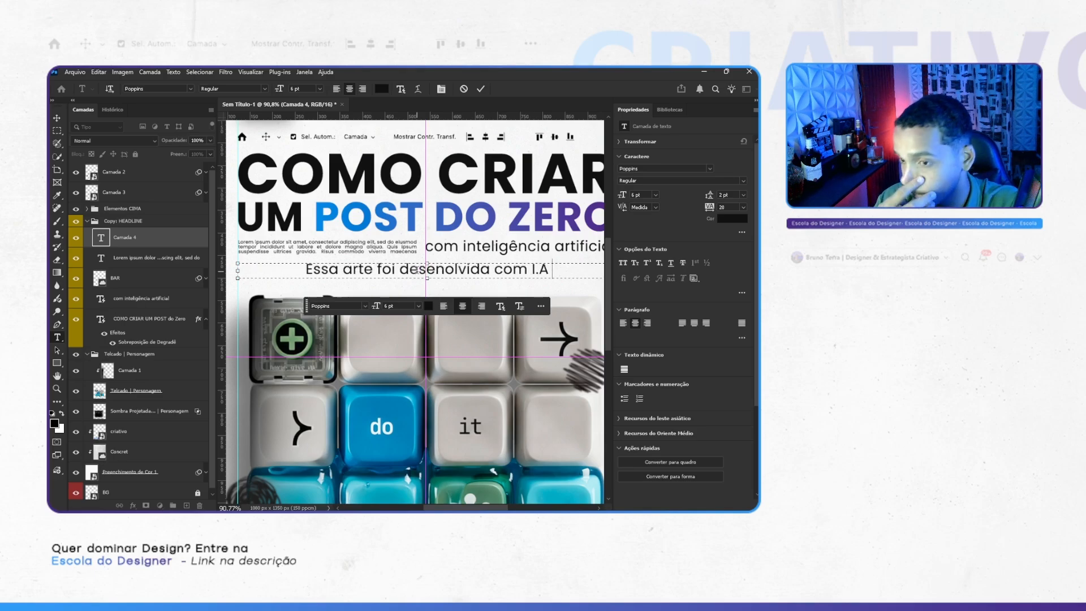
pyautogui.write(', Quer Re')
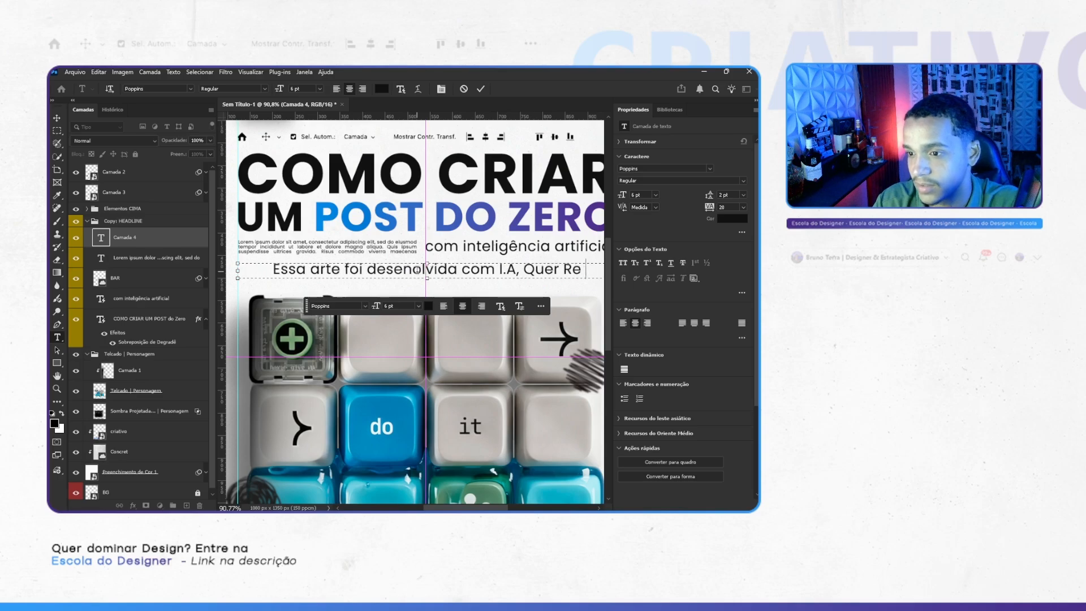
pyautogui.write('ceber d')
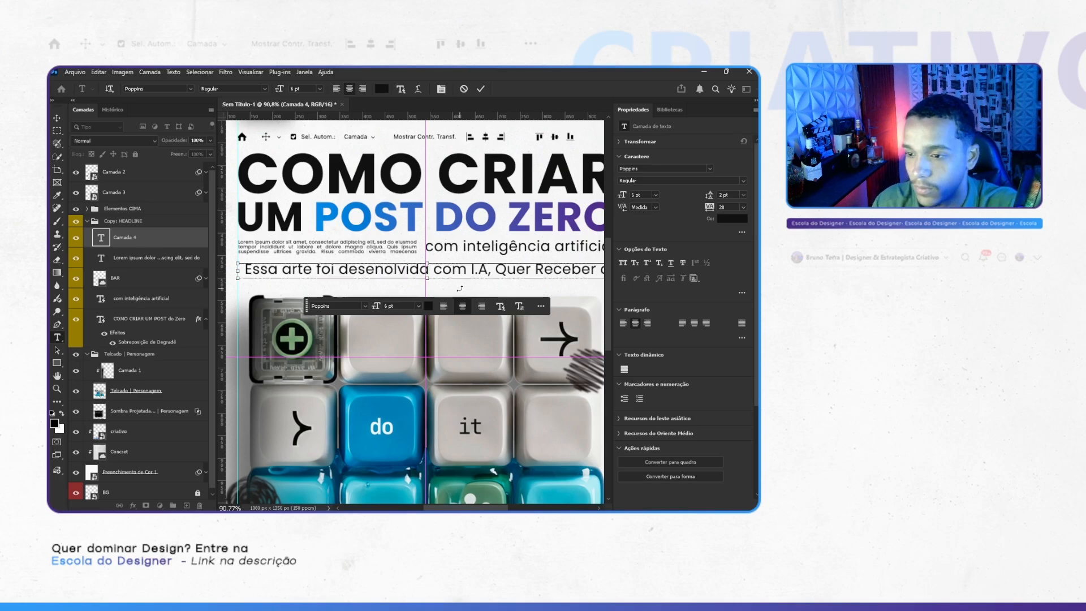
pyautogui.scroll(-3, 460, 288)
pyautogui.hotkey('ctrl', 'a')
pyautogui.hscroll(-1, 486, 276)
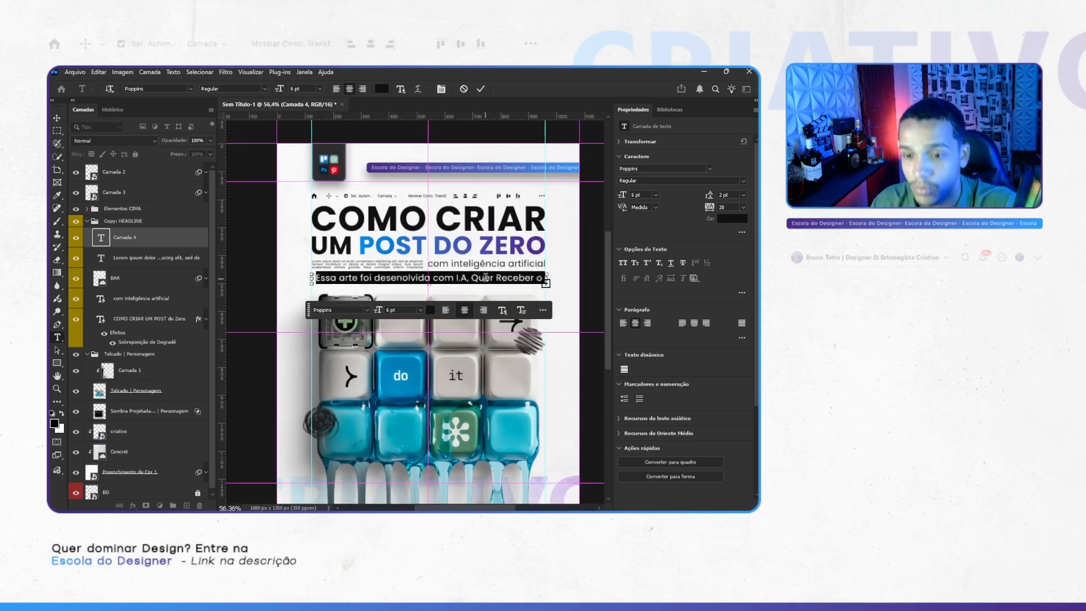
# Step: Replace the text box wording with "Quer Receber o Vídeo que eu Fiz essa arte?"
pyautogui.click(486, 277)
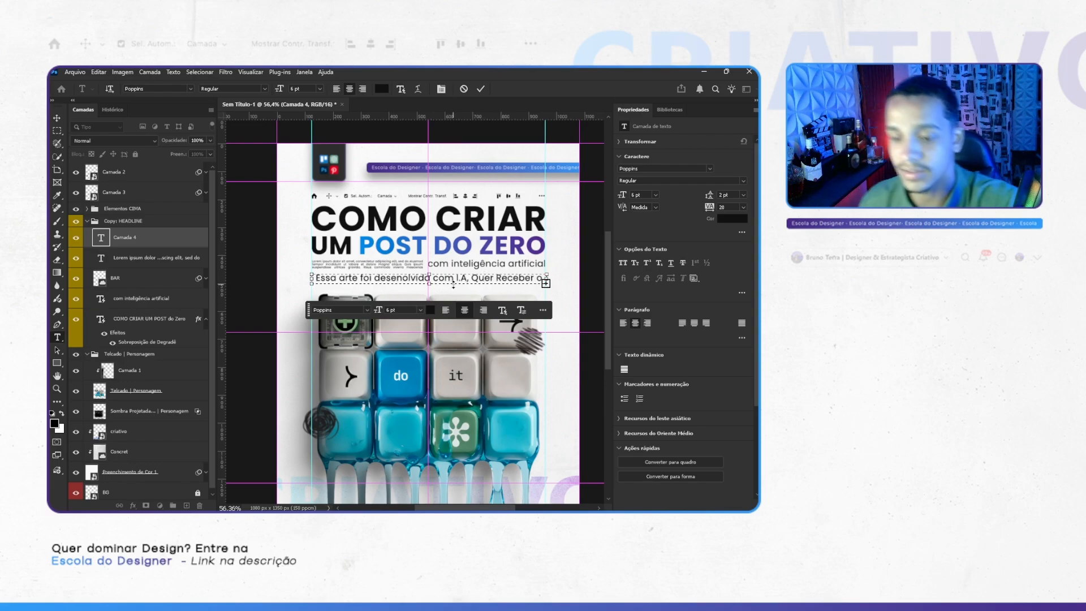
pyautogui.hotkey('ctrl', 'a')
pyautogui.write('Que')
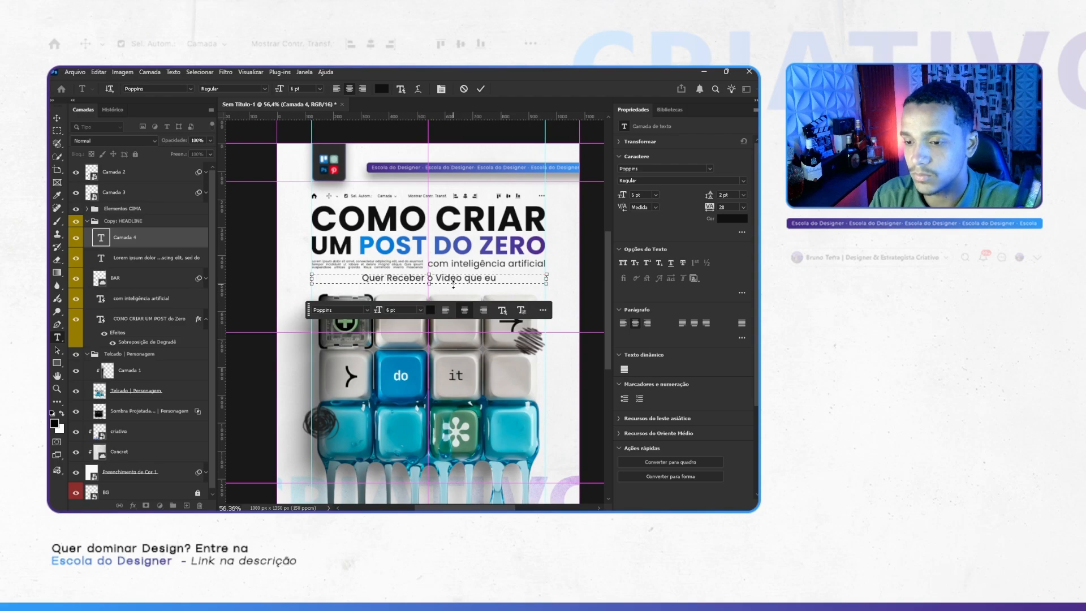
pyautogui.write('r Receber o Vídeo que eu Fiz essa art')
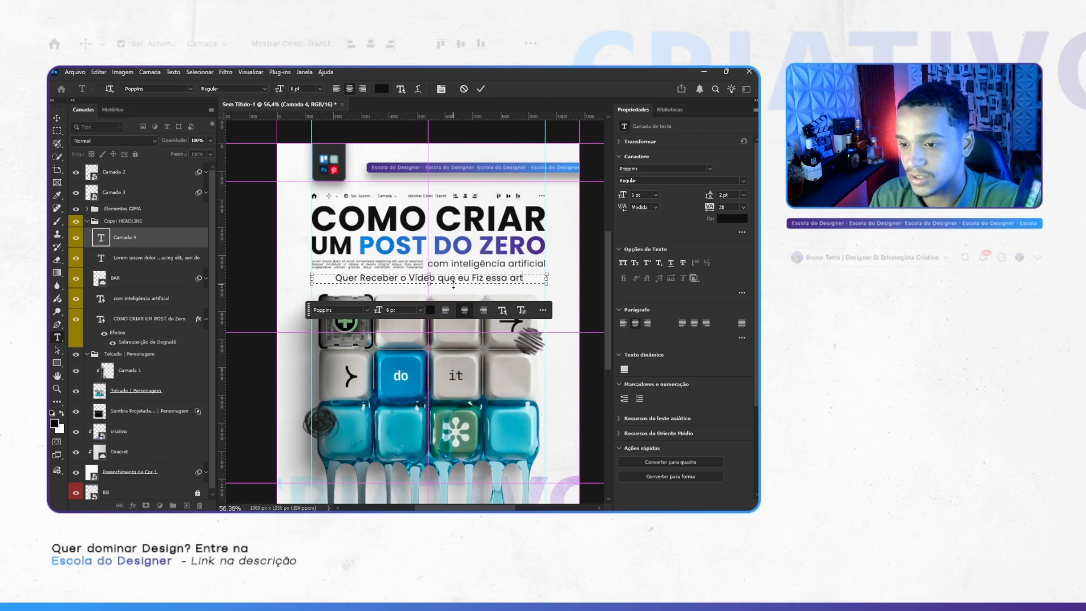
pyautogui.write('e? Come')
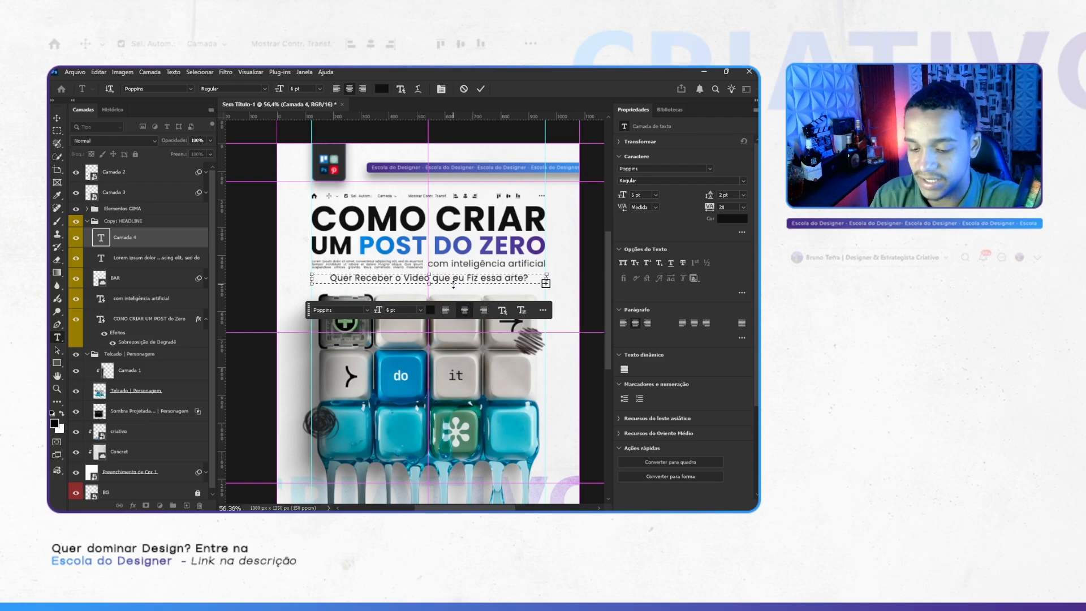
# Step: Clear the wording in the text box and discard the new text layer
pyautogui.hotkey('ctrl', 'a')
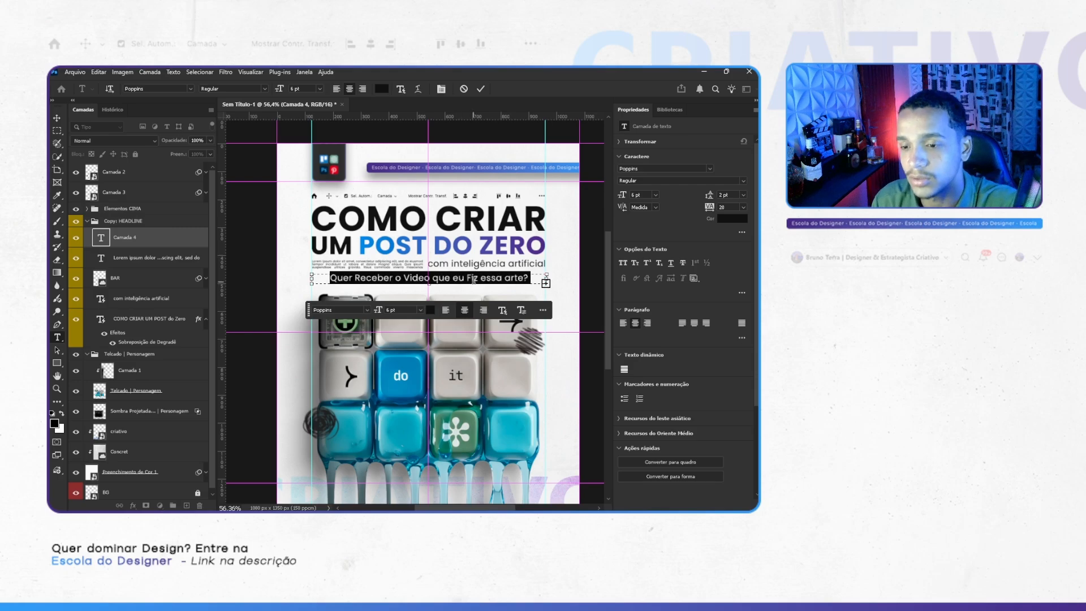
pyautogui.press('BackSpace')
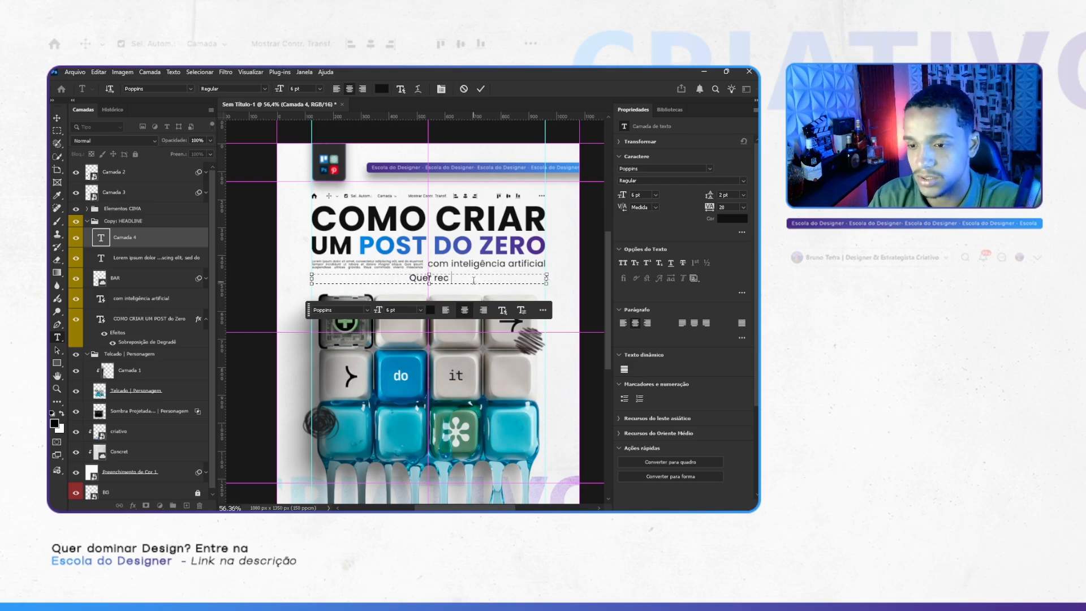
pyautogui.hotkey('ctrl', 'a')
pyautogui.press('BackSpace')
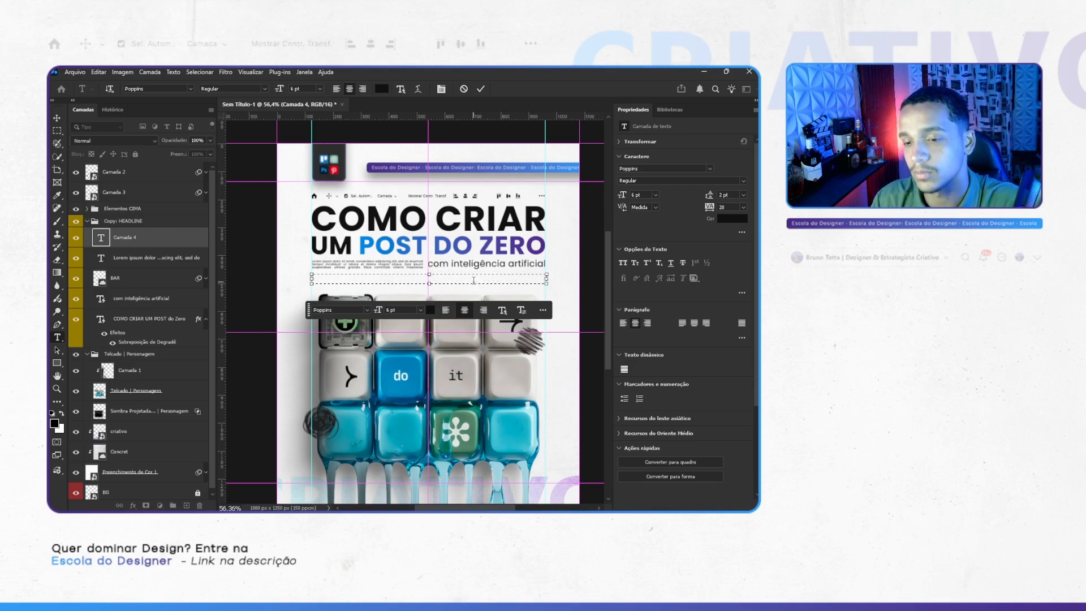
pyautogui.click(464, 90)
pyautogui.scroll(-5, 500, 263)
pyautogui.scroll(-1, 500, 266)
# Step: Check the design without guides and undo back to before the headline move and the rectangle's deletion
pyautogui.press('v')
pyautogui.hscroll(1, 572, 235)
pyautogui.keyDown('ctrl'); pyautogui.click(573, 235); pyautogui.keyUp('ctrl')
pyautogui.hotkey('ctrl', ';')
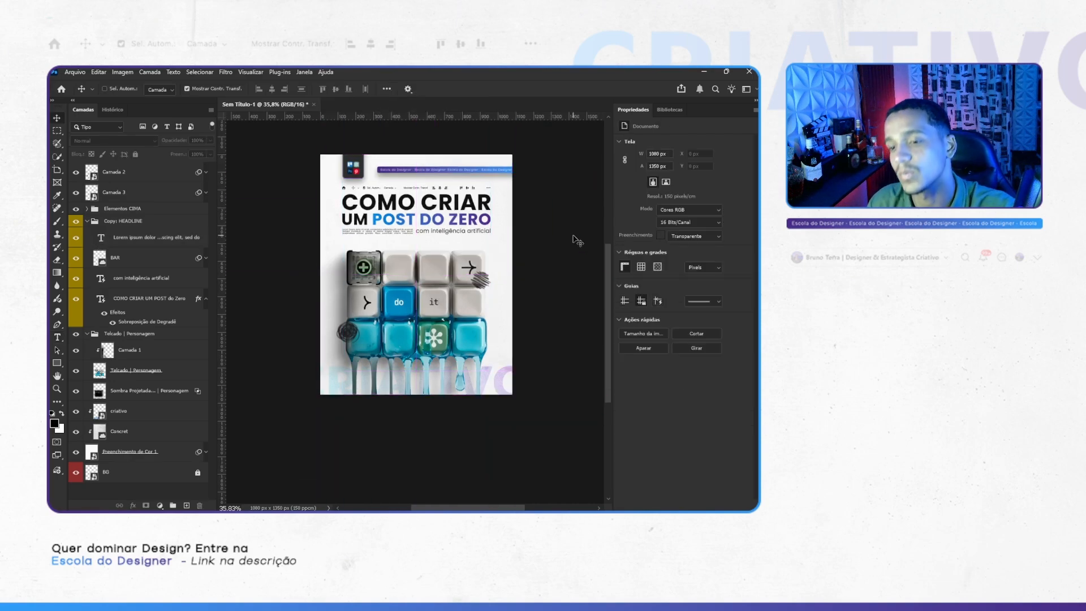
pyautogui.hotkey('ctrl', ';')
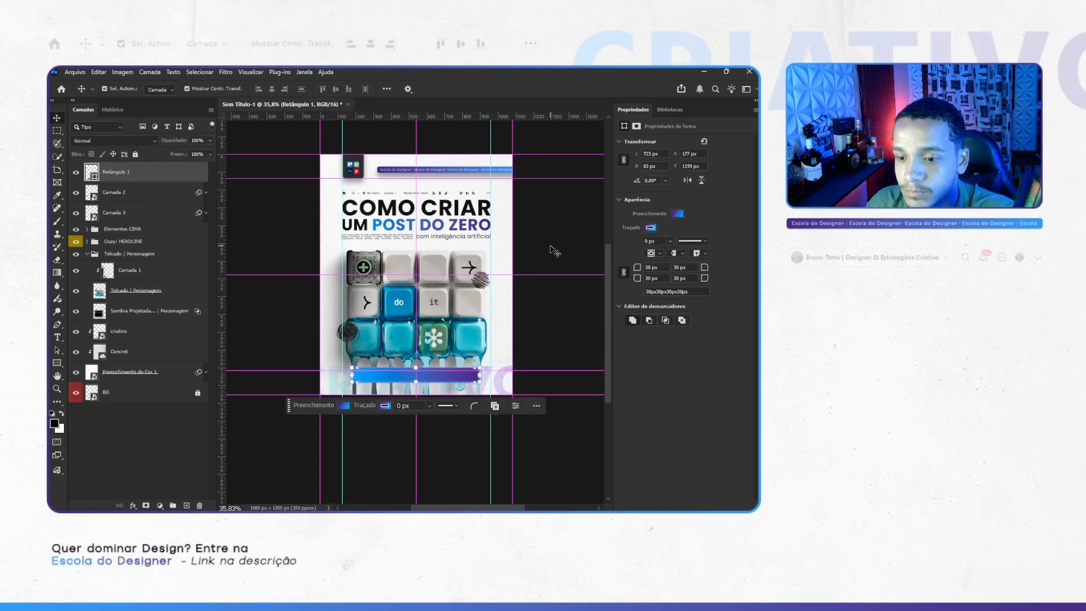
# Step: Delete the rounded gradient rectangle over the paint drips and hide the guides
pyautogui.keyDown('ctrl'); pyautogui.click(555, 252); pyautogui.keyUp('ctrl')
pyautogui.keyDown('ctrl'); pyautogui.click(463, 369); pyautogui.keyUp('ctrl')
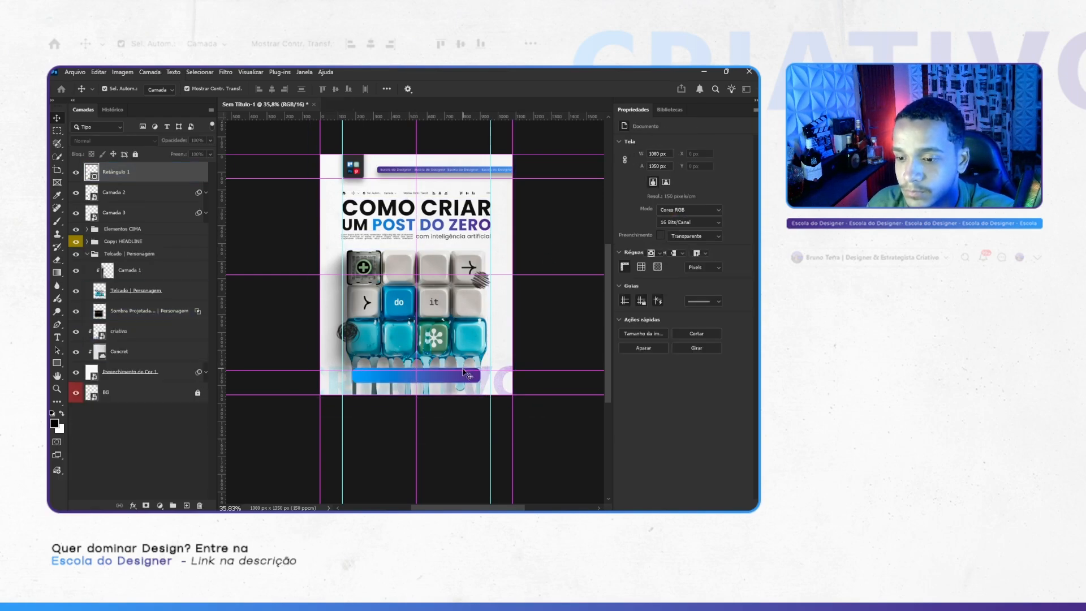
pyautogui.hotkey('ctrl', ';')
pyautogui.press('Delete')
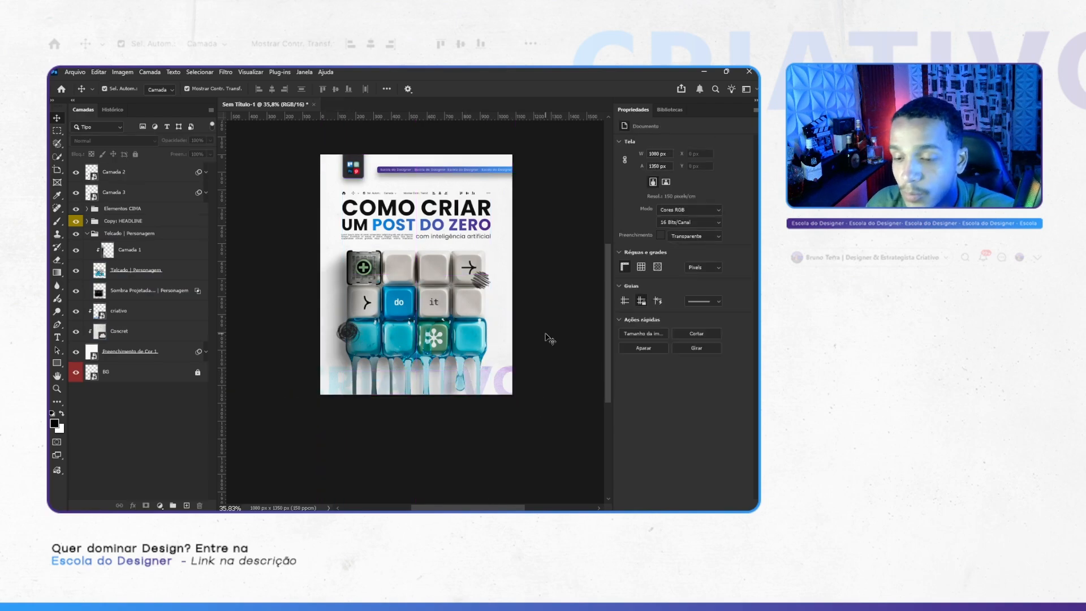
pyautogui.scroll(-3, 424, 305)
pyautogui.scroll(4, 469, 270)
pyautogui.moveTo(469, 270); pyautogui.dragTo(478, 310)
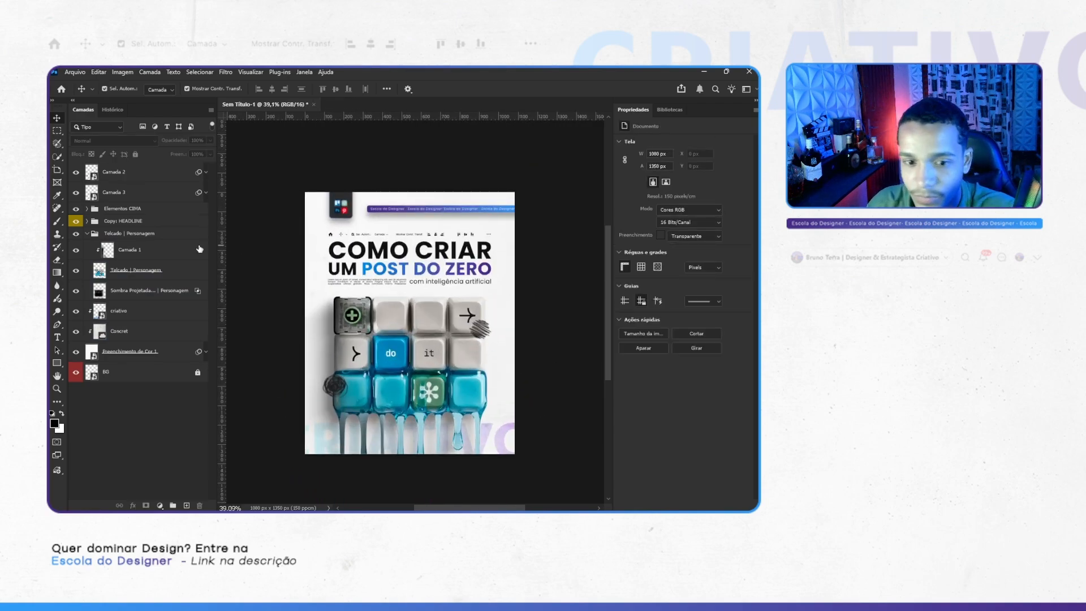
# Step: Show the guides and draw a circle about 276 px wide over the lower-right keys and paint drips
pyautogui.click(124, 221)
pyautogui.hotkey('ctrl', ';')
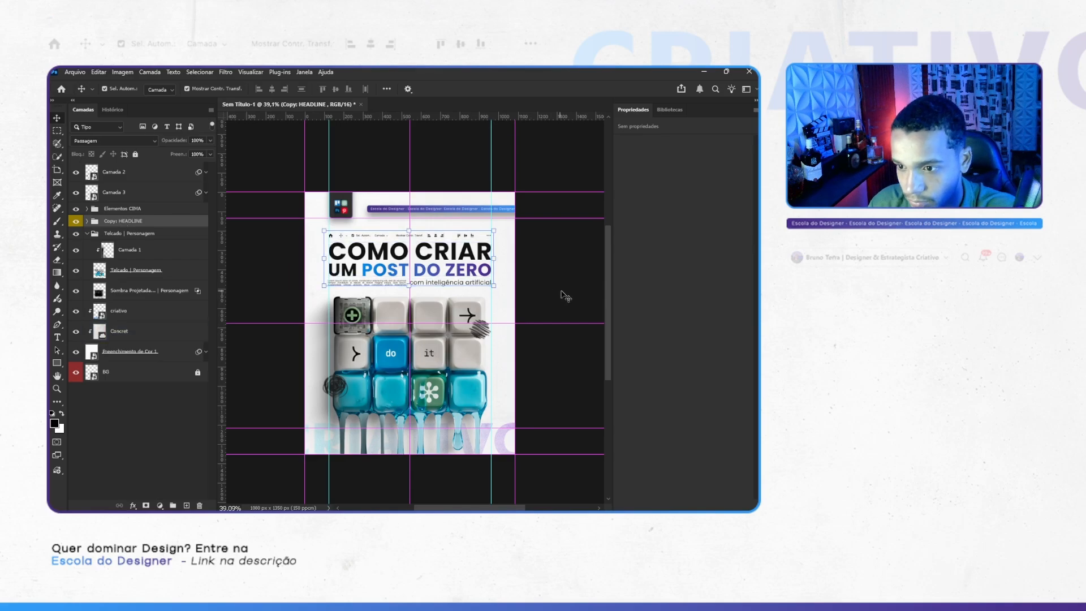
pyautogui.click(563, 293)
pyautogui.press('u')
pyautogui.rightClick(57, 363)
pyautogui.click(141, 373)
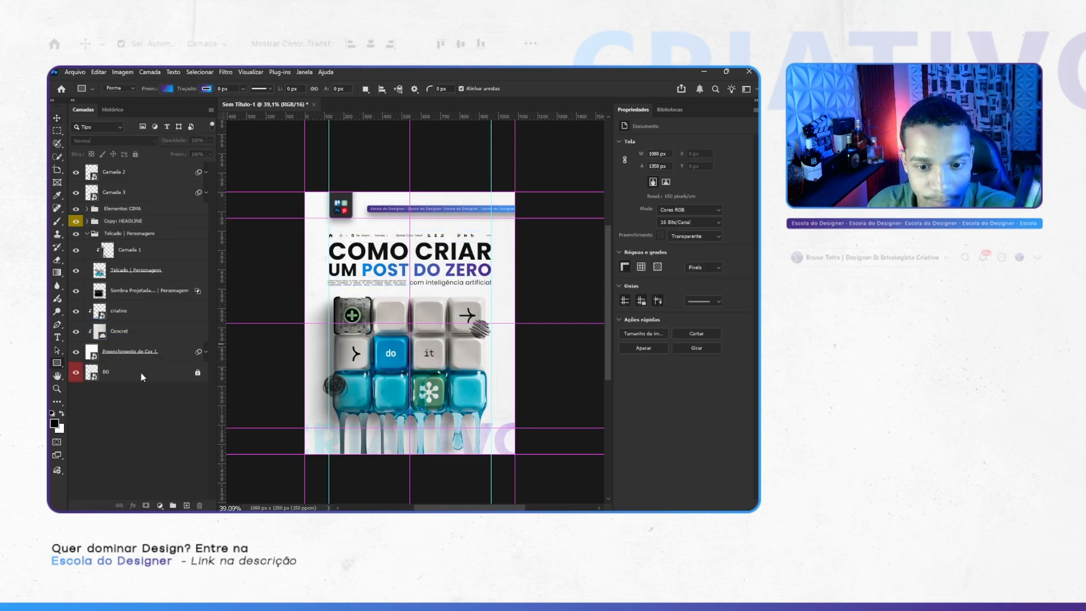
pyautogui.moveTo(433, 383); pyautogui.dragTo(521, 436)
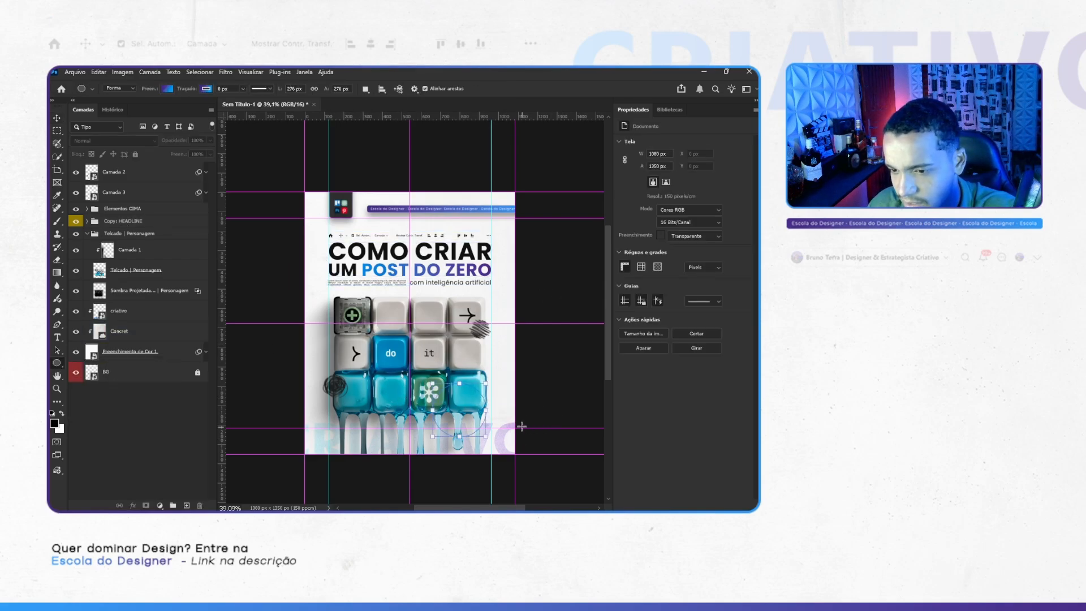
# Step: Scale the circle to about 245 px and position it over the blue key at the end of the bottom row
pyautogui.hotkey('ctrl', 't')
pyautogui.moveTo(468, 407)
pyautogui.mouseDown()
pyautogui.moveTo(473, 397)
pyautogui.moveTo(452, 399)
pyautogui.moveTo(466, 418)
pyautogui.mouseUp()
pyautogui.hscroll(1, 484, 397)
pyautogui.click(490, 441)
pyautogui.scroll(3, 443, 367)
# Step: Fill the circle with a solid blue sampled from the blue "do" key
pyautogui.click(381, 458)
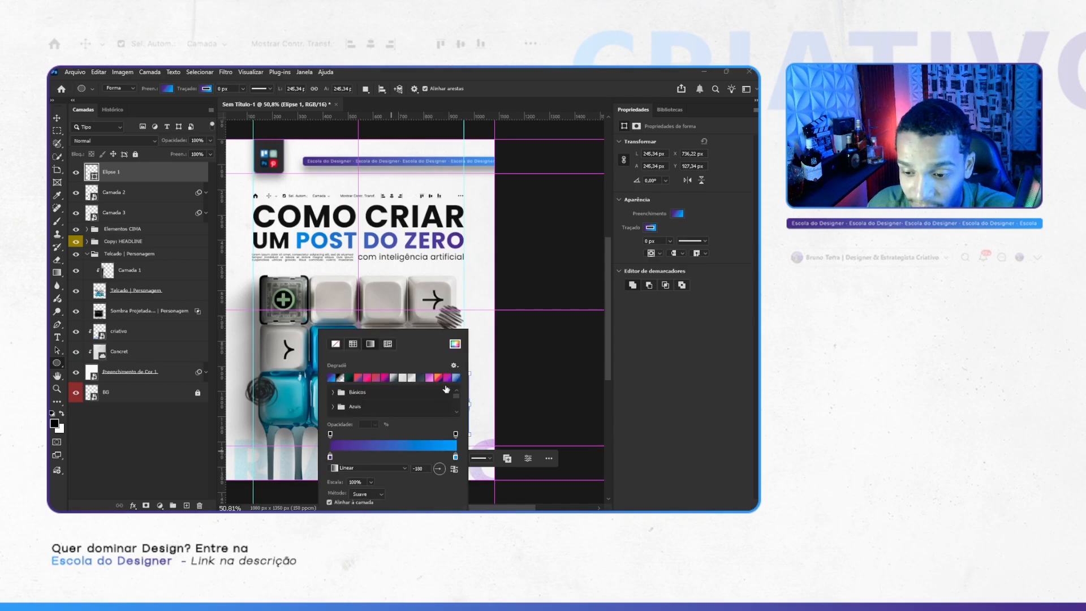
pyautogui.click(456, 343)
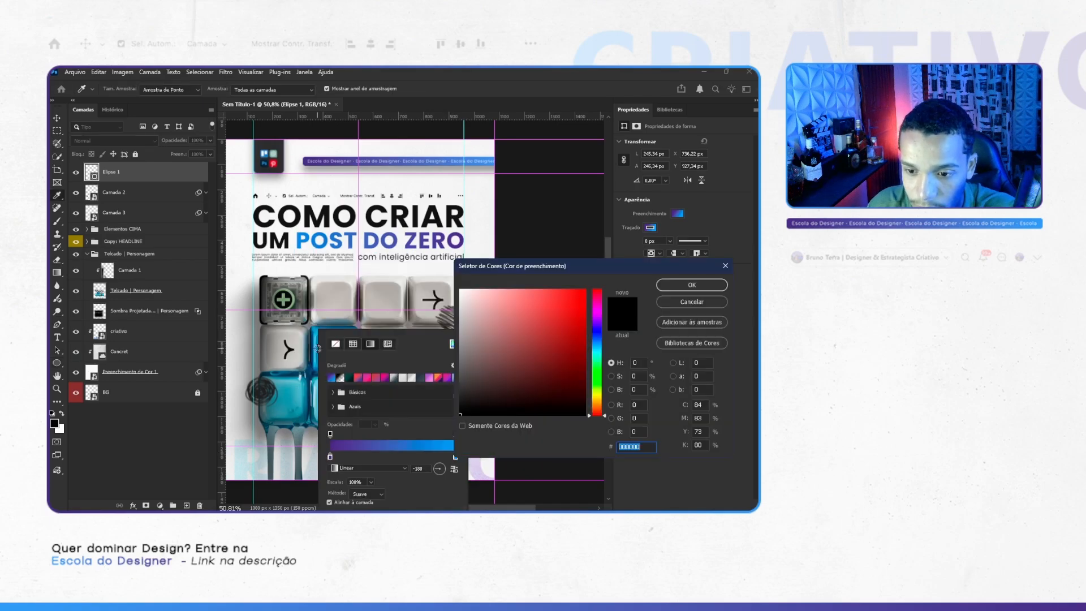
pyautogui.click(316, 338)
pyautogui.click(692, 284)
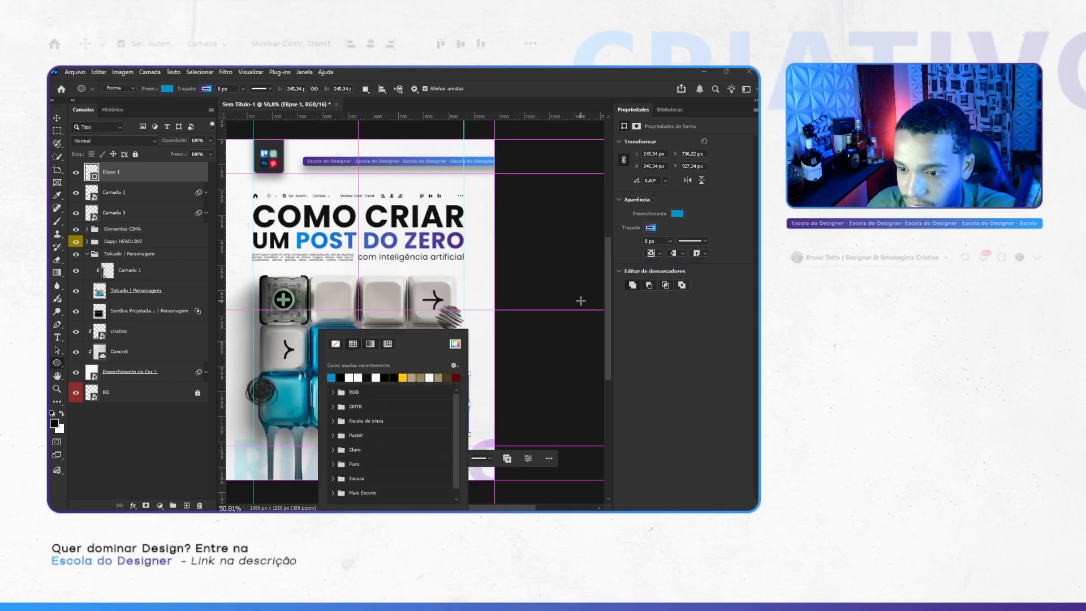
pyautogui.click(562, 306)
# Step: Give the circle a solid black stroke 1 px wide
pyautogui.click(431, 235)
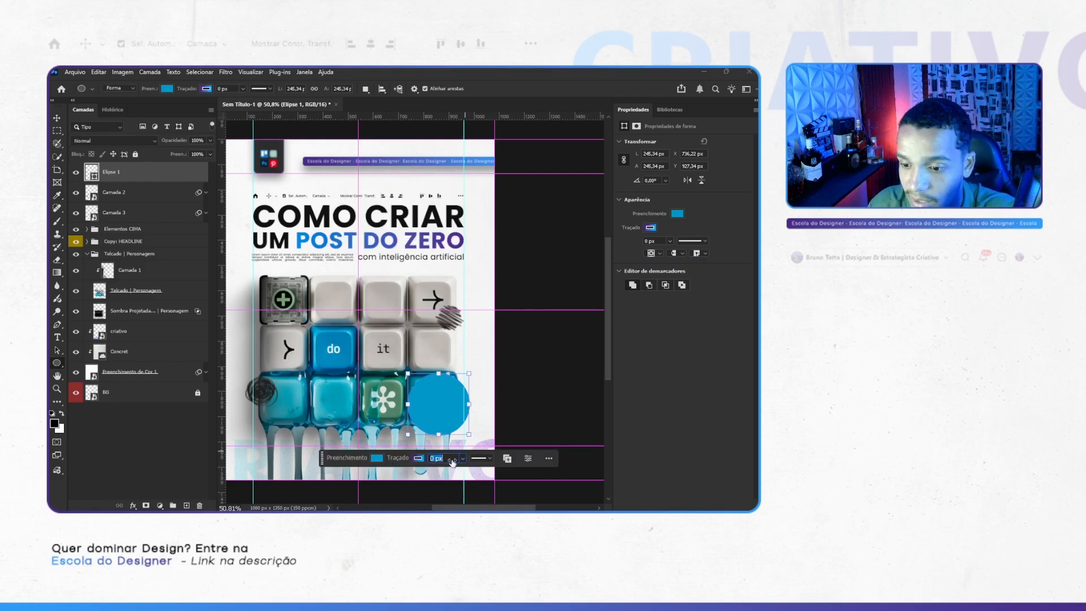
pyautogui.click(417, 458)
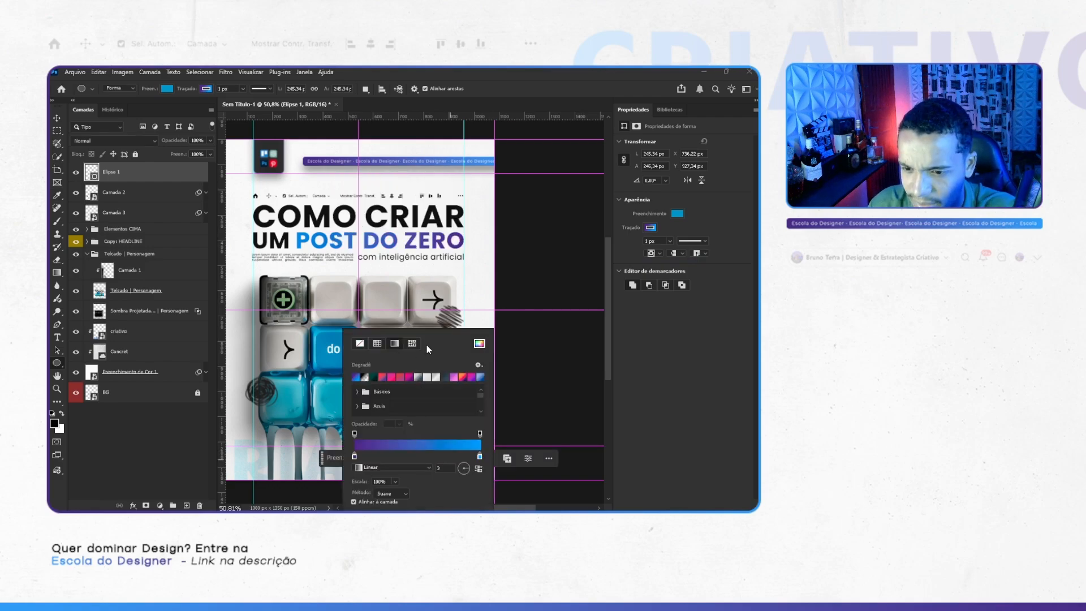
pyautogui.click(479, 343)
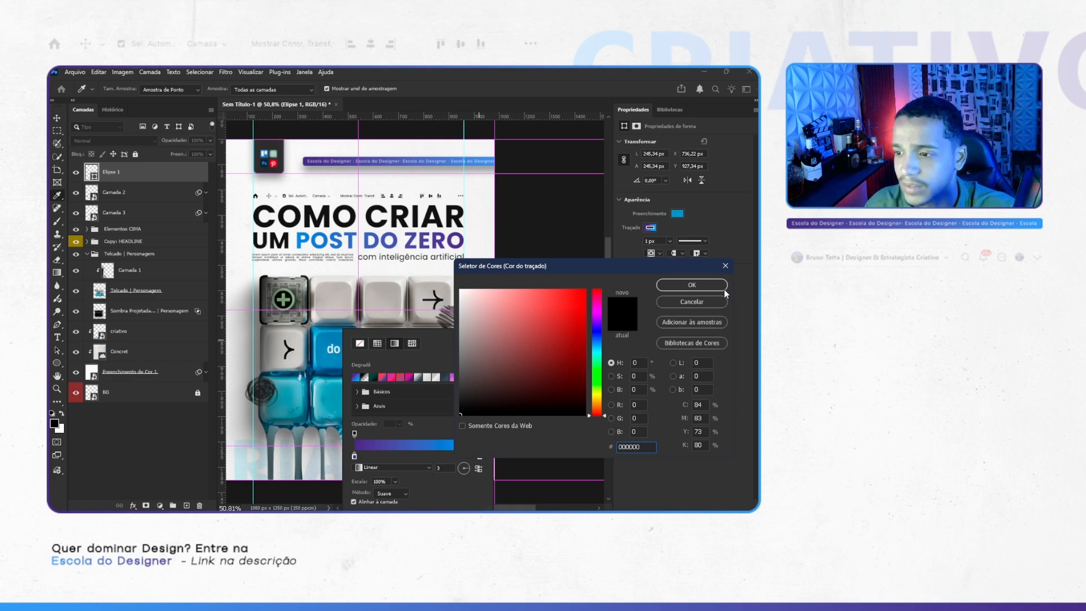
pyautogui.click(723, 289)
pyautogui.press('v')
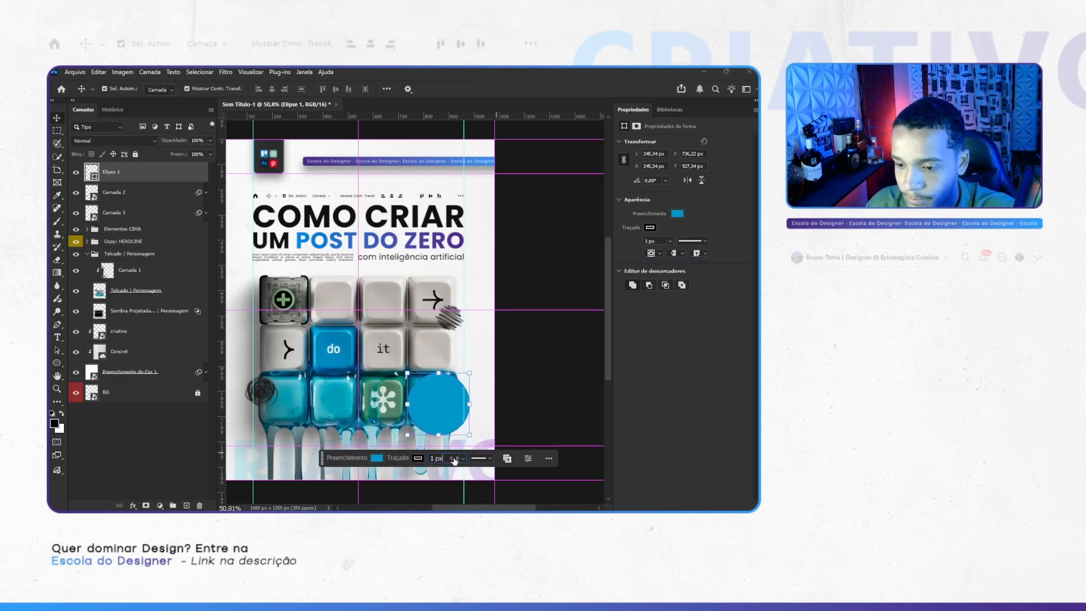
pyautogui.click(454, 458)
# Step: Hide the guides and examine how the blue circle fits the whole design and up close
pyautogui.click(509, 389)
pyautogui.hotkey('ctrl', ';')
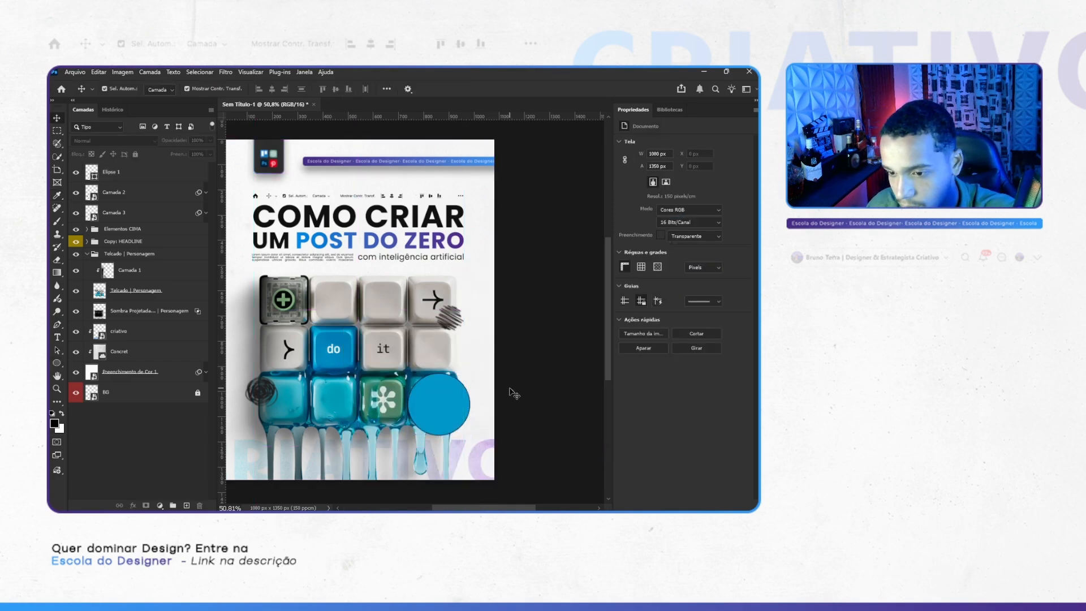
pyautogui.scroll(2, 511, 390)
pyautogui.scroll(-4, 514, 399)
pyautogui.scroll(4, 512, 396)
pyautogui.scroll(-5, 446, 345)
pyautogui.scroll(2, 498, 353)
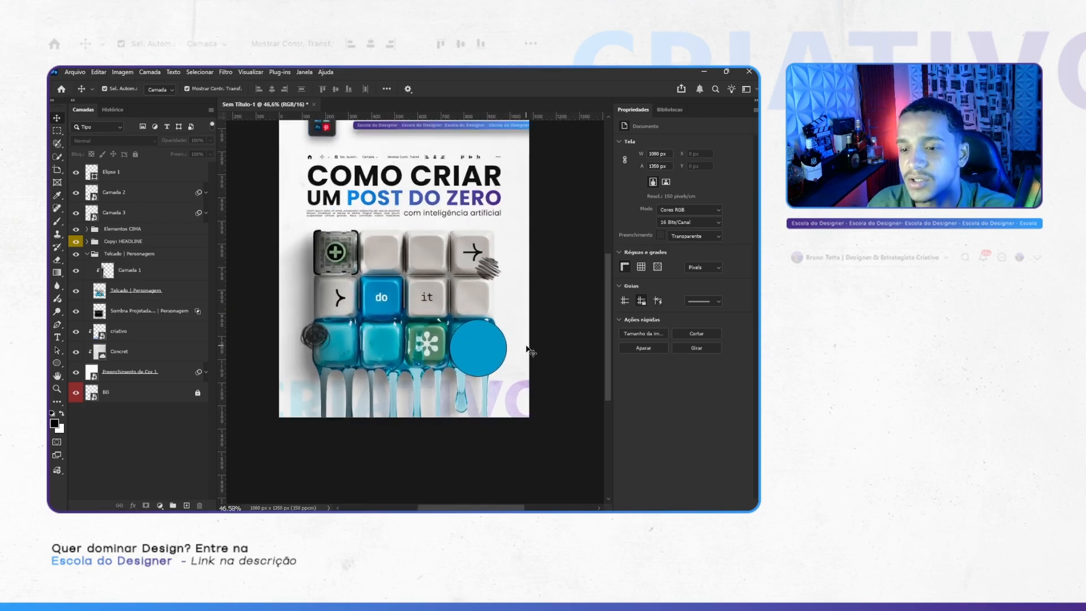
pyautogui.scroll(-2, 520, 295)
pyautogui.scroll(5, 500, 364)
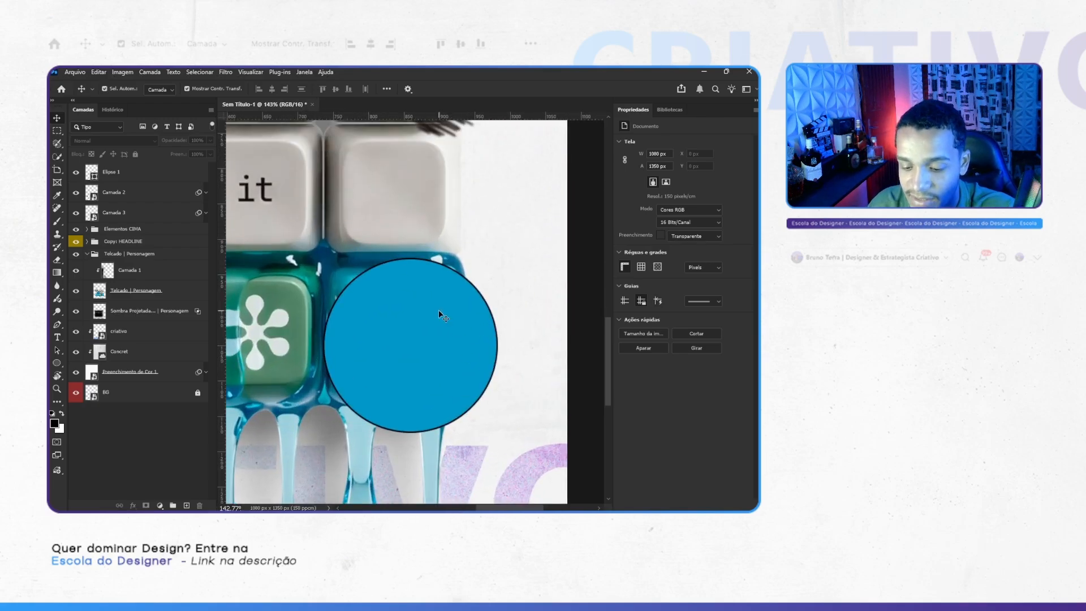
# Step: Add a text box inside the circle reading "Esse Post foi criando com I.A e eu gravei TODO o processo, Quer receber o Link? Comenta I.A"
pyautogui.press('t')
pyautogui.hotkey('ctrl', ';')
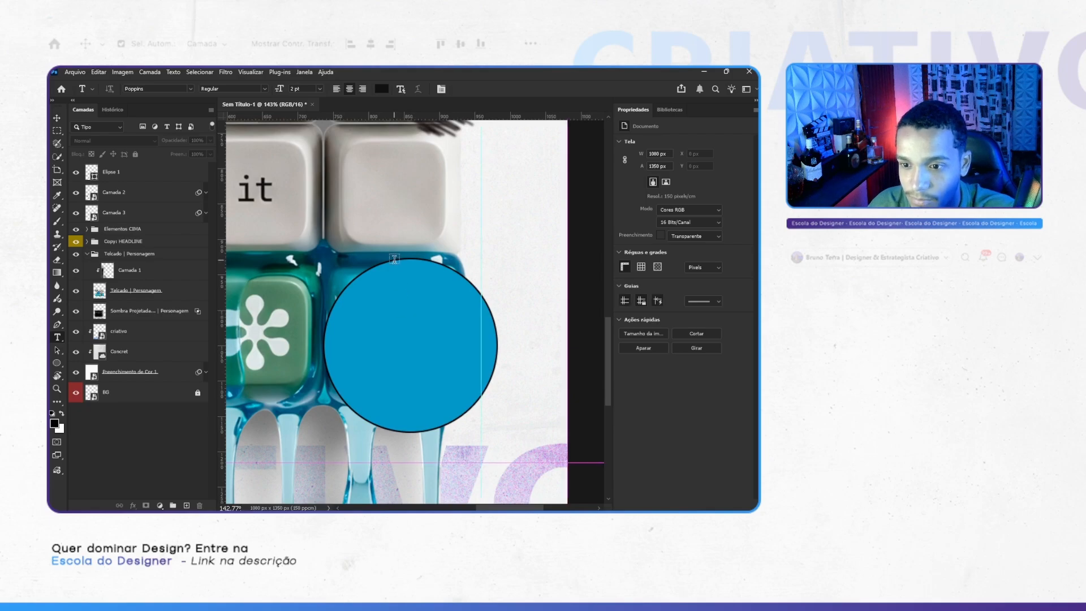
pyautogui.moveTo(364, 300); pyautogui.dragTo(463, 398)
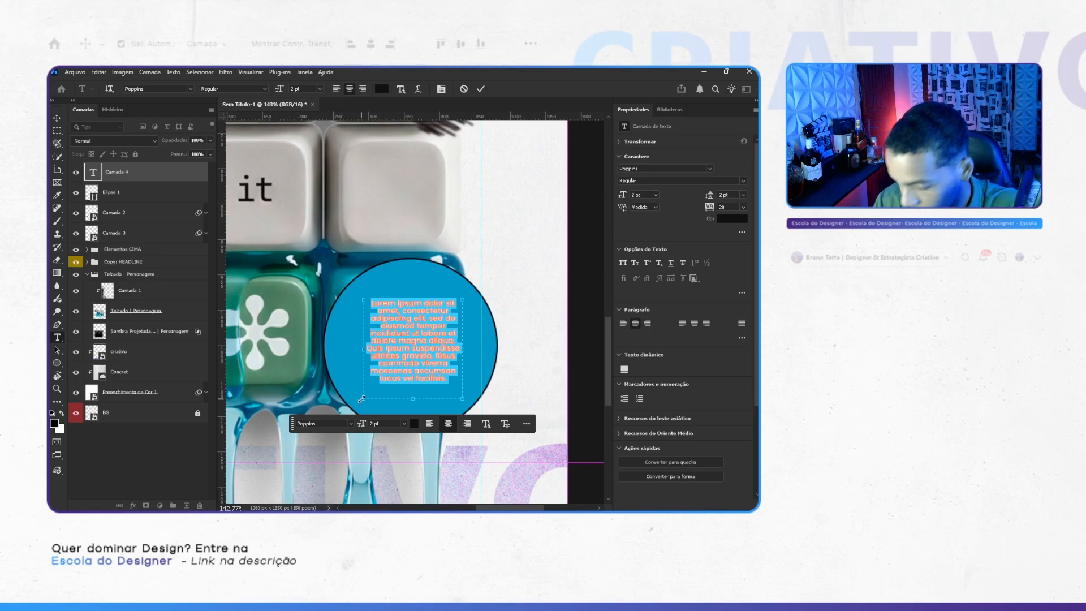
pyautogui.press('BackSpace')
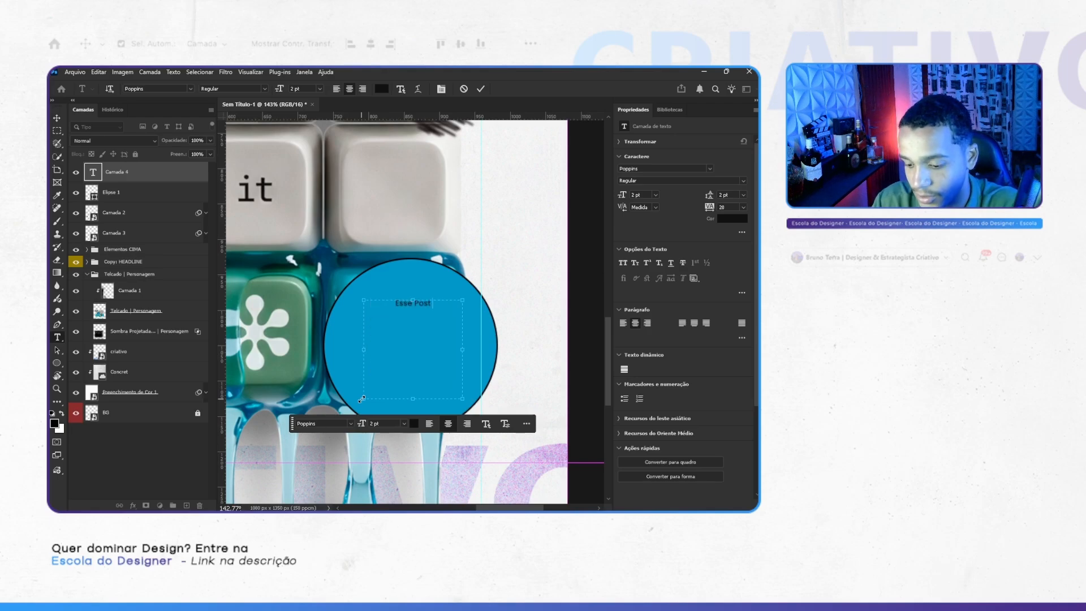
pyautogui.write('Esse Post foi cri')
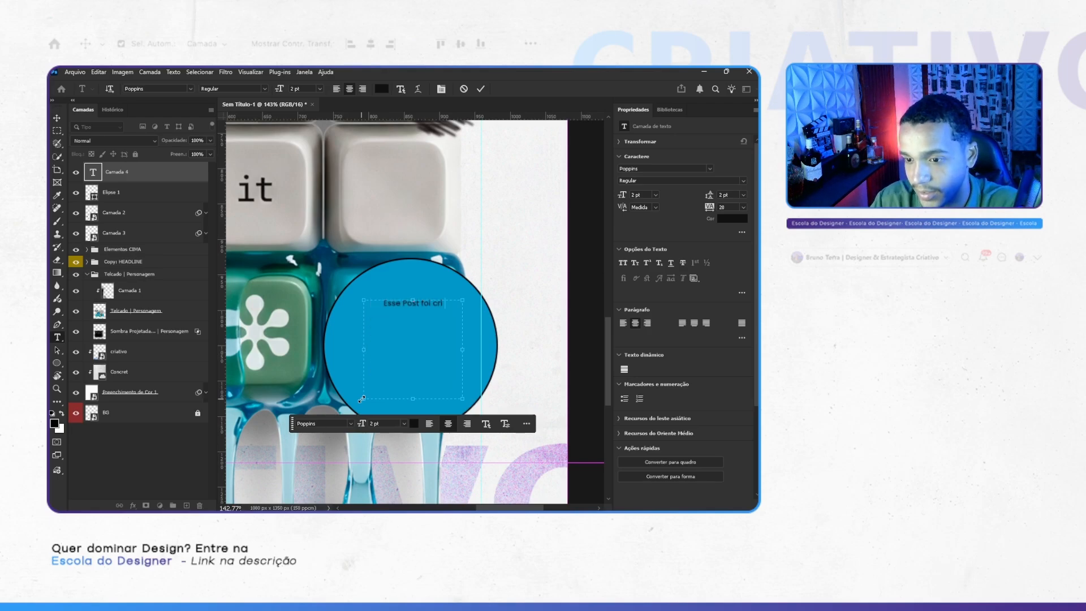
pyautogui.write('ando com I.A e e')
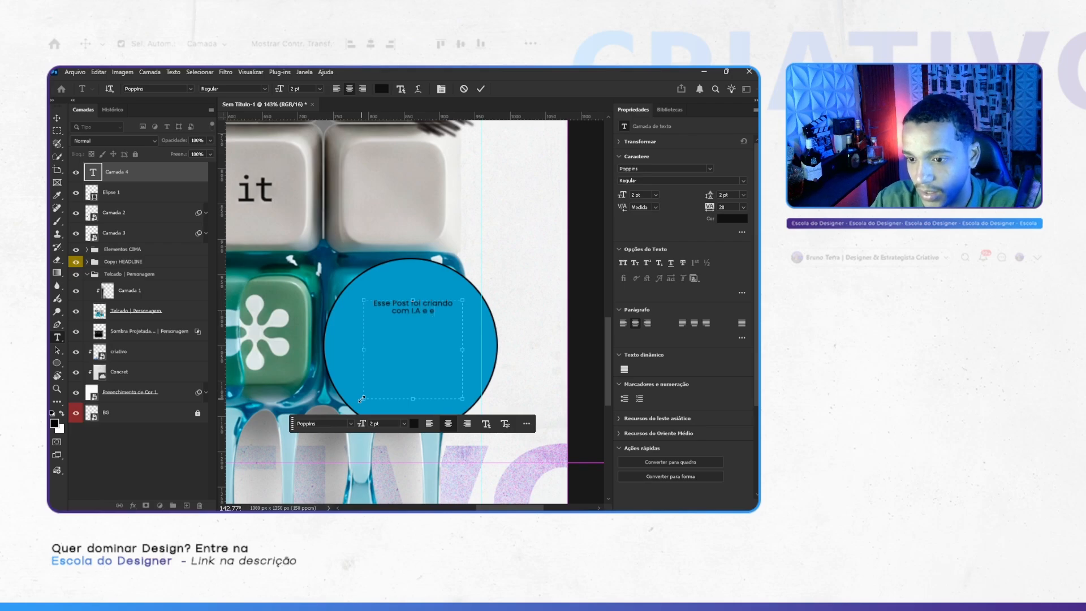
pyautogui.write('u gravei TO')
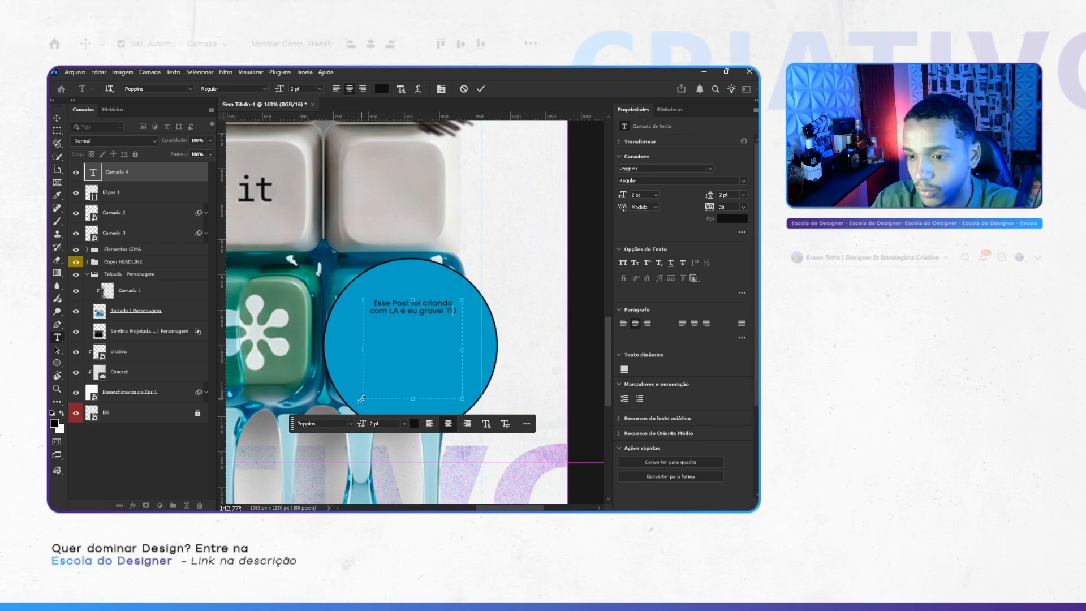
pyautogui.write('DO')
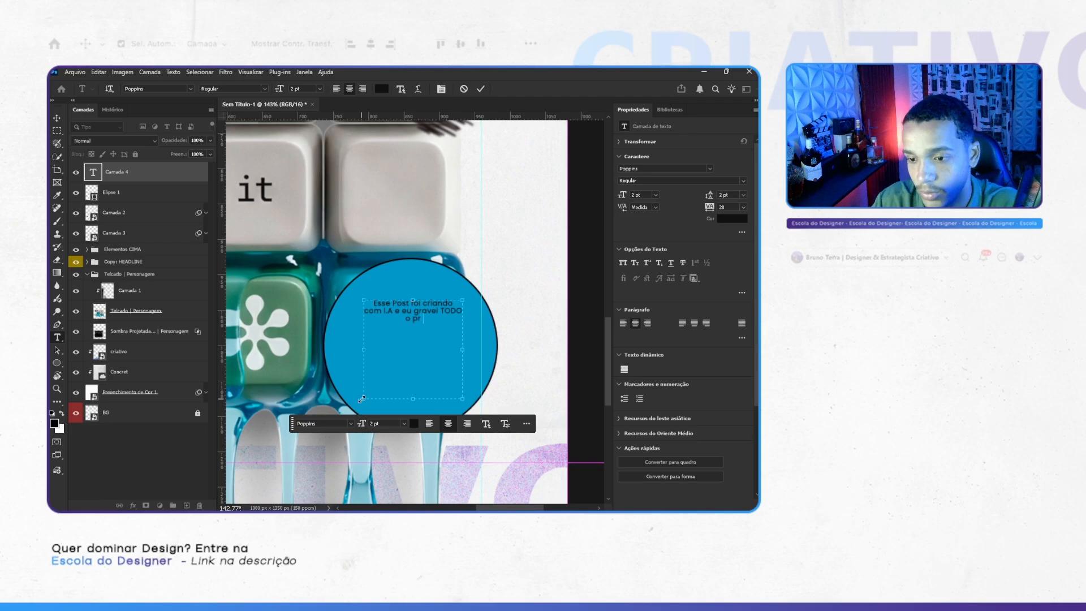
pyautogui.write(' o processo. Quer receber o')
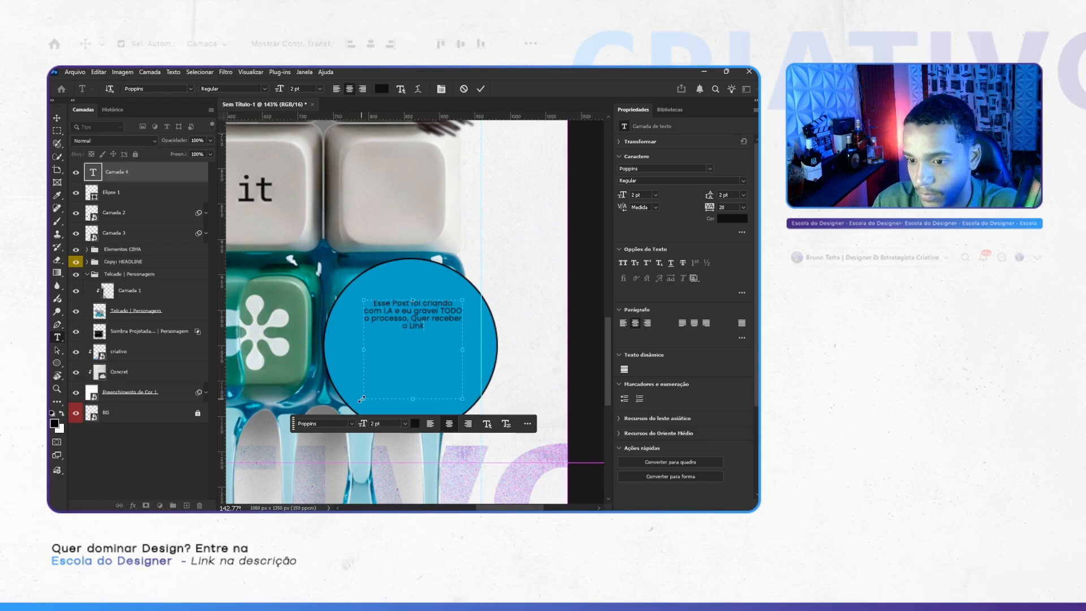
pyautogui.write('Link? Comenta I.A')
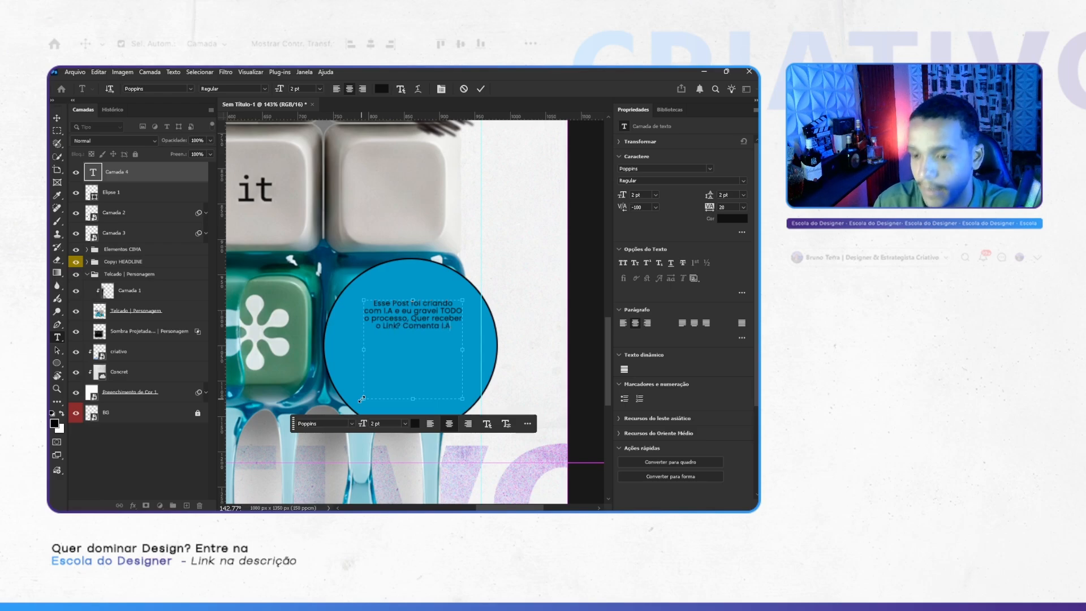
# Step: Set the circle's text to 4 pt with 4 pt leading and widen its text box nearly to the circle's edges
pyautogui.hotkey('ctrl', 'a')
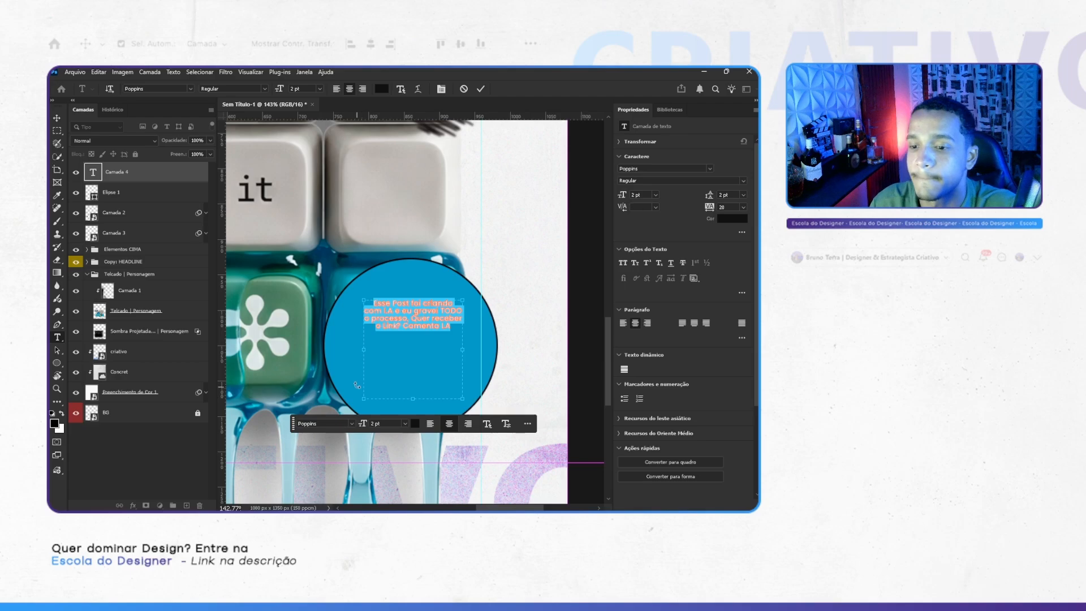
pyautogui.click(435, 318)
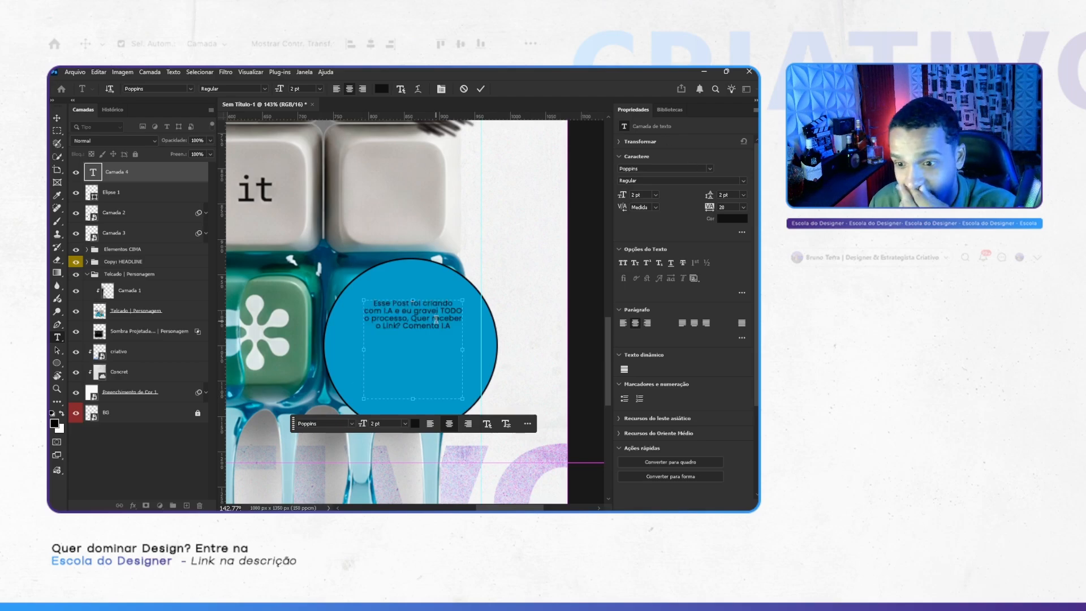
pyautogui.hotkey('ctrl', 'a')
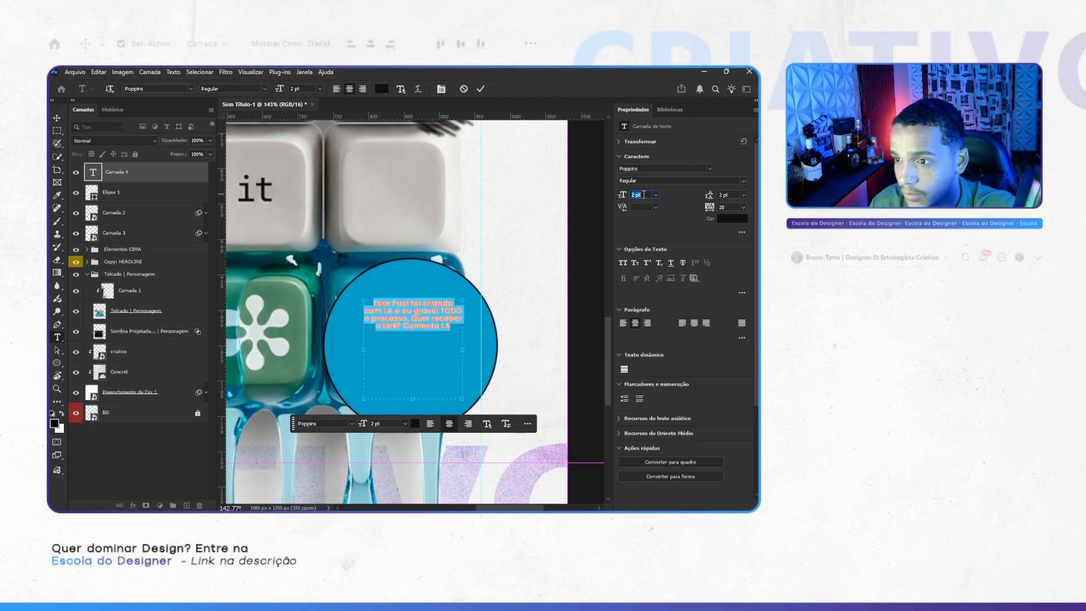
pyautogui.write('4')
pyautogui.press('Return')
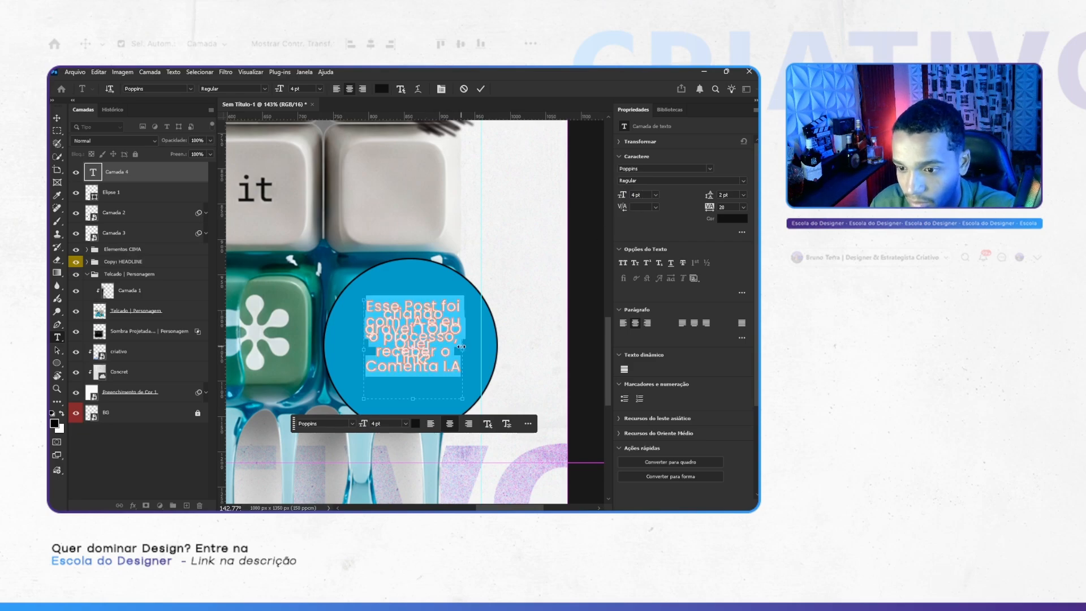
pyautogui.moveTo(463, 349); pyautogui.dragTo(491, 346)
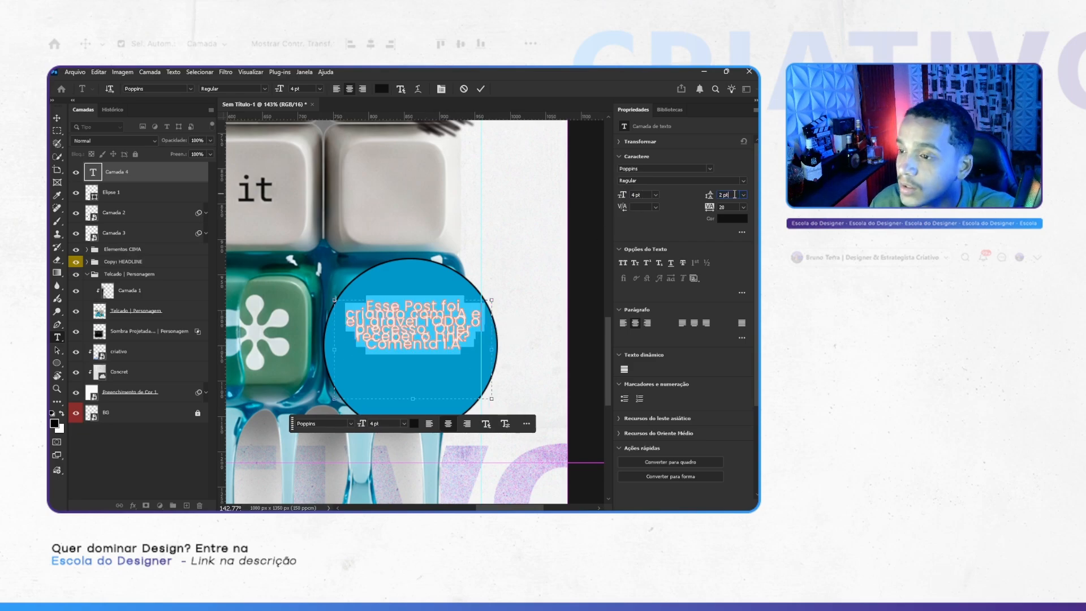
pyautogui.scroll(4, 734, 194)
pyautogui.scroll(-2, 734, 194)
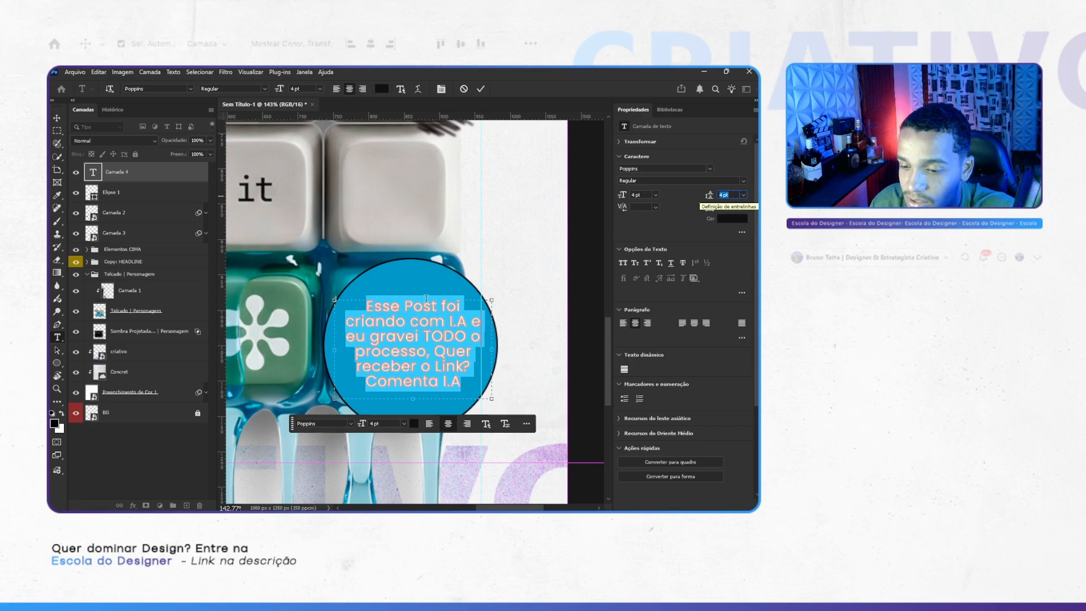
pyautogui.click(417, 308)
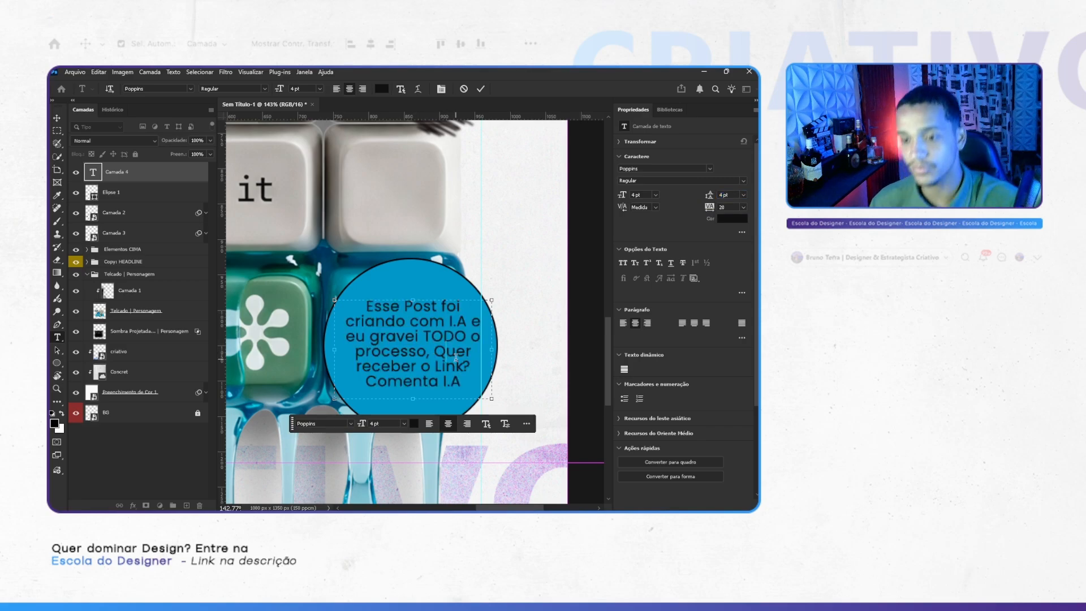
# Step: Keep the circle's text centred and change its colour to white
pyautogui.hotkey('ctrl', 'a')
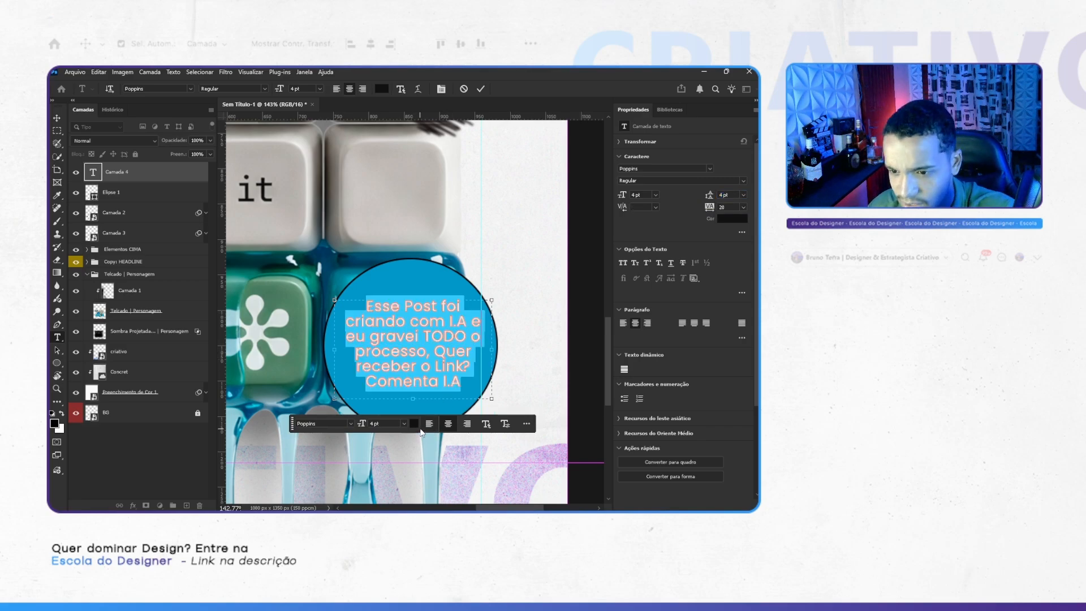
pyautogui.click(428, 424)
pyautogui.click(448, 424)
pyautogui.click(413, 423)
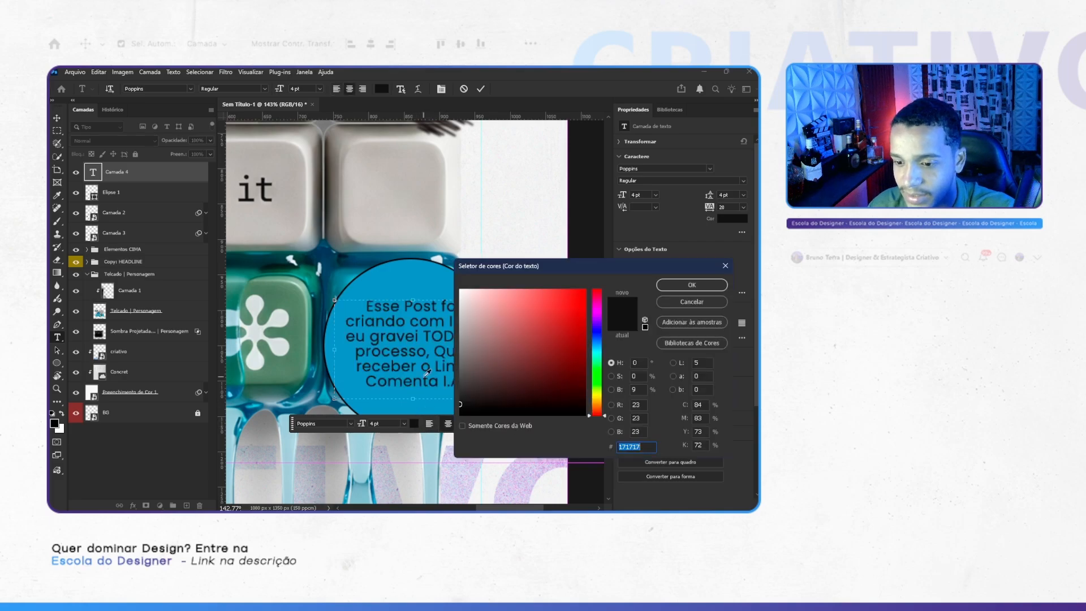
pyautogui.moveTo(473, 308); pyautogui.dragTo(453, 245)
pyautogui.click(662, 286)
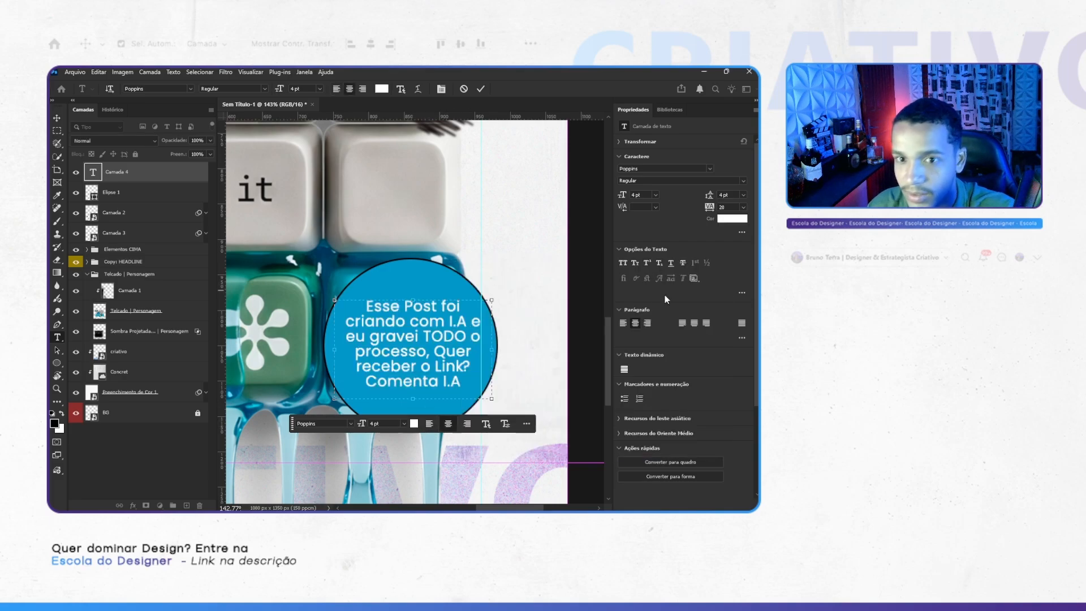
# Step: Set the circle's text to the Light weight and narrow its text box slightly
pyautogui.click(264, 88)
pyautogui.click(249, 99)
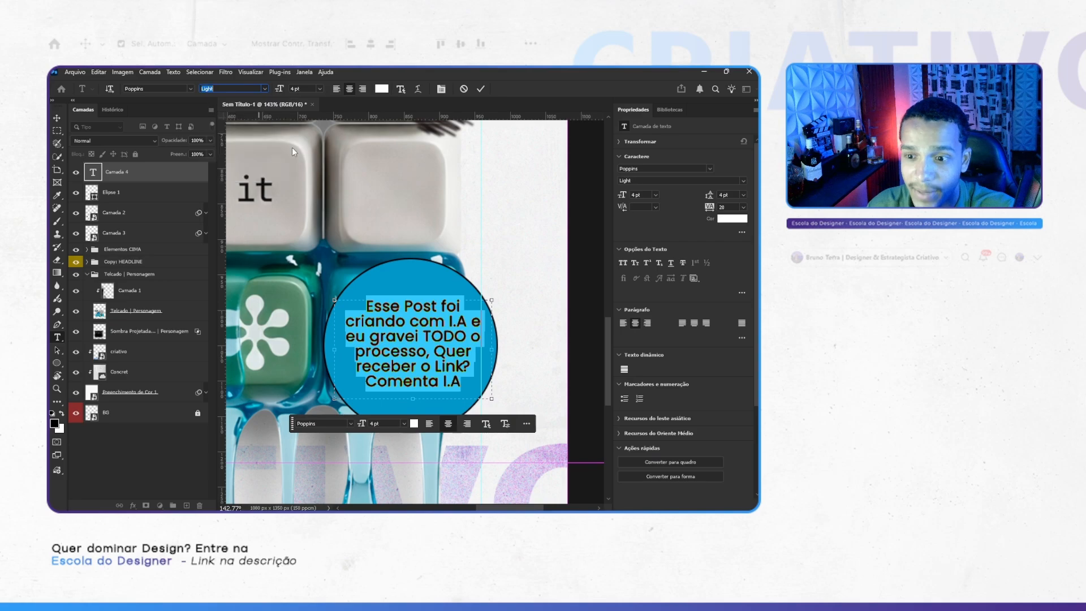
pyautogui.click(418, 364)
pyautogui.moveTo(490, 350); pyautogui.dragTo(483, 350)
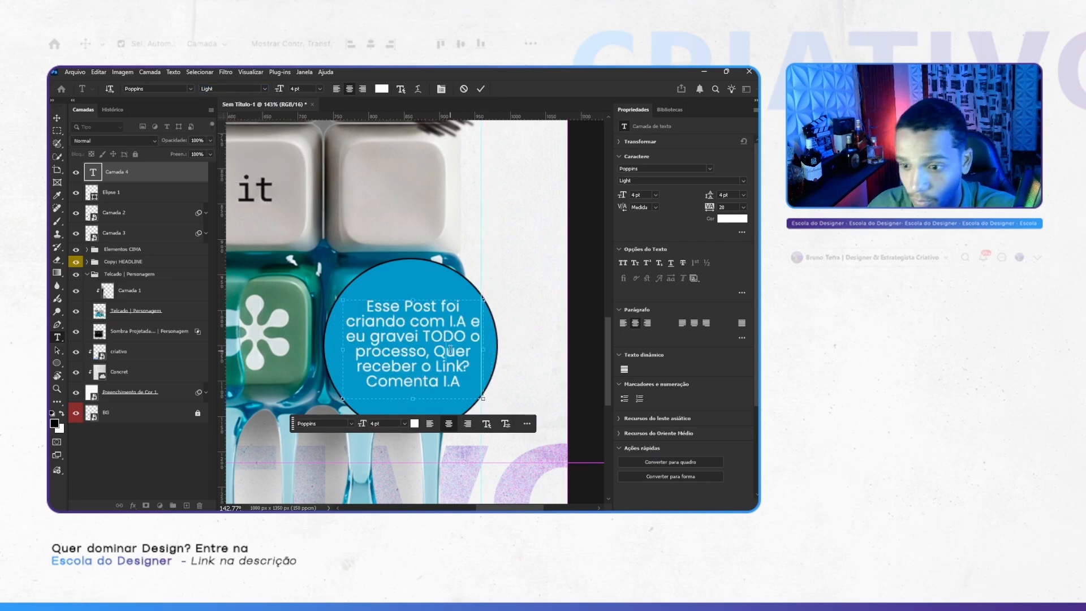
# Step: Change all of the circle's text to the Kross Neue Grotesk font in the Thin weight
pyautogui.hotkey('ctrl', 'a')
pyautogui.click(329, 425)
pyautogui.write('kr')
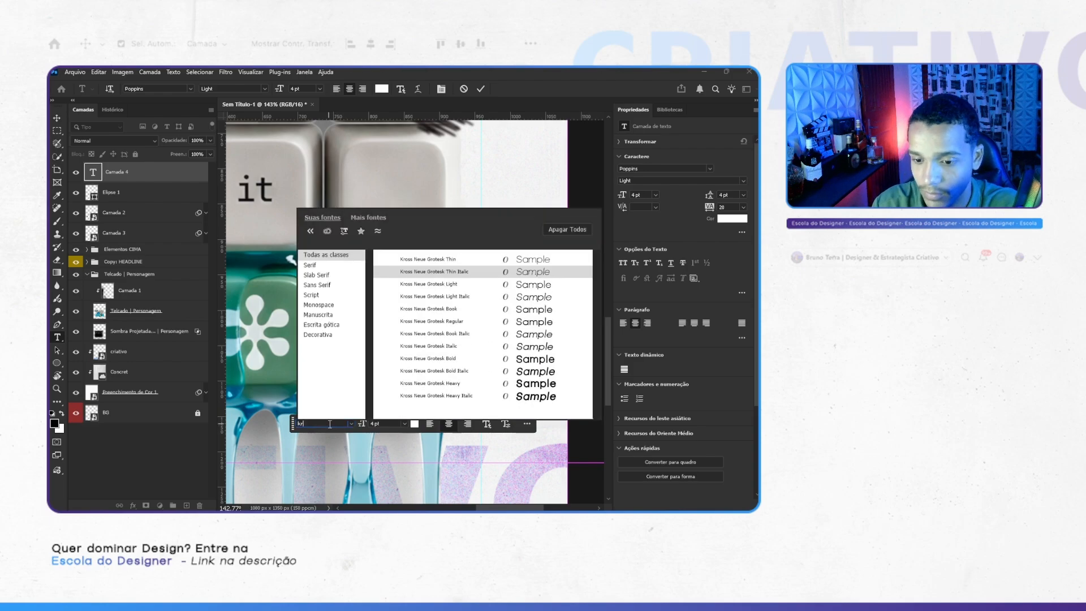
pyautogui.write('o')
pyautogui.press('Down')
pyautogui.press('Down')
pyautogui.press('Down')
pyautogui.press('Down')
pyautogui.press('Return')
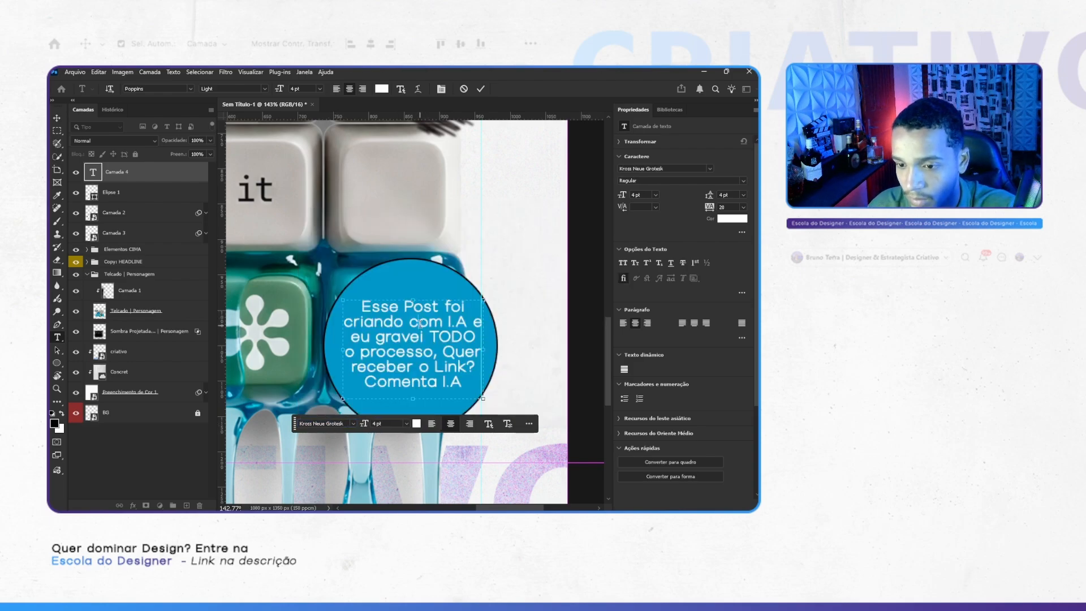
pyautogui.click(261, 89)
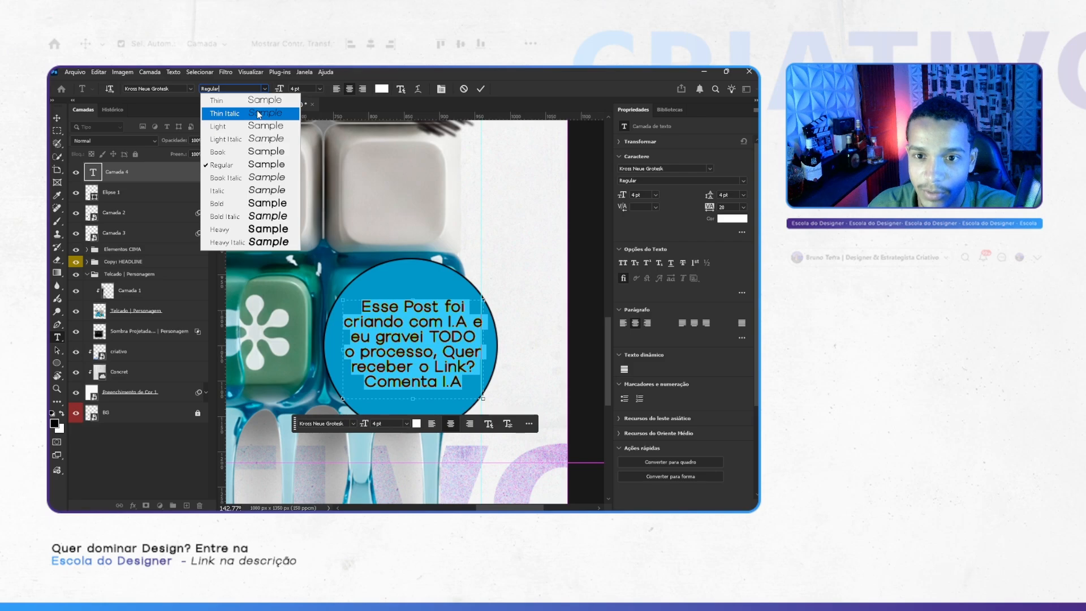
pyautogui.click(232, 111)
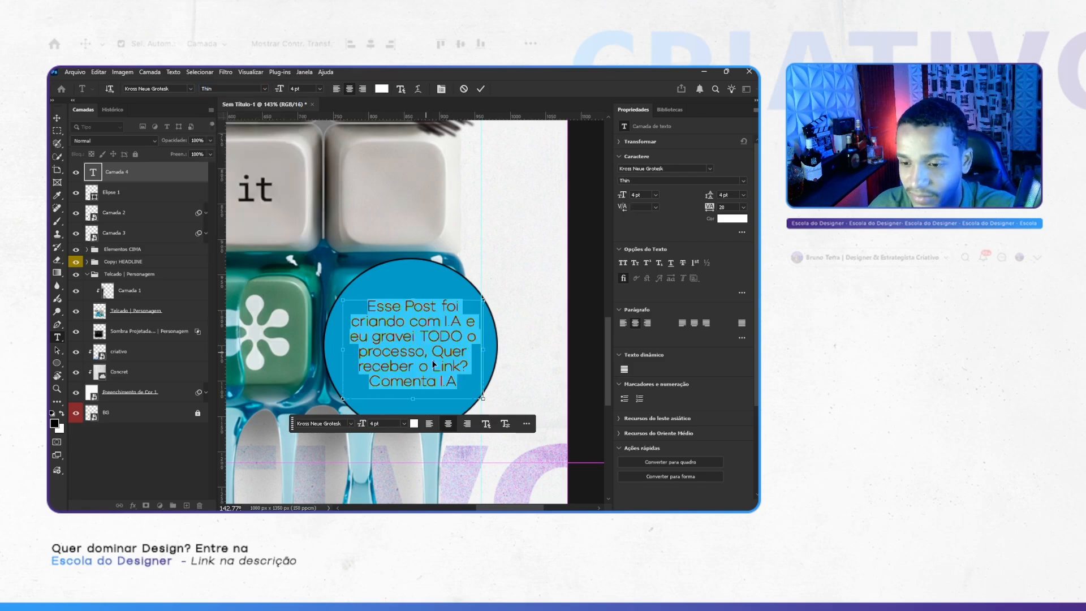
# Step: Set the words "criando com I.A" in the circle's text to Bold
pyautogui.scroll(2, 429, 324)
pyautogui.scroll(-2, 429, 325)
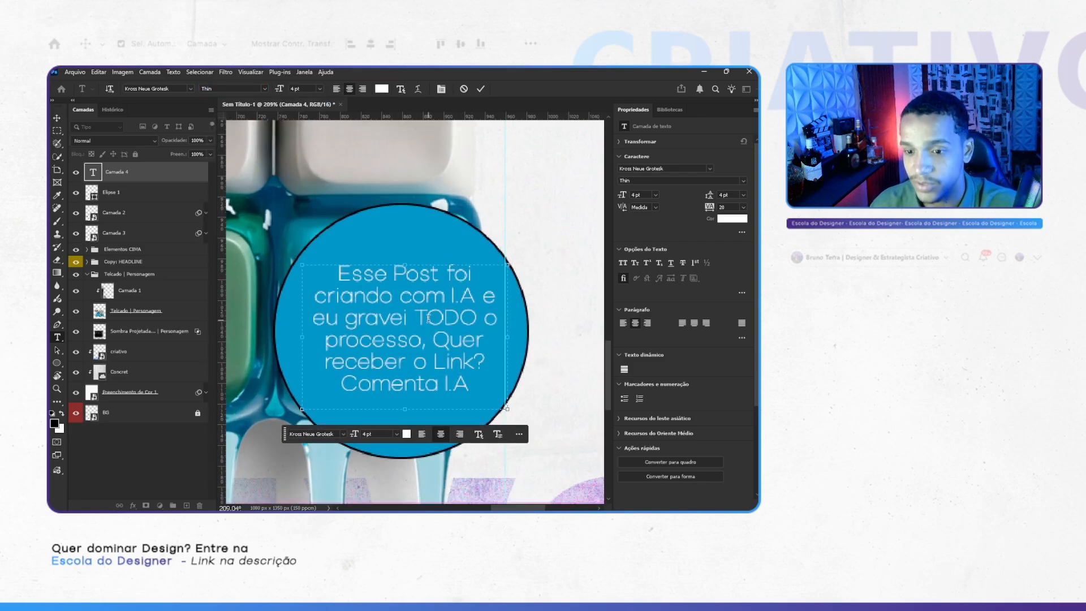
pyautogui.moveTo(313, 293); pyautogui.dragTo(475, 298)
pyautogui.click(265, 89)
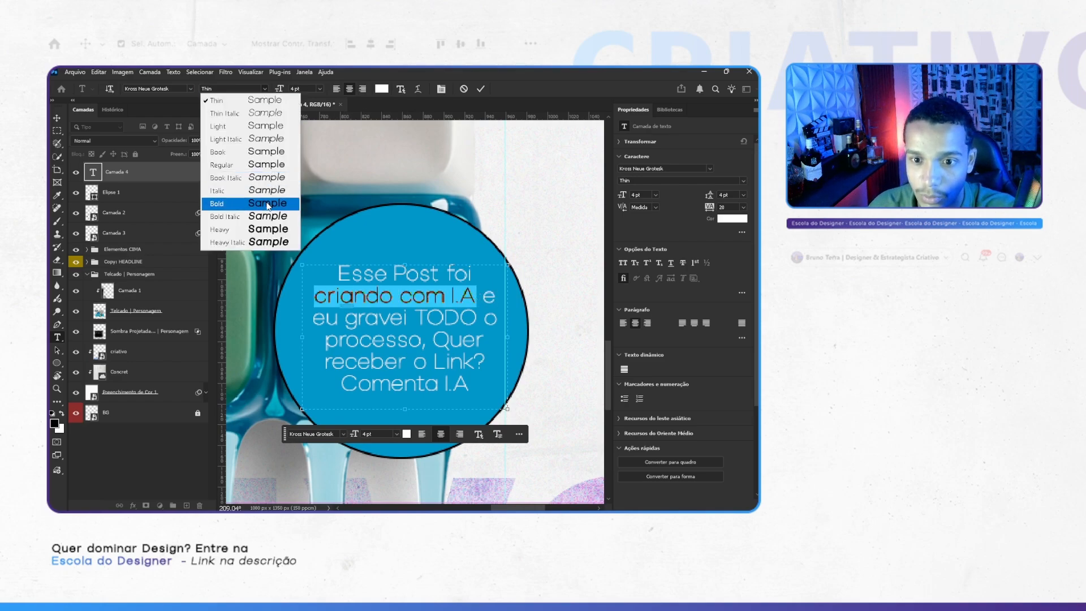
pyautogui.click(226, 205)
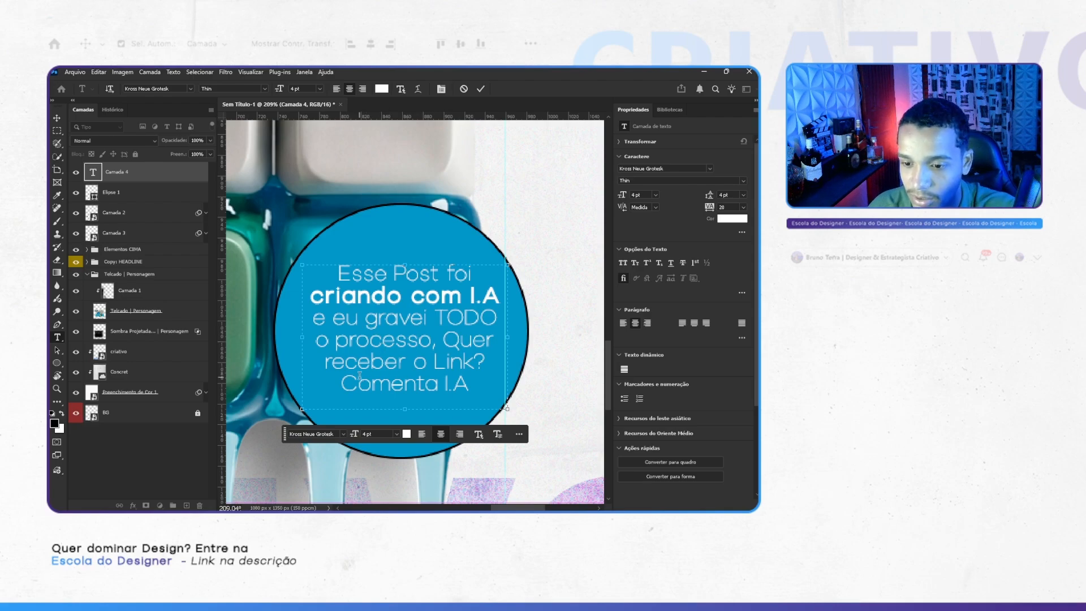
# Step: Set the closing line "Comenta I.A" to the Heavy weight and commit the text edit
pyautogui.moveTo(327, 383); pyautogui.dragTo(506, 384)
pyautogui.click(264, 89)
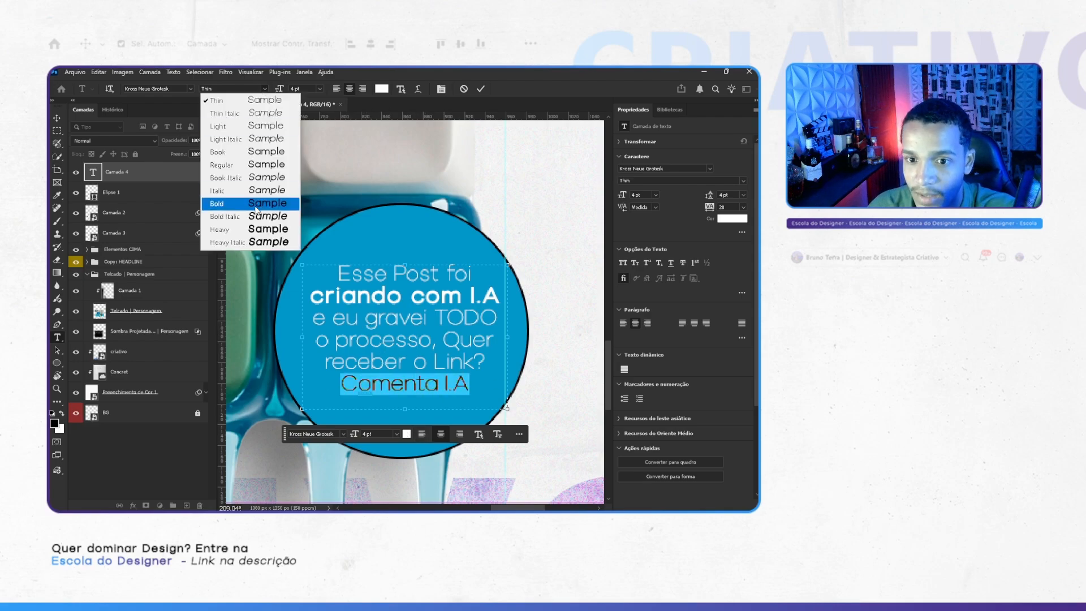
pyautogui.click(227, 230)
pyautogui.click(480, 89)
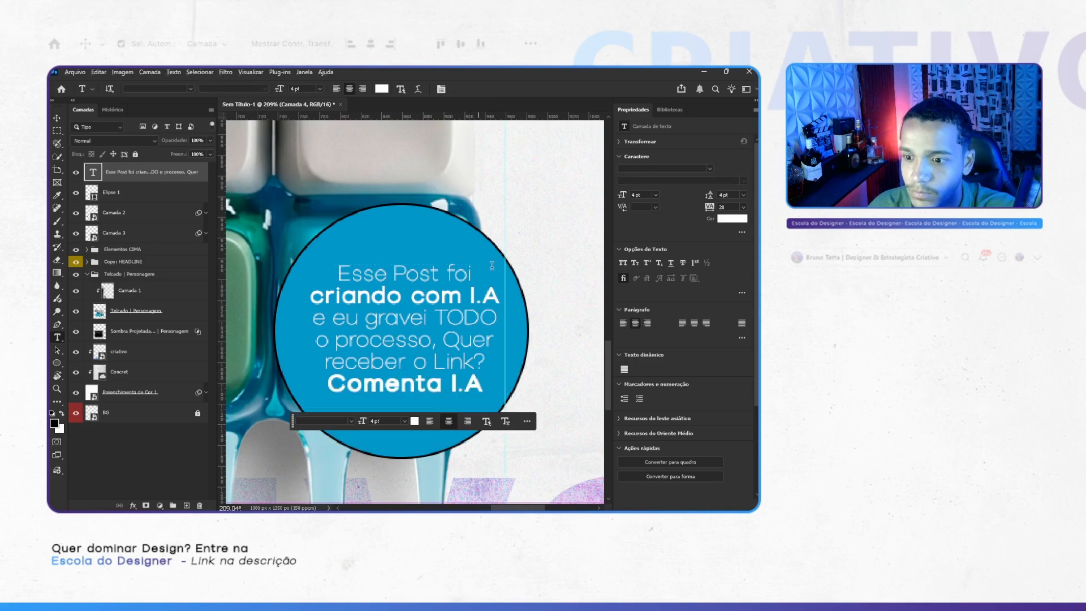
# Step: Select the call-to-action text together with the Elipse 1 circle and align their horizontal and vertical centres
pyautogui.scroll(-5, 474, 298)
pyautogui.press('v')
pyautogui.click(539, 296)
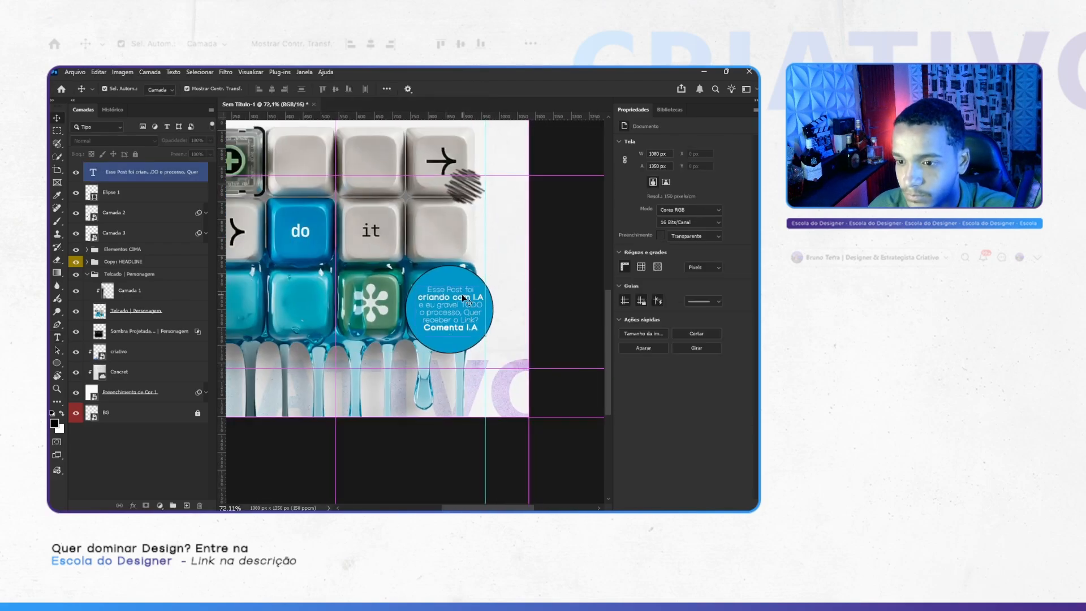
pyautogui.click(429, 305)
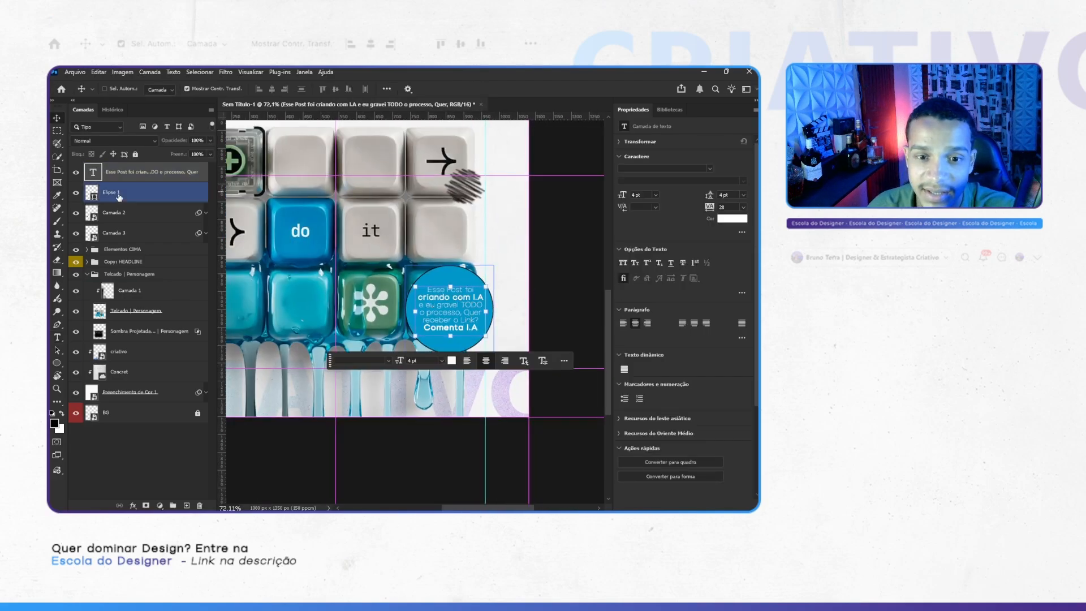
pyautogui.click(272, 89)
pyautogui.click(336, 89)
pyautogui.scroll(3, 501, 343)
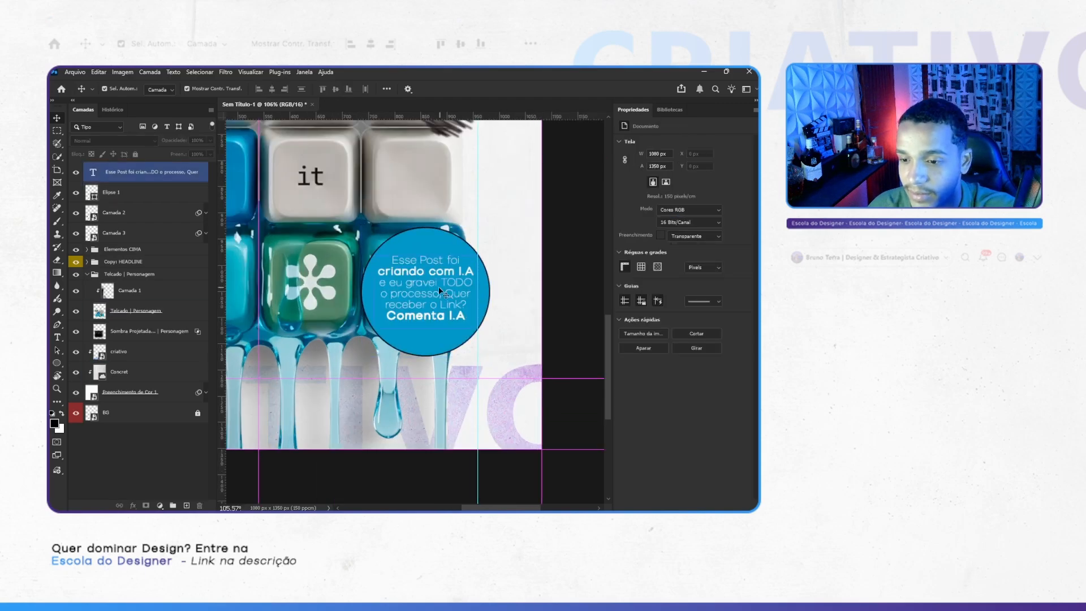
# Step: Shorten the call-to-action text box slightly and align its vertical centre with the circle again
pyautogui.doubleClick(439, 286)
pyautogui.moveTo(426, 326); pyautogui.dragTo(427, 321)
pyautogui.hotkey('ctrl', 'Return')
pyautogui.keyDown('shift'); pyautogui.click(138, 198); pyautogui.keyUp('shift')
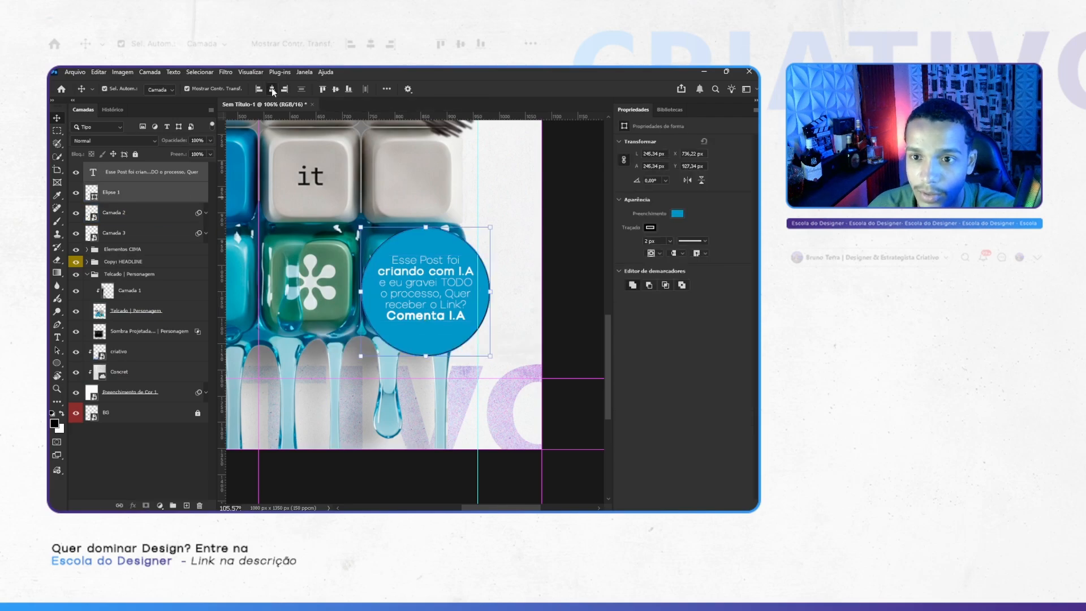
pyautogui.click(336, 89)
pyautogui.click(552, 273)
# Step: Examine the whole post at several zoom levels, checking how the circle balances with the headline and keyboard artwork
pyautogui.scroll(-2, 554, 274)
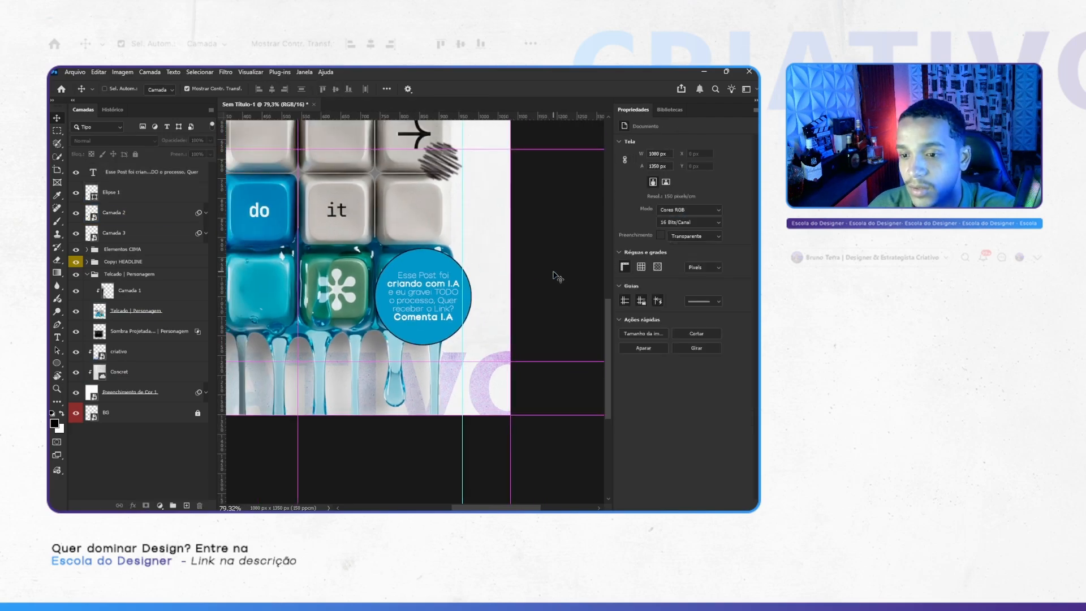
pyautogui.hscroll(-1, 557, 276)
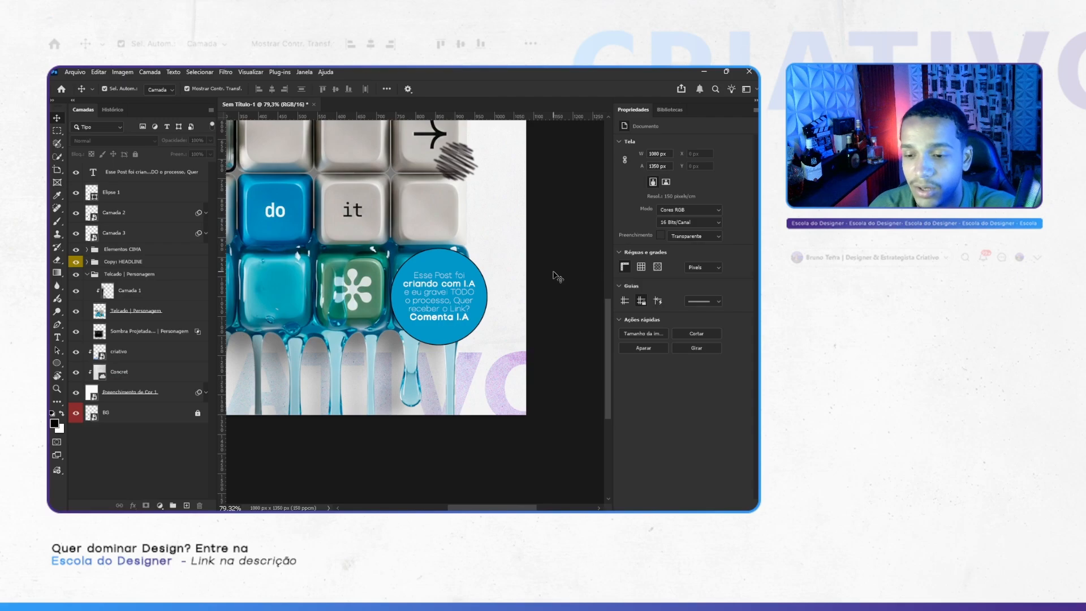
pyautogui.scroll(-4, 552, 277)
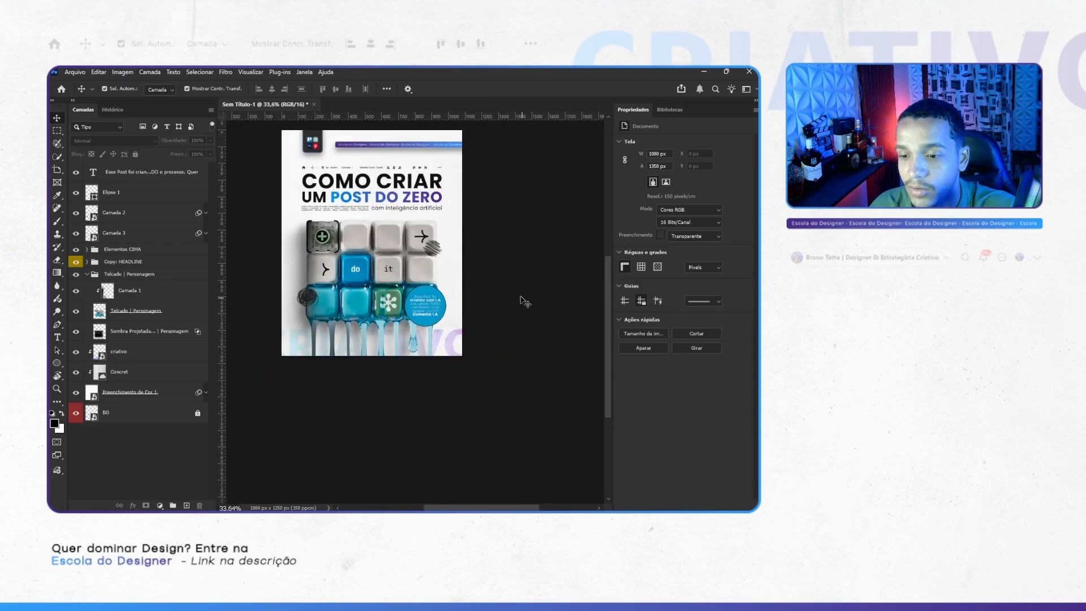
pyautogui.scroll(2, 517, 288)
pyautogui.scroll(1, 509, 306)
pyautogui.scroll(2, 489, 334)
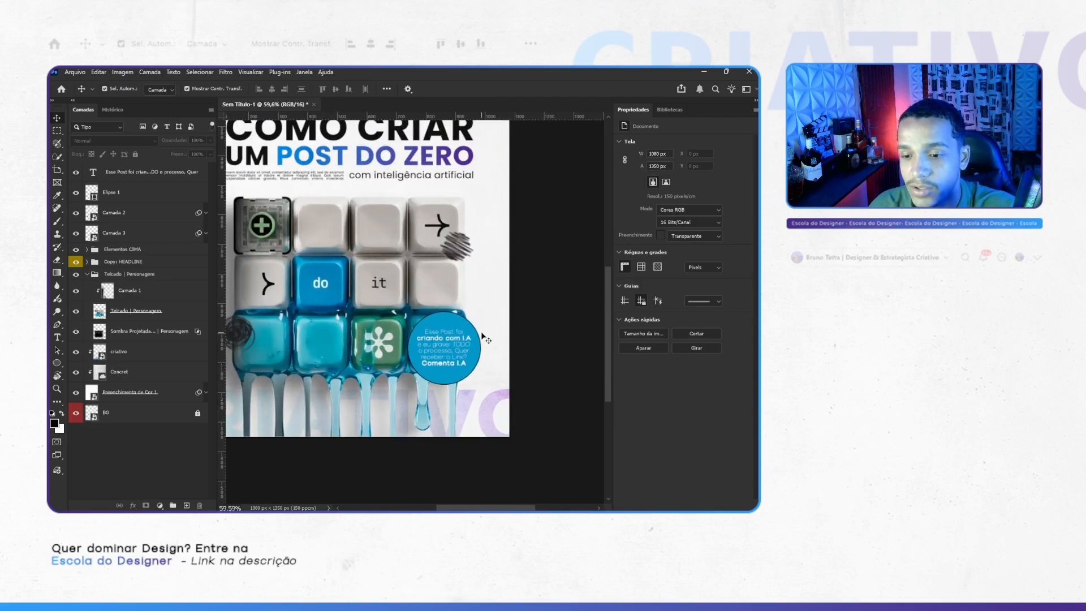
pyautogui.scroll(-4, 487, 335)
pyautogui.scroll(2, 490, 335)
pyautogui.scroll(-3, 490, 337)
pyautogui.hscroll(2, 492, 336)
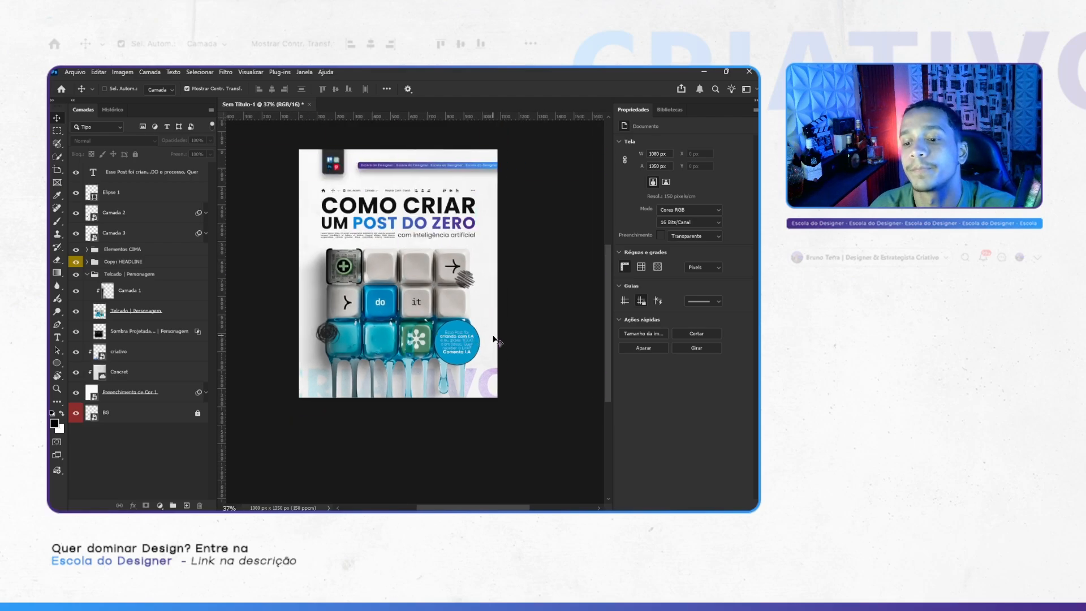
pyautogui.hscroll(1, 495, 337)
pyautogui.hscroll(-1, 498, 336)
pyautogui.scroll(1, 500, 341)
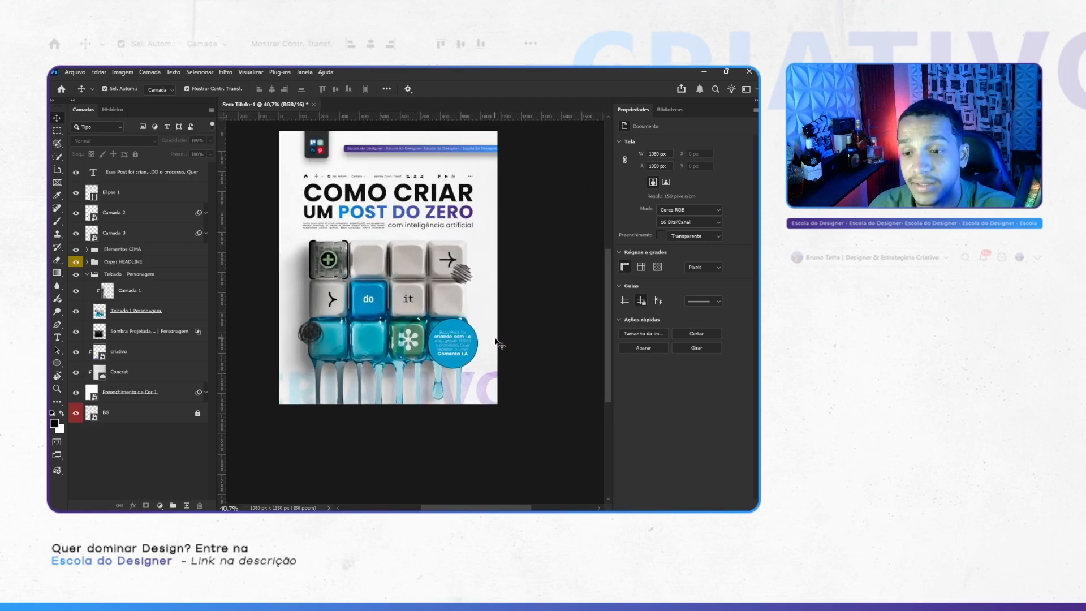
pyautogui.scroll(-1, 495, 341)
pyautogui.scroll(1, 492, 337)
pyautogui.scroll(-2, 469, 316)
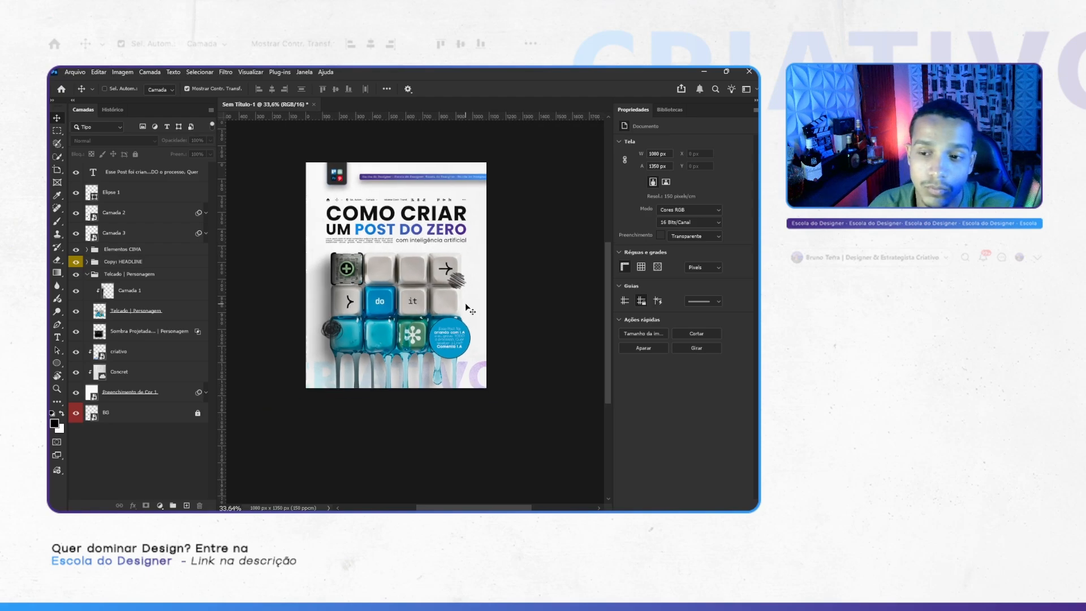
pyautogui.scroll(1, 467, 306)
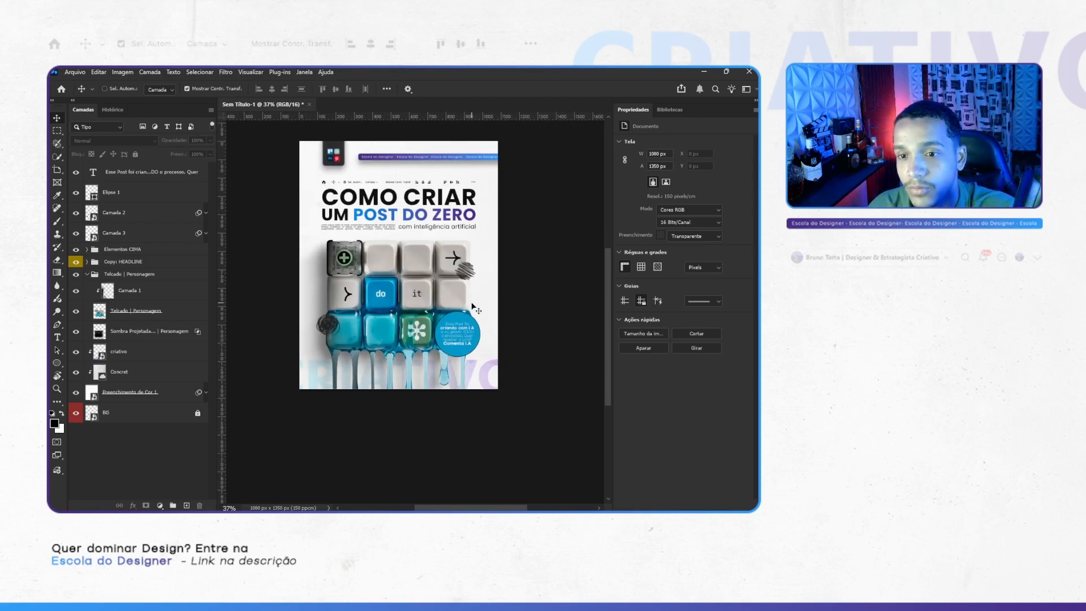
pyautogui.scroll(1, 472, 306)
pyautogui.scroll(-2, 472, 306)
pyautogui.scroll(1, 472, 306)
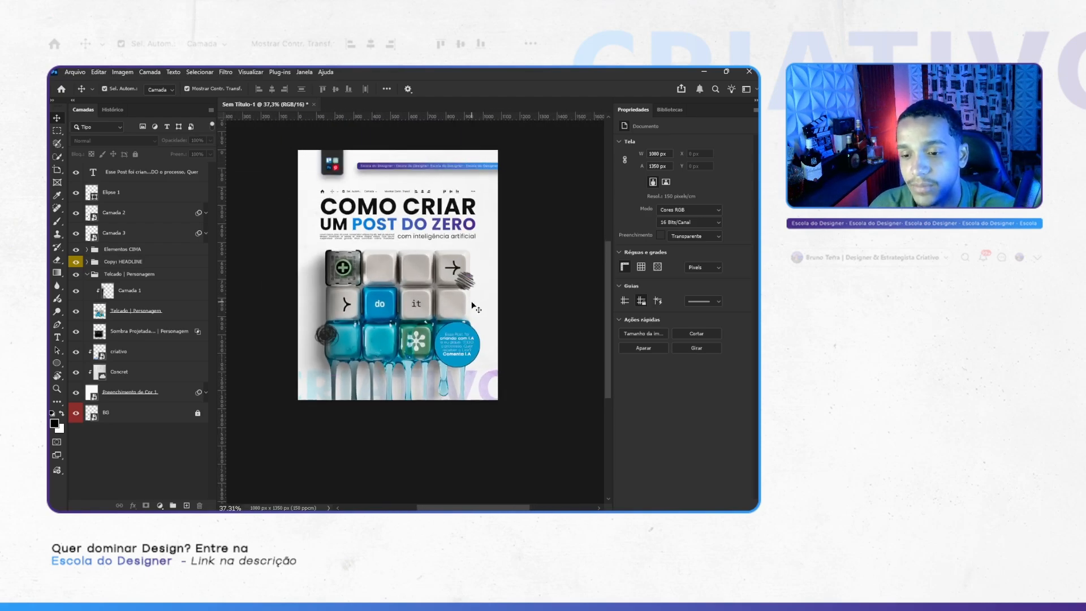
pyautogui.scroll(1, 473, 306)
pyautogui.scroll(-3, 477, 302)
pyautogui.scroll(2, 489, 292)
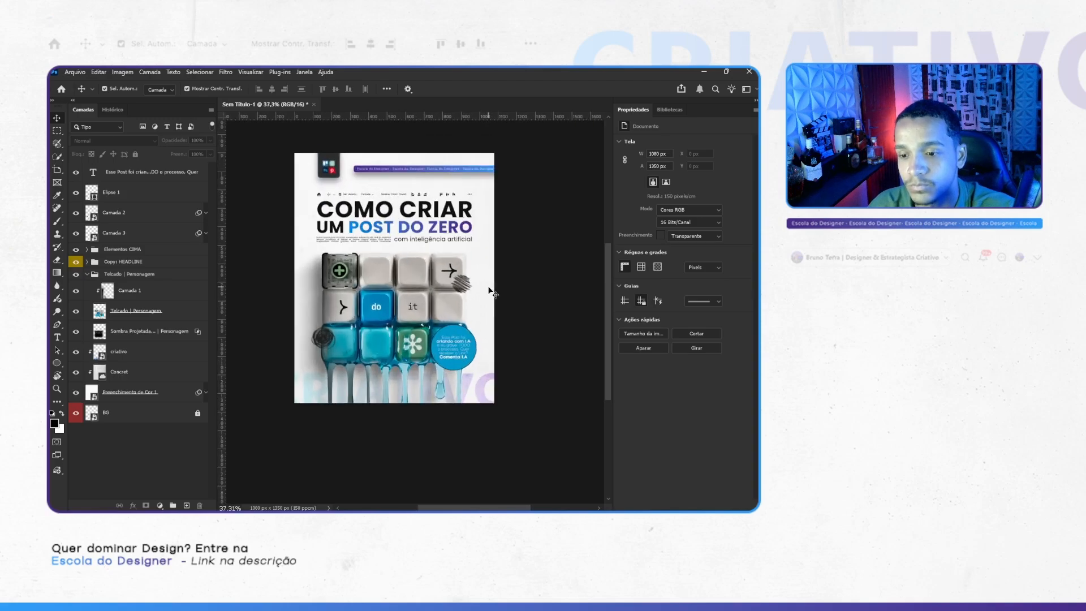
# Step: Switch to the browser, look through the Pinterest results for "Arte Social media Minimalista", and return to Photoshop
pyautogui.hotkey('alt', 'Tab')
pyautogui.scroll(-2, 379, 273)
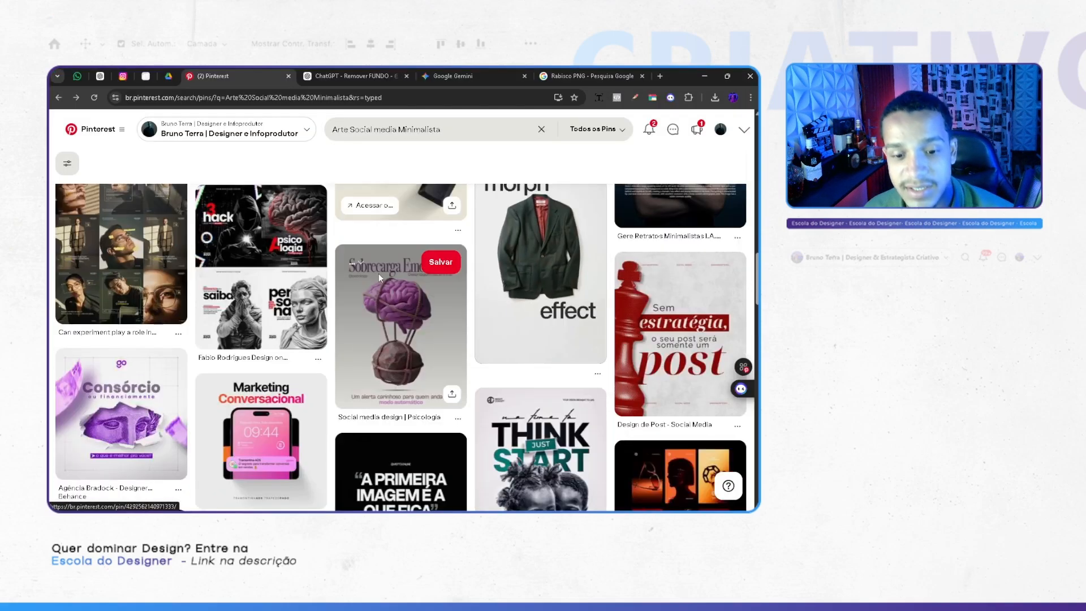
pyautogui.scroll(-2, 373, 271)
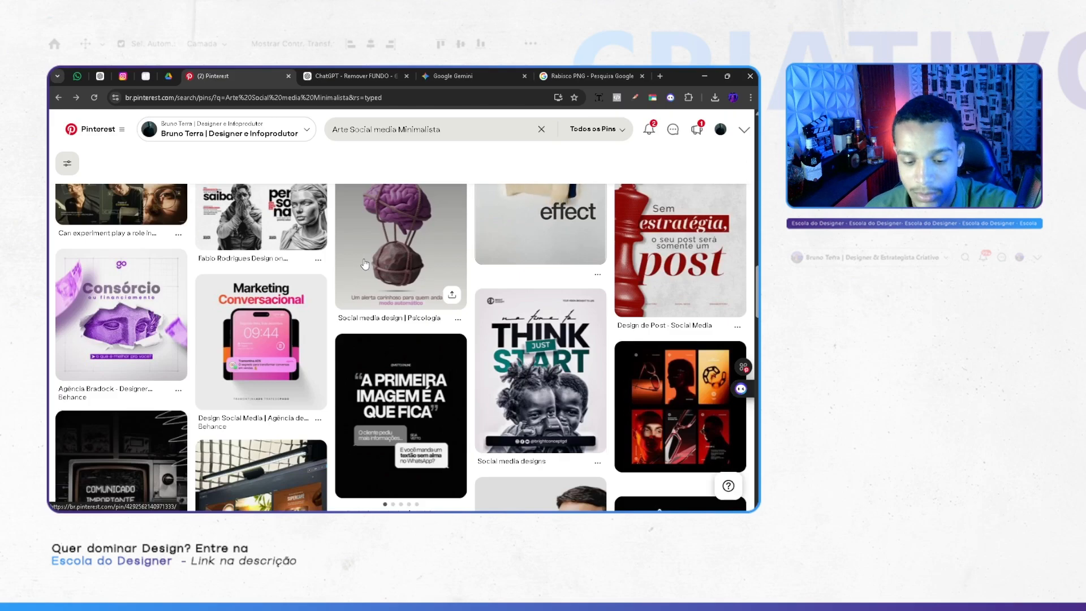
pyautogui.hotkey('alt', 'Tab')
# Step: Hide the "Elementos CIMA" group containing the logo and ribbon at the top of the post
pyautogui.scroll(-1, 386, 259)
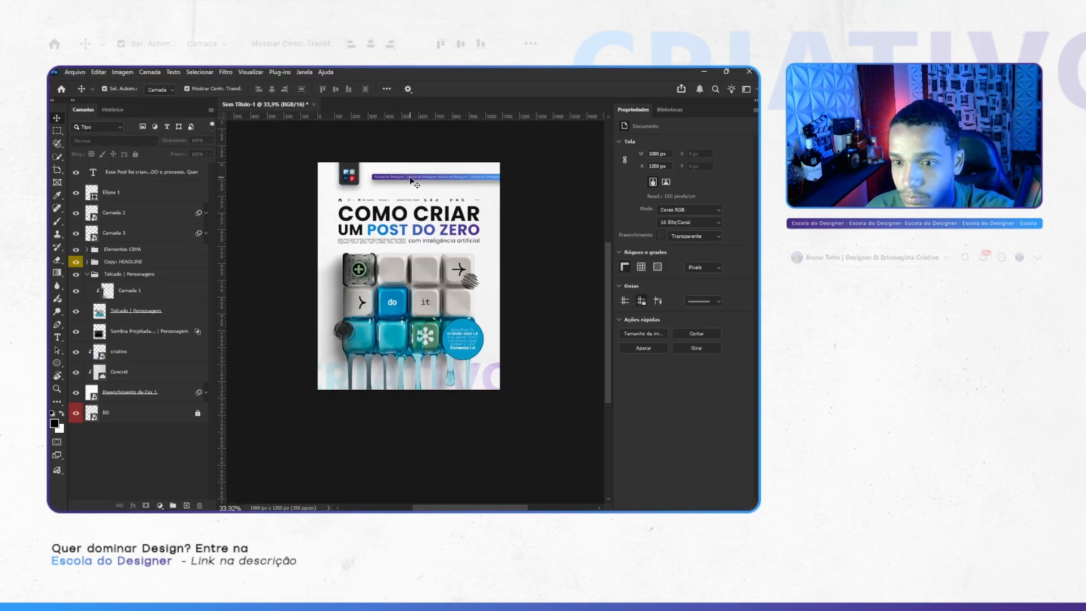
pyautogui.click(411, 180)
pyautogui.click(87, 251)
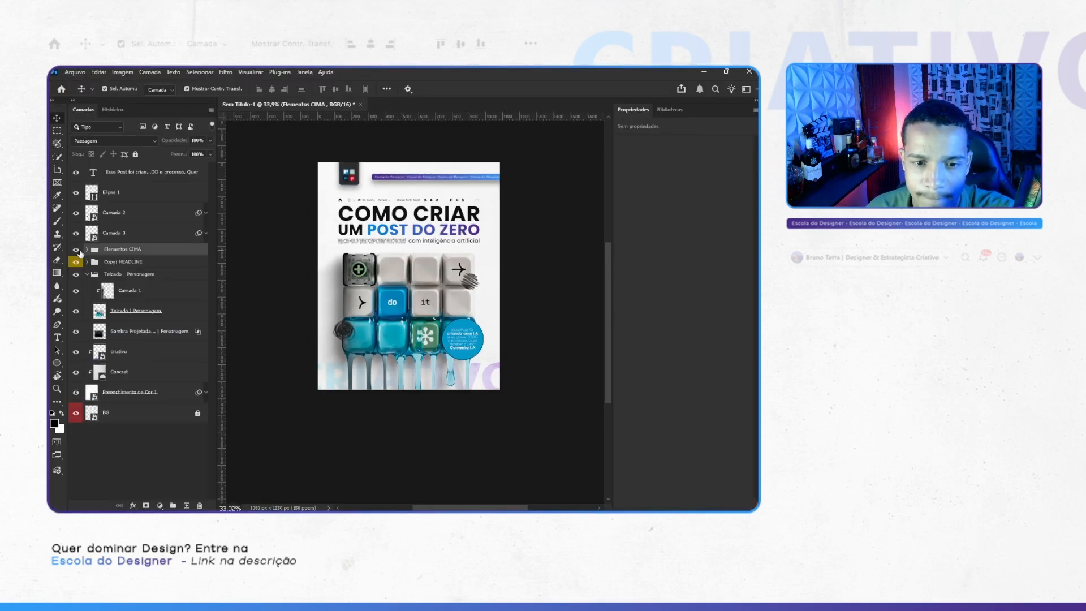
pyautogui.click(77, 250)
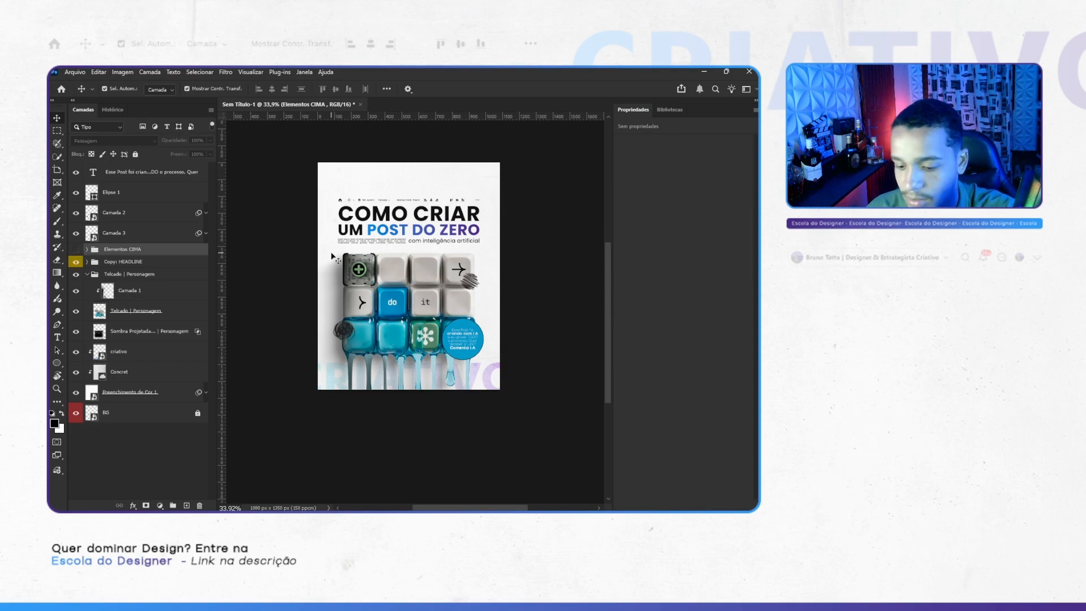
# Step: Show the guides and draw a rectangle about 981 × 1269 px just inside the canvas edges, nudging it slightly into place
pyautogui.press('u')
pyautogui.hotkey('ctrl', ';')
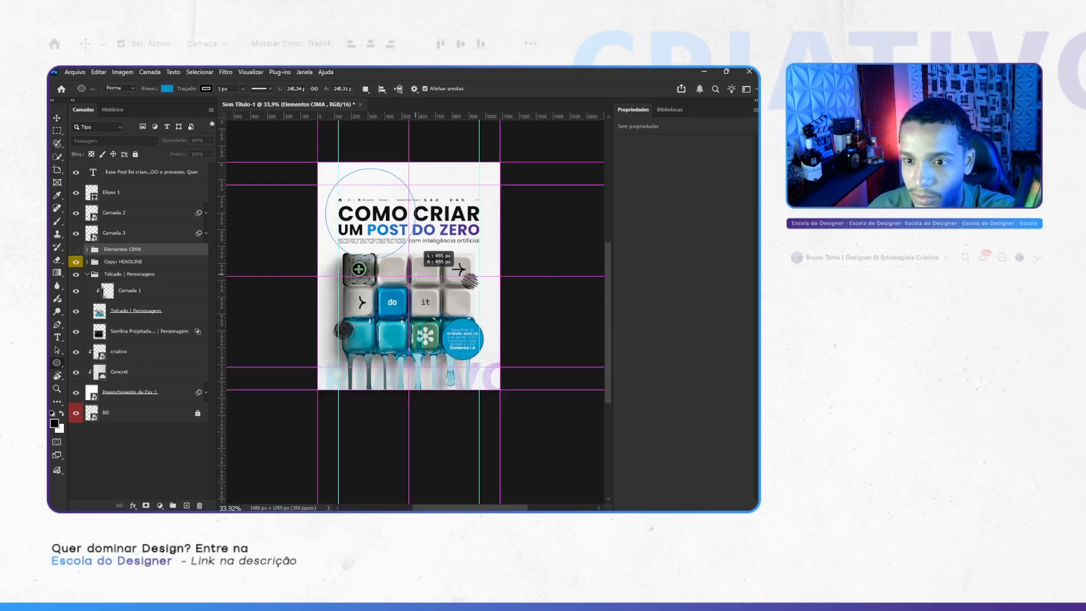
pyautogui.rightClick(57, 362)
pyautogui.click(109, 363)
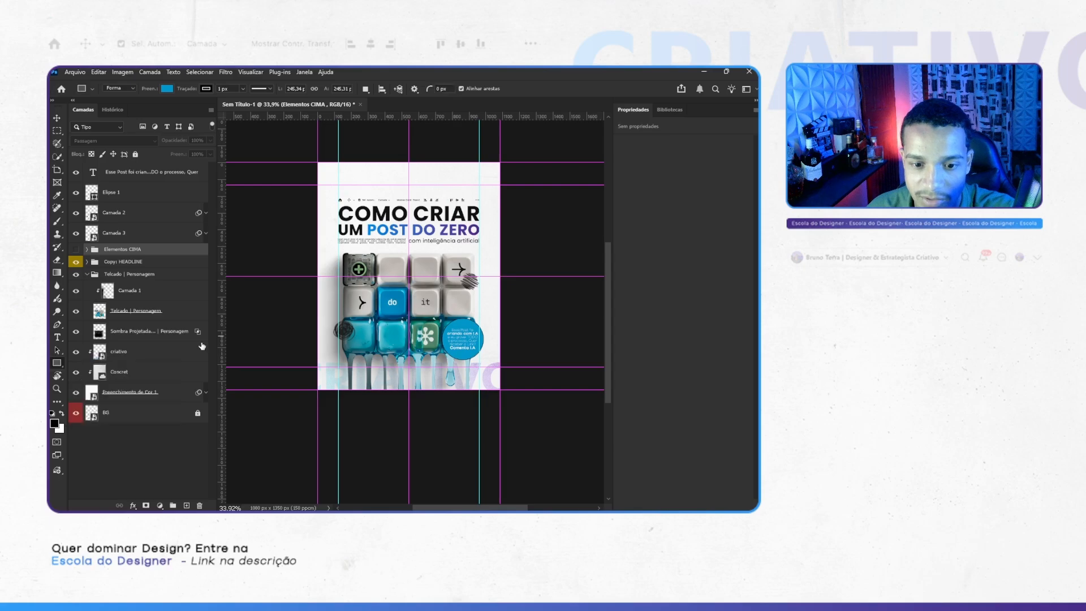
pyautogui.moveTo(324, 169); pyautogui.dragTo(490, 384)
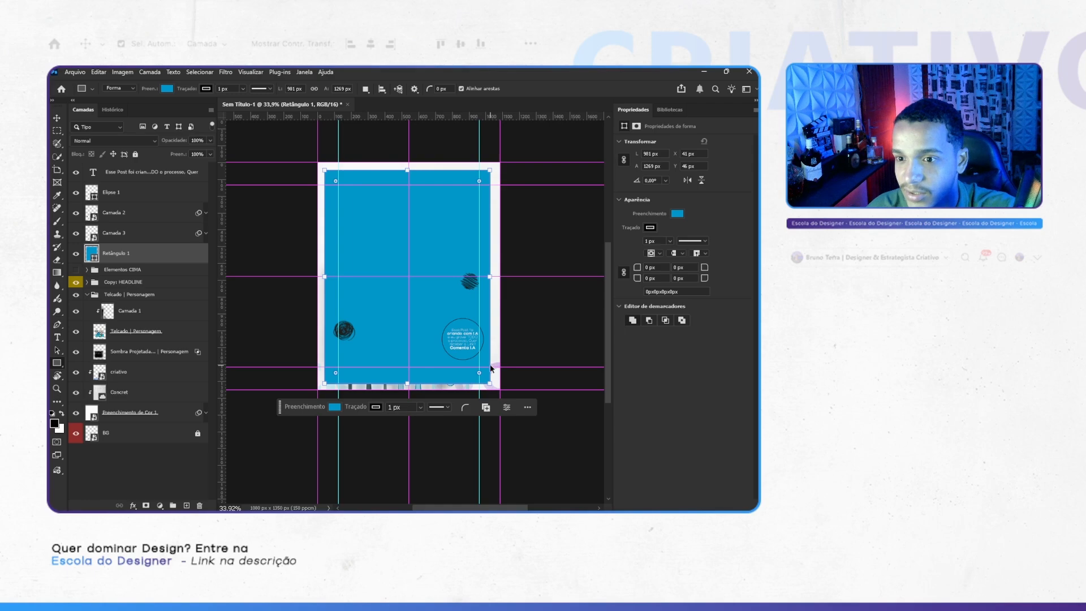
pyautogui.hotkey('ctrl', 't')
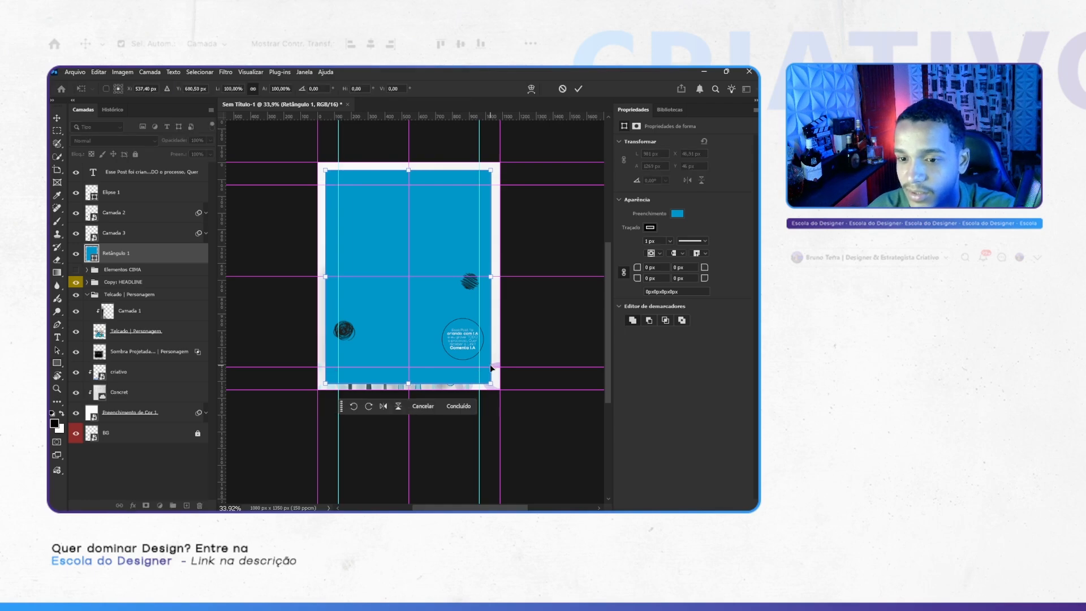
pyautogui.click(458, 405)
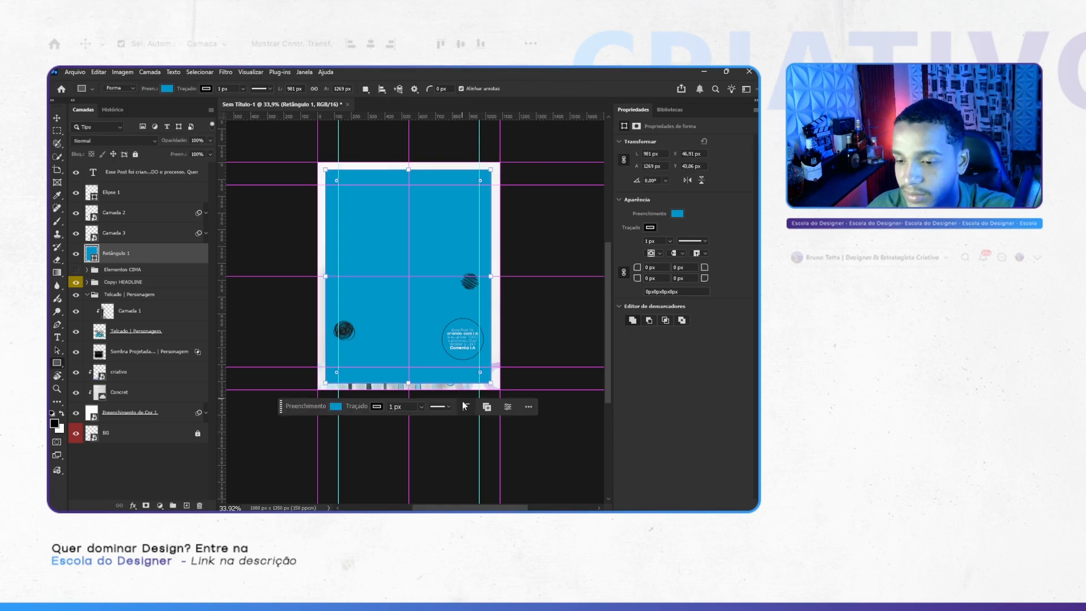
# Step: Remove the rectangle's fill and set its stroke width to 1,5 px, leaving an outlined frame around the post
pyautogui.click(335, 406)
pyautogui.click(289, 343)
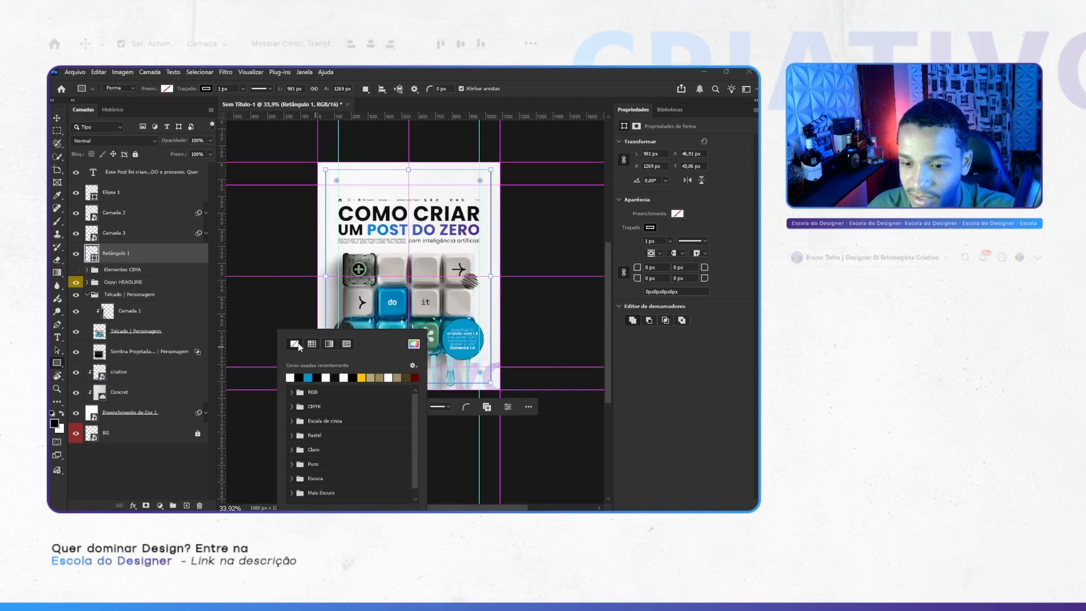
pyautogui.click(402, 406)
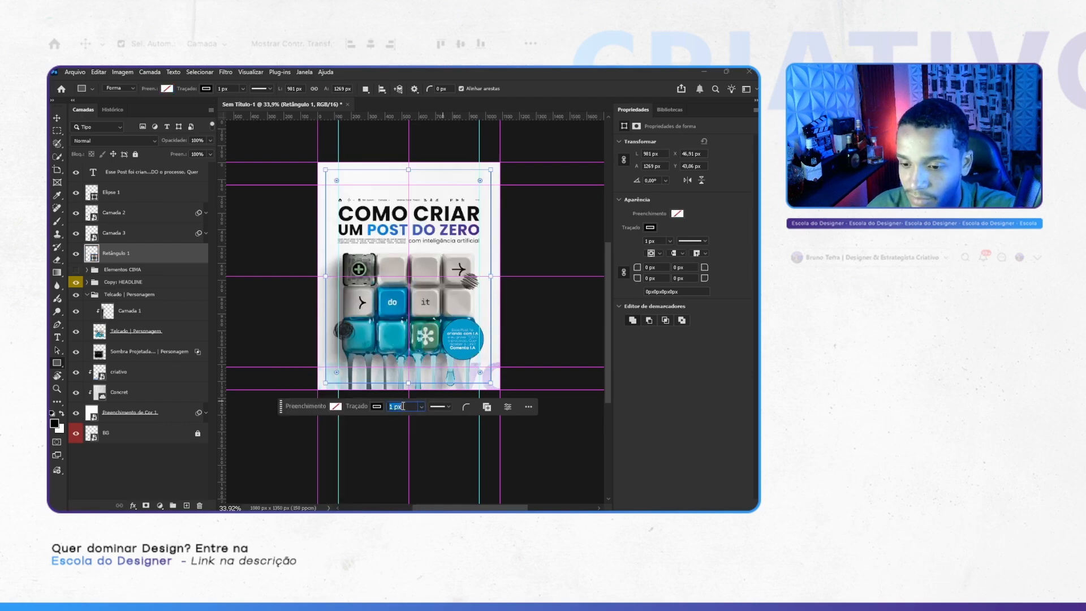
pyautogui.write('1,5')
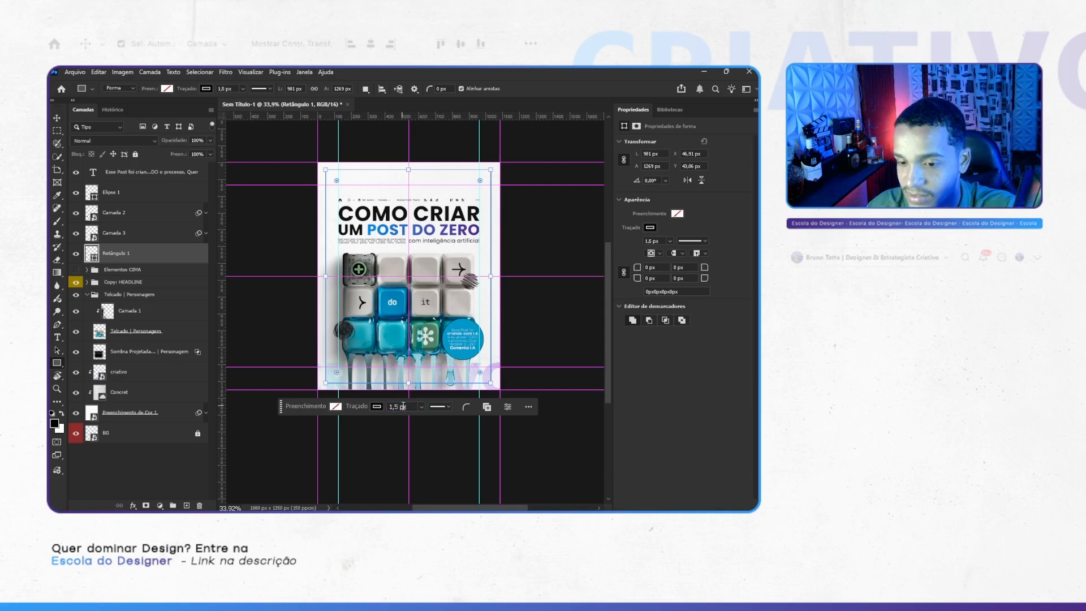
pyautogui.write('v')
pyautogui.click(545, 345)
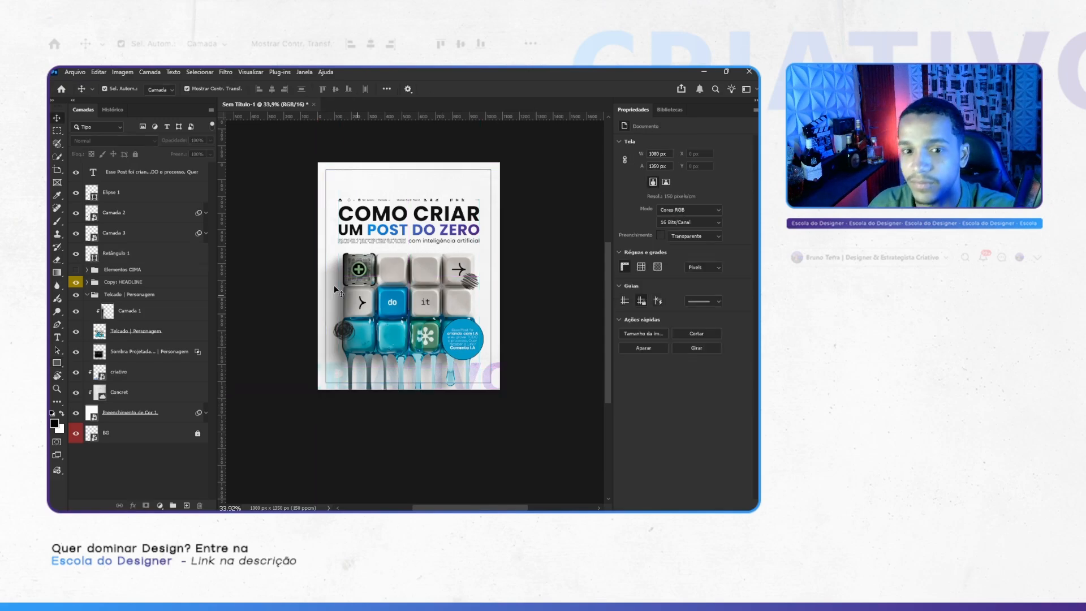
# Step: Select the "Retângulo 1" frame and round its top-right and bottom-left corners to 150 px
pyautogui.click(148, 195)
pyautogui.click(150, 212)
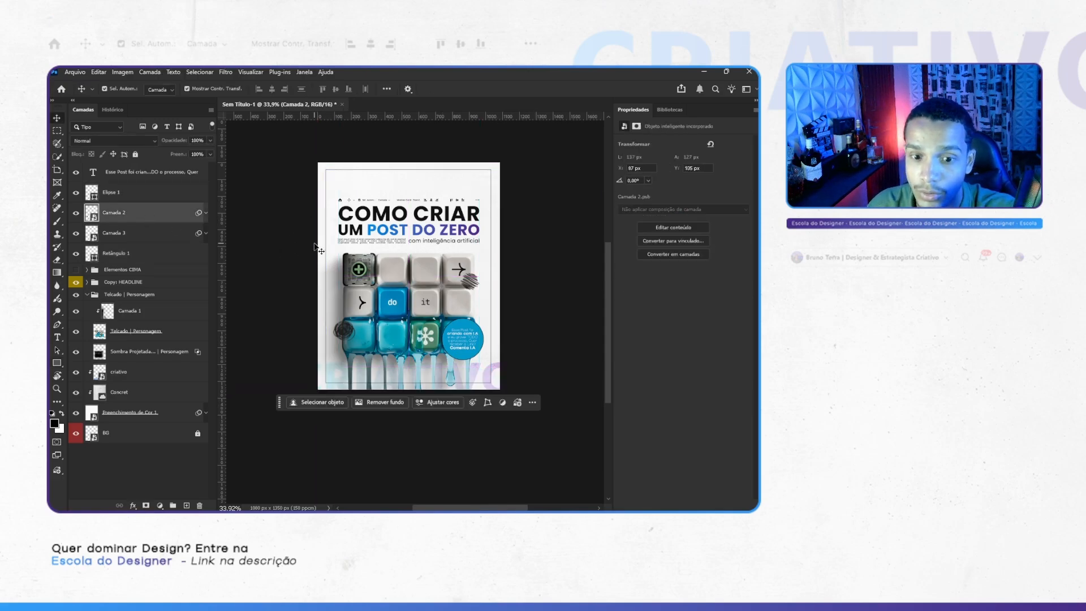
pyautogui.click(138, 252)
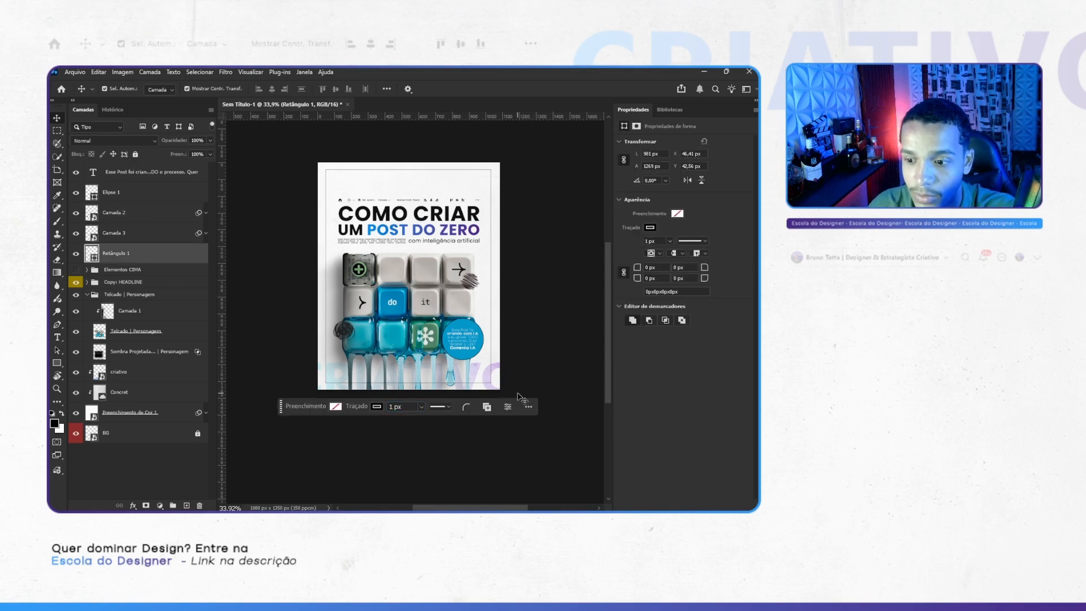
pyautogui.click(466, 407)
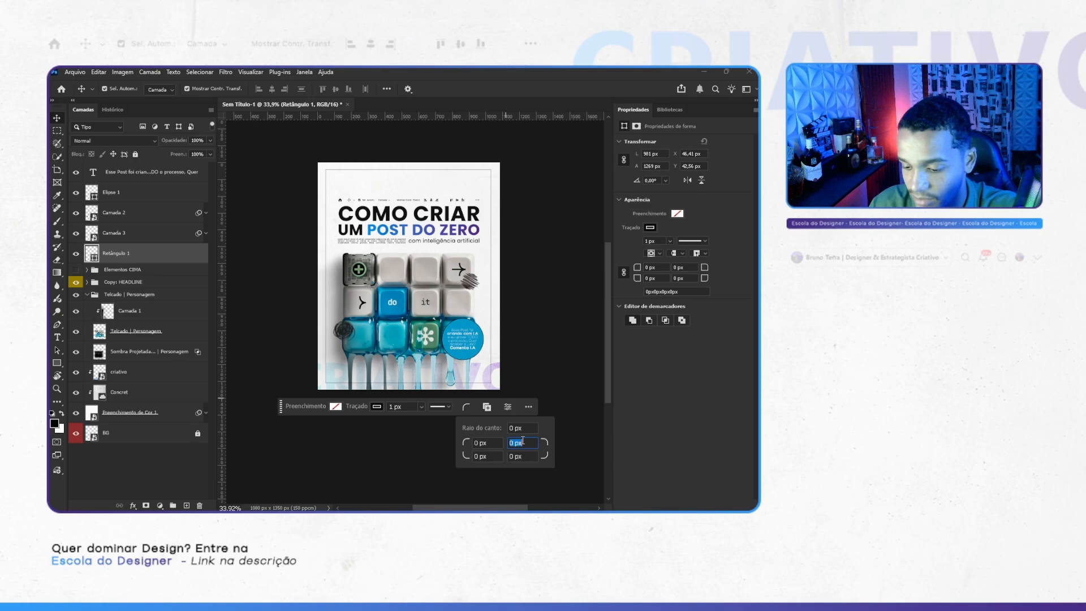
pyautogui.hotkey('ctrl', 'a')
pyautogui.hotkey('ctrl', 'c')
pyautogui.doubleClick(492, 456)
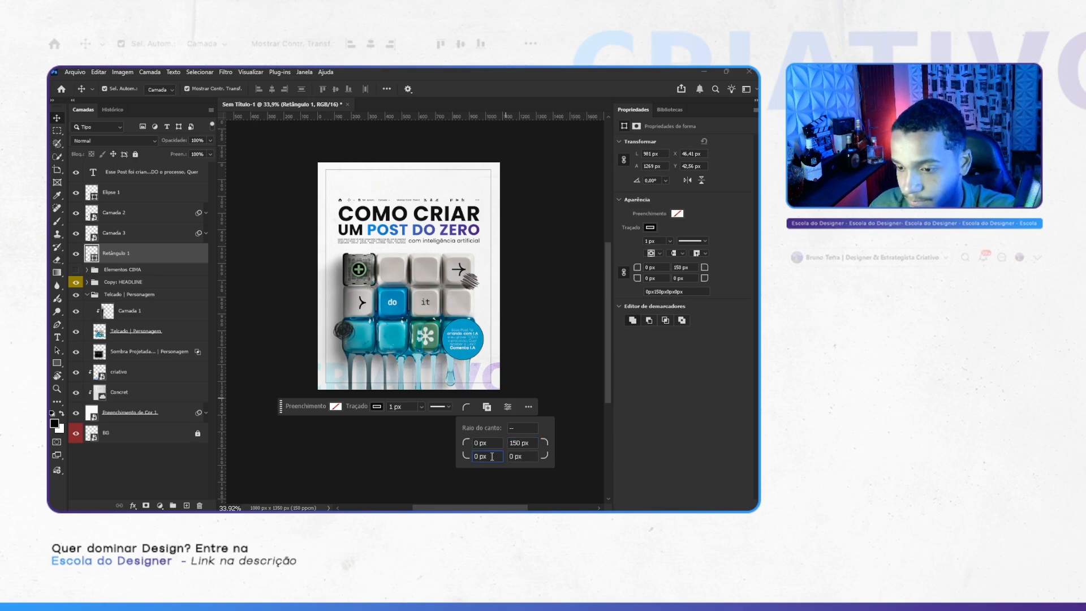
pyautogui.hotkey('ctrl', 'v')
pyautogui.press('Return')
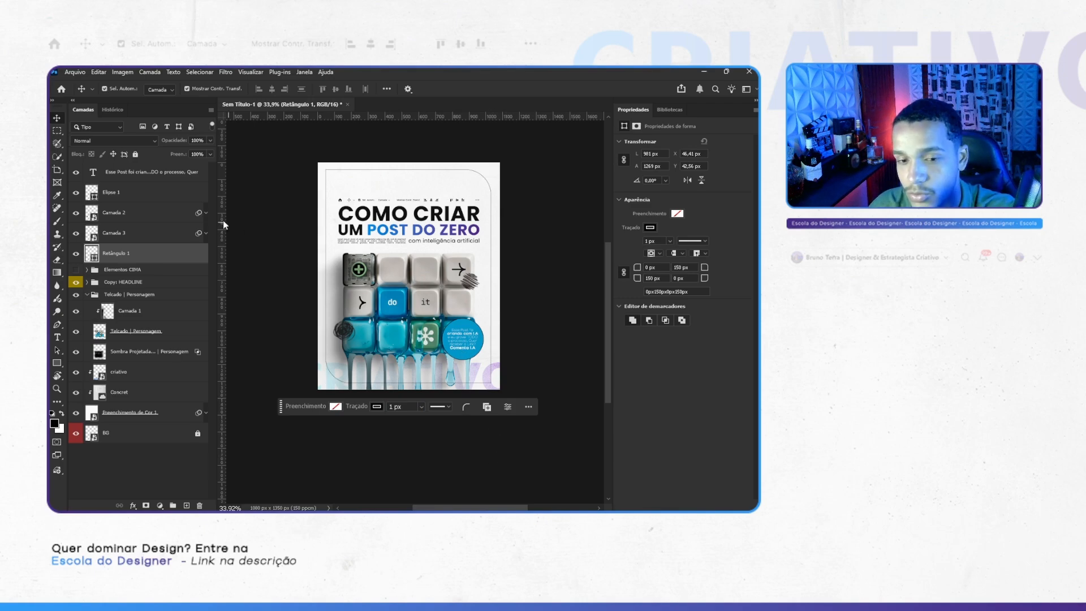
# Step: Set the frame's opacity to 20% and check its placement against the guides
pyautogui.write('20')
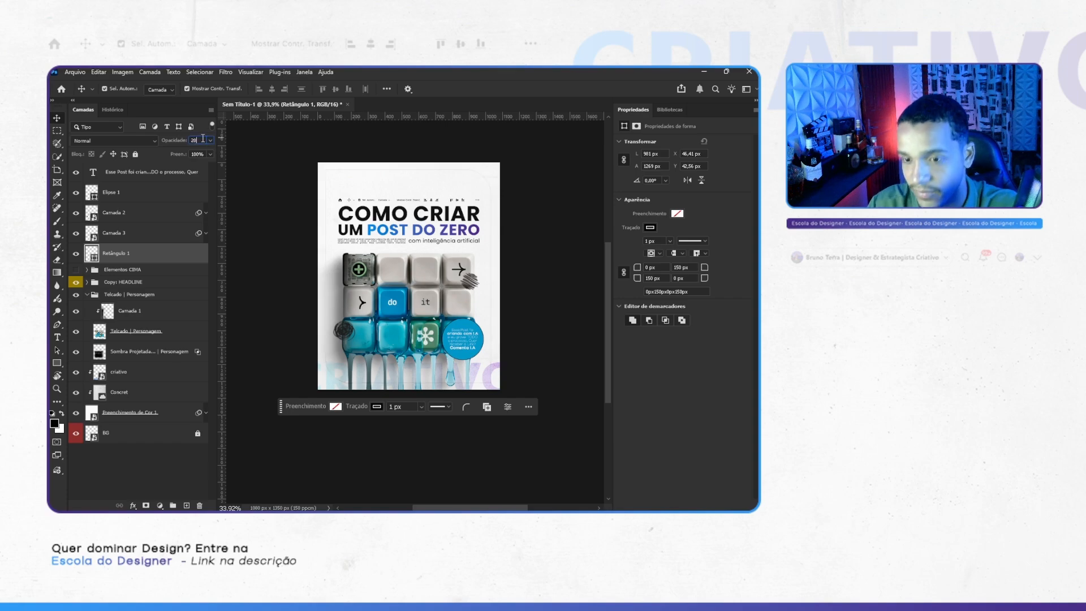
pyautogui.click(553, 300)
pyautogui.scroll(3, 552, 299)
pyautogui.hscroll(-2, 549, 299)
pyautogui.hotkey('ctrl', ';')
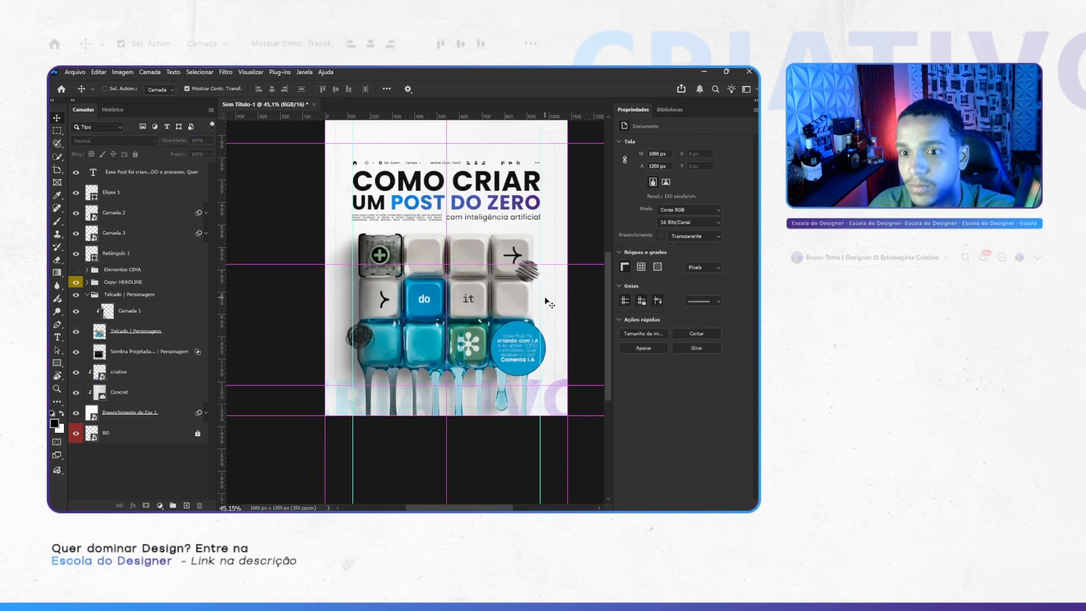
pyautogui.hotkey('ctrl', ';')
pyautogui.scroll(1, 541, 295)
pyautogui.hscroll(2, 543, 299)
# Step: Show the "Elementos CIMA" group again and hide only its "BAR - FERRAMENTAS" layer
pyautogui.click(76, 270)
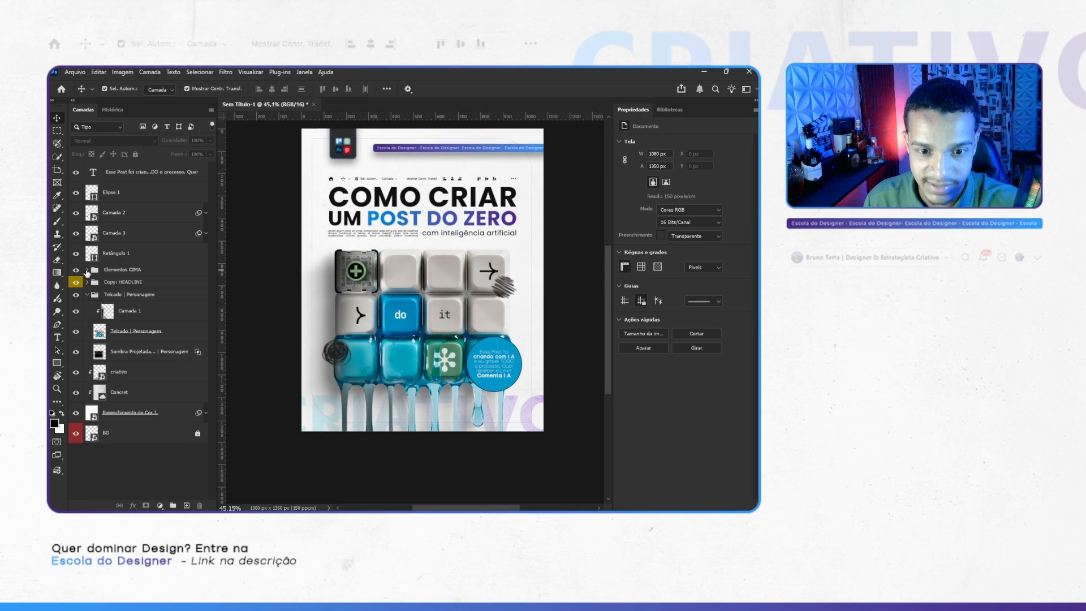
pyautogui.click(87, 270)
pyautogui.click(76, 286)
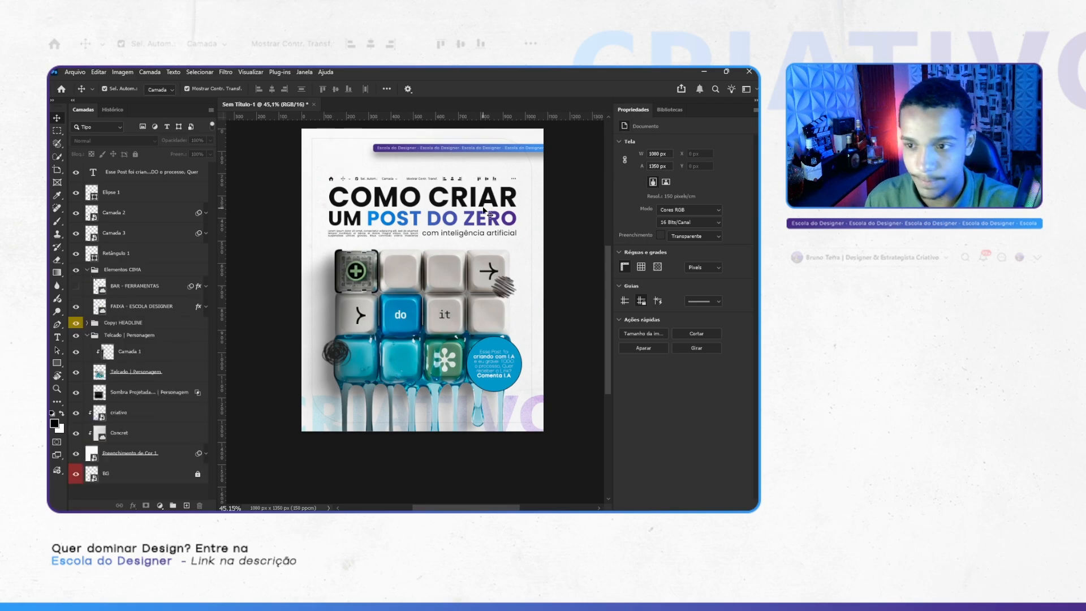
pyautogui.scroll(1, 543, 226)
pyautogui.scroll(-2, 548, 217)
# Step: Move the "Escola do Designer" ribbon to the bottom of the post, starting at the left edge, and check it against the guides
pyautogui.moveTo(544, 216); pyautogui.dragTo(527, 225)
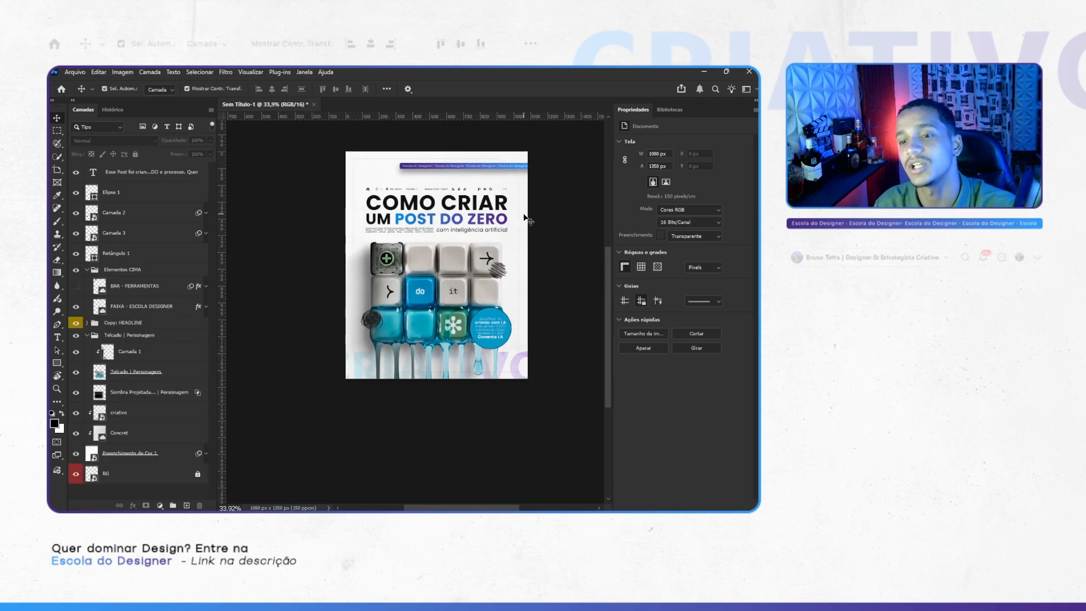
pyautogui.moveTo(503, 175); pyautogui.dragTo(449, 374)
pyautogui.click(541, 368)
pyautogui.hotkey('ctrl', ';')
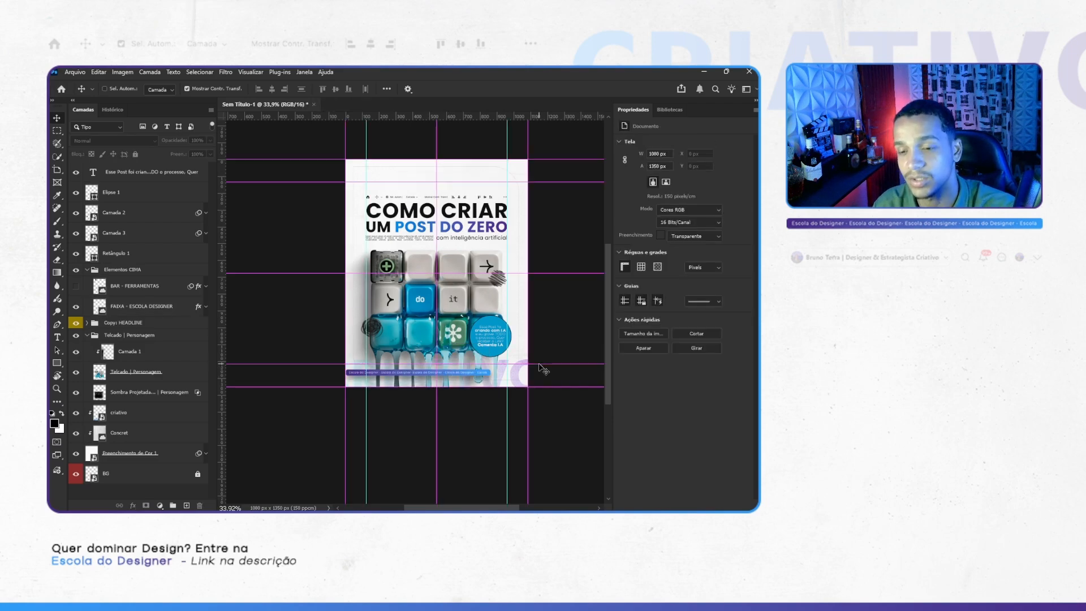
pyautogui.hotkey('ctrl', ';')
# Step: Examine the overall layout with the ribbon at the bottom, glancing at the Pinterest references in the browser for comparison
pyautogui.hscroll(2, 514, 341)
pyautogui.scroll(1, 511, 339)
pyautogui.hscroll(1, 486, 326)
pyautogui.hscroll(-2, 474, 314)
pyautogui.scroll(-1, 460, 300)
pyautogui.hscroll(-2, 461, 301)
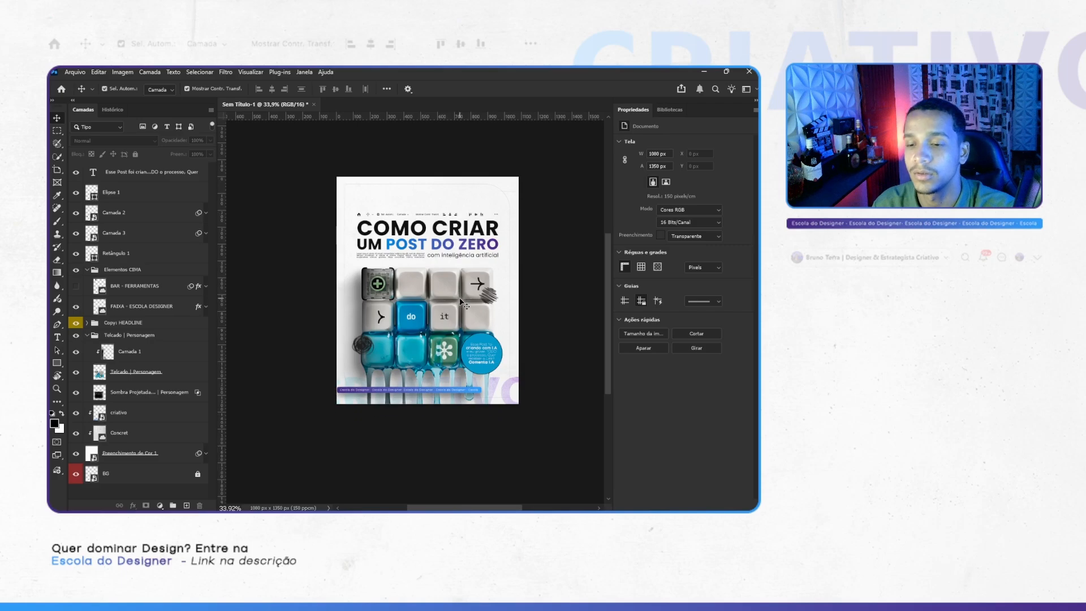
pyautogui.scroll(-3, 460, 300)
pyautogui.scroll(2, 458, 300)
pyautogui.hotkey('alt', 'Tab')
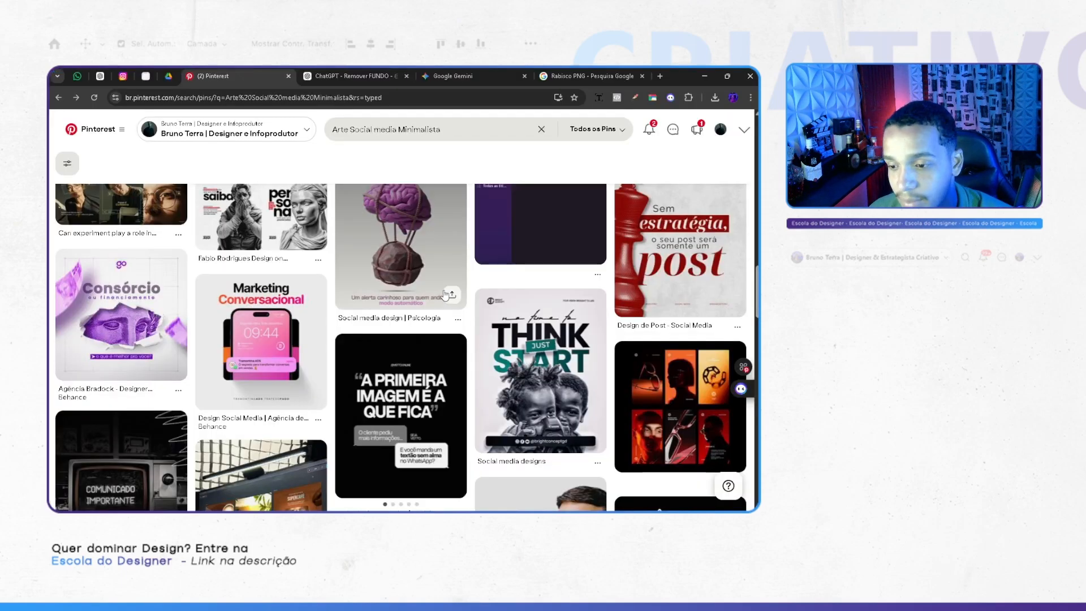
pyautogui.hotkey('alt', 'Tab')
pyautogui.scroll(3, 418, 178)
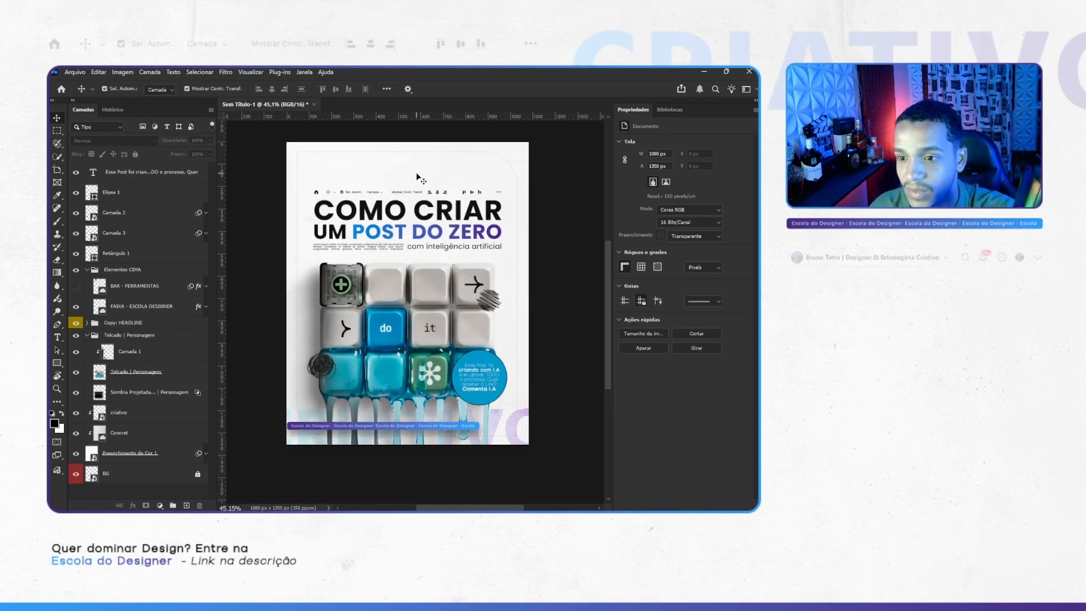
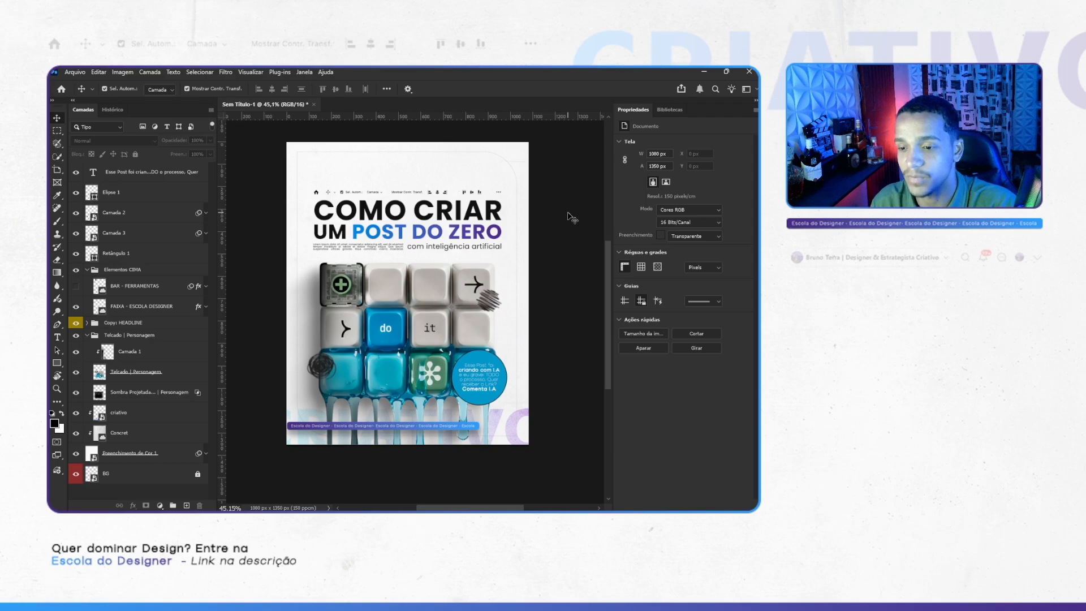
# Step: Examine the blue call-to-action circle up close and at full-post view, checking its text and how it sits over the keys
pyautogui.scroll(6, 497, 354)
pyautogui.scroll(-1, 470, 343)
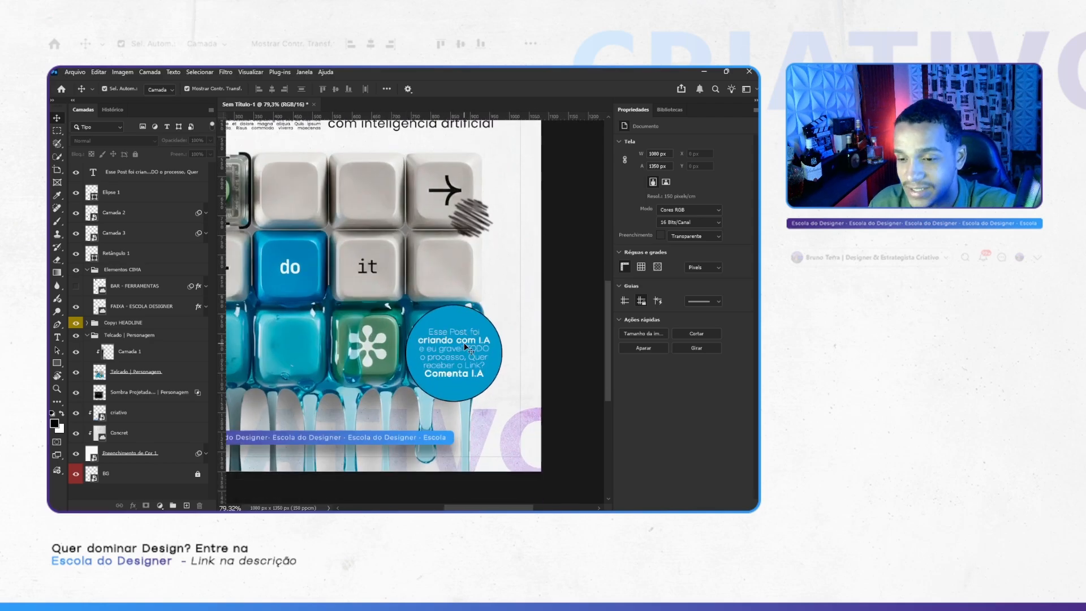
pyautogui.scroll(-4, 479, 340)
pyautogui.scroll(-3, 479, 340)
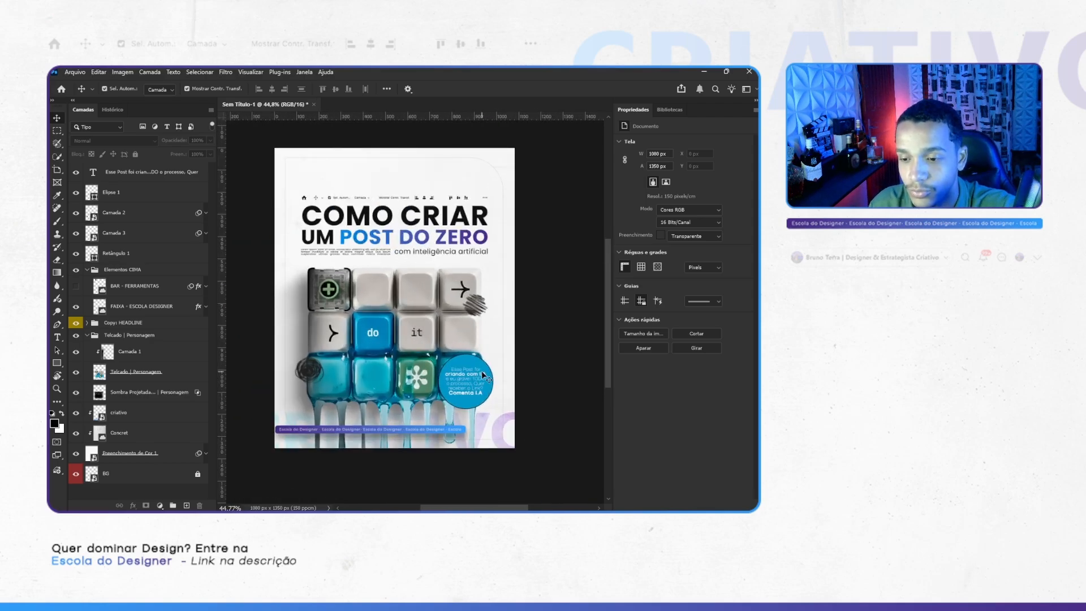
pyautogui.scroll(3, 480, 370)
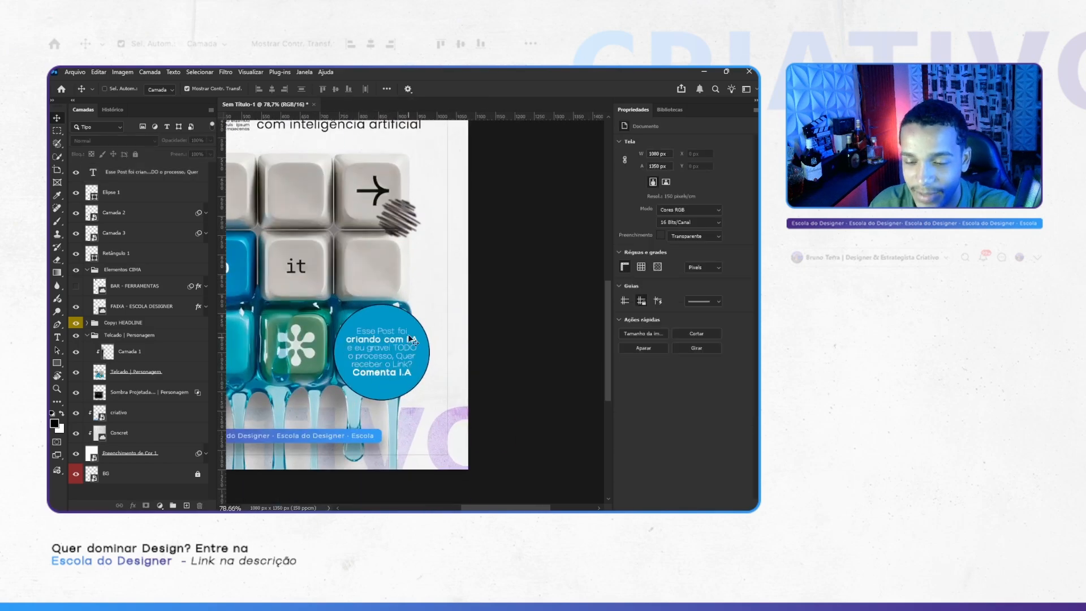
pyautogui.hscroll(-2, 411, 338)
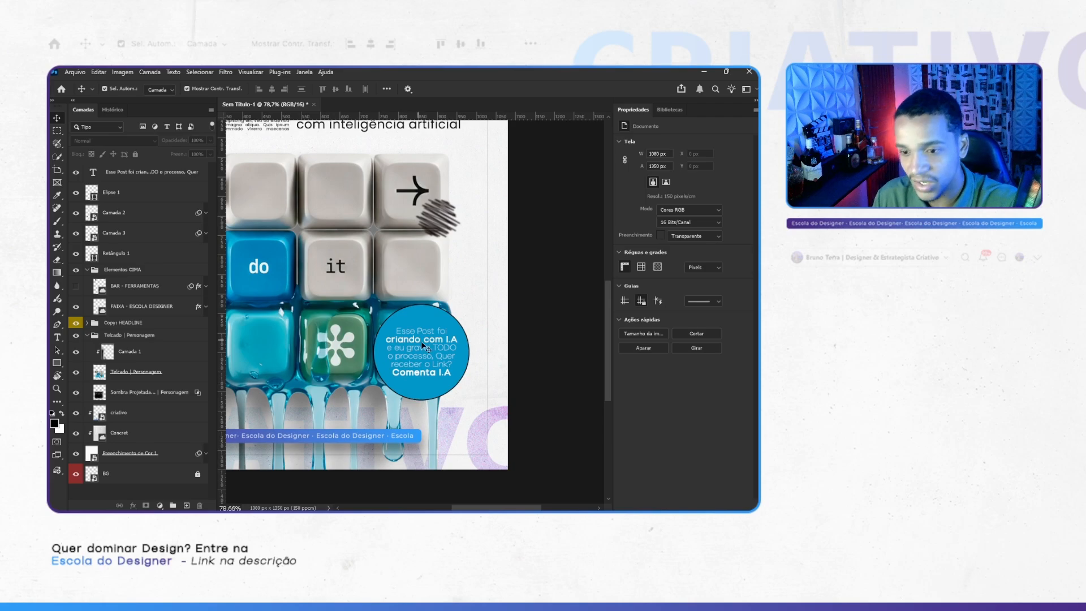
pyautogui.scroll(2, 422, 346)
pyautogui.scroll(3, 422, 345)
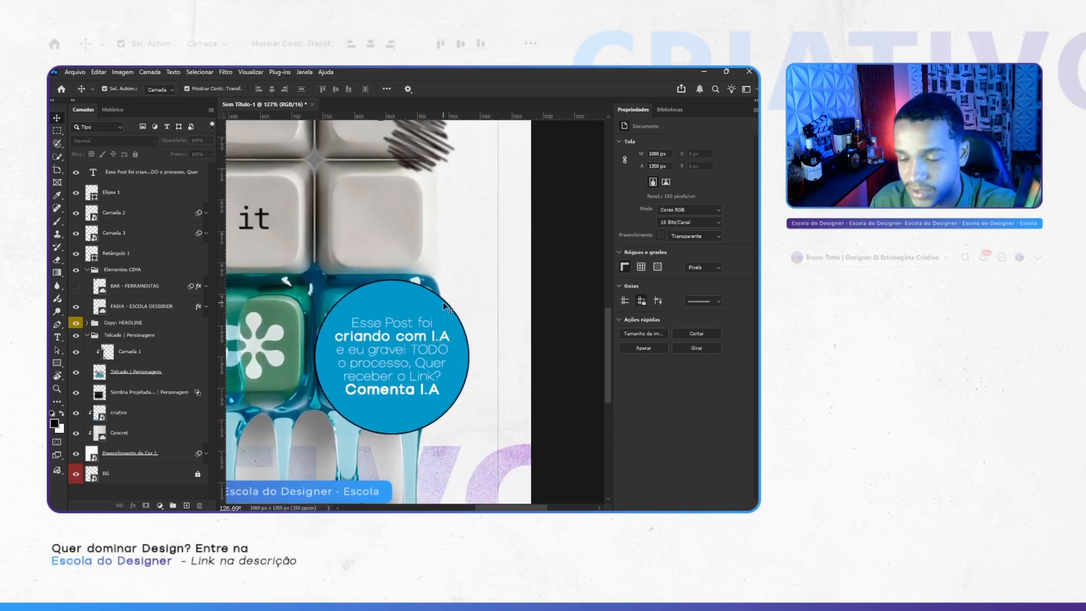
pyautogui.scroll(-5, 445, 306)
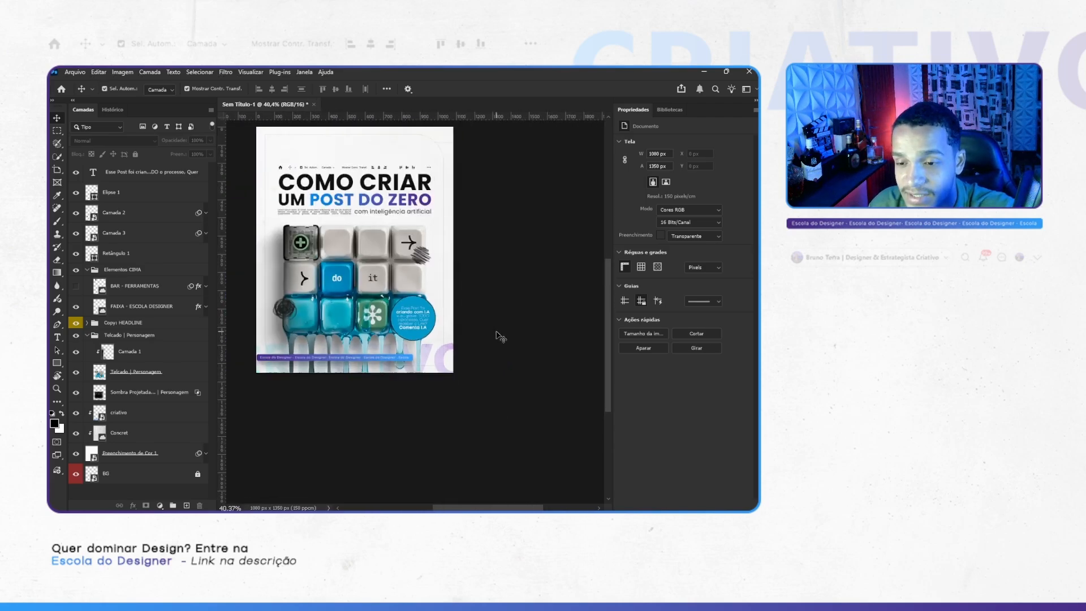
pyautogui.scroll(2, 500, 337)
# Step: Switch to the browser, skim further down the Pinterest results for minimalist post ideas, and return to Photoshop
pyautogui.hotkey('alt', 'Tab')
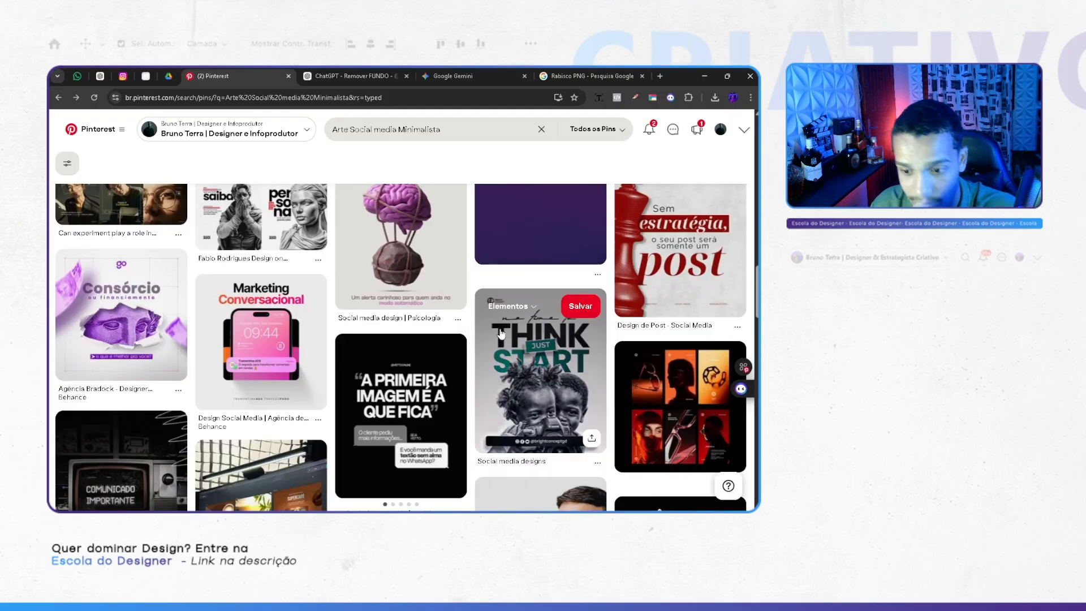
pyautogui.scroll(-8, 501, 334)
pyautogui.hotkey('alt', 'Tab')
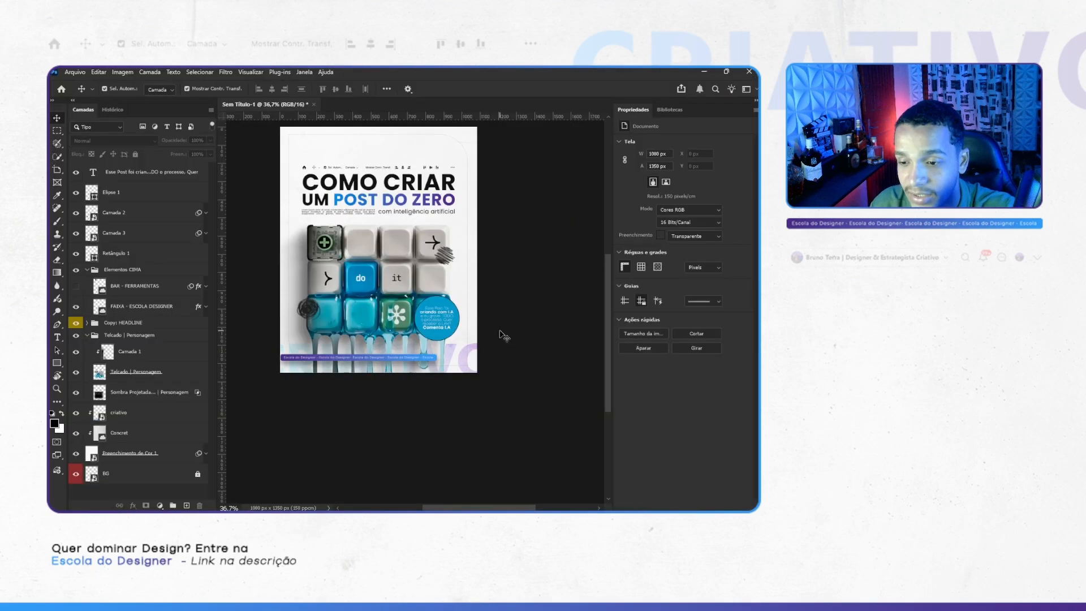
pyautogui.scroll(3, 472, 317)
pyautogui.scroll(-3, 473, 317)
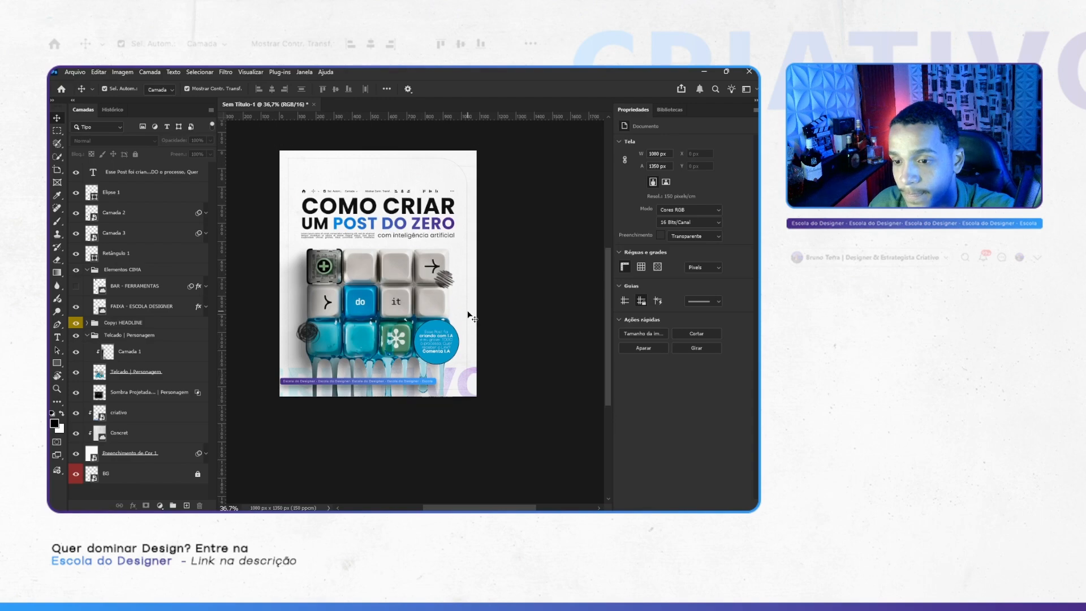
# Step: Collapse the "Teclado | Personagem" group and create a new empty layer just above the "criativo" layer for painting
pyautogui.press('b')
pyautogui.click(87, 335)
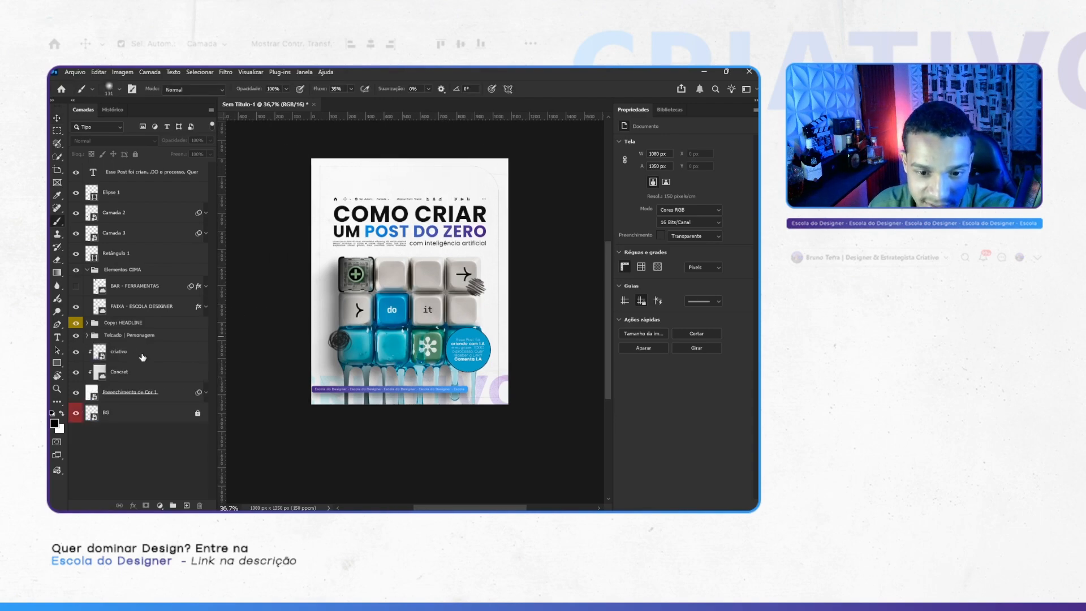
pyautogui.click(139, 357)
pyautogui.click(188, 505)
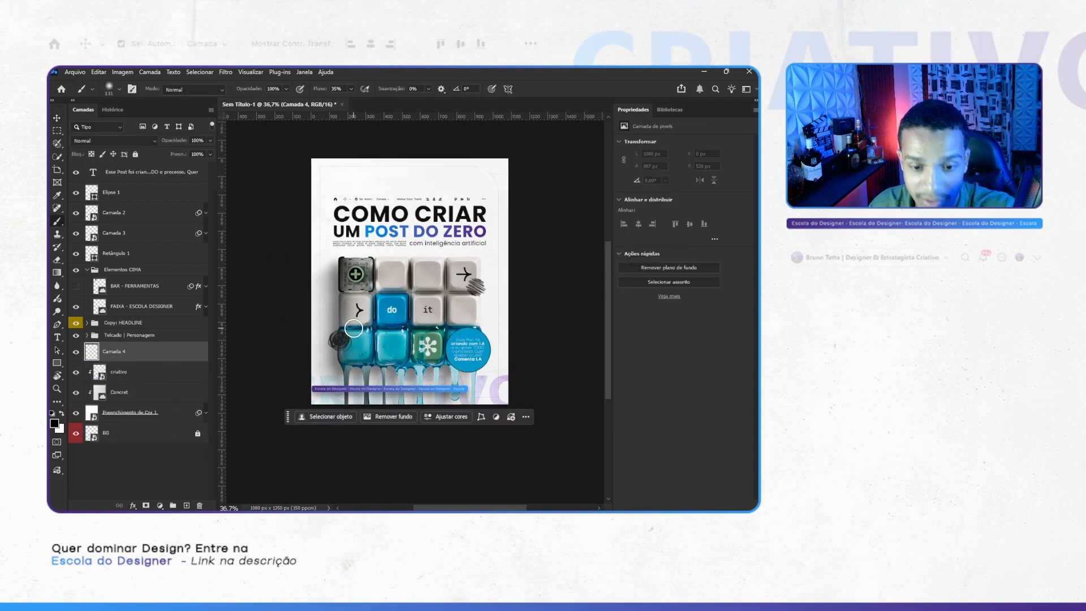
# Step: Choose the "Rabisco" brush preset and reduce its size to about 50 px beside the keyboard artwork
pyautogui.rightClick(405, 310)
pyautogui.scroll(-2, 475, 444)
pyautogui.click(475, 444)
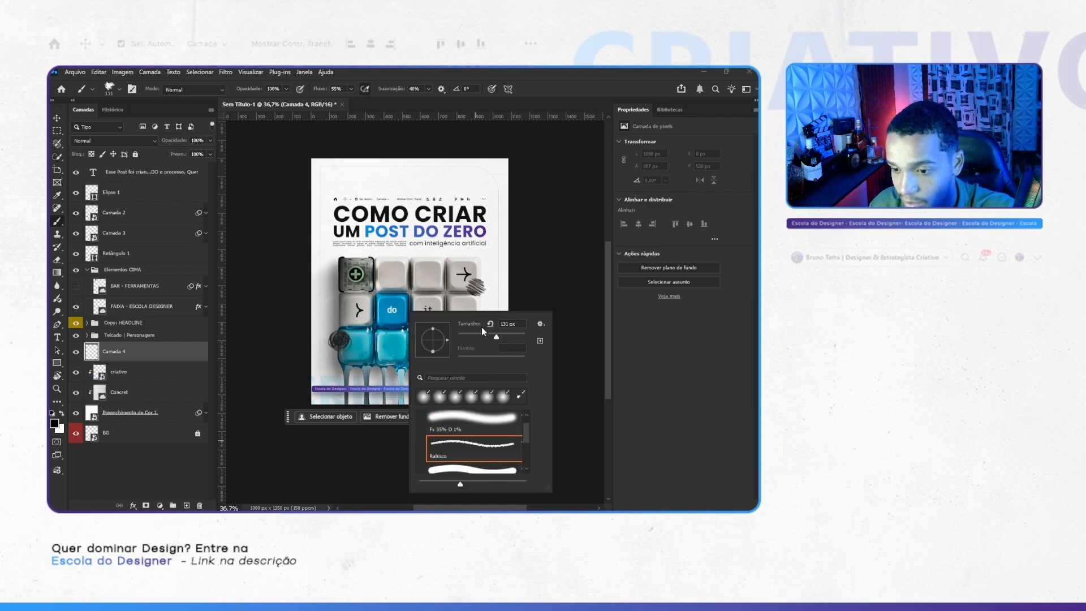
pyautogui.click(483, 282)
pyautogui.scroll(5, 487, 320)
pyautogui.keyDown('alt'); pyautogui.rightClick(470, 304); pyautogui.keyUp('alt')
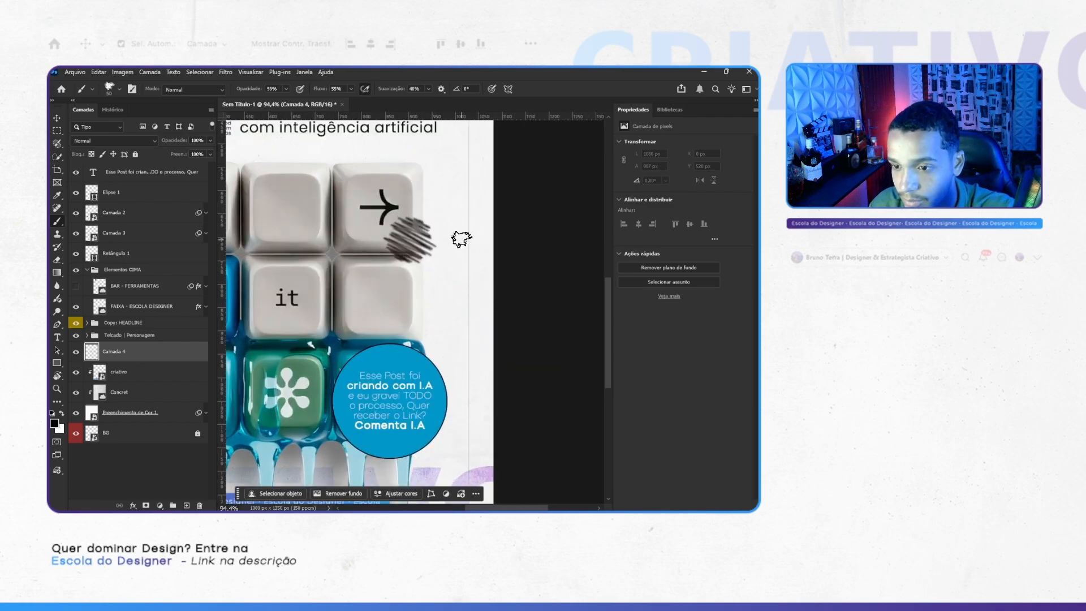
# Step: Try scribble strokes in the blank margin beside the keyboard, shrinking the brush to about 12 px between attempts, and undo them
pyautogui.moveTo(460, 239)
pyautogui.mouseDown()
pyautogui.moveTo(458, 294)
pyautogui.moveTo(479, 375)
pyautogui.mouseUp()
pyautogui.hotkey('ctrl', 'z')
pyautogui.keyDown('alt'); pyautogui.rightClick(477, 254); pyautogui.keyUp('alt')
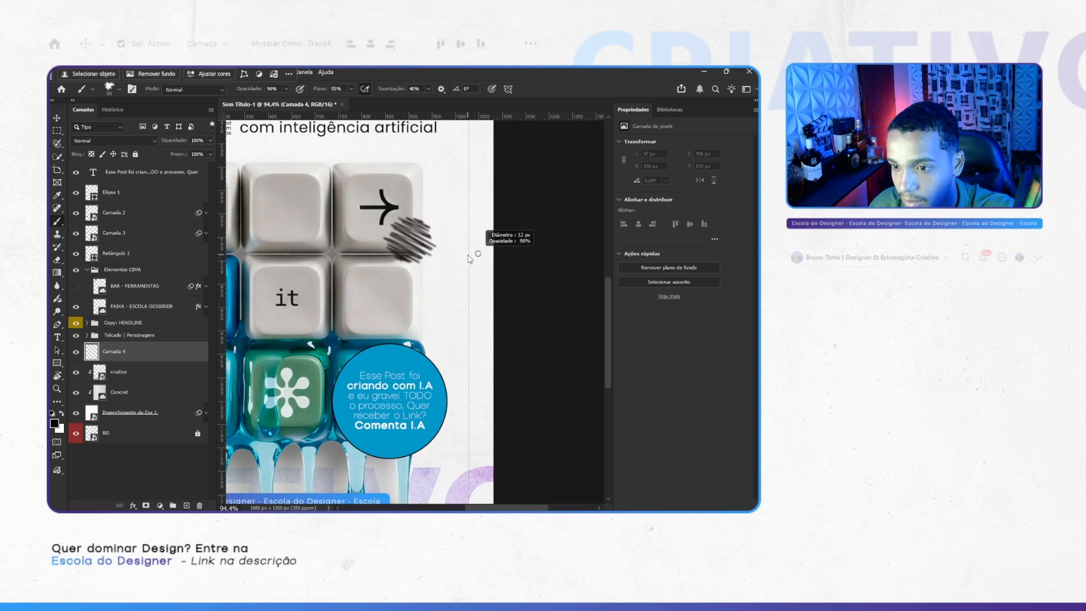
pyautogui.moveTo(452, 215); pyautogui.dragTo(451, 228)
pyautogui.hotkey('ctrl', 'z')
pyautogui.scroll(-2, 465, 322)
pyautogui.scroll(4, 482, 308)
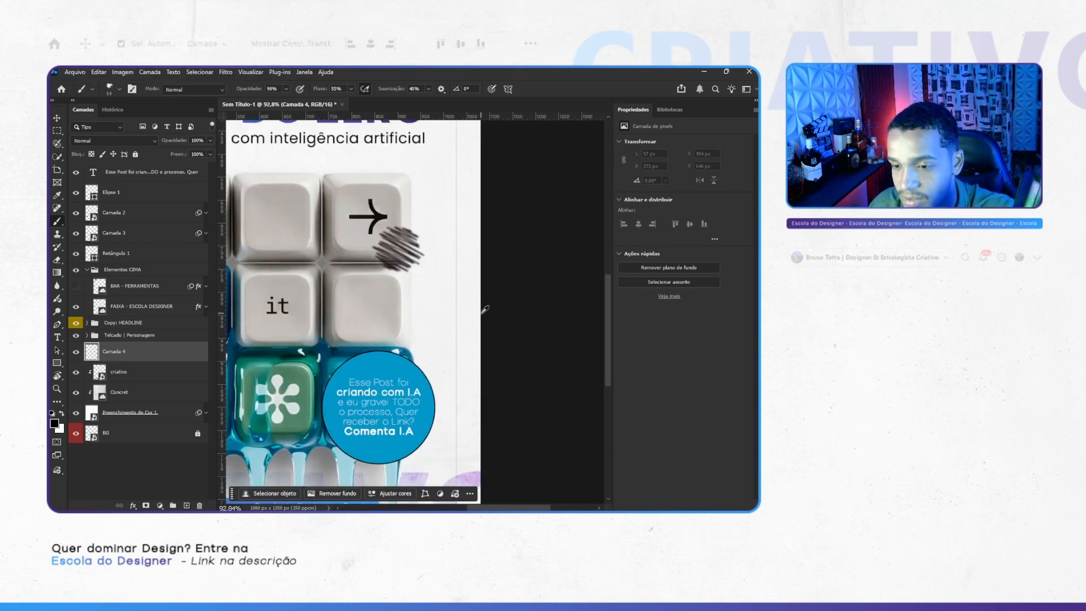
pyautogui.scroll(-5, 433, 242)
pyautogui.scroll(2, 427, 240)
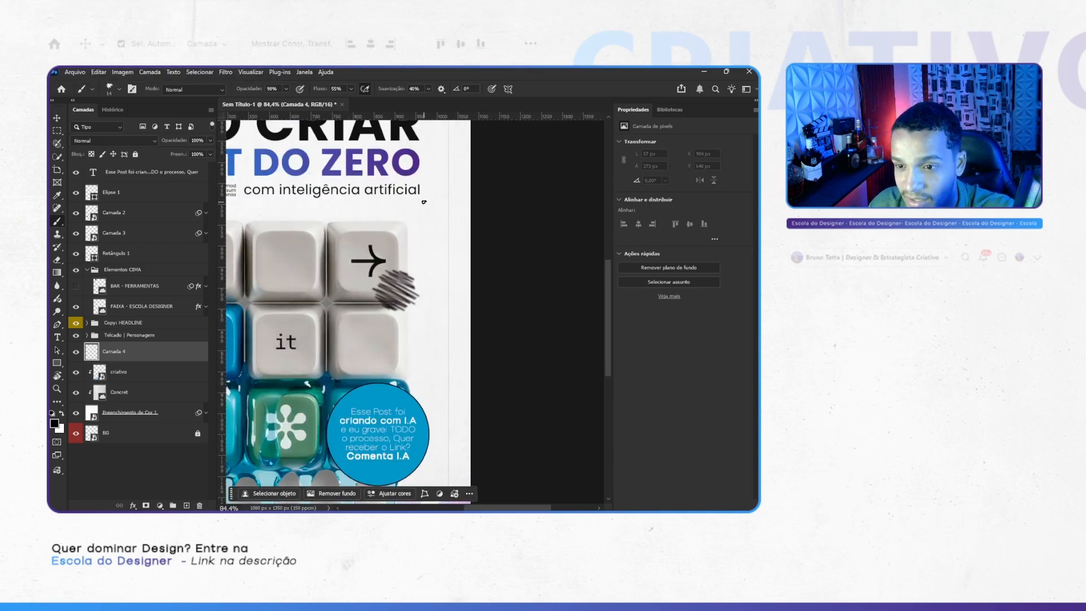
# Step: Paint a thin wavy line, about 57 by 409 px, down the blank margin to the right of the keyboard
pyautogui.keyDown('alt'); pyautogui.rightClick(424, 204); pyautogui.keyUp('alt')
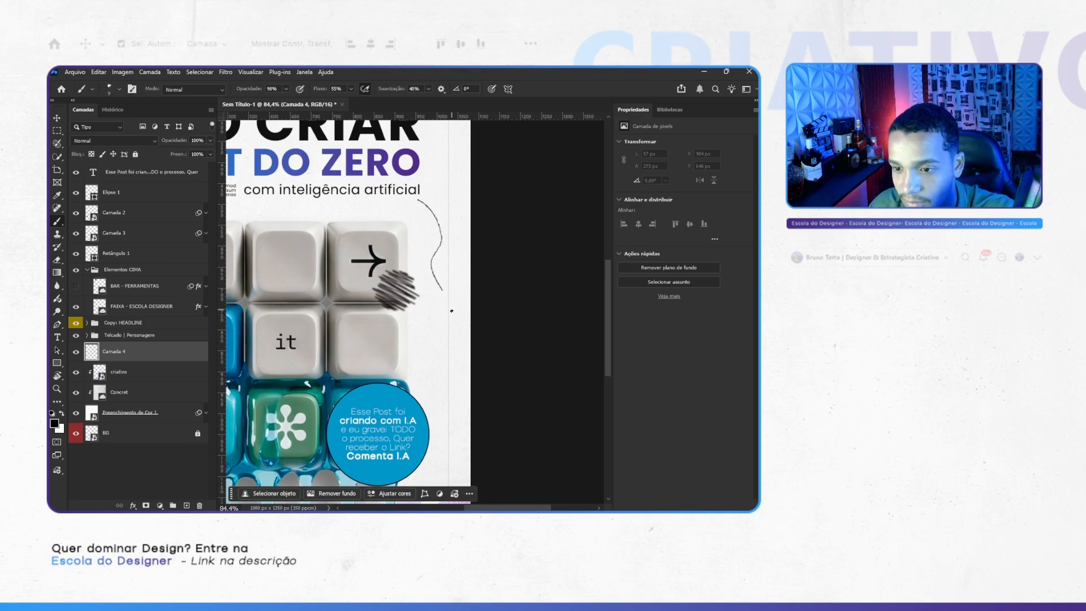
pyautogui.scroll(-4, 485, 317)
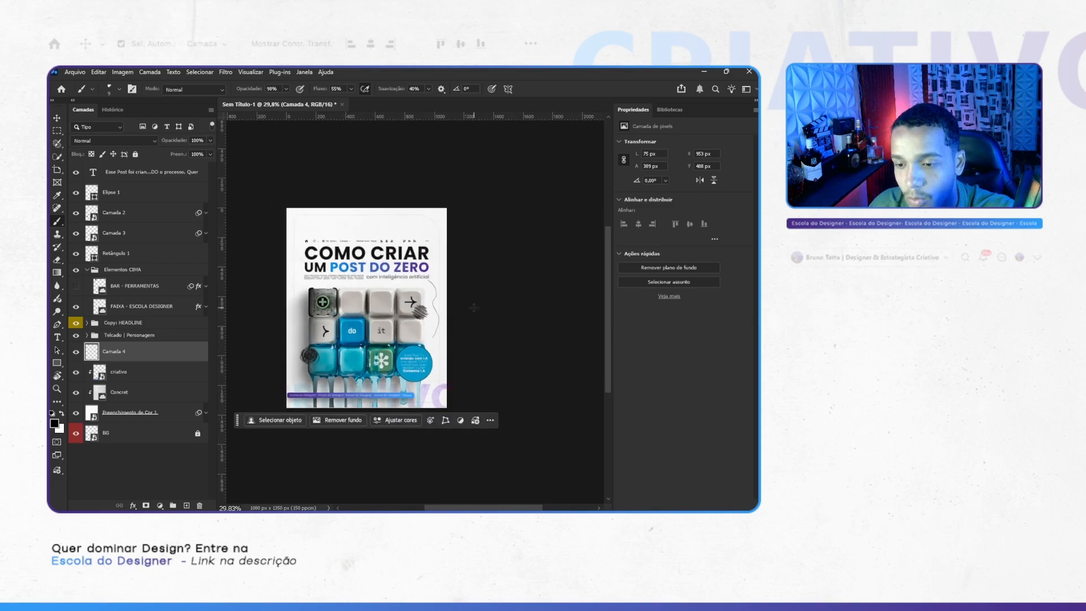
pyautogui.scroll(1, 465, 331)
pyautogui.scroll(3, 465, 332)
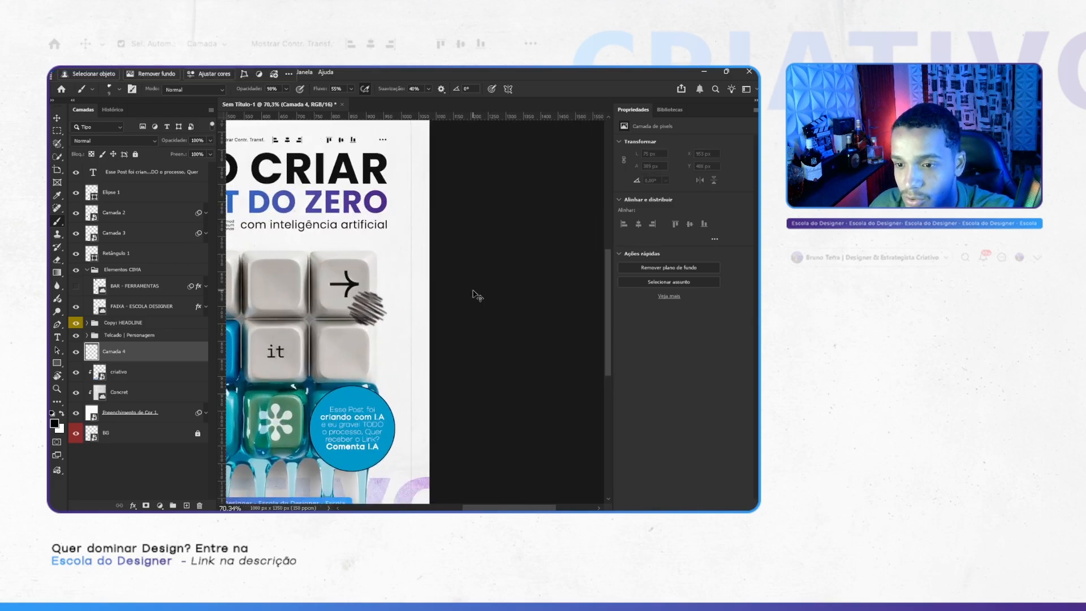
pyautogui.scroll(2, 417, 325)
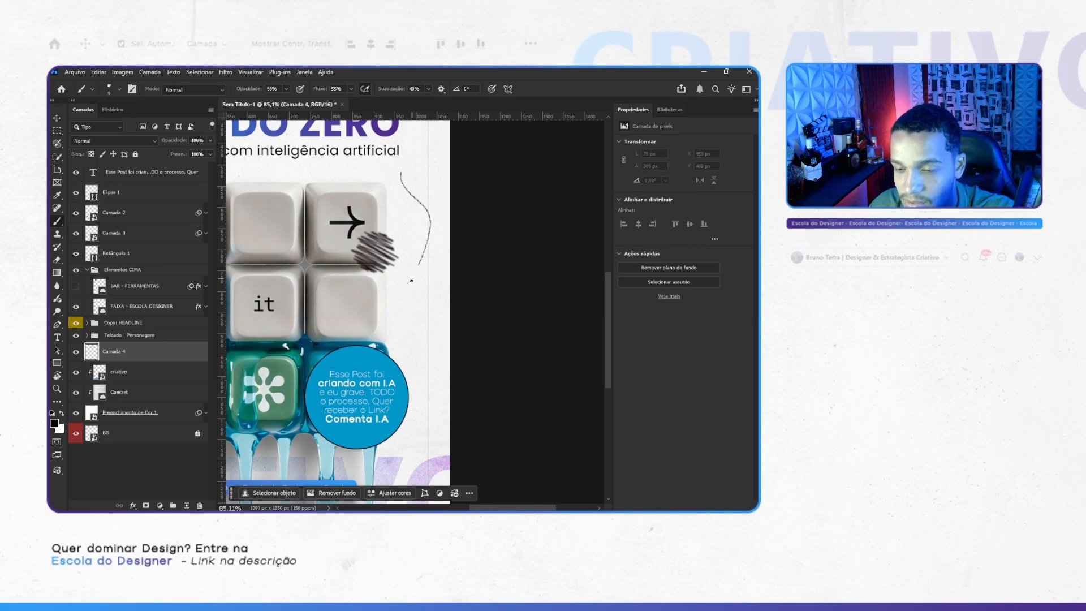
pyautogui.scroll(-4, 397, 356)
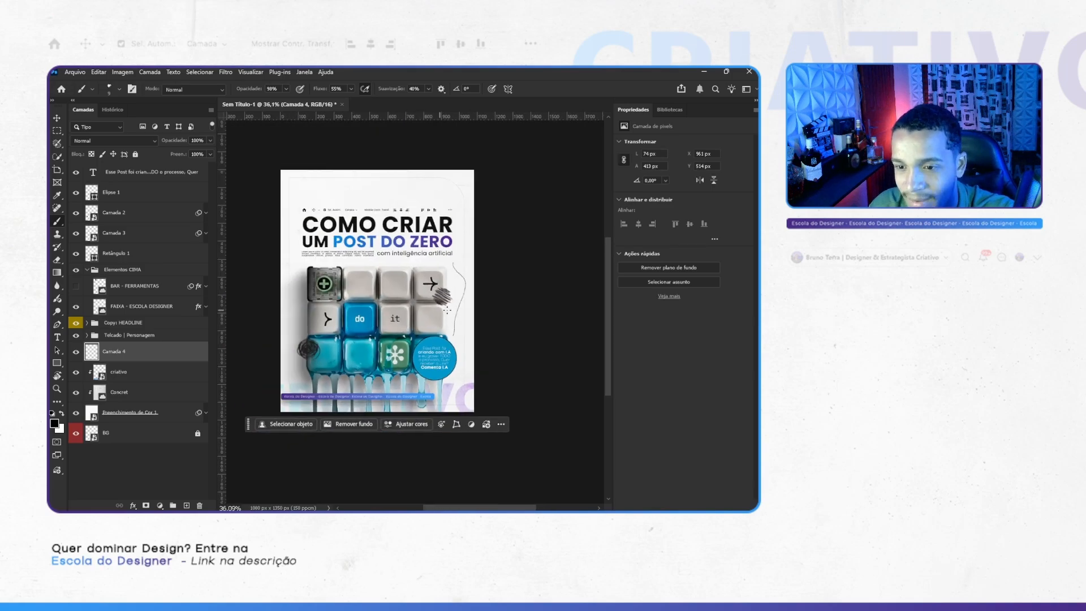
pyautogui.scroll(4, 454, 297)
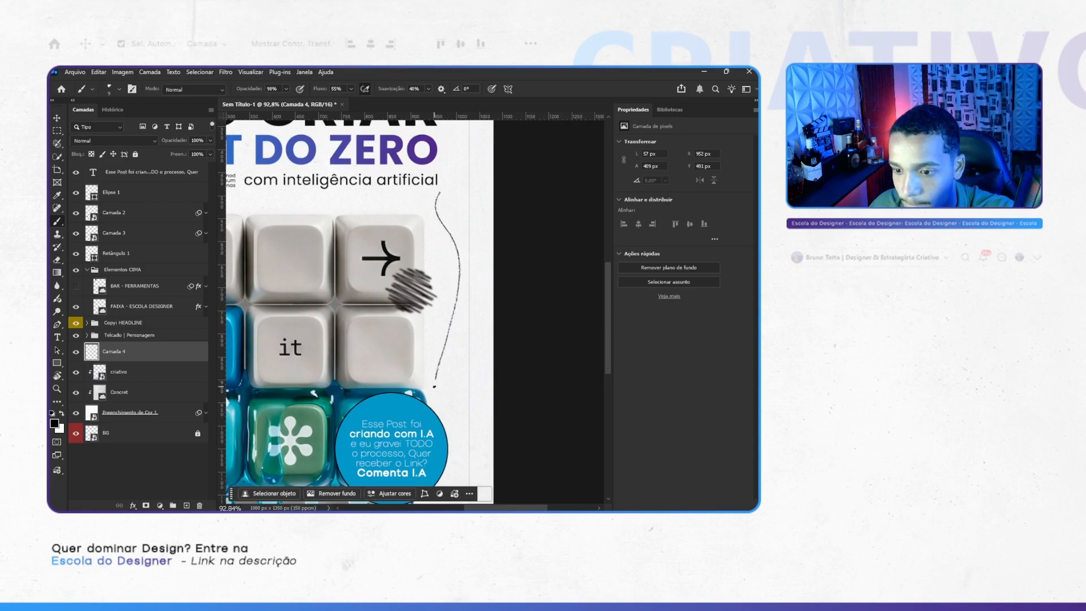
pyautogui.scroll(-4, 434, 382)
pyautogui.hscroll(1, 531, 304)
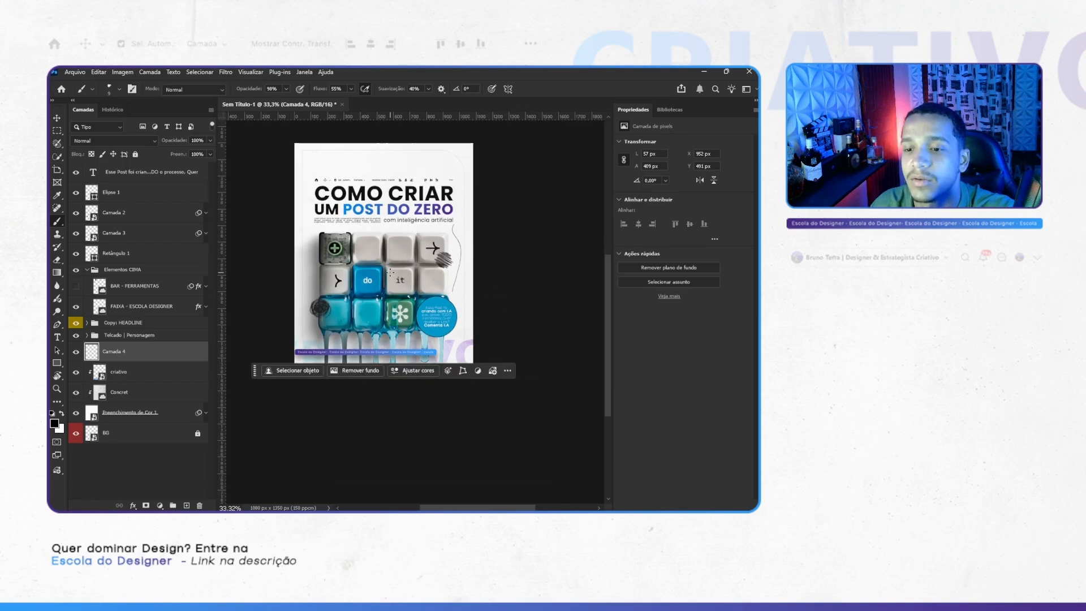
# Step: Rename the wavy line's layer to "Linha Principal" and set its opacity to 40%
pyautogui.scroll(1, 531, 304)
pyautogui.hscroll(-1, 531, 304)
pyautogui.scroll(-1, 530, 304)
pyautogui.doubleClick(116, 351)
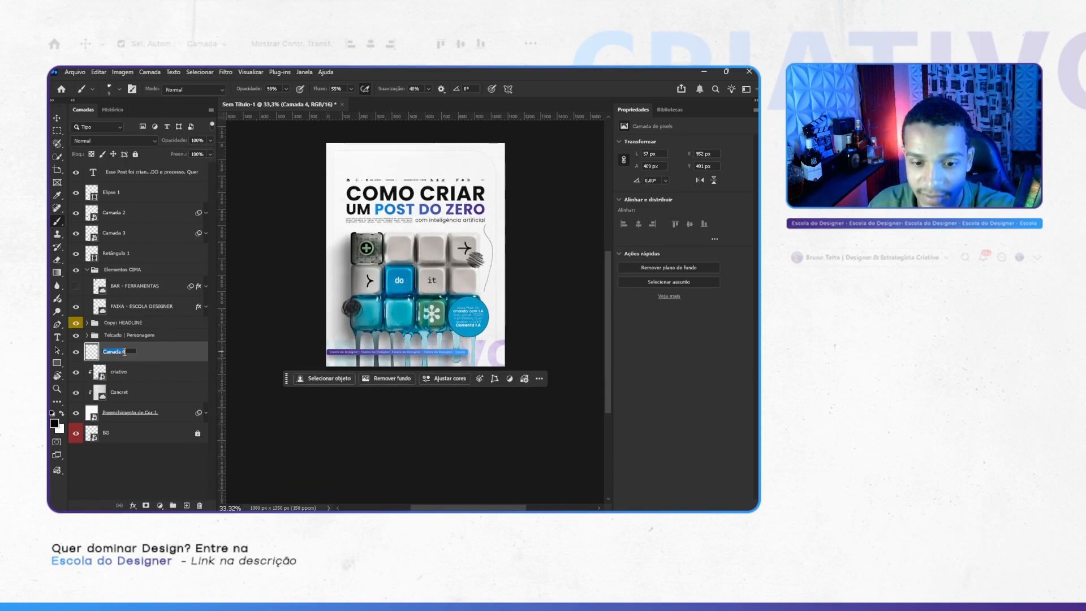
pyautogui.write('Un')
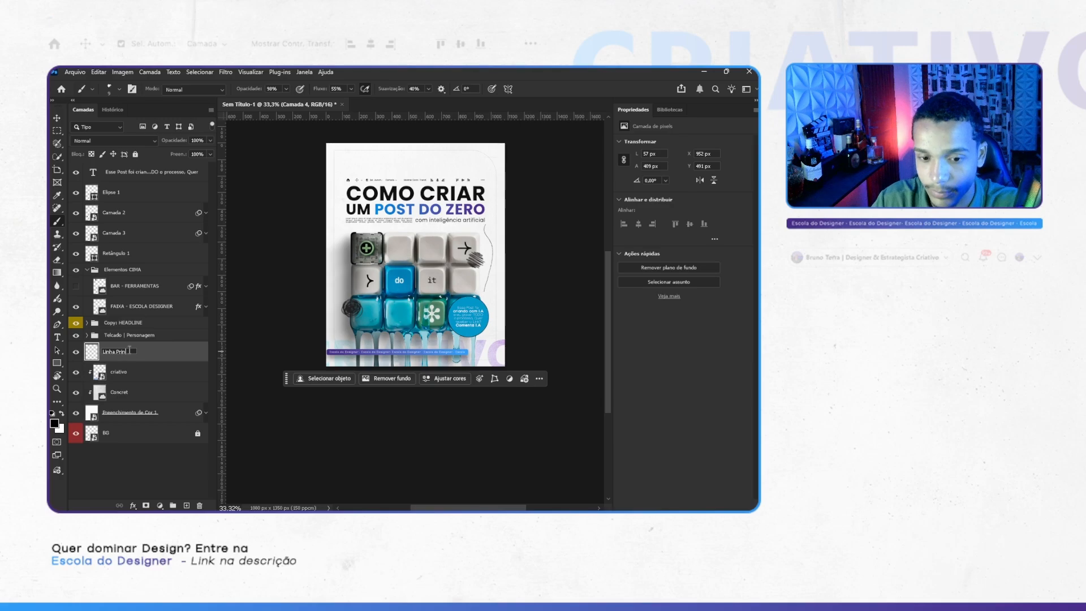
pyautogui.write('nha Principal')
pyautogui.press('Return')
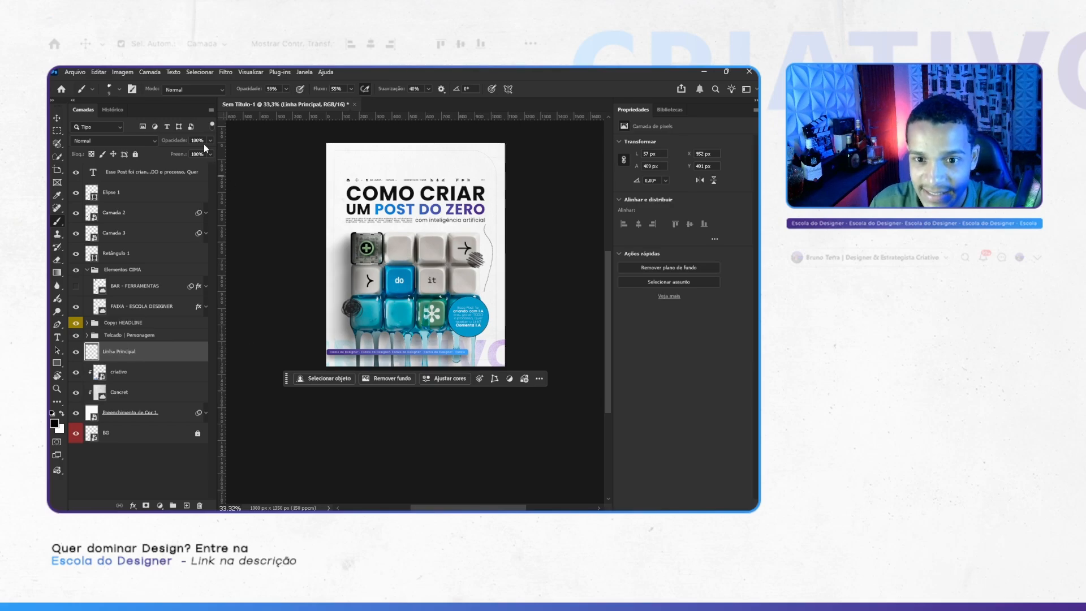
pyautogui.write('40')
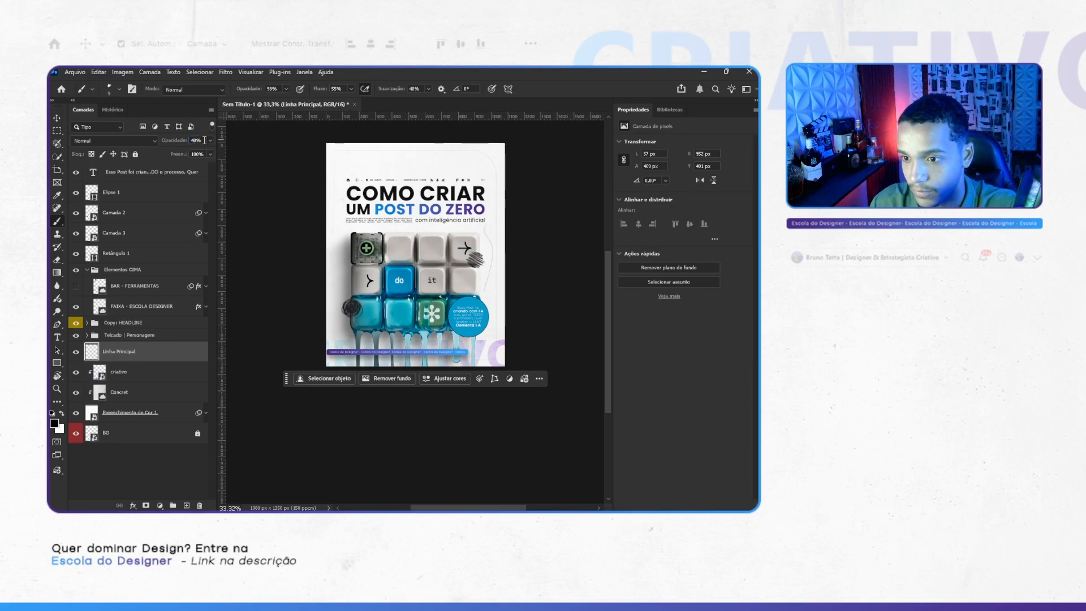
# Step: On a new layer above "Linha Principal", paint thin wavy lines about 330 px tall left of the keyboard, and set the layer's opacity to 15%
pyautogui.scroll(4, 348, 224)
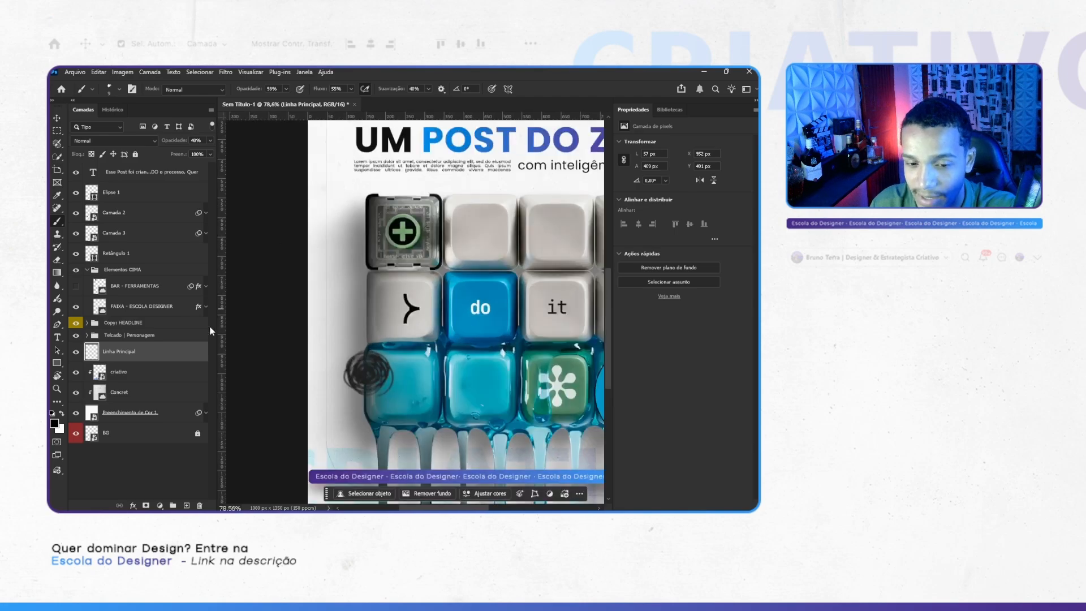
pyautogui.click(186, 505)
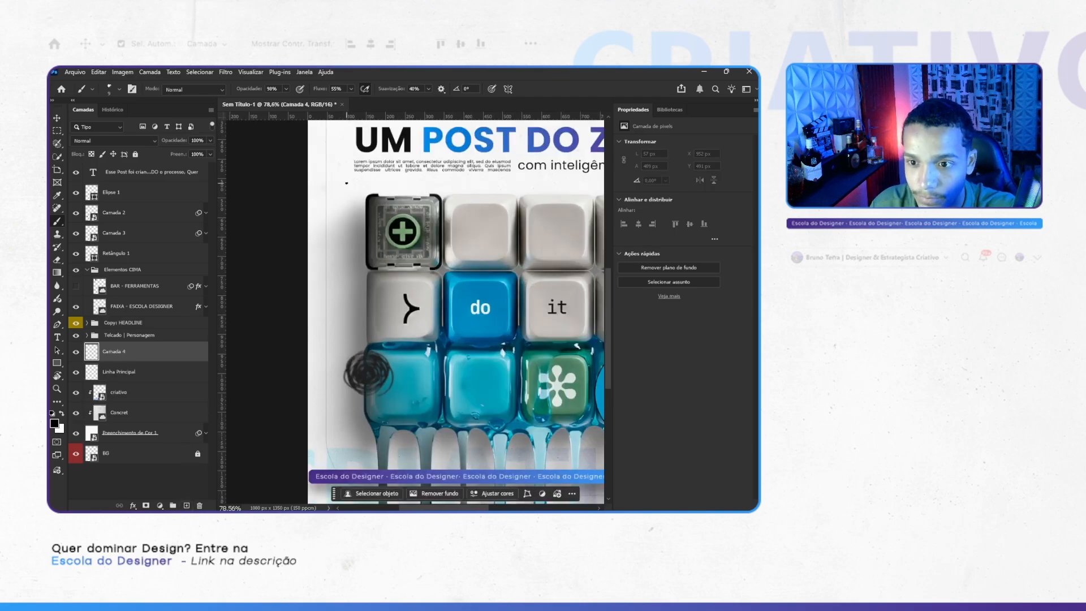
pyautogui.scroll(-3, 327, 340)
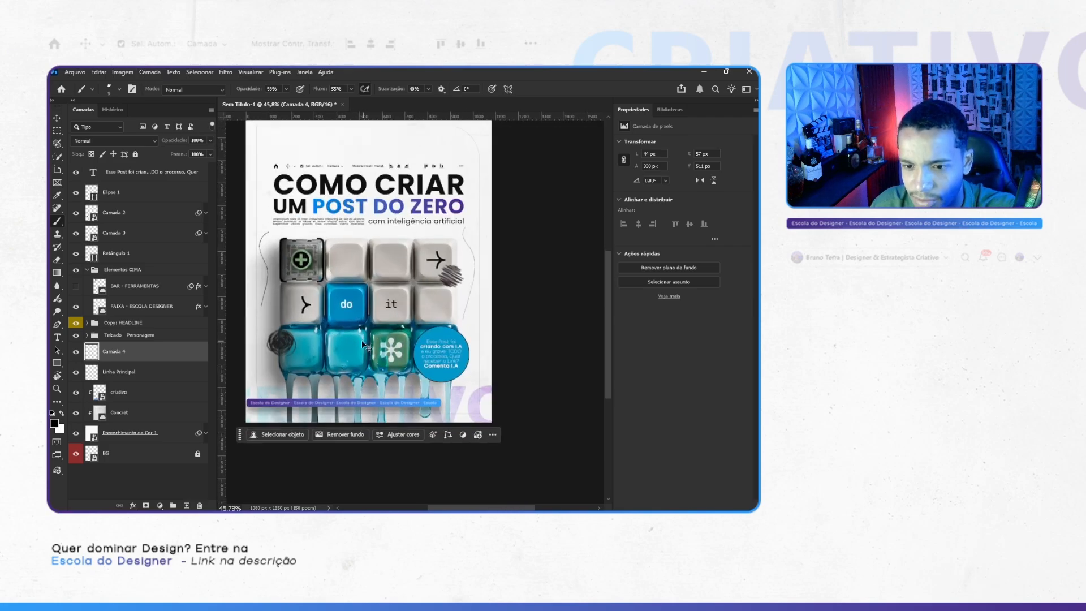
pyautogui.scroll(2, 362, 340)
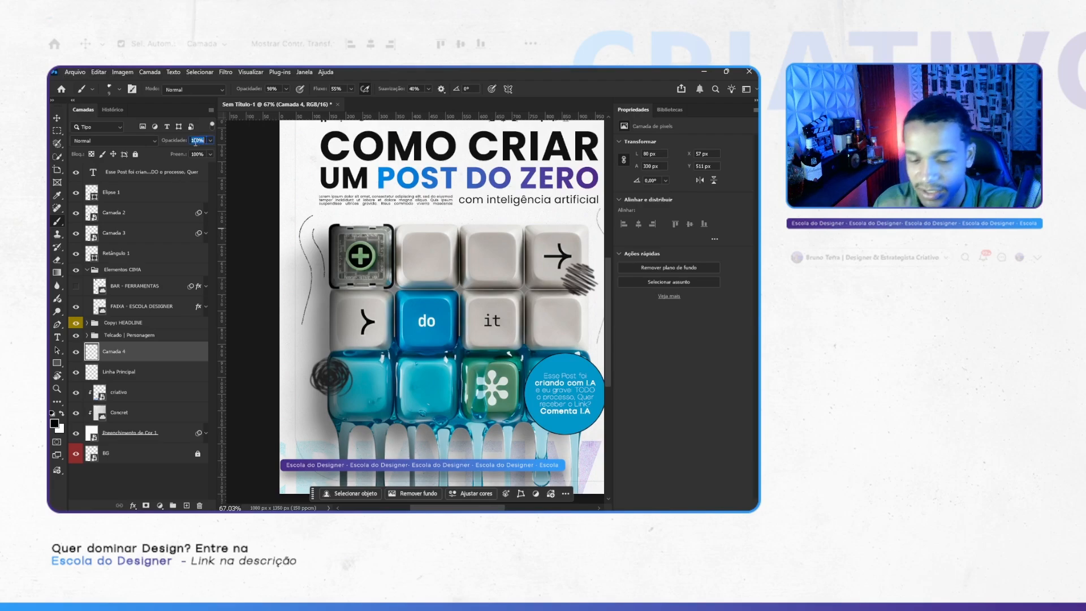
pyautogui.write('15')
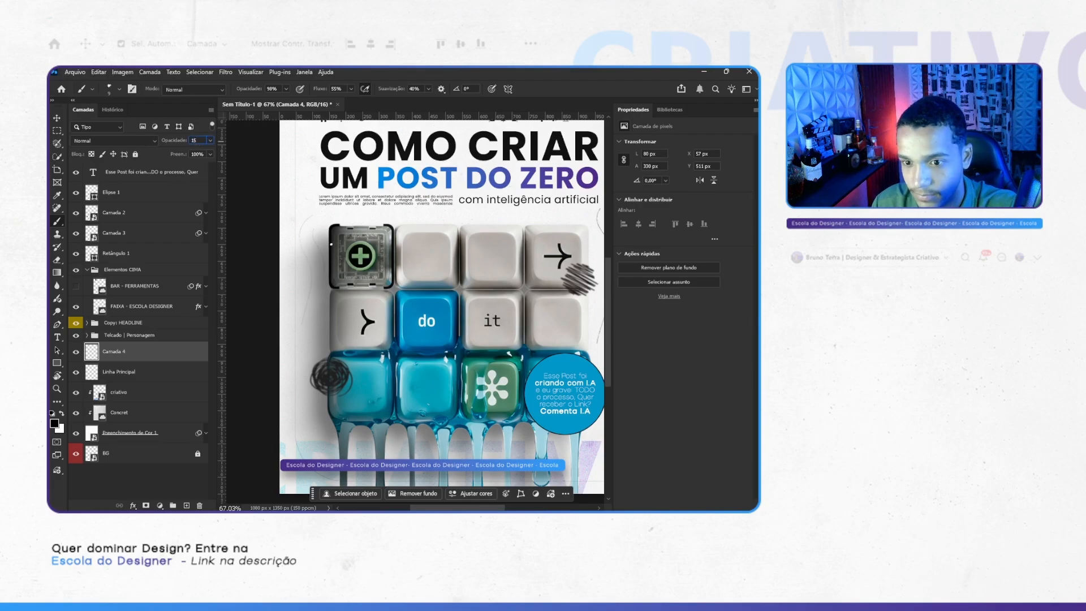
pyautogui.click(57, 117)
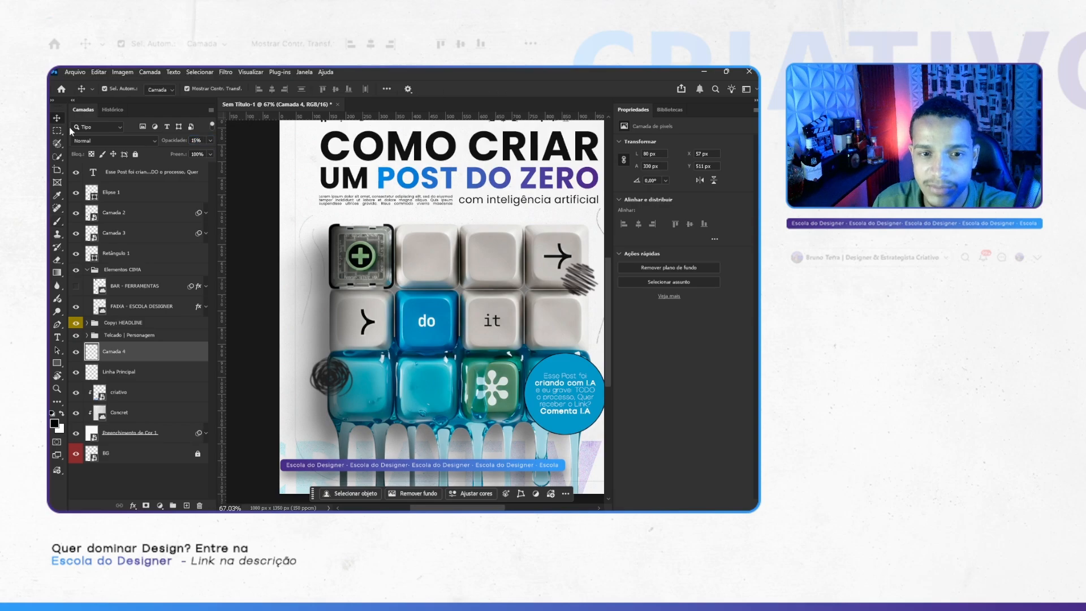
# Step: Examine the whole post at several magnifications to judge how the faint margin lines fit with the headline, keyboard and circular badge
pyautogui.scroll(-4, 362, 293)
pyautogui.scroll(3, 361, 293)
pyautogui.moveTo(310, 272); pyautogui.dragTo(318, 288)
pyautogui.scroll(-1, 473, 265)
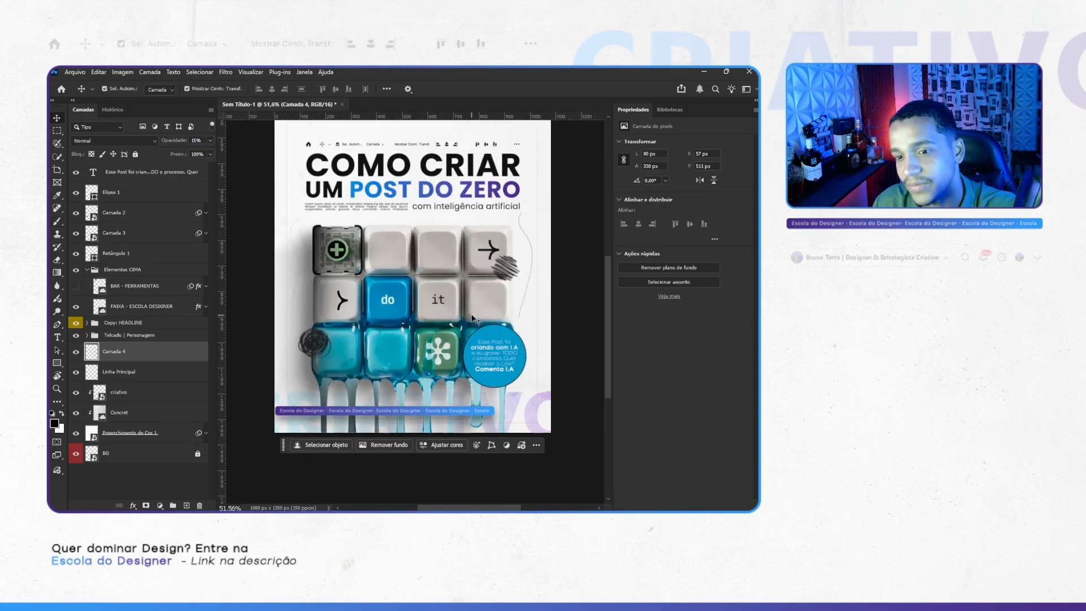
pyautogui.scroll(-4, 482, 277)
pyautogui.scroll(2, 482, 266)
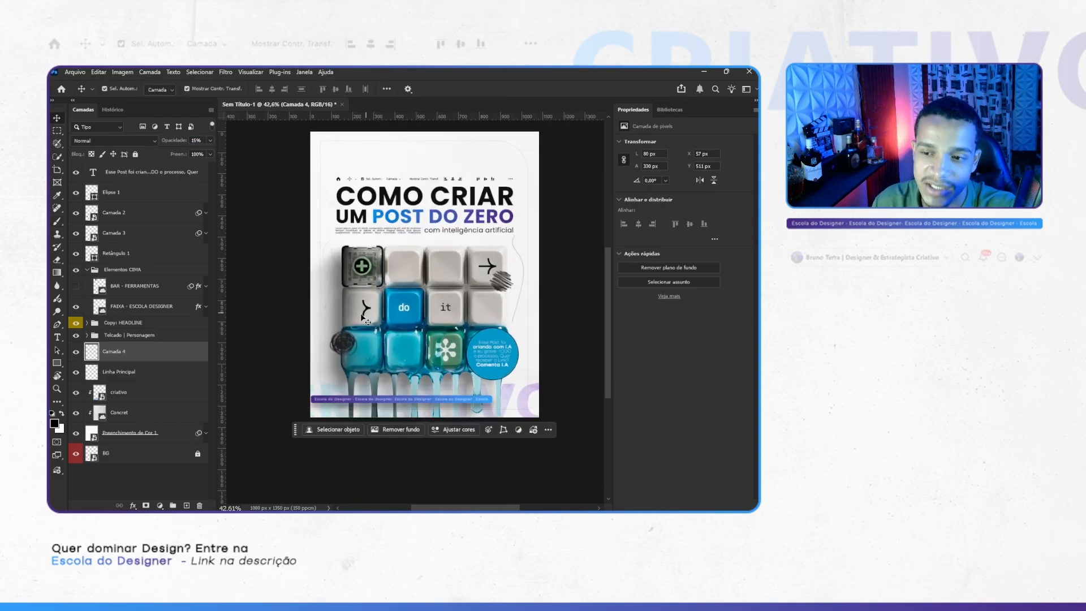
pyautogui.scroll(3, 365, 318)
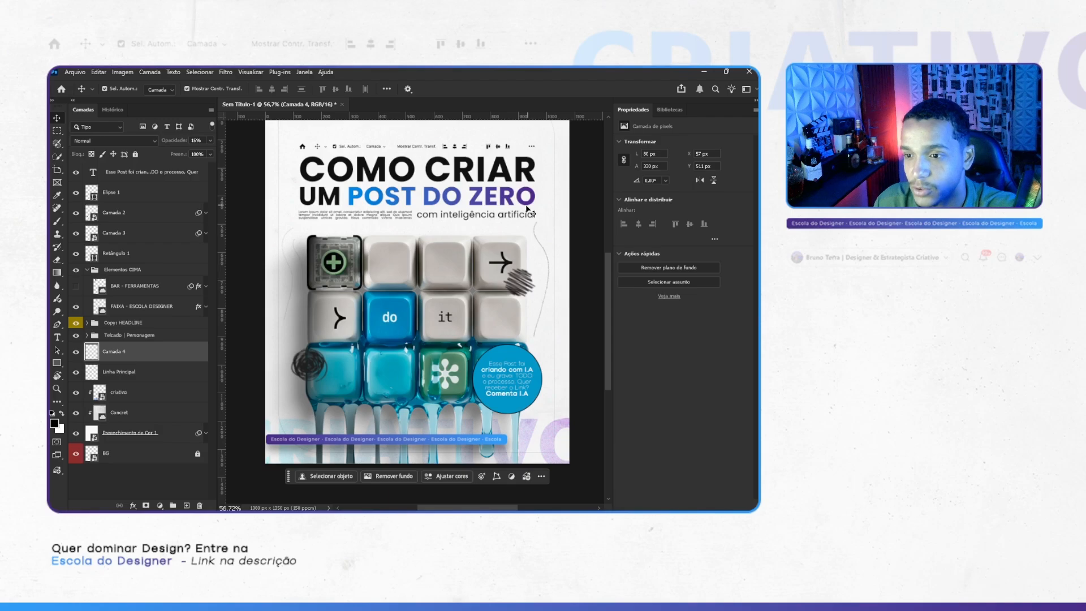
pyautogui.scroll(-2, 536, 387)
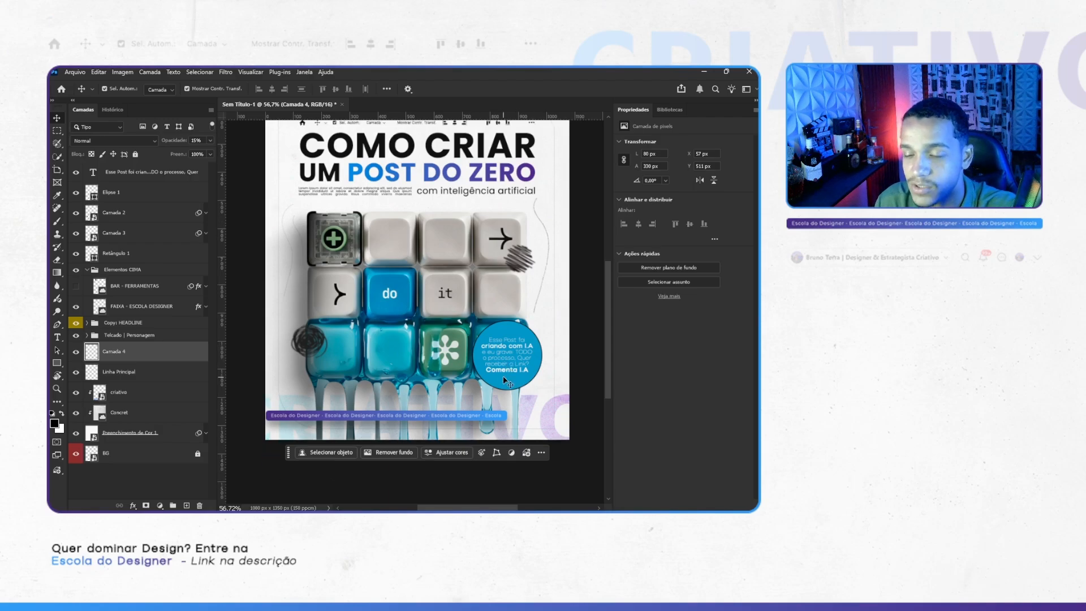
pyautogui.scroll(-5, 277, 256)
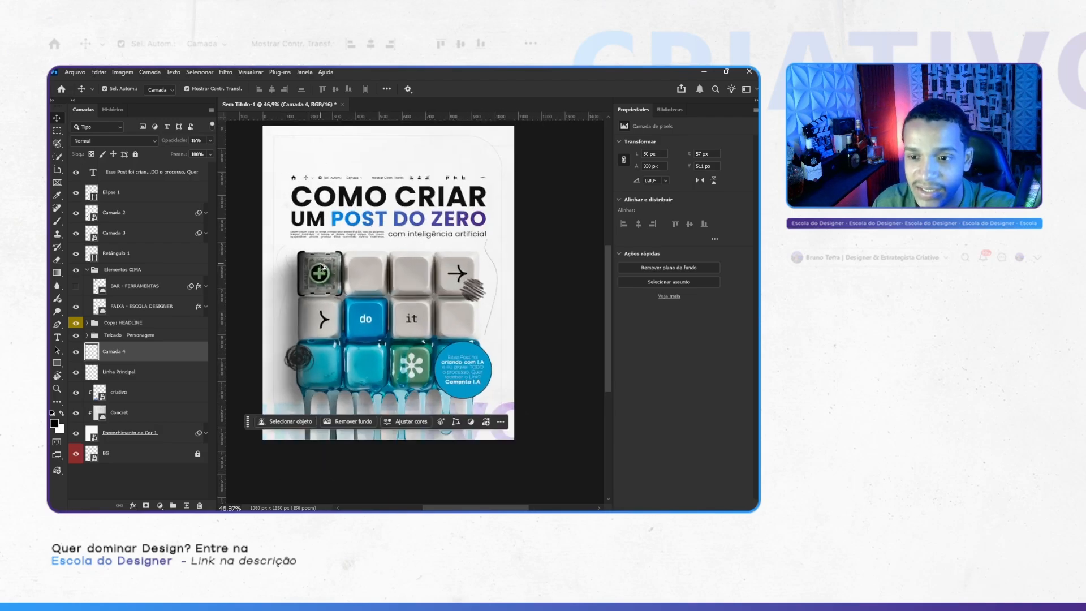
pyautogui.scroll(3, 295, 291)
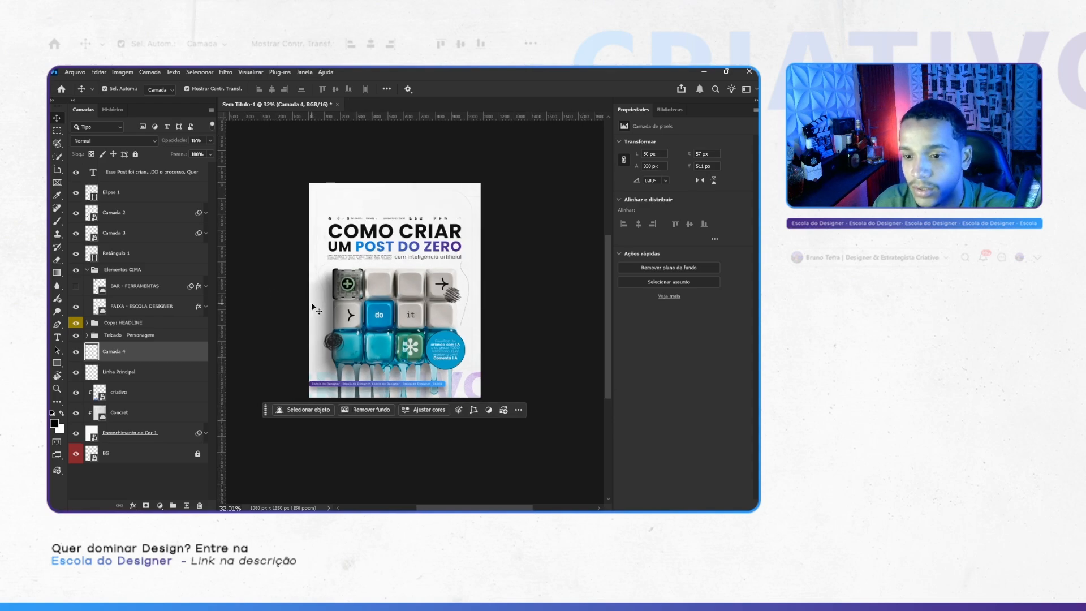
pyautogui.scroll(-1, 367, 311)
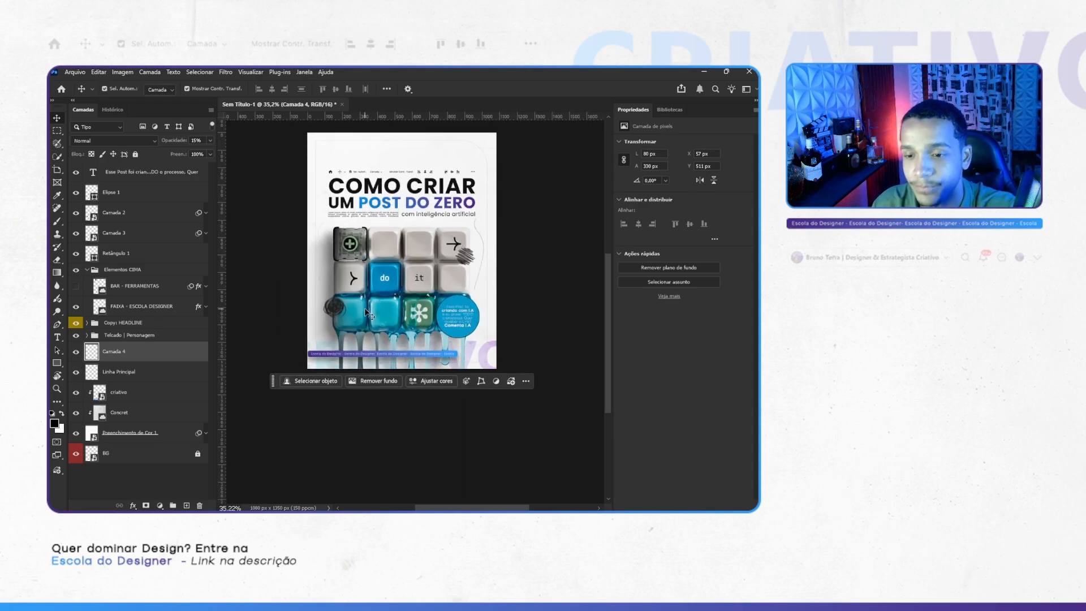
pyautogui.scroll(3, 520, 290)
pyautogui.scroll(1, 518, 165)
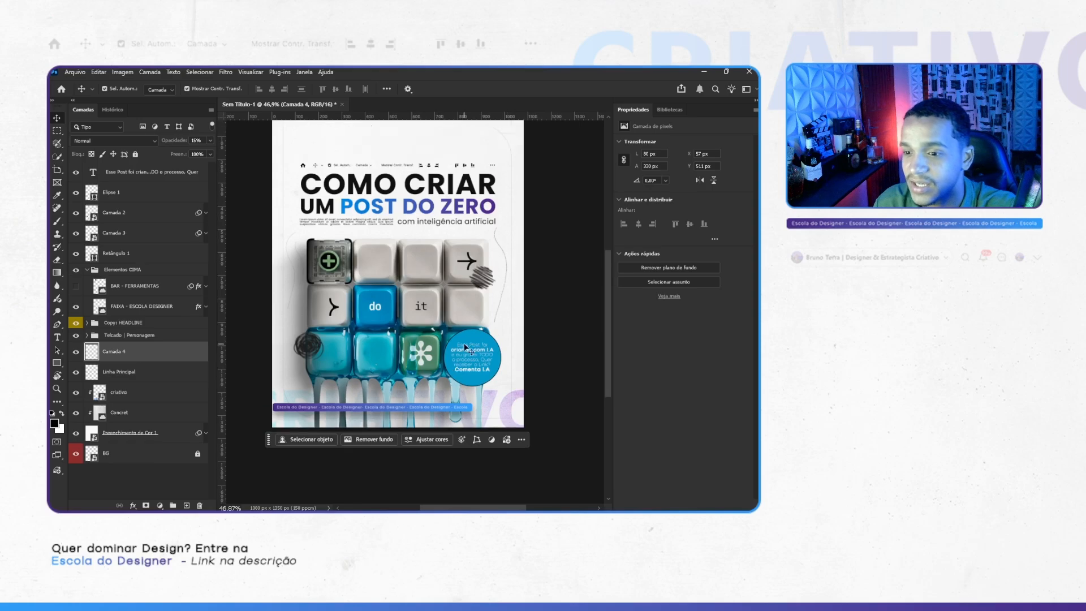
pyautogui.scroll(-4, 475, 327)
pyautogui.scroll(2, 452, 310)
pyautogui.hscroll(-1, 452, 310)
pyautogui.scroll(1, 452, 310)
# Step: Switch to the browser, skim more "Arte Social media Minimalista" results on Pinterest for layout ideas, comparing with the Photoshop design, and return to Photoshop
pyautogui.hotkey('alt', 'Tab')
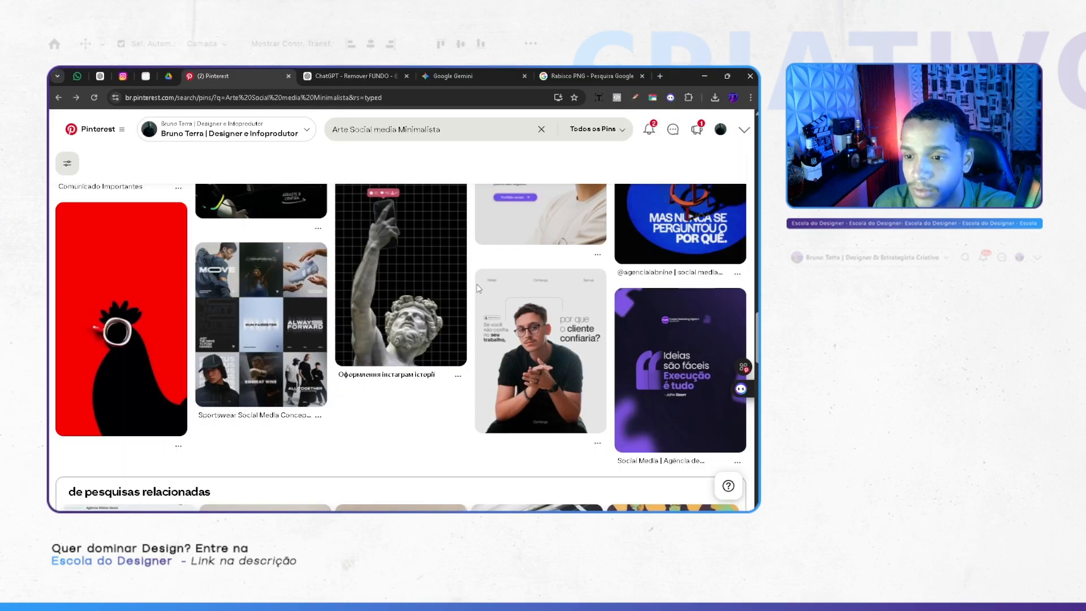
pyautogui.scroll(-5, 412, 308)
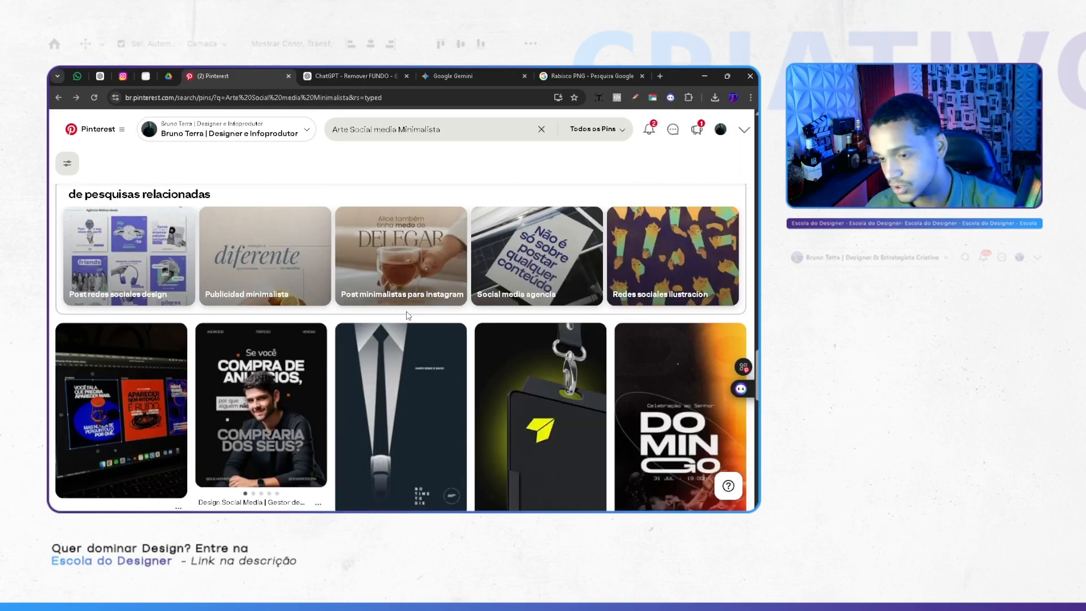
pyautogui.scroll(-4, 401, 320)
pyautogui.scroll(-8, 399, 323)
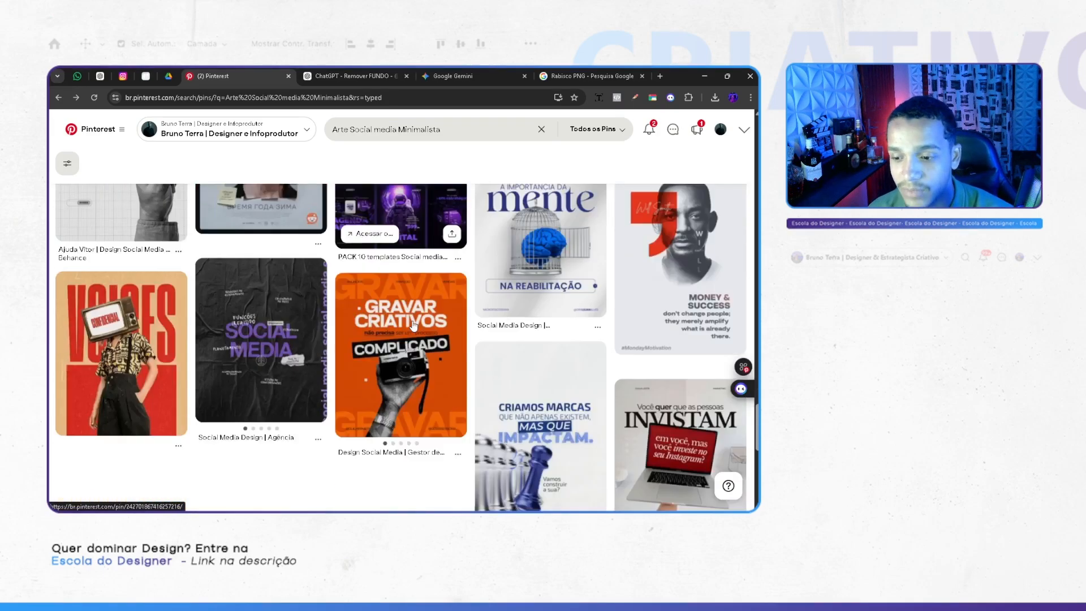
pyautogui.scroll(-12, 425, 334)
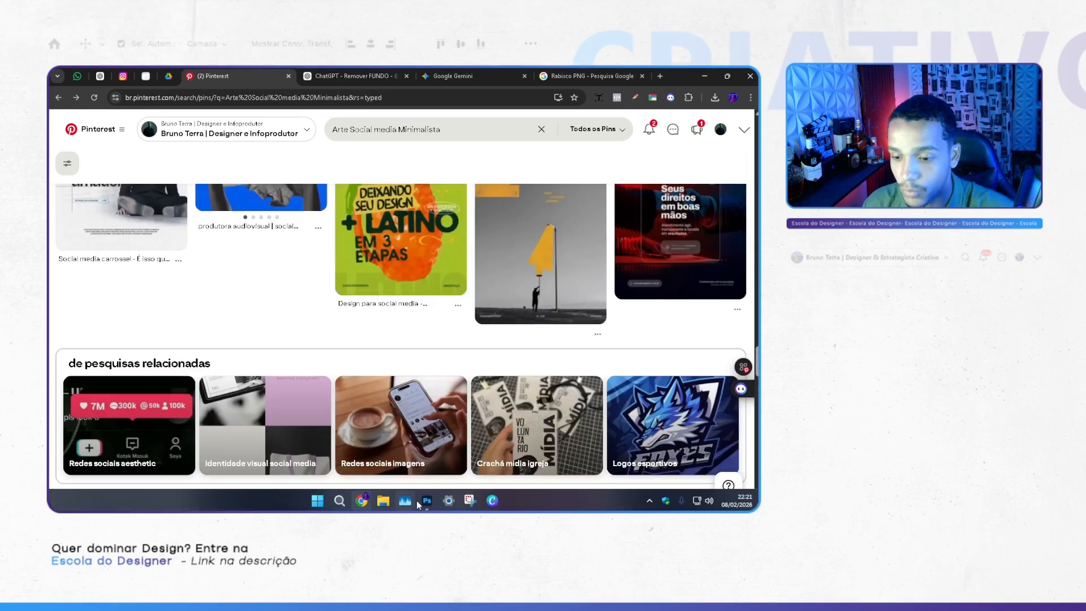
pyautogui.click(424, 501)
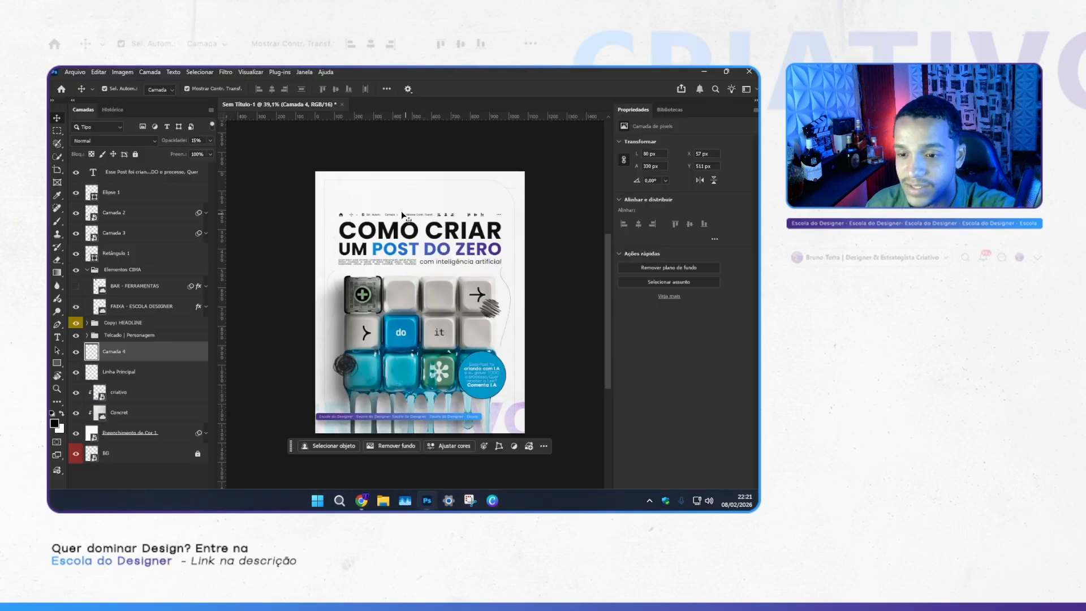
pyautogui.hotkey('alt', 'Tab')
pyautogui.scroll(-4, 511, 288)
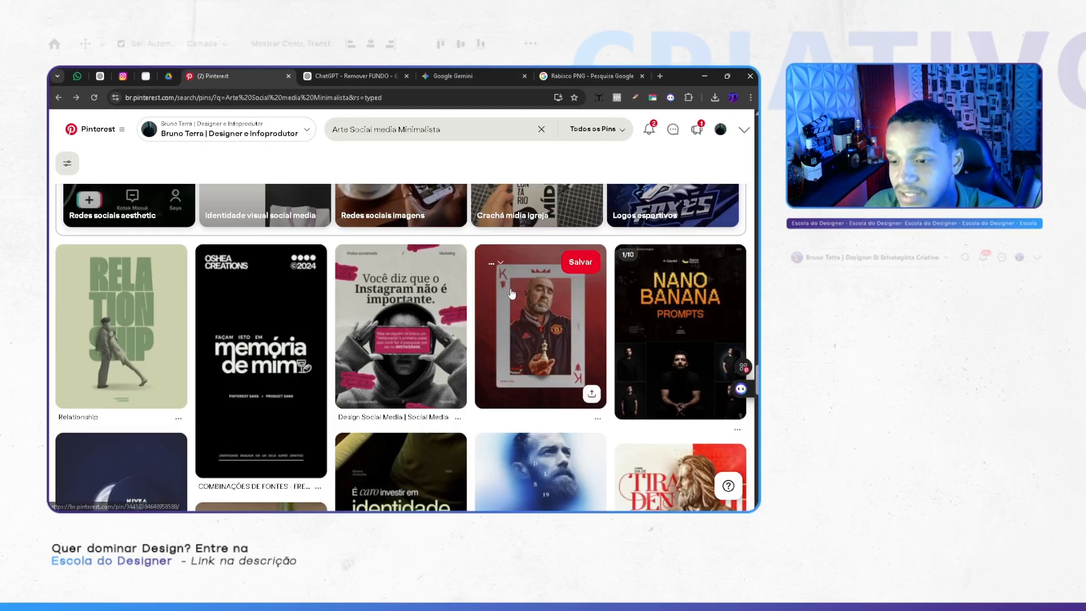
pyautogui.scroll(-3, 505, 283)
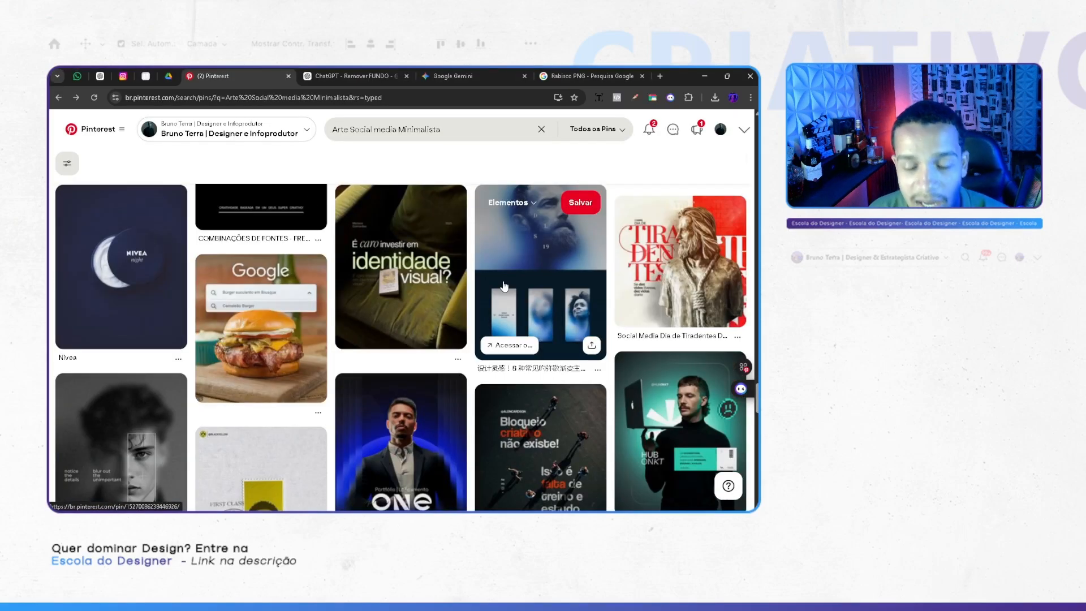
pyautogui.scroll(-5, 505, 285)
pyautogui.scroll(2, 418, 258)
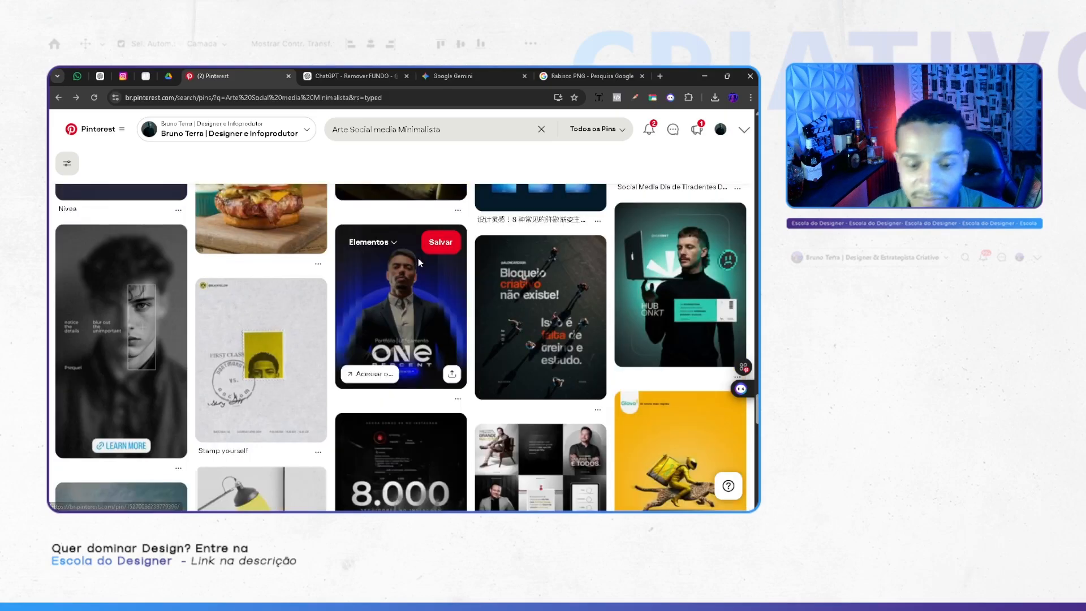
pyautogui.hotkey('alt', 'Tab')
pyautogui.scroll(-2, 412, 198)
pyautogui.scroll(3, 409, 198)
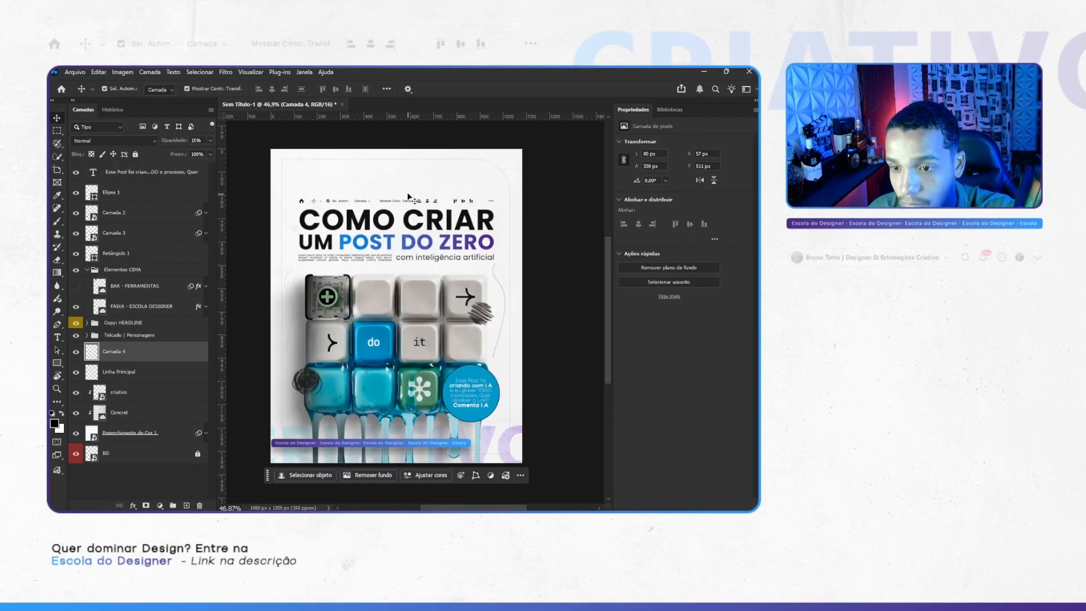
pyautogui.scroll(-1, 407, 209)
pyautogui.scroll(2, 406, 215)
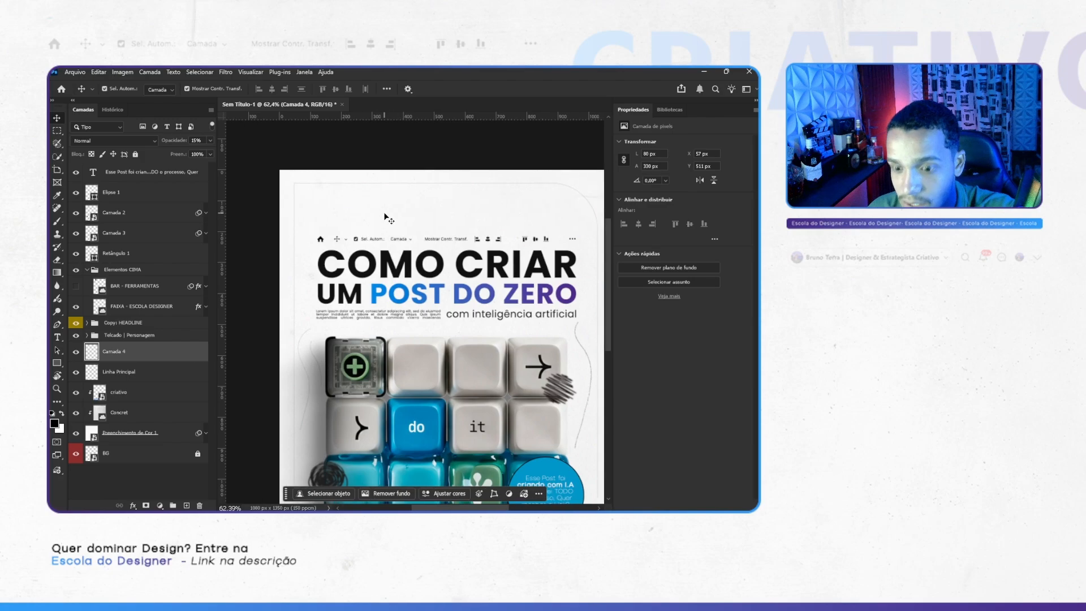
# Step: Show the guides and draw a placeholder paragraph box above the headline from the left margin guide, with left-aligned black text at 2 pt
pyautogui.press('t')
pyautogui.hotkey('ctrl', ';')
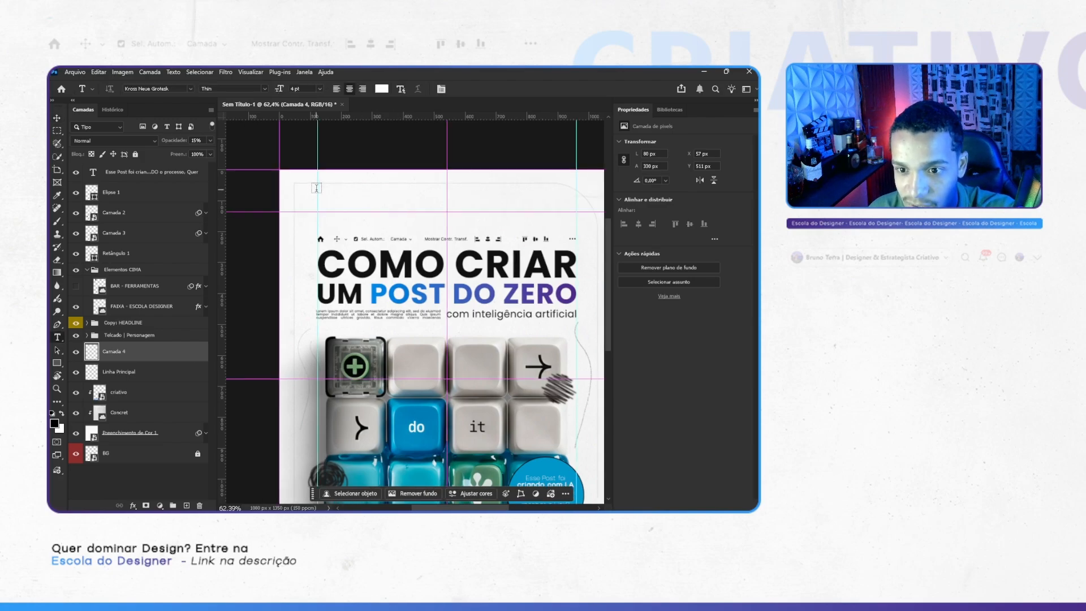
pyautogui.moveTo(316, 189); pyautogui.dragTo(369, 202)
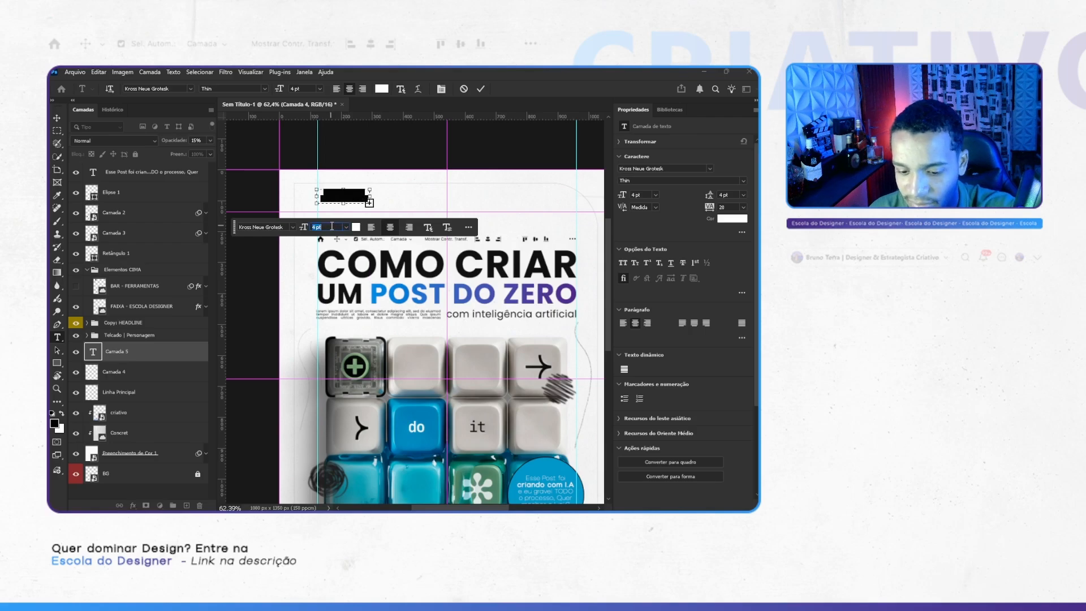
pyautogui.write('2')
pyautogui.click(356, 227)
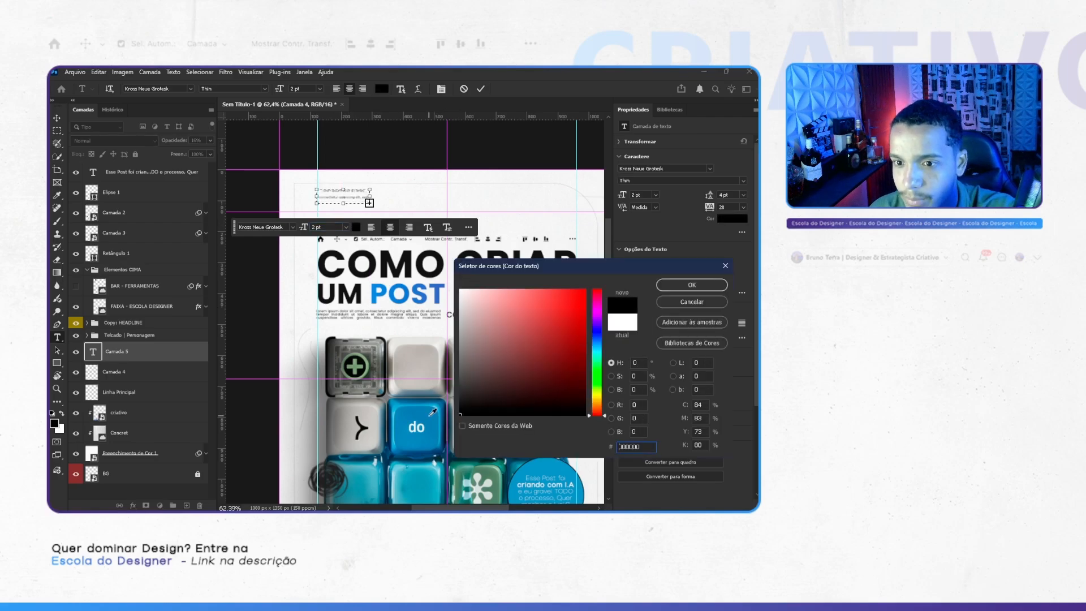
pyautogui.click(673, 302)
pyautogui.click(623, 323)
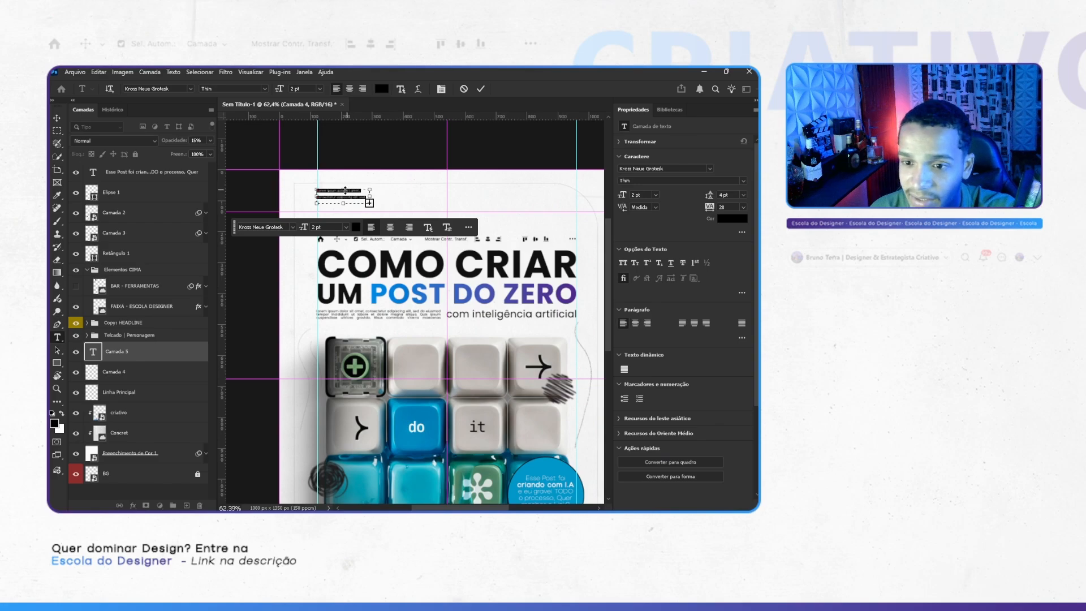
# Step: Set the placeholder paragraph's line spacing to 2 pt and commit the text
pyautogui.click(342, 191)
pyautogui.scroll(10, 340, 194)
pyautogui.hotkey('ctrl', 'a')
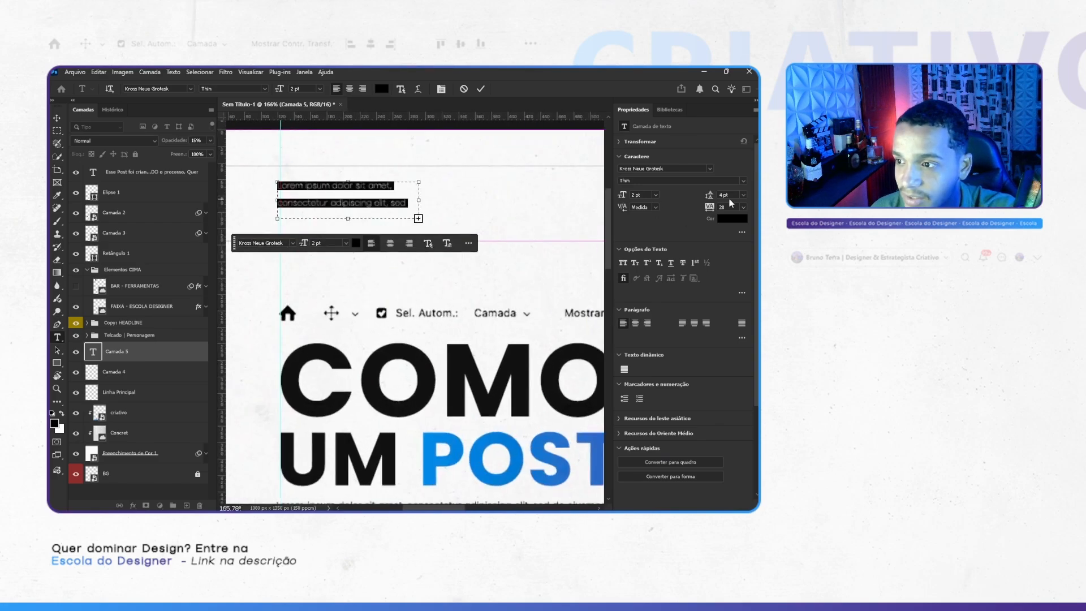
pyautogui.write('2')
pyautogui.press('Return')
pyautogui.click(393, 201)
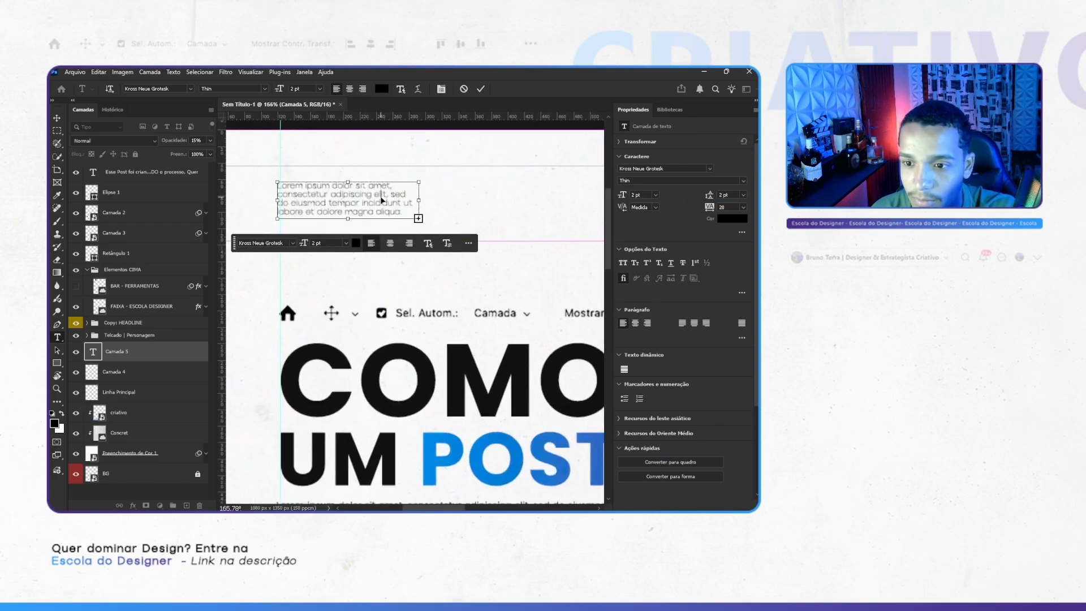
pyautogui.click(481, 90)
pyautogui.scroll(-10, 416, 271)
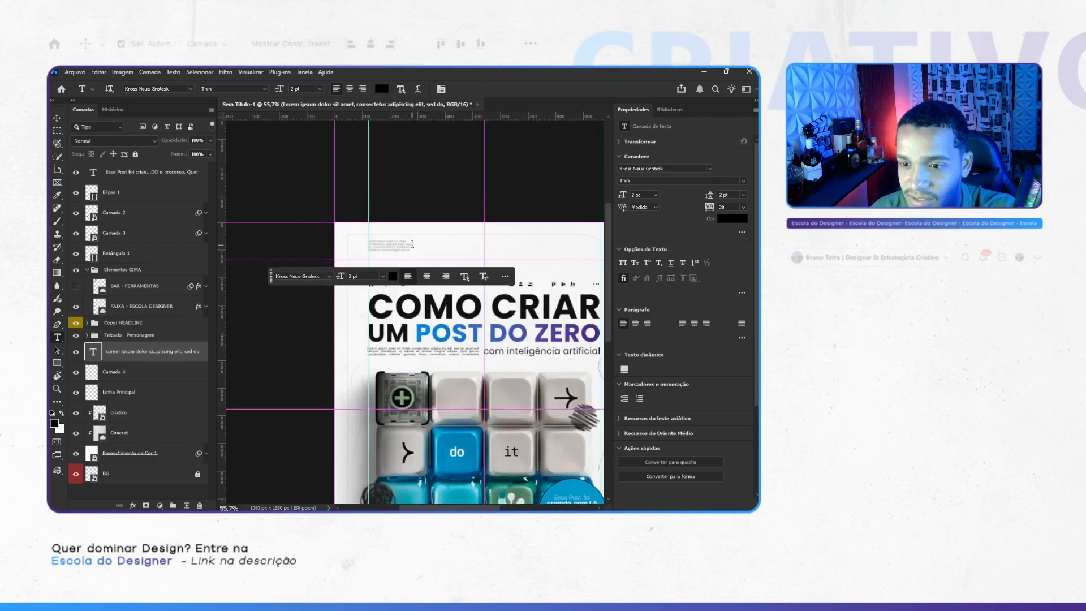
# Step: Duplicate the placeholder paragraph horizontally above the headline to make an evenly spaced row of five text blocks
pyautogui.press('v')
pyautogui.keyDown('ctrl'); pyautogui.click(414, 214); pyautogui.keyUp('ctrl')
pyautogui.scroll(-3, 416, 218)
pyautogui.hscroll(2, 417, 220)
pyautogui.hscroll(2, 419, 224)
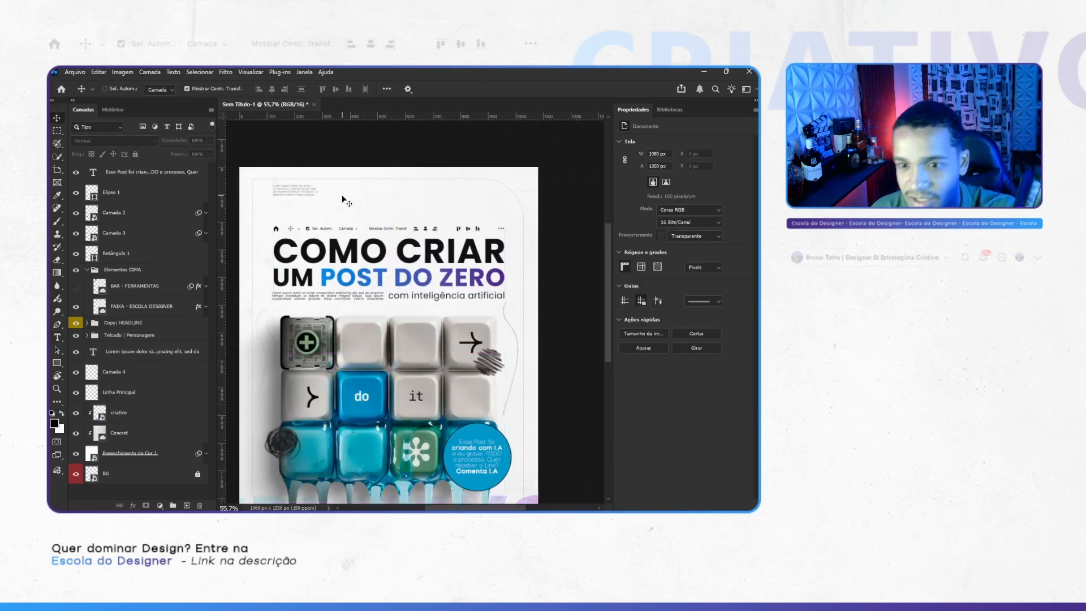
pyautogui.keyDown('ctrl'); pyautogui.click(301, 189); pyautogui.keyUp('ctrl')
pyautogui.moveTo(303, 191); pyautogui.dragTo(357, 192)
pyautogui.hotkey('ctrl', 't')
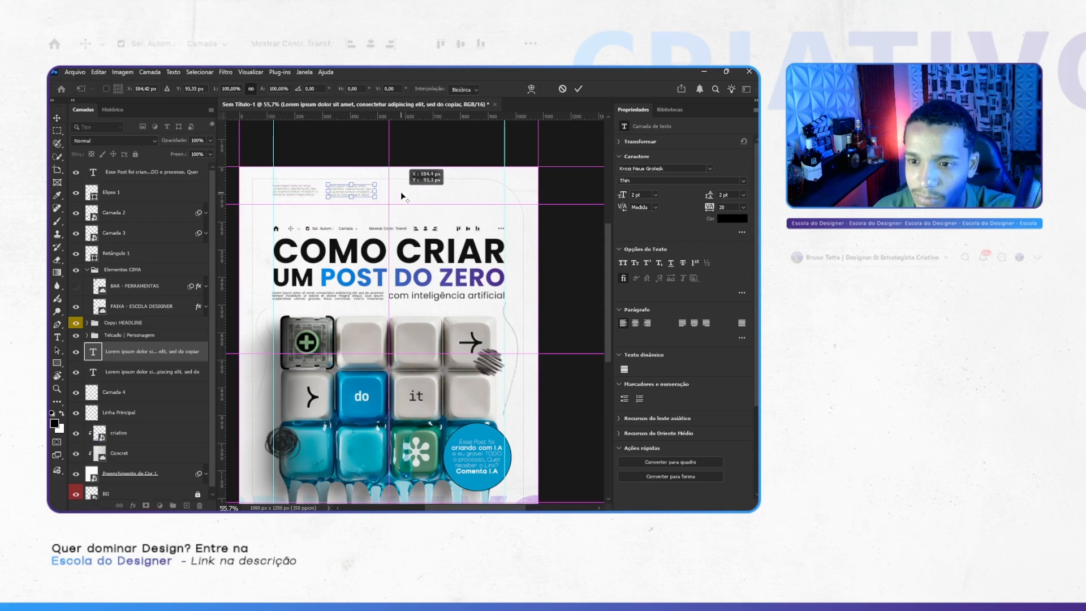
pyautogui.press('Escape')
pyautogui.moveTo(363, 193); pyautogui.dragTo(466, 193)
pyautogui.keyDown('shift'); pyautogui.click(476, 191); pyautogui.keyUp('shift')
pyautogui.click(482, 157)
pyautogui.click(455, 190)
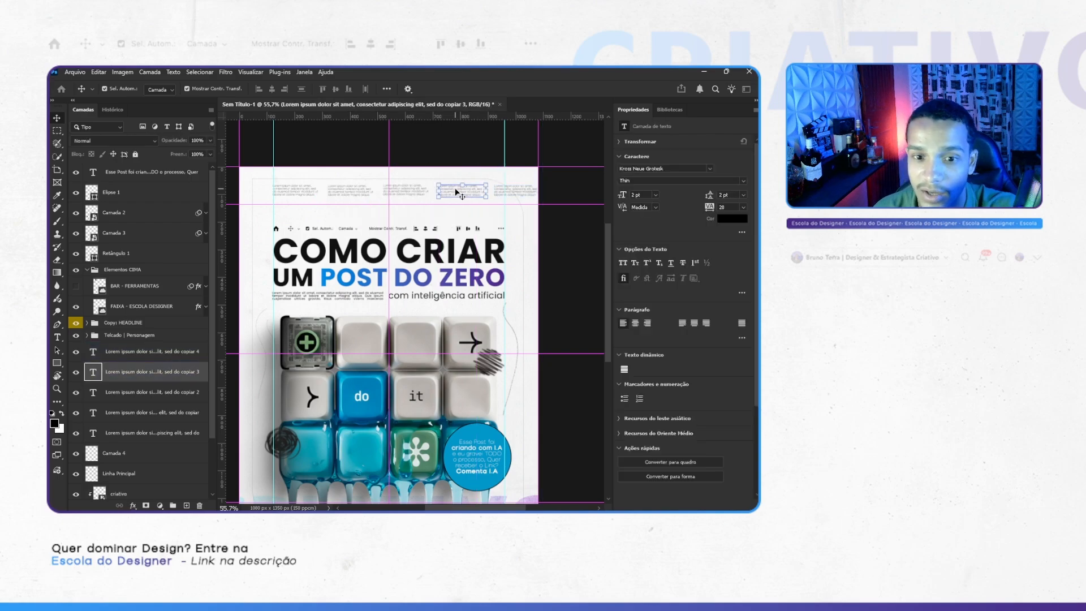
# Step: Group the five placeholder paragraphs, centre the group on the post and scale it down to fit between the side margin guides
pyautogui.click(130, 351)
pyautogui.keyDown('shift'); pyautogui.click(132, 434); pyautogui.keyUp('shift')
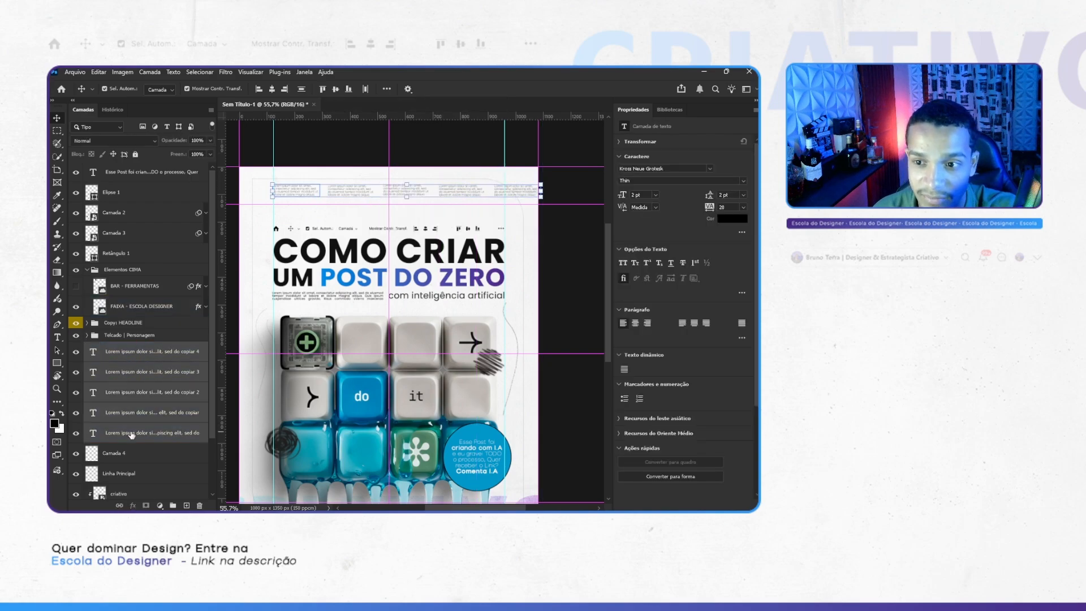
pyautogui.hotkey('ctrl', 'g')
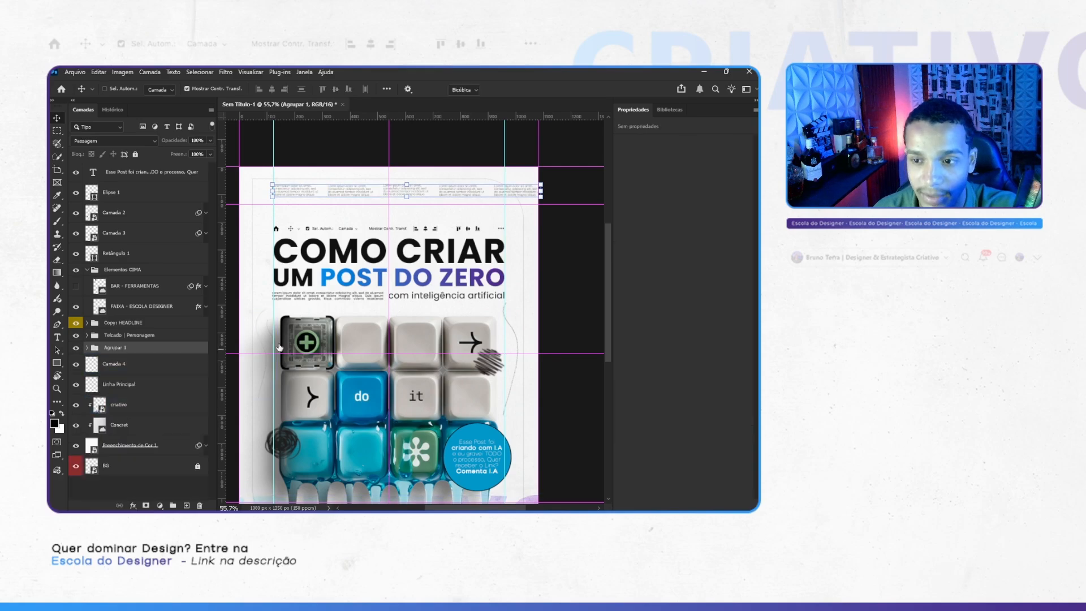
pyautogui.hotkey('ctrl', 't')
pyautogui.moveTo(455, 192); pyautogui.dragTo(436, 192)
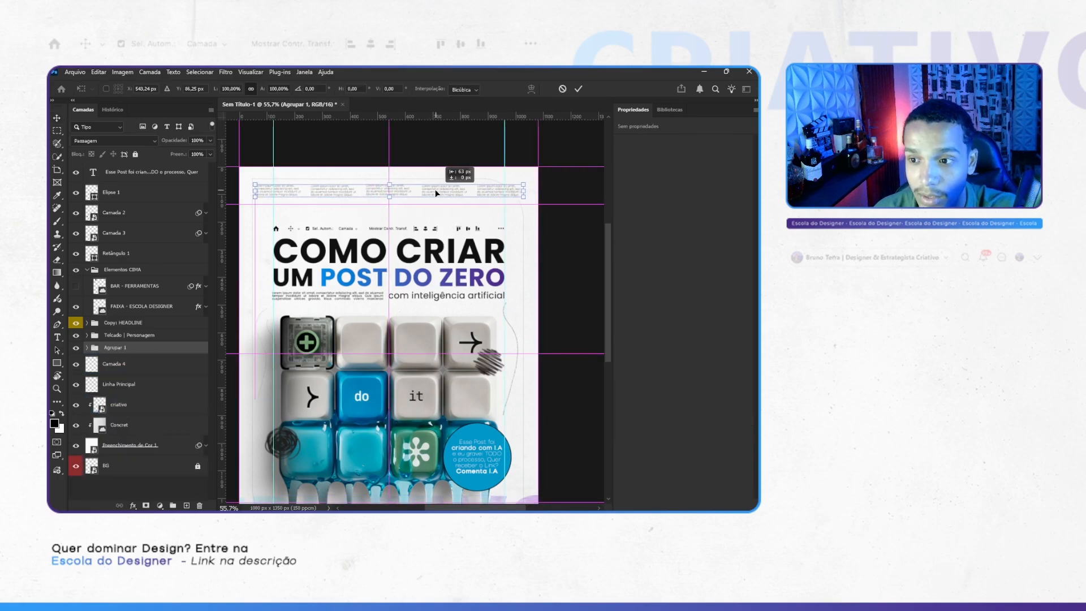
pyautogui.moveTo(523, 185); pyautogui.dragTo(507, 187)
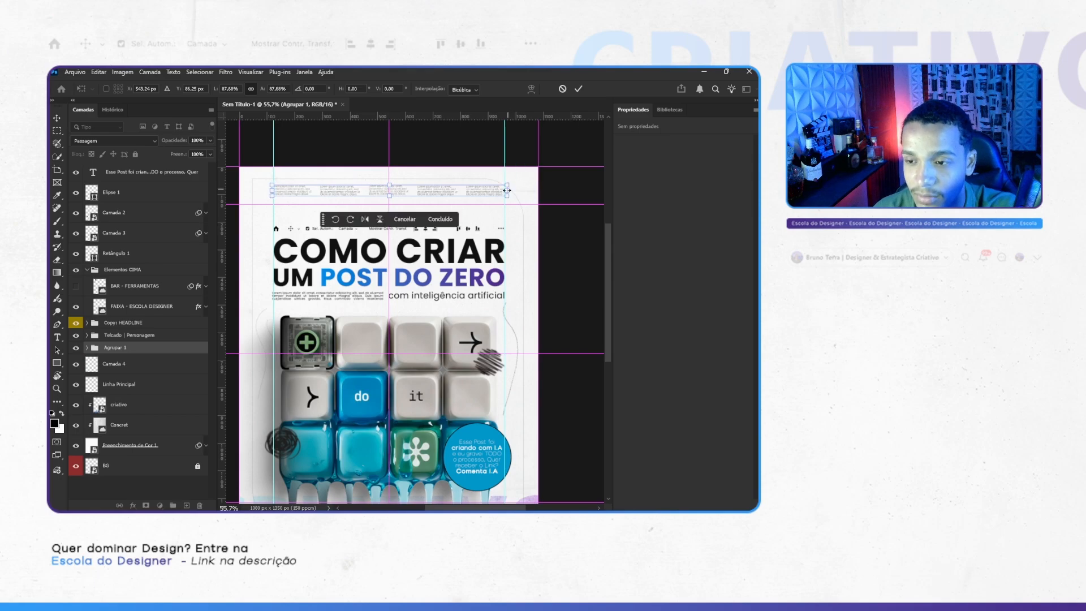
pyautogui.click(440, 220)
pyautogui.click(575, 257)
# Step: Right-align the text of the last two placeholder paragraphs and centre-align the text of the middle one
pyautogui.click(496, 196)
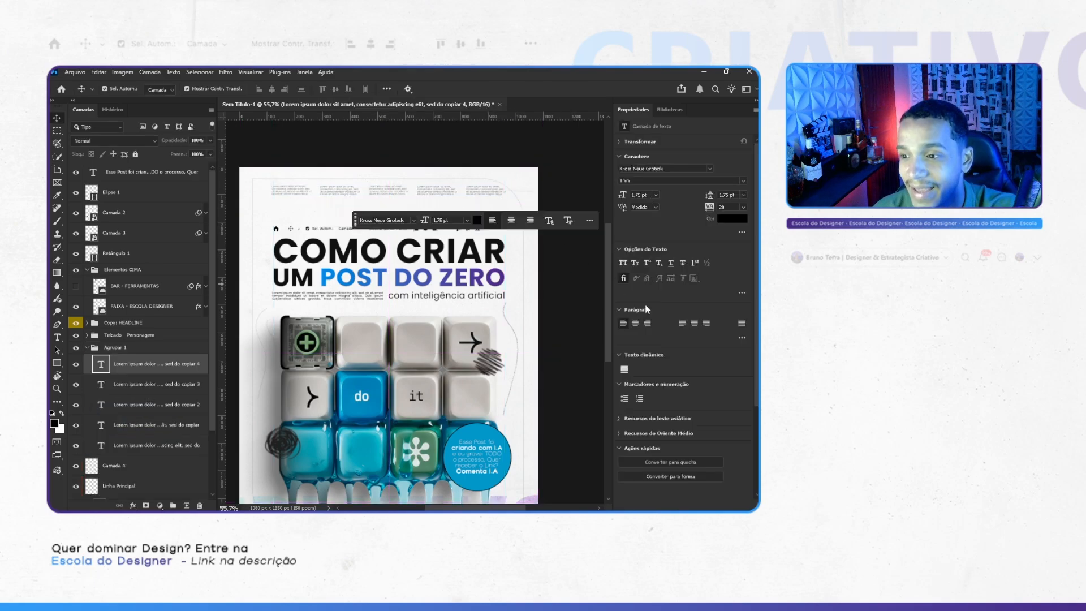
pyautogui.click(647, 323)
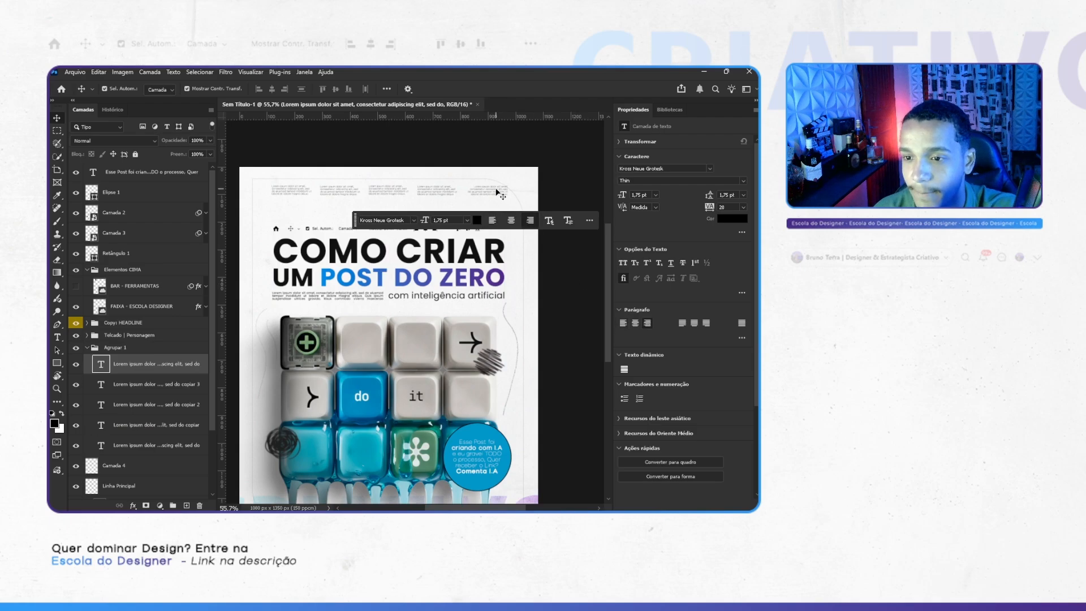
pyautogui.click(447, 191)
pyautogui.click(646, 323)
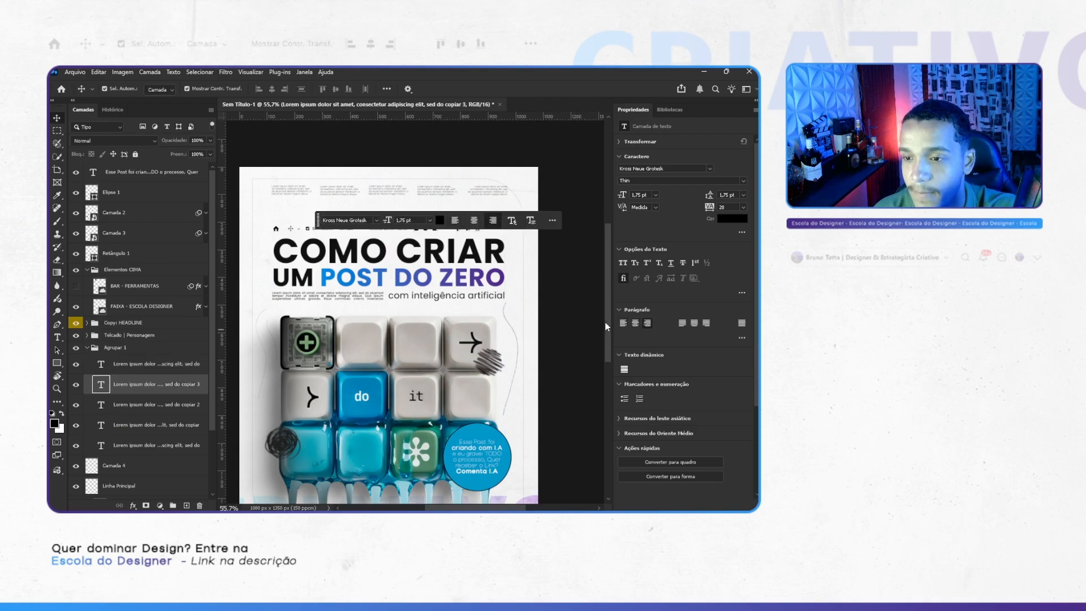
pyautogui.click(552, 298)
pyautogui.click(397, 191)
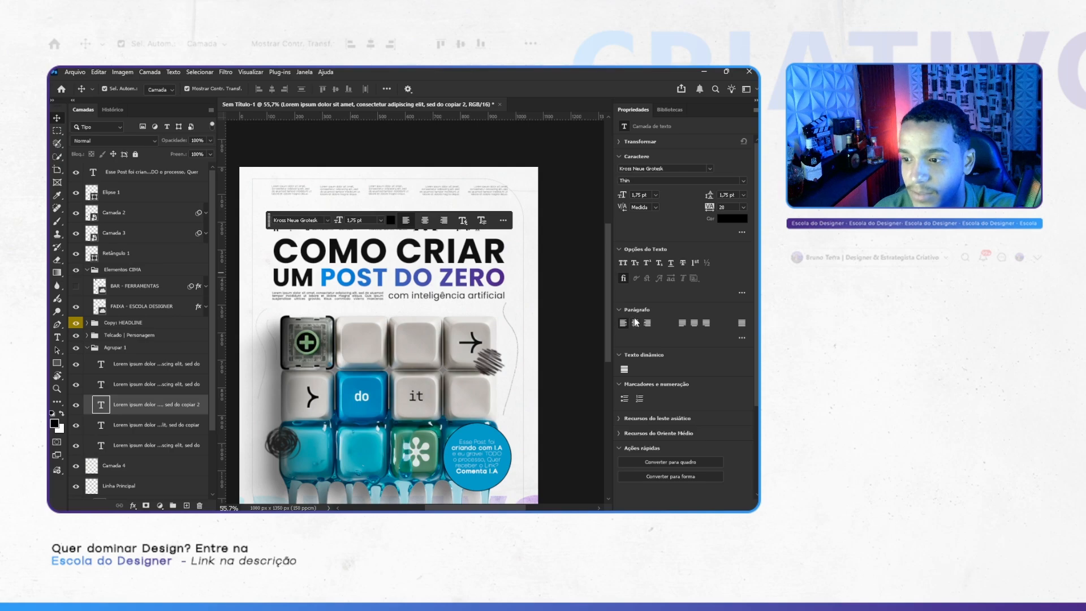
pyautogui.click(548, 303)
pyautogui.scroll(-2, 550, 300)
pyautogui.hscroll(1, 549, 292)
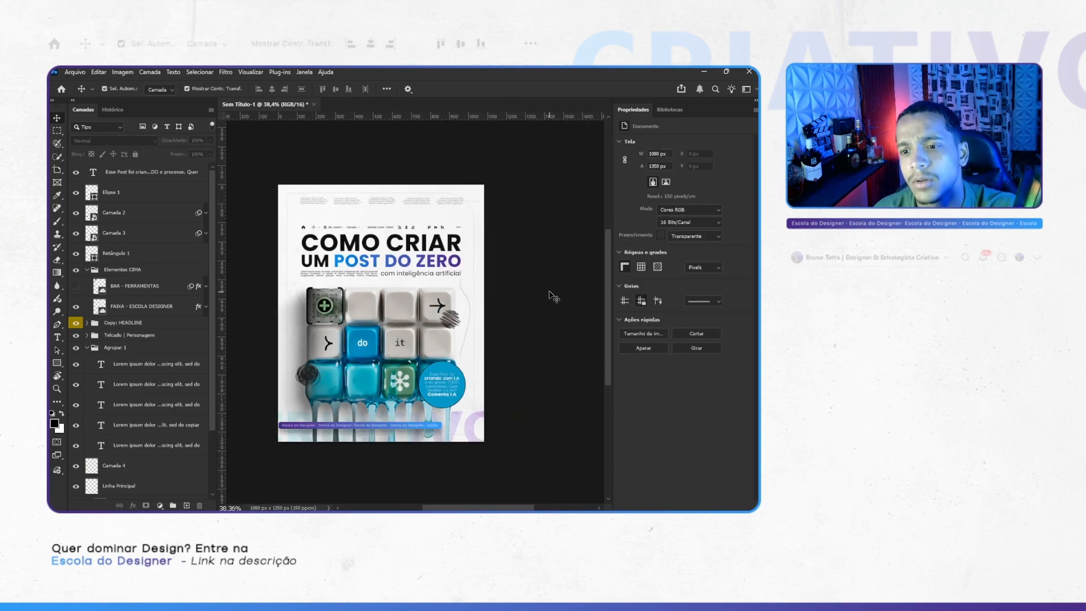
# Step: Set the opacity of the placeholder paragraph group "Agrupar 1" to 15%, hide the guides, and delete the group
pyautogui.hotkey('ctrl', 't')
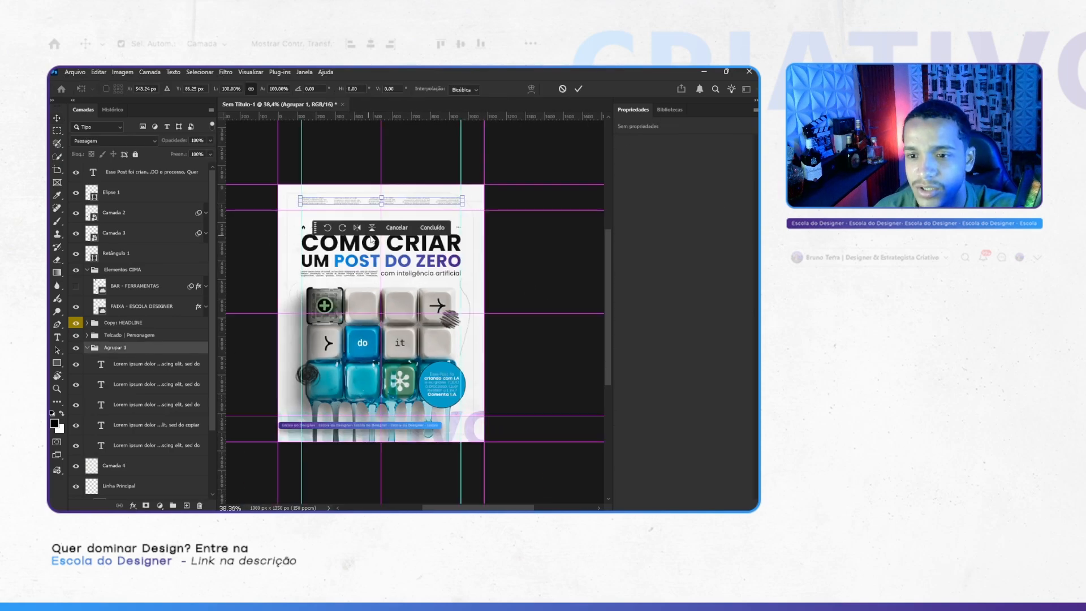
pyautogui.click(418, 227)
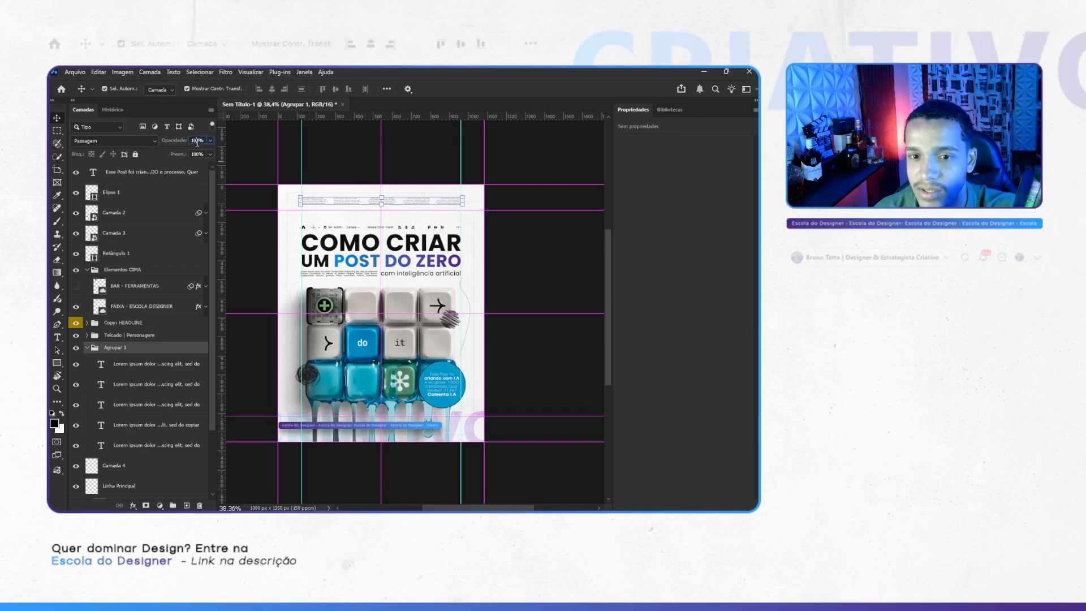
pyautogui.write('15')
pyautogui.click(530, 260)
pyautogui.hotkey('ctrl', ';')
pyautogui.scroll(-2, 519, 263)
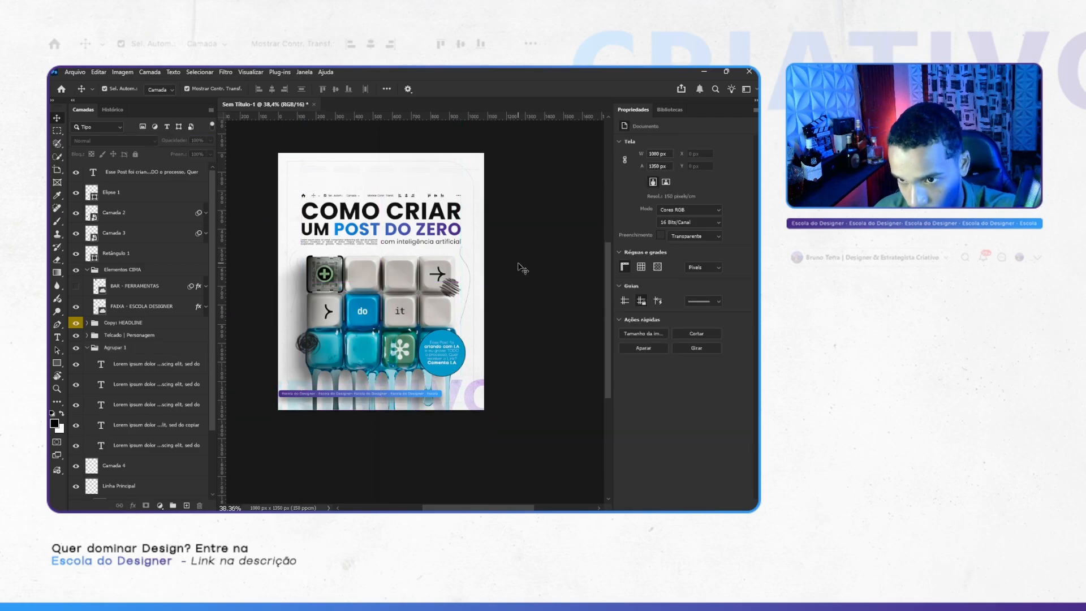
pyautogui.click(147, 352)
pyautogui.press('Delete')
# Step: Switch to the browser, browse more "Arte Social media Minimalista" pins on Pinterest, viewing the orange "Track Number 09" poster, and return to Photoshop
pyautogui.hotkey('alt', 'Tab')
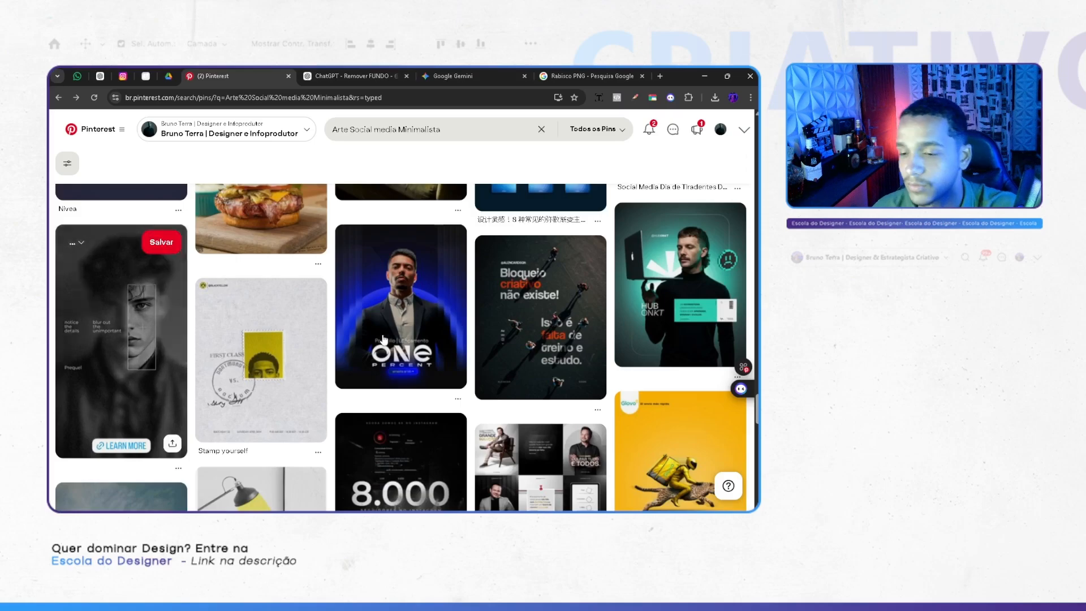
pyautogui.scroll(-4, 379, 340)
pyautogui.scroll(-3, 380, 341)
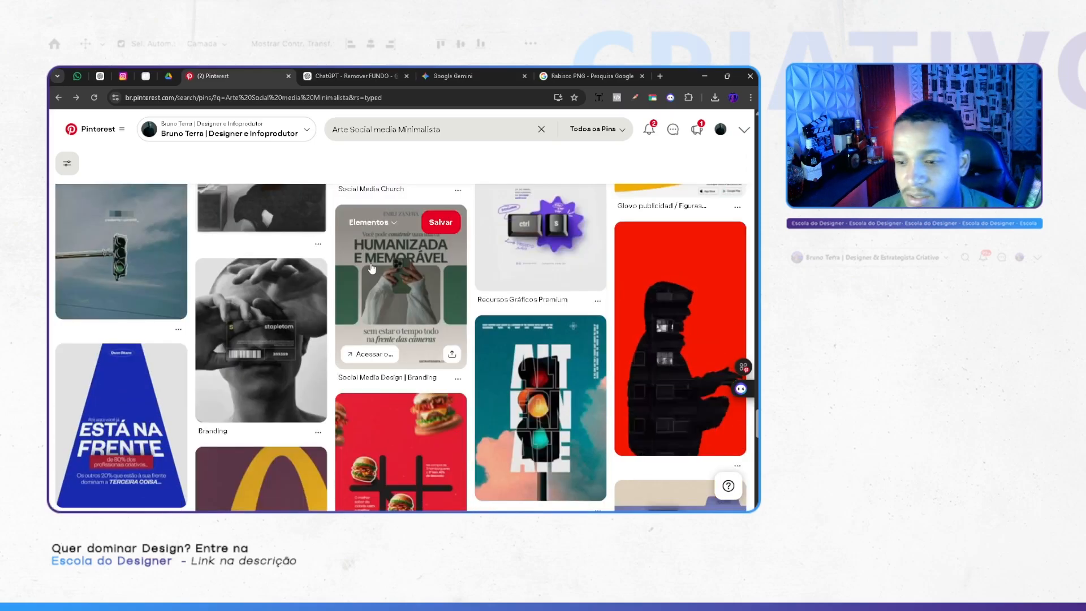
pyautogui.scroll(-4, 368, 271)
pyautogui.scroll(-10, 362, 262)
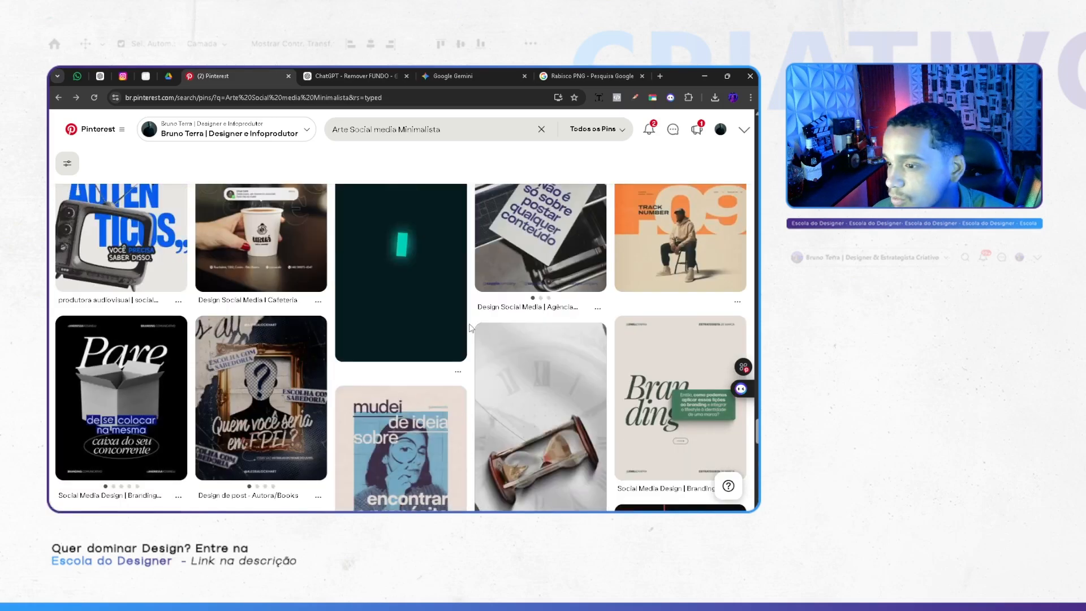
pyautogui.scroll(4, 478, 356)
pyautogui.scroll(4, 478, 356)
pyautogui.scroll(-6, 565, 350)
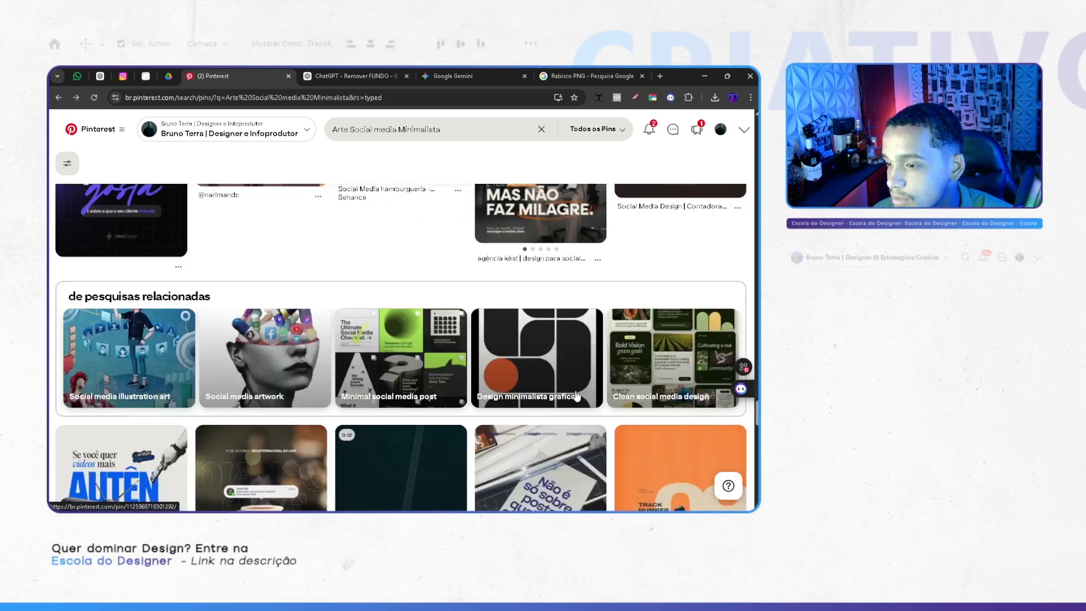
pyautogui.click(660, 344)
pyautogui.click(71, 164)
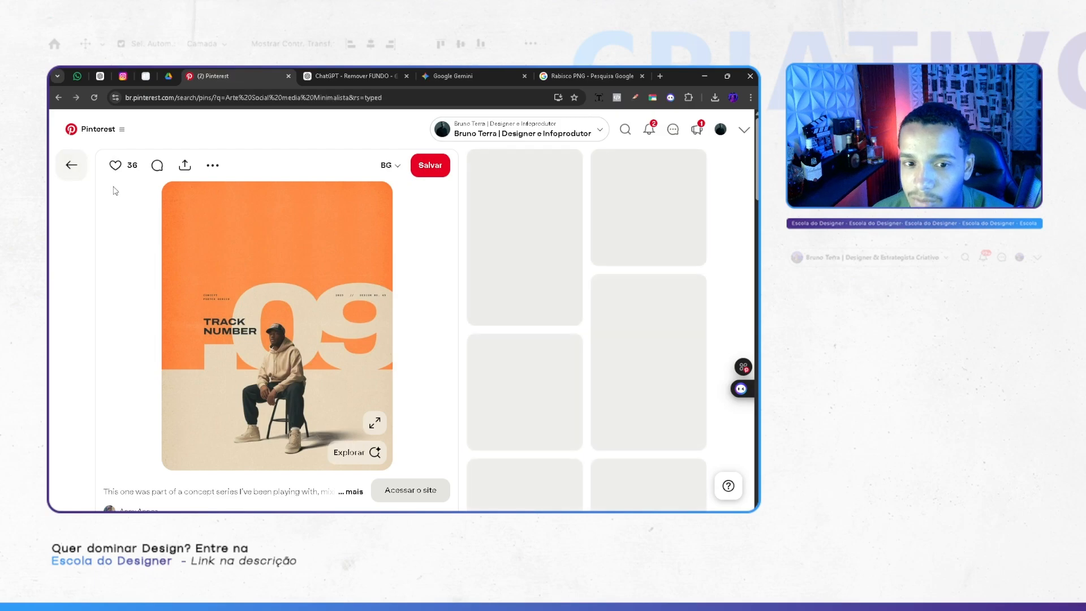
pyautogui.scroll(3, 557, 305)
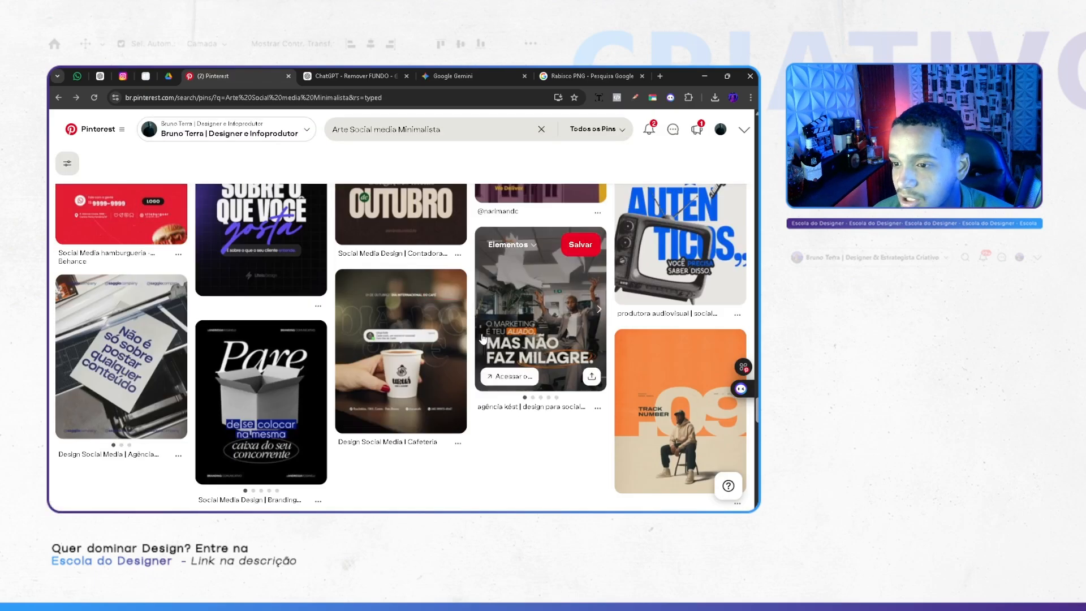
pyautogui.click(521, 307)
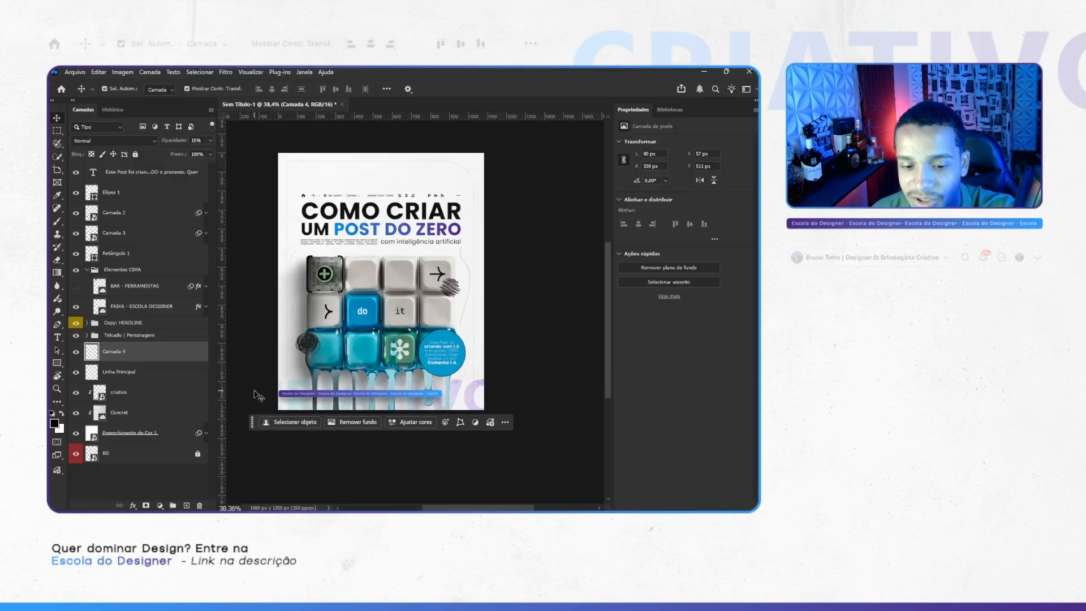
# Step: With the guides shown, draw a new text box above the headline from the left margin guide and set its font size to 3 pt
pyautogui.scroll(2, 422, 214)
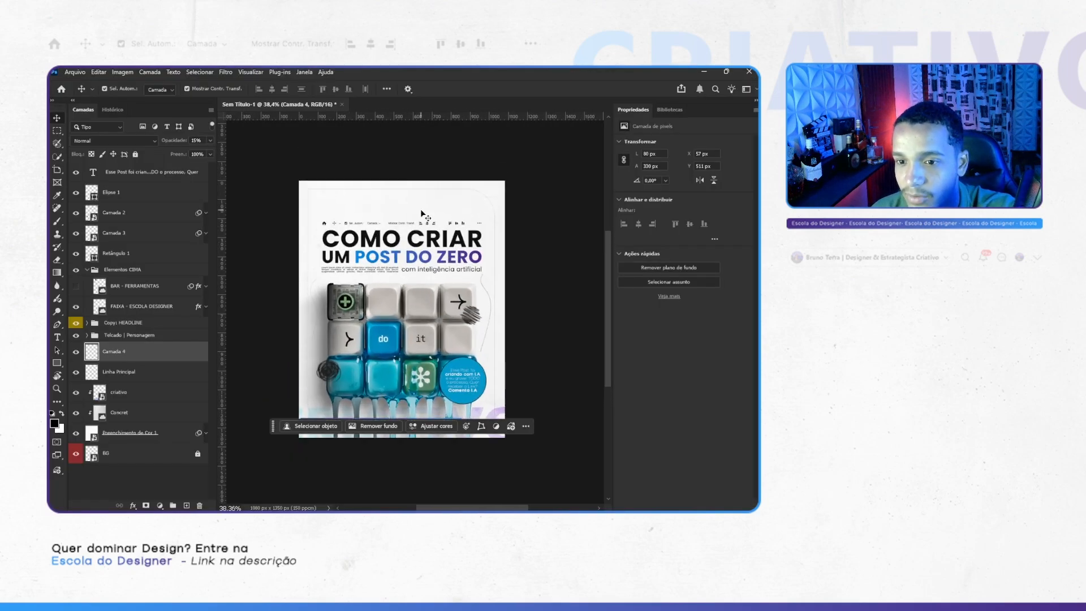
pyautogui.scroll(2, 421, 214)
pyautogui.press('t')
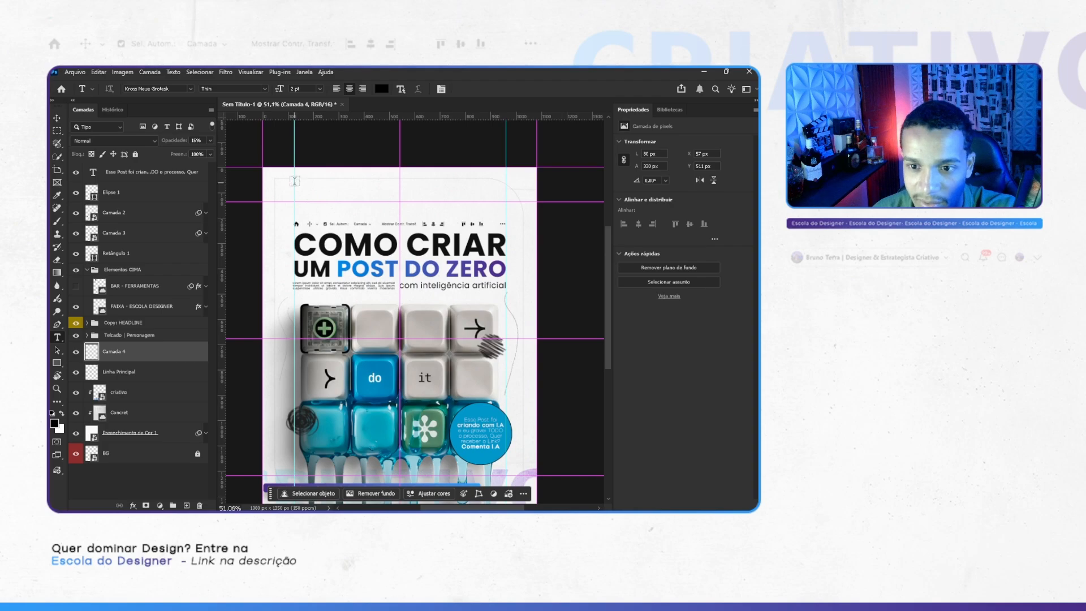
pyautogui.moveTo(294, 182); pyautogui.dragTo(354, 195)
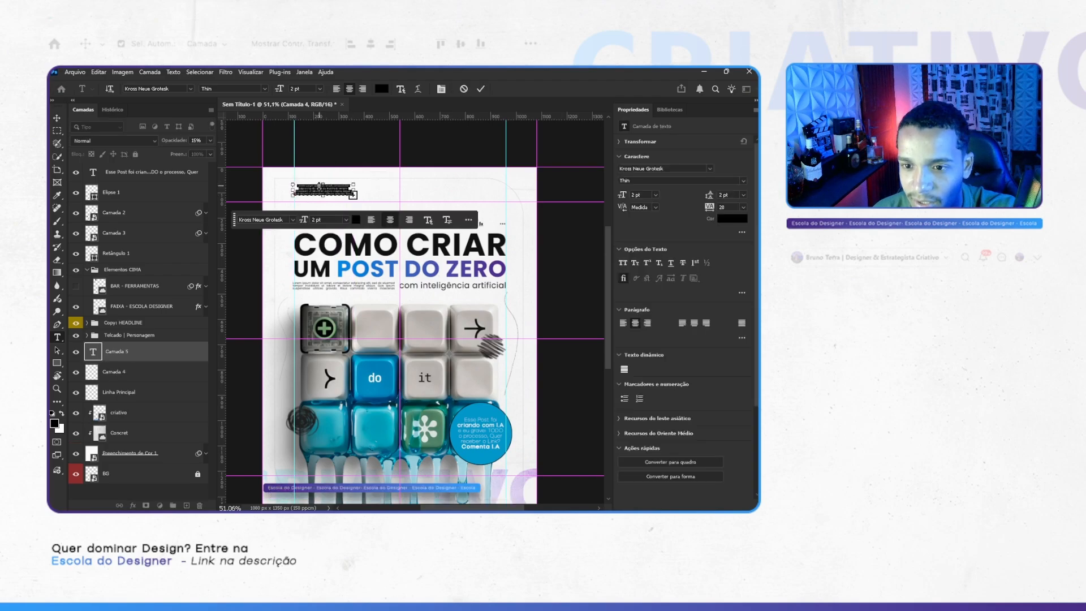
pyautogui.scroll(3, 319, 187)
pyautogui.write('3')
pyautogui.press('Return')
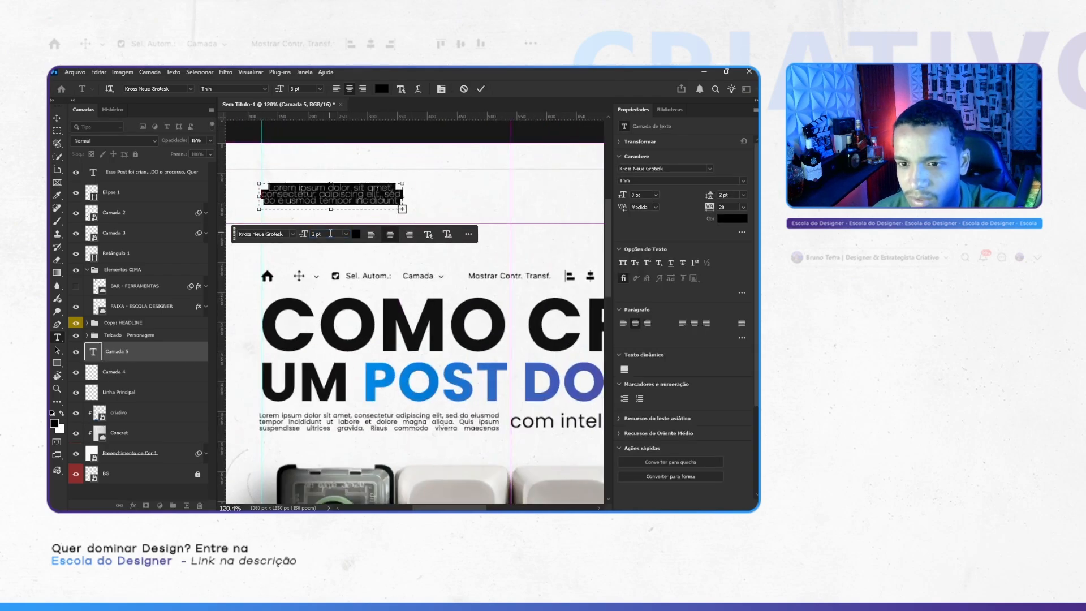
# Step: Replace the placeholder text in the new box with the designer's social media handle and left-align it
pyautogui.click(335, 200)
pyautogui.hotkey('ctrl', 'a')
pyautogui.write('@')
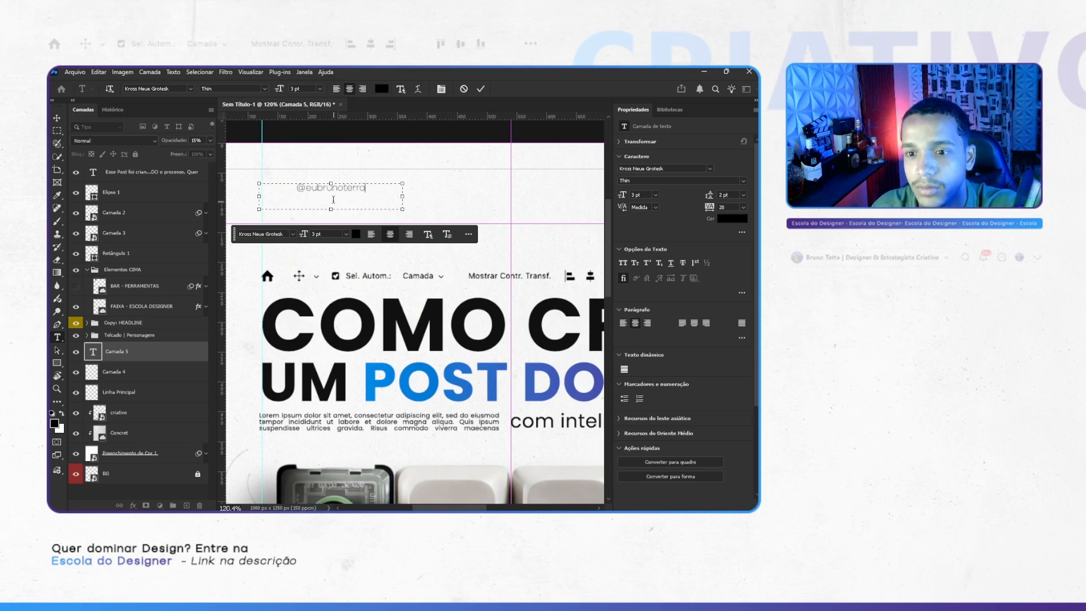
pyautogui.hotkey('ctrl', 'shift', 'l')
pyautogui.click(307, 193)
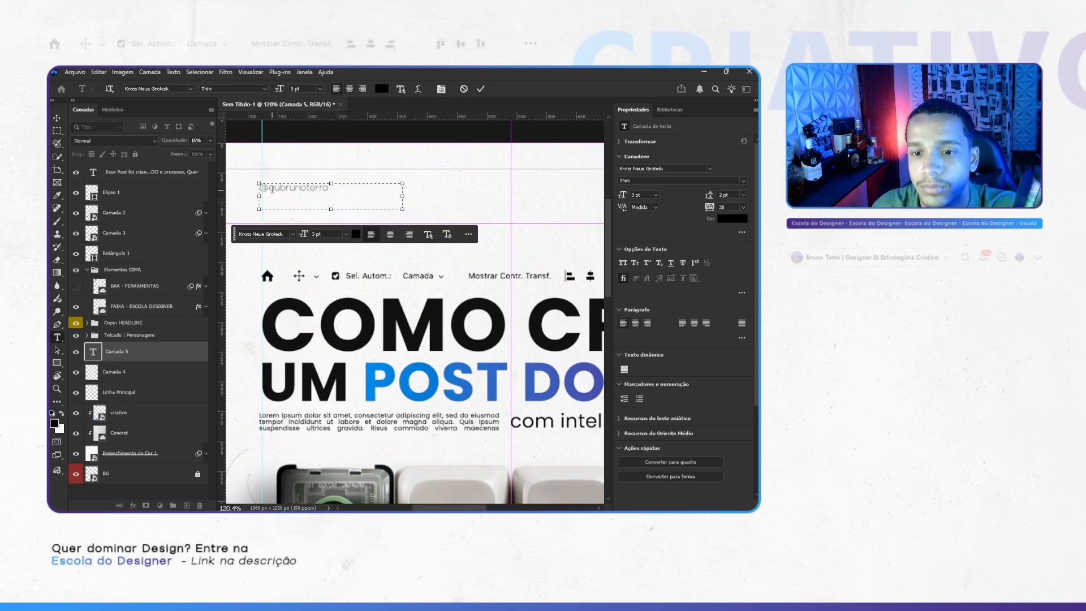
# Step: Change the handle text's font style to Book, finish editing it, and hide the guides
pyautogui.click(243, 89)
pyautogui.click(221, 138)
pyautogui.click(347, 194)
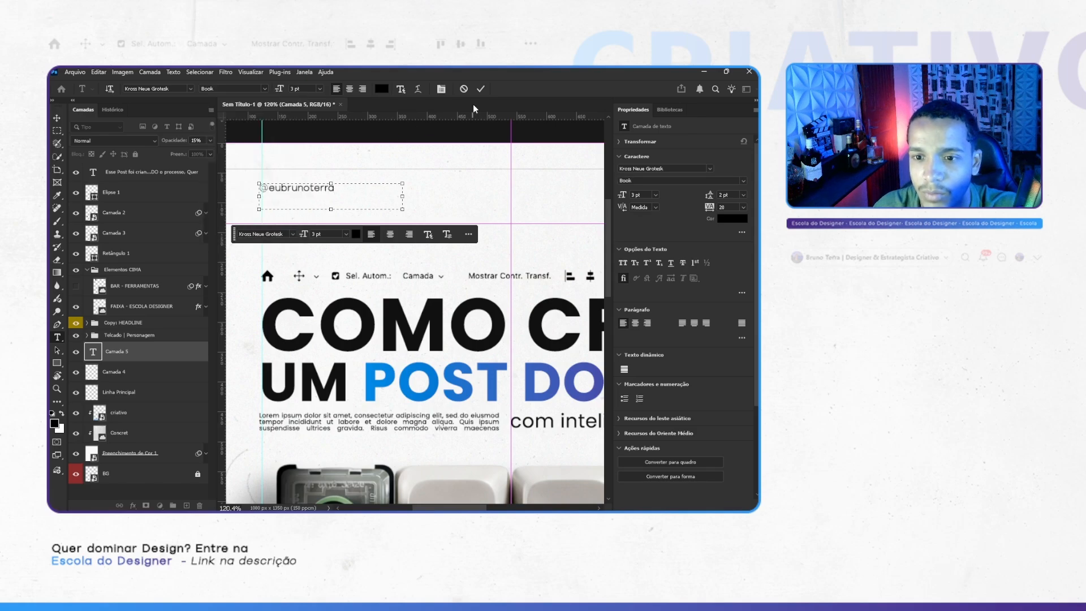
pyautogui.hotkey('ctrl', 'Return')
pyautogui.scroll(-7, 373, 252)
pyautogui.press('v')
pyautogui.click(368, 181)
pyautogui.scroll(-3, 385, 192)
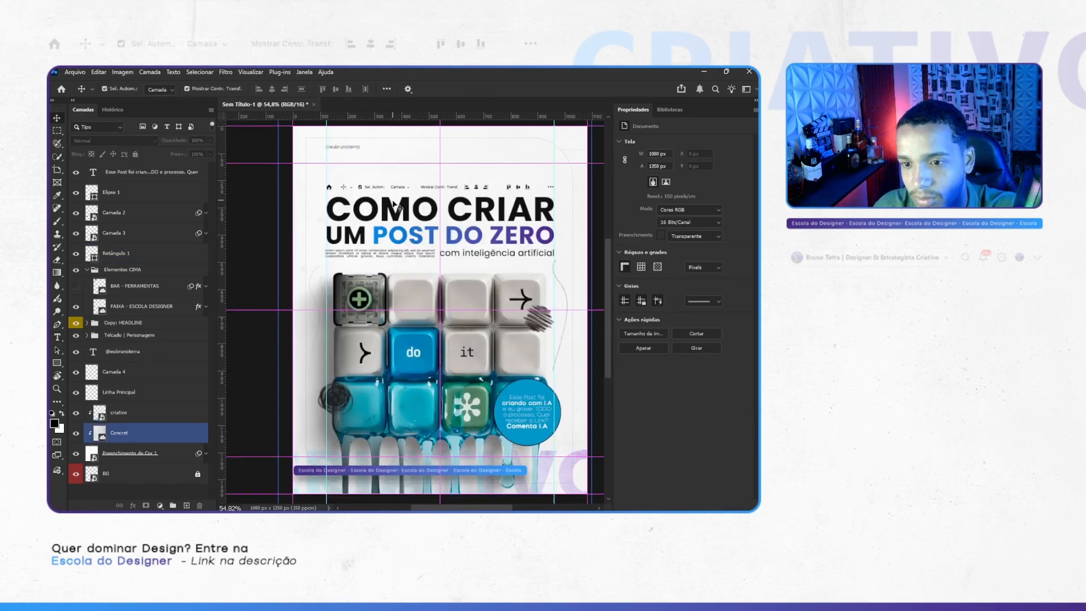
pyautogui.hotkey('ctrl', 'h')
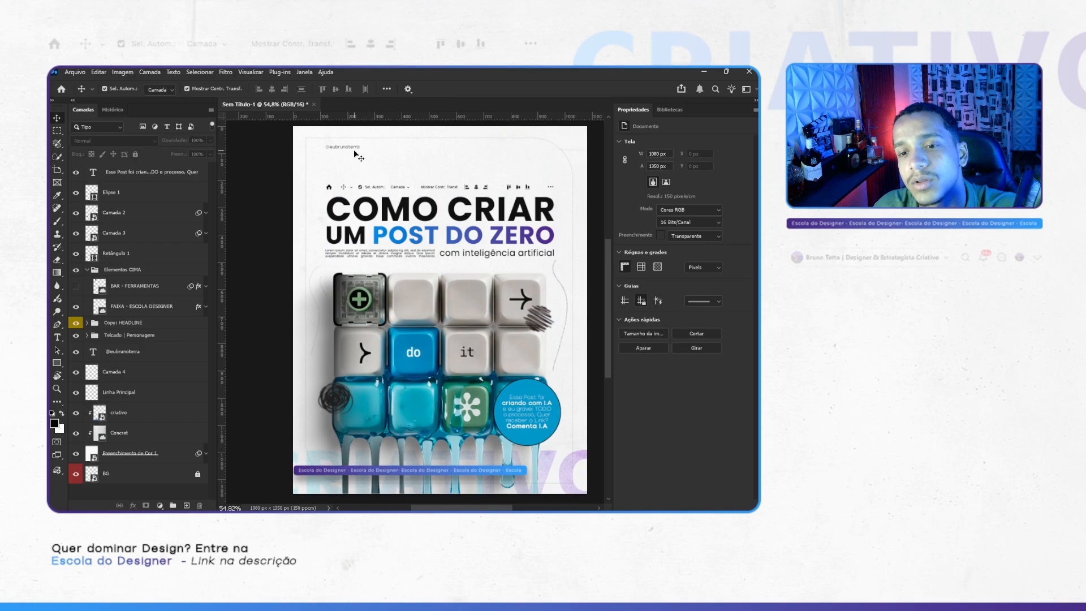
# Step: Move the handle text slightly down to the horizontal guide above the headline, checking its bounds against the guides
pyautogui.moveTo(355, 154); pyautogui.dragTo(353, 162)
pyautogui.hotkey('ctrl', 'h')
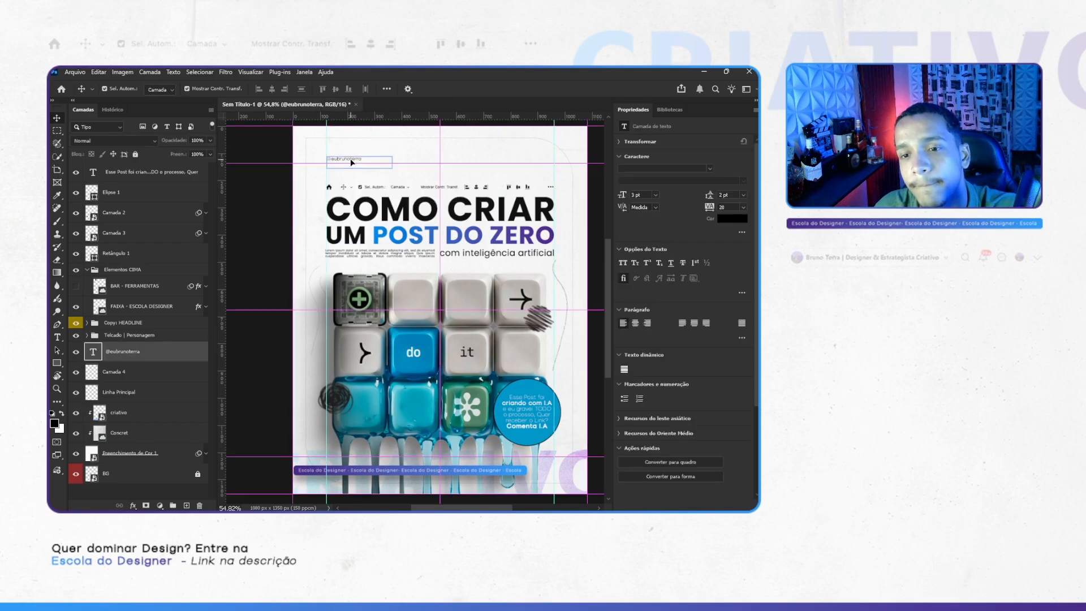
pyautogui.hotkey('ctrl', 't')
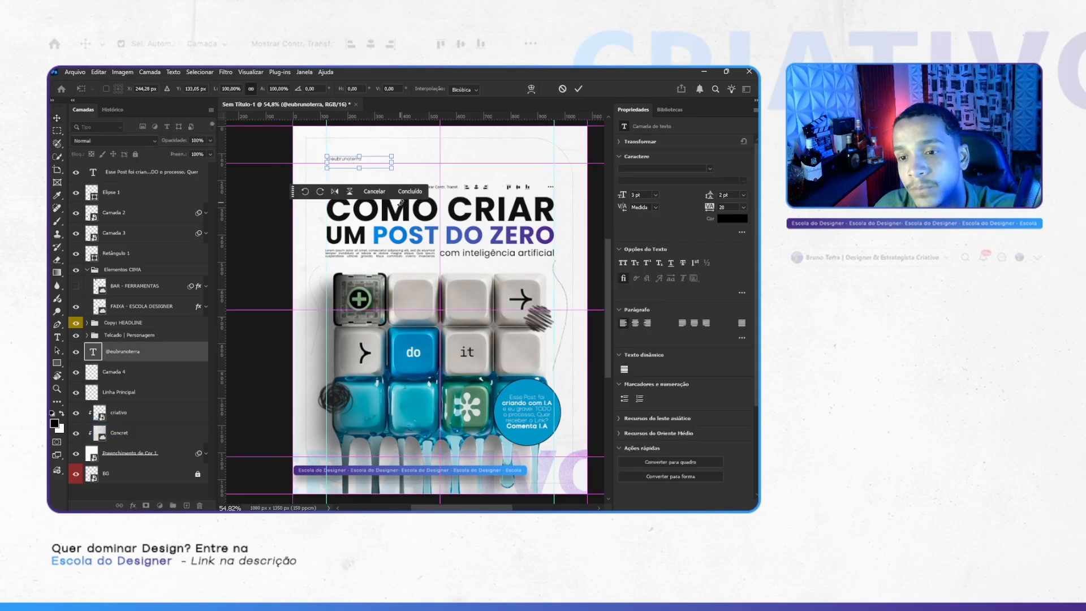
pyautogui.click(415, 194)
pyautogui.hotkey('ctrl', 'h')
# Step: Examine the whole post, from the handle text and headline down to the banner, with the guides hidden
pyautogui.click(384, 240)
pyautogui.scroll(-2, 386, 240)
pyautogui.hscroll(1, 386, 240)
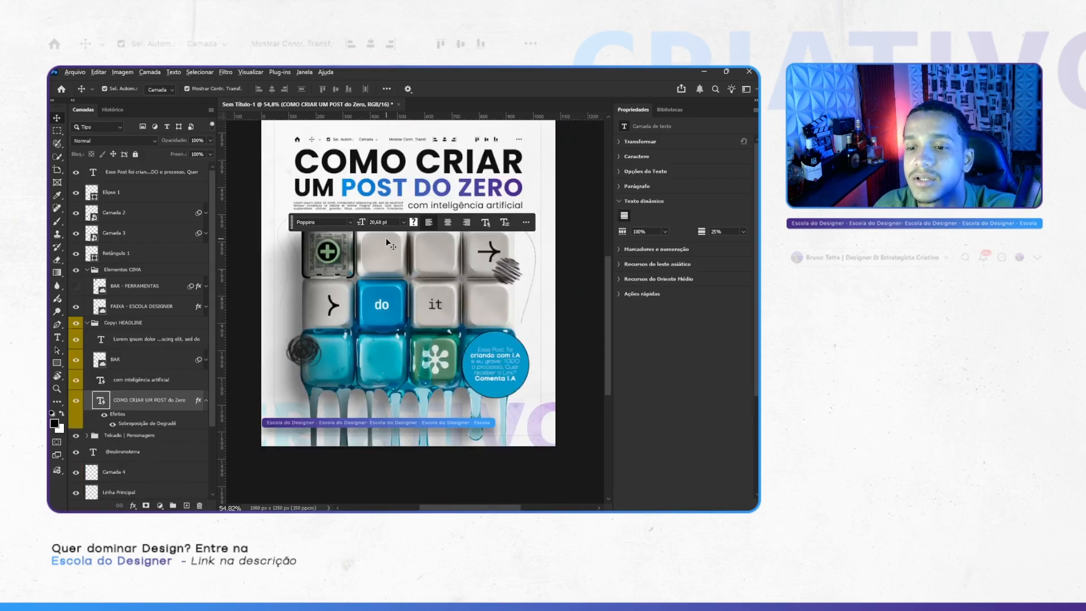
pyautogui.scroll(-3, 386, 240)
pyautogui.scroll(2, 407, 198)
pyautogui.scroll(2, 418, 254)
pyautogui.hscroll(-1, 396, 238)
pyautogui.click(342, 199)
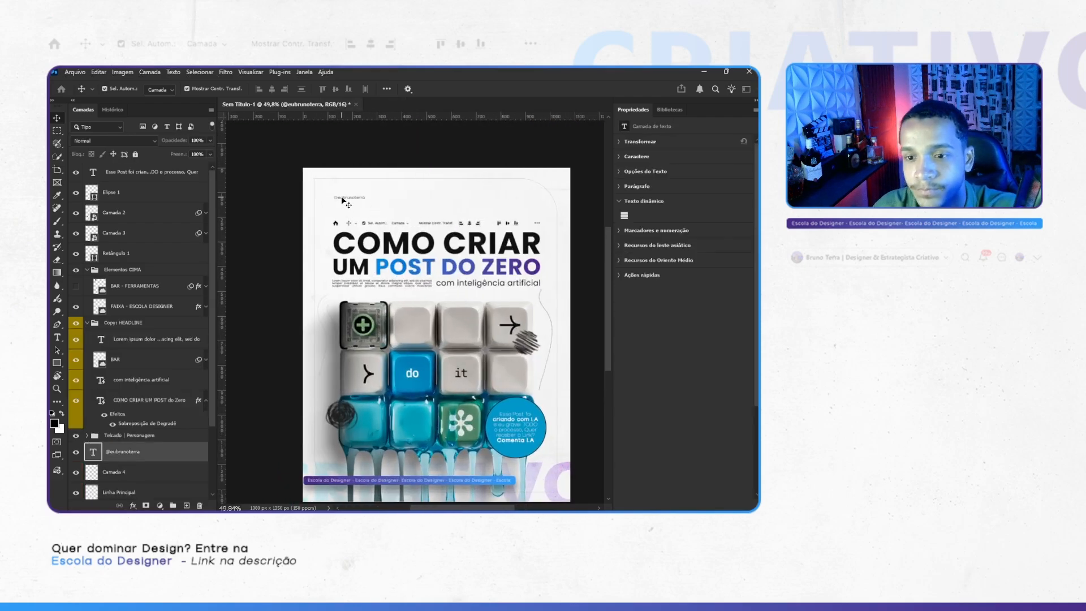
# Step: Switch to the browser, browse the related Pinterest pins, and open the robot handshake pin "¿Por qué tu negocio necesita presencia digital?"
pyautogui.hotkey('alt', 'Tab')
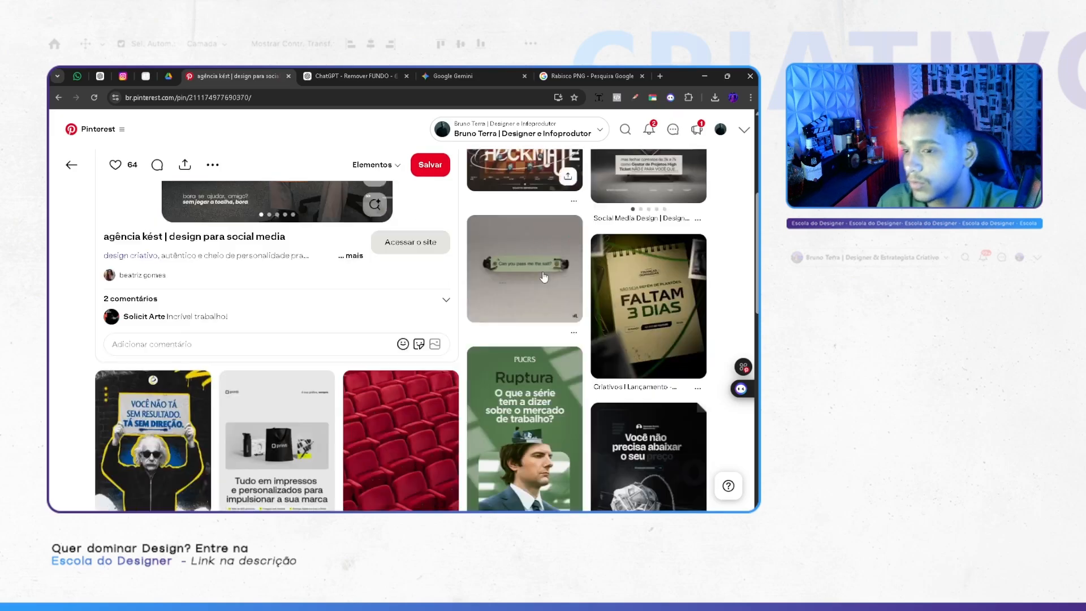
pyautogui.scroll(-12, 544, 277)
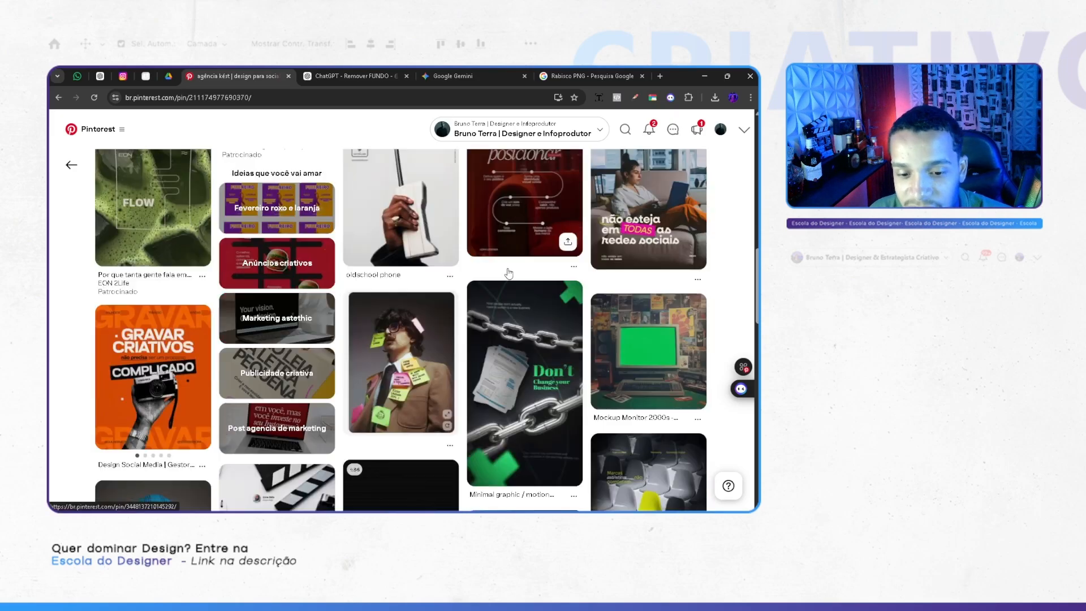
pyautogui.scroll(-10, 458, 249)
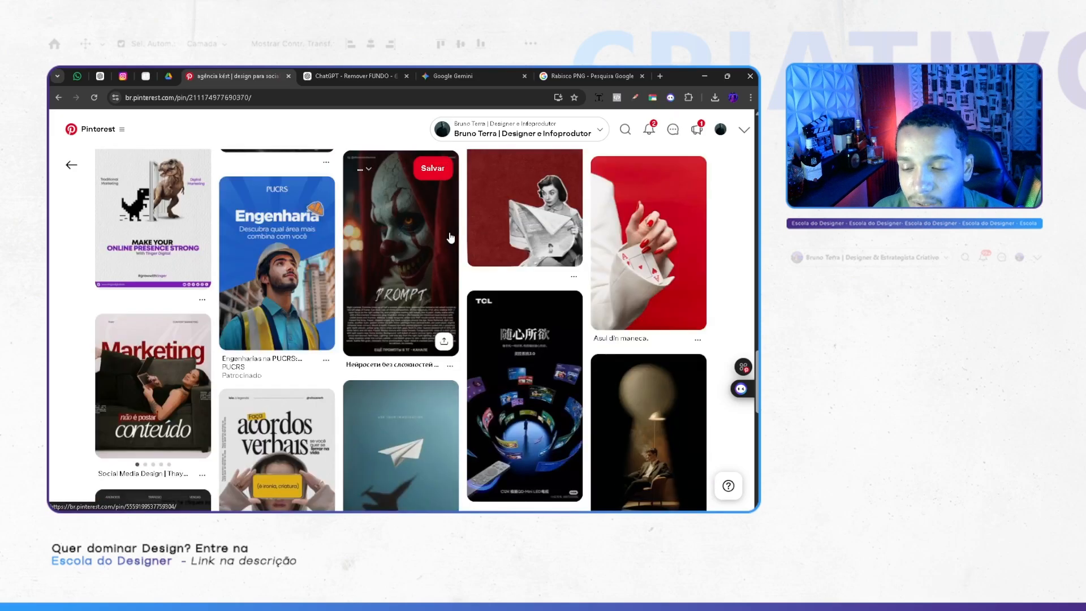
pyautogui.scroll(-5, 448, 236)
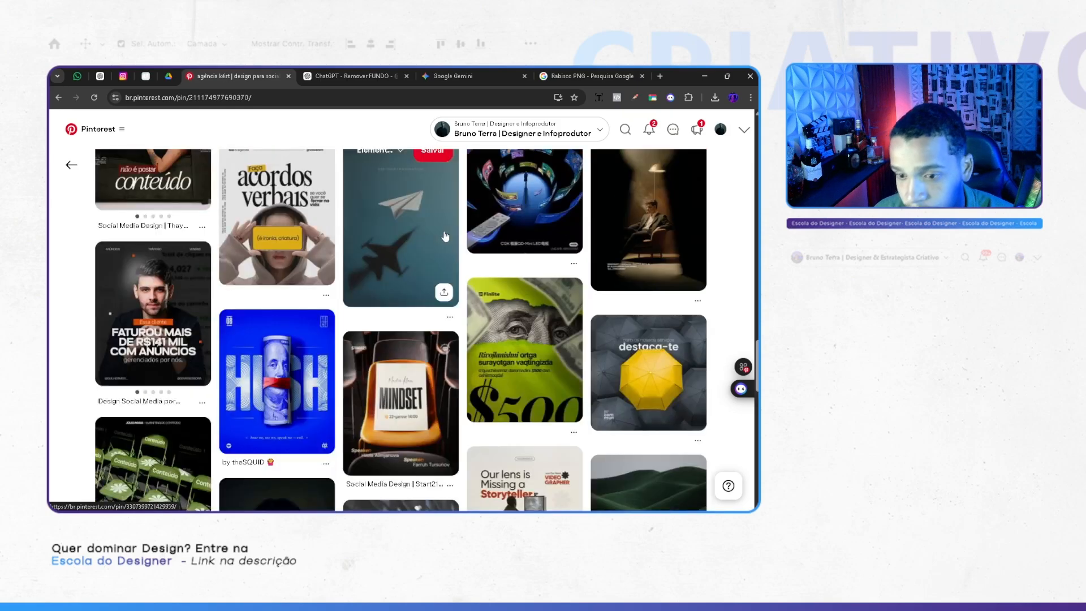
pyautogui.scroll(-7, 445, 236)
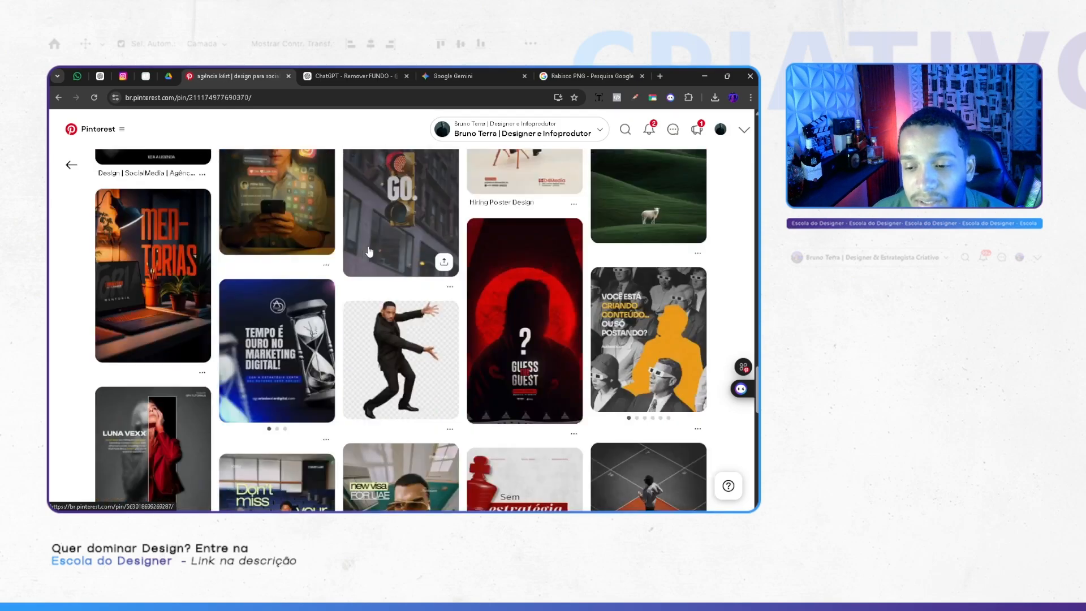
pyautogui.scroll(-4, 369, 251)
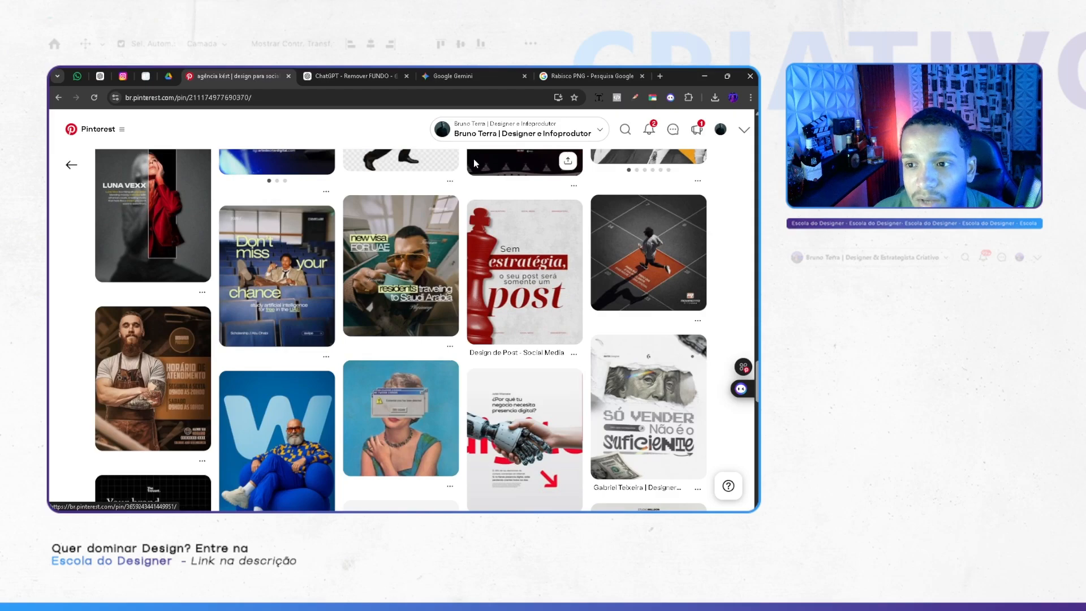
pyautogui.scroll(-3, 538, 217)
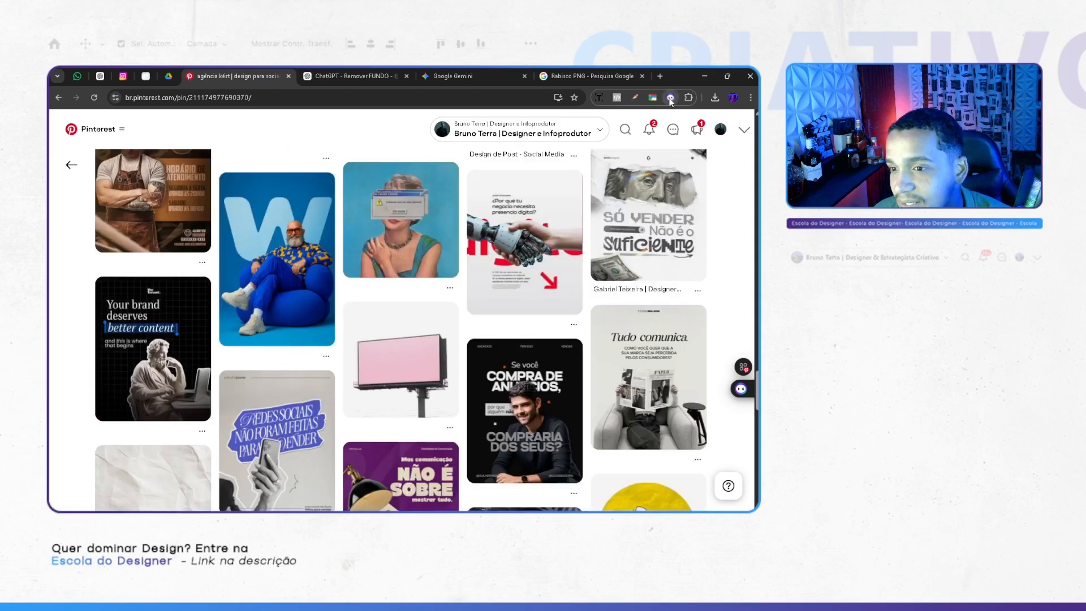
pyautogui.click(558, 233)
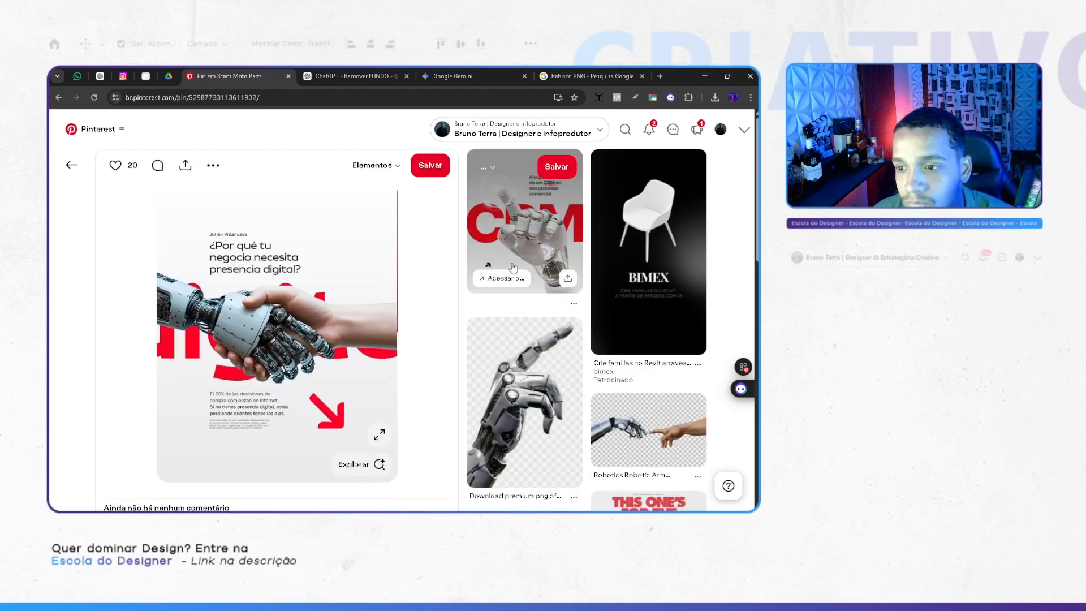
# Step: Browse the pins related to the robot handshake poster for layout and small-detail references
pyautogui.scroll(-5, 679, 334)
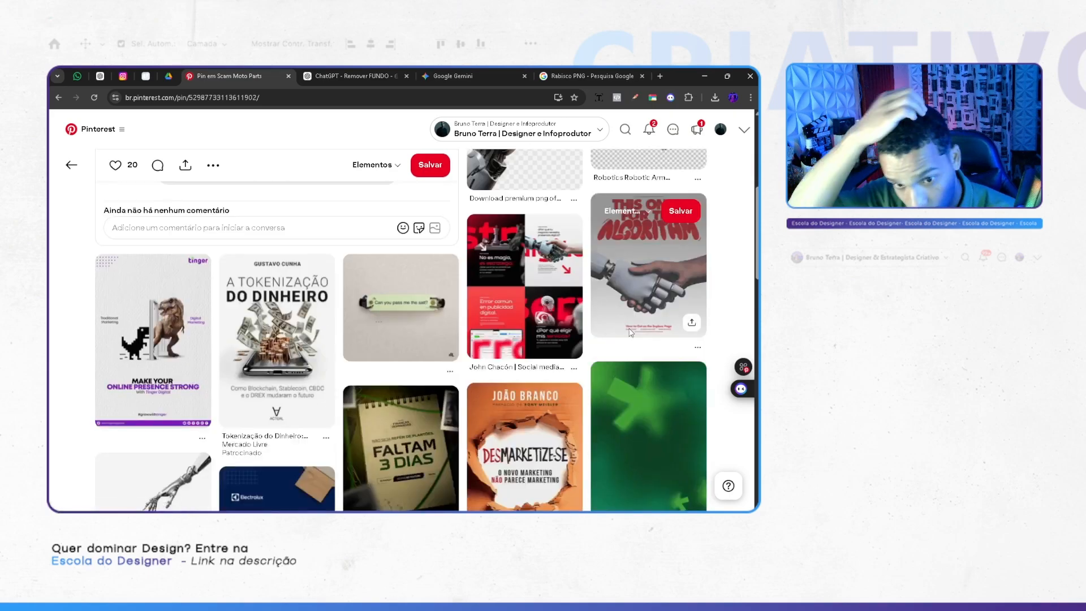
pyautogui.scroll(-5, 631, 332)
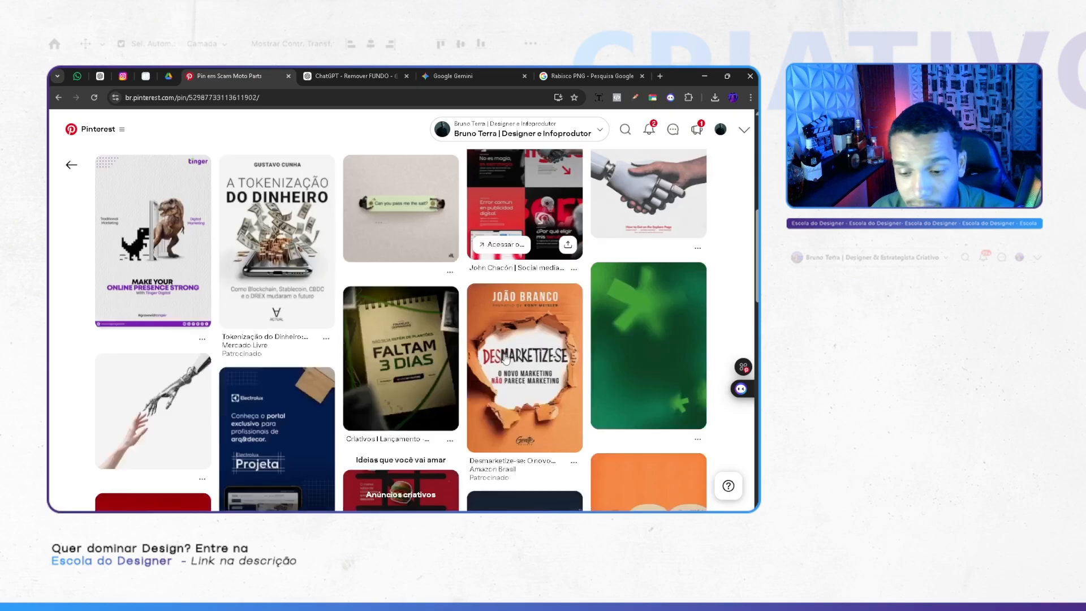
pyautogui.scroll(3, 509, 350)
pyautogui.scroll(-3, 496, 355)
pyautogui.scroll(-3, 497, 355)
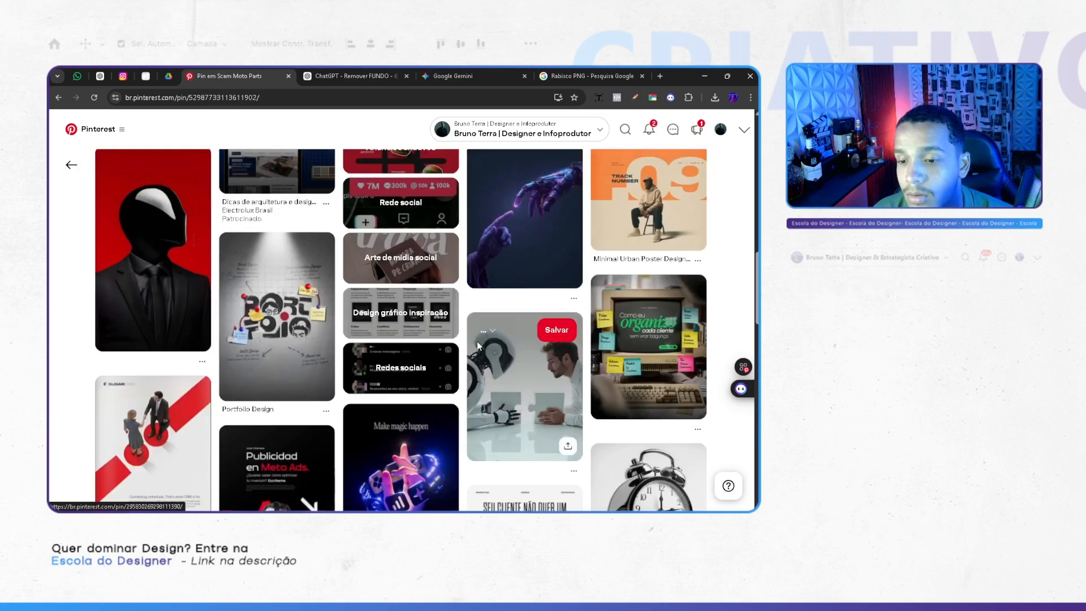
pyautogui.scroll(-4, 476, 341)
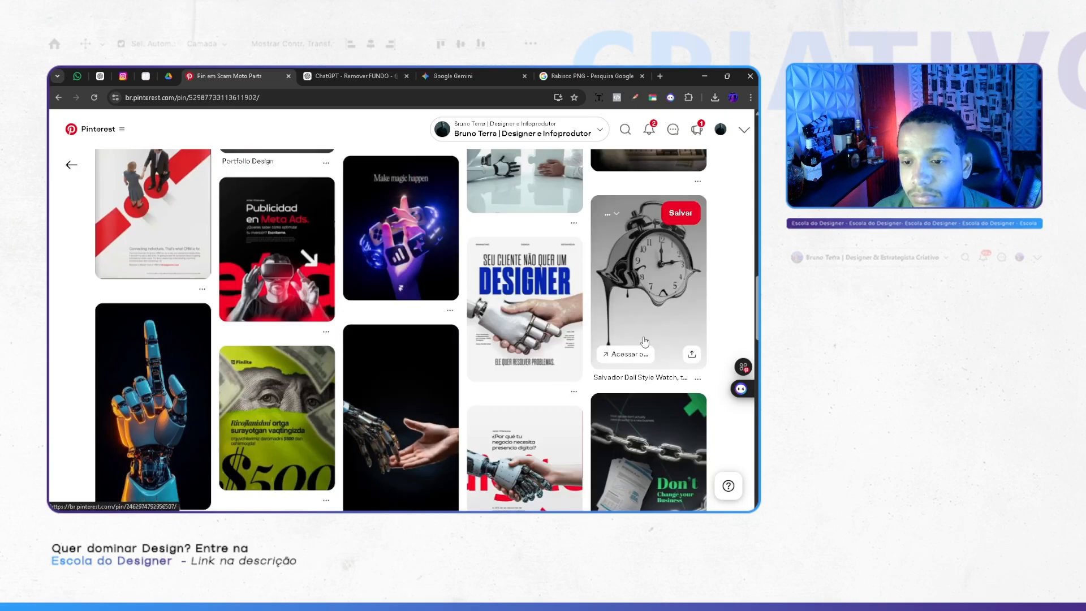
pyautogui.scroll(-3, 635, 389)
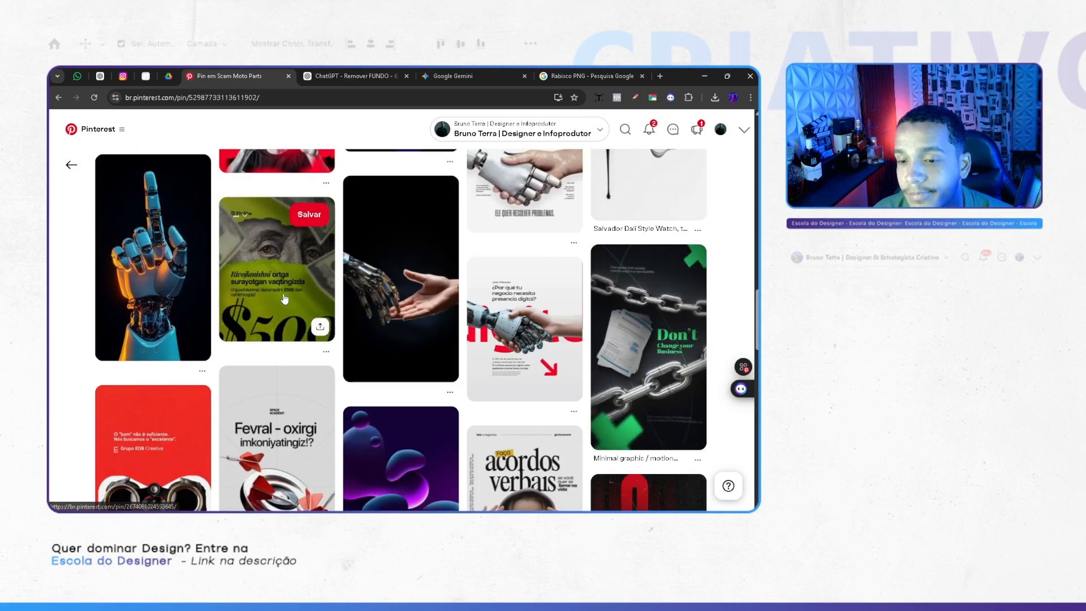
pyautogui.scroll(-3, 305, 271)
pyautogui.scroll(3, 453, 294)
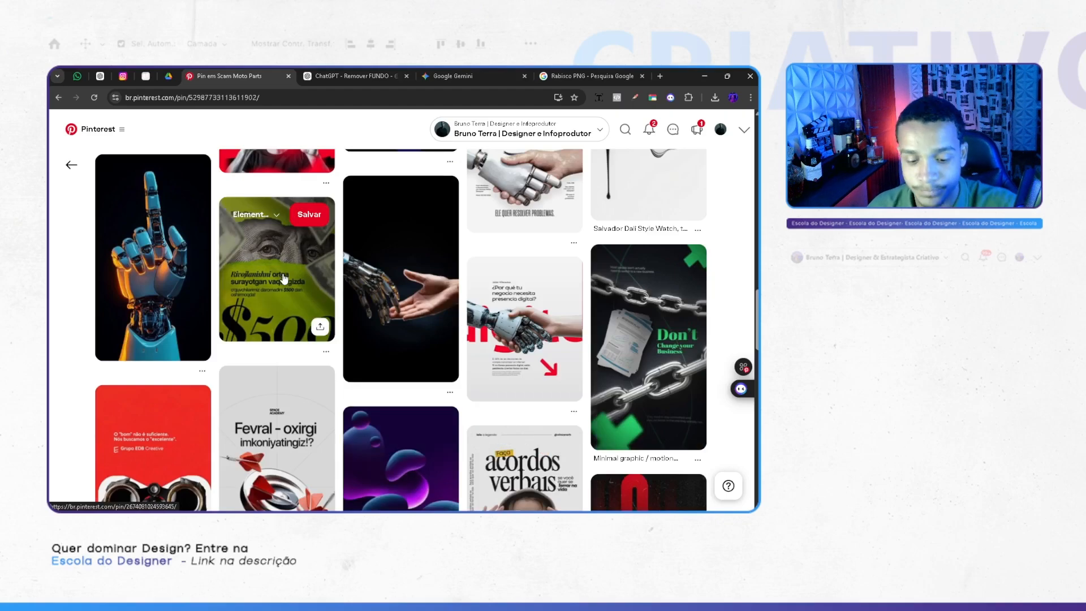
# Step: Return to Photoshop, remove the handle text, and duplicate the large faded "CRIATIVO" background word to the post's upper edge
pyautogui.hotkey('alt', 'Tab')
pyautogui.moveTo(472, 403); pyautogui.dragTo(510, 194)
pyautogui.hotkey('ctrl', 't')
pyautogui.press('Return')
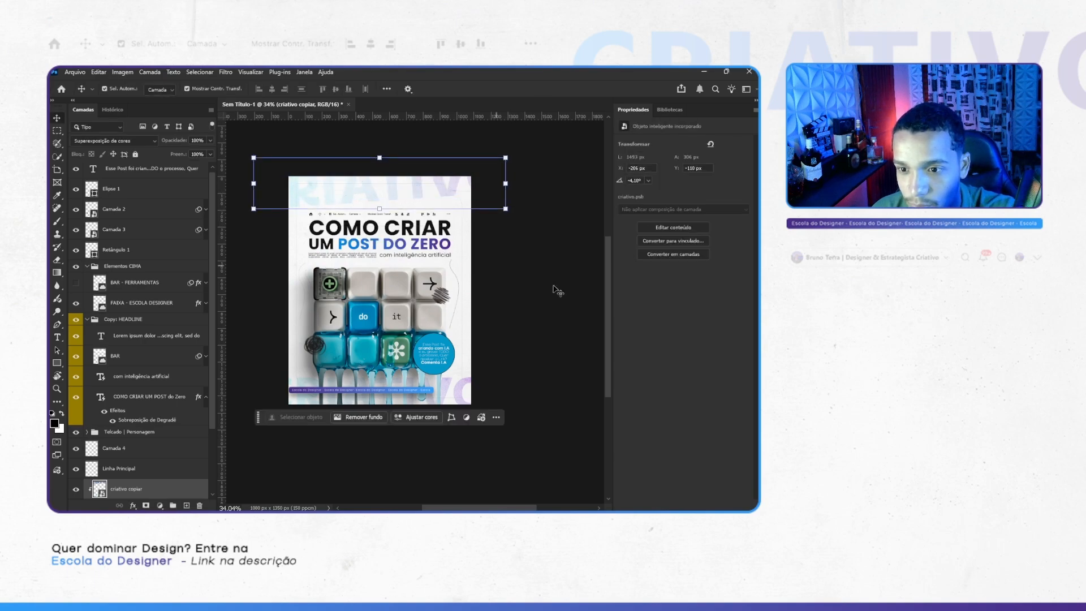
pyautogui.click(555, 291)
# Step: Set the subtitle "com inteligência artificial" below the headline to the Light style of Poppins
pyautogui.hscroll(-2, 504, 305)
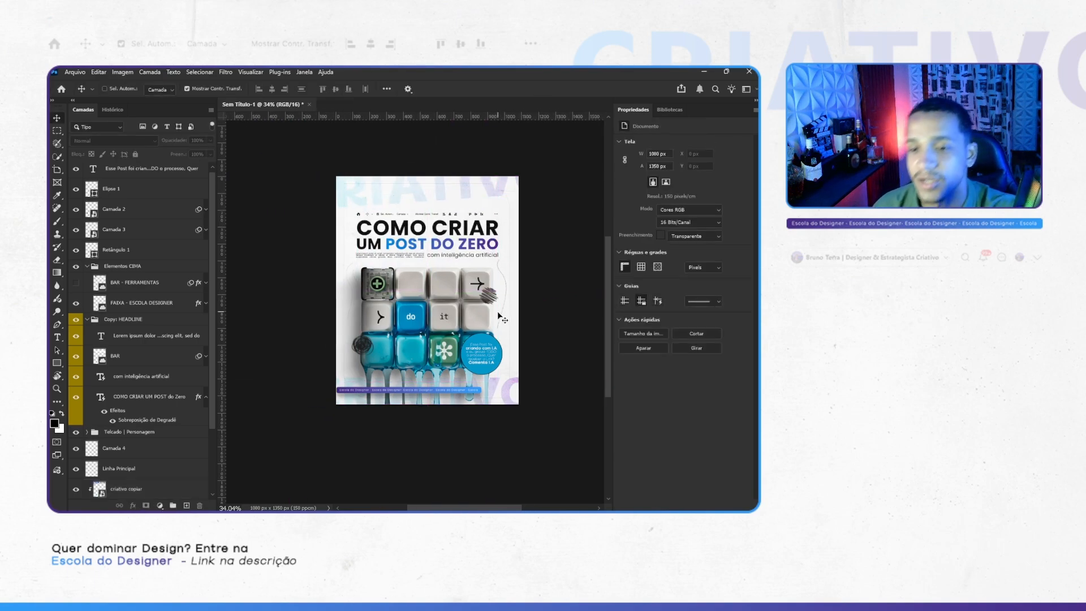
pyautogui.scroll(-2, 475, 238)
pyautogui.scroll(7, 452, 226)
pyautogui.scroll(2, 501, 243)
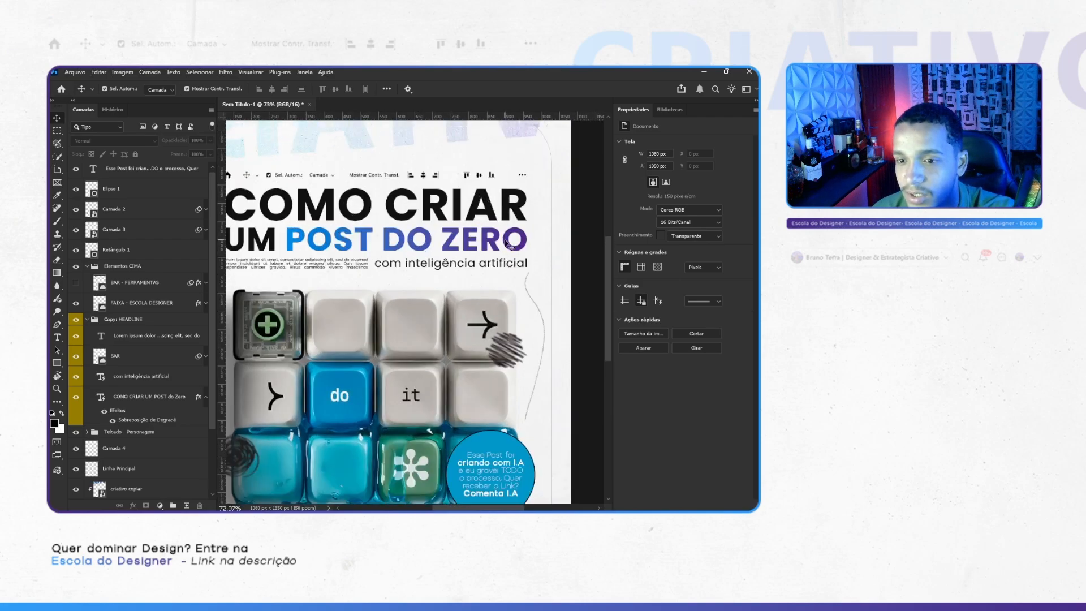
pyautogui.scroll(-3, 499, 255)
pyautogui.scroll(3, 496, 266)
pyautogui.scroll(3, 496, 266)
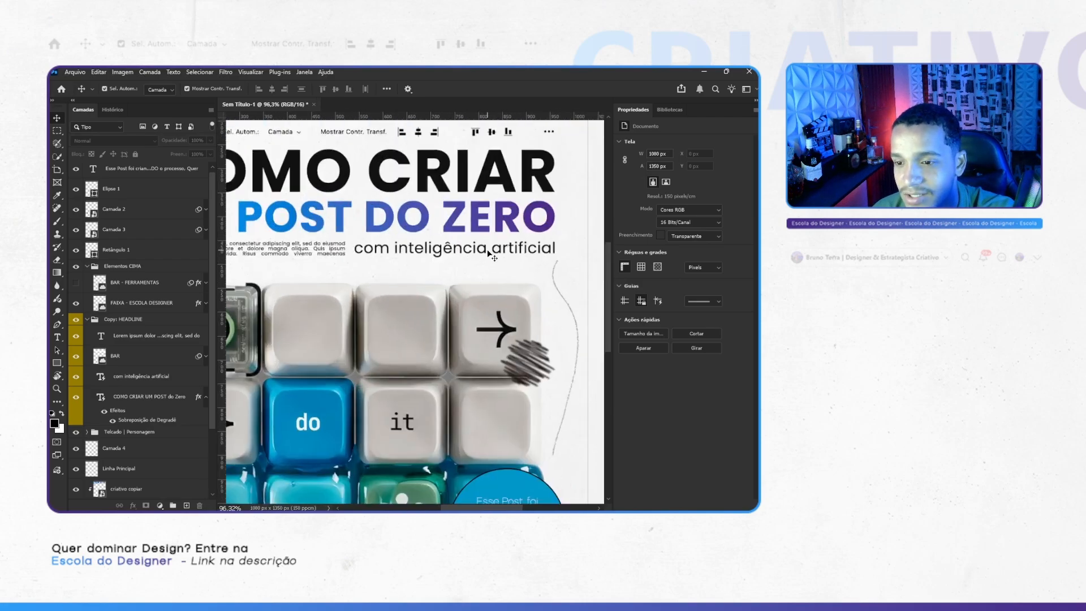
pyautogui.doubleClick(490, 252)
pyautogui.click(264, 89)
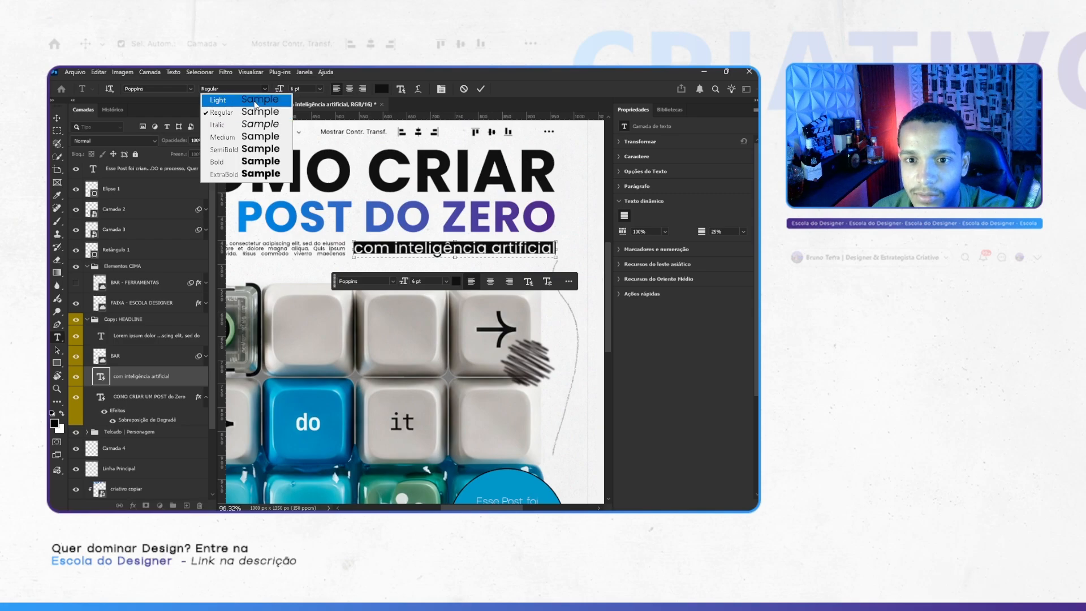
pyautogui.click(219, 100)
# Step: Set only the words "inteligência artificial" in the subtitle to the Medium style, then finish editing and deselect the layer
pyautogui.click(396, 247)
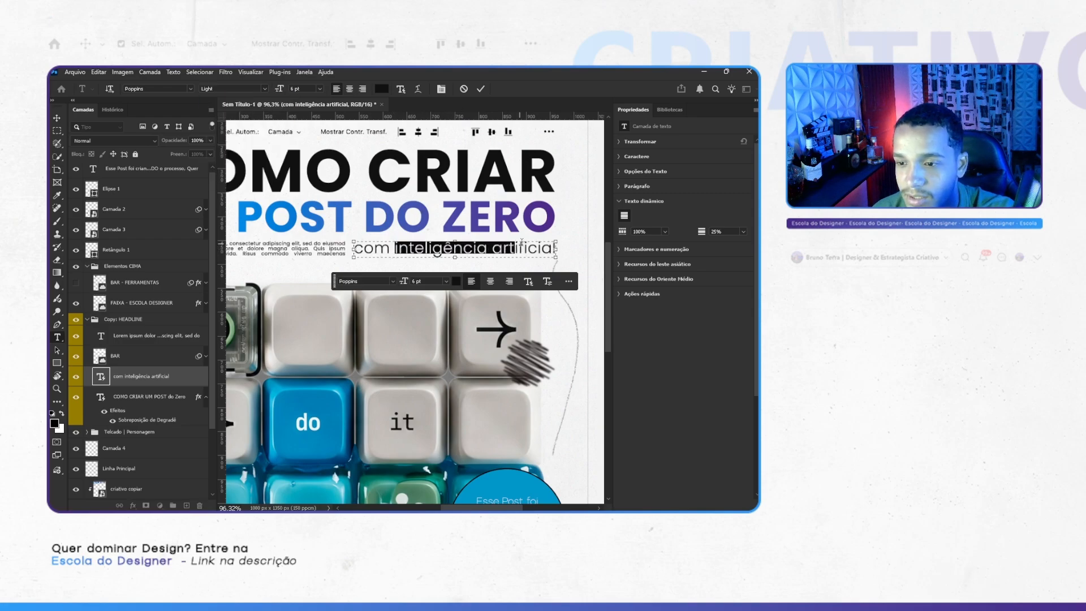
pyautogui.click(453, 249)
pyautogui.moveTo(399, 247); pyautogui.dragTo(556, 248)
pyautogui.click(445, 247)
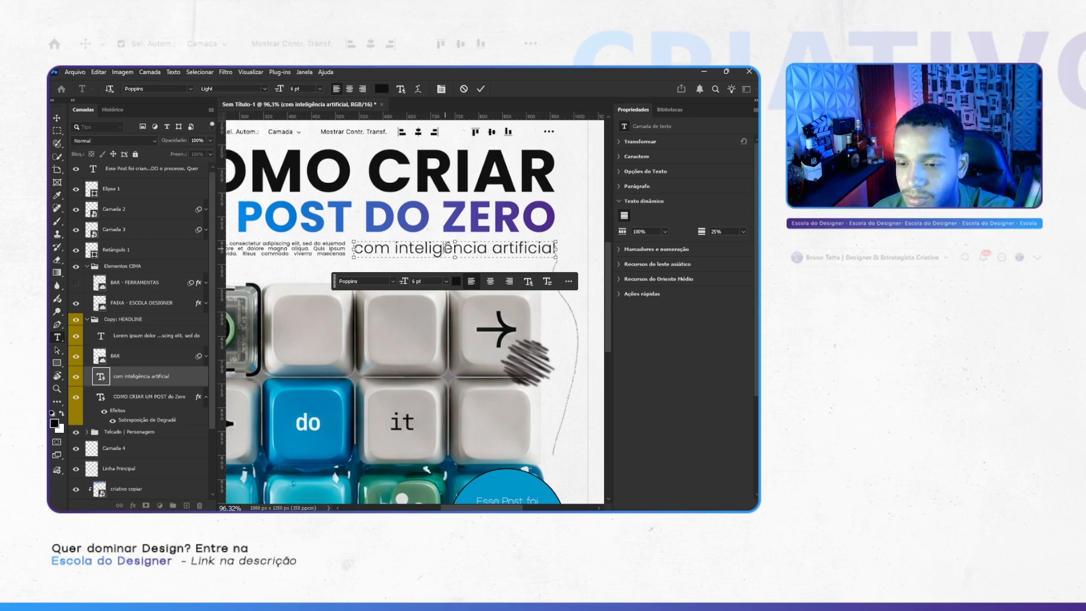
pyautogui.moveTo(397, 248); pyautogui.dragTo(554, 249)
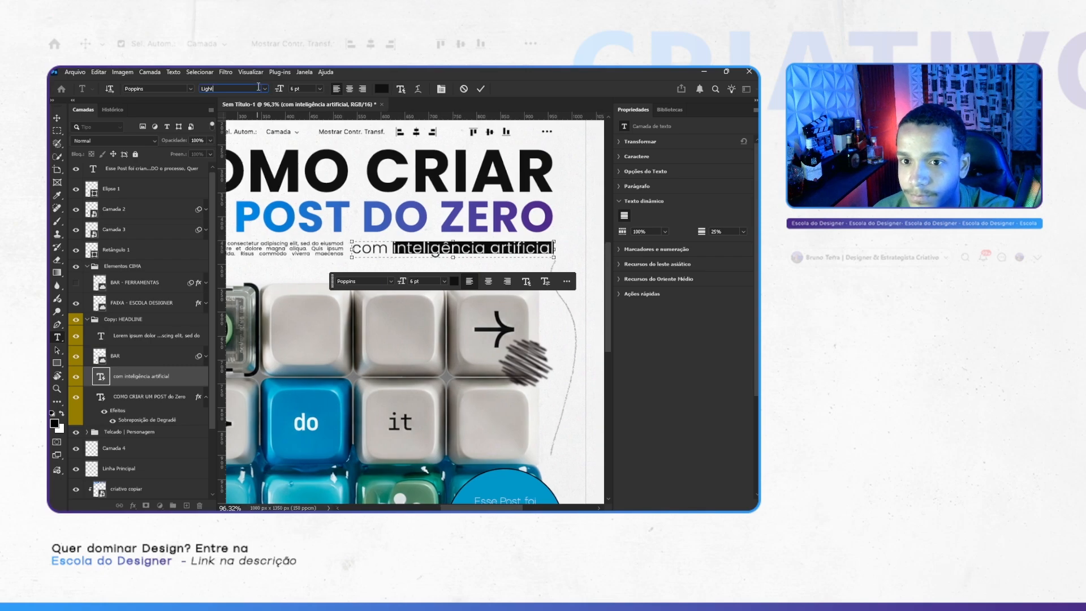
pyautogui.click(265, 89)
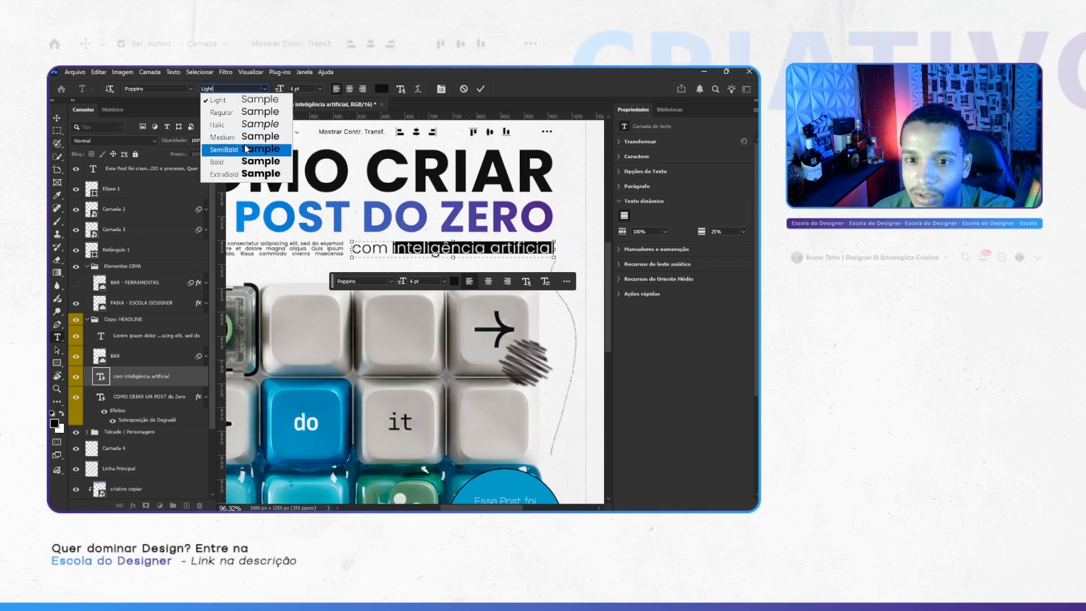
pyautogui.click(245, 136)
pyautogui.click(507, 341)
pyautogui.scroll(-6, 501, 300)
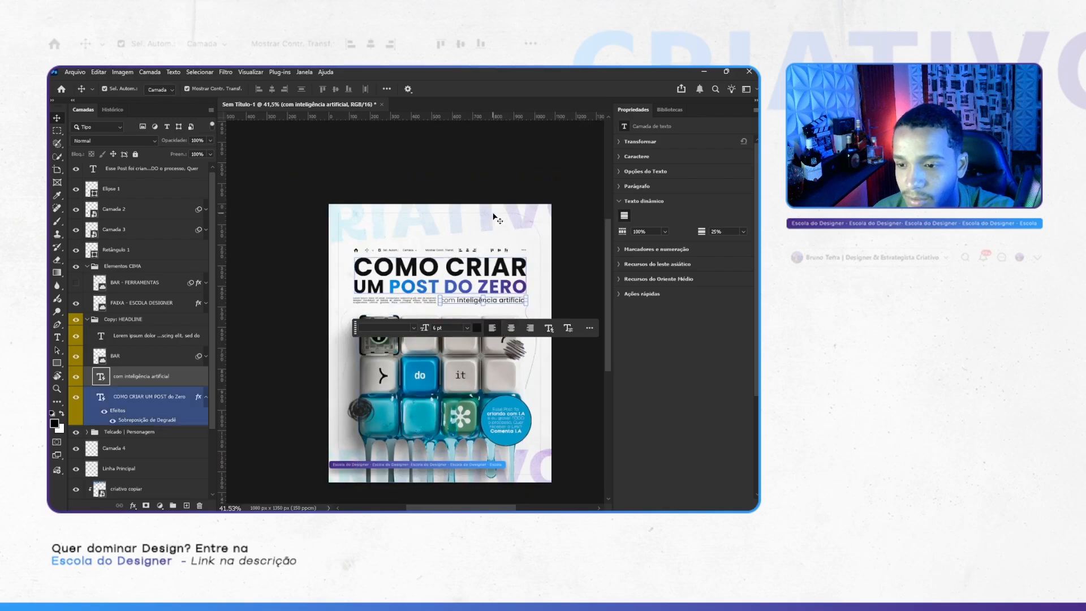
pyautogui.press('v')
pyautogui.keyDown('ctrl'); pyautogui.click(488, 196); pyautogui.keyUp('ctrl')
pyautogui.hscroll(2, 512, 240)
pyautogui.hscroll(1, 511, 242)
pyautogui.keyDown('ctrl'); pyautogui.click(524, 243); pyautogui.keyUp('ctrl')
# Step: Review the overall composition of the post at different magnifications, including the duplicated background word and the subtitle
pyautogui.scroll(-3, 522, 238)
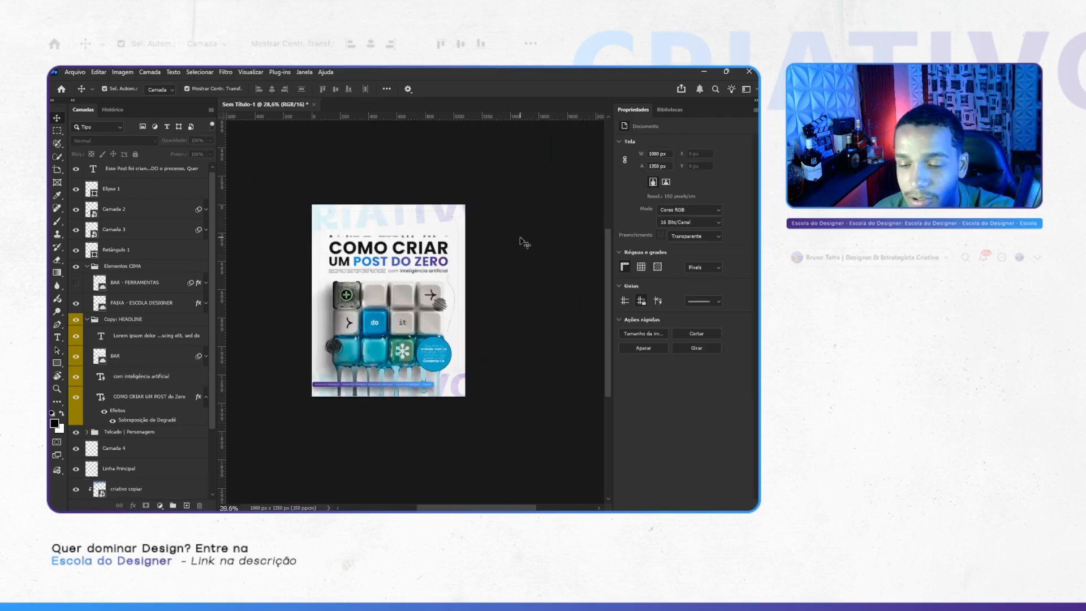
pyautogui.scroll(3, 522, 242)
pyautogui.scroll(-1, 524, 249)
pyautogui.hscroll(1, 522, 245)
pyautogui.scroll(-1, 523, 246)
pyautogui.scroll(4, 525, 249)
pyautogui.scroll(-6, 524, 254)
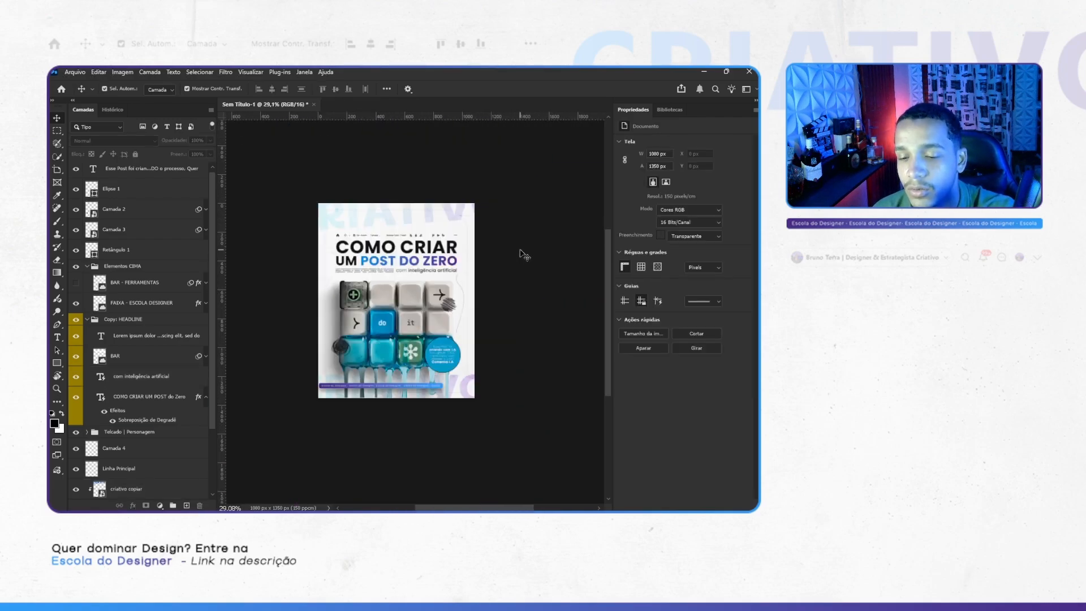
pyautogui.scroll(3, 524, 255)
pyautogui.scroll(2, 473, 303)
pyautogui.scroll(-3, 473, 307)
pyautogui.hscroll(-1, 430, 249)
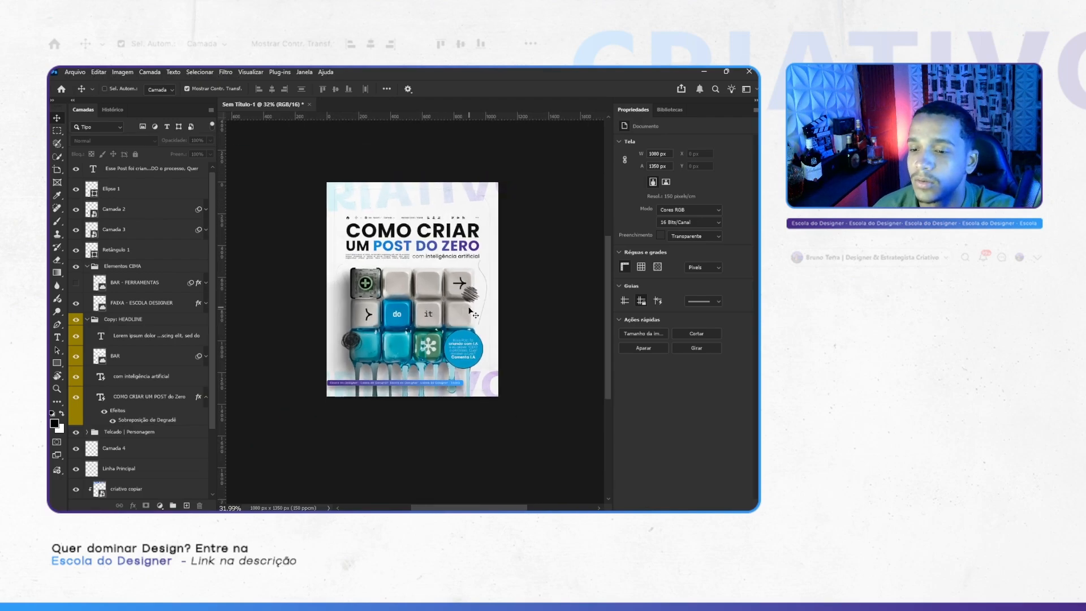
pyautogui.scroll(1, 382, 195)
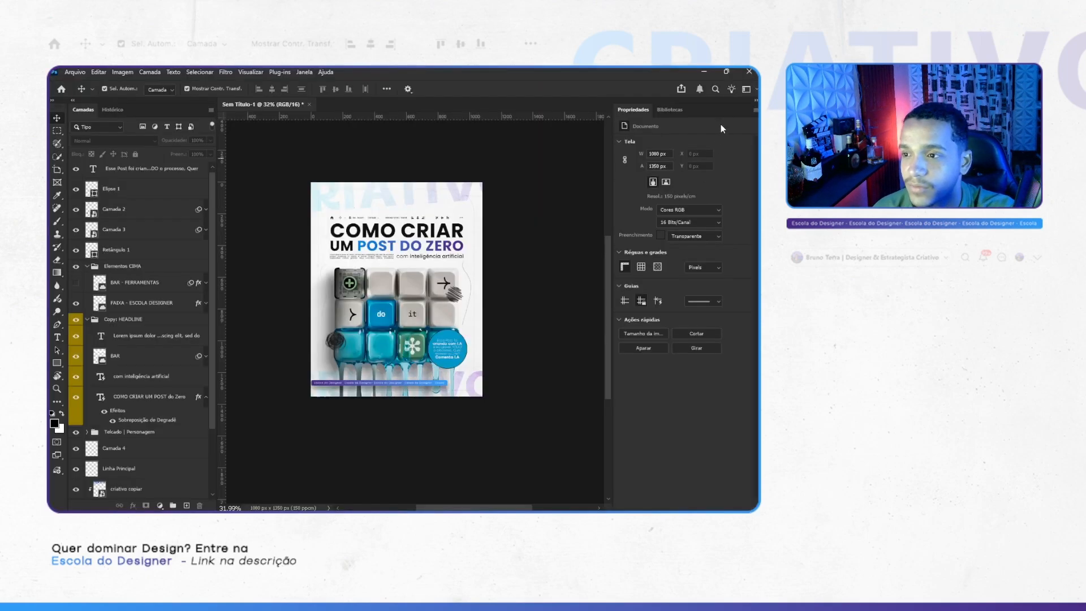
# Step: Stamp all visible layers into a new smart object named "Camera RAW" above the circle's text layer and open the Camera Raw filter on it
pyautogui.click(669, 109)
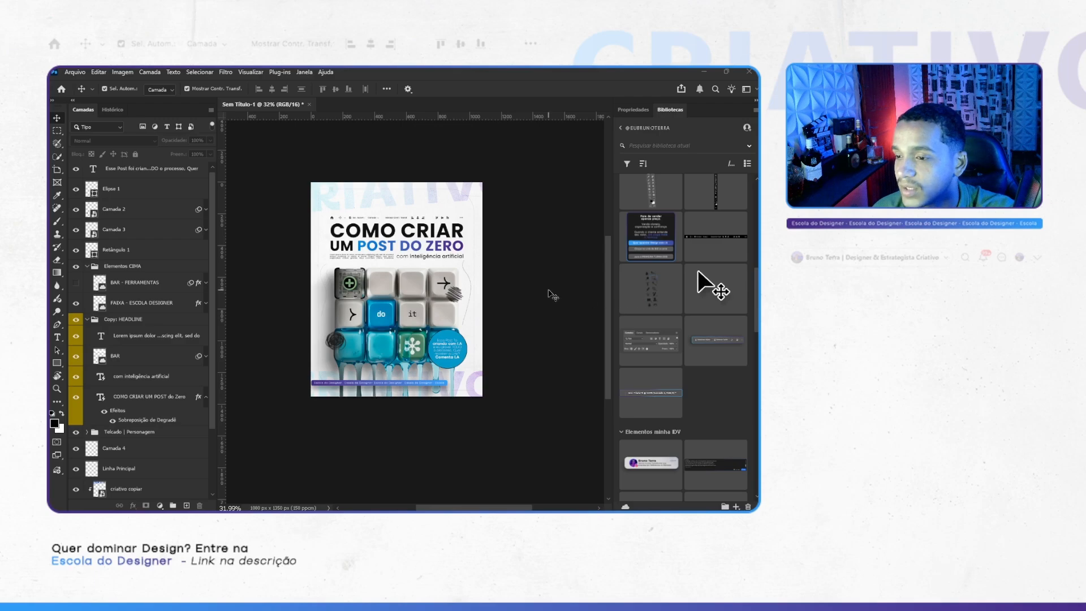
pyautogui.scroll(-1, 455, 269)
pyautogui.click(146, 170)
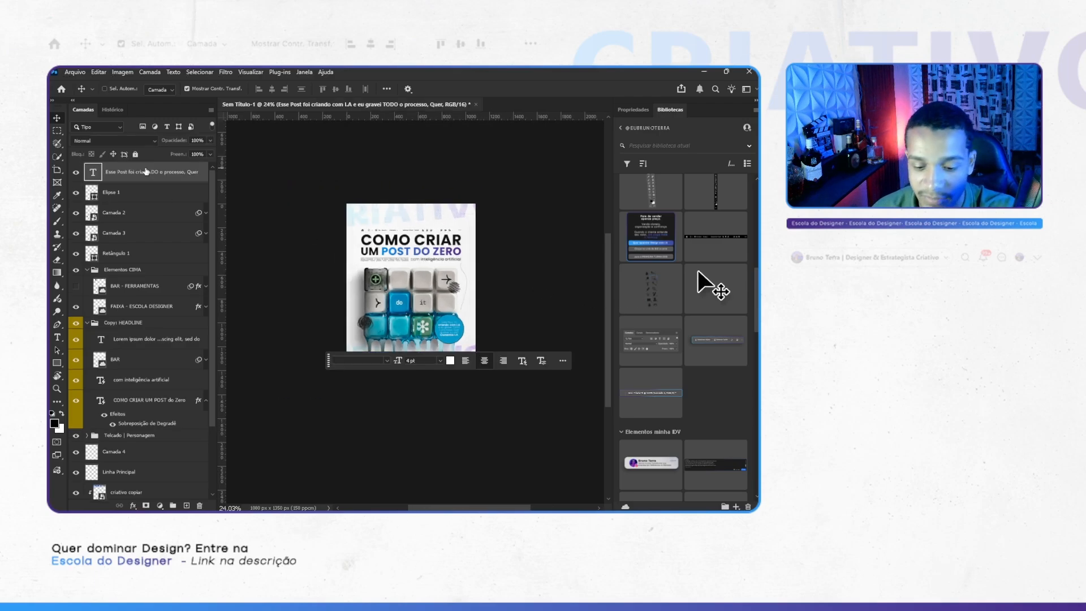
pyautogui.hotkey('ctrl', 'shift', 'alt', 'e')
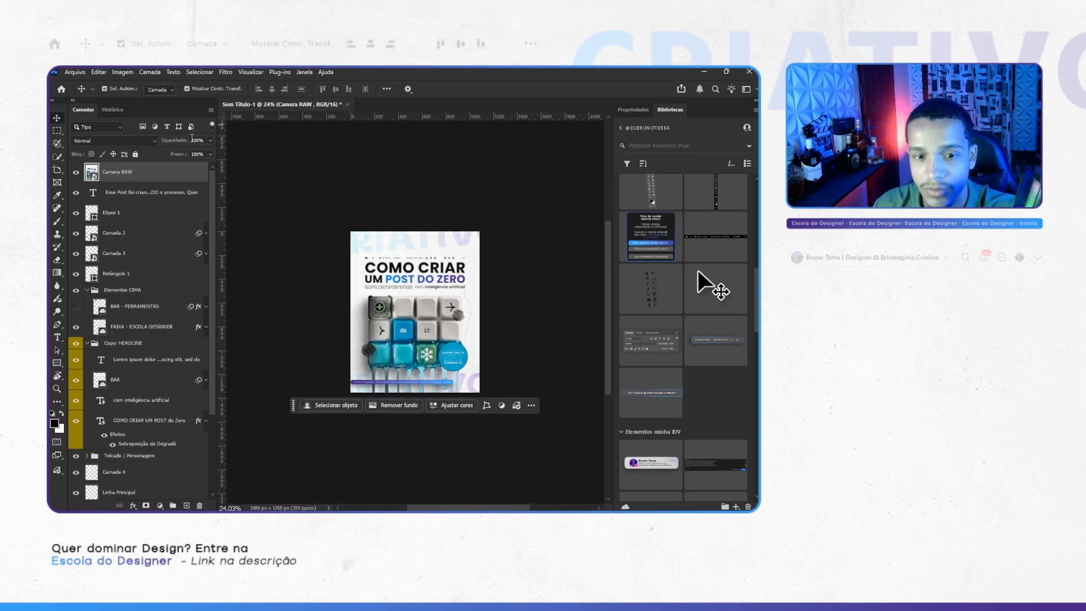
pyautogui.hotkey('ctrl', 'shift', 'a')
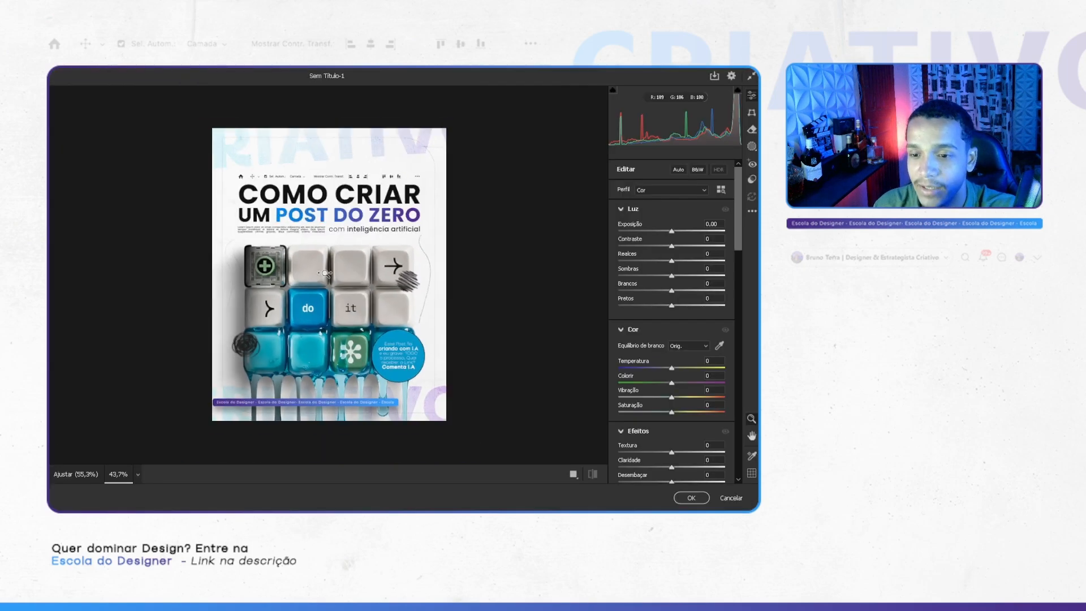
# Step: Set Contraste to +15 and Realces to +15 in the filter's Luz settings
pyautogui.write('15')
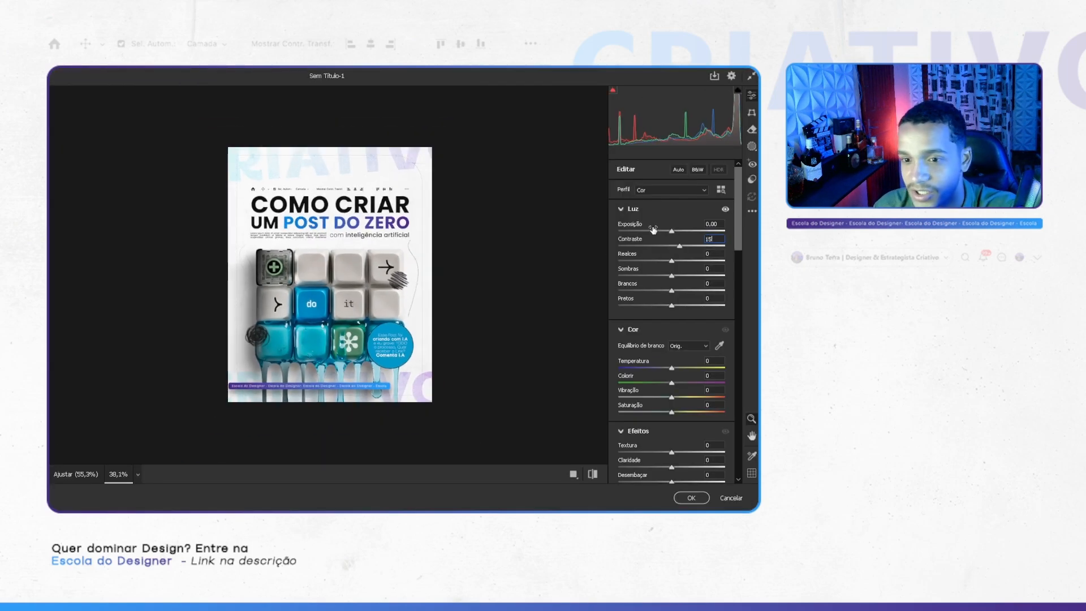
pyautogui.moveTo(360, 241); pyautogui.dragTo(330, 237)
pyautogui.click(712, 254)
pyautogui.write('15')
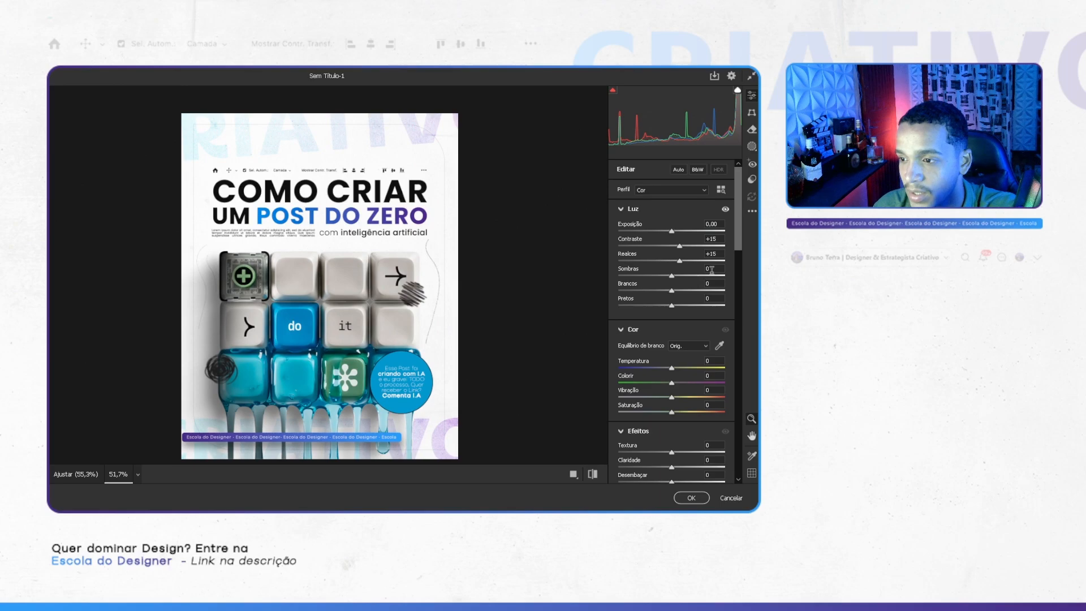
# Step: Set Sombras to -20 in the Luz settings, dismissing any dialogs without cancelling the filter
pyautogui.write('-209')
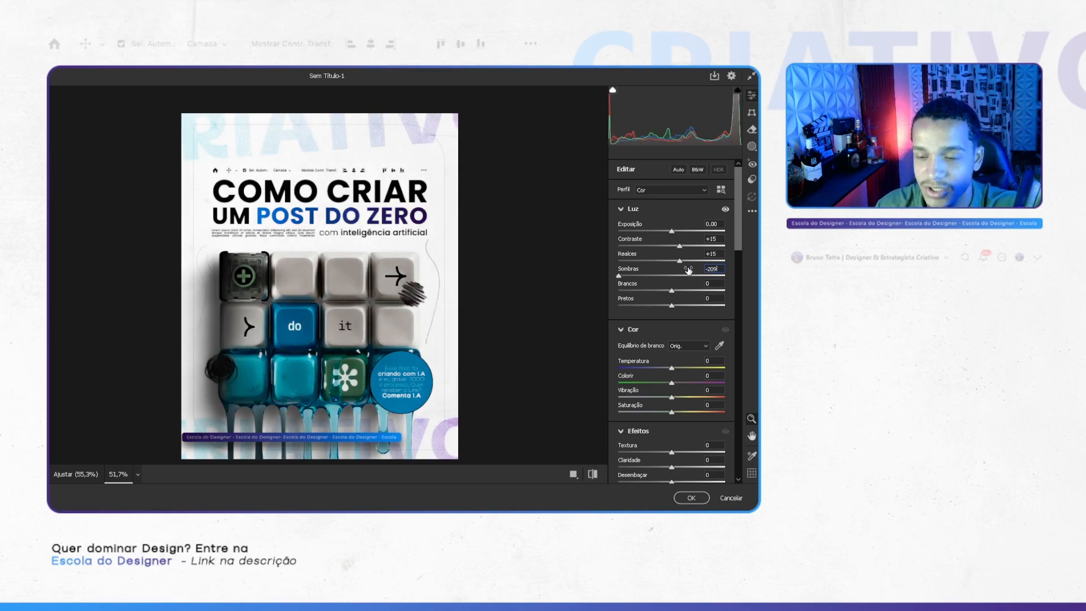
pyautogui.press('Return')
pyautogui.press('Escape')
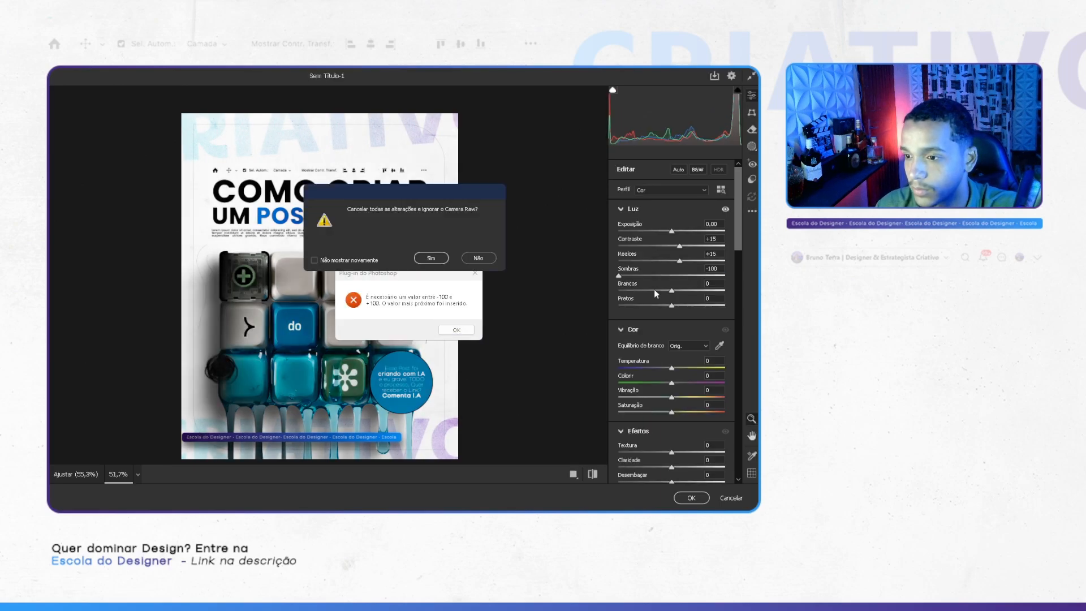
pyautogui.click(478, 258)
pyautogui.click(457, 330)
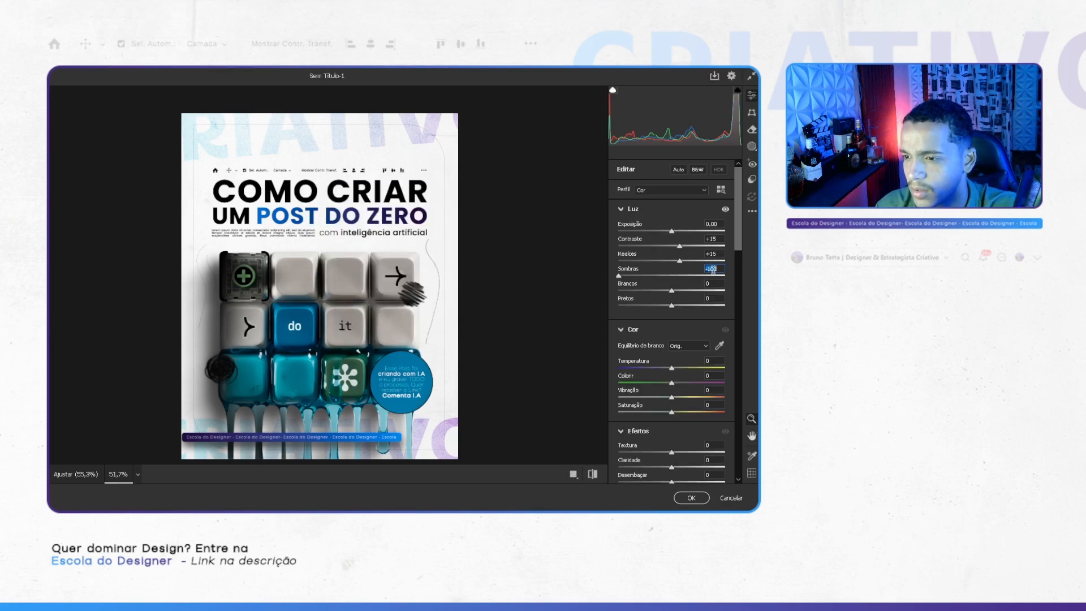
pyautogui.write('-20')
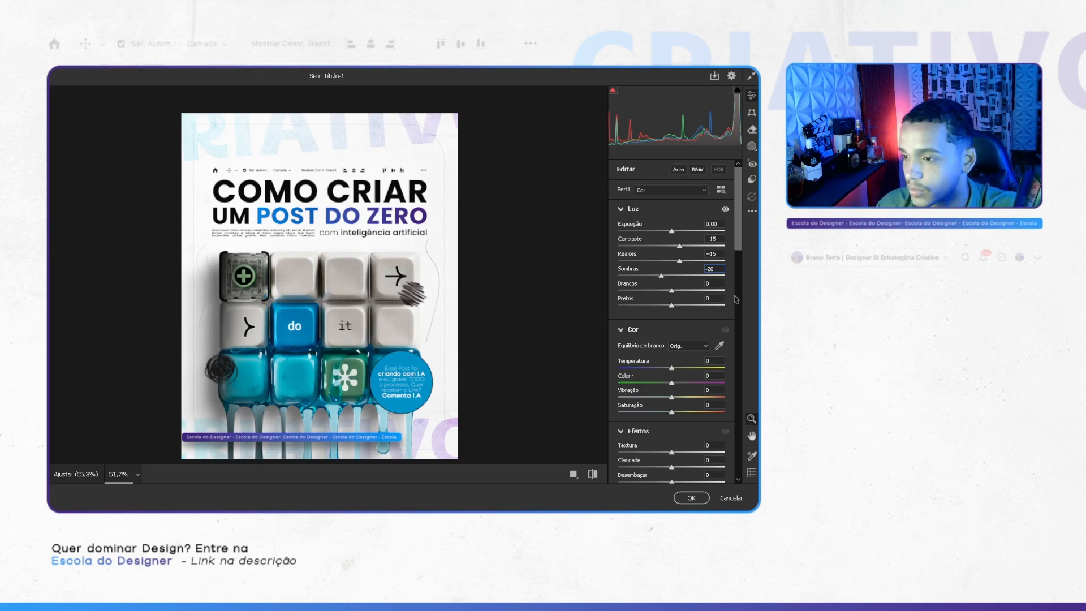
# Step: Adjust the Efeitos settings to Textura +25, Vinheta -28 and Desembaçar -14
pyautogui.scroll(-2, 685, 377)
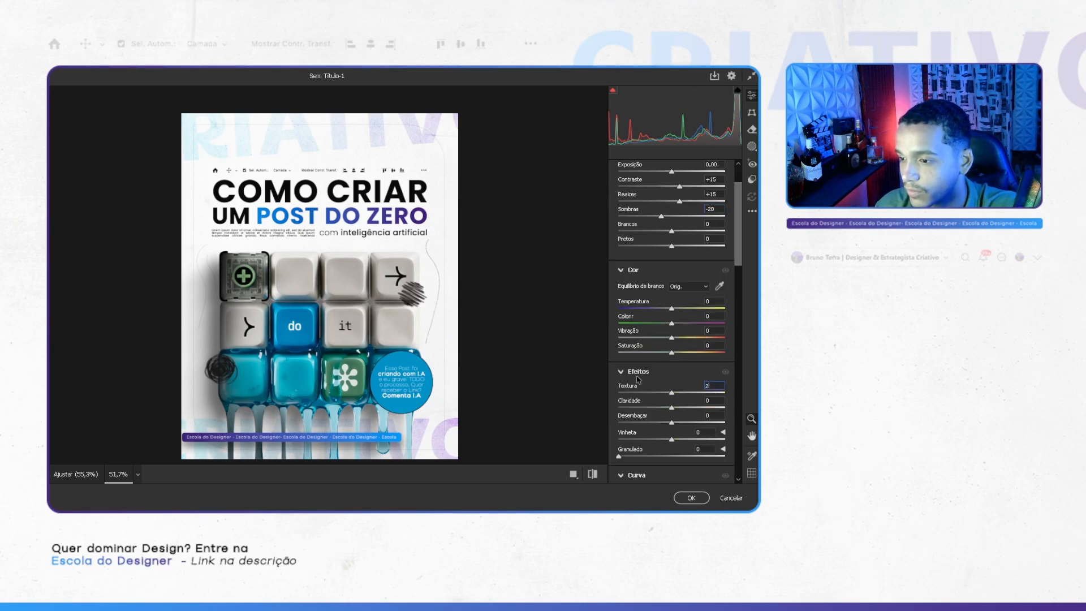
pyautogui.moveTo(306, 299); pyautogui.dragTo(316, 296)
pyautogui.scroll(-6, 685, 355)
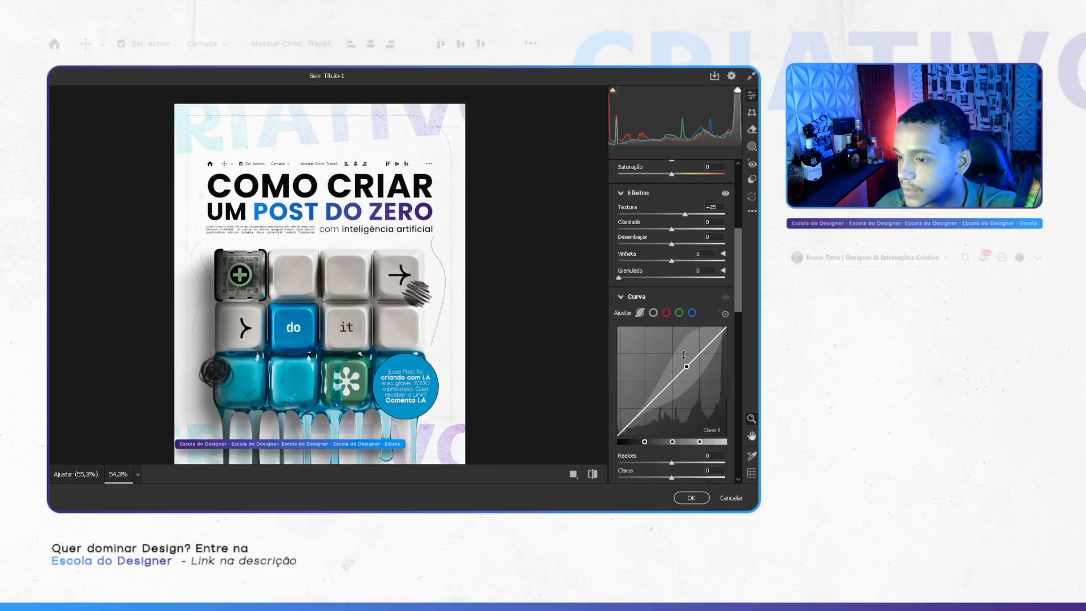
pyautogui.moveTo(667, 264); pyautogui.dragTo(658, 263)
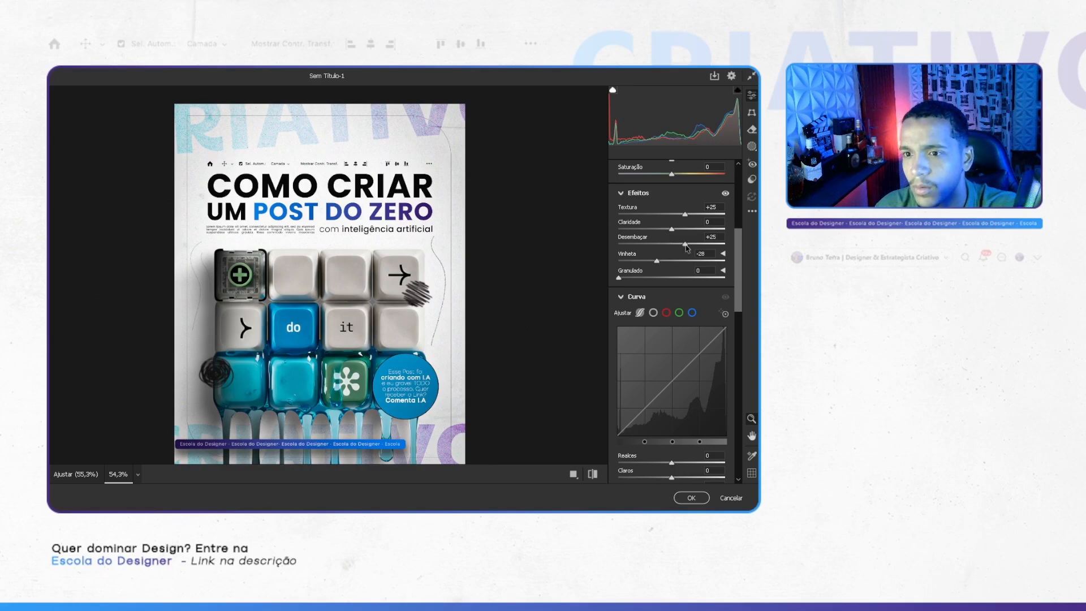
pyautogui.moveTo(686, 247); pyautogui.dragTo(694, 247)
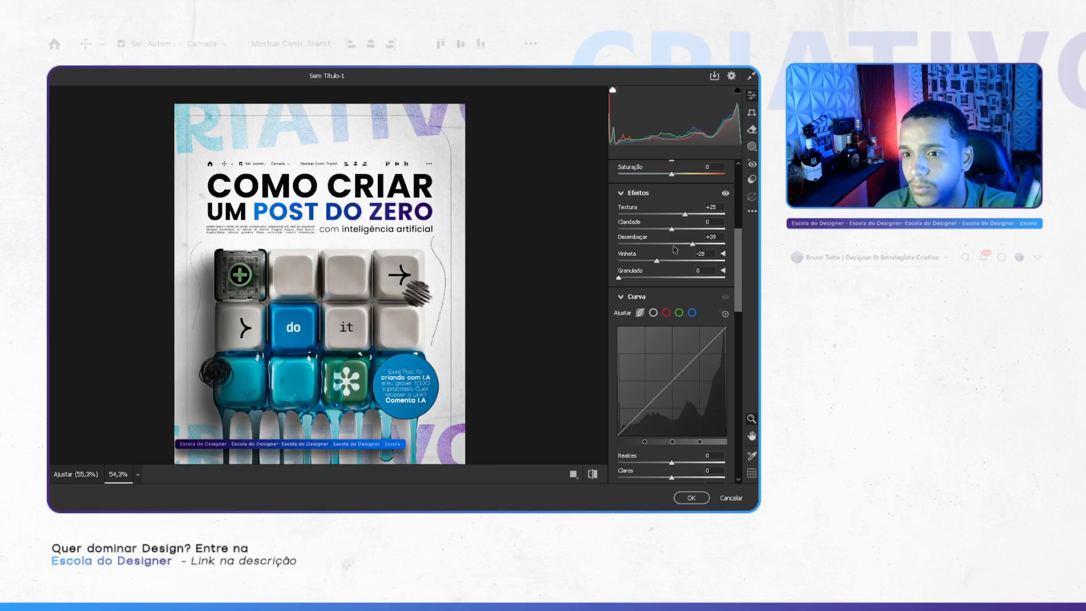
pyautogui.moveTo(673, 248)
pyautogui.mouseDown()
pyautogui.moveTo(657, 246)
pyautogui.moveTo(666, 246)
pyautogui.mouseUp()
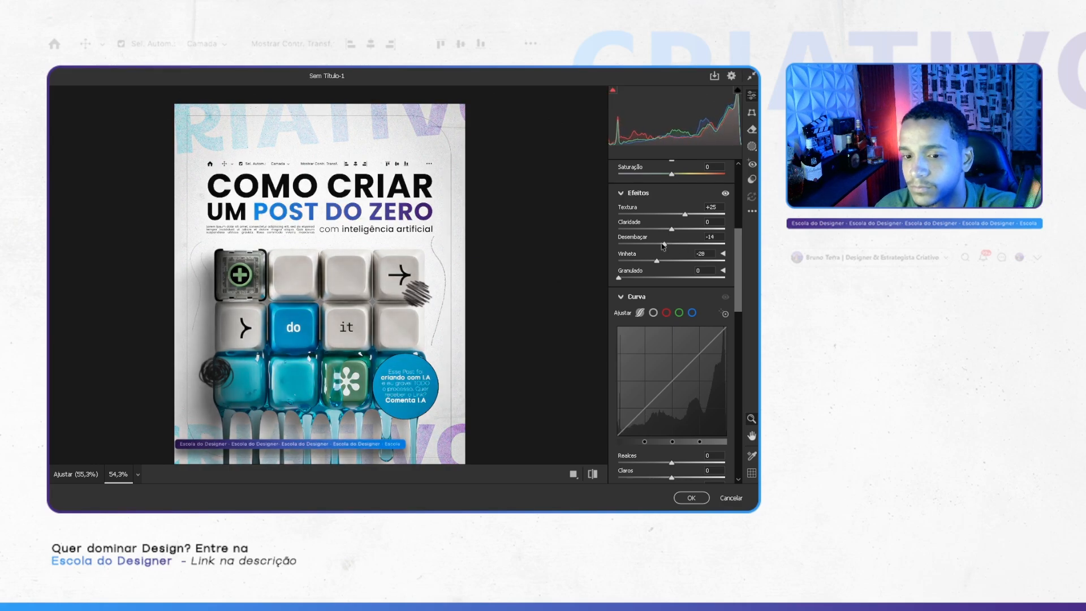
# Step: Set the tone curve's Realces to +5, check the graded post up close, and apply the Camera Raw filter
pyautogui.scroll(-5, 678, 294)
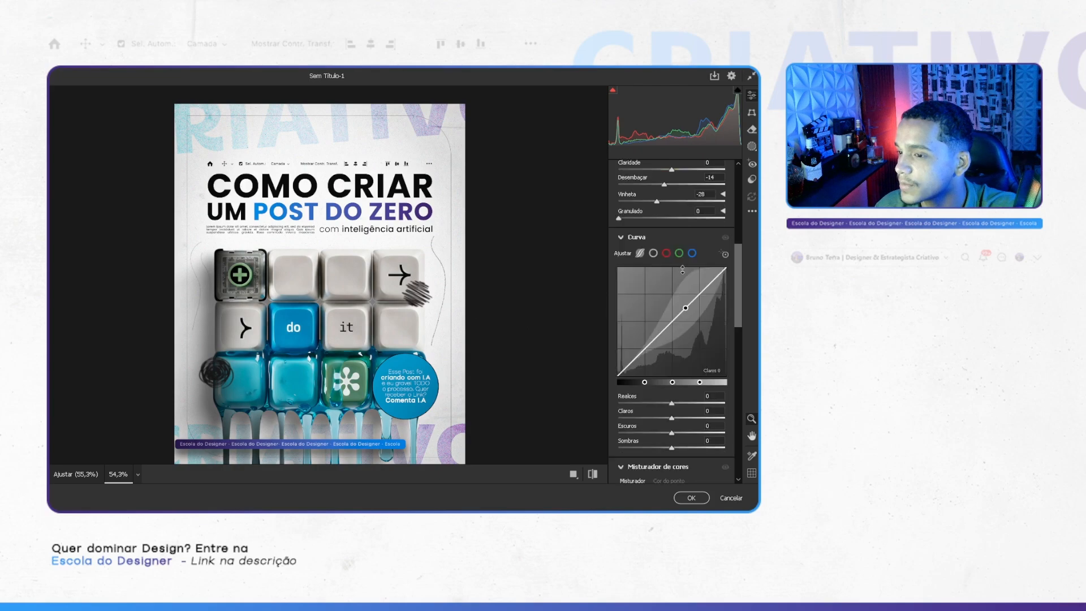
pyautogui.scroll(3, 666, 328)
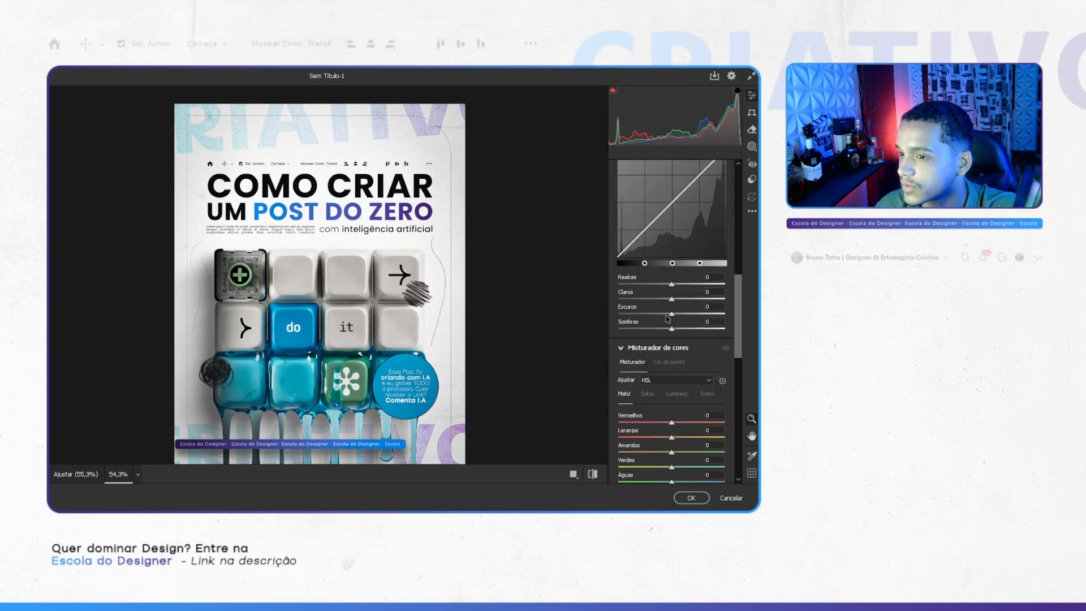
pyautogui.write('5')
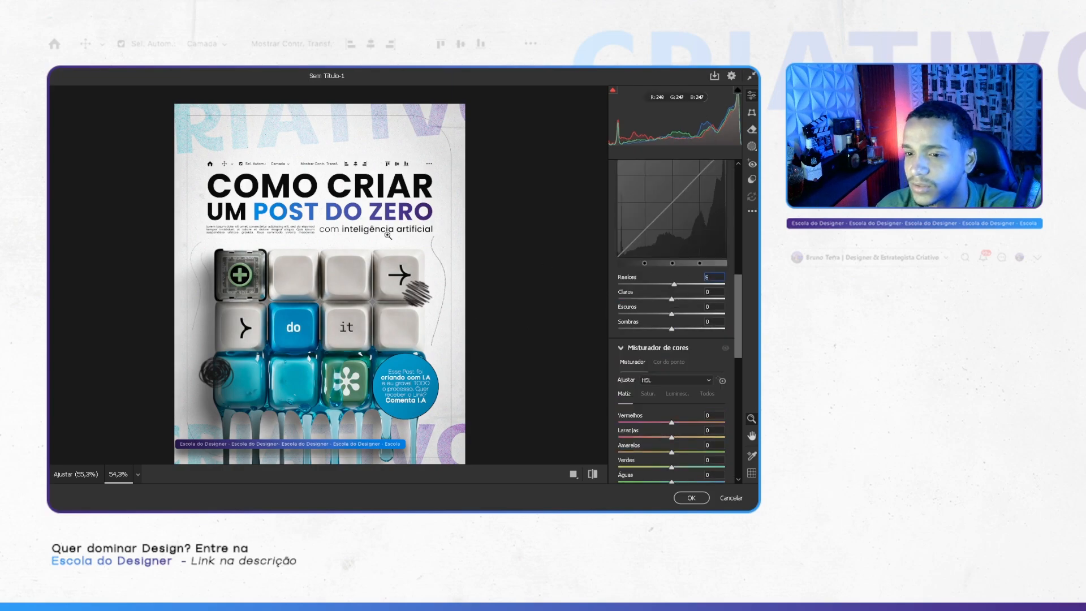
pyautogui.moveTo(388, 233); pyautogui.dragTo(446, 230)
pyautogui.press('space')
pyautogui.moveTo(446, 238); pyautogui.dragTo(368, 102)
pyautogui.moveTo(361, 410); pyautogui.dragTo(366, 181)
pyautogui.moveTo(523, 453); pyautogui.dragTo(244, 371)
pyautogui.moveTo(389, 294); pyautogui.dragTo(310, 294)
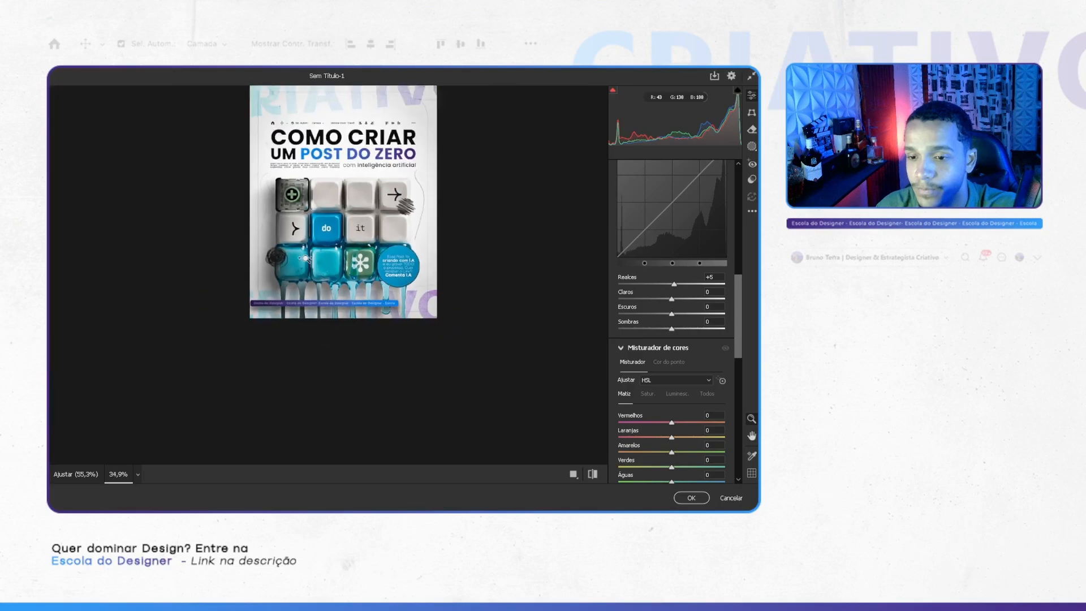
pyautogui.moveTo(353, 214); pyautogui.dragTo(369, 260)
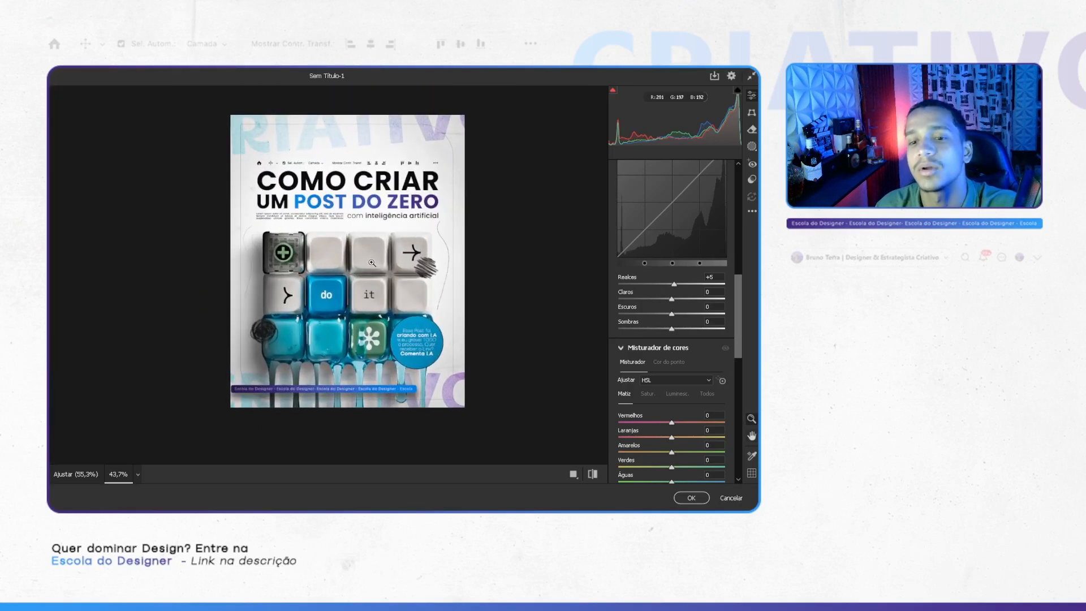
pyautogui.click(691, 493)
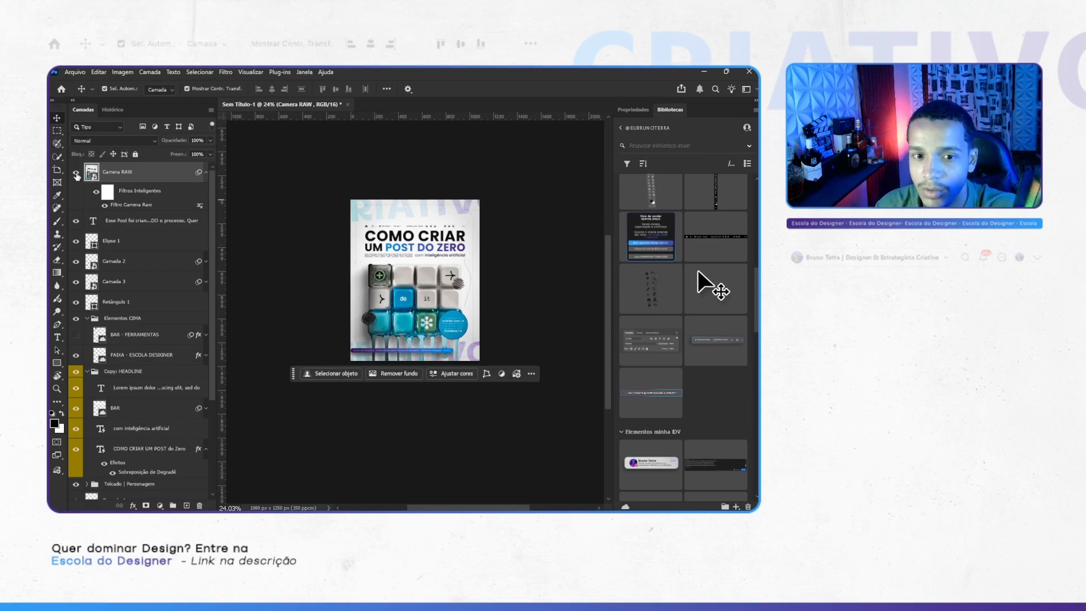
# Step: Compare the post with and without the color grading by toggling the "Camera RAW" layer's visibility
pyautogui.click(76, 173)
pyautogui.click(76, 174)
pyautogui.click(76, 174)
pyautogui.click(77, 174)
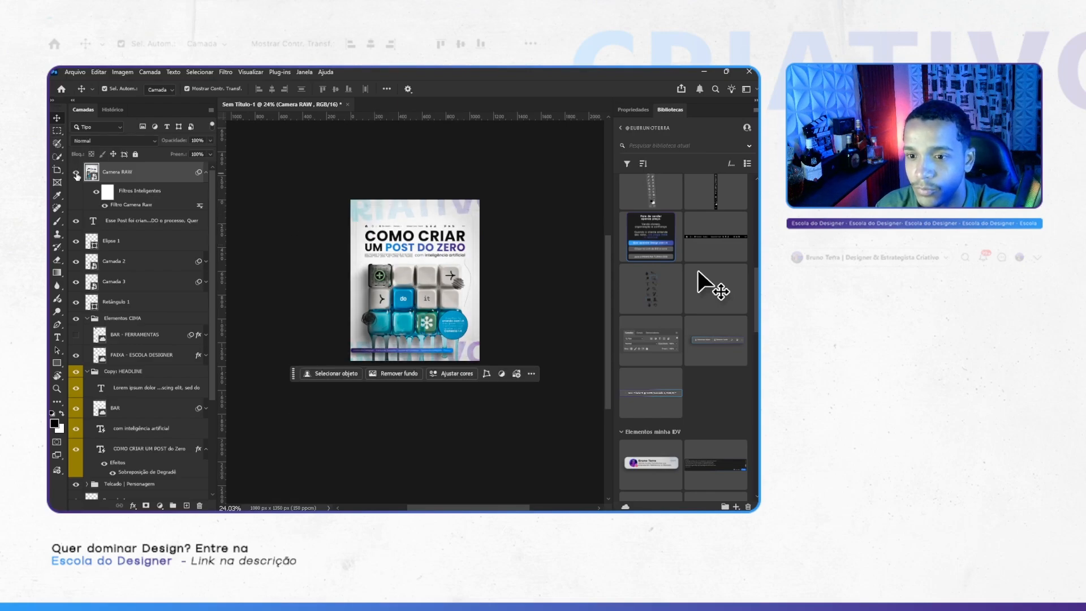
pyautogui.click(76, 174)
pyautogui.click(76, 174)
# Step: Check the post's alignment against the guides with no layer selected, and leave the guides hidden
pyautogui.scroll(-1, 77, 176)
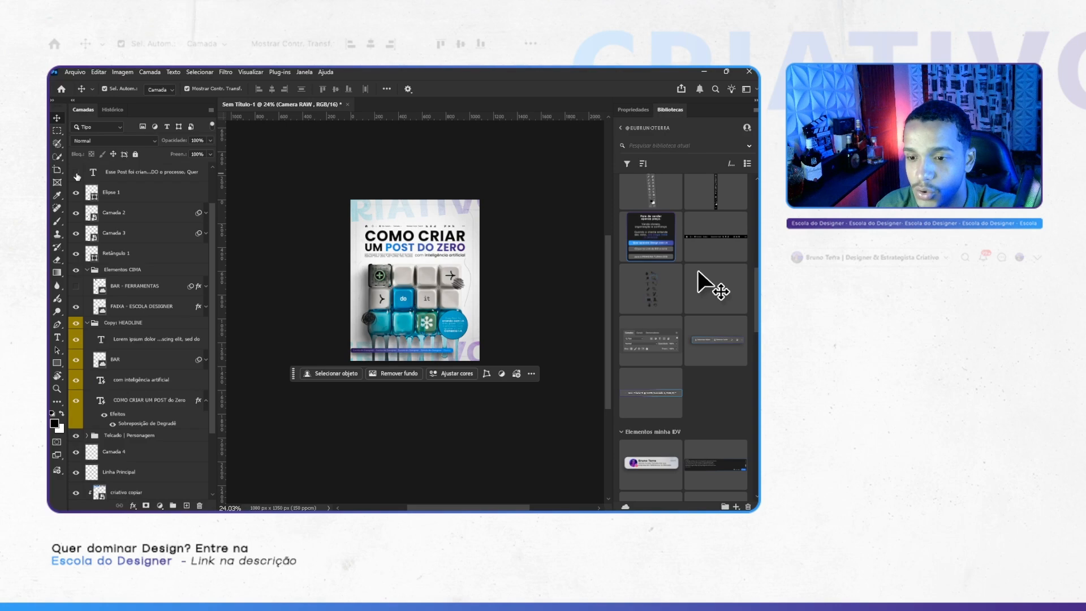
pyautogui.hotkey('ctrl', ';')
pyautogui.hscroll(1, 342, 236)
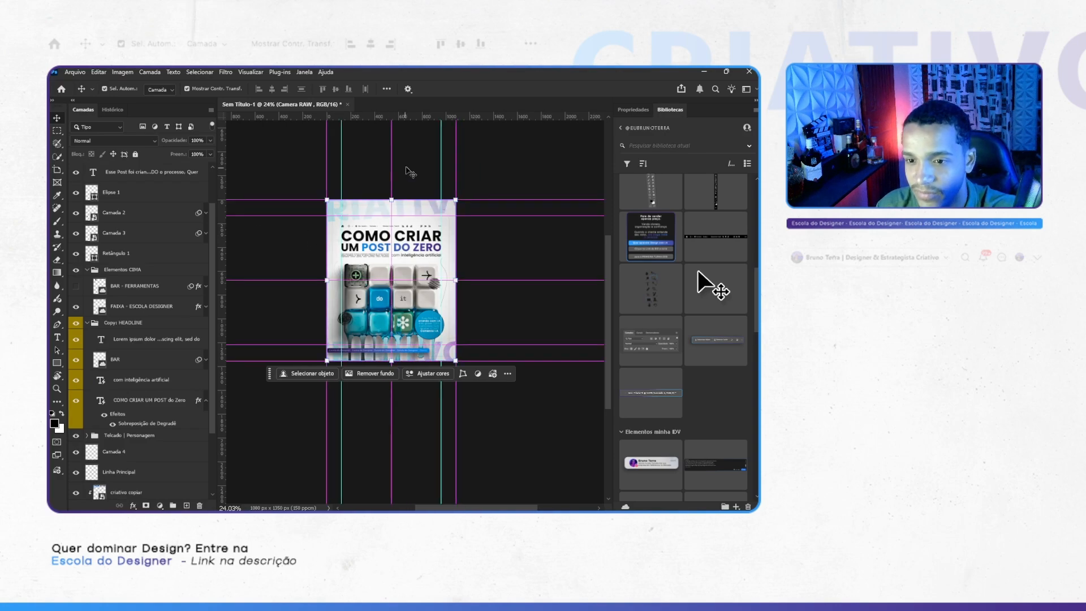
pyautogui.keyDown('ctrl'); pyautogui.click(412, 174); pyautogui.keyUp('ctrl')
pyautogui.scroll(1, 433, 239)
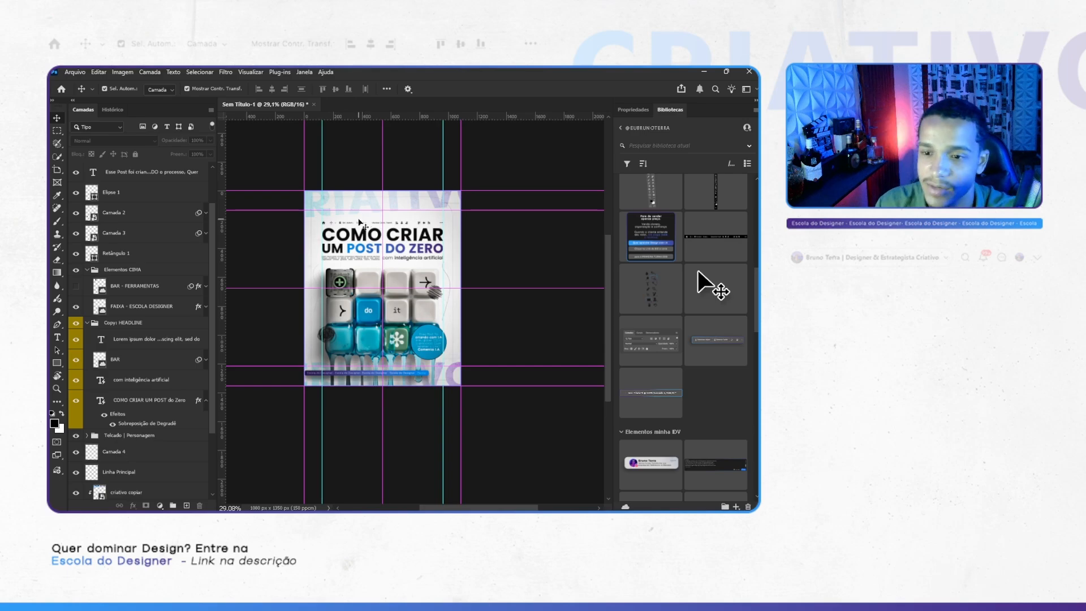
pyautogui.click(391, 215)
pyautogui.click(526, 335)
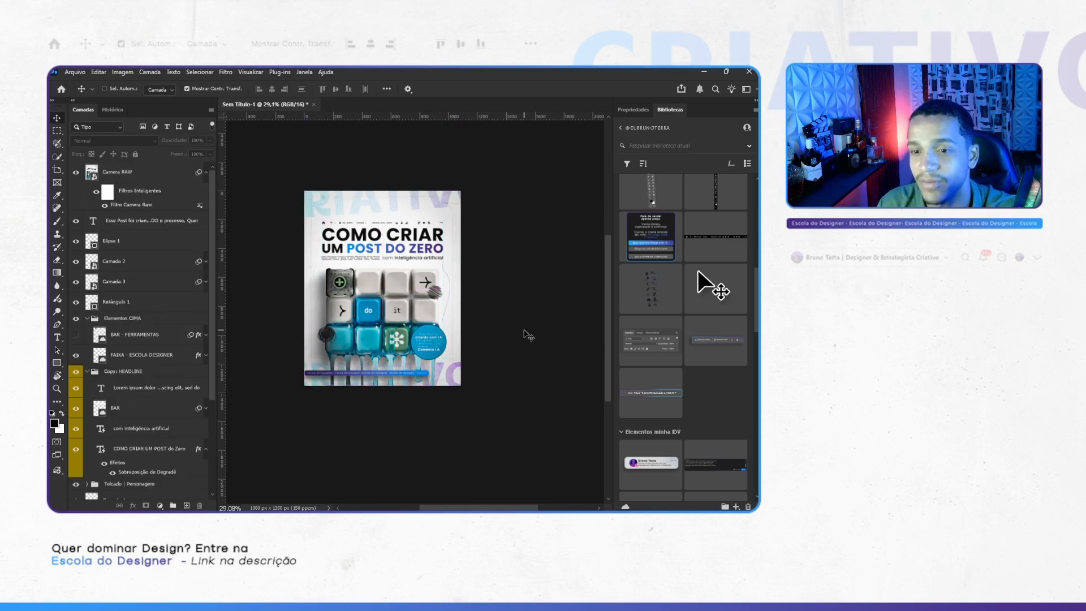
pyautogui.hotkey('ctrl', ';')
pyautogui.hotkey('ctrl', ';')
pyautogui.hotkey('ctrl', ';')
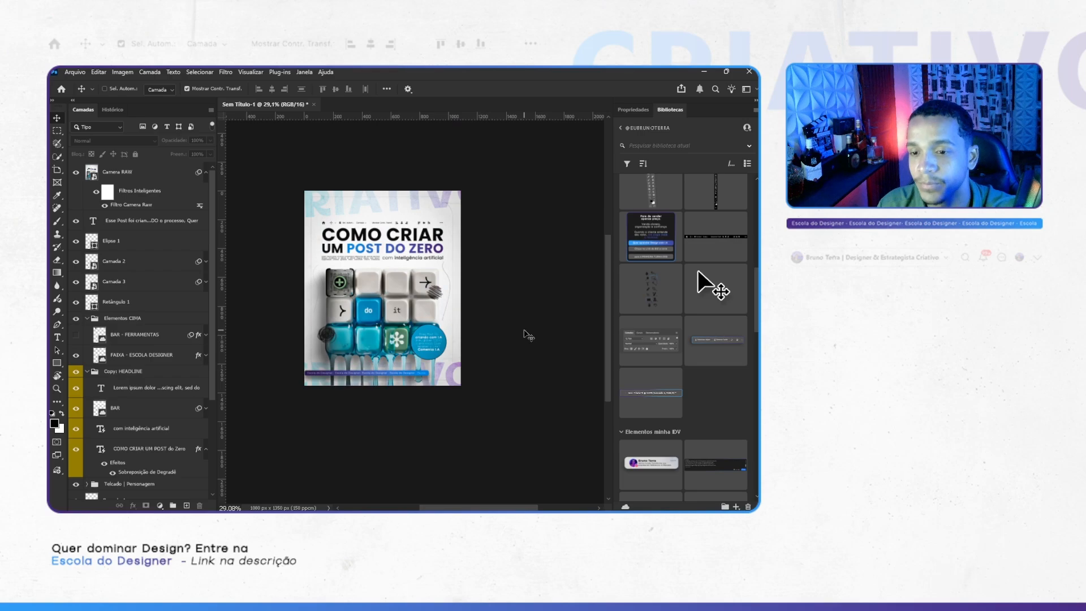